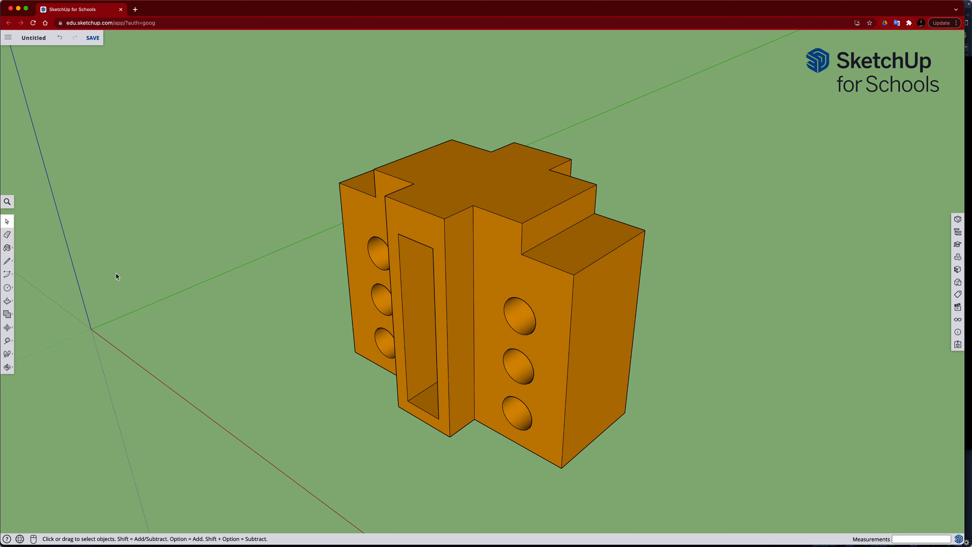
left_click(7, 340)
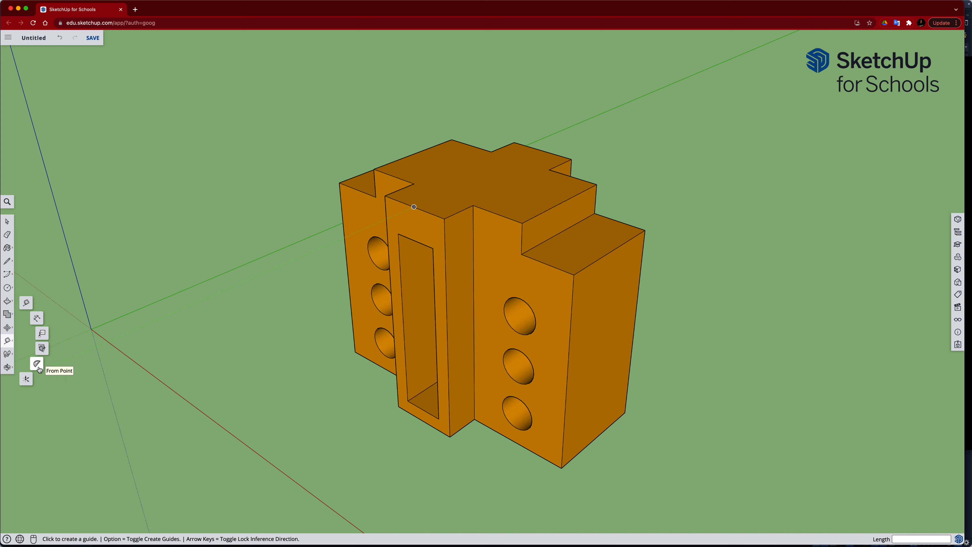
key("space")
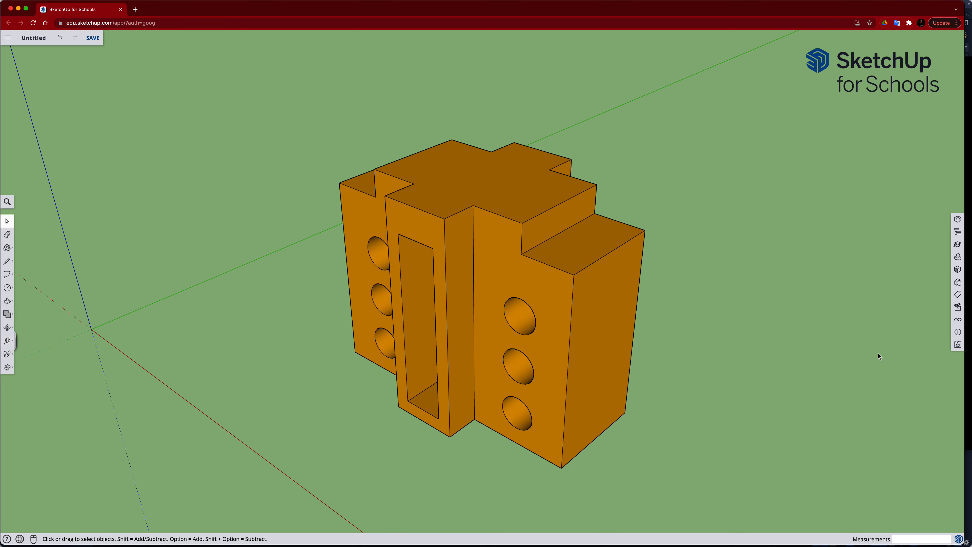
Set the model's length units to millimetres with a precision of 0.00.
left_click(960, 333)
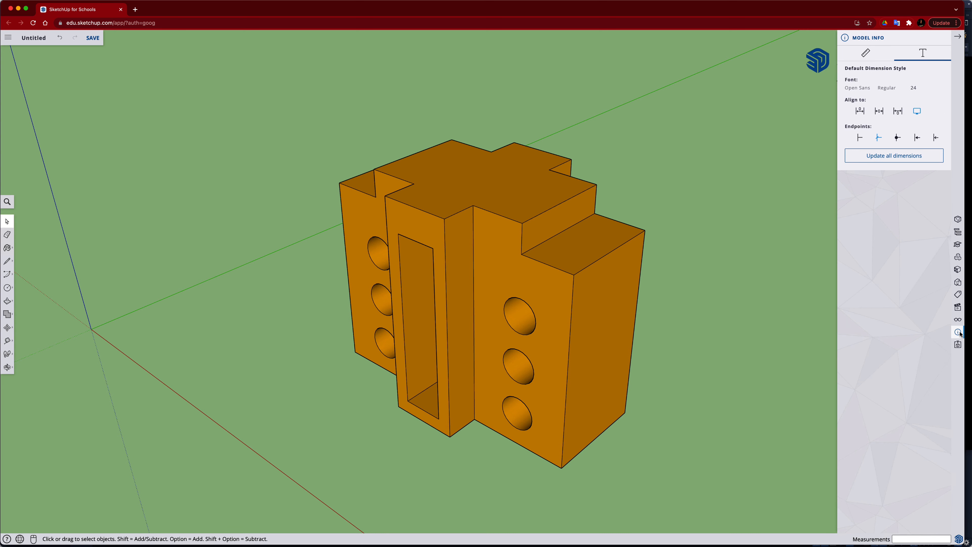
left_click(869, 53)
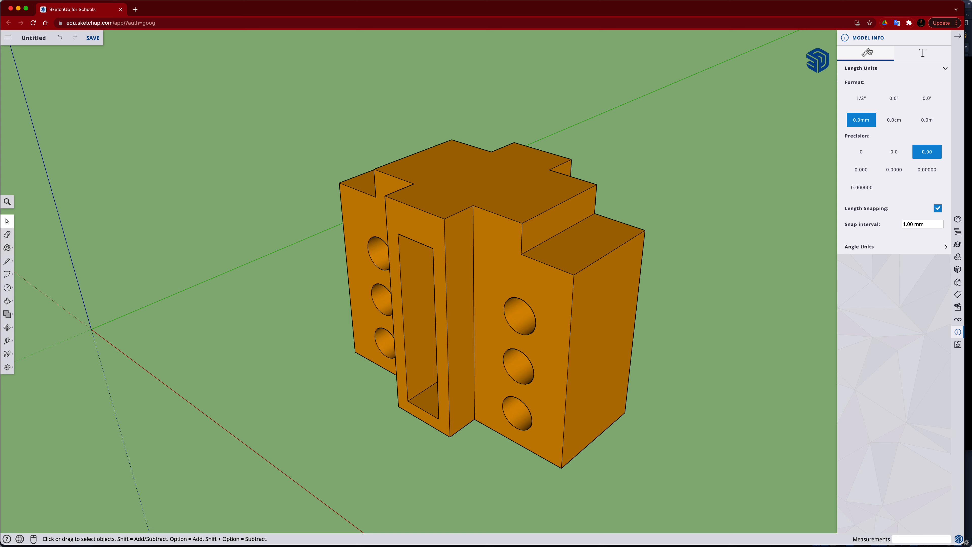
left_click(867, 153)
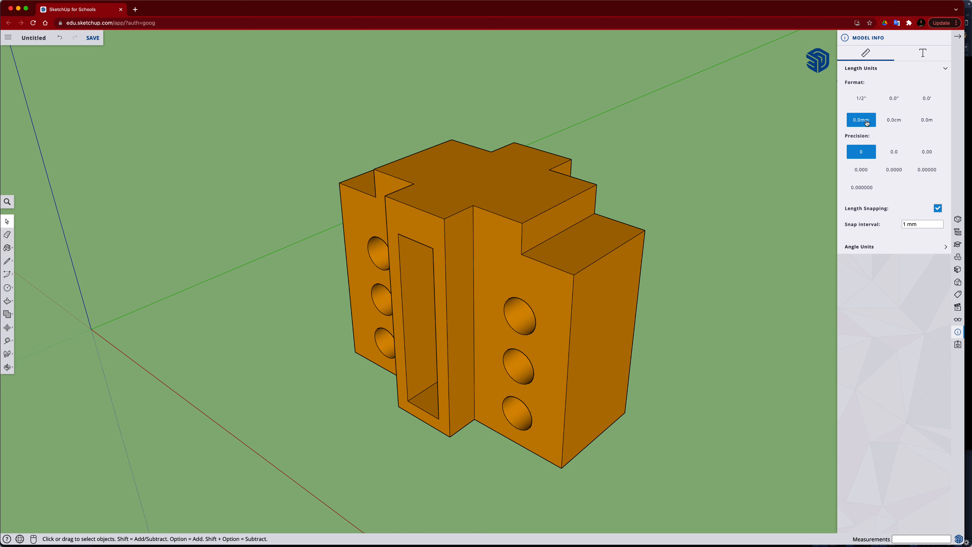
left_click(888, 120)
left_click(874, 121)
left_click(935, 151)
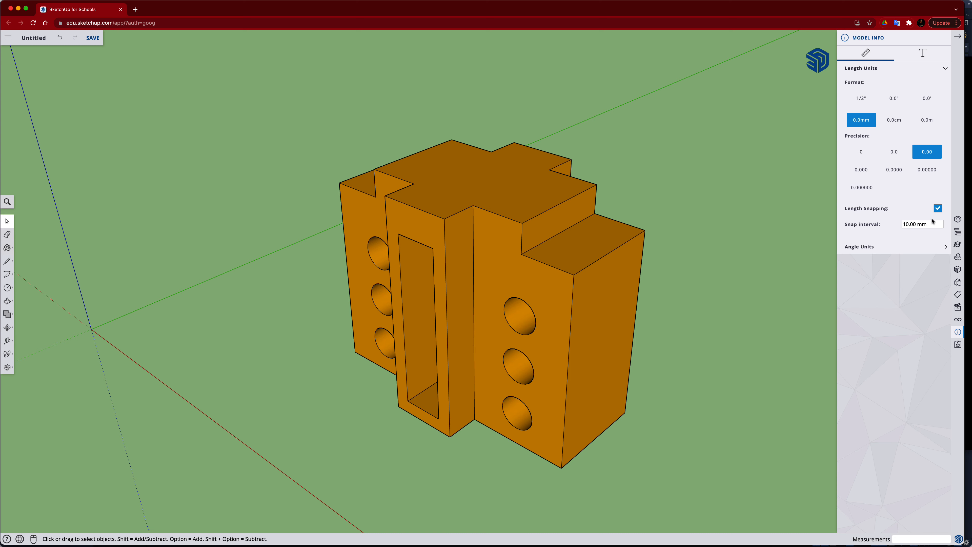
Set the default dimension style's font size to 24.
left_click(923, 54)
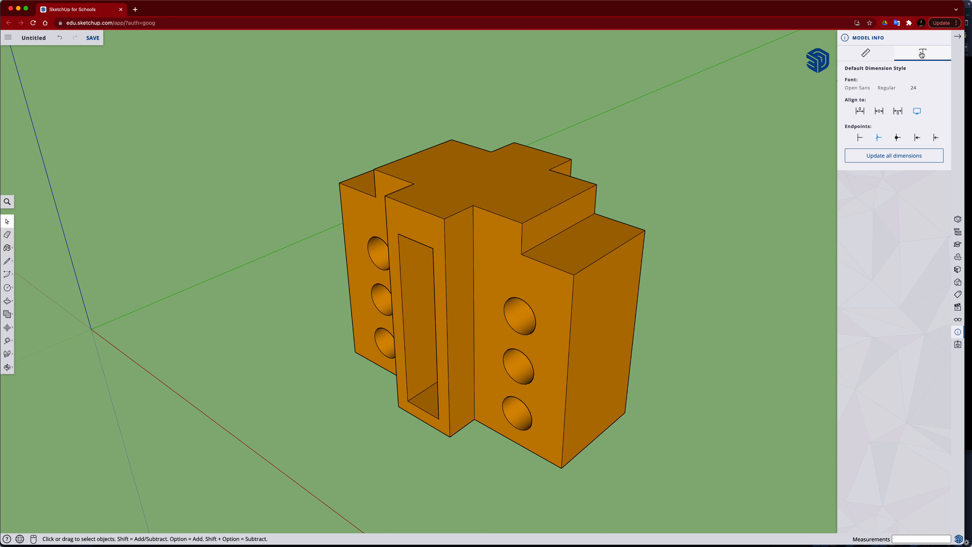
left_click(913, 88)
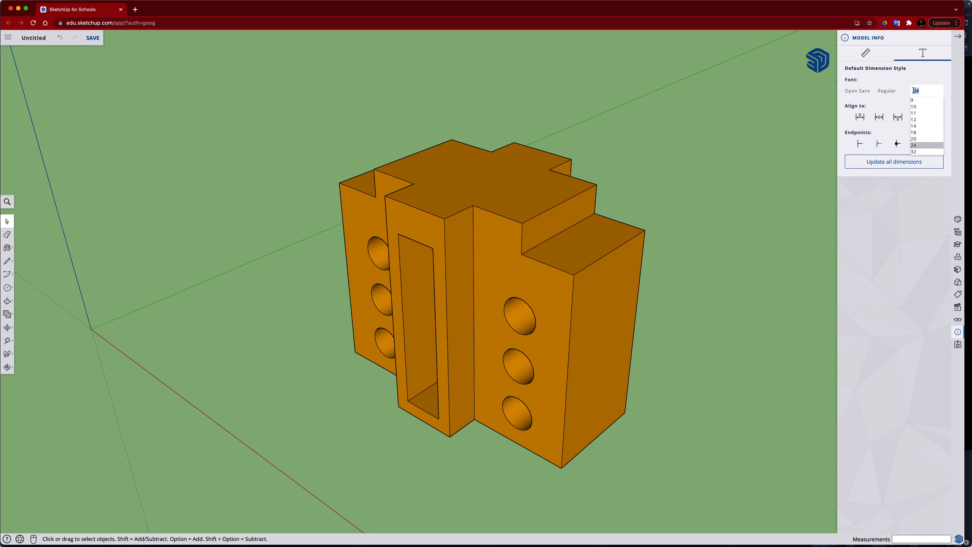
left_click(916, 119)
left_click(915, 88)
left_click(917, 150)
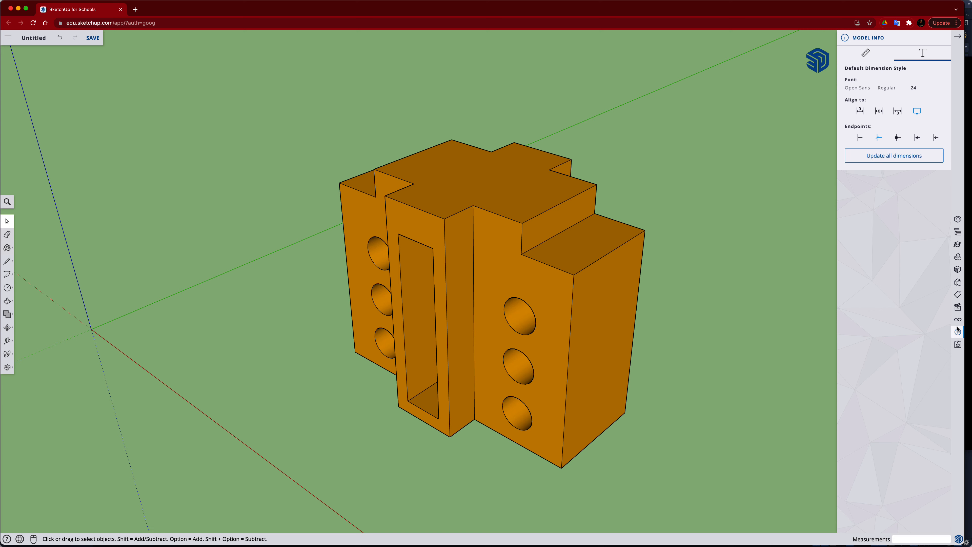
Show the model in the standard front view using parallel projection.
left_click(958, 308)
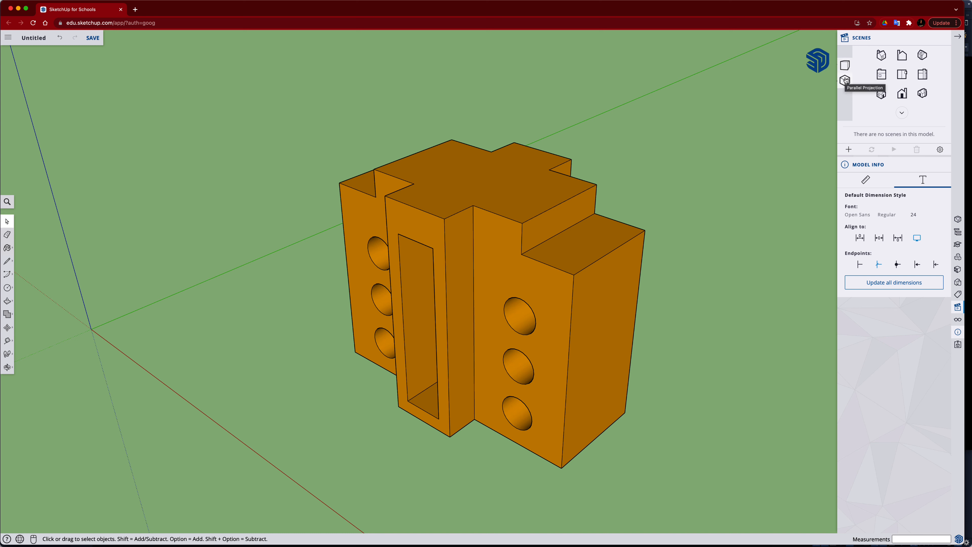
left_click(903, 95)
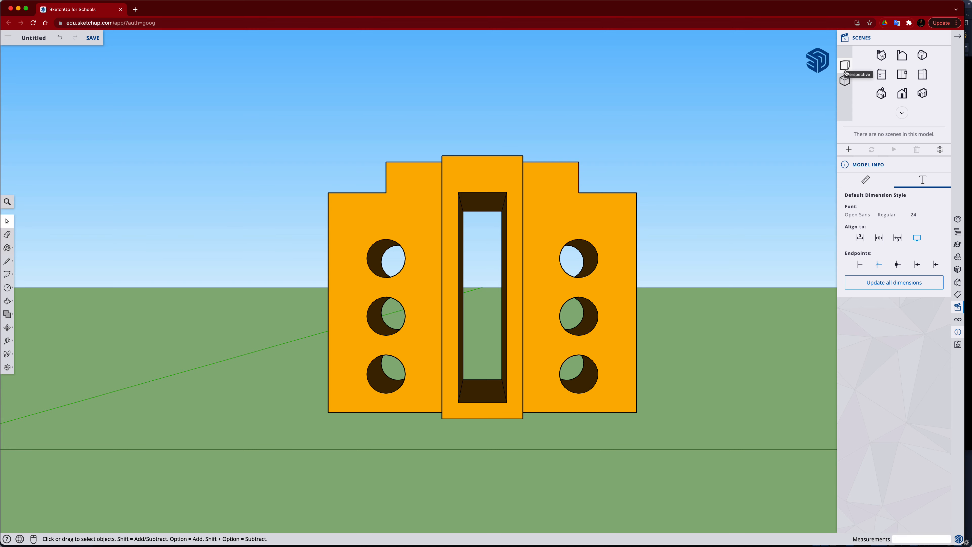
left_click(846, 82)
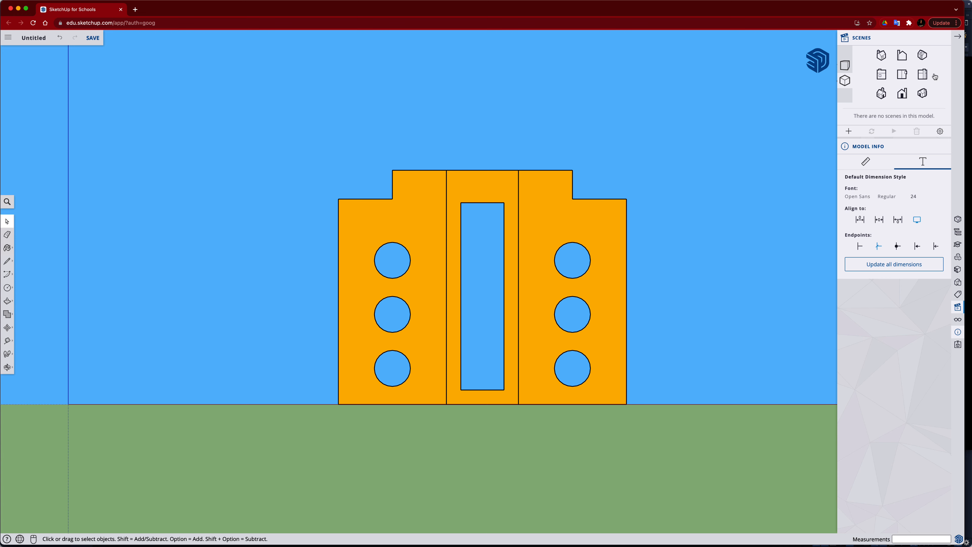
Inspect the part's right, top, front and orbited views with back edges displayed, and hide the back edges again.
left_click(923, 75)
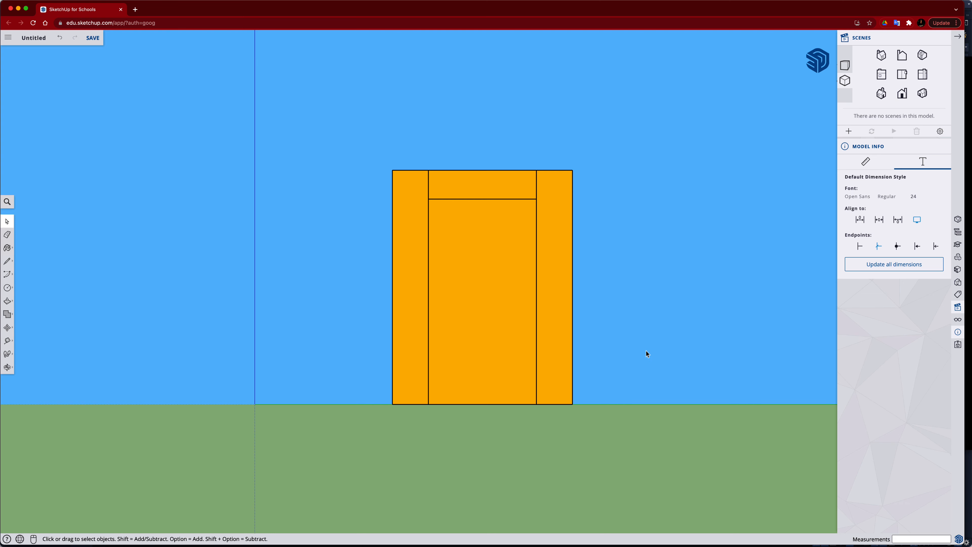
key("k")
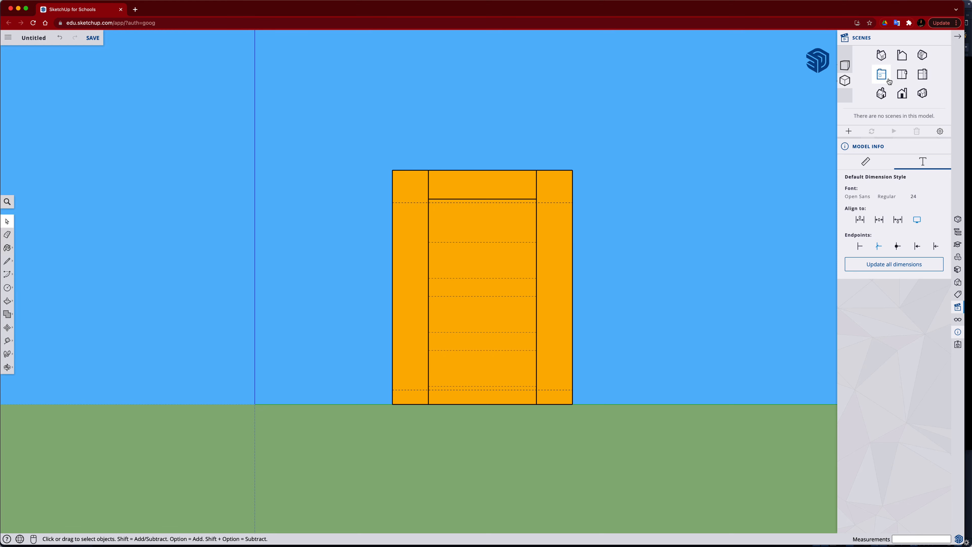
left_click(902, 74)
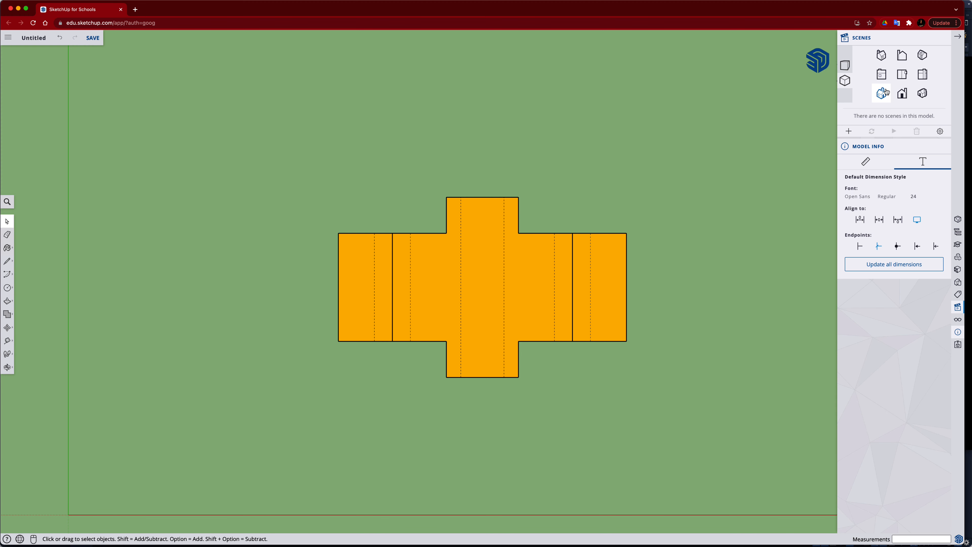
left_click(902, 94)
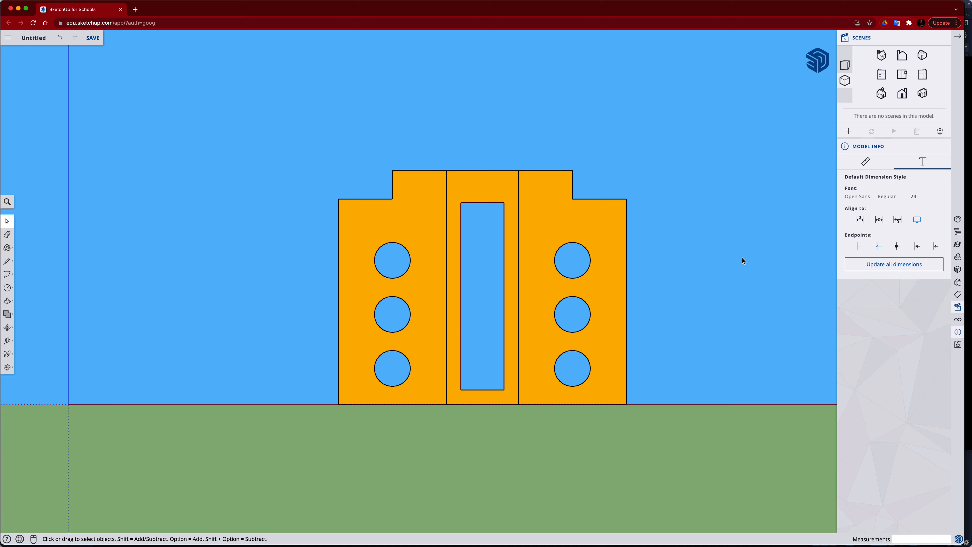
key("o")
left_click_drag(740, 255, 613, 346)
key("space")
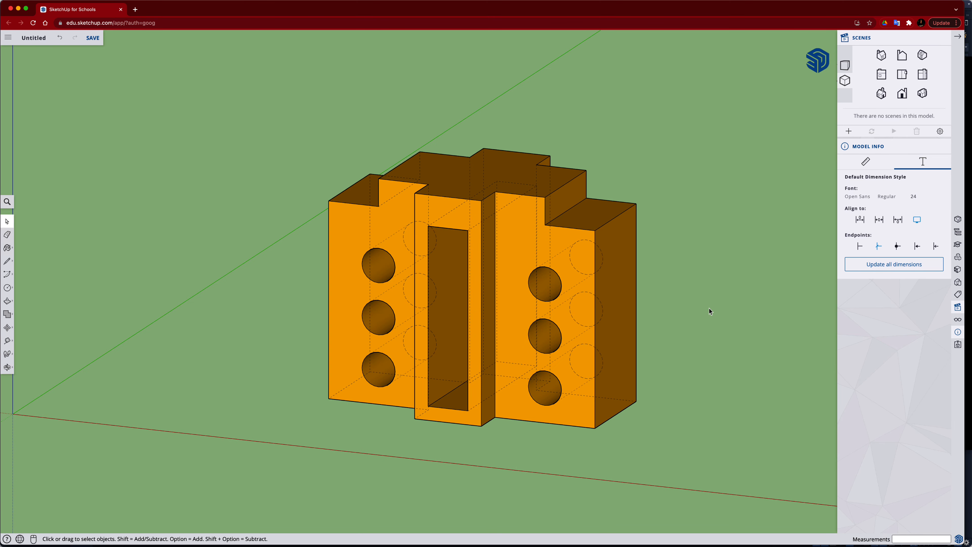
key("k")
Measure the part's overall width between its two lower front corners with the Tape Measure.
left_click(9, 342)
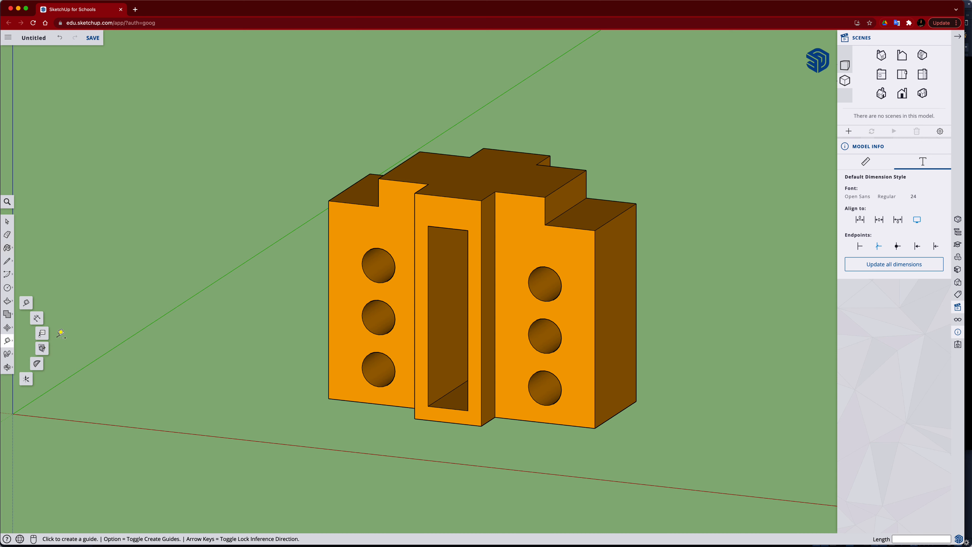
left_click(329, 398)
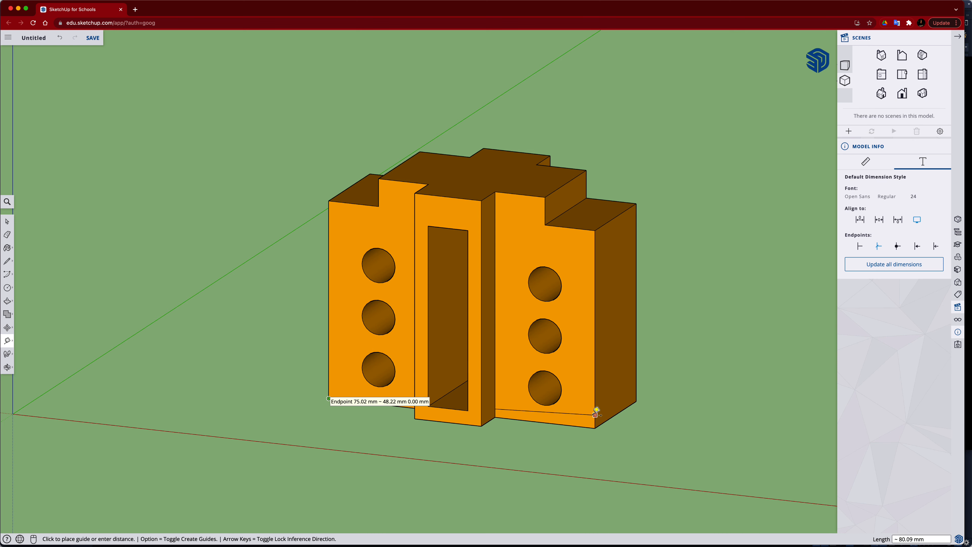
left_click(596, 425)
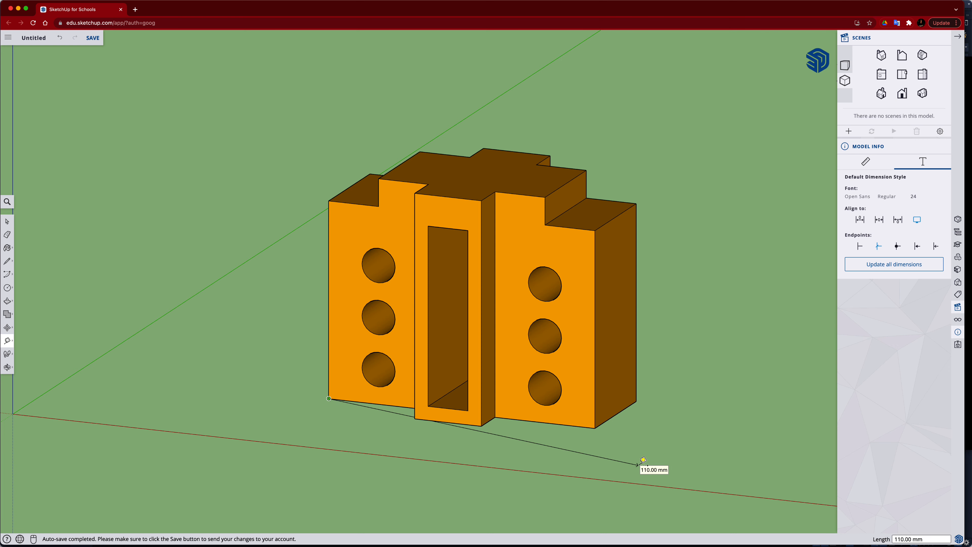
key("space")
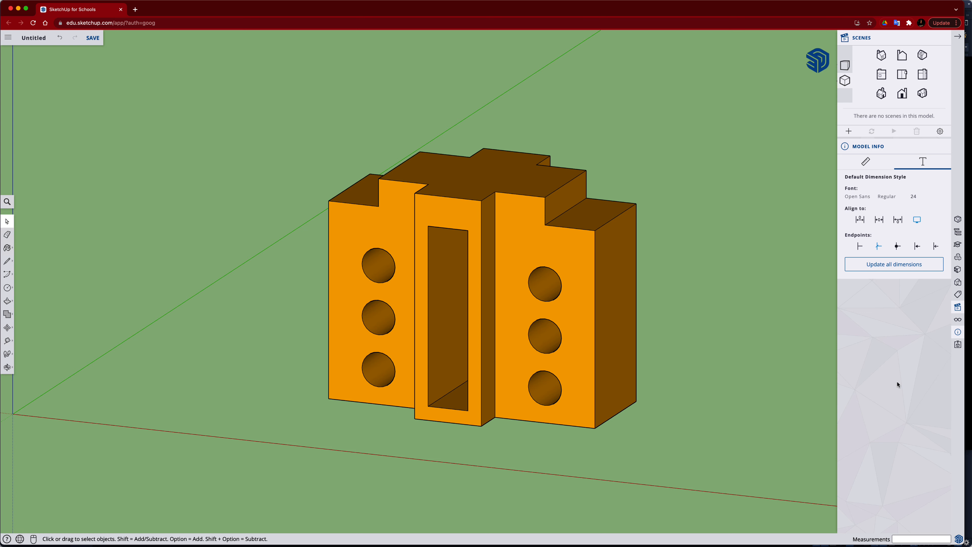
Switch to the freehand drawing window, sketch a rectangle with an annotation below it, and return to SketchUp.
left_click(969, 378)
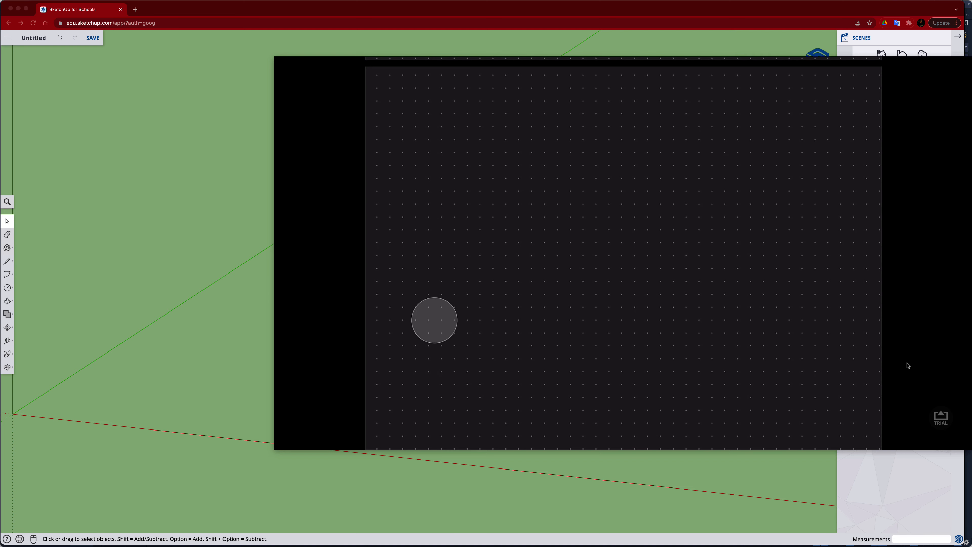
mouse_move(428, 292)
left_mouse_down()
mouse_move(428, 374)
mouse_move(594, 387)
mouse_move(604, 317)
mouse_move(596, 282)
mouse_move(427, 282)
mouse_move(428, 295)
left_mouse_up()
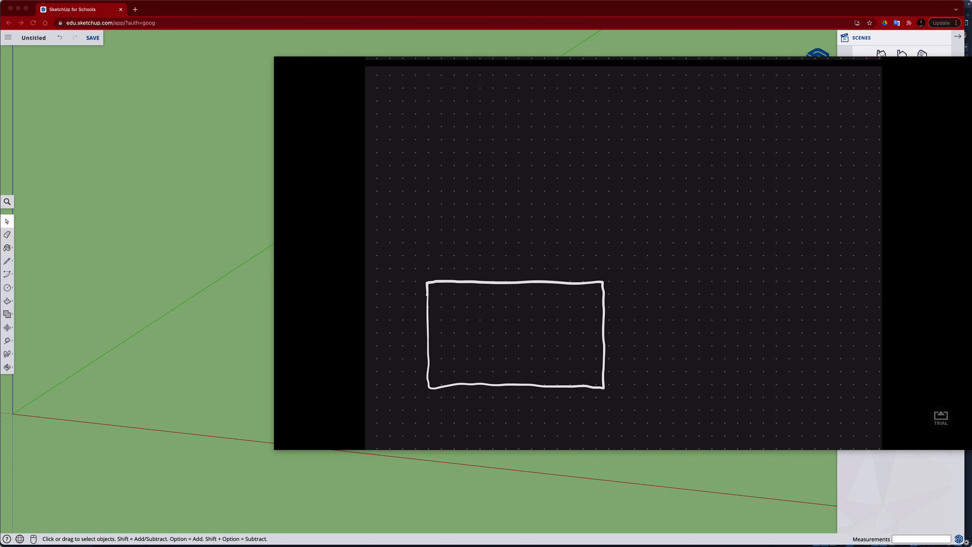
left_click_drag(514, 401, 521, 403)
left_click(607, 483)
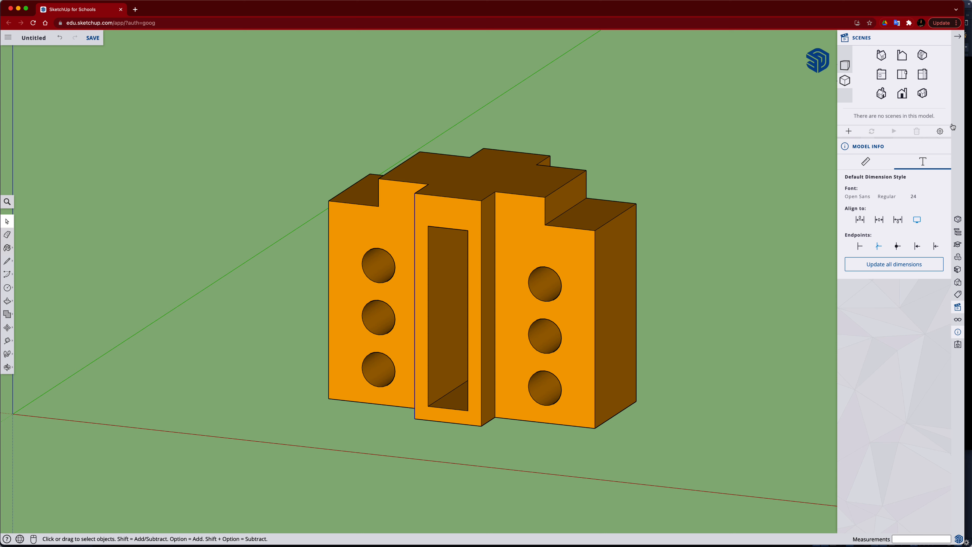
Check the entity info of the selected front vertical edge of the central block.
left_click(959, 219)
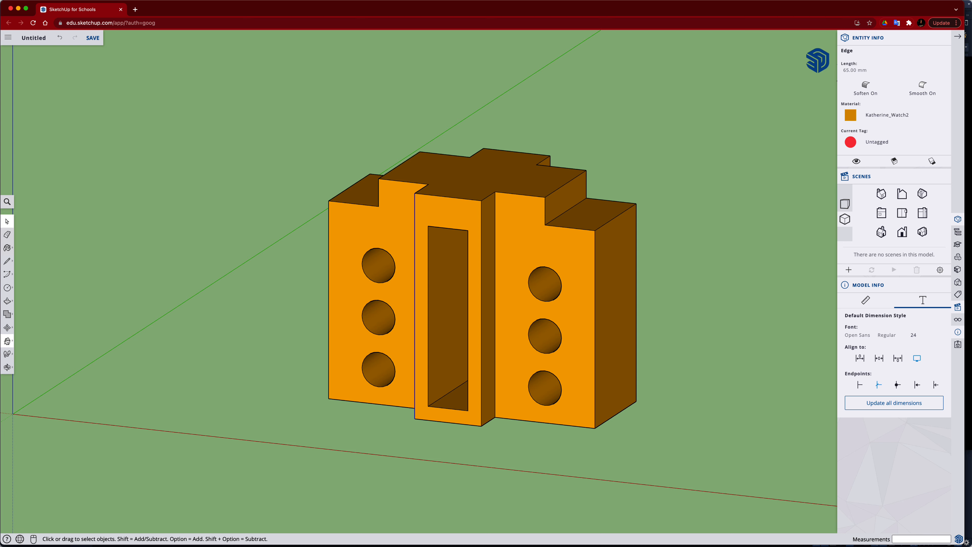
Dimension the central block's overall depth between its front-left and back-left top corners, placing the dimension beyond the part's left side.
left_click(7, 341)
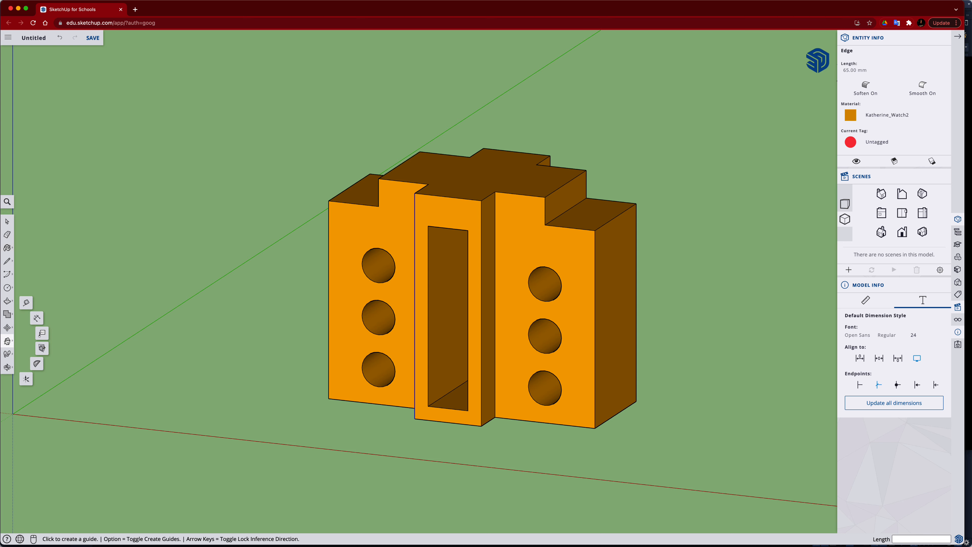
left_click(37, 319)
middle_click_drag(542, 308, 399, 513)
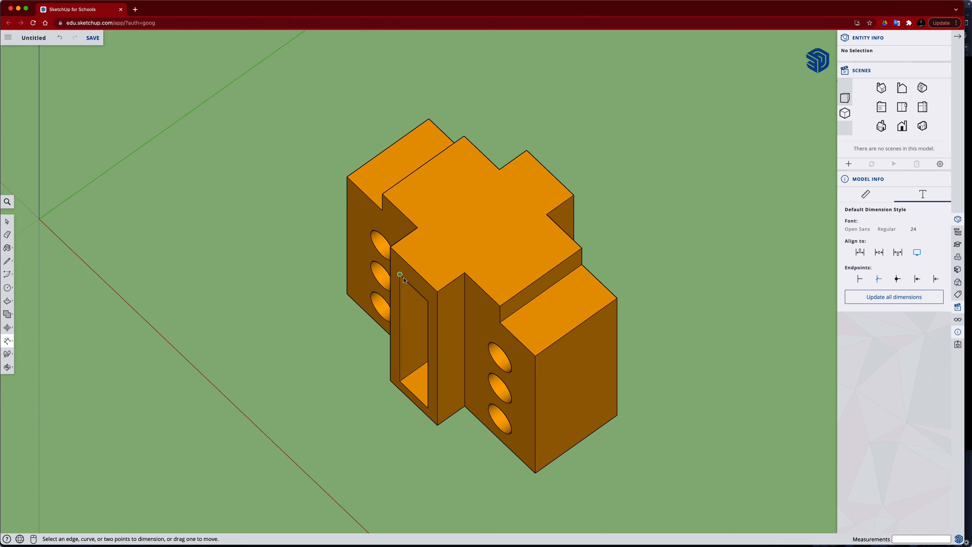
left_click(391, 247)
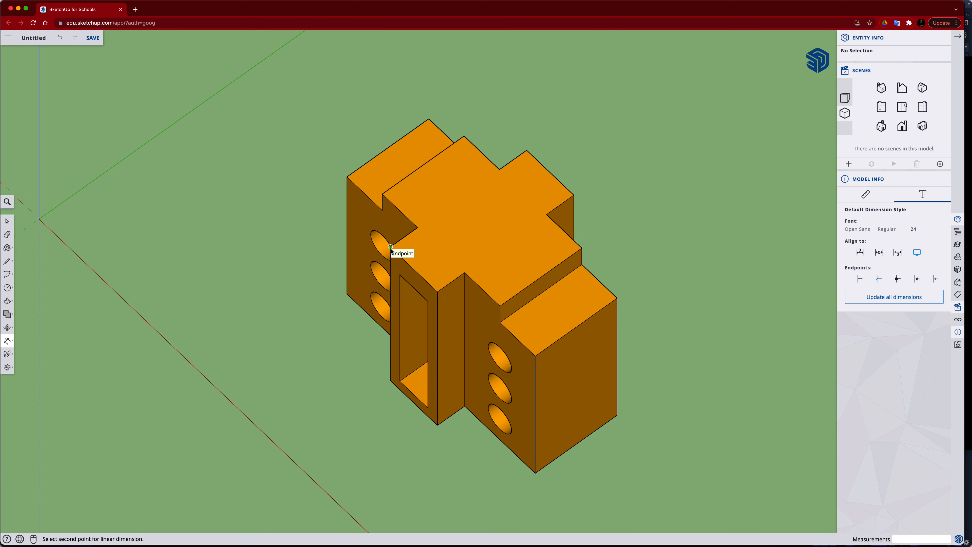
left_click(527, 151)
left_click(353, 137)
middle_click_drag(260, 310, 332, 267)
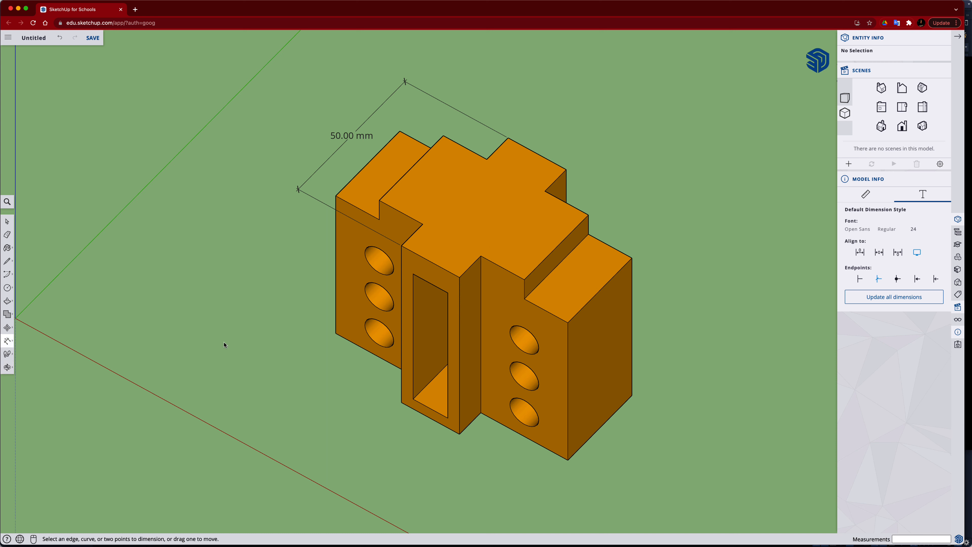
key("space")
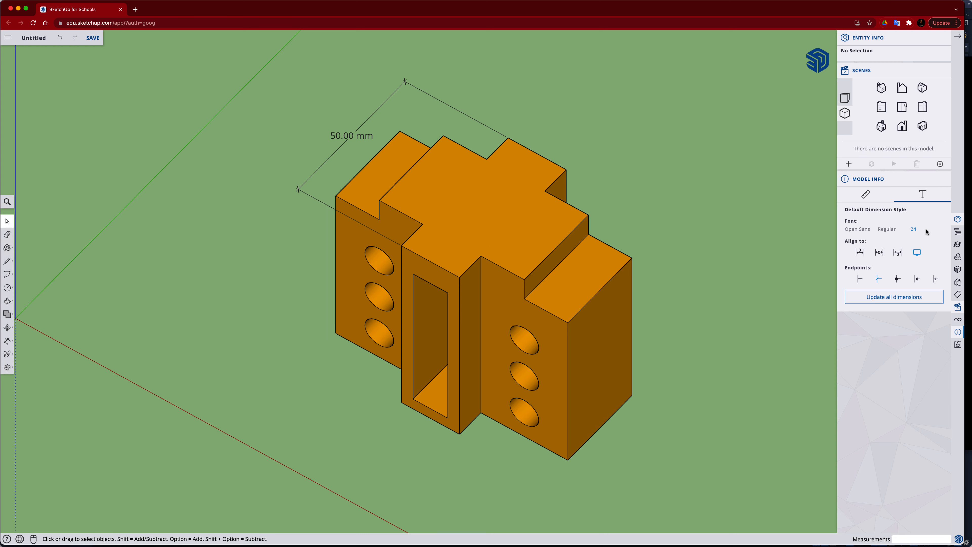
Switch to the AutoCAD drawing, hide the grid and make CONSTRUCTION the current layer.
left_click(970, 227)
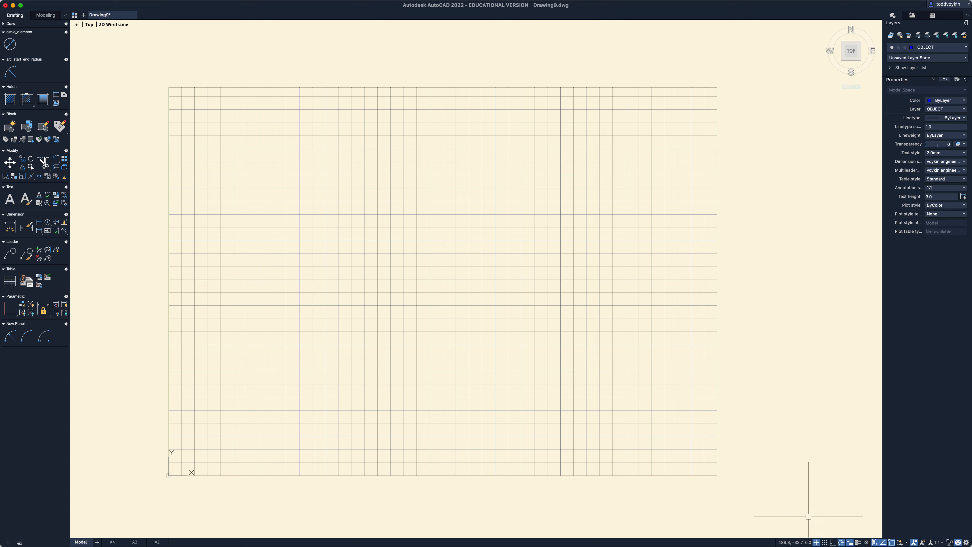
left_click(816, 542)
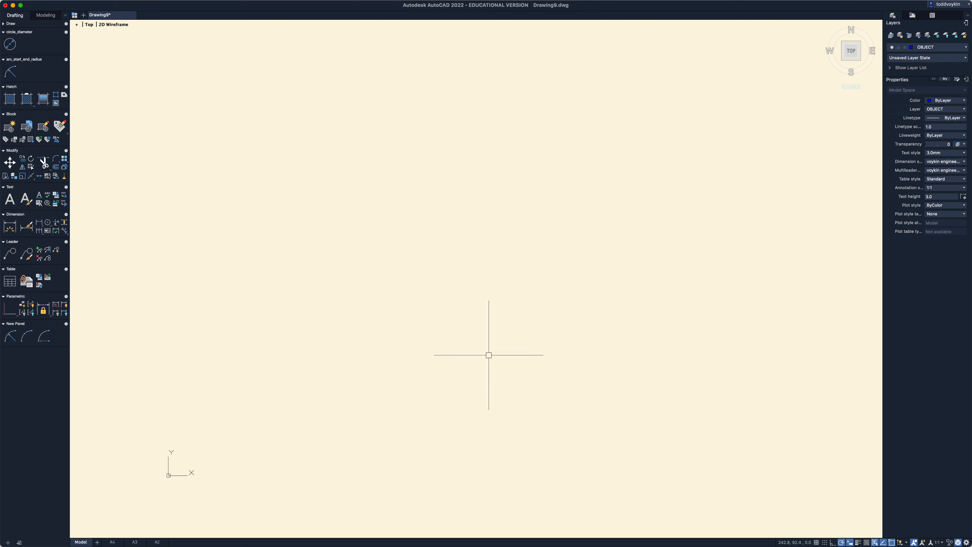
left_click(946, 109)
left_click(945, 142)
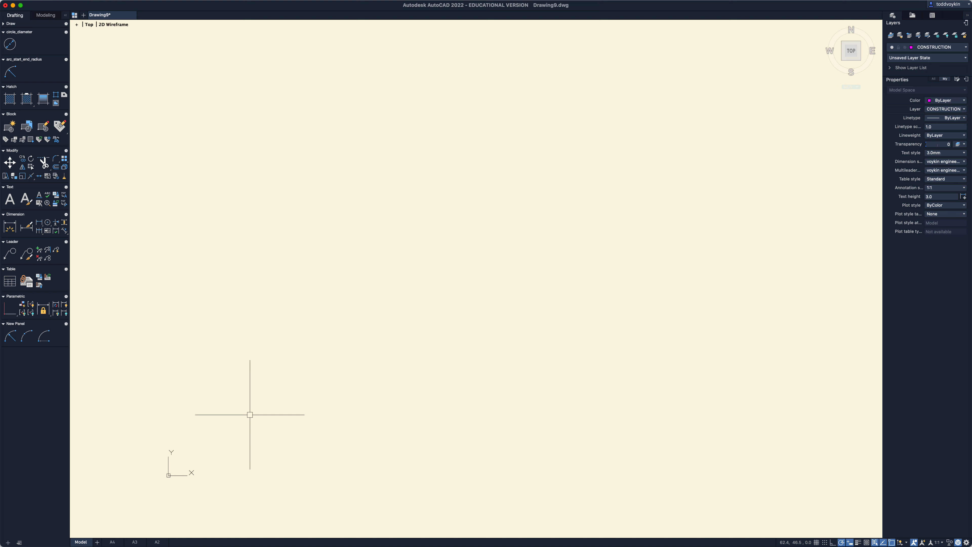
Draw a horizontal ray to the right and a vertical ray upward from the point 20,20.
type("ray")
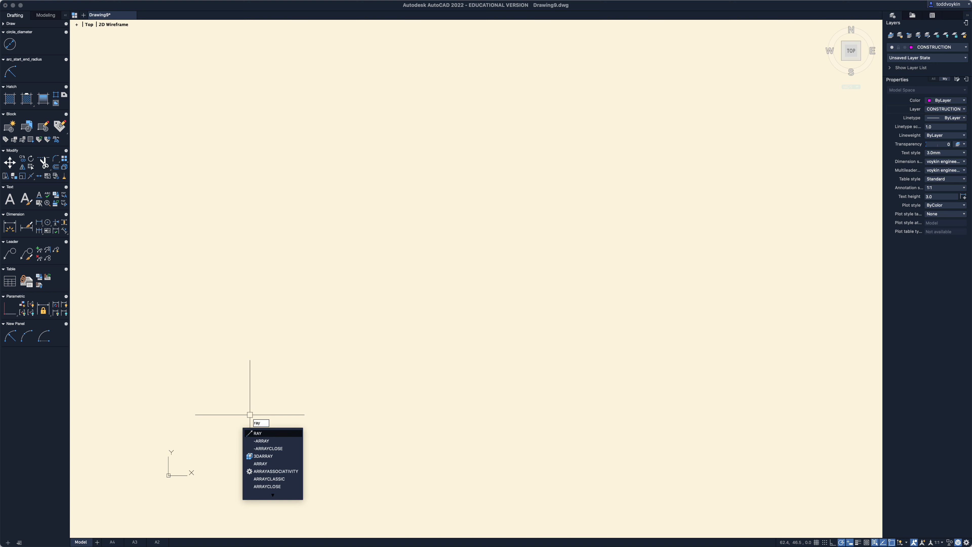
key("Return")
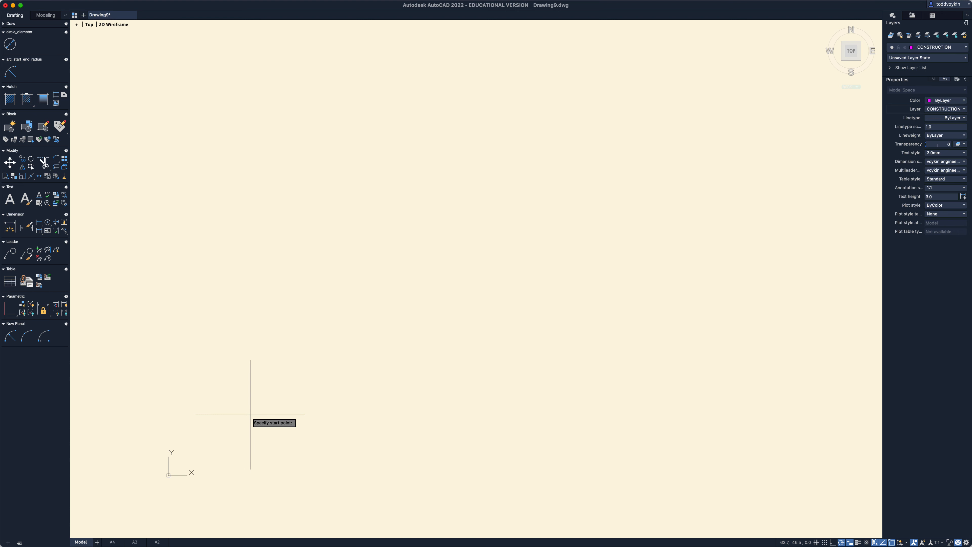
type("20")
key("Tab")
type("20")
key("Return")
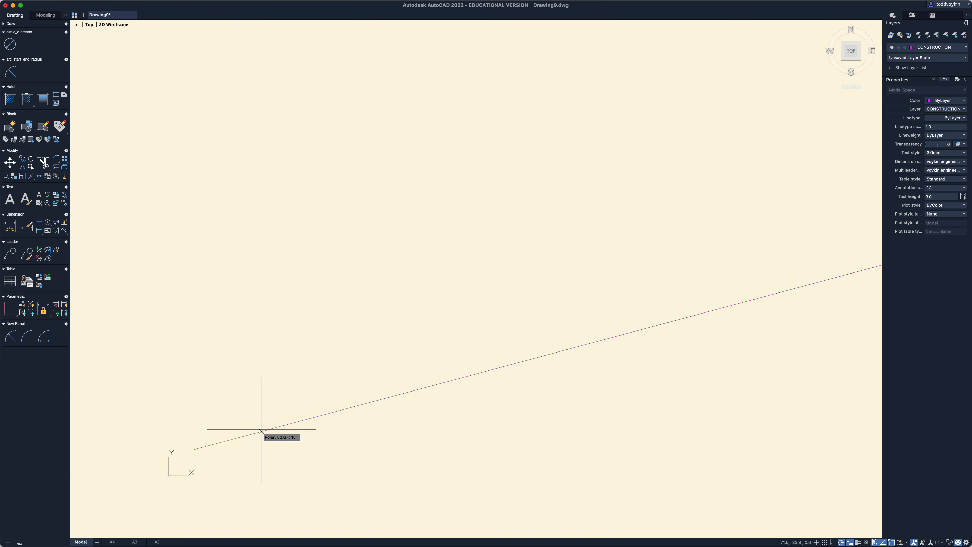
left_click(274, 449)
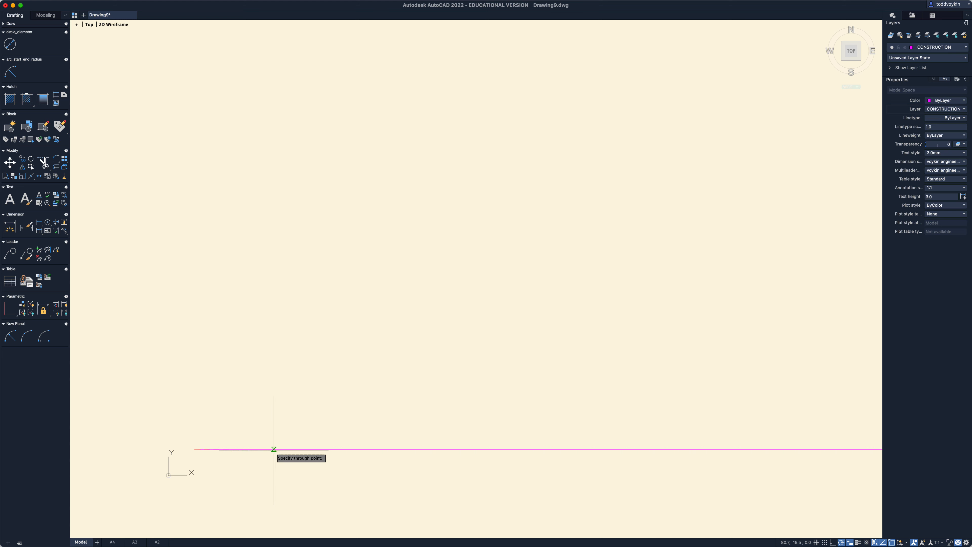
left_click(195, 361)
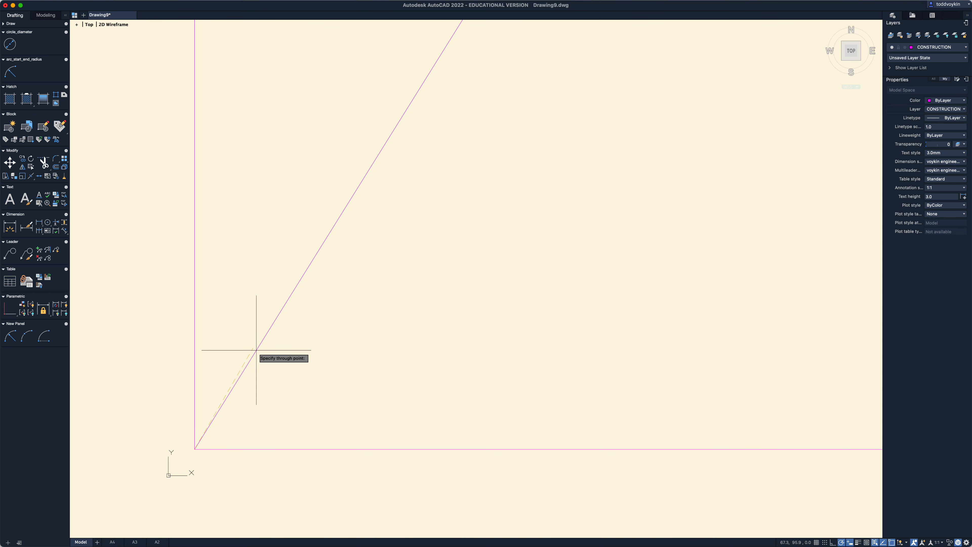
key("Return")
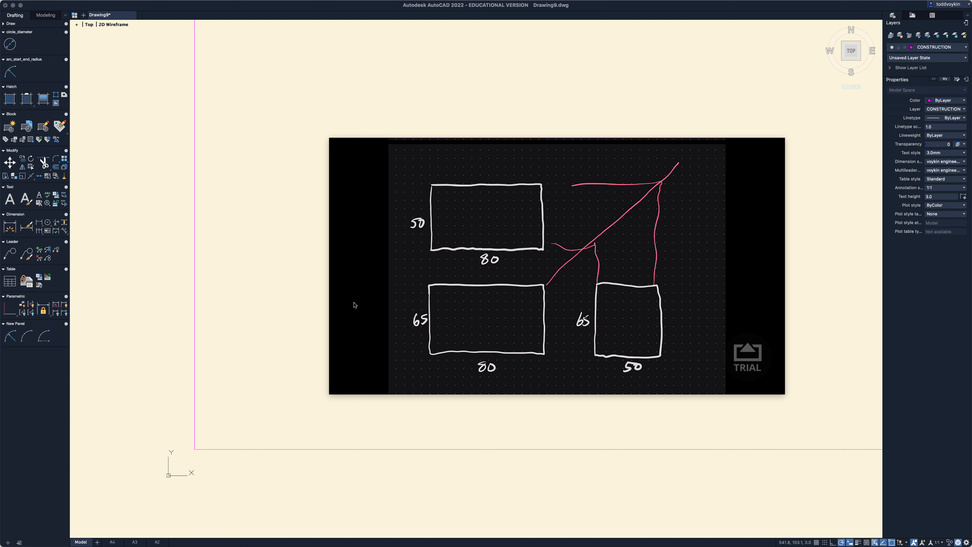
Offset the vertical ray 80 to the right to mark the front view's width.
mouse_move(354, 305)
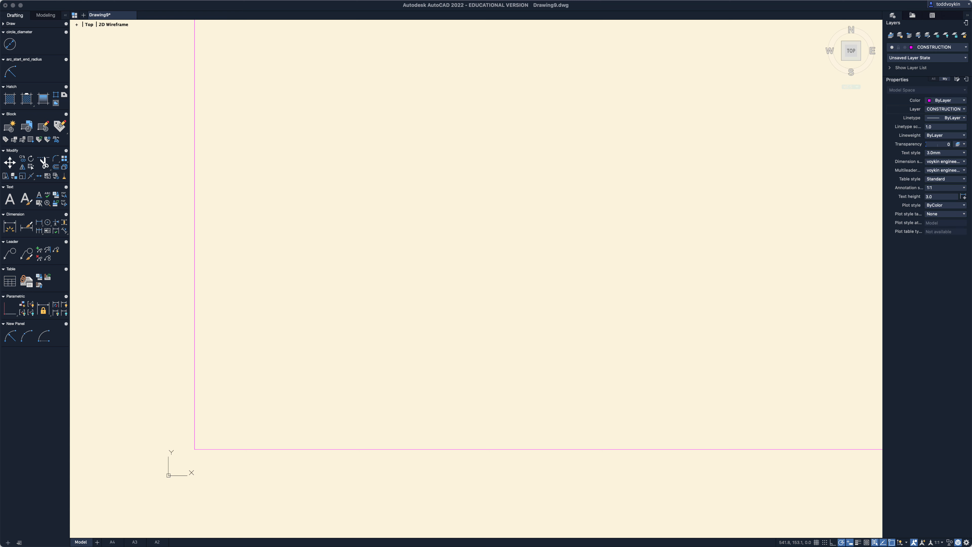
left_click(305, 384)
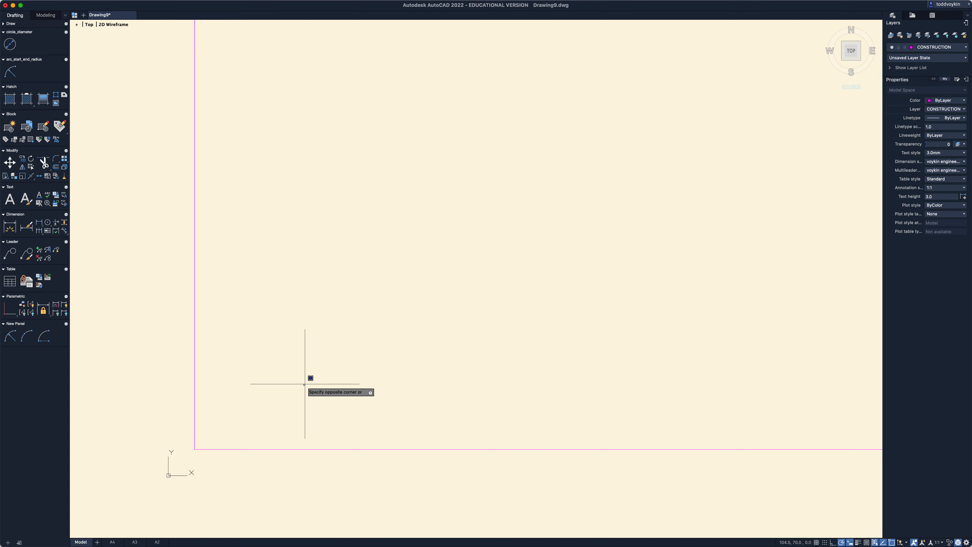
key("Escape")
type("o")
key("Return")
type("50")
key("Return")
left_click(195, 350)
left_click(352, 354)
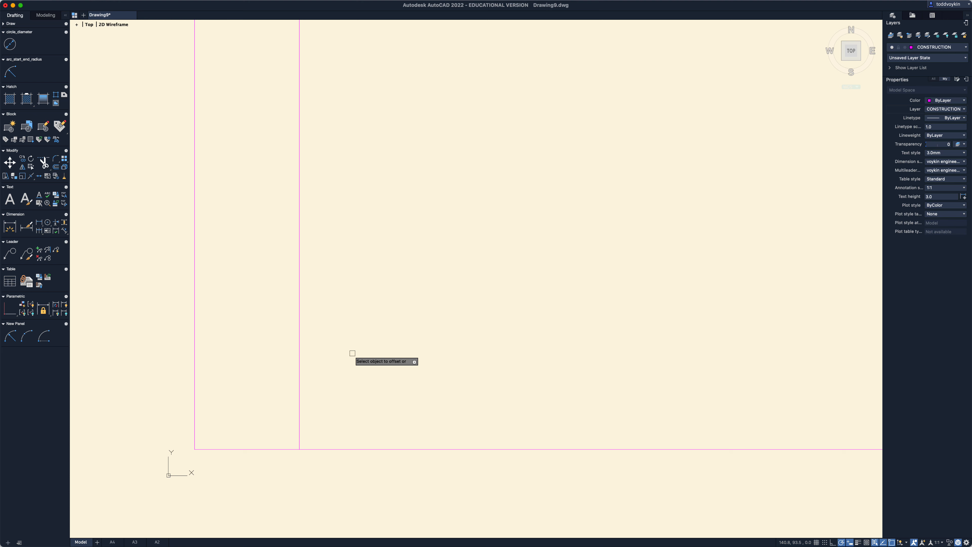
key("Escape")
Offset the newest vertical ray 50 to the right, and offset the resulting ray another 50 to the right.
key("Return")
key("Return")
left_click(299, 371)
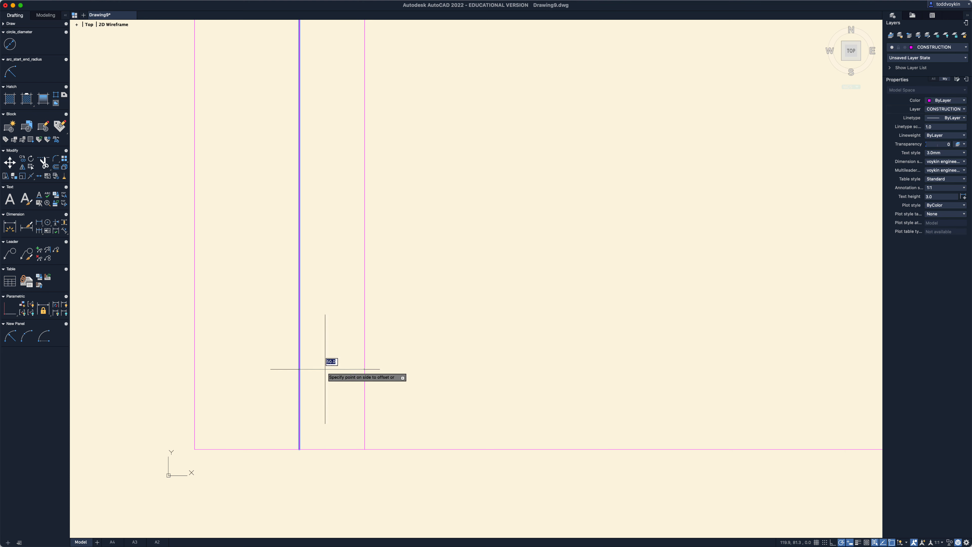
left_click(339, 367)
left_click(364, 370)
left_click(435, 377)
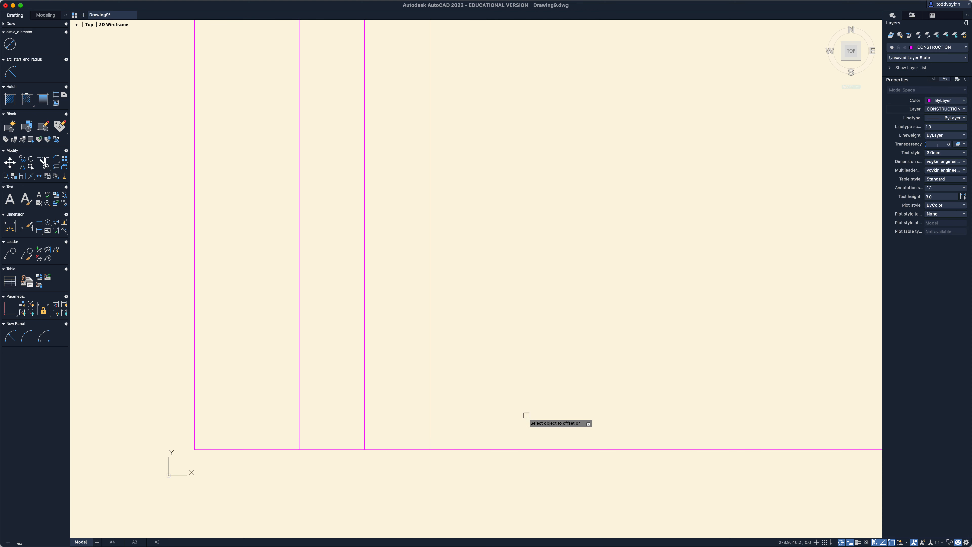
key("Escape")
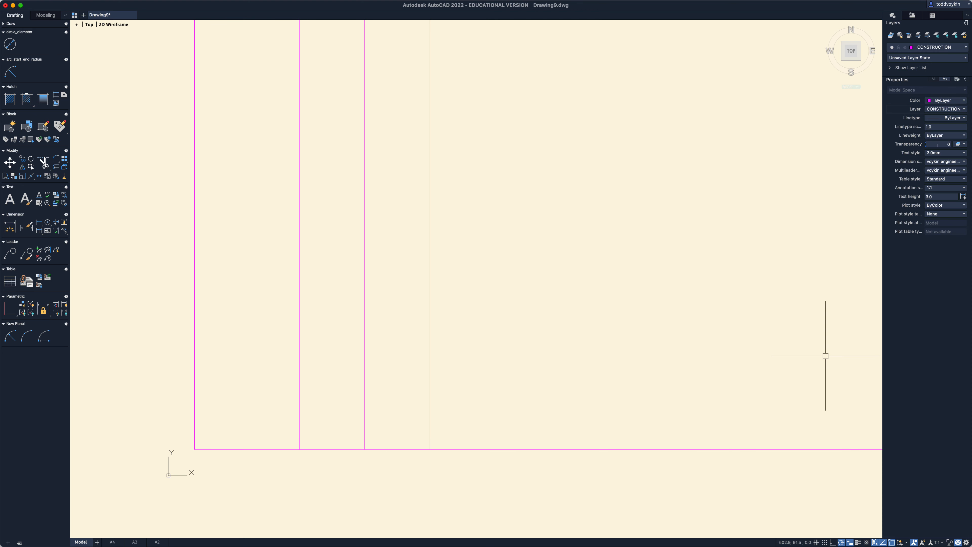
Consult the freehand view sketch and offset the horizontal base ray upward by 65 in the AutoCAD drawing.
key("super+Tab")
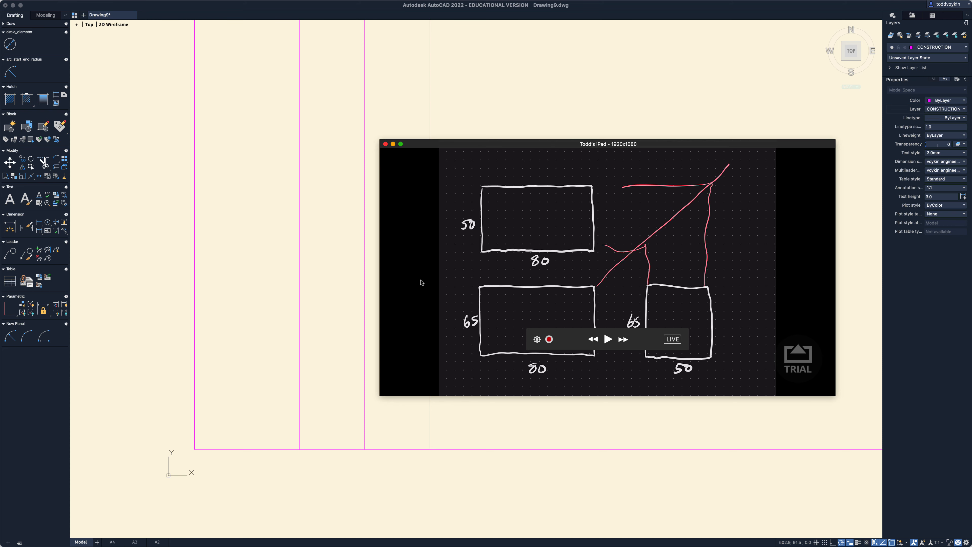
left_click(433, 399)
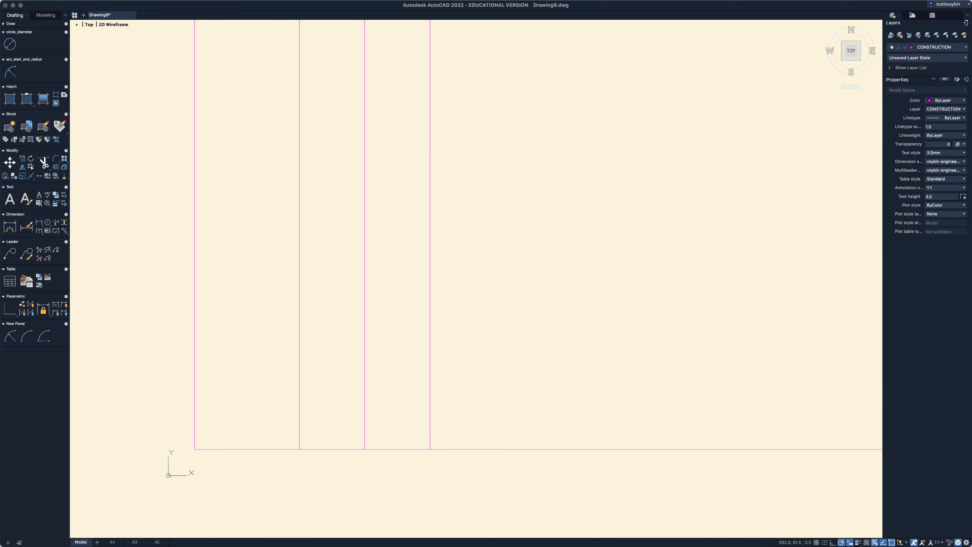
type("o")
key("Return")
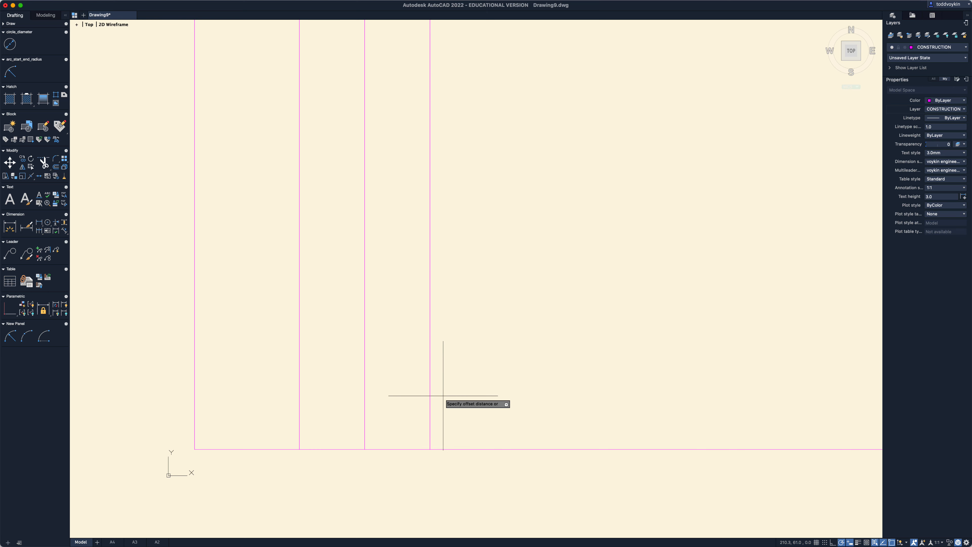
key("Return")
left_click(284, 449)
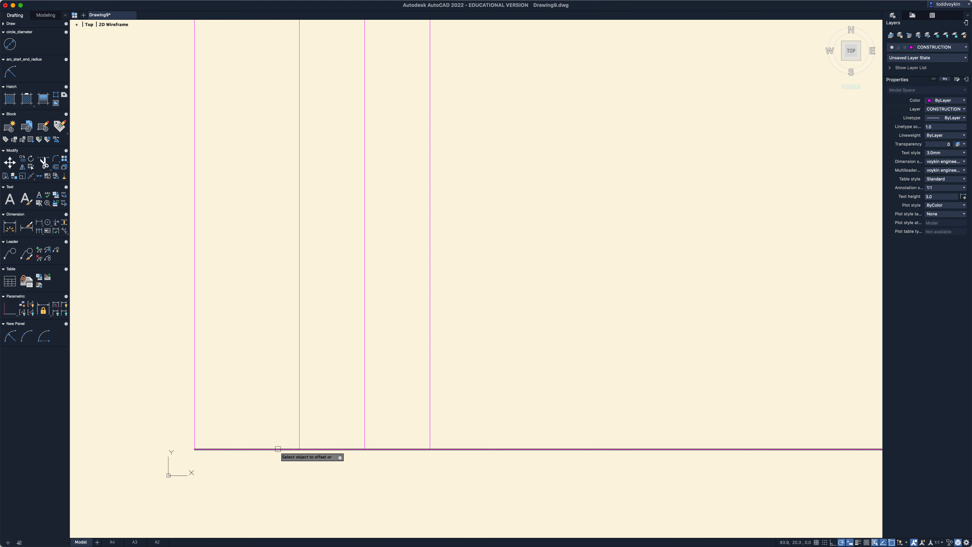
Draw a 45° ray up and to the right from the intersection of the upper horizontal ray and second vertical ray.
scroll(306, 433, "up", 2)
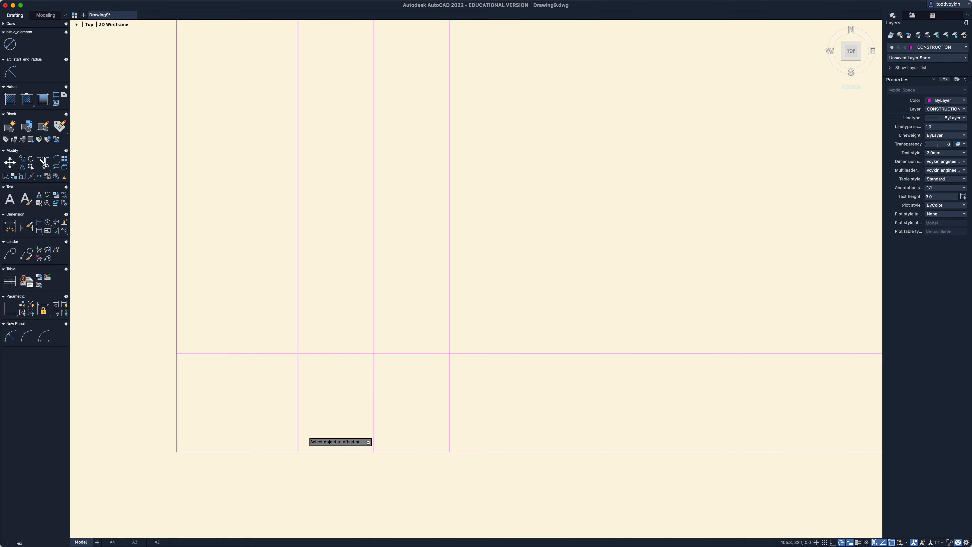
middle_click_drag(303, 433, 325, 436)
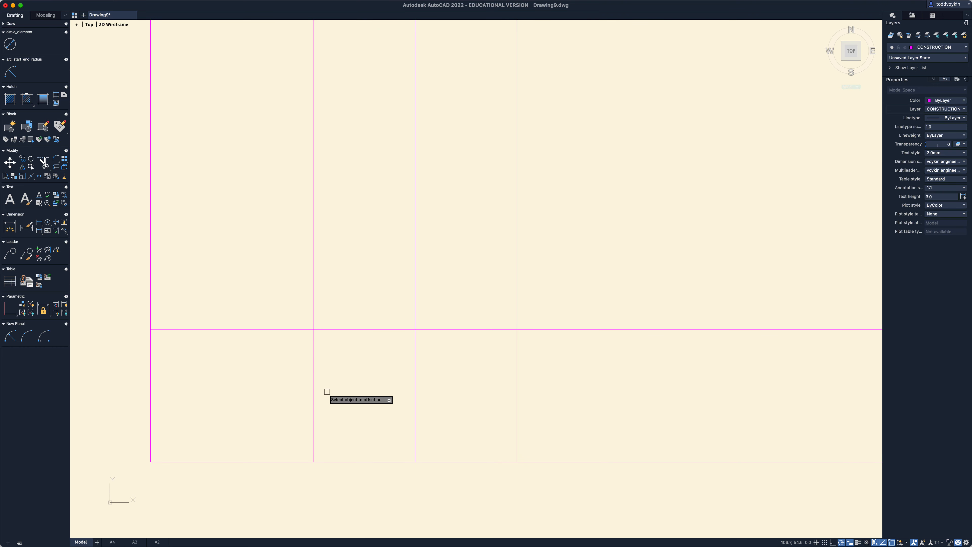
type("ay")
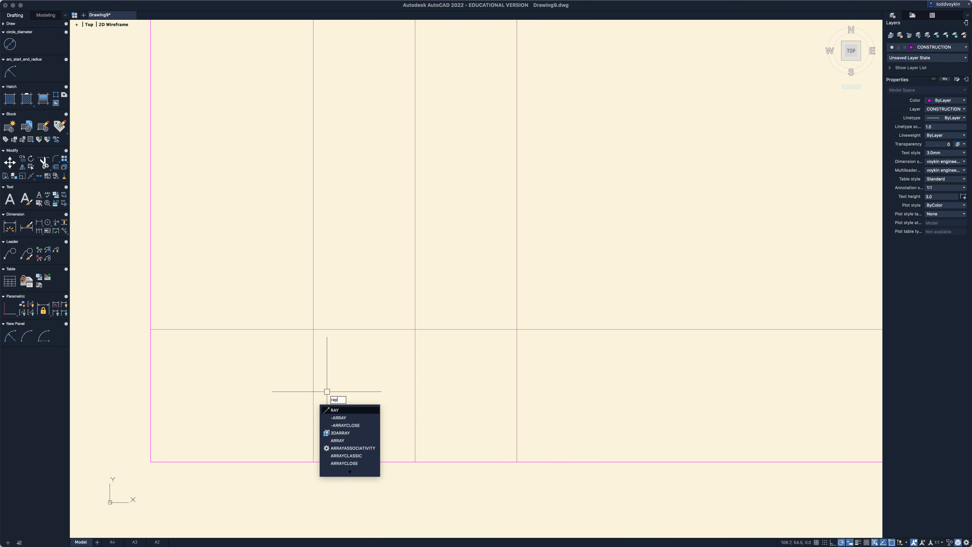
key("Return")
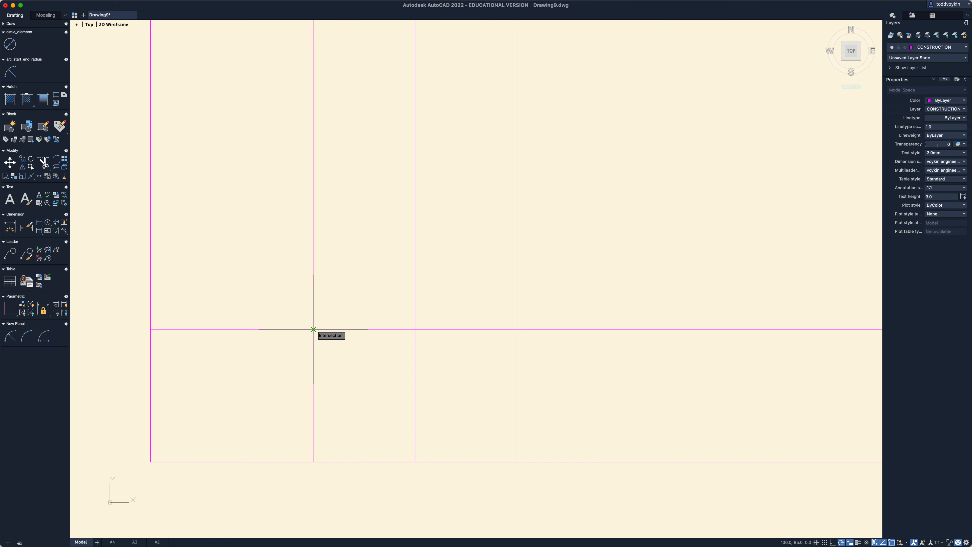
left_click(314, 329)
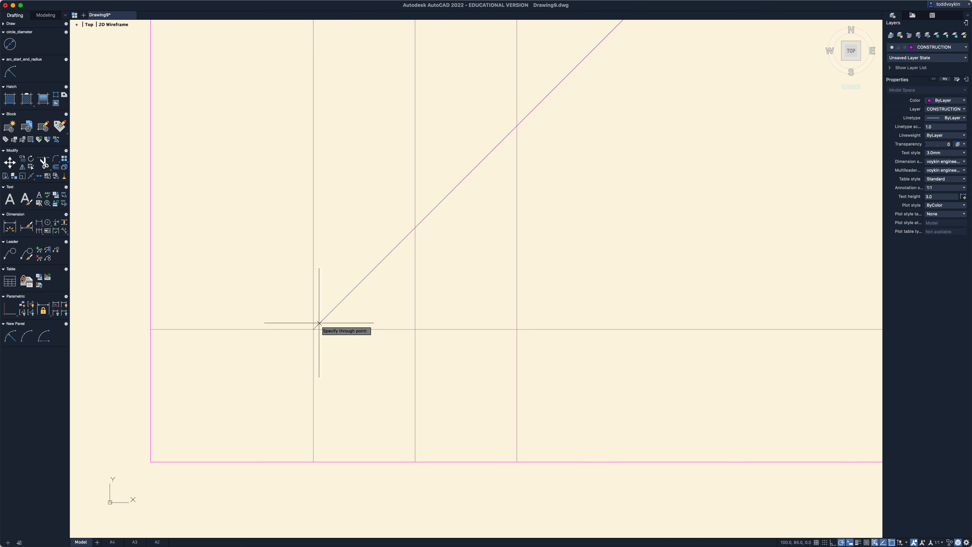
left_click(372, 271)
key("Return")
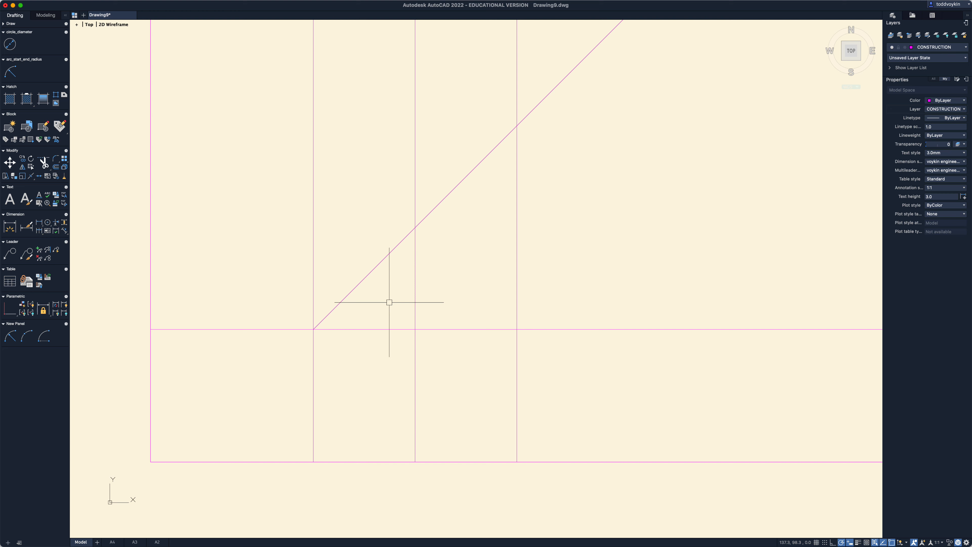
left_click(415, 252)
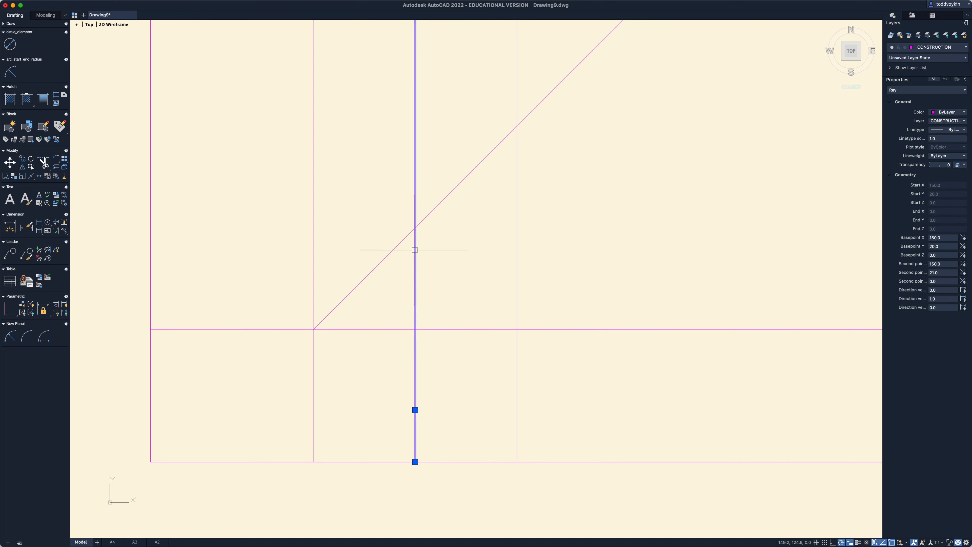
left_click(518, 185)
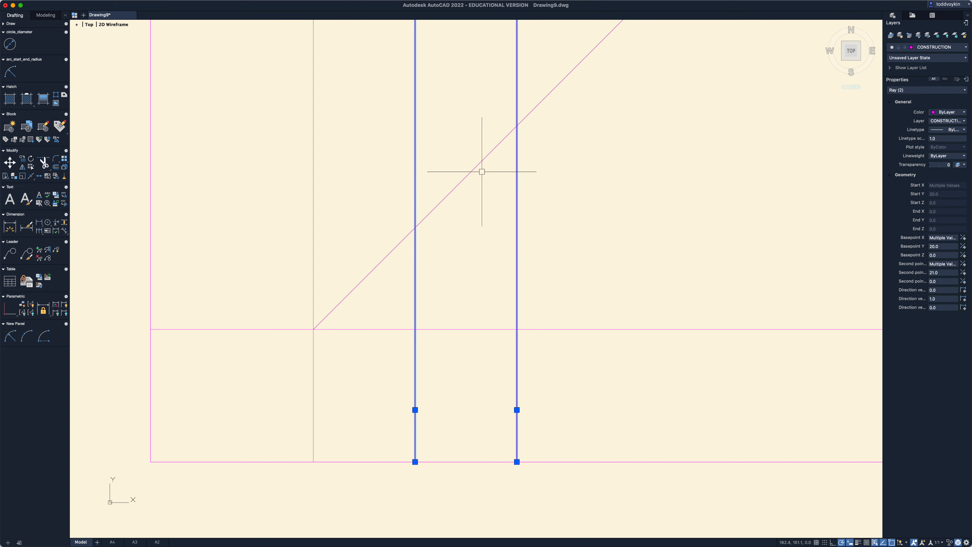
left_click(449, 193)
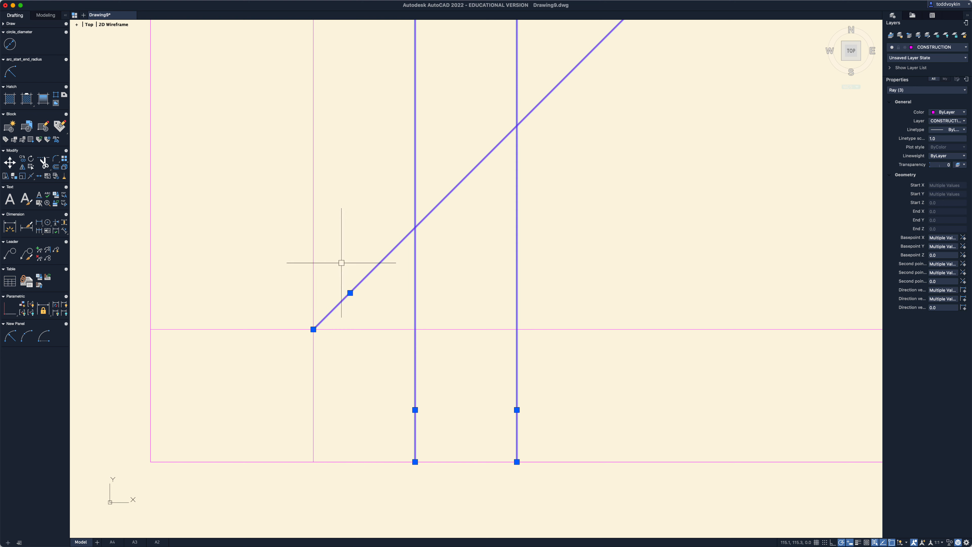
key("Escape")
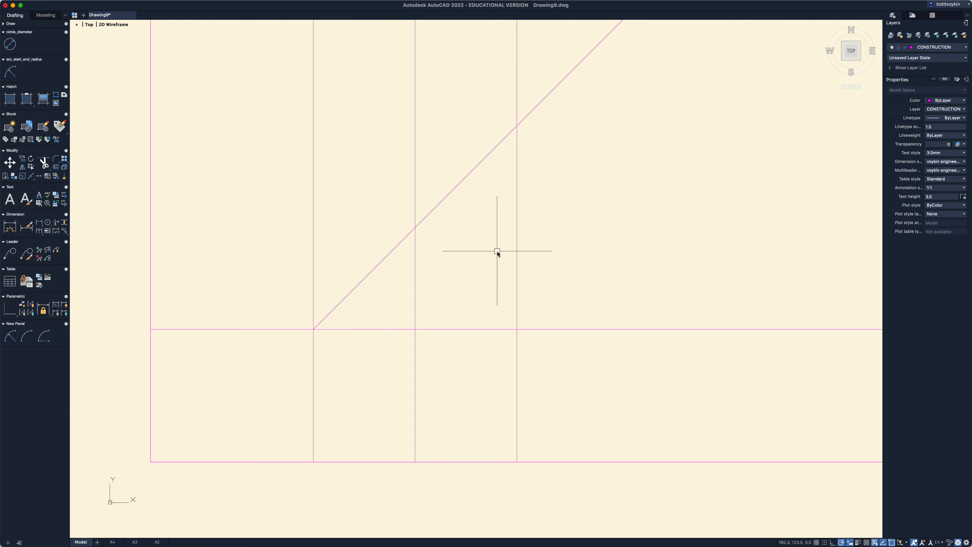
Draw horizontal rays to the left from the two points where the 45° ray crosses the third and fourth vertical rays.
type("ray")
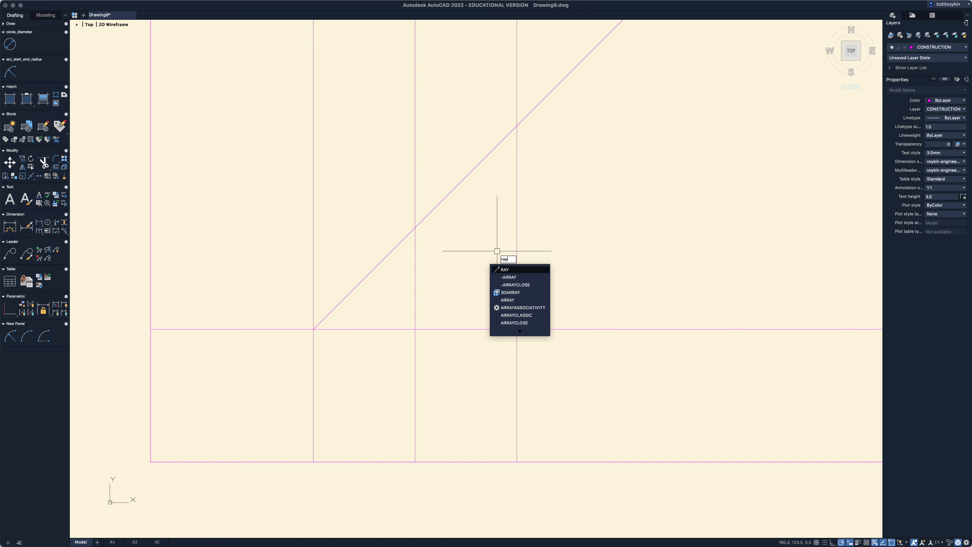
key("Return")
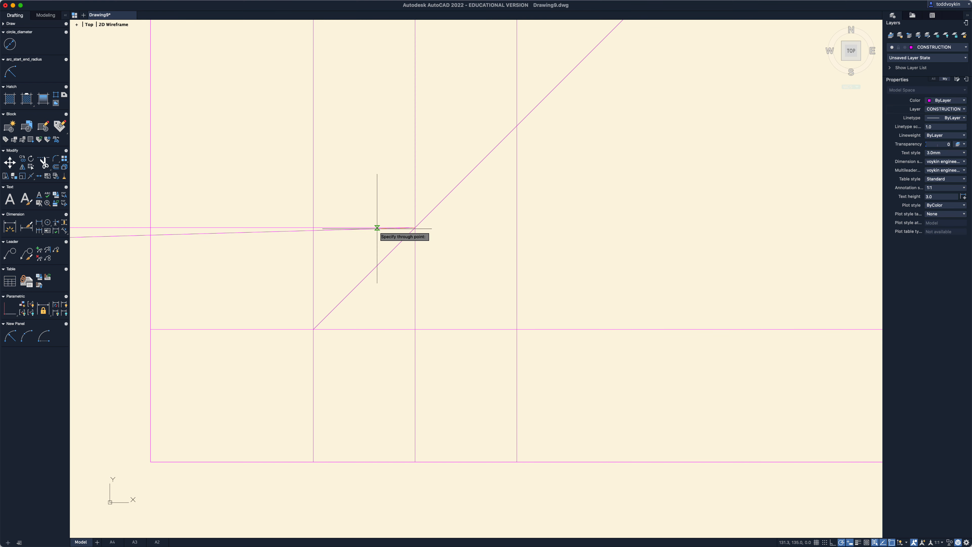
left_click(380, 227)
key("Return")
key("Return")
left_click(517, 125)
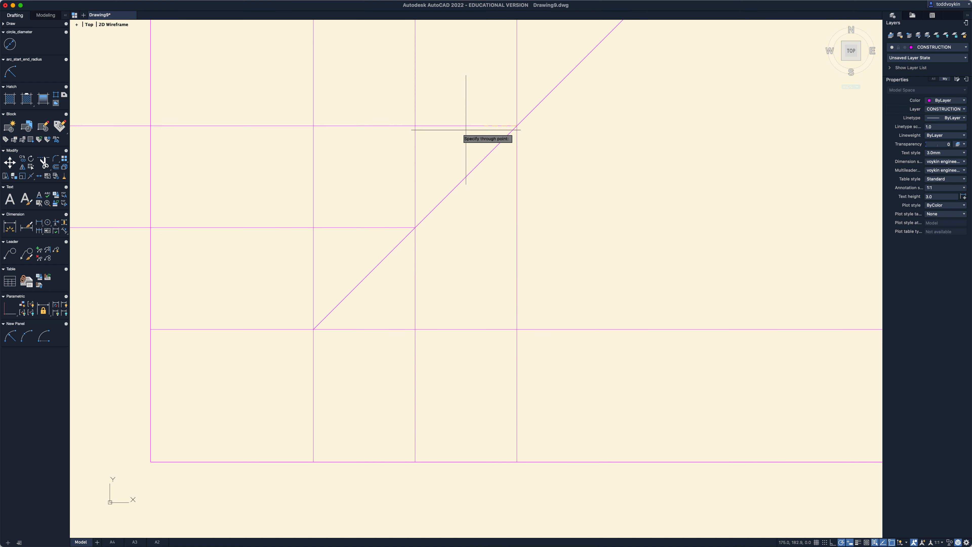
left_click(455, 127)
key("Return")
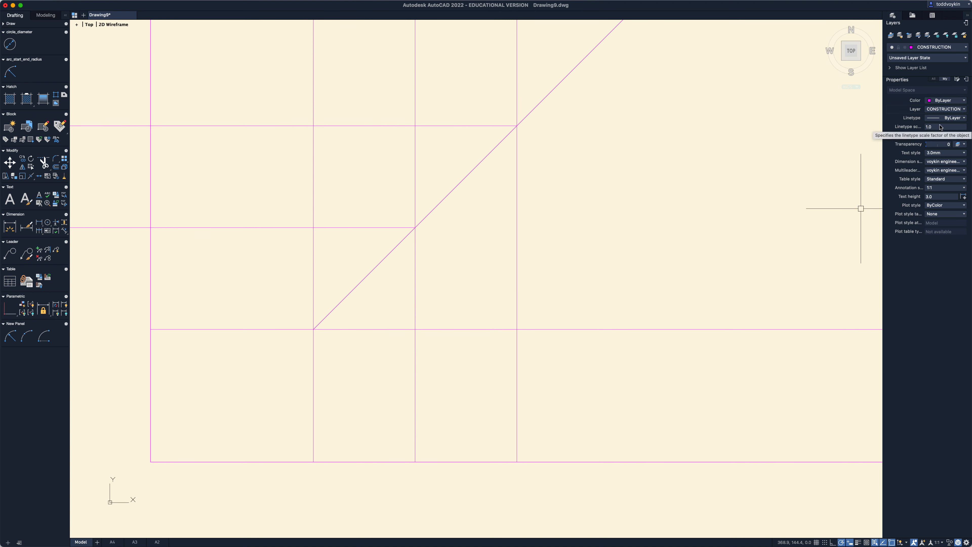
Make OBJECT the current layer and draw the front view rectangle between the corners formed by the first two vertical and two lower horizontal rays.
left_click(948, 109)
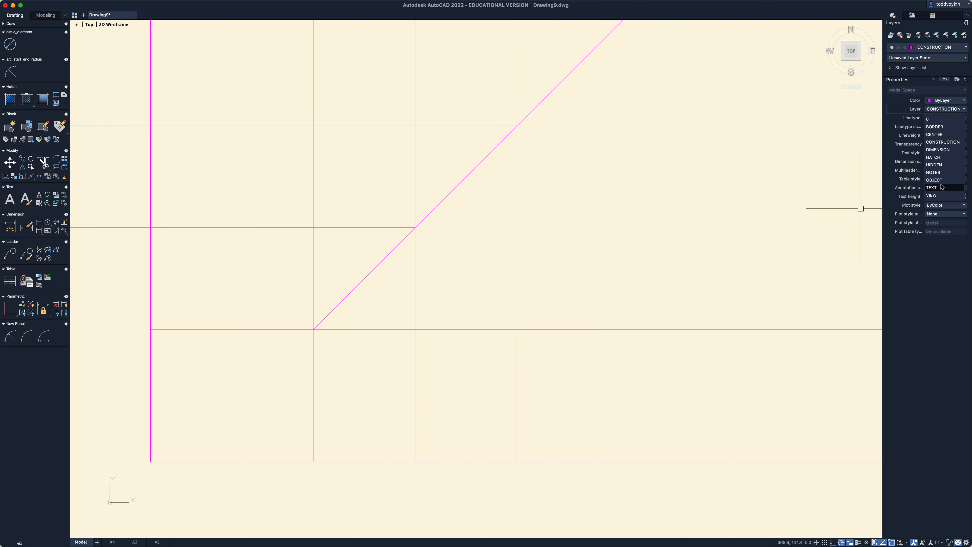
left_click(934, 180)
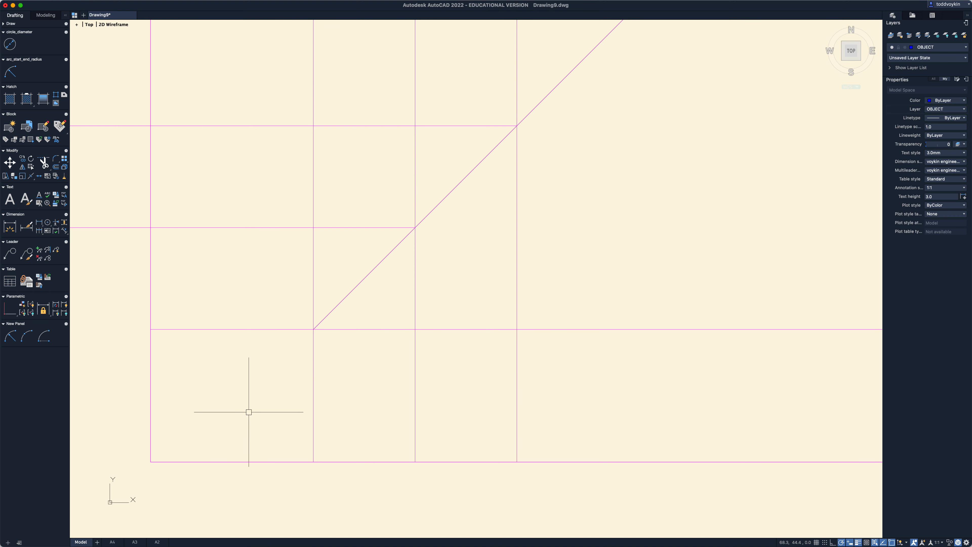
type("rec")
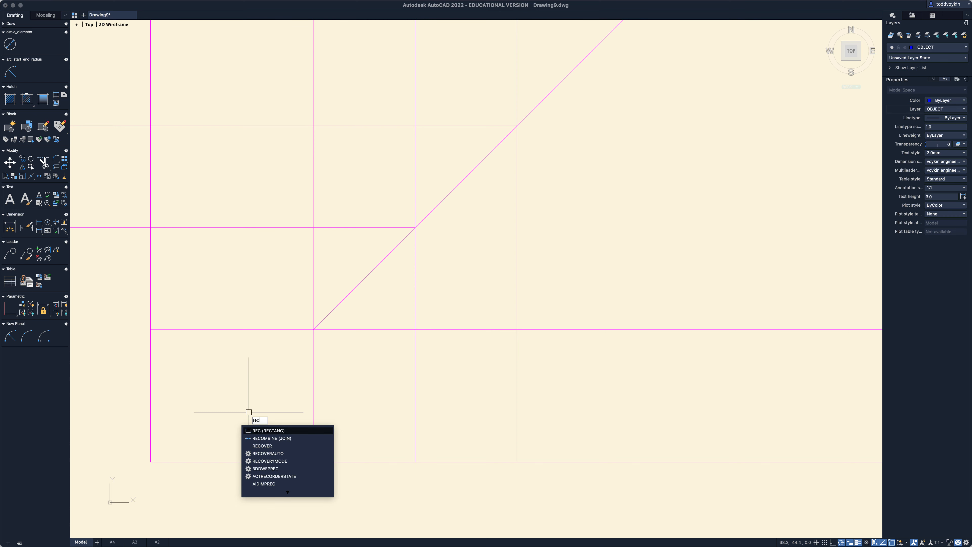
key("Return")
left_click(151, 462)
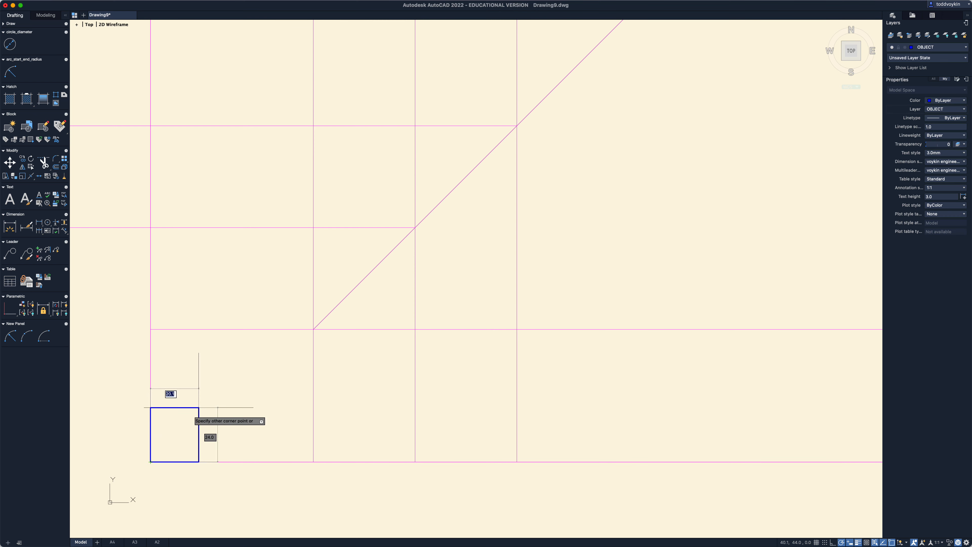
left_click(313, 329)
Draw the side view rectangle between the third and fourth vertical rays, spanning the lower two horizontal rays.
key("Return")
left_click(416, 462)
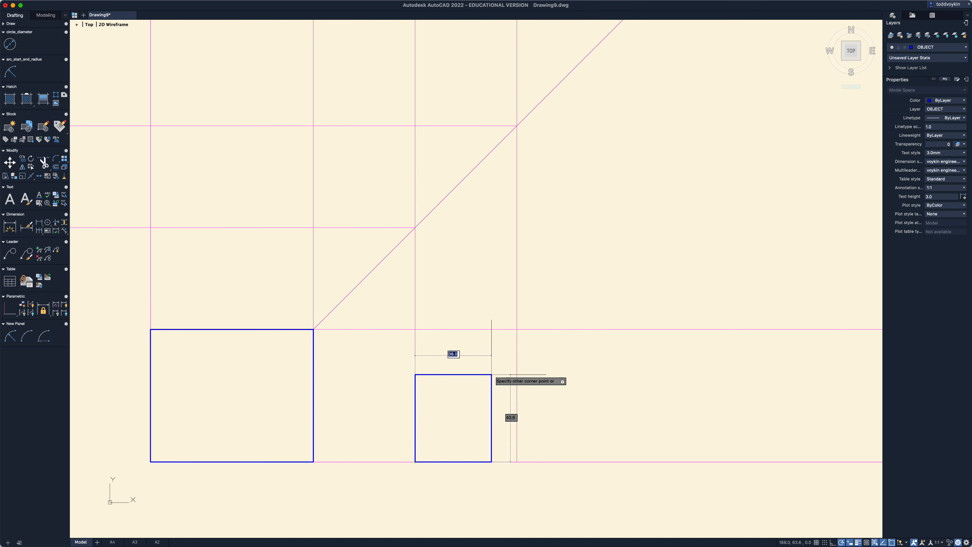
left_click(517, 329)
Draw the top view rectangle between the first two vertical rays, spanning the upper two horizontal rays.
key("Return")
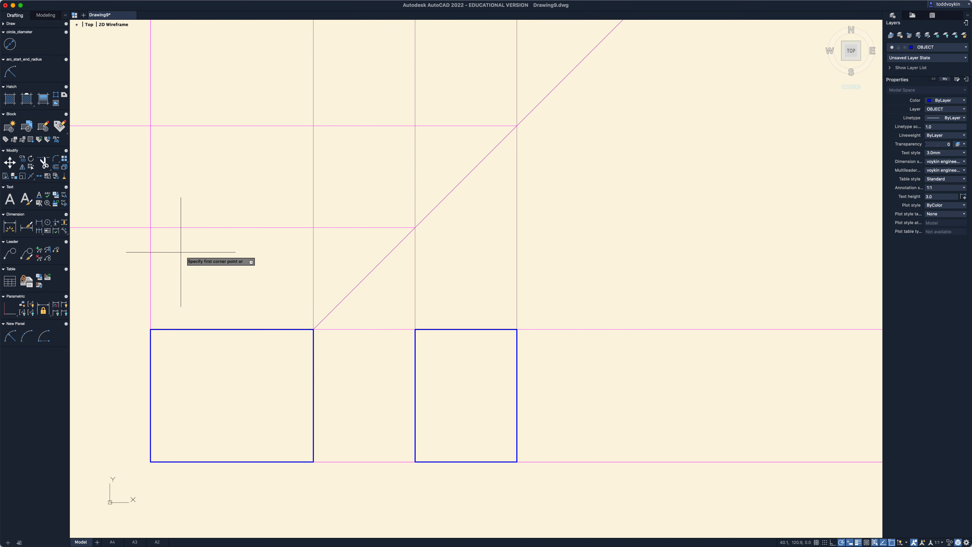
left_click(150, 228)
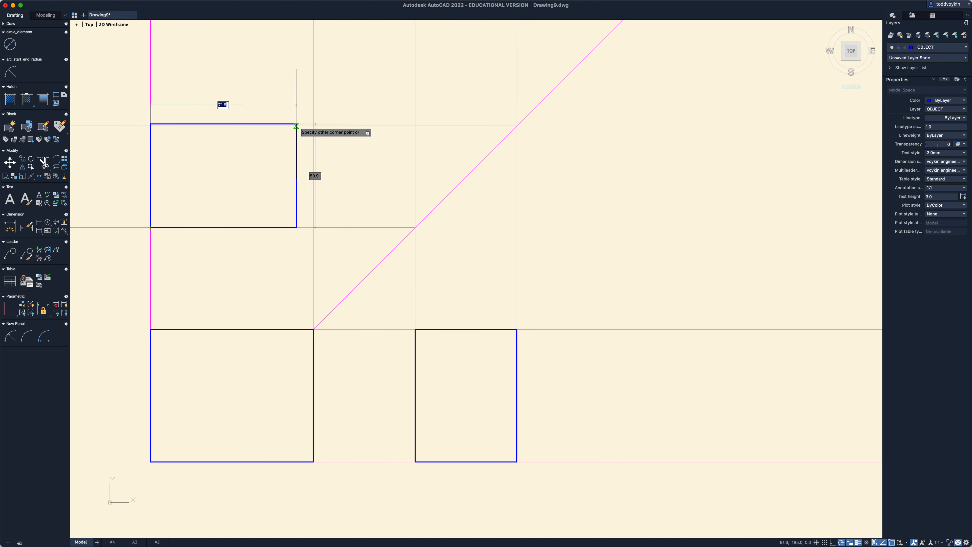
left_click(314, 125)
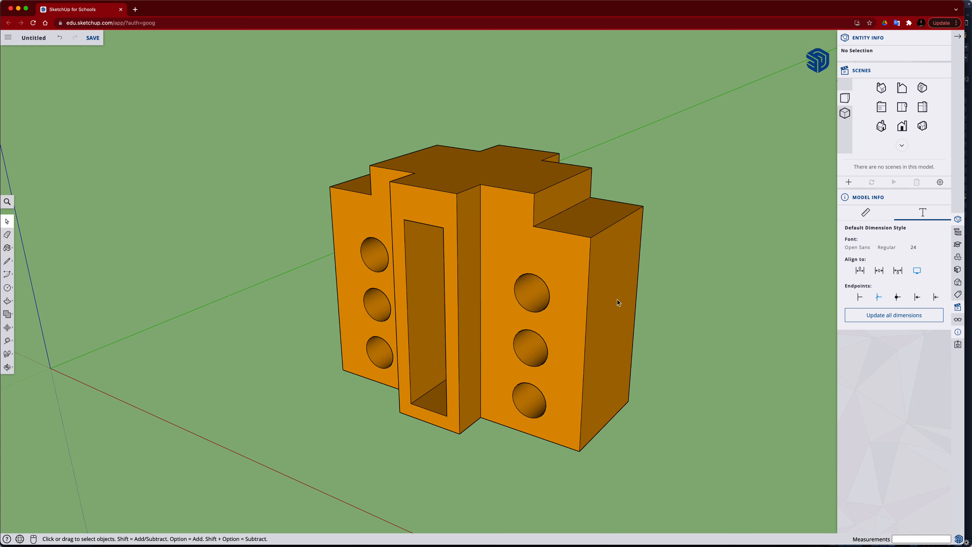
Switch to the SketchUp model and measure the central front block's projection and the width of the right-hand step's ledge.
middle_click_drag(551, 284, 522, 346)
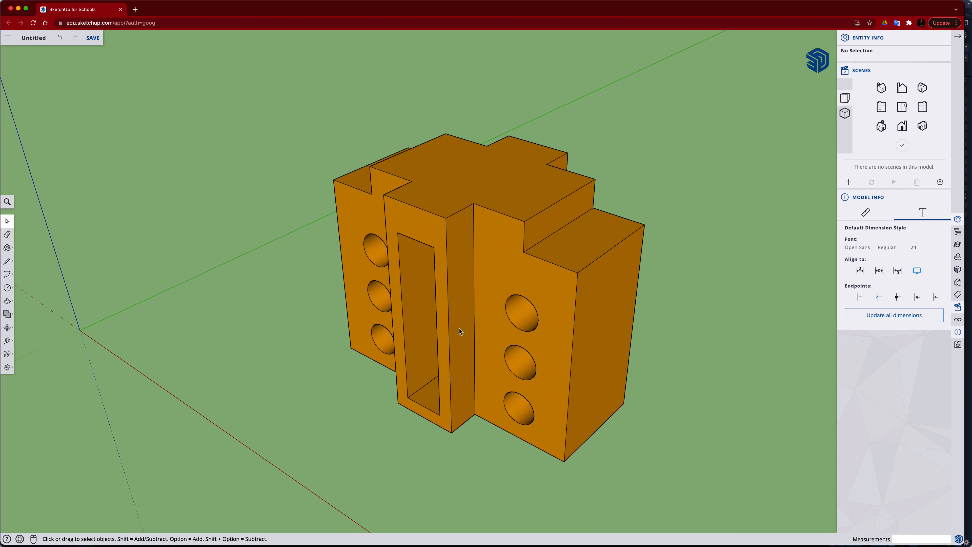
key("t")
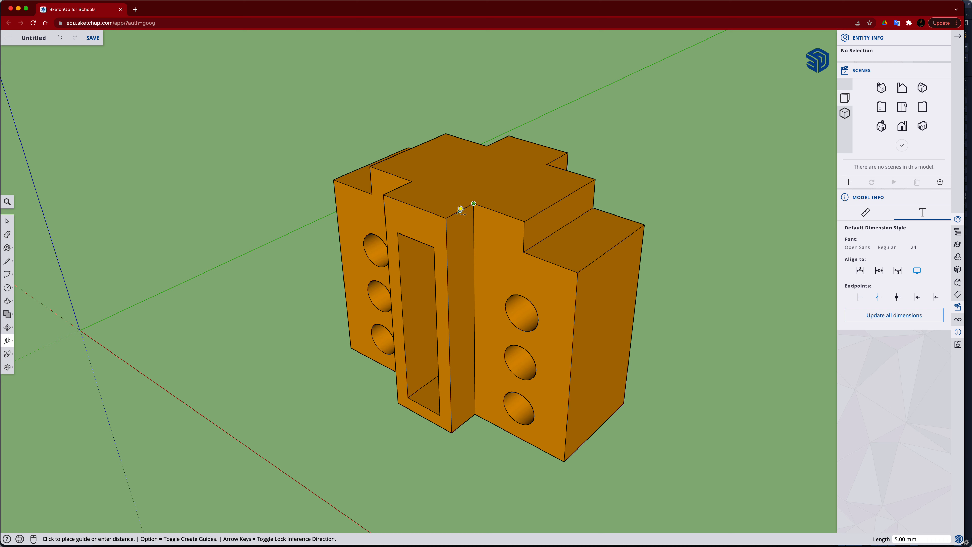
key("space")
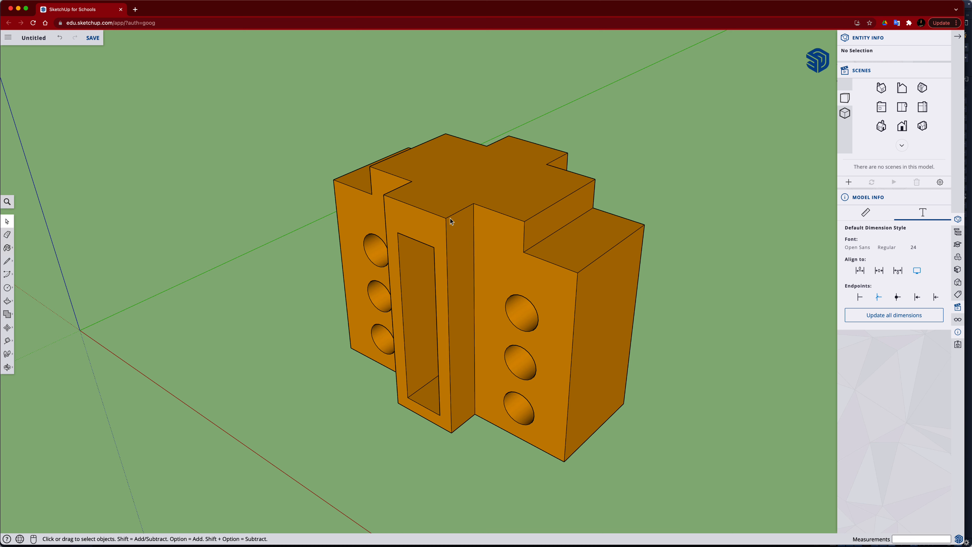
key("t")
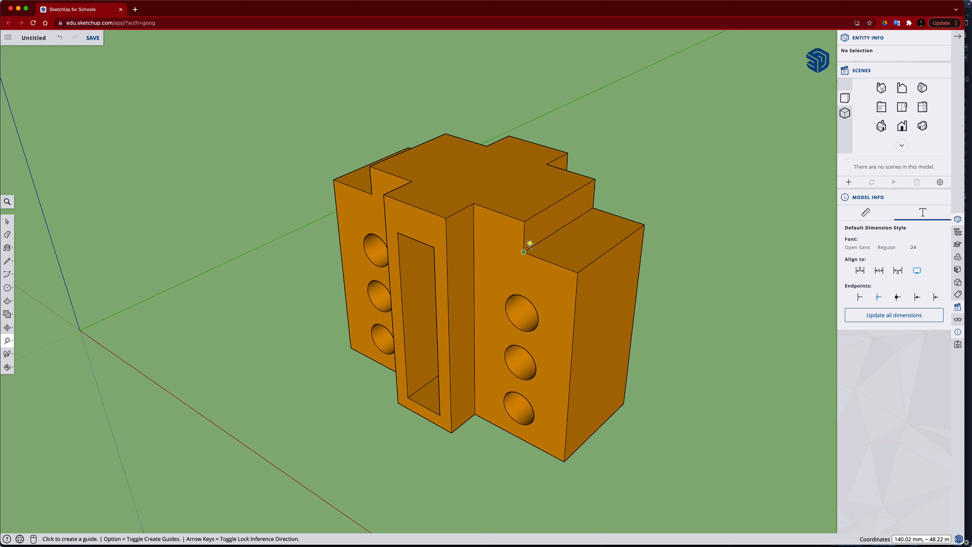
left_click(524, 252)
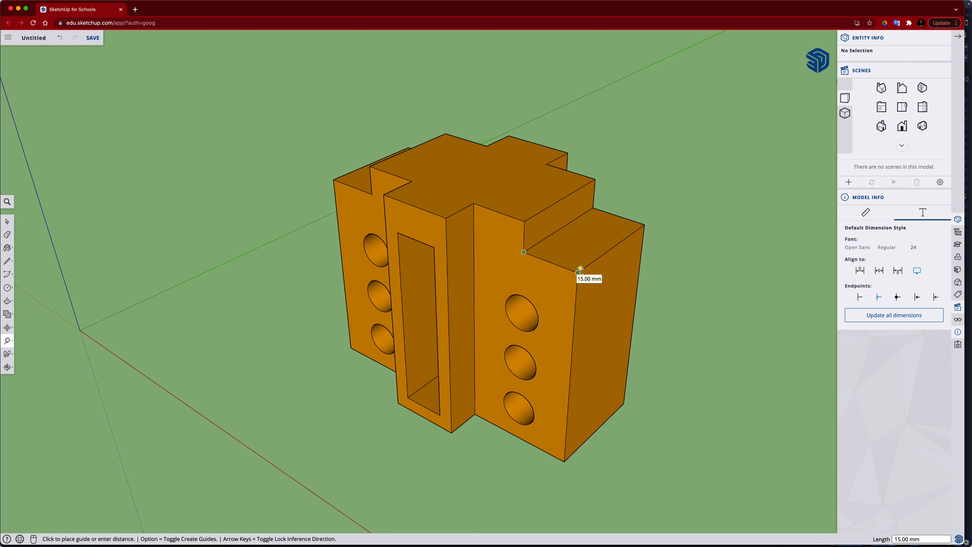
key("space")
Find the centre of the lowest right-hand hole and measure from it to the front face's right edge.
middle_click_drag(508, 428, 578, 427)
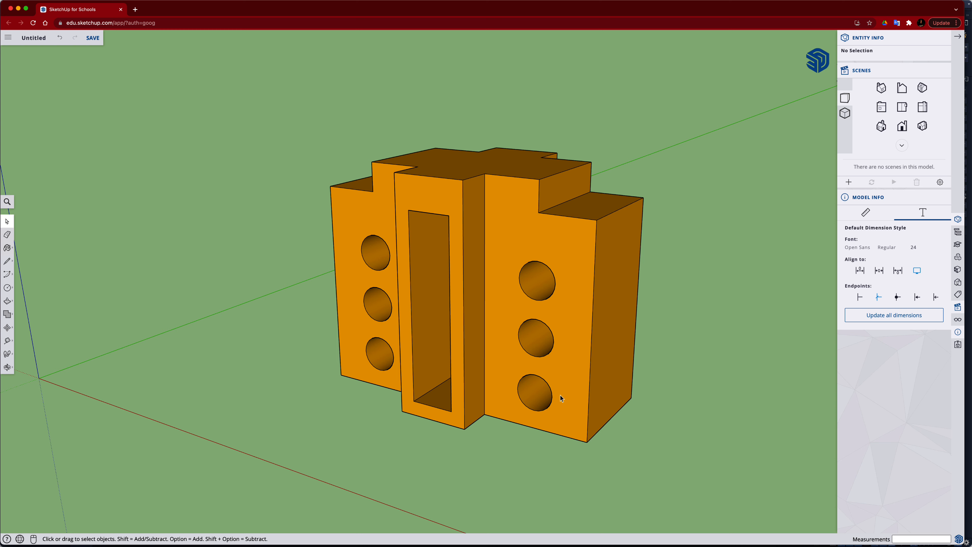
right_click(549, 389)
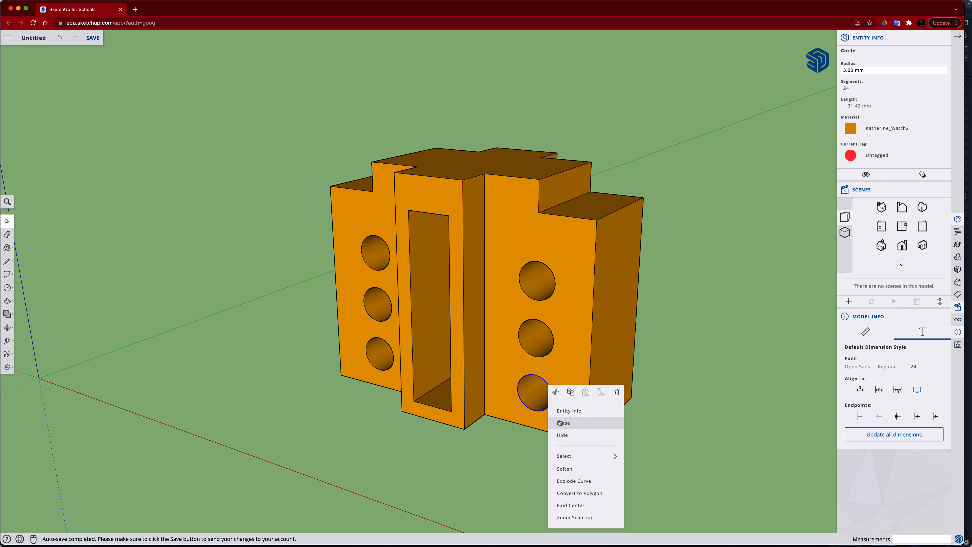
left_click(571, 506)
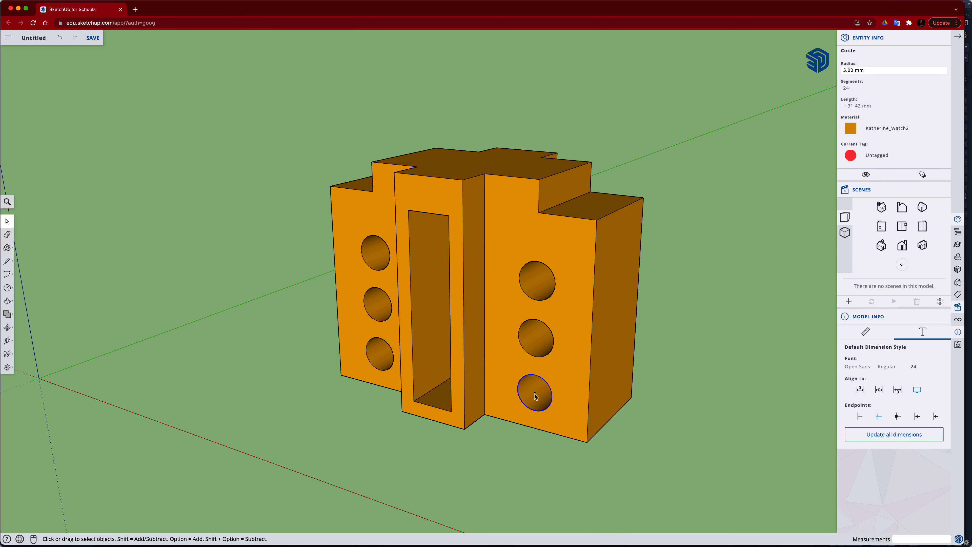
key("t")
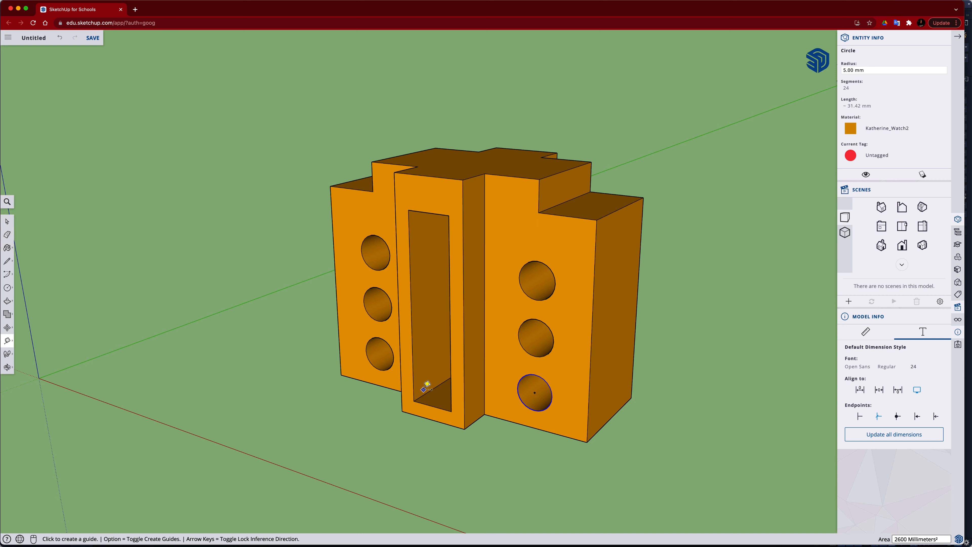
left_click(535, 392)
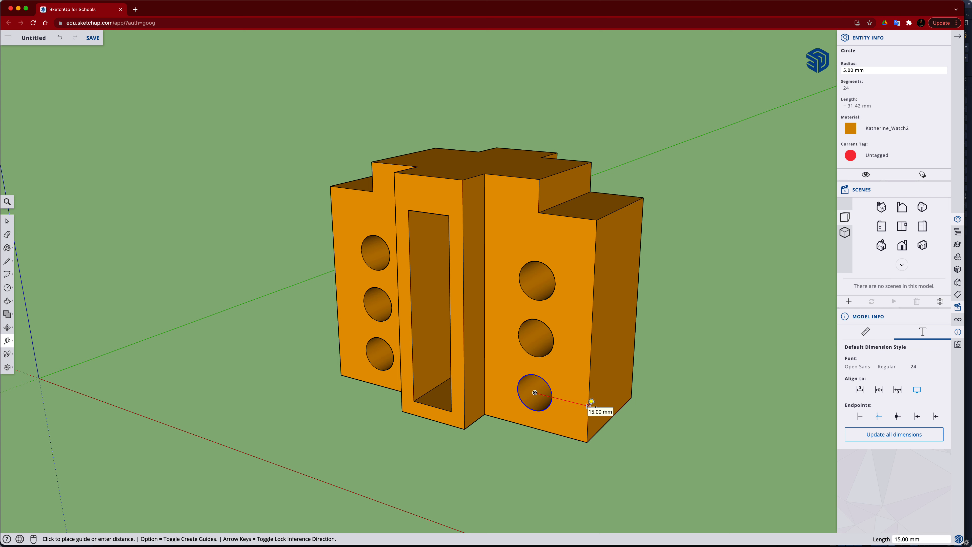
key("space")
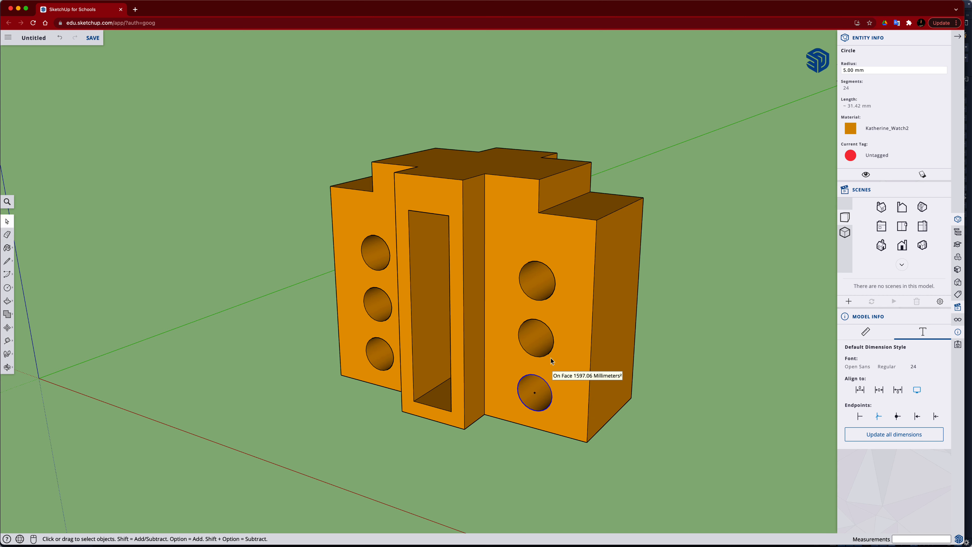
Find the centre of the middle right-hand hole and measure from the lowest hole's centre to it.
right_click(550, 353)
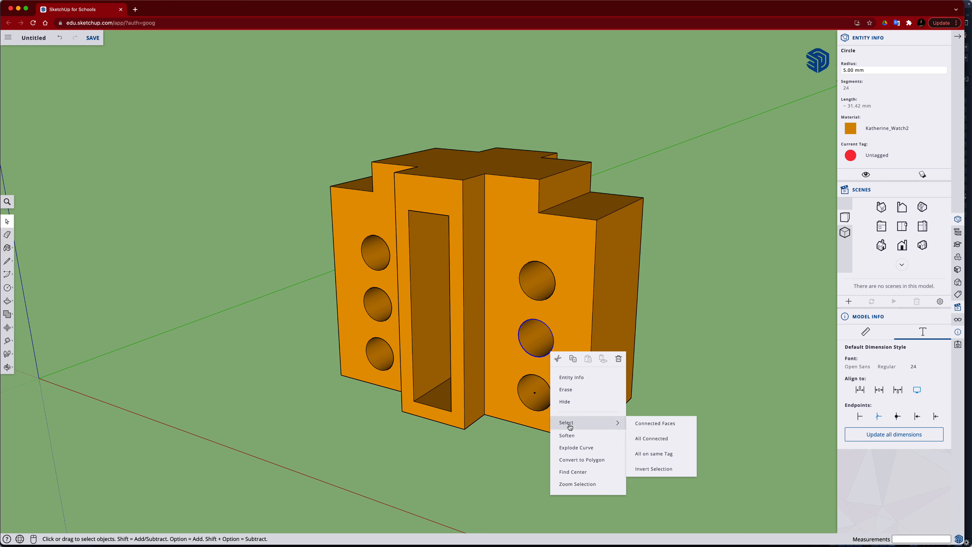
left_click(573, 472)
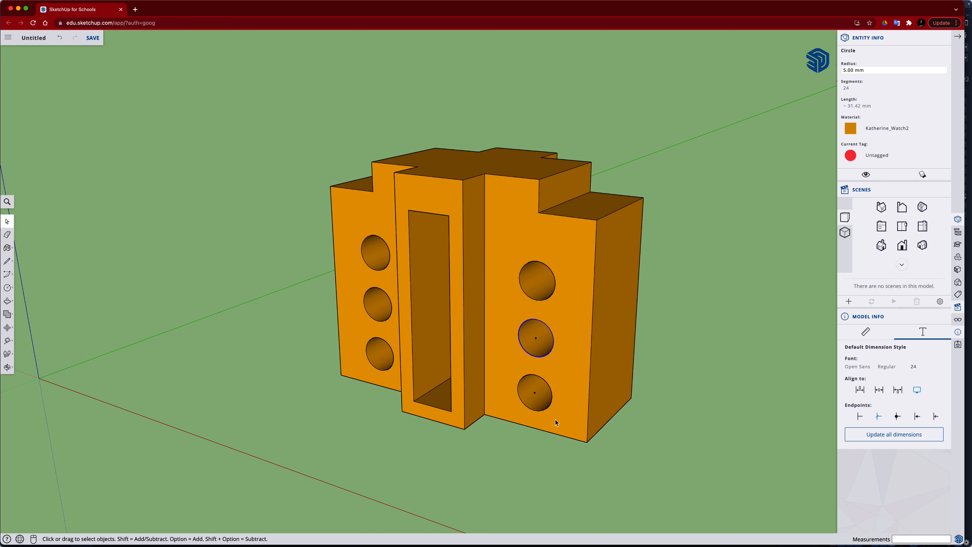
key("t")
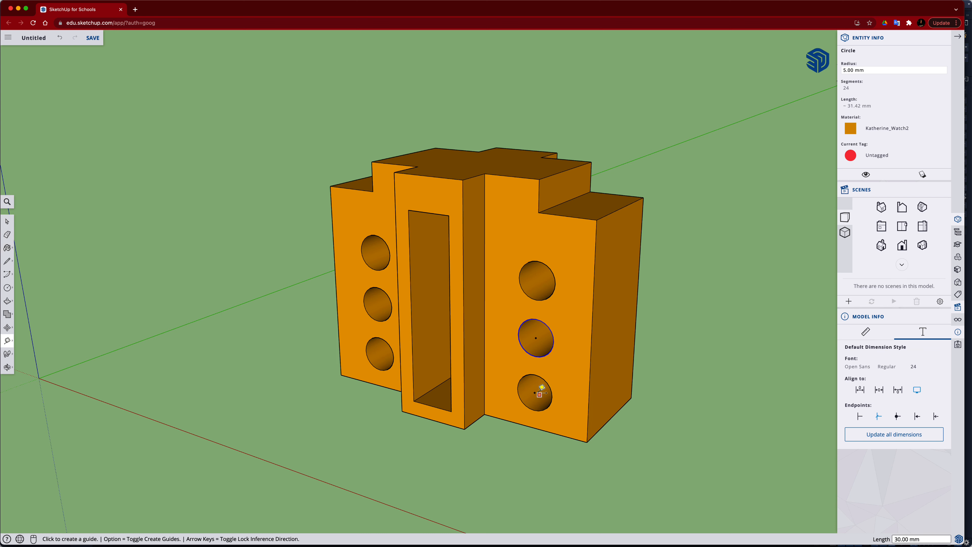
left_click(535, 393)
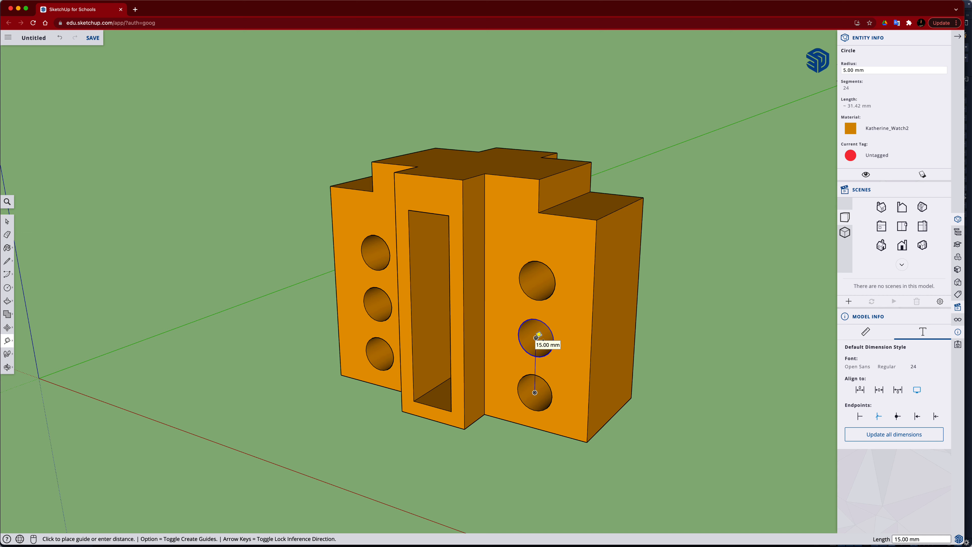
left_click(537, 337)
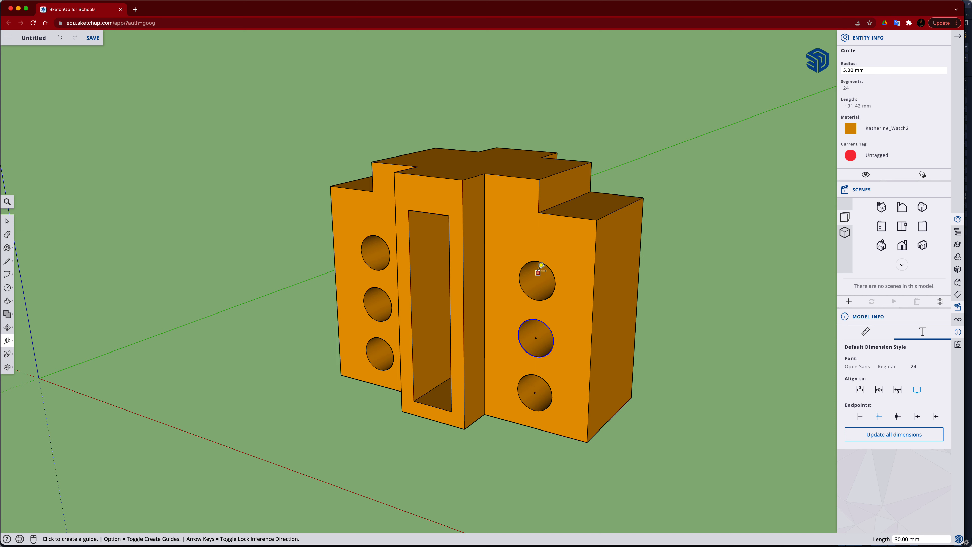
key("space")
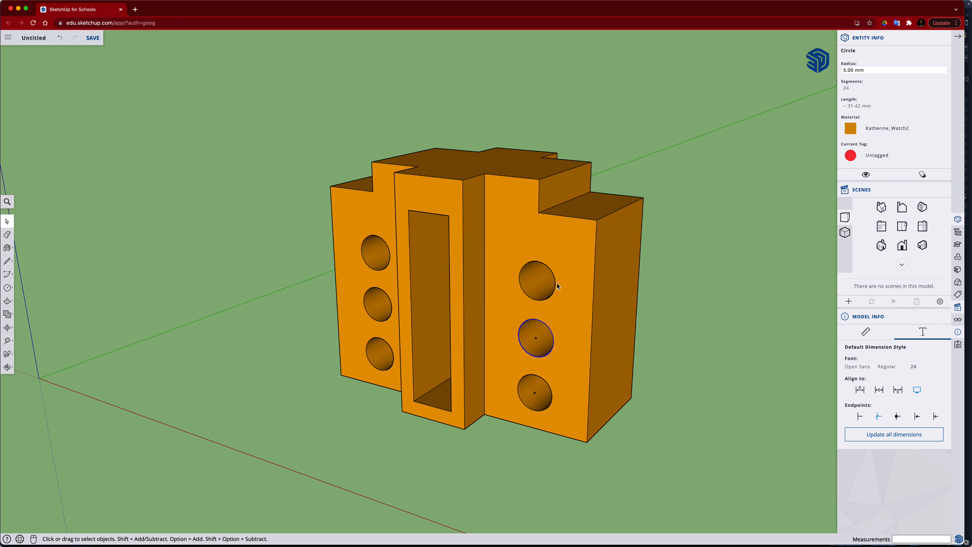
Find the centre of the uppermost right-hand hole, measure to it from the middle hole's centre, and clear the selection.
right_click(556, 287)
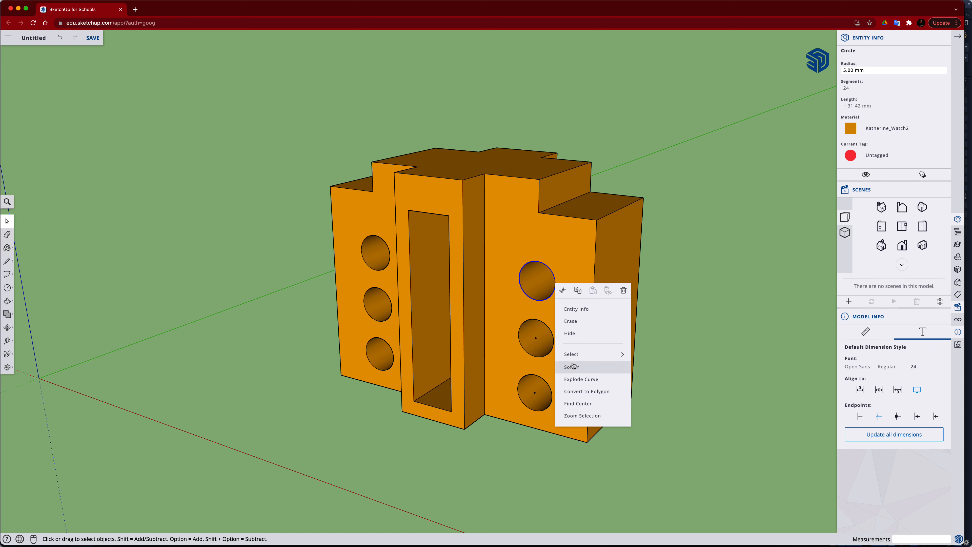
left_click(582, 403)
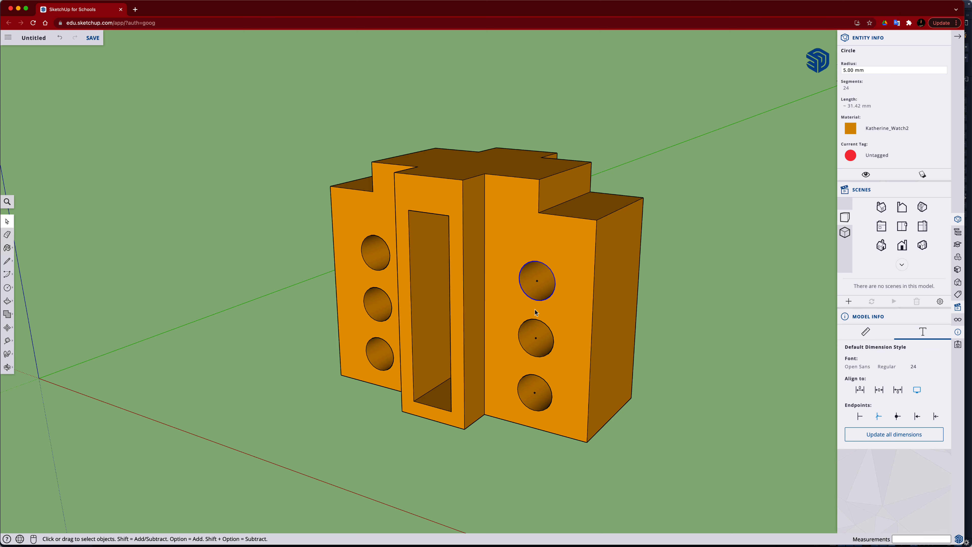
key("t")
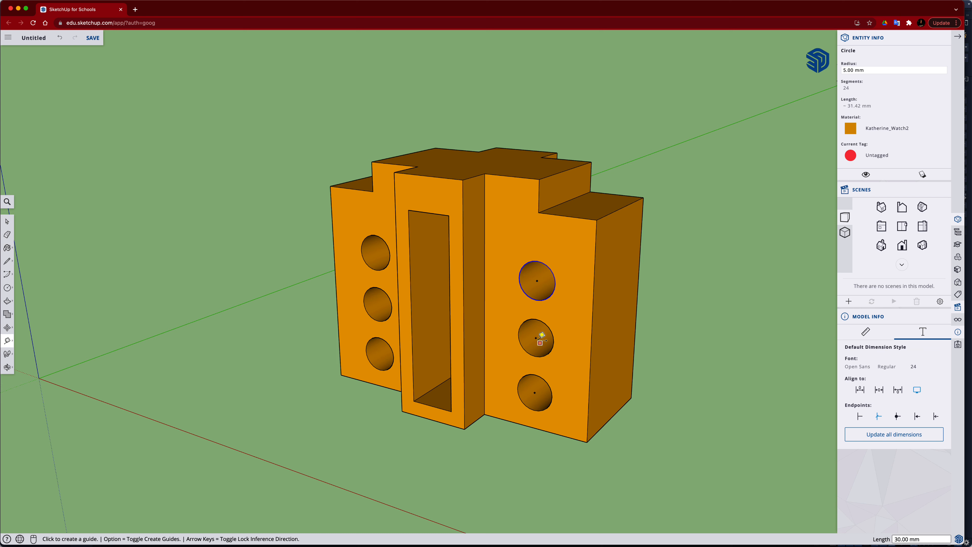
left_click(536, 337)
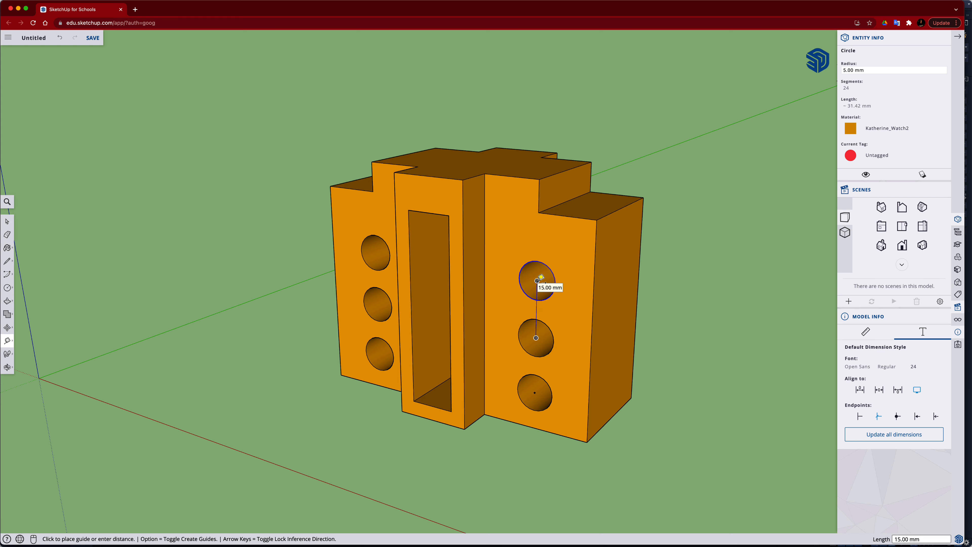
left_click(538, 281)
key("space")
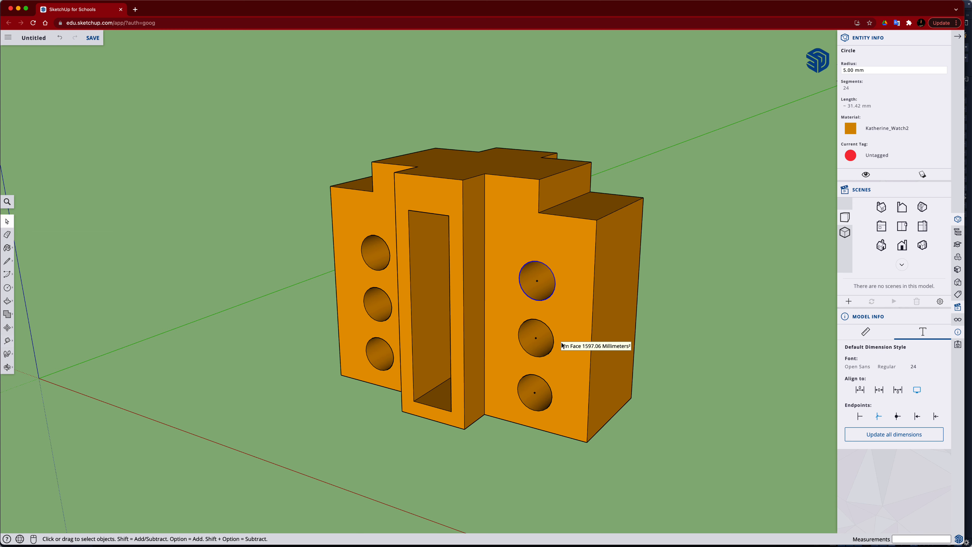
left_click(646, 375)
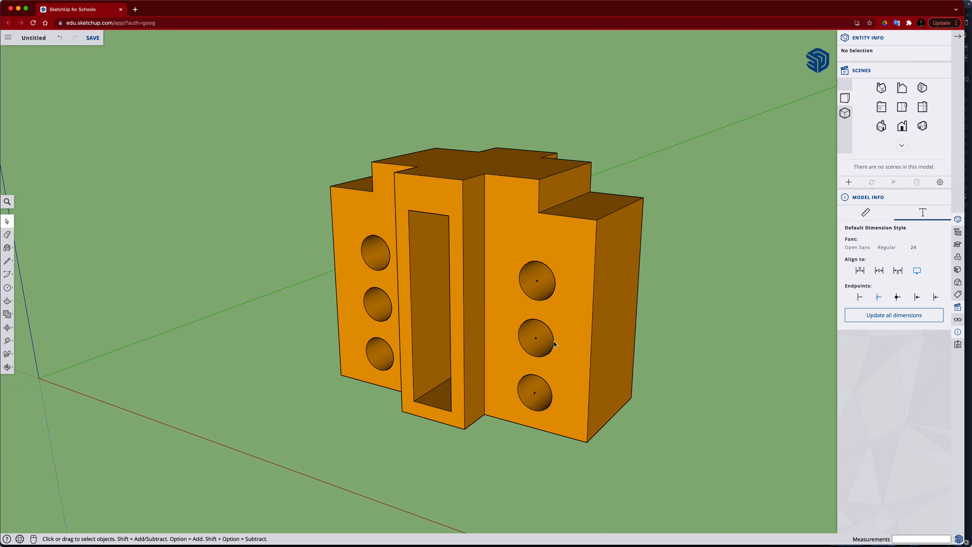
Check the radius of each of the three right-hand hole circles in turn.
left_click(555, 294)
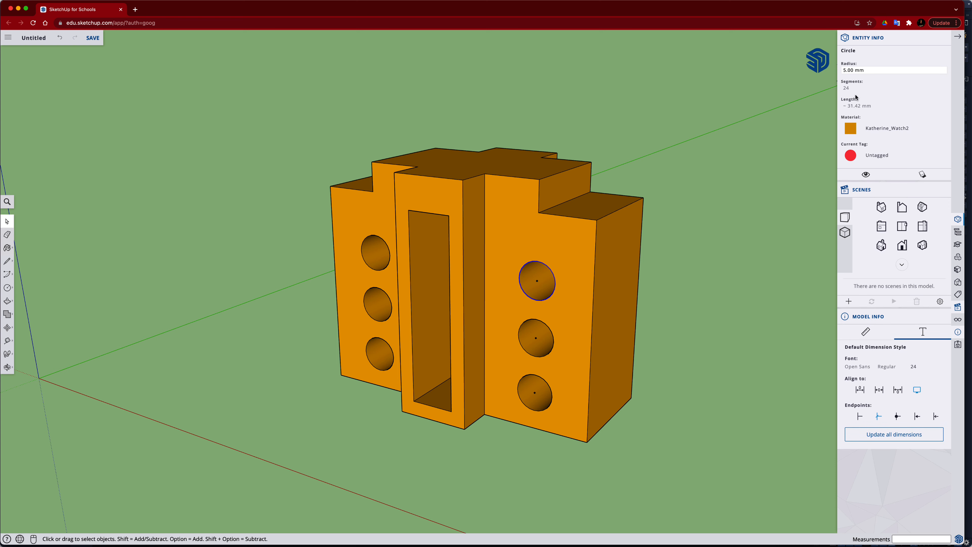
left_click(554, 337)
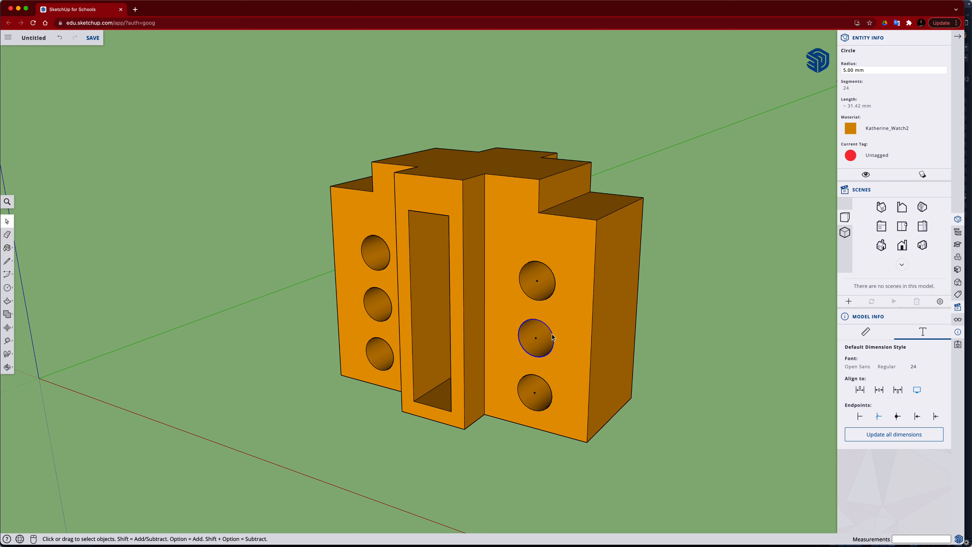
left_click(551, 392)
Add a diameter dimension to the uppermost right-hand hole, placing its label beside the part.
left_click(10, 344)
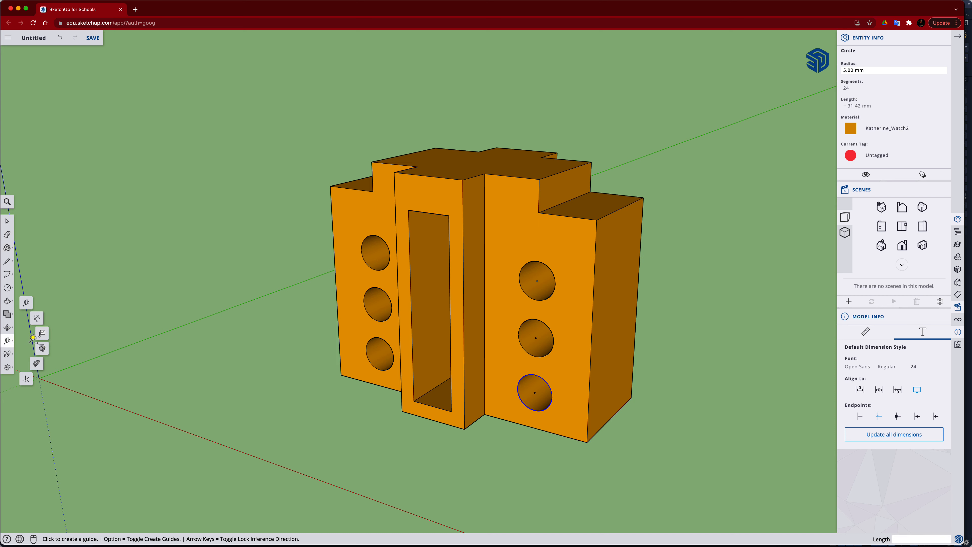
left_click(37, 319)
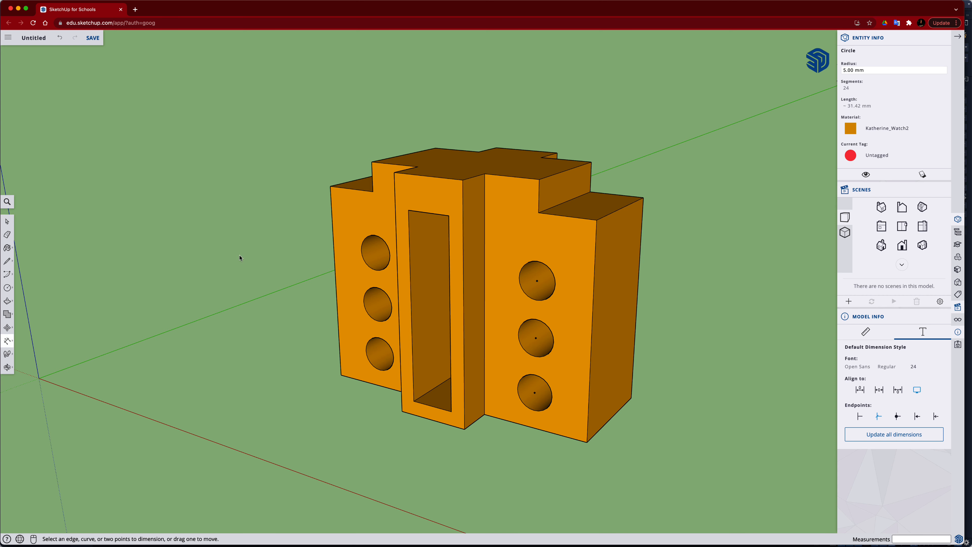
left_click(554, 282)
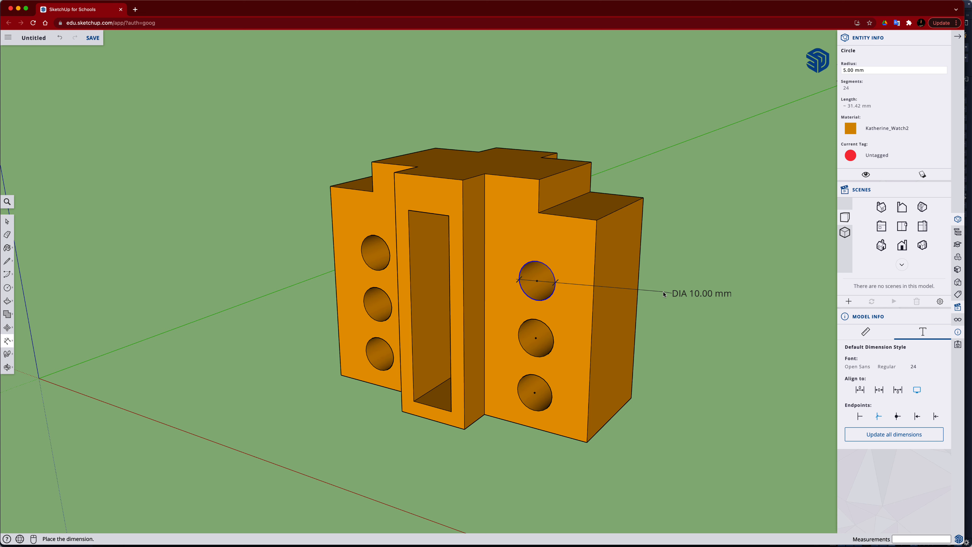
left_click(664, 293)
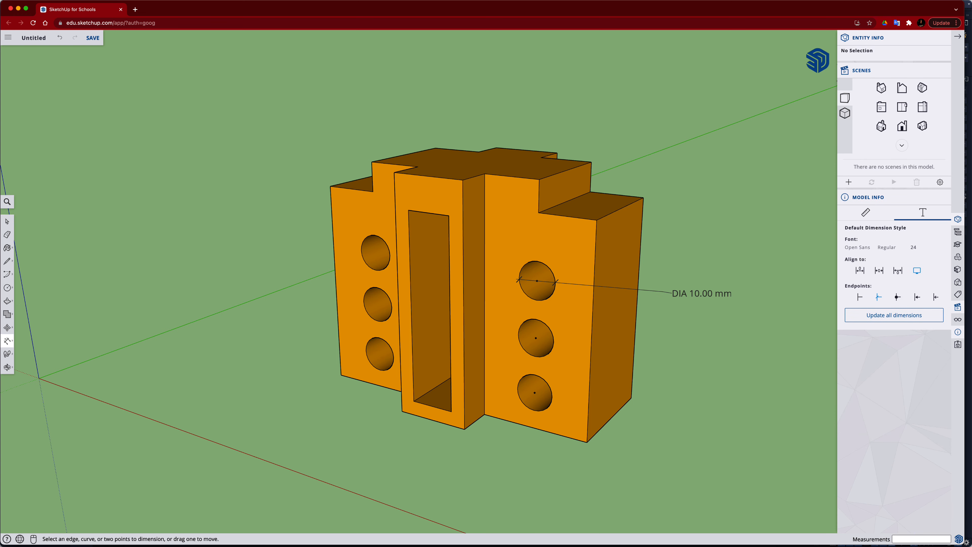
middle_click_drag(713, 421, 720, 459)
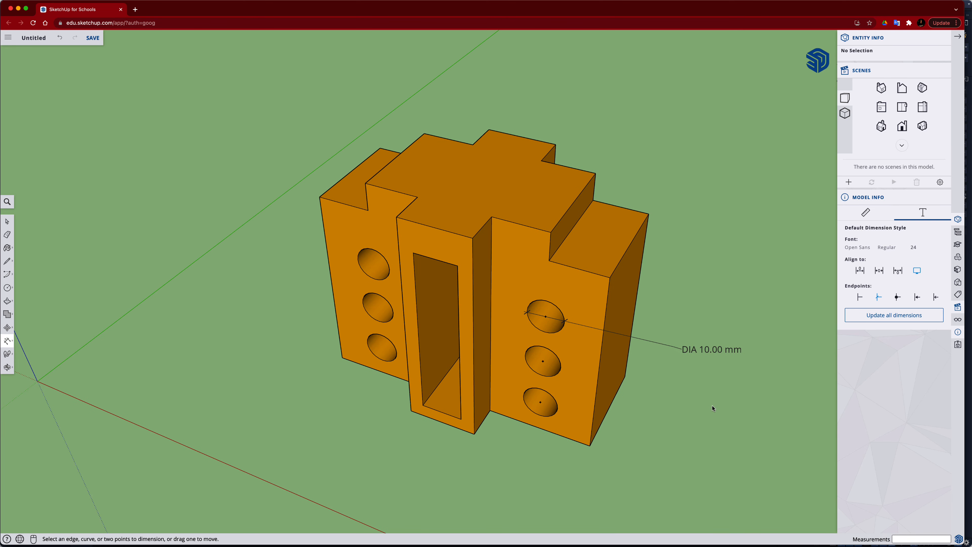
middle_click_drag(713, 408, 710, 432)
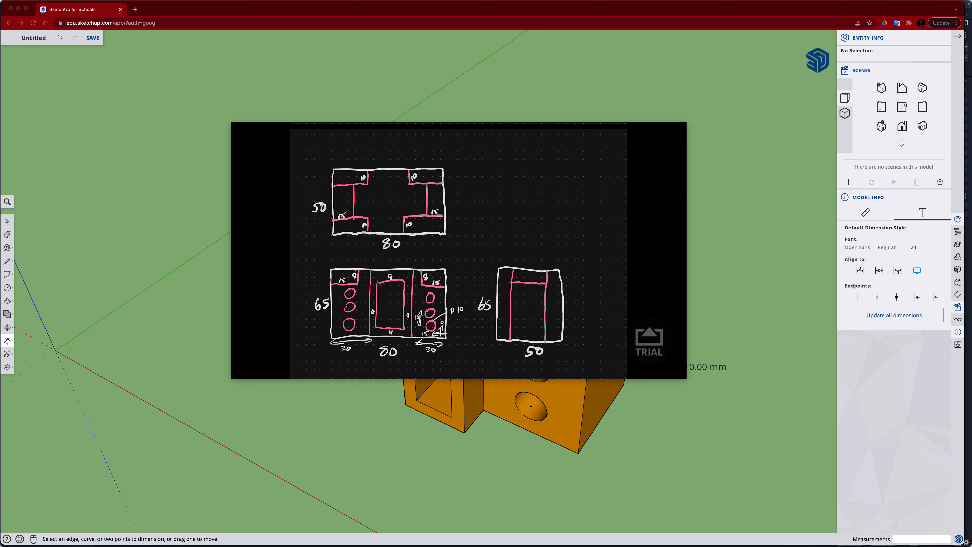
Move the hand sketch aside and show the part in a parallel-projection front view.
left_click_drag(262, 200, 971, 208)
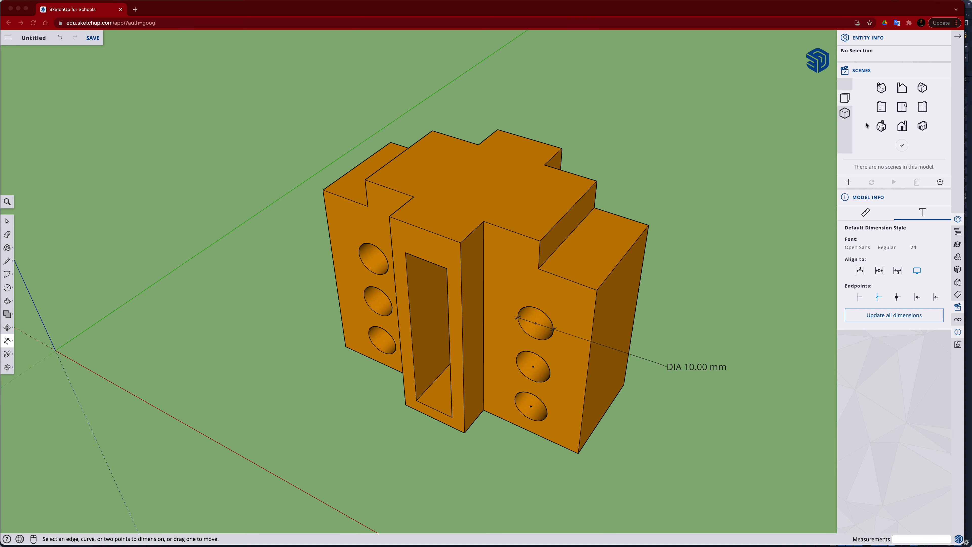
left_click(847, 114)
left_click(847, 114)
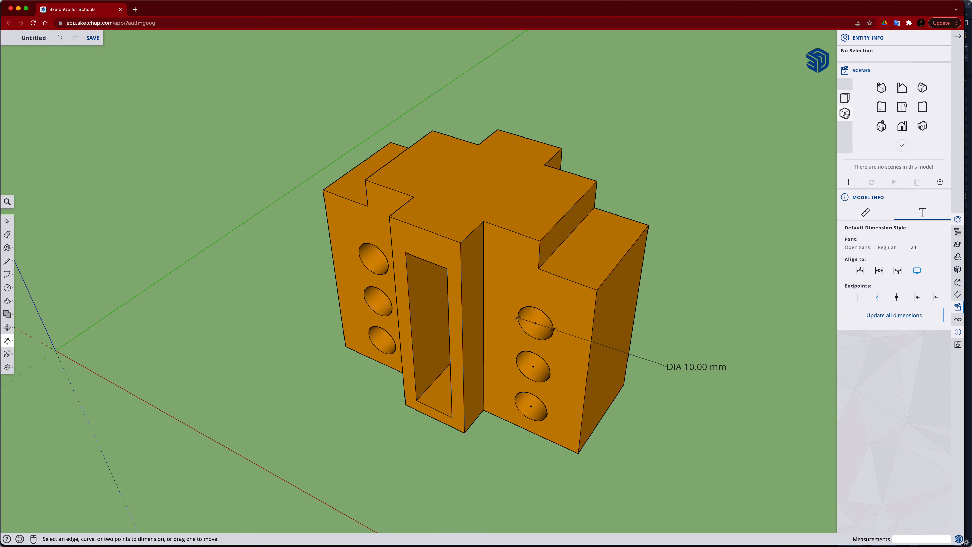
left_click(905, 125)
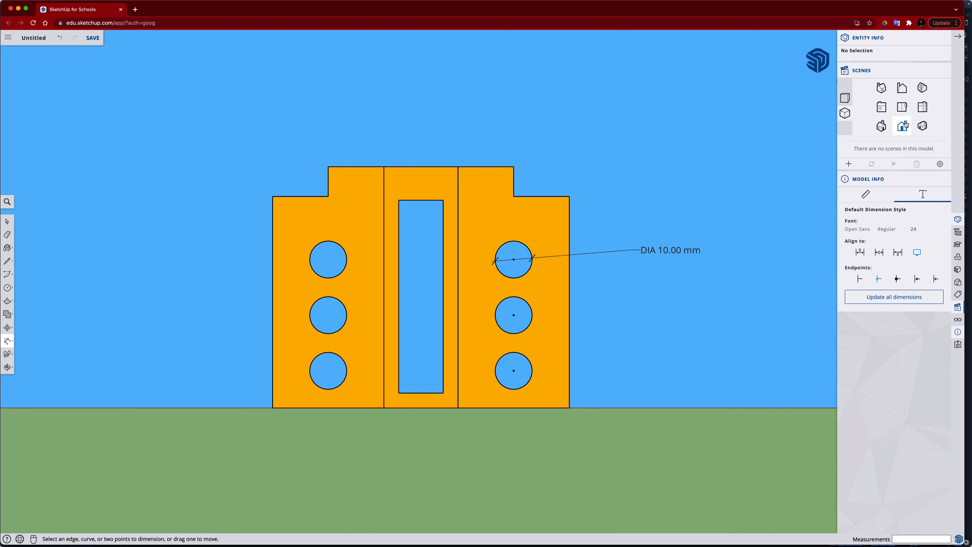
Try to reposition the diameter dimension's label level with the uppermost right-hand hole.
left_click(670, 254)
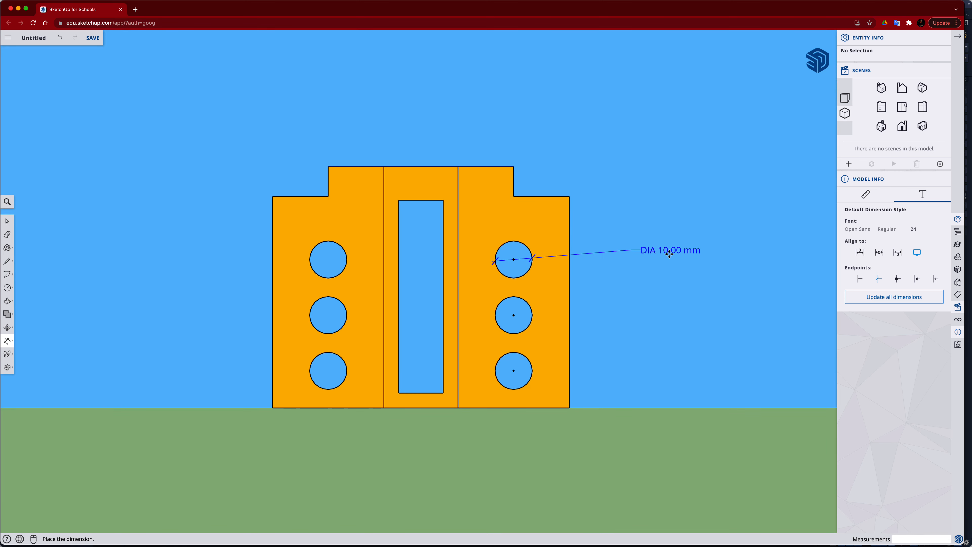
left_click(670, 254)
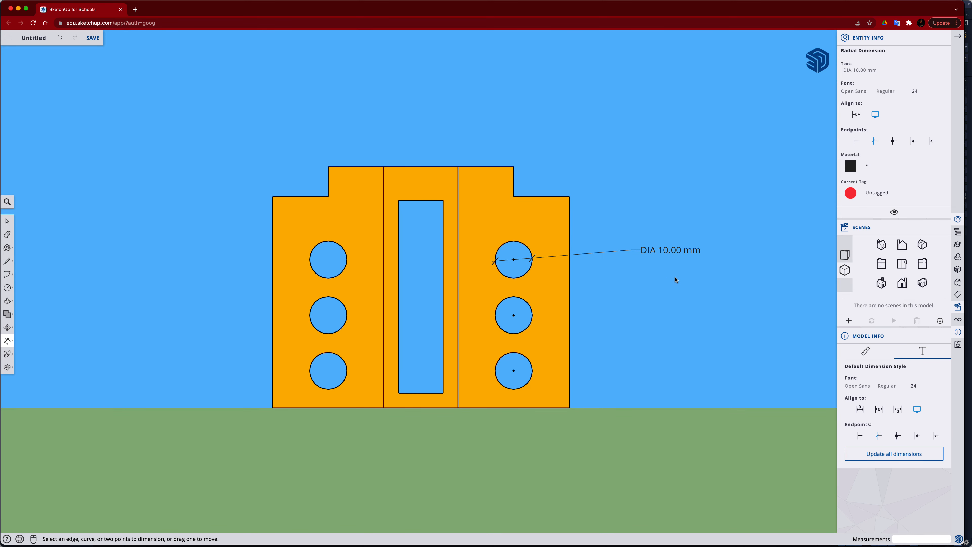
left_click_drag(677, 249, 689, 269)
left_click(679, 254)
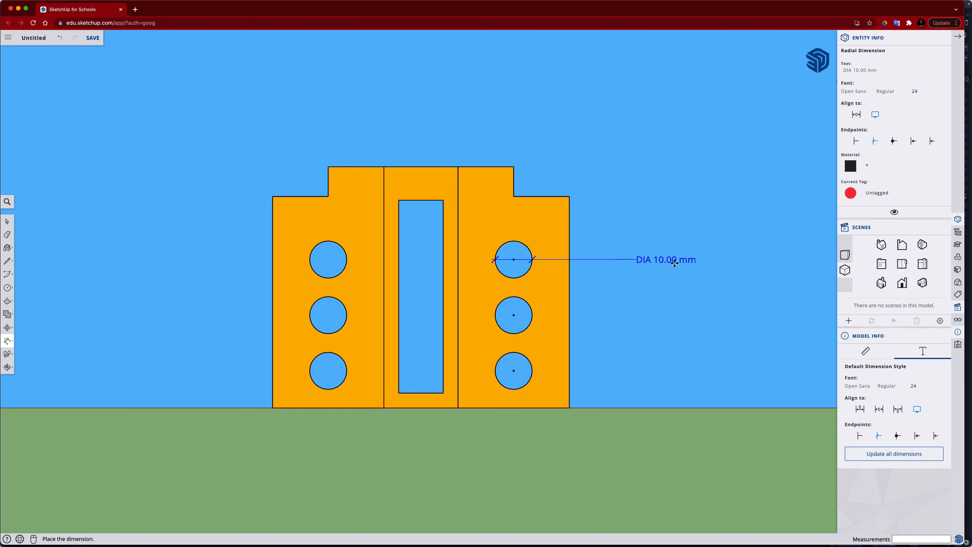
Delete the diameter dimension from the uppermost right-hand hole.
key("space")
left_click(677, 255)
key("Delete")
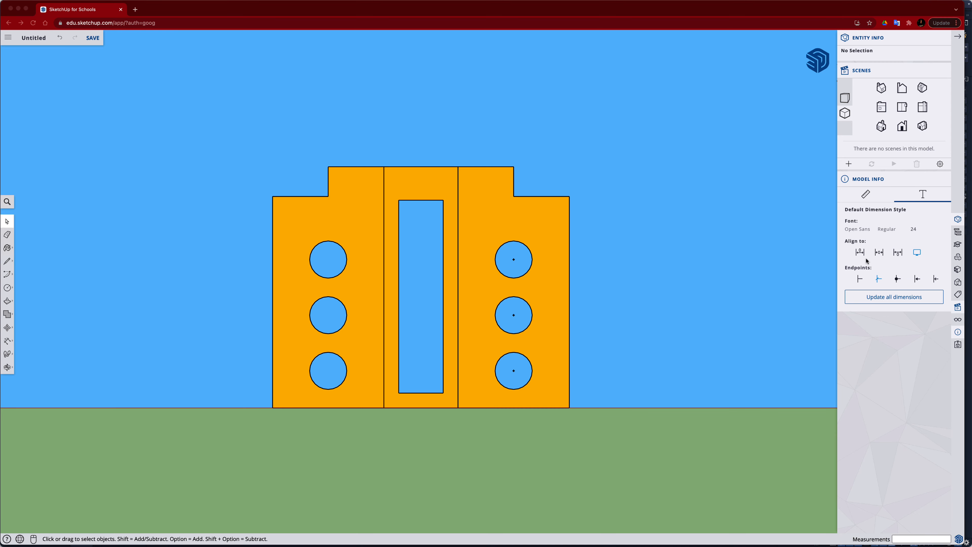
Compare the hand sketch's dimensions with the part's front, right-side and top views.
mouse_move(971, 271)
left_mouse_down()
mouse_move(653, 267)
mouse_move(590, 321)
mouse_move(605, 332)
left_mouse_up()
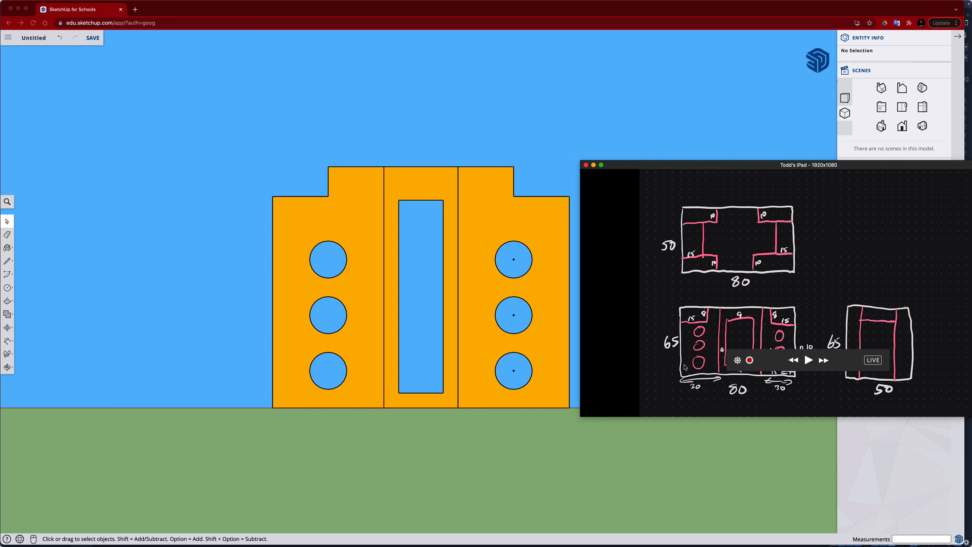
left_click_drag(879, 168, 947, 175)
left_click(939, 151)
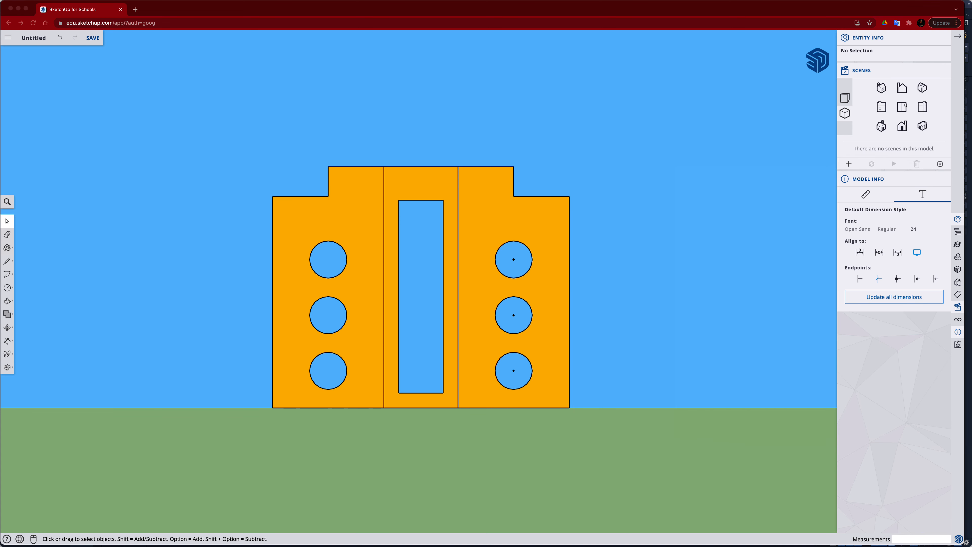
left_click(921, 107)
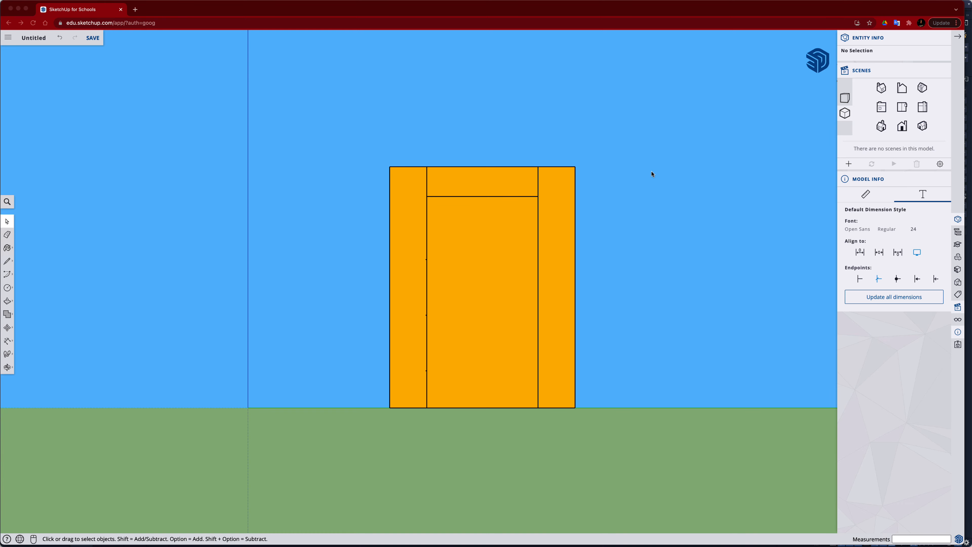
mouse_move(407, 190)
left_mouse_down()
mouse_move(402, 263)
mouse_move(7, 267)
mouse_move(34, 249)
mouse_move(2, 273)
left_mouse_up()
left_click(902, 108)
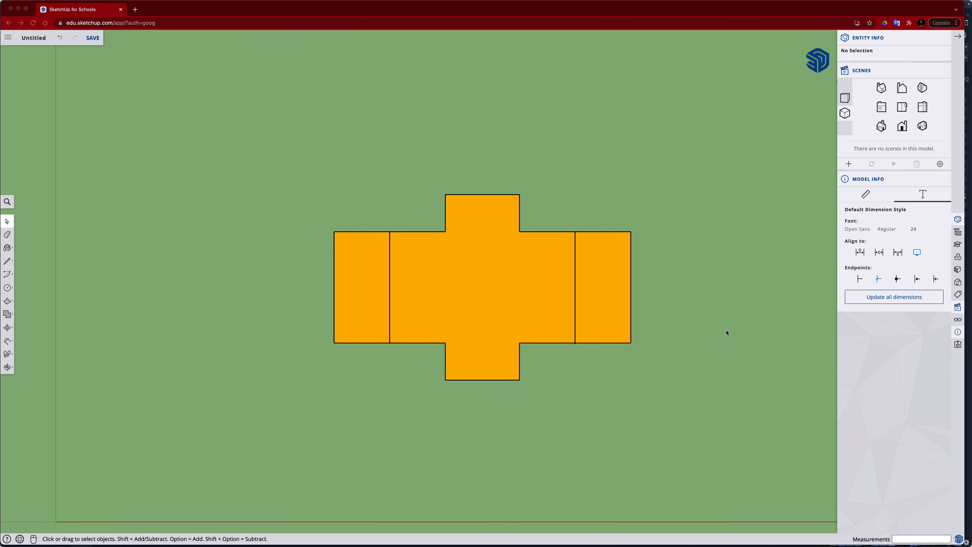
mouse_move(657, 343)
left_mouse_down()
mouse_move(634, 423)
mouse_move(663, 423)
left_mouse_up()
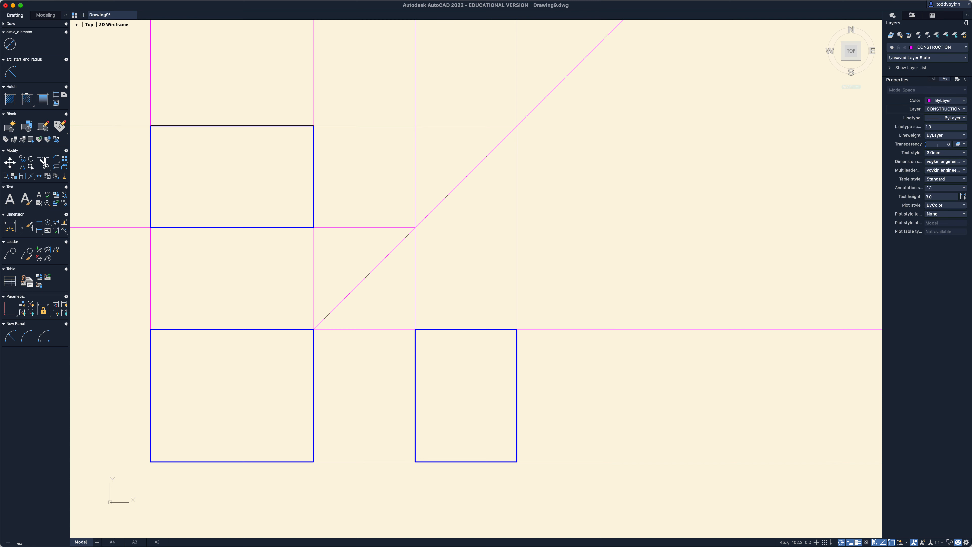
Switch to AutoCAD and offset the two outer vertical rays of the front and top views 15 mm inward.
left_click(203, 295)
key("Escape")
type("o")
key("Return")
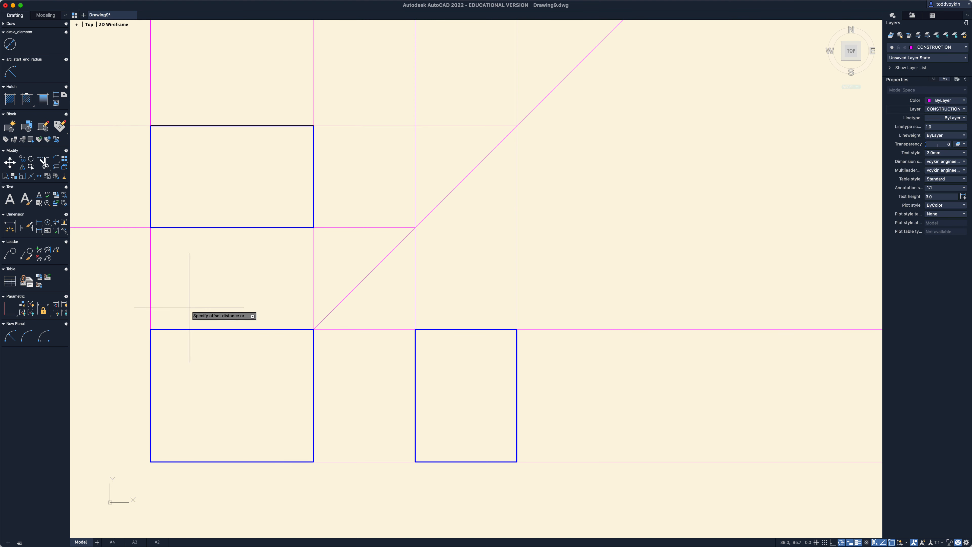
type("15")
key("Return")
left_click(150, 301)
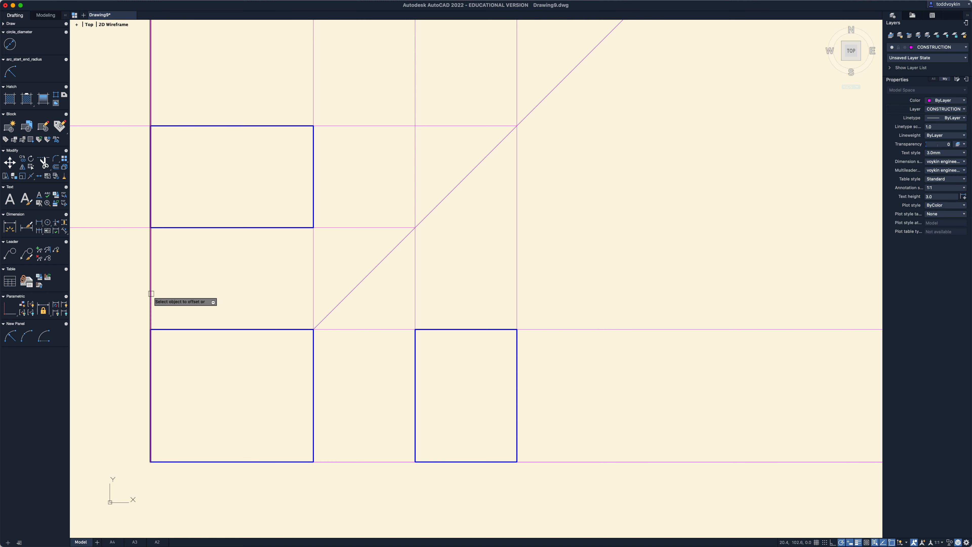
left_click(192, 290)
left_click(314, 291)
left_click(275, 288)
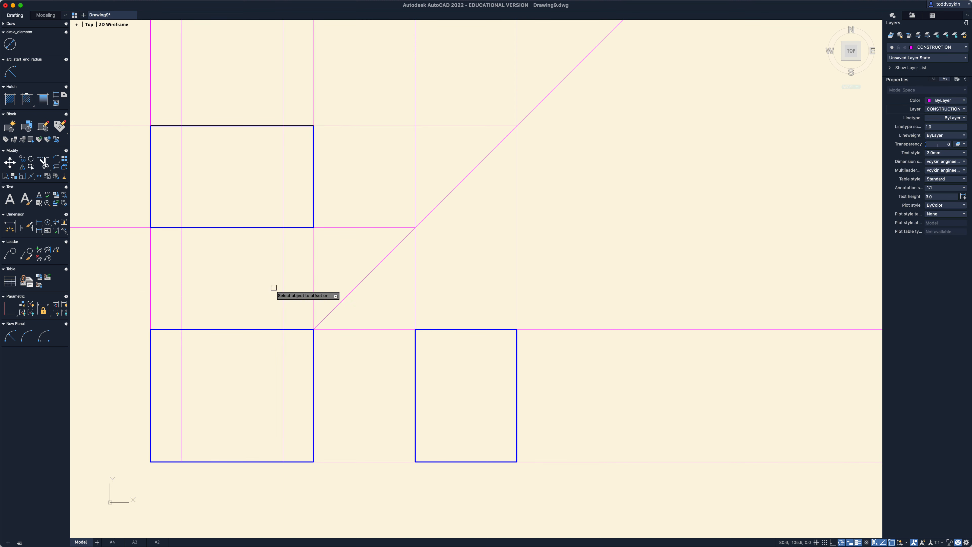
key("Return")
Offset the same two outer vertical rays 30 mm inward for the edges of the central block.
key("Return")
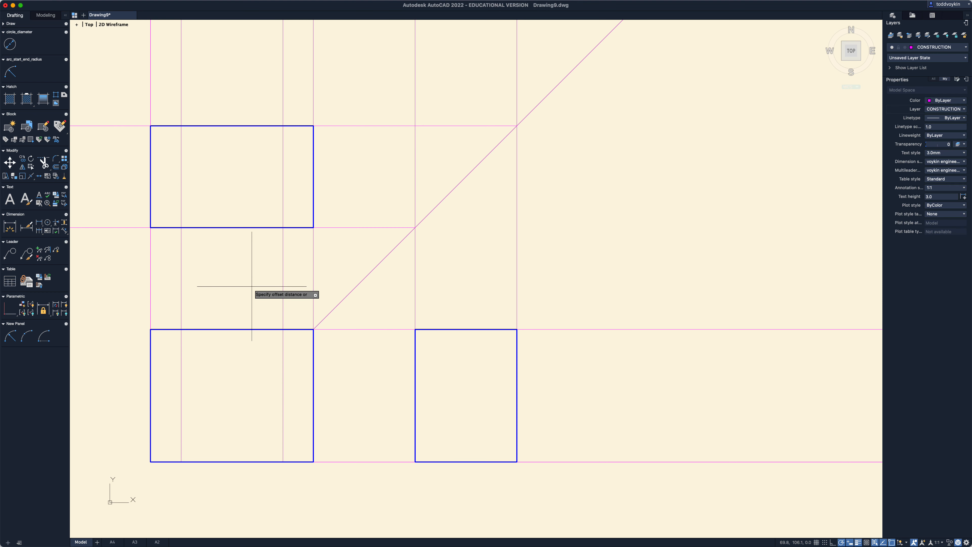
type("30")
key("Return")
left_click(150, 304)
left_click(215, 301)
left_click(314, 288)
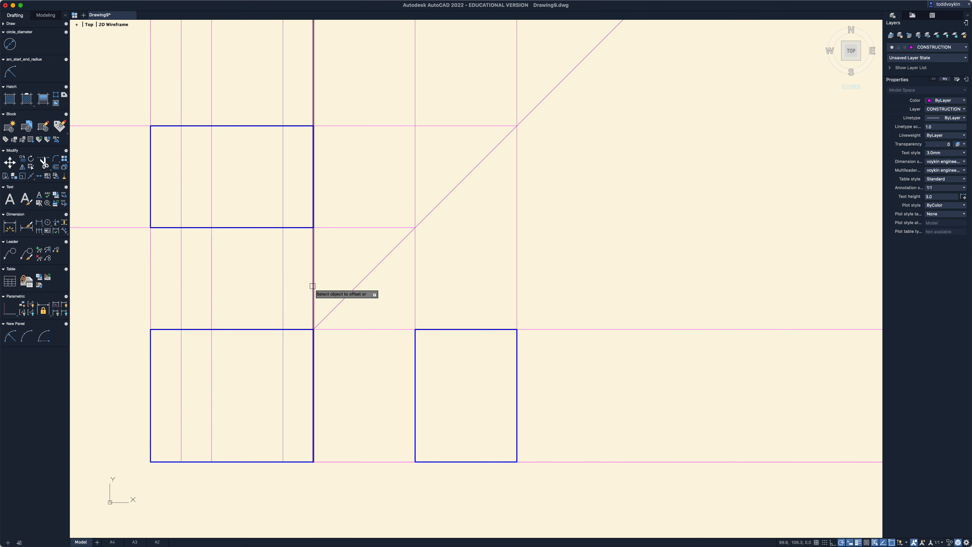
left_click(264, 286)
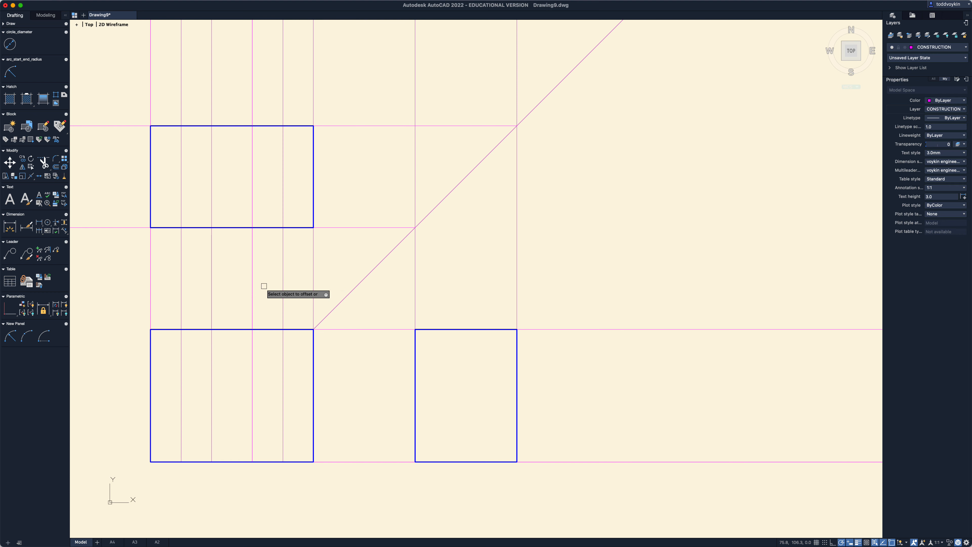
key("Return")
Offset the horizontal ray along the front view's top edge 8 mm down and the one along its bottom edge 4 mm up.
key("Return")
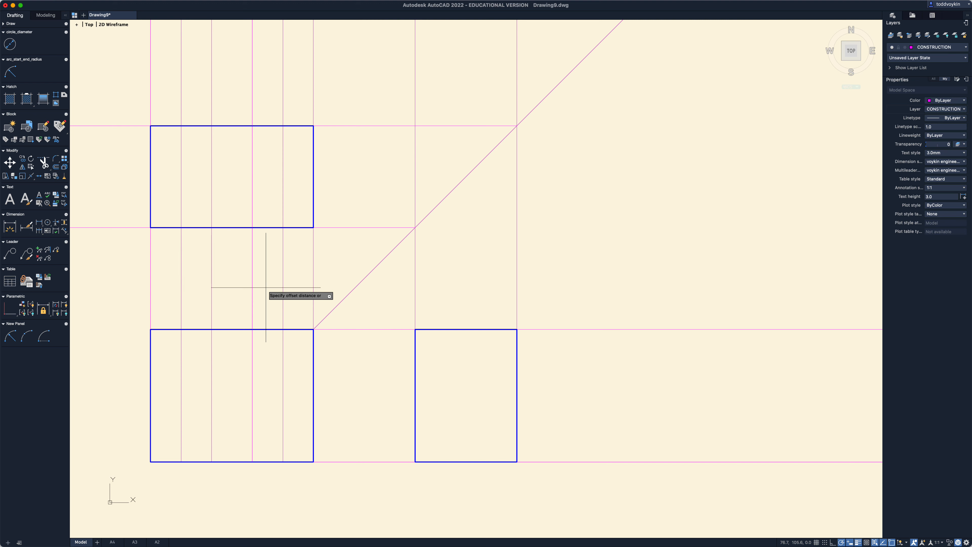
key("Return")
left_click(358, 329)
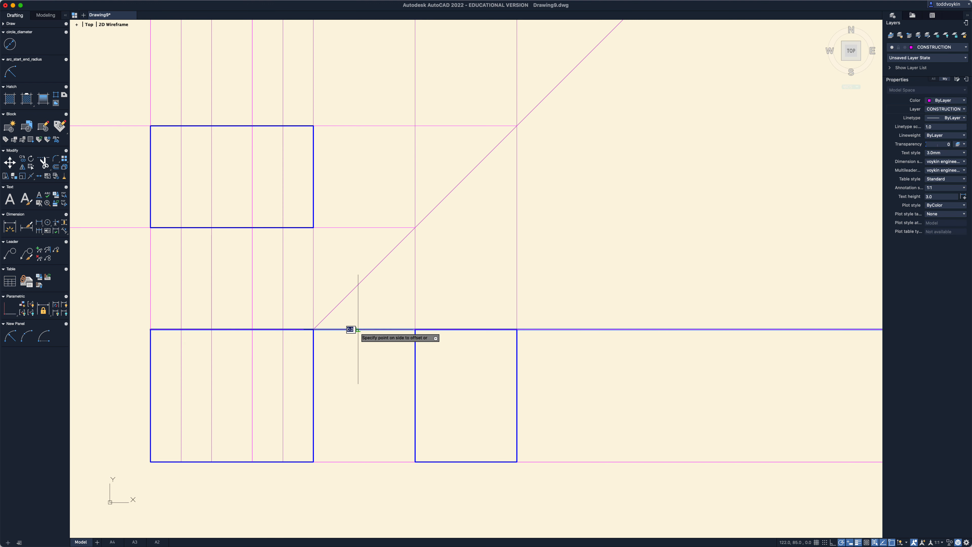
left_click(360, 341)
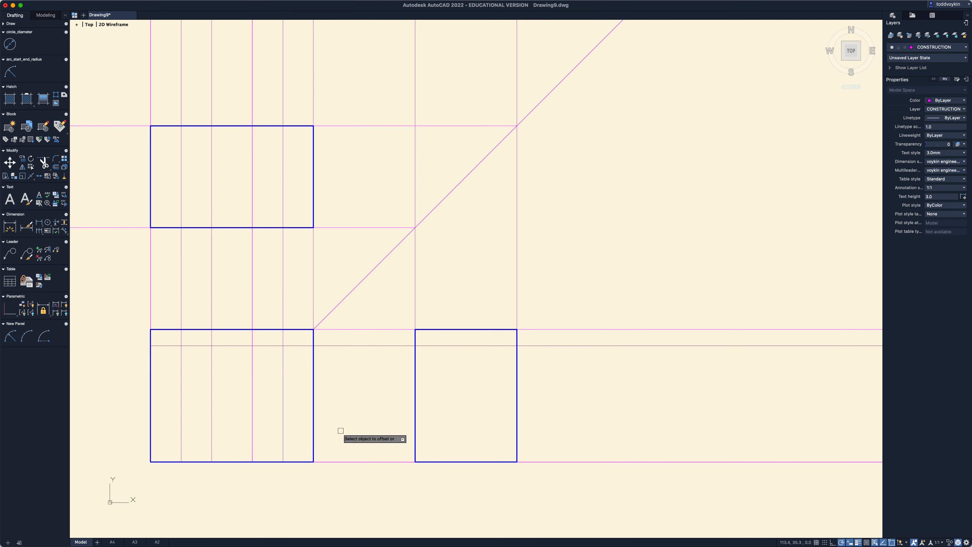
key("Return")
key("Return")
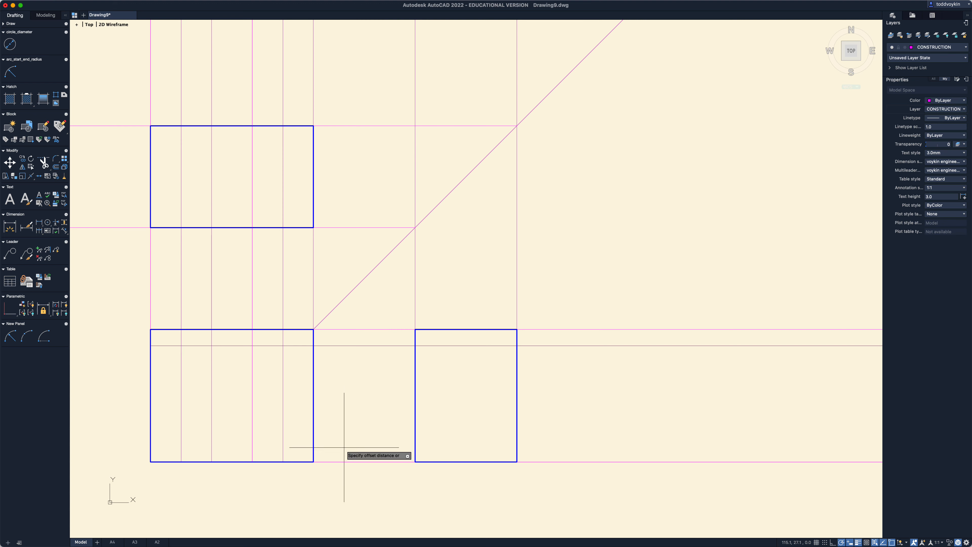
key("Return")
left_click(347, 462)
left_click(348, 427)
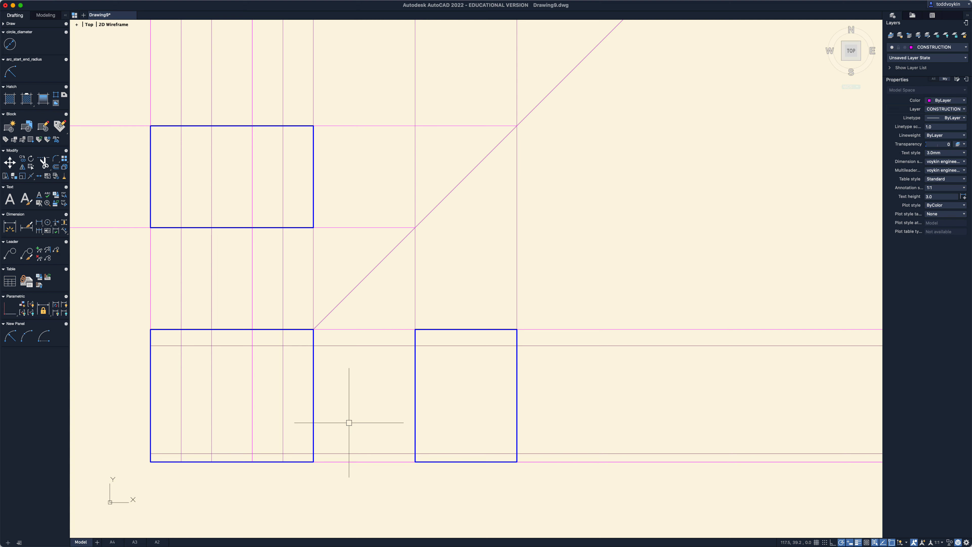
Offset the central block's two vertical rays 4 mm toward each other and the front view's top-edge ray 9 mm down.
key("Return")
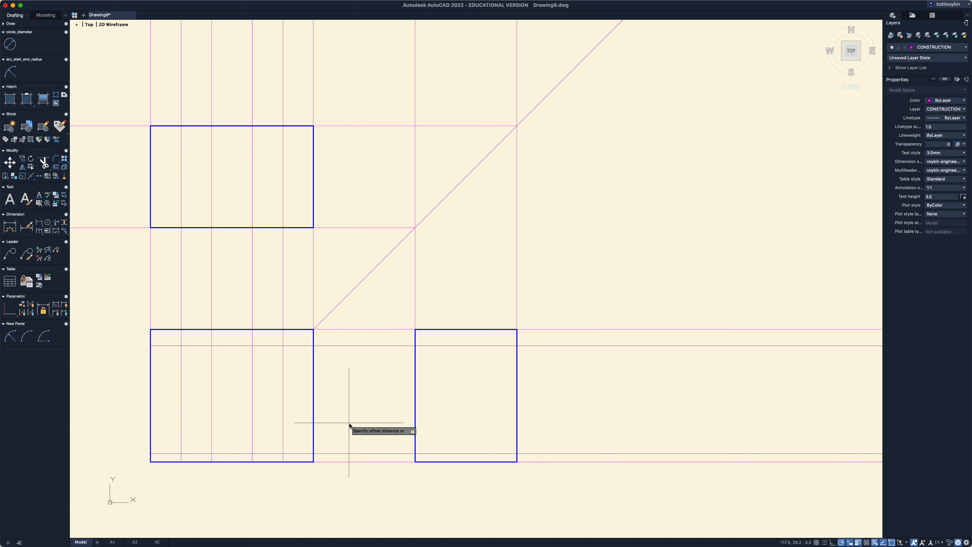
key("Return")
left_click(212, 412)
left_click(223, 412)
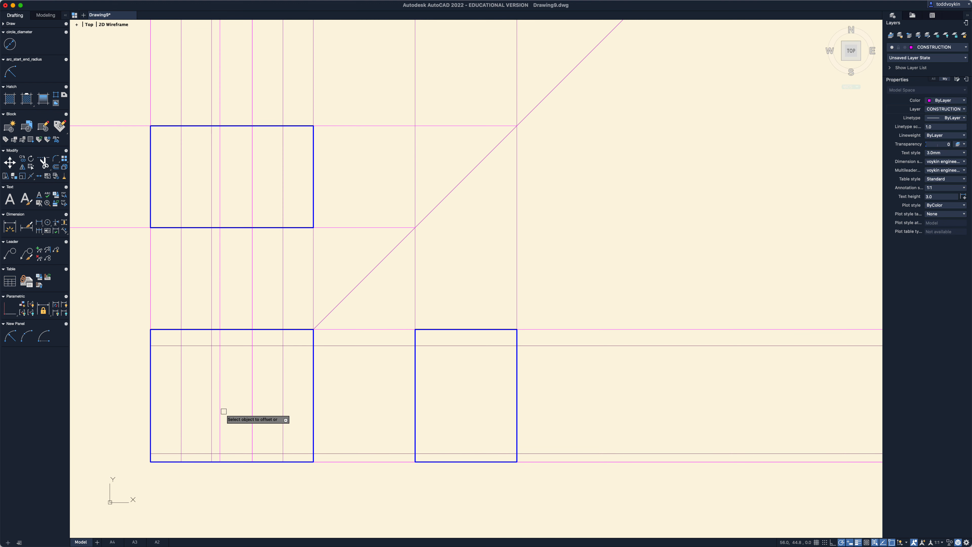
left_click(252, 413)
left_click(235, 409)
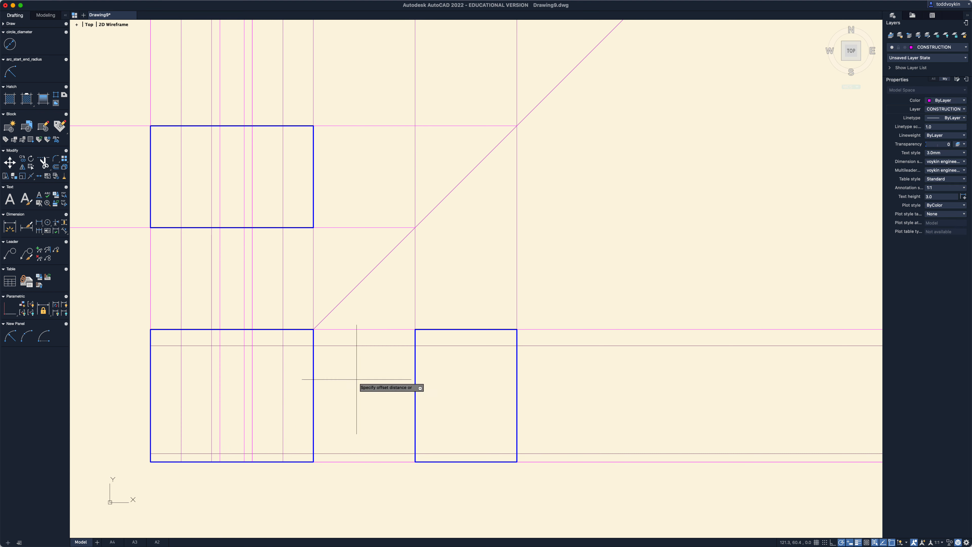
left_click(351, 328)
left_click(351, 368)
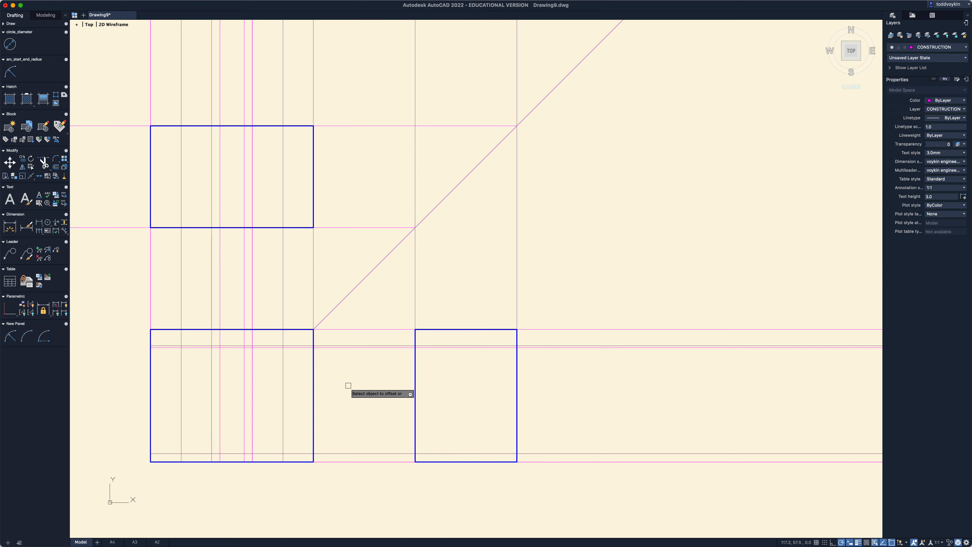
Make OBJECT the current layer and draw full-height lines in the front view along the two rays 30 mm from its sides.
left_click(938, 111)
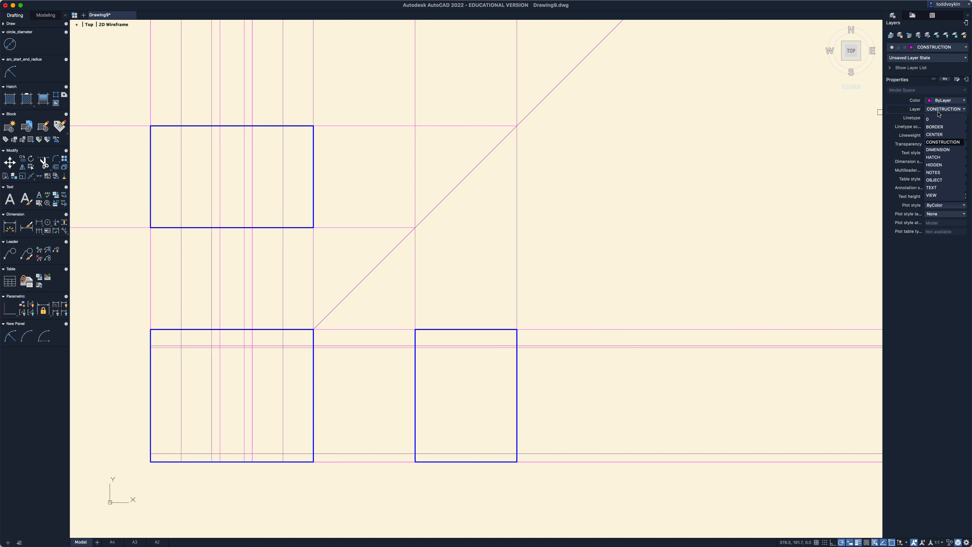
left_click(934, 180)
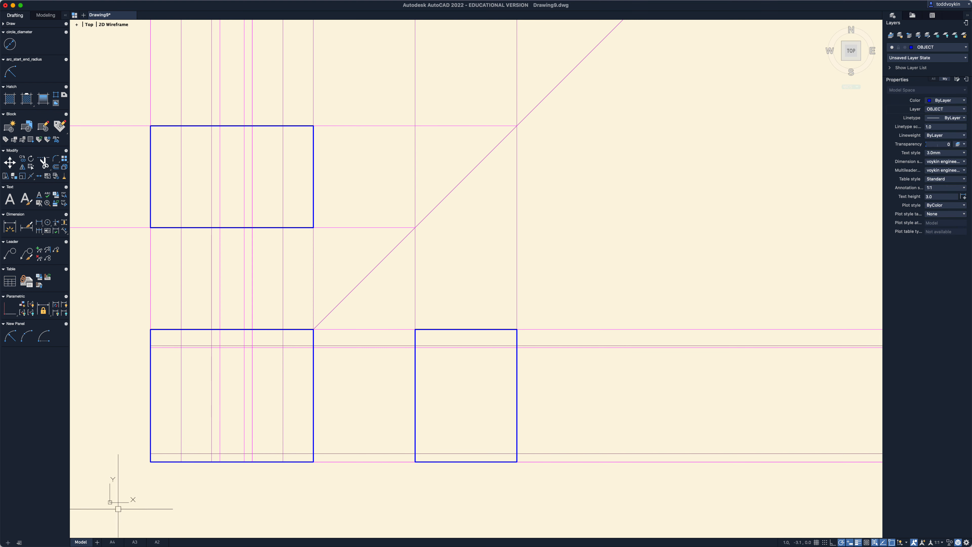
type("l")
key("Return")
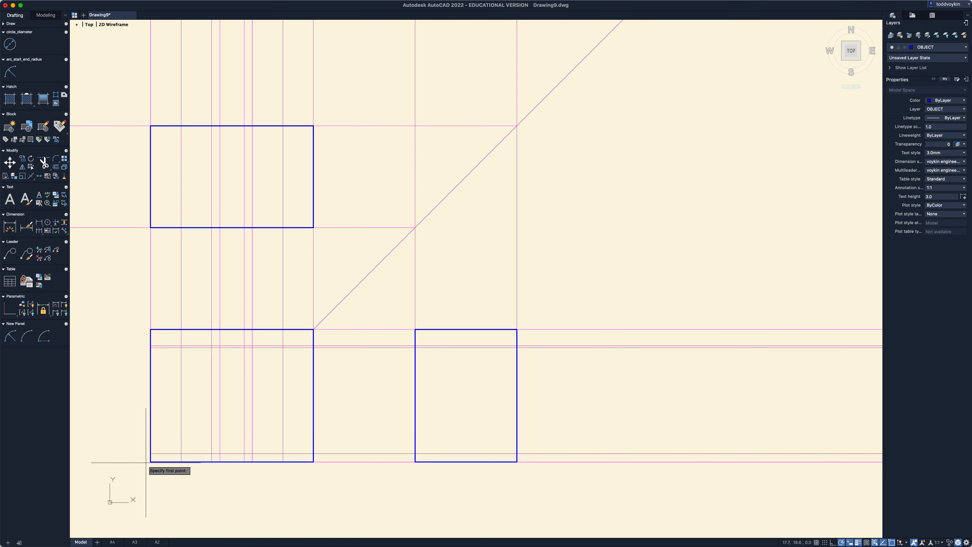
left_click(212, 329)
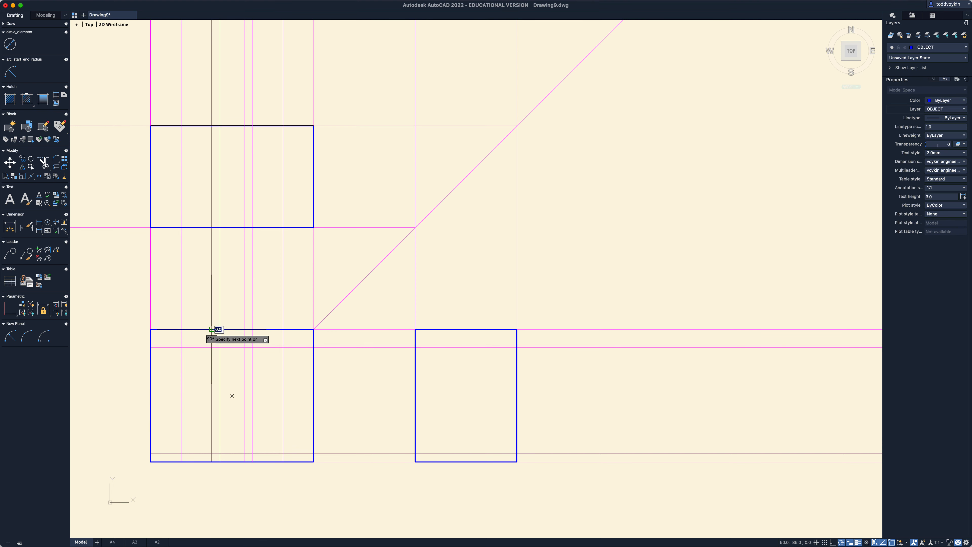
left_click(212, 462)
key("Return")
key("Return")
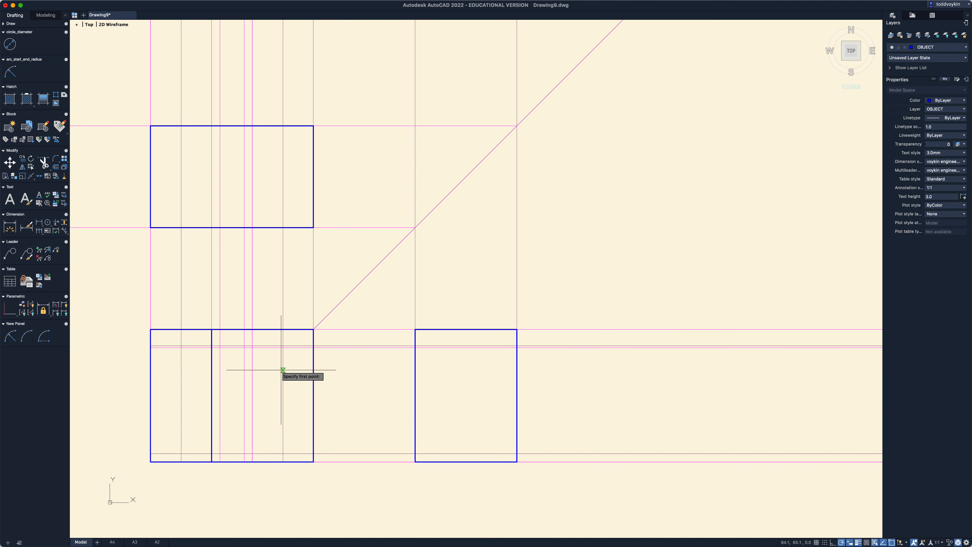
left_click(252, 329)
left_click(252, 462)
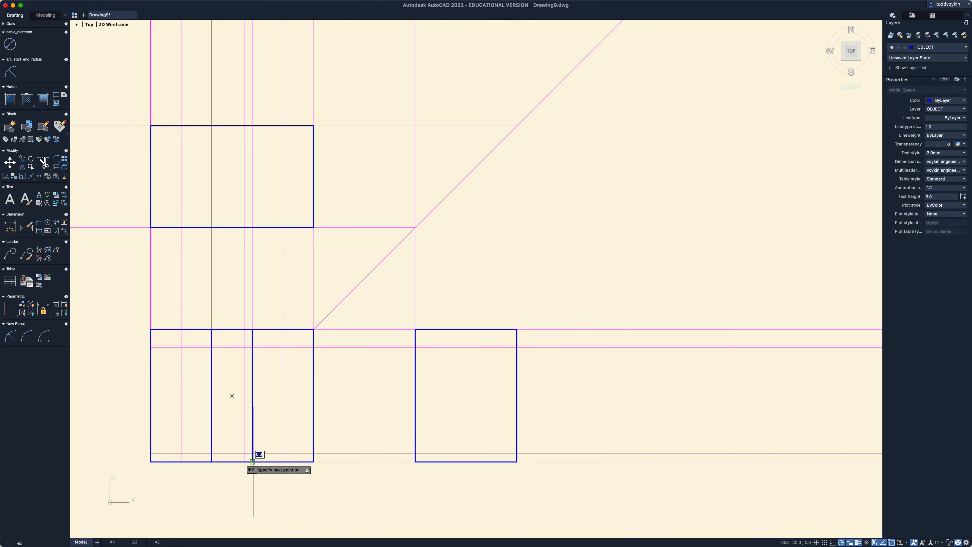
key("Return")
Draw the front view's upper-right step outline, 8 mm down along the 15 mm ray and across to the right edge.
key("Return")
left_click(283, 330)
left_click(283, 345)
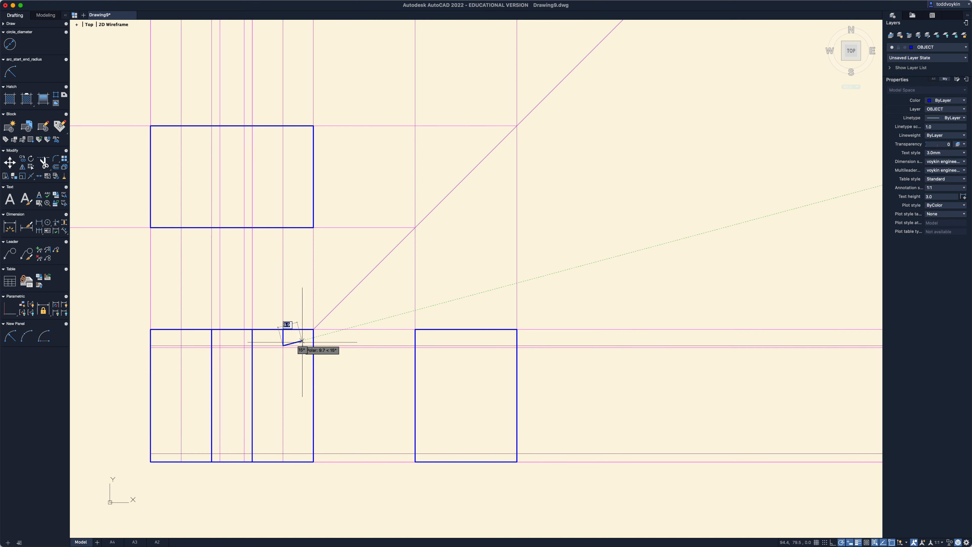
left_click(314, 346)
key("Return")
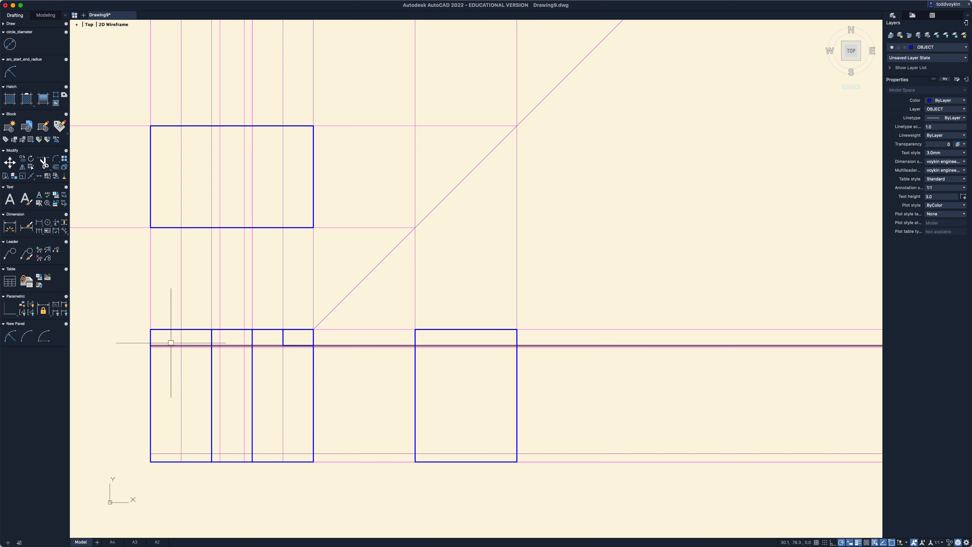
Draw the front view's upper-left step outline, 8 mm down along the 15 mm ray and across to the left edge.
key("Return")
left_click(181, 329)
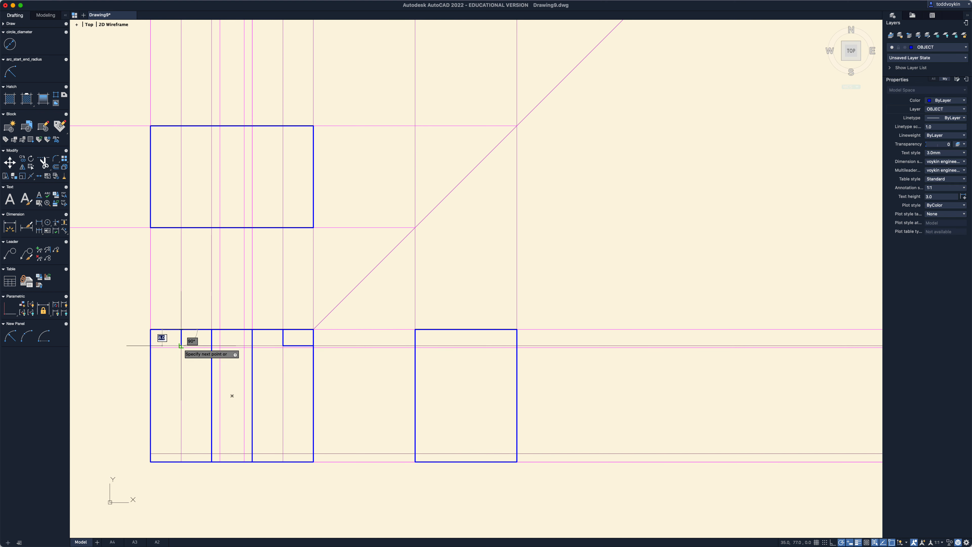
left_click(181, 346)
left_click(151, 345)
key("Return")
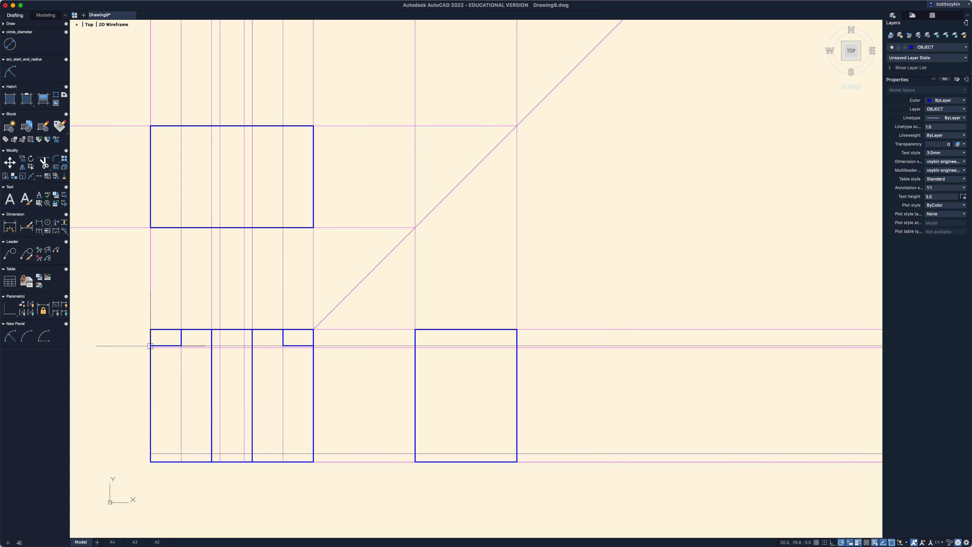
Draw the 12 by 52 mm slot rectangle in the front view's central block through the ray intersections.
type("rec")
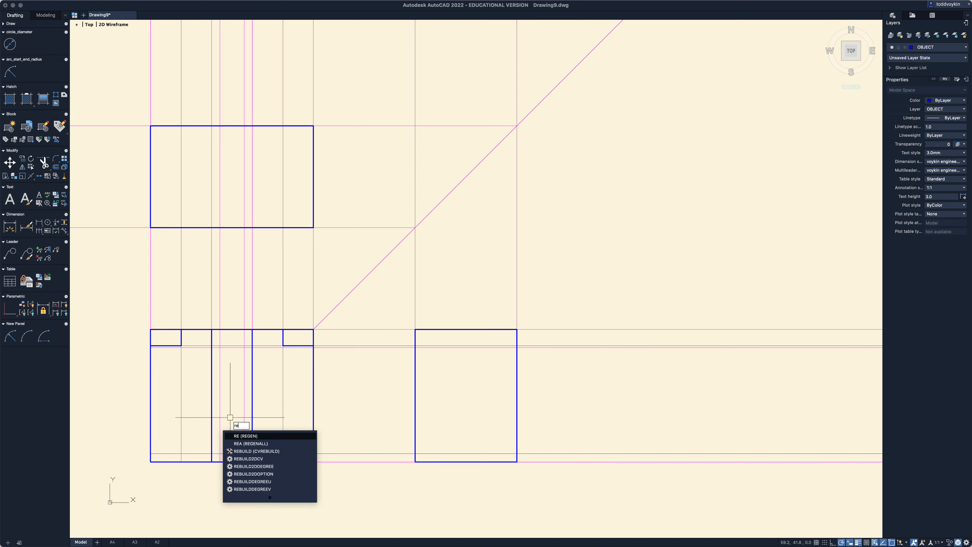
key("Return")
left_click(220, 453)
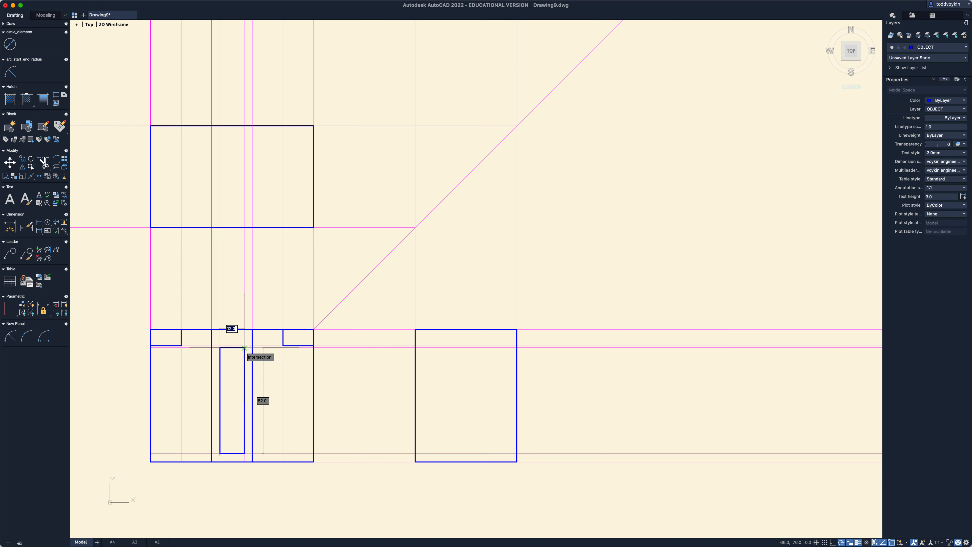
left_click(245, 348)
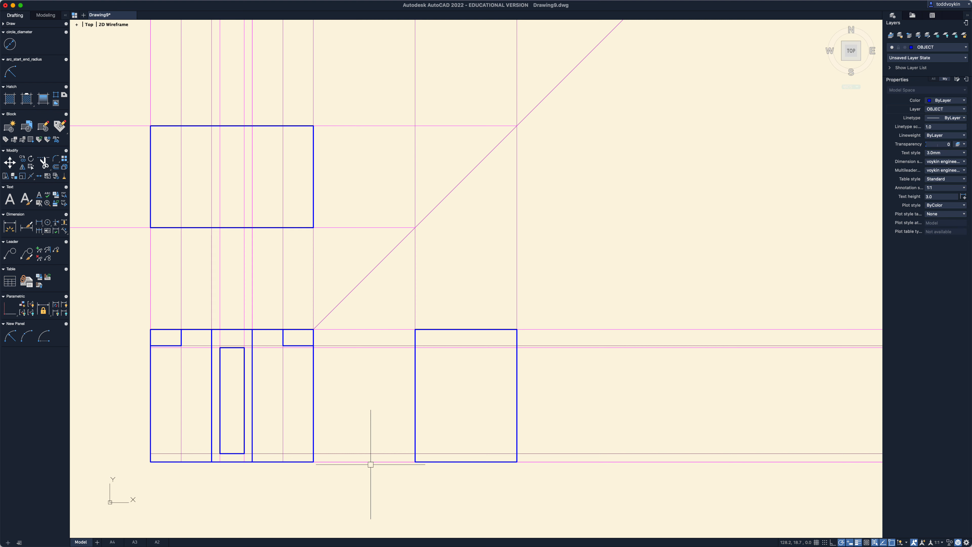
left_click(283, 402)
left_click(181, 418)
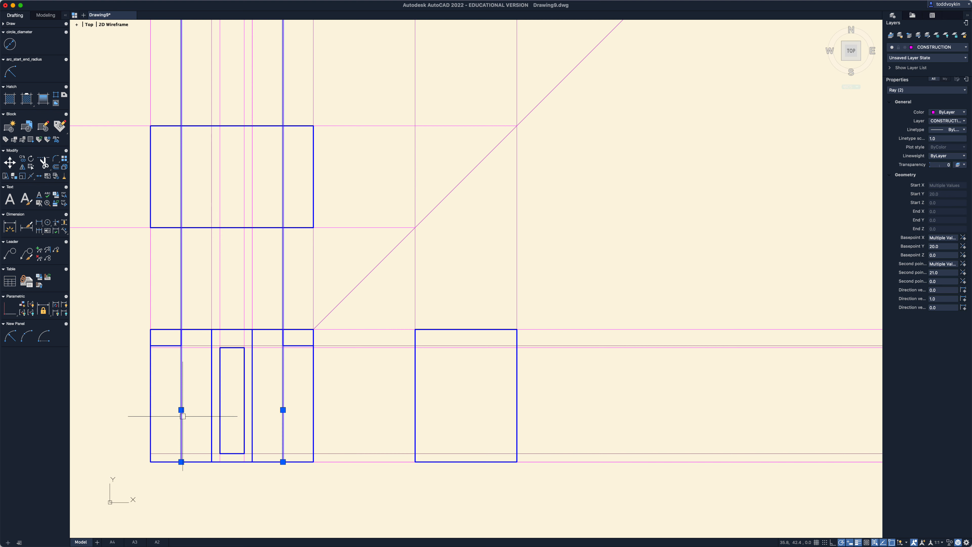
key("Escape")
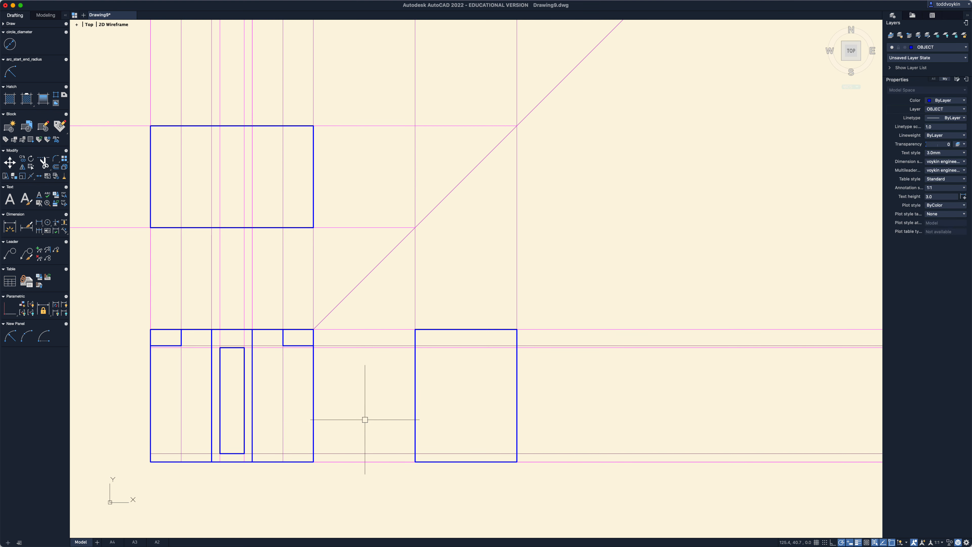
Offset the horizontal ray along the front view's bottom edge 10 mm up.
type("o")
key("Return")
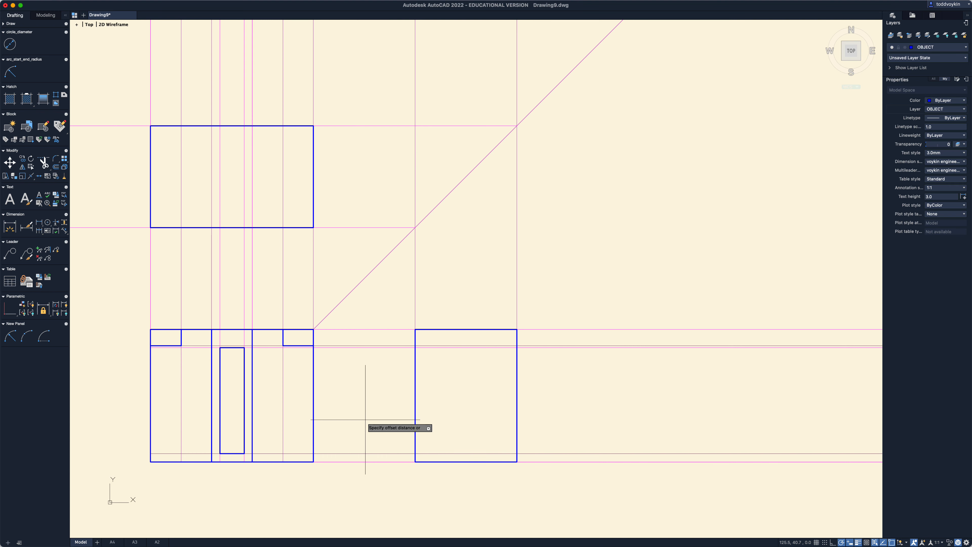
key("Return")
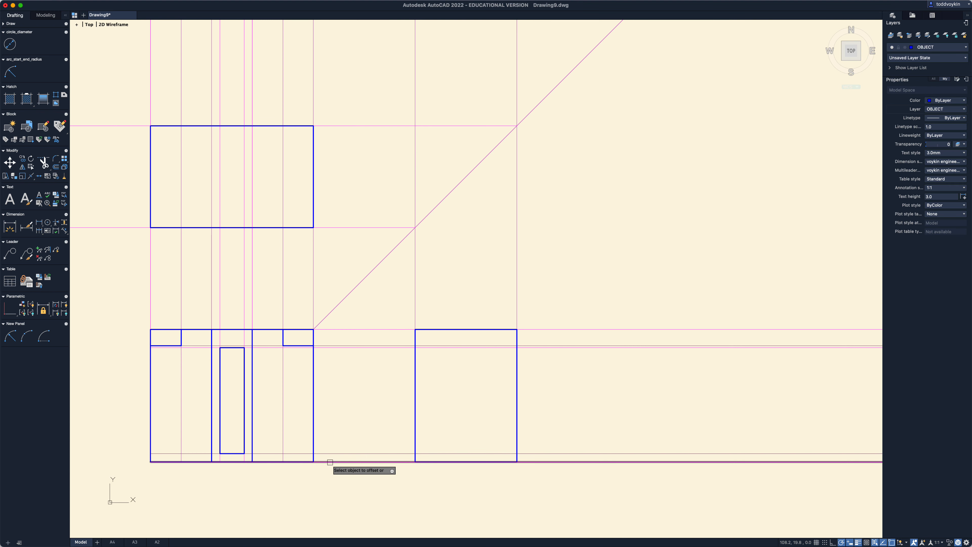
left_click(330, 463)
left_click(341, 428)
key("Return")
Offset the 10 mm horizontal ray 15 mm up, and offset the resulting ray another 15 mm up.
key("Return")
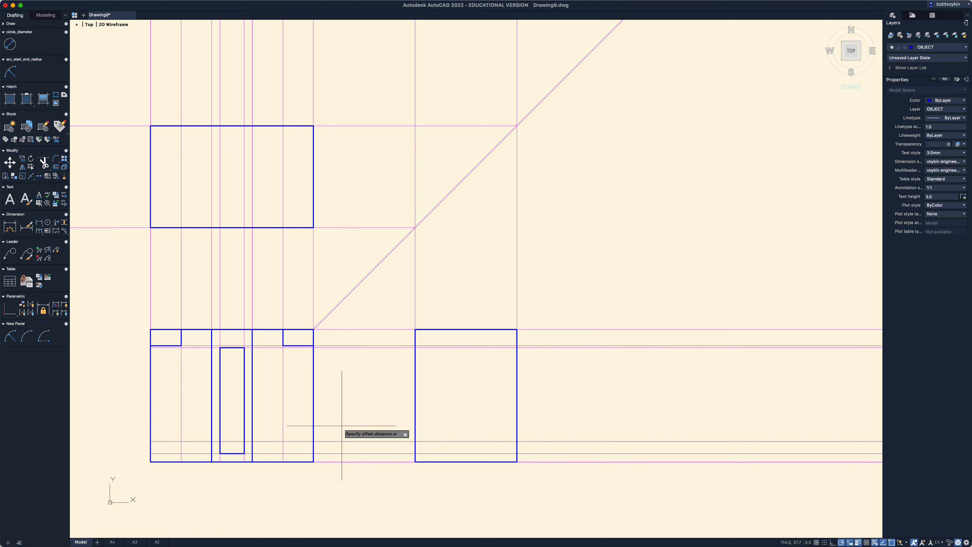
type("15")
key("Return")
left_click(347, 442)
left_click(351, 399)
left_click(353, 411)
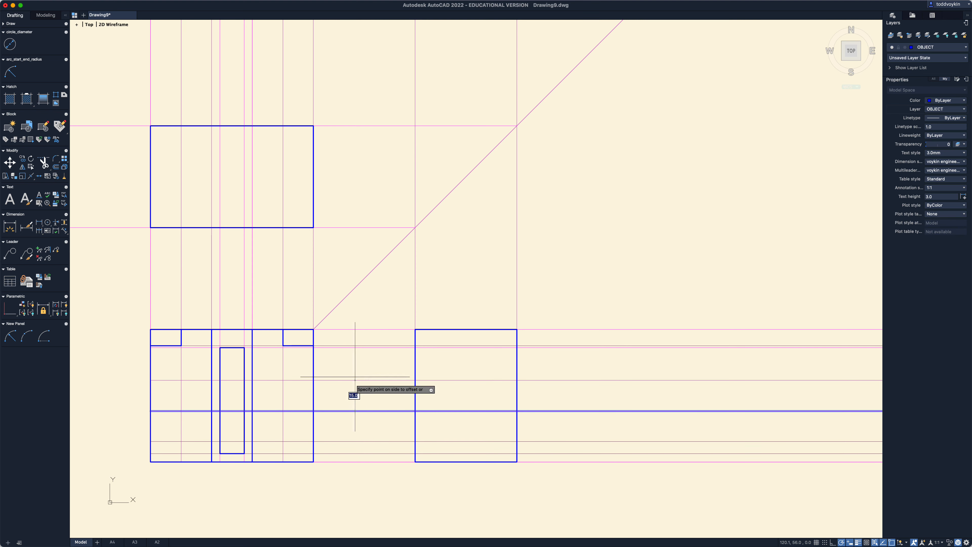
left_click(362, 383)
key("Escape")
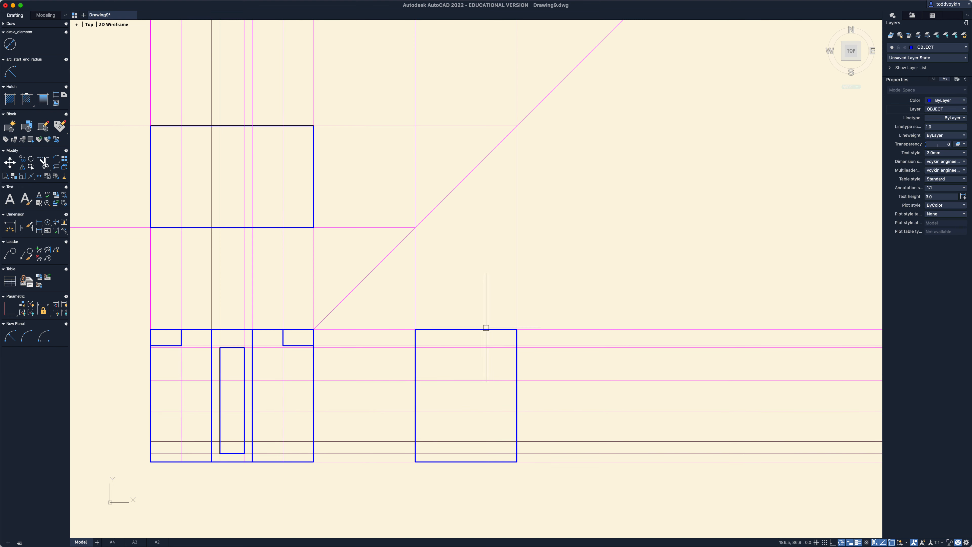
Draw a circle of radius 5 mm at the front view's lower-right hole centre, where the two rays cross.
type("c")
key("Return")
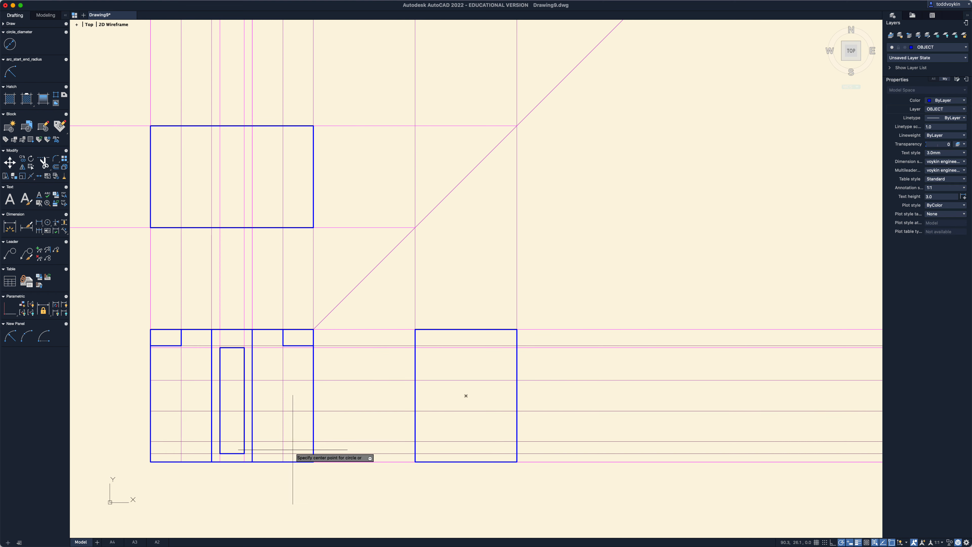
left_click(283, 442)
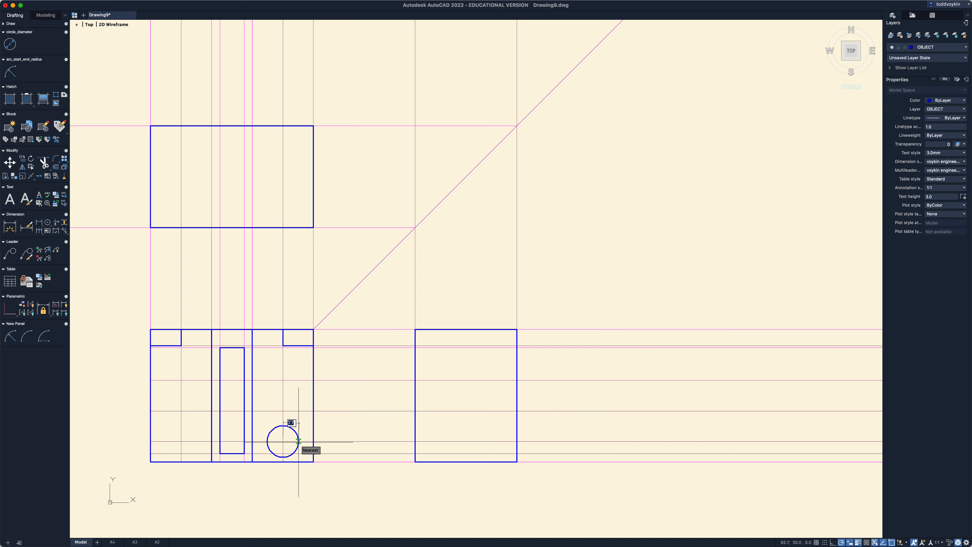
type("5")
key("Return")
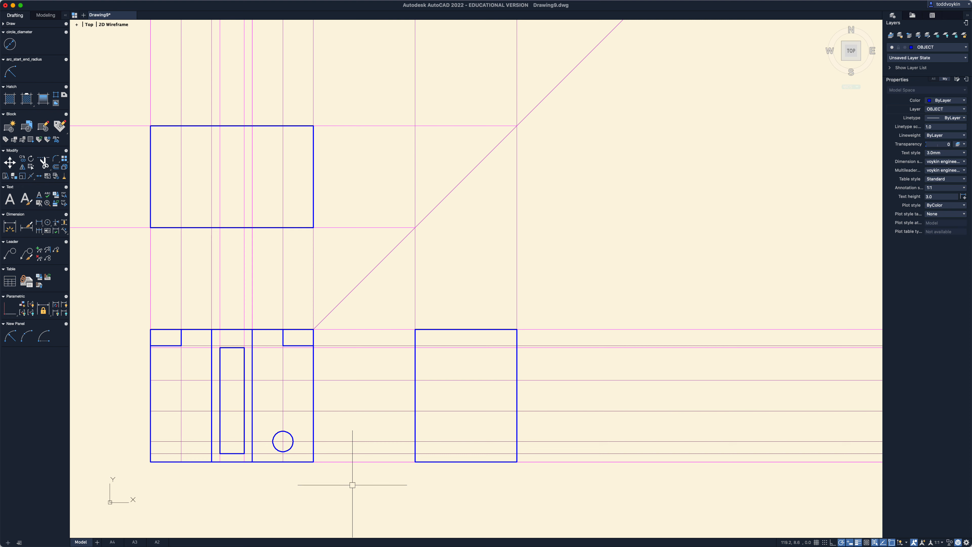
Copy the hole from its centre to the other five hole centres, forming two columns of three in the front view.
type("co")
key("Return")
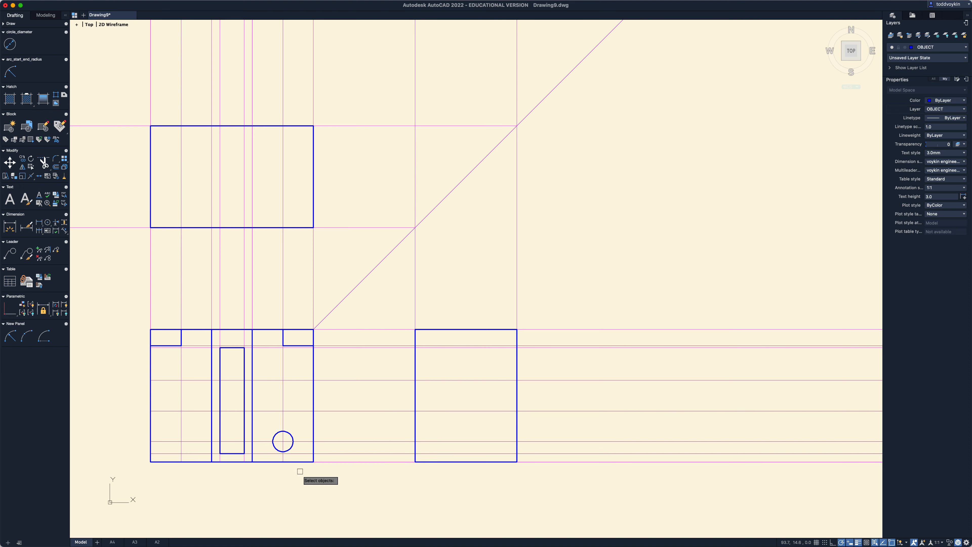
left_click(291, 447)
key("Return")
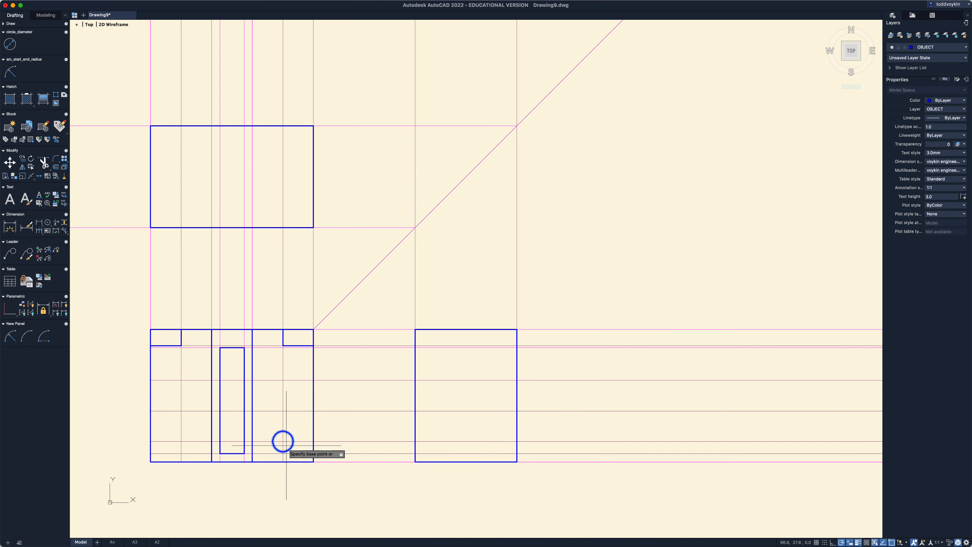
left_click(283, 442)
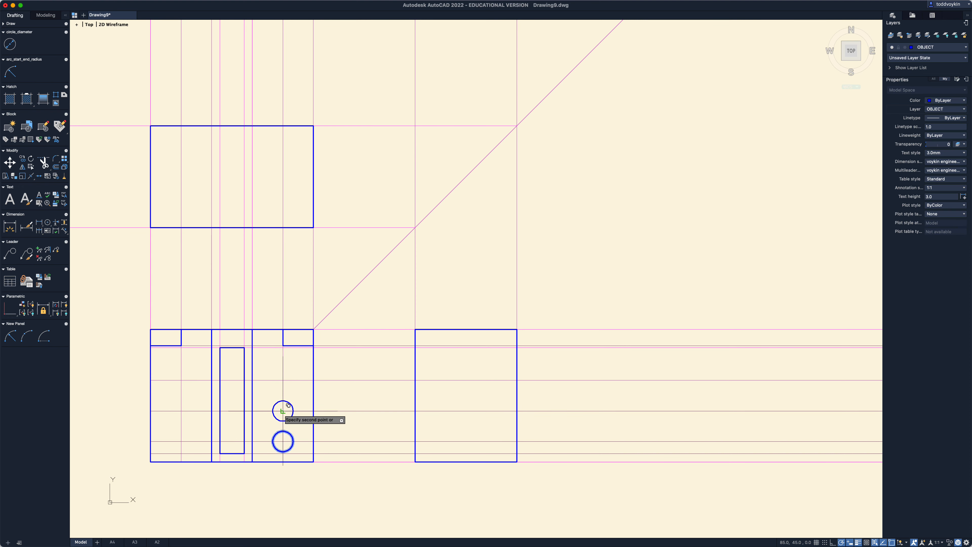
left_click(283, 411)
left_click(283, 381)
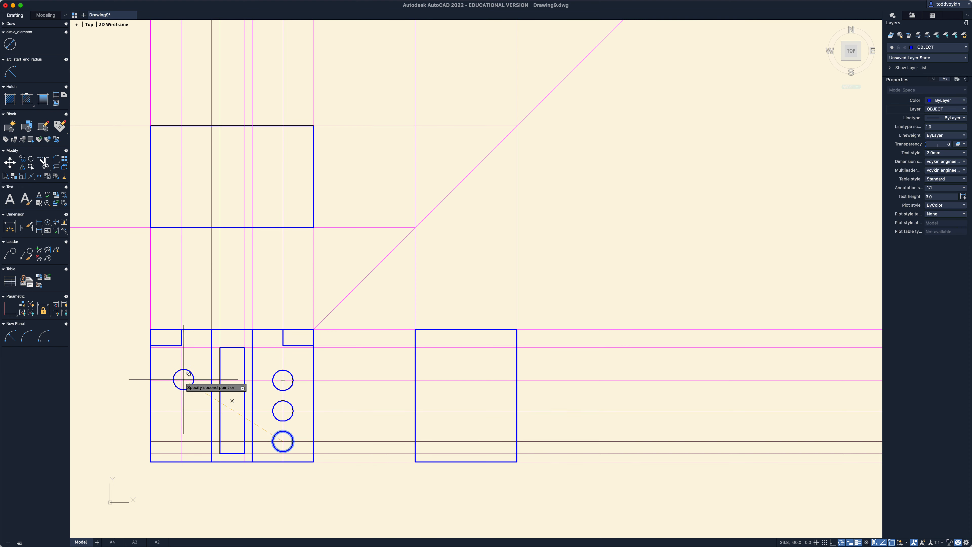
left_click(181, 380)
left_click(181, 411)
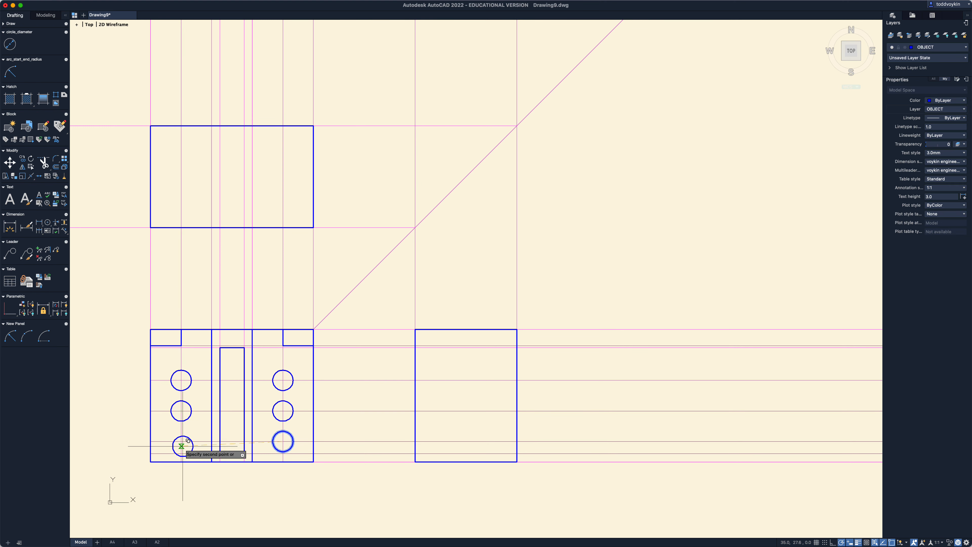
left_click(182, 442)
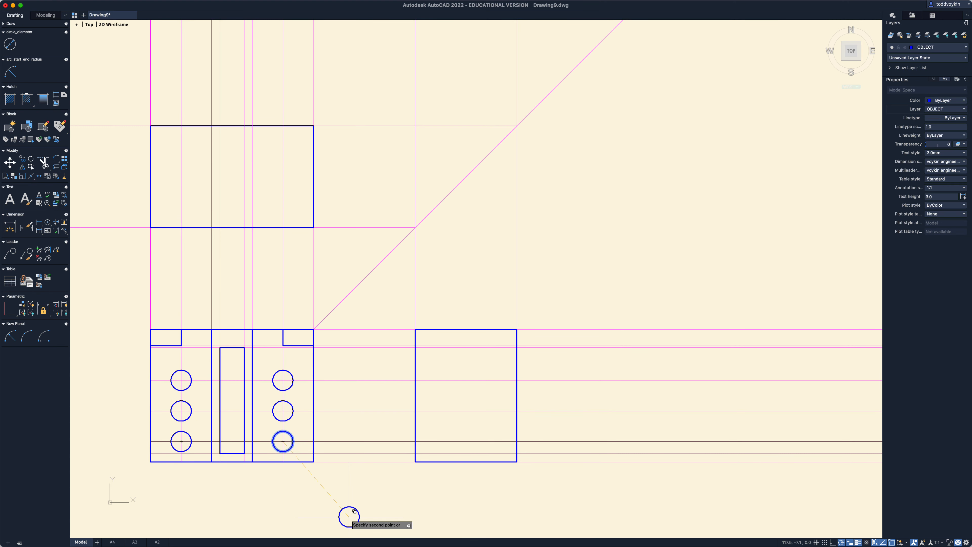
key("Escape")
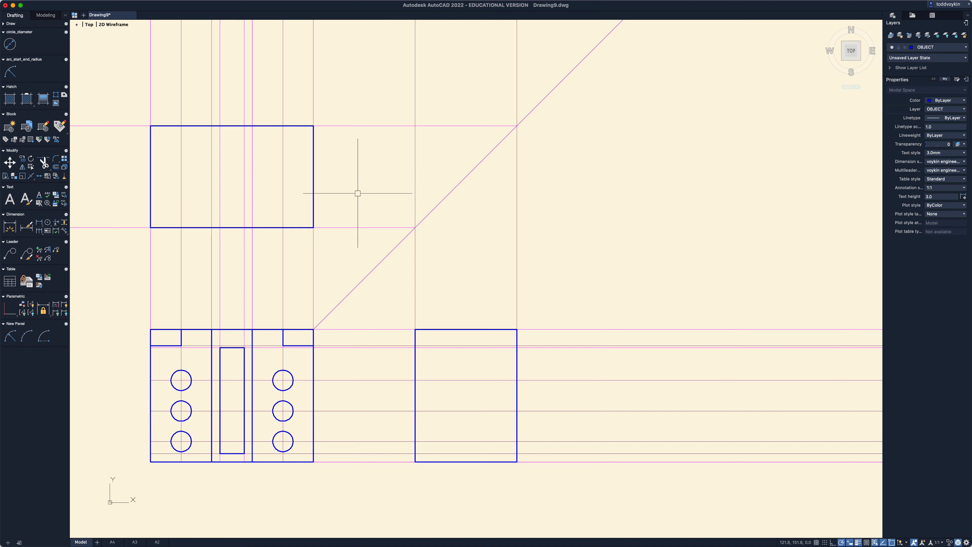
Offset the top view's bottom-edge ray 10 mm up and its top-edge ray 10 mm down.
type("o")
key("Return")
key("Return")
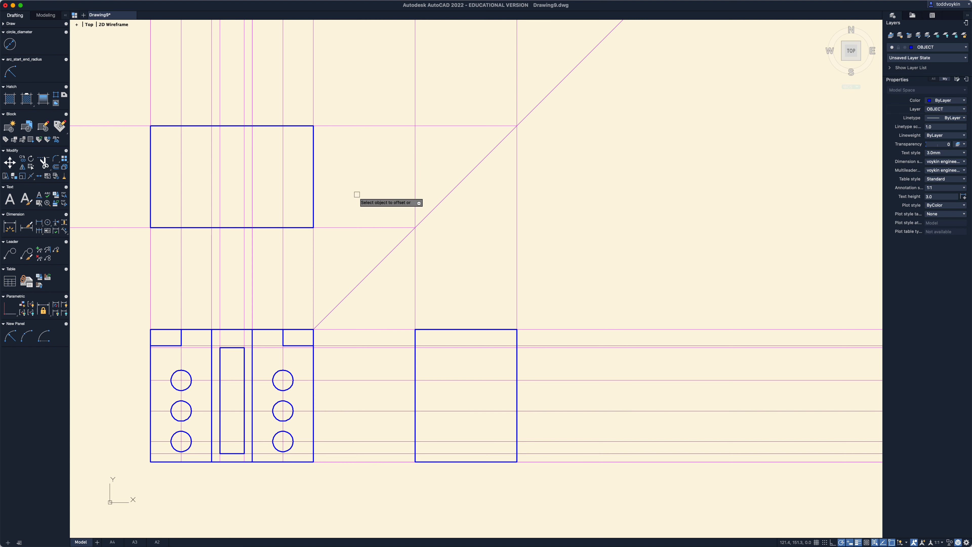
left_click(366, 227)
left_click(365, 213)
left_click(373, 126)
left_click(372, 153)
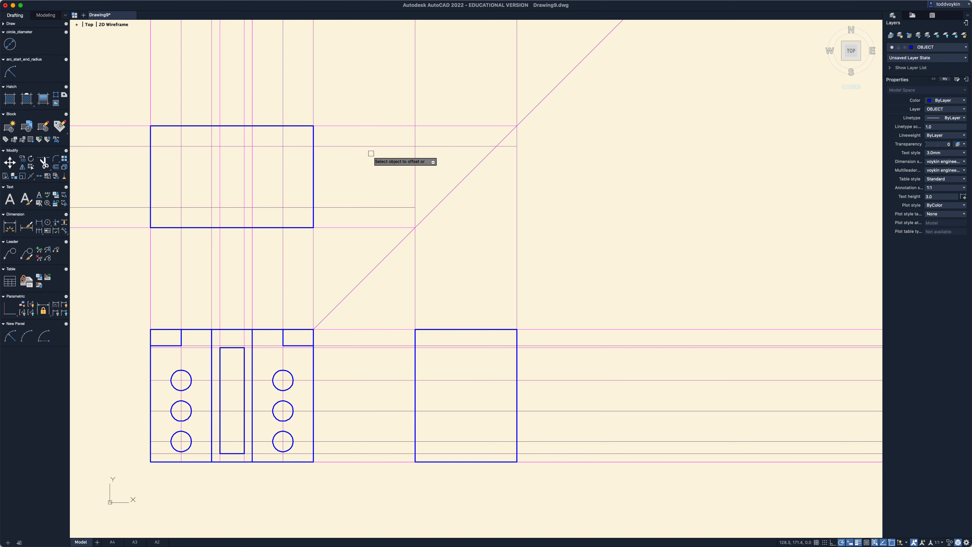
key("Escape")
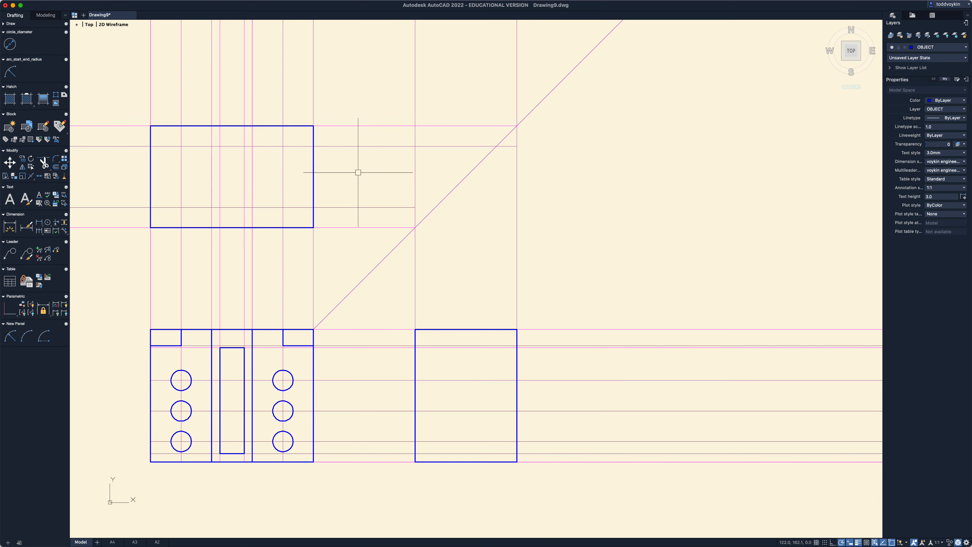
Draw the top view's lower-left notch outline, 30 mm in from the left edge and 10 mm down to the bottom edge.
type("l")
key("Return")
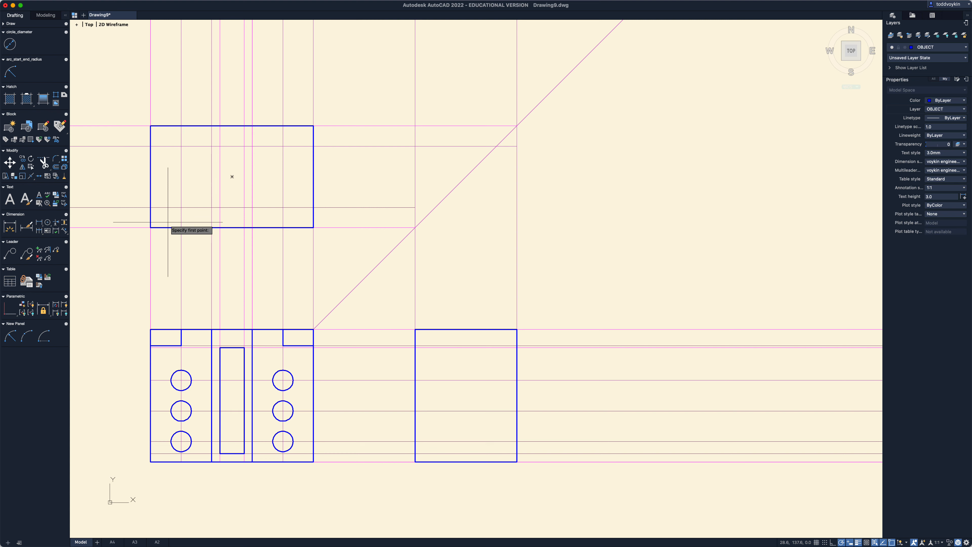
left_click(149, 207)
left_click(211, 208)
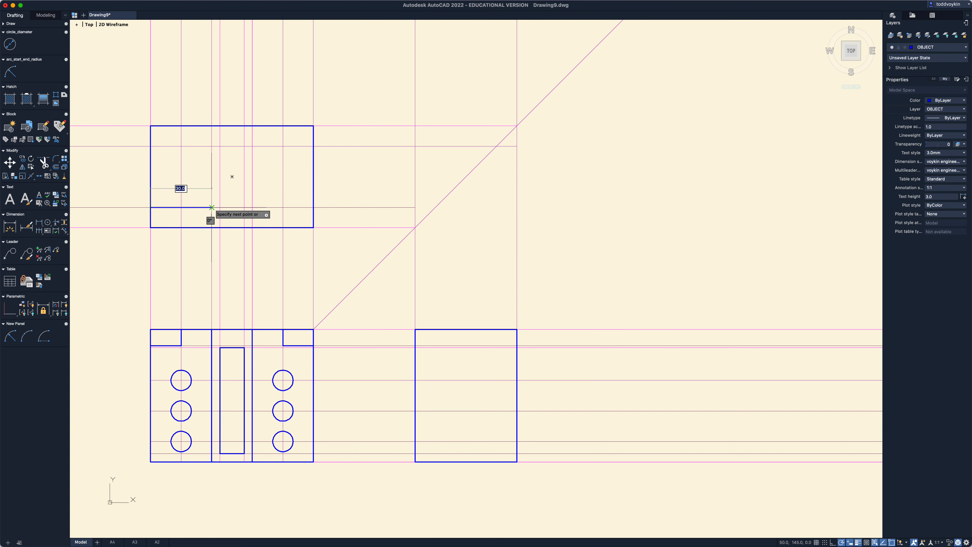
left_click(212, 228)
key("Return")
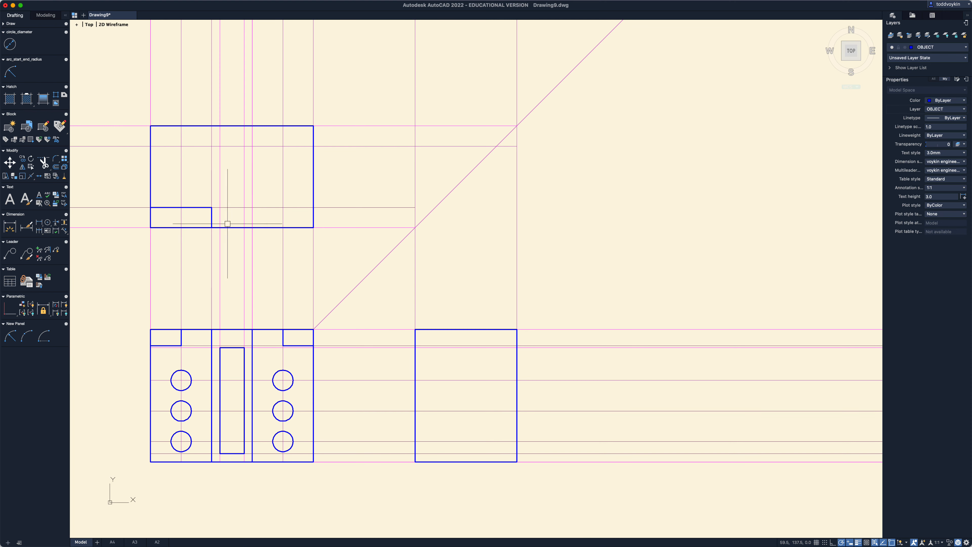
Draw the top view's lower-right notch outline, 10 mm up from the bottom edge and 30 mm across to the right edge.
key("Return")
left_click(253, 227)
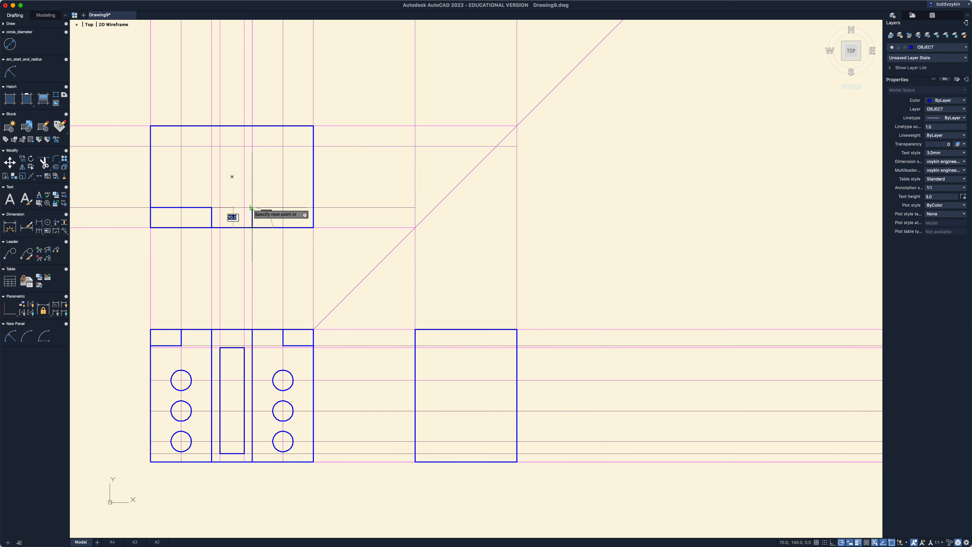
left_click(252, 208)
left_click(314, 207)
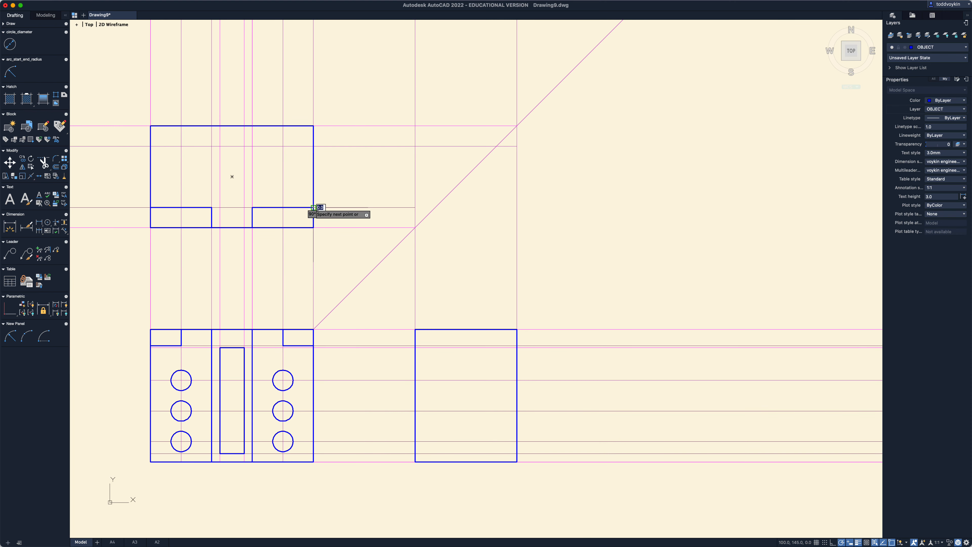
key("Return")
Draw the top view's upper-right notch outline, 30 mm in from the right edge and 10 mm up to the top edge.
key("Return")
left_click(313, 146)
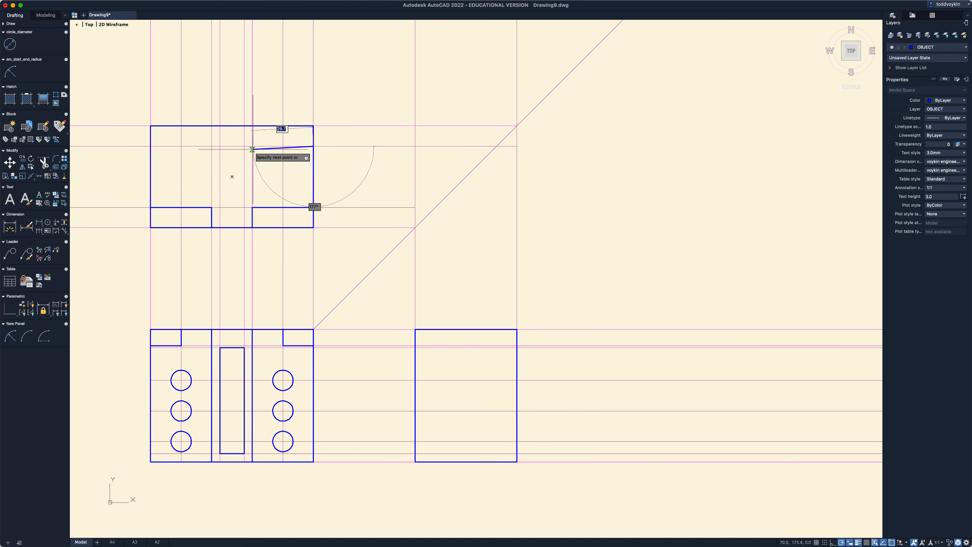
left_click(252, 146)
left_click(252, 125)
key("Return")
Draw the top view's upper-left notch outline, 30 mm in from the left edge and 10 mm up to the top edge.
key("Return")
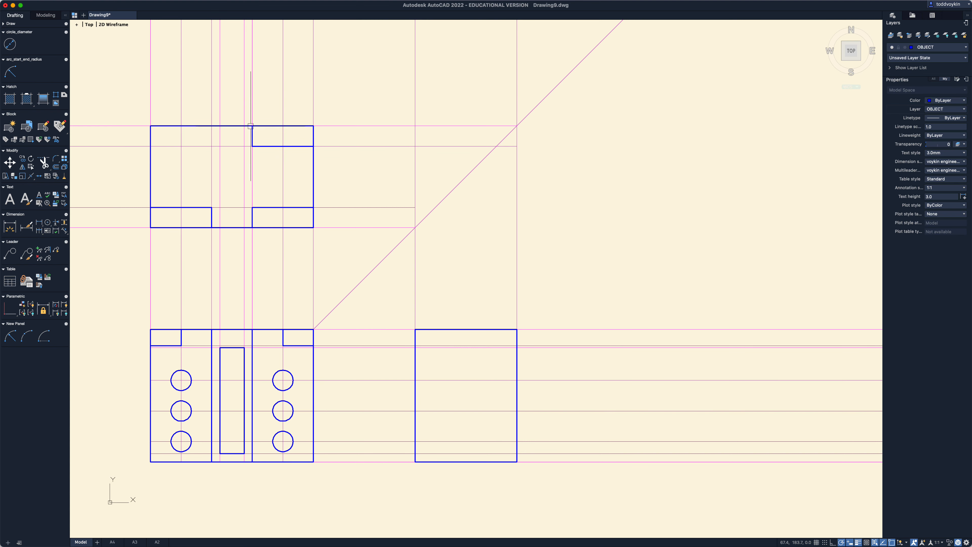
left_click(150, 125)
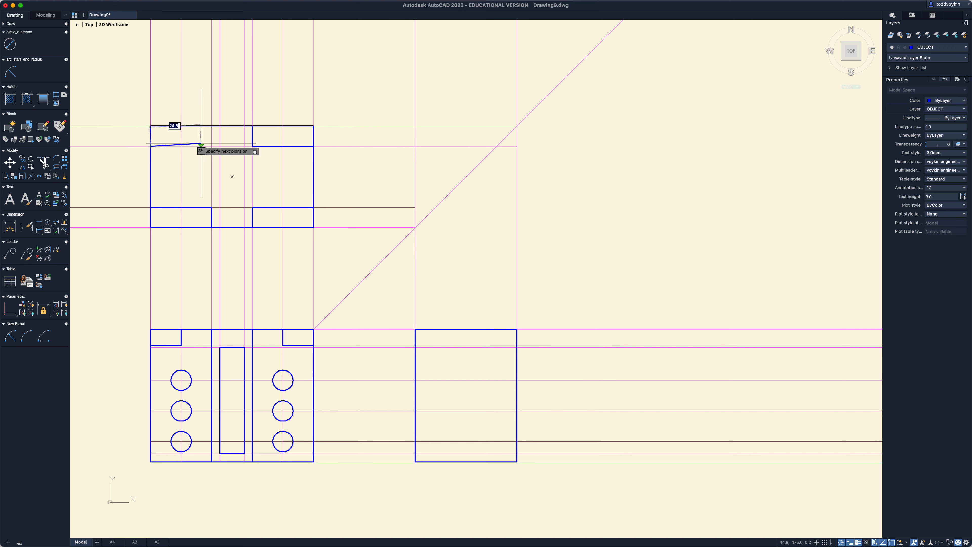
left_click(211, 146)
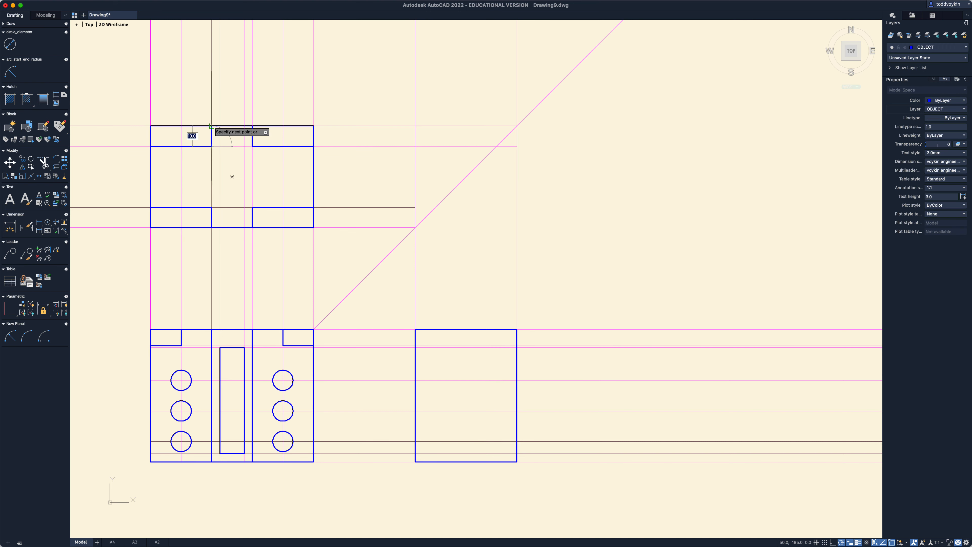
left_click(211, 125)
key("Return")
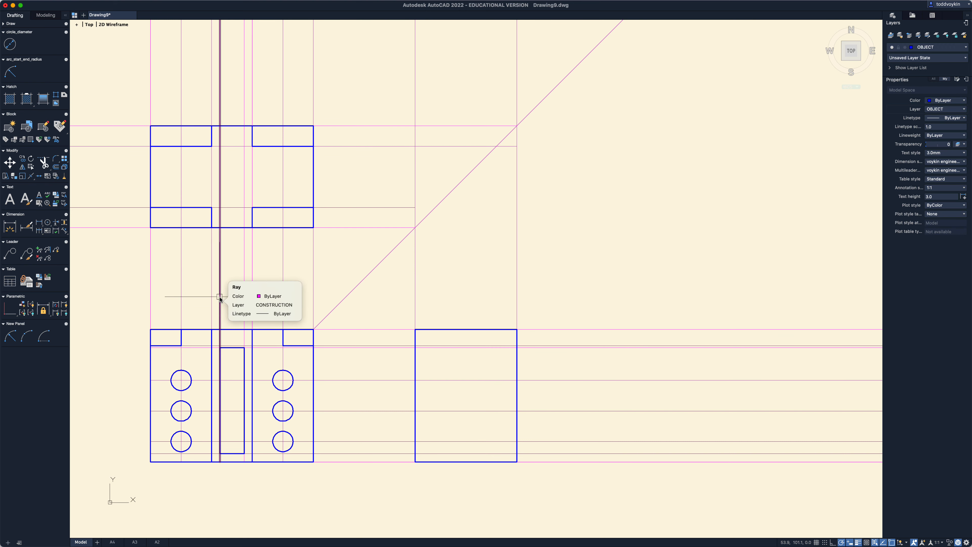
Draw the top view's two vertical step lines between the notches, each 30 mm long and 15 mm in from the side edges.
key("Return")
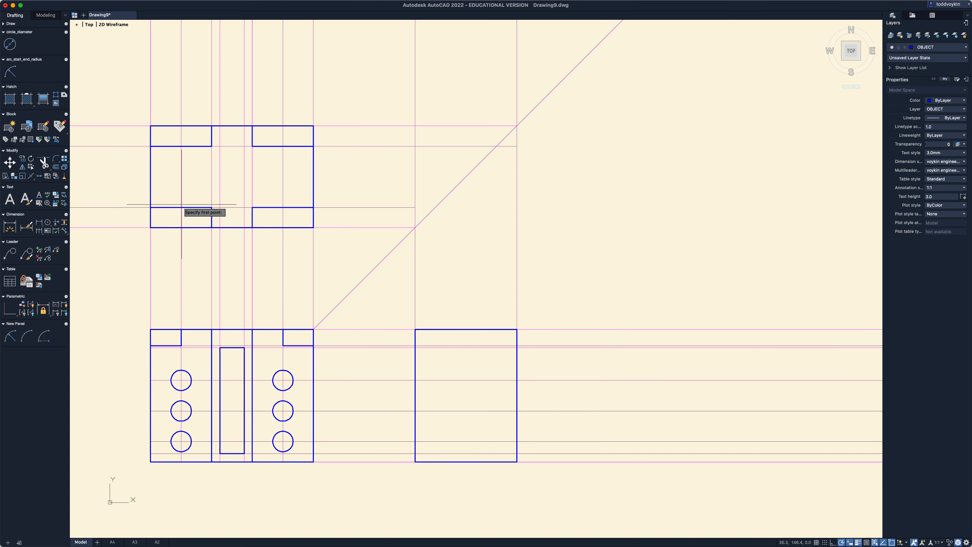
left_click(181, 207)
left_click(182, 146)
key("Return")
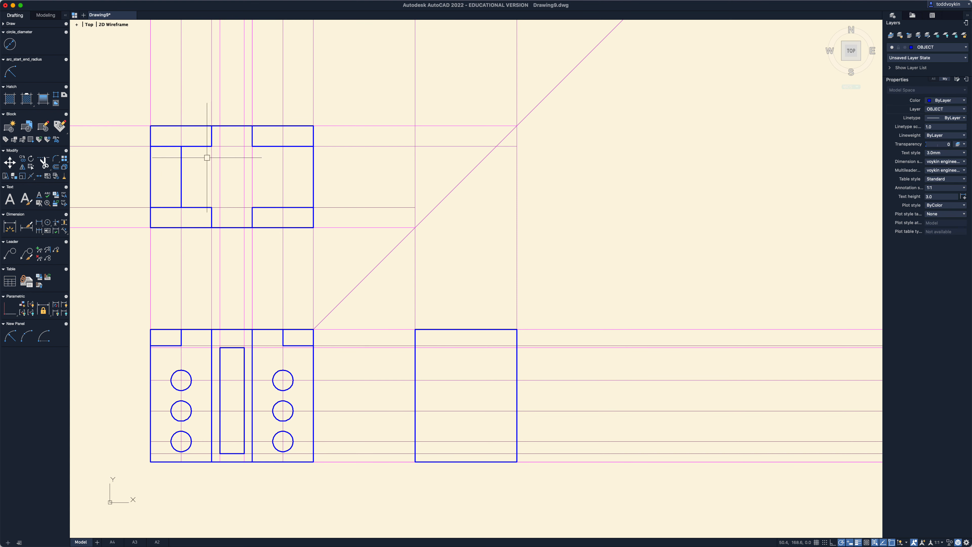
key("Return")
left_click(283, 207)
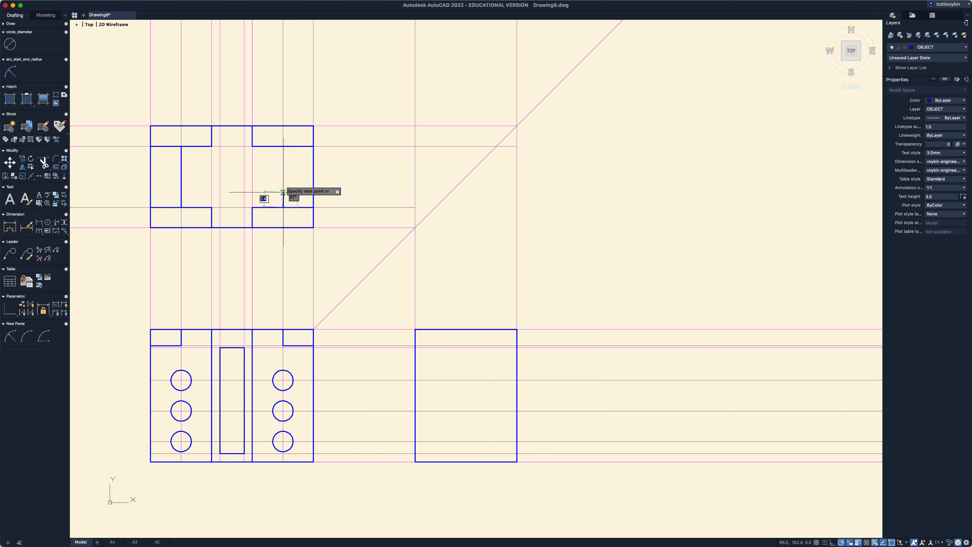
left_click(283, 146)
key("Return")
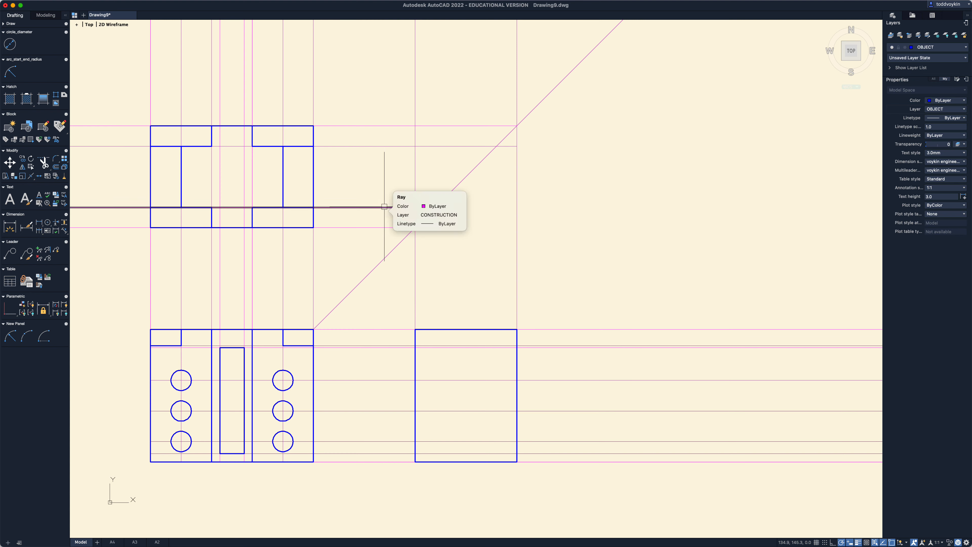
Stretch the start of the horizontal construction ray along the lower notches' top edge past the 45° miter line.
left_click(379, 208)
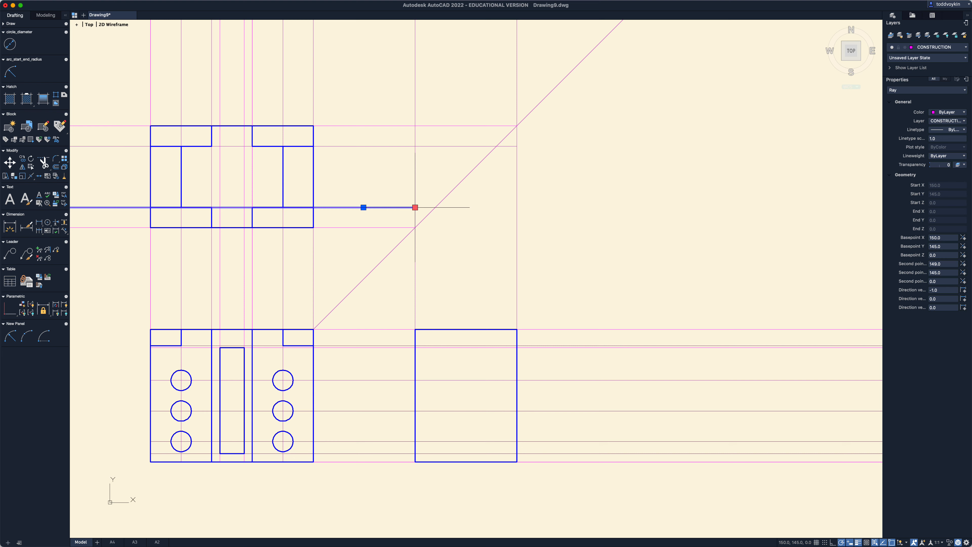
left_click(465, 213)
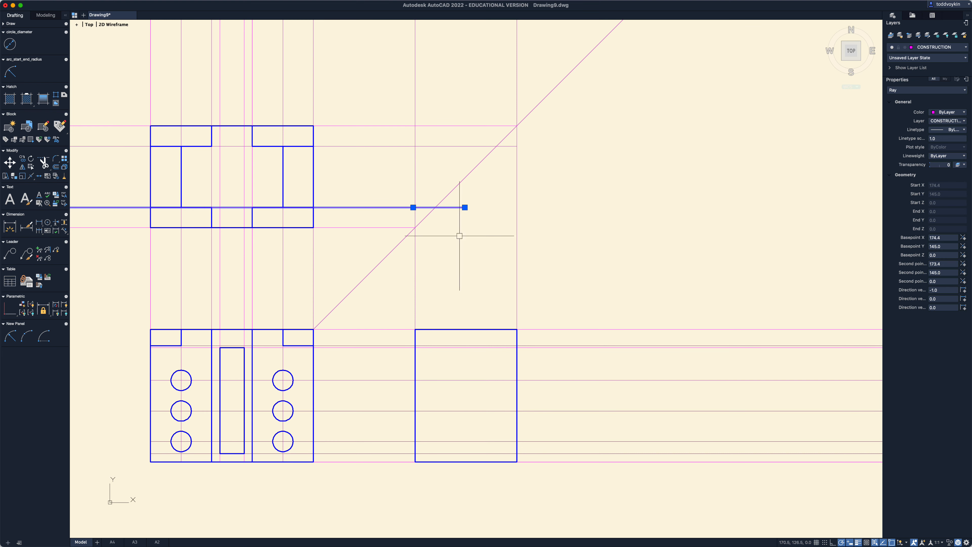
key("Escape")
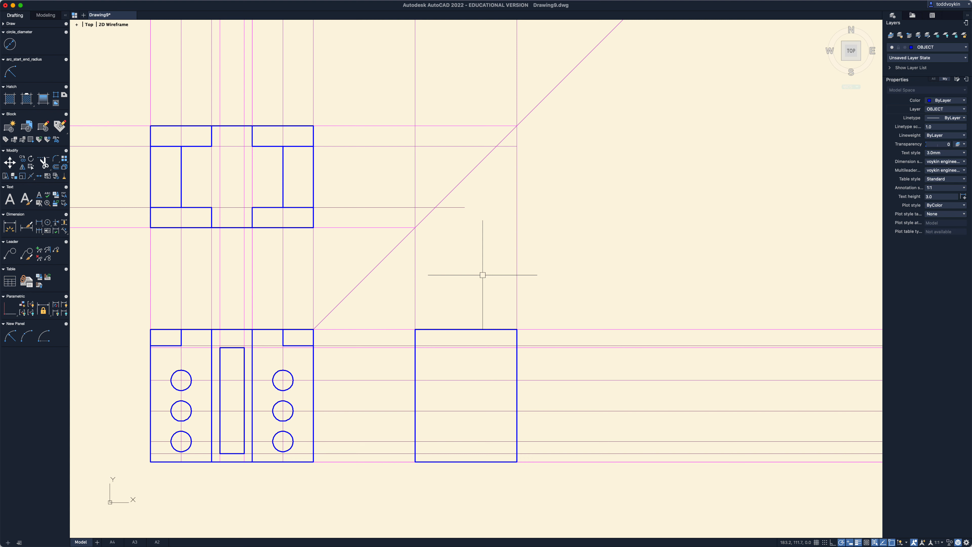
On the CONSTRUCTION layer, draw vertical rays down through the side view from where the notch rays meet the miter line.
left_click(936, 110)
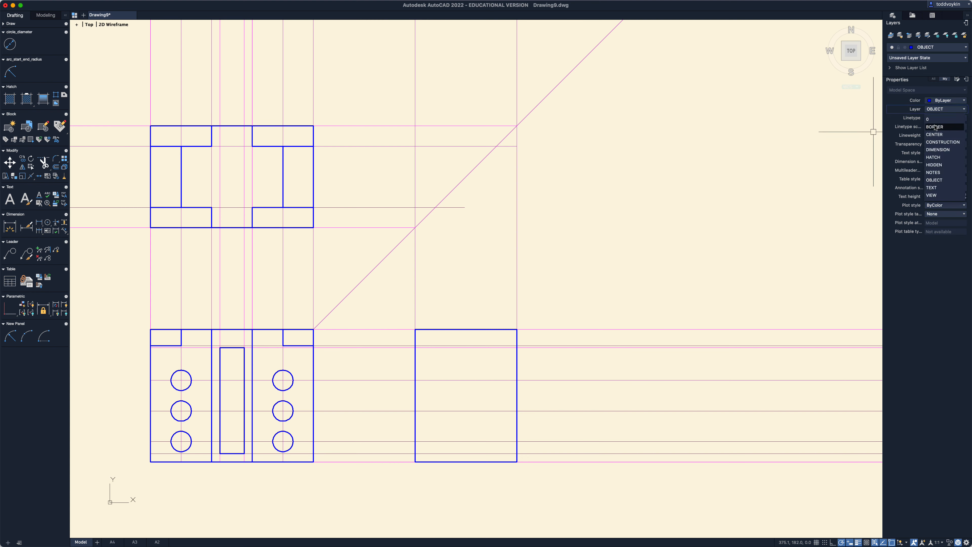
left_click(939, 142)
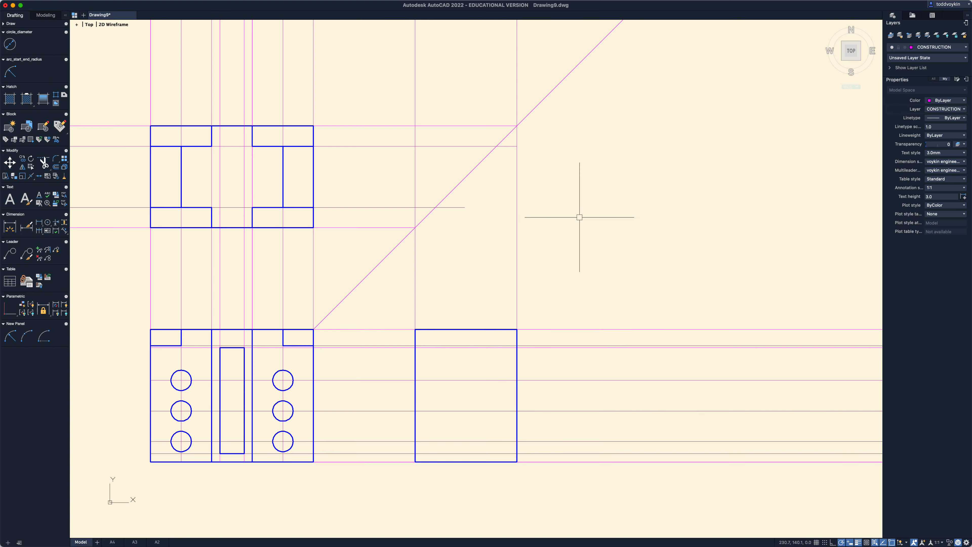
type("ray")
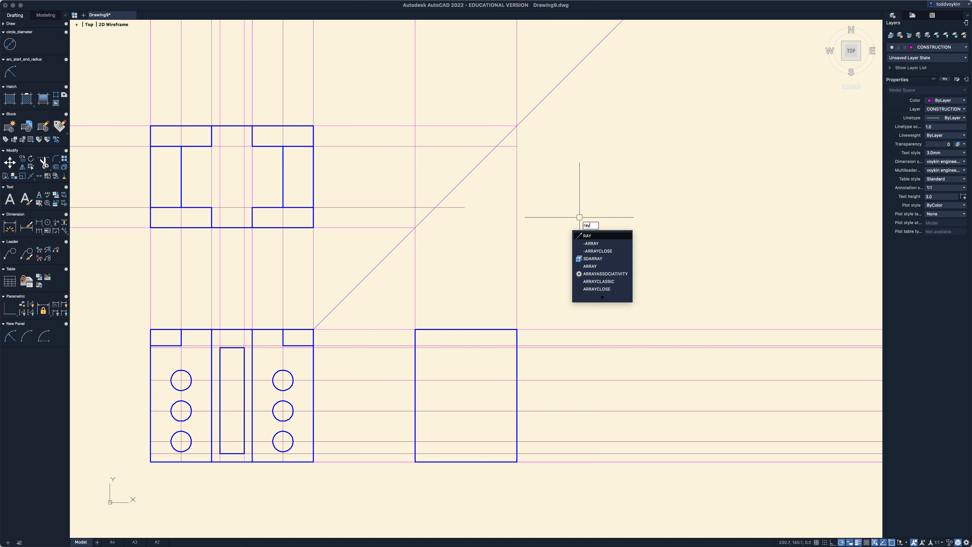
key("Return")
left_click(436, 207)
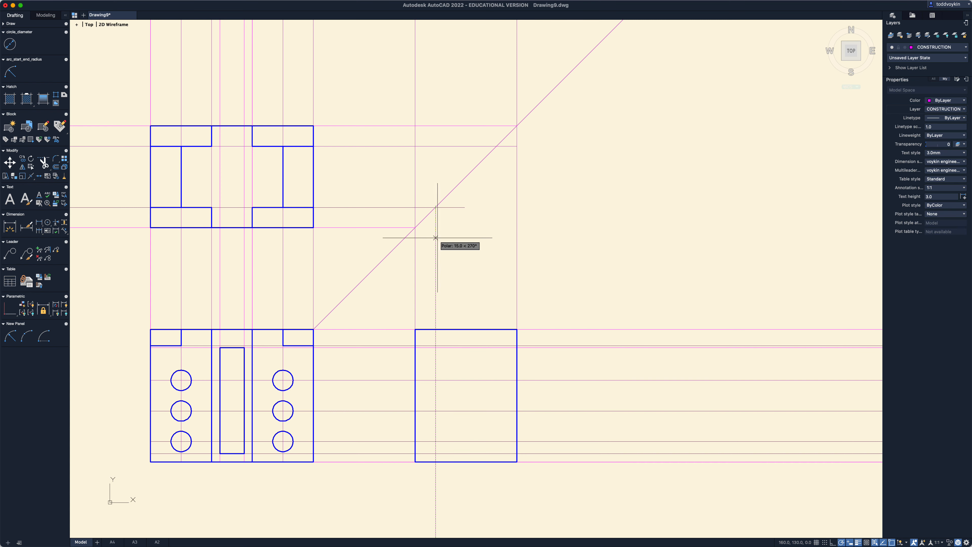
left_click(436, 245)
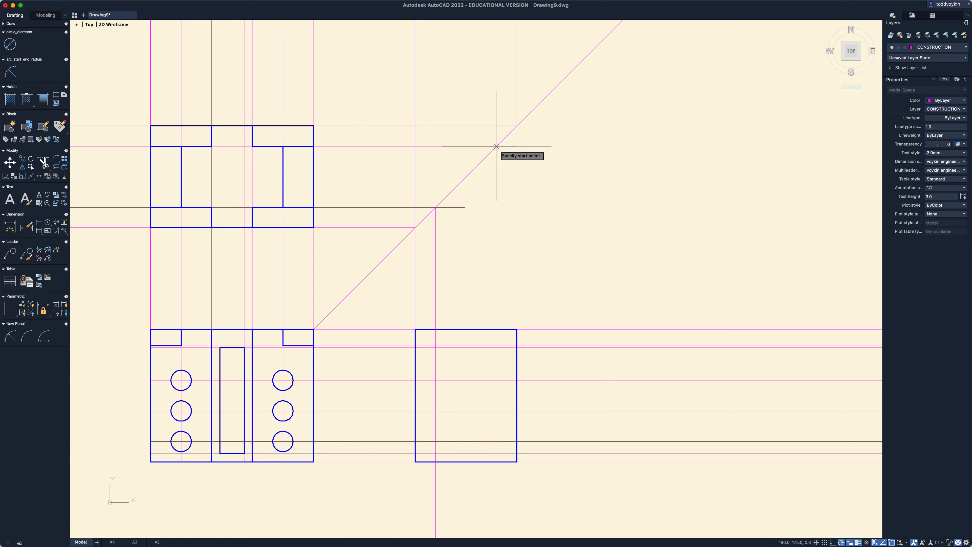
left_click(497, 213)
key("Return")
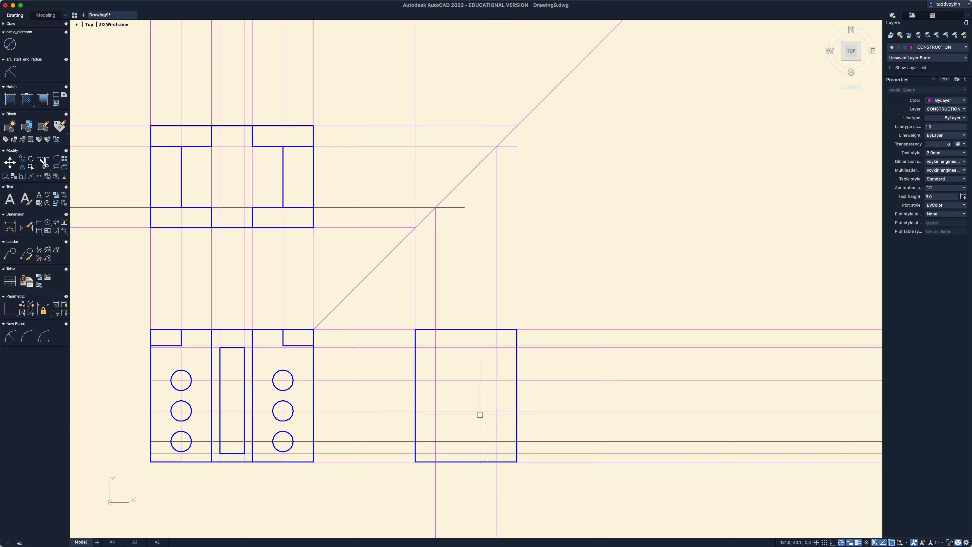
On the OBJECT layer, draw full-height vertical lines in the side view, 10 mm in from its left and right edges.
type("l")
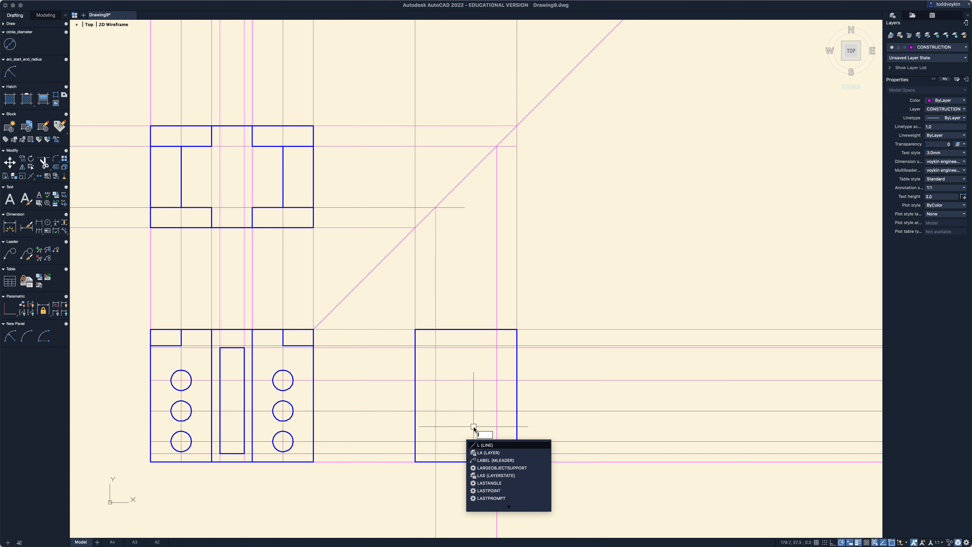
key("Escape")
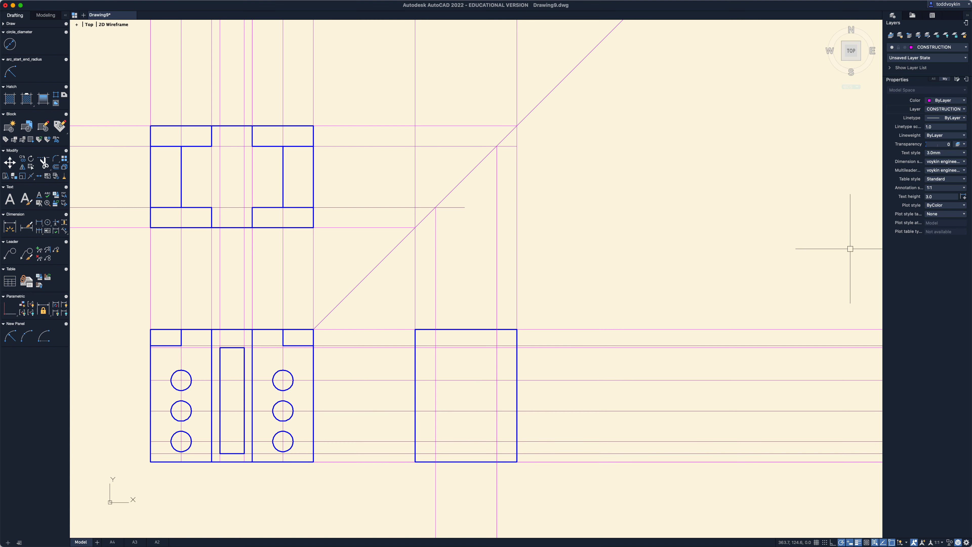
left_click(940, 109)
left_click(944, 178)
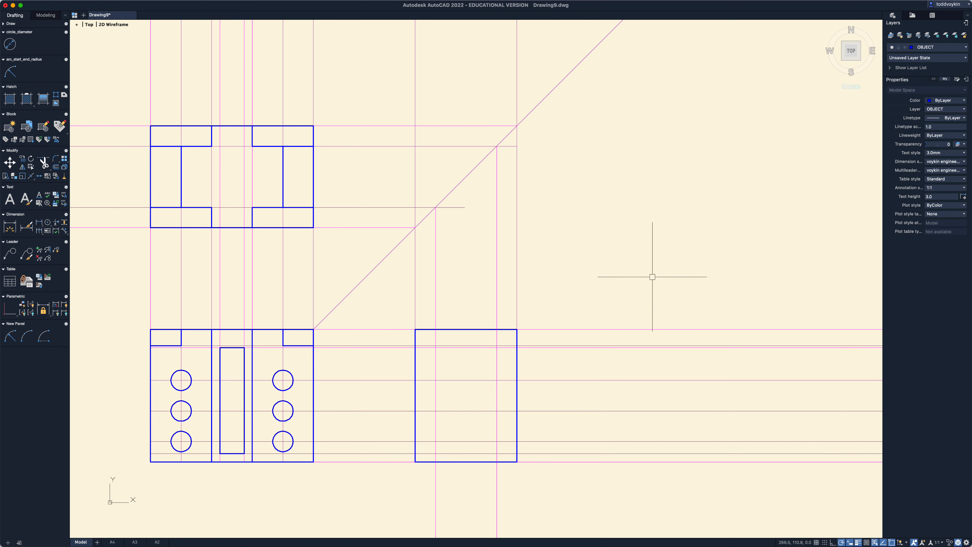
type("l")
key("Return")
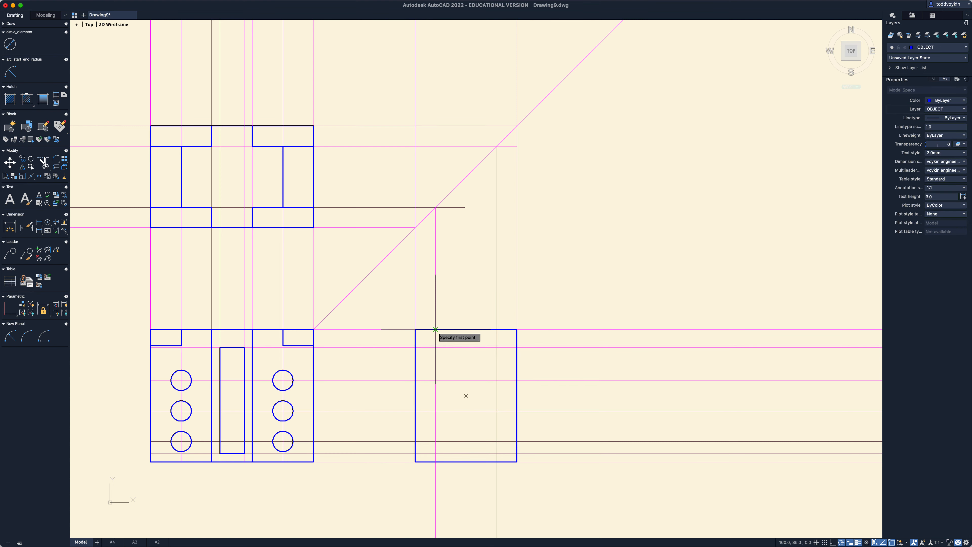
left_click(436, 329)
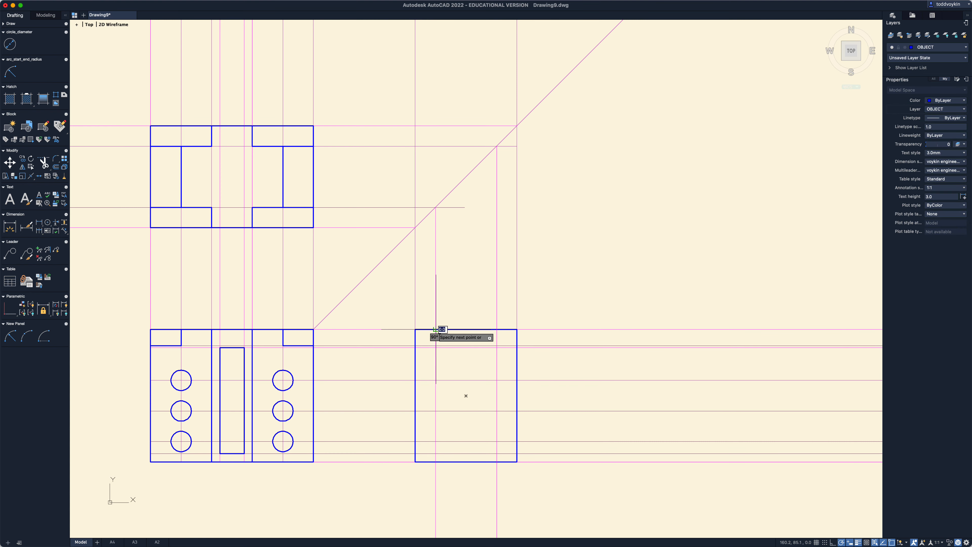
left_click(436, 462)
key("Return")
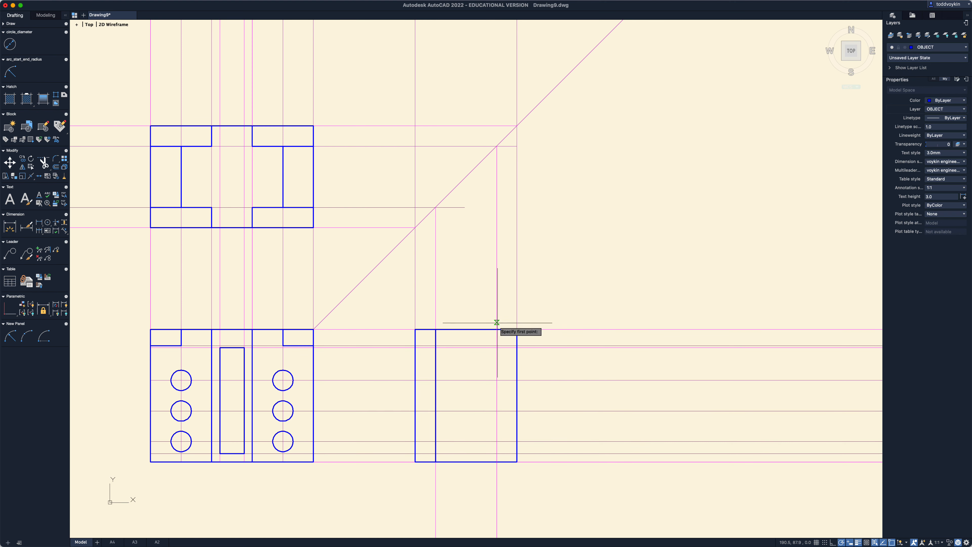
left_click(497, 329)
left_click(497, 462)
key("Return")
Draw the side view's 30 mm horizontal step line between the two inner verticals, 8 mm below the top edge.
key("Return")
scroll(436, 341, "up", 3)
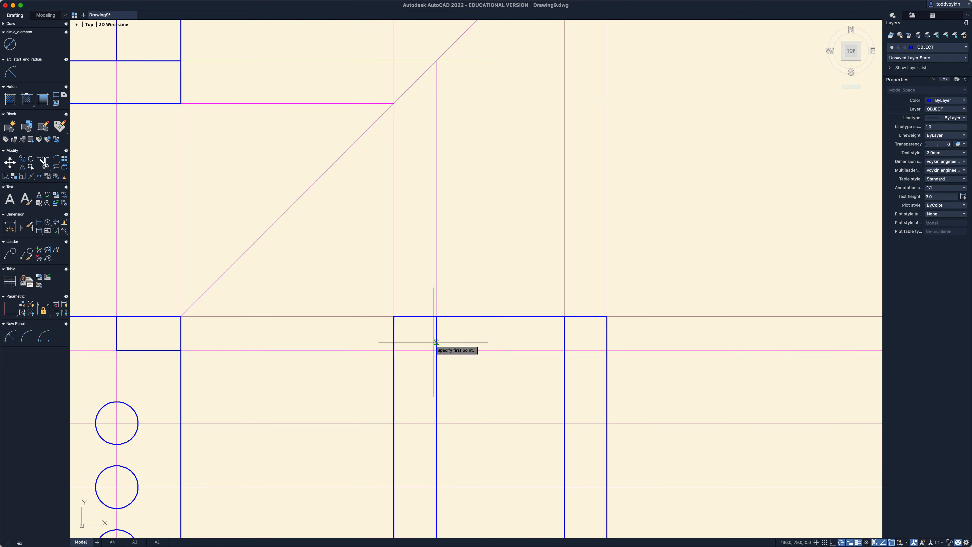
left_click(436, 351)
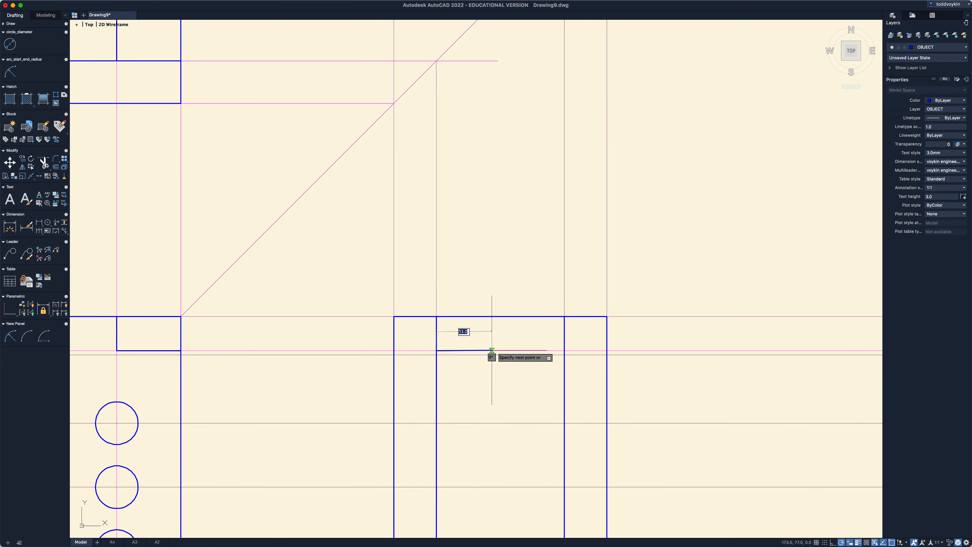
left_click(564, 350)
scroll(564, 350, "down", 3)
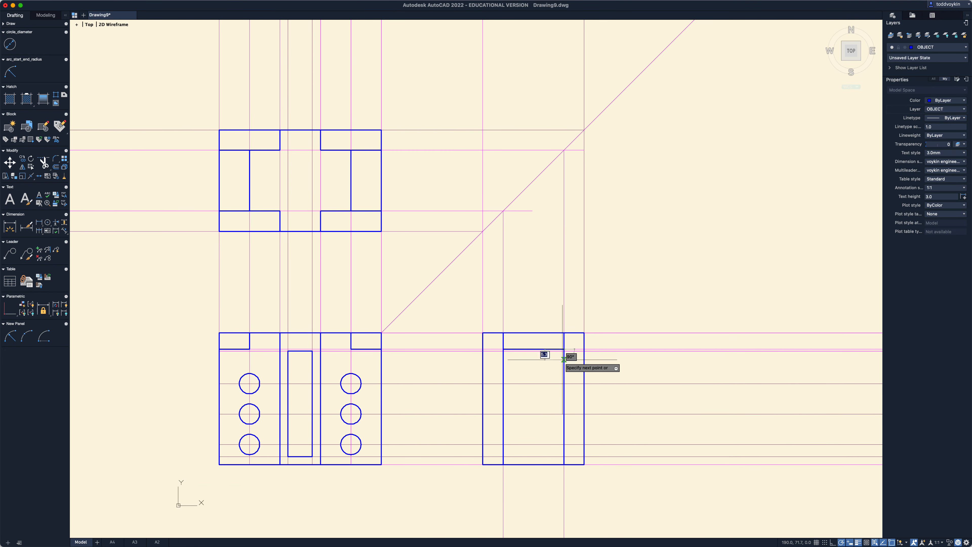
key("Return")
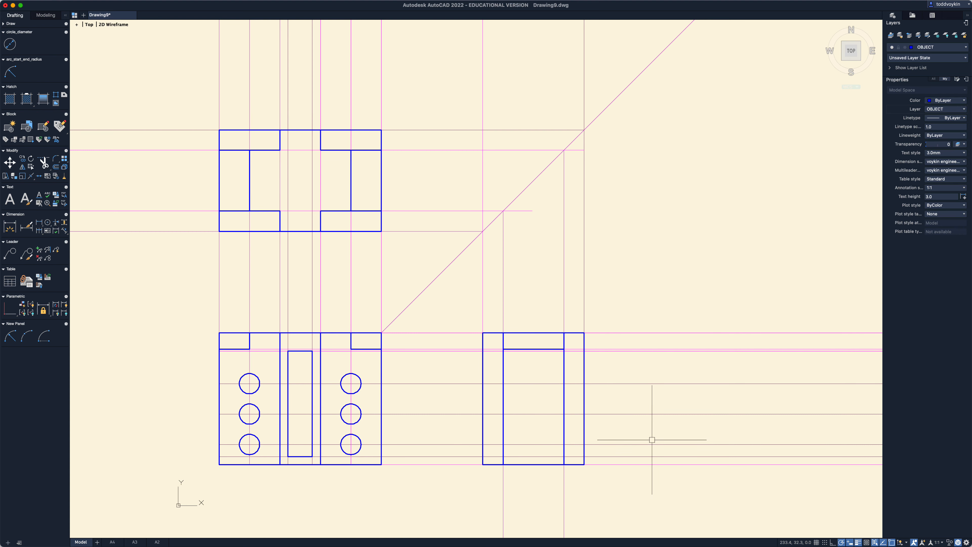
Switch to the SketchUp for Schools model in Chrome and show it from the front.
mouse_move(240, 544)
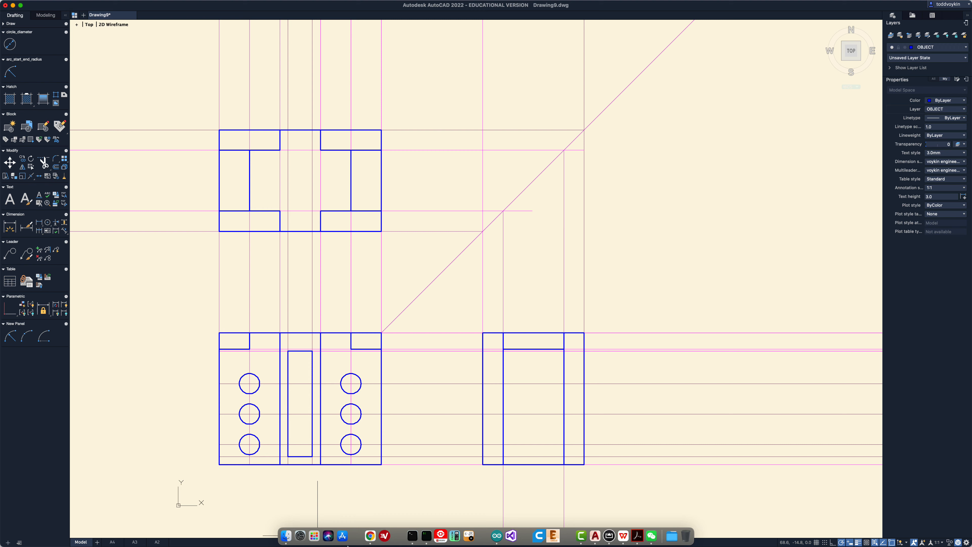
right_click(370, 536)
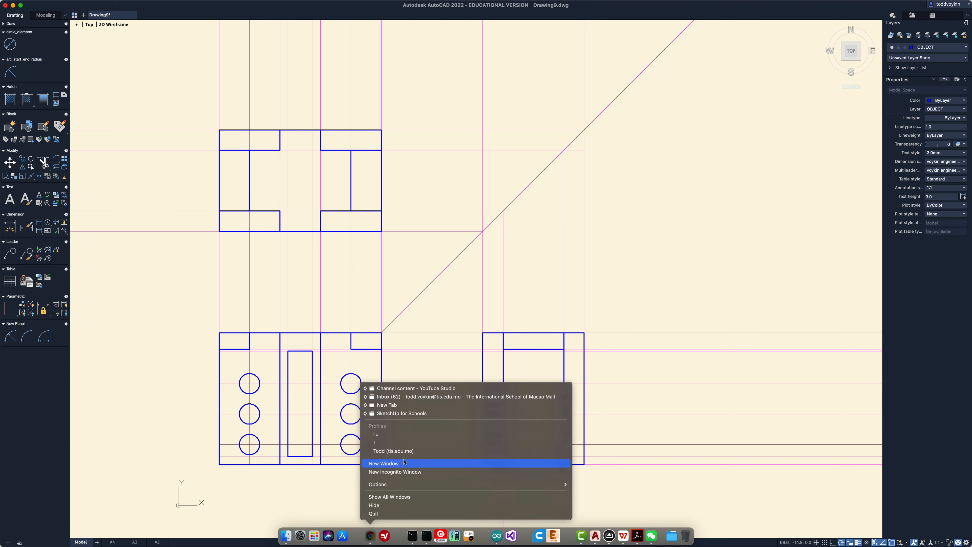
left_click(406, 413)
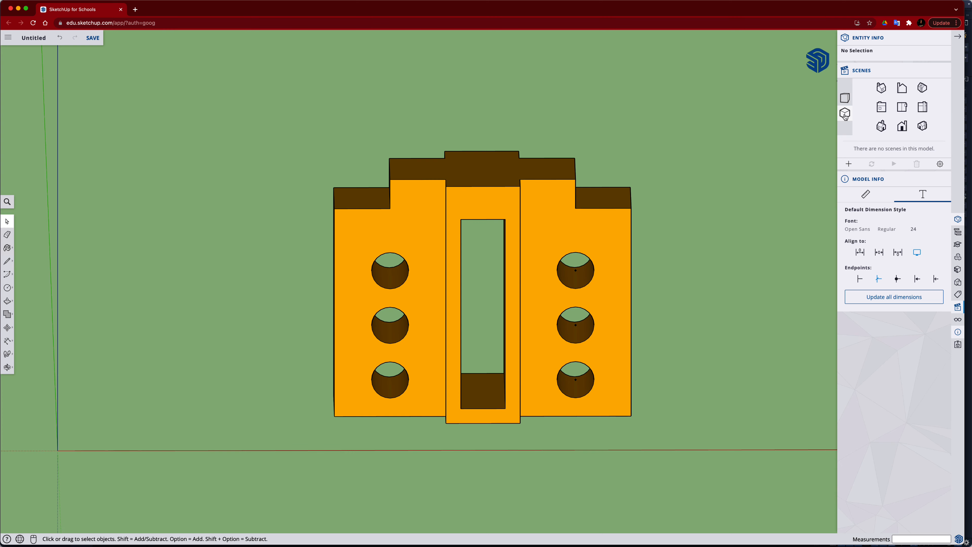
left_click(903, 126)
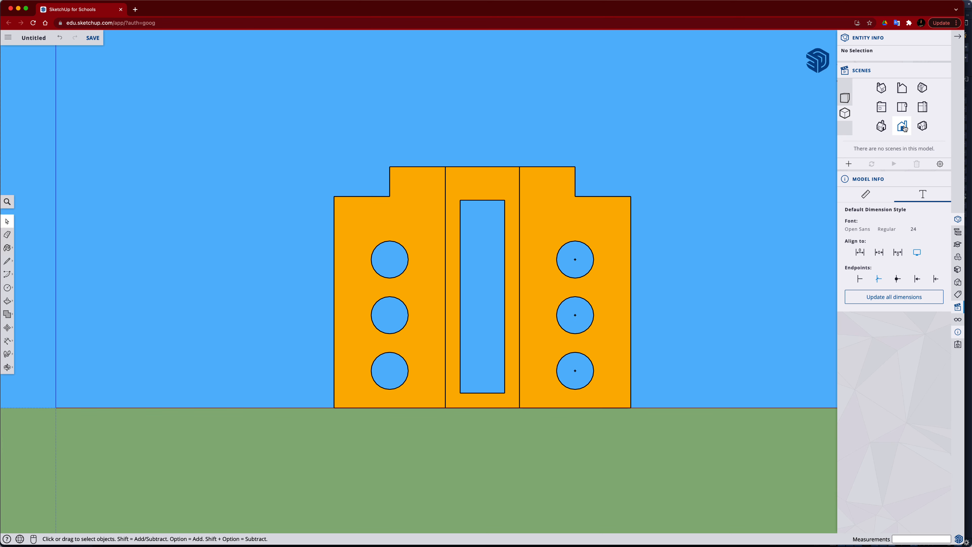
Delete the stray centre points of the bottom and top holes in the model's right-hand column.
left_click(577, 372)
key("Delete")
left_click(578, 262)
key("Delete")
Examine the hidden edges in the model's right side view and return to the AutoCAD drawing.
left_click(922, 109)
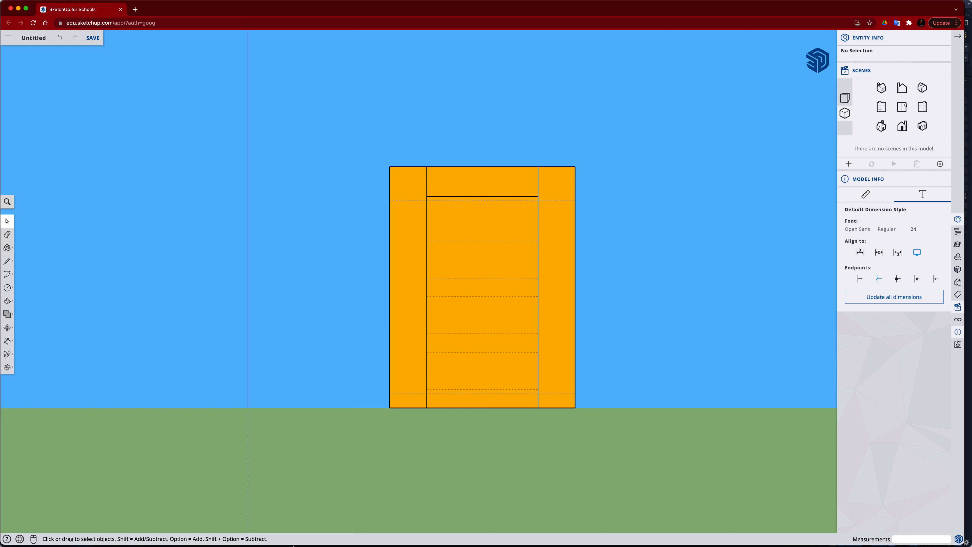
mouse_move(440, 543)
left_click(596, 536)
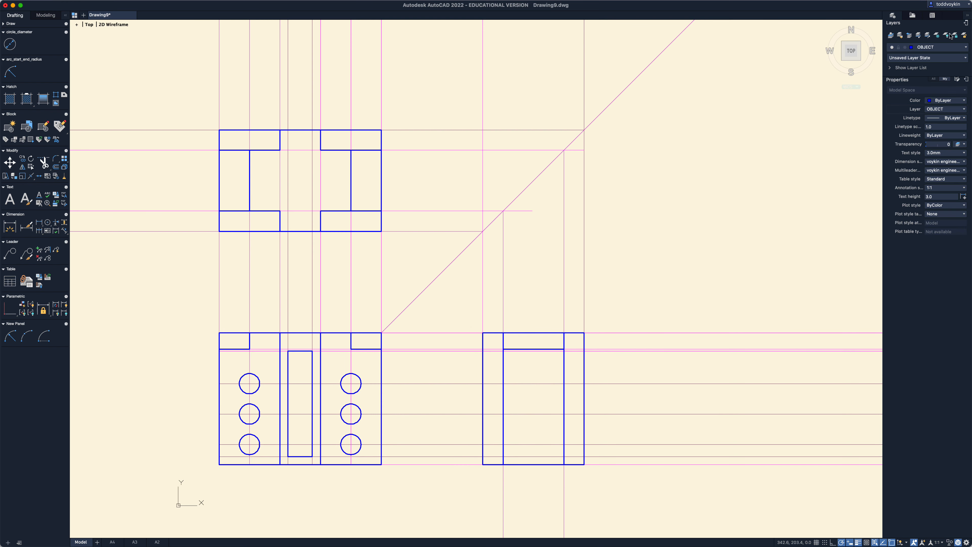
Make HIDDEN the current layer and set its lineweight to 0.35 mm.
left_click(945, 110)
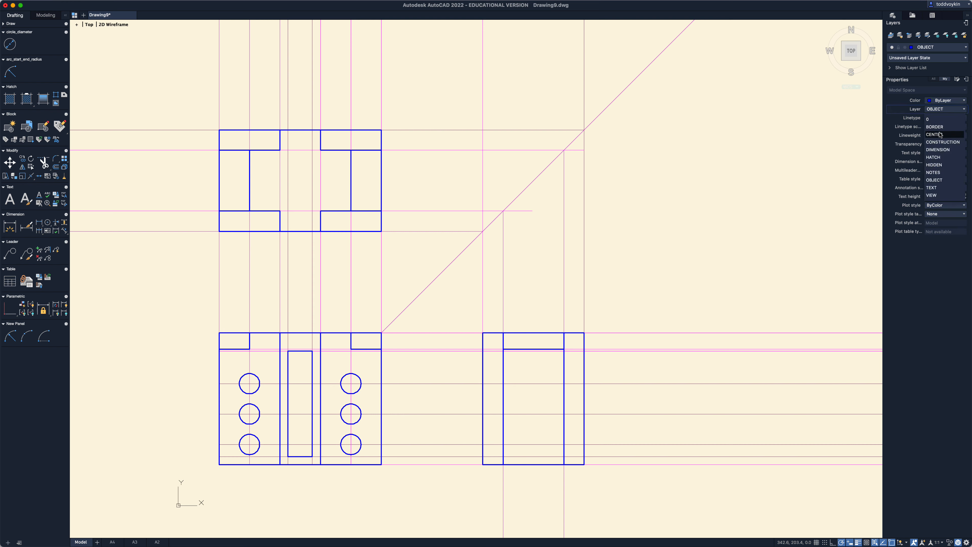
left_click(939, 165)
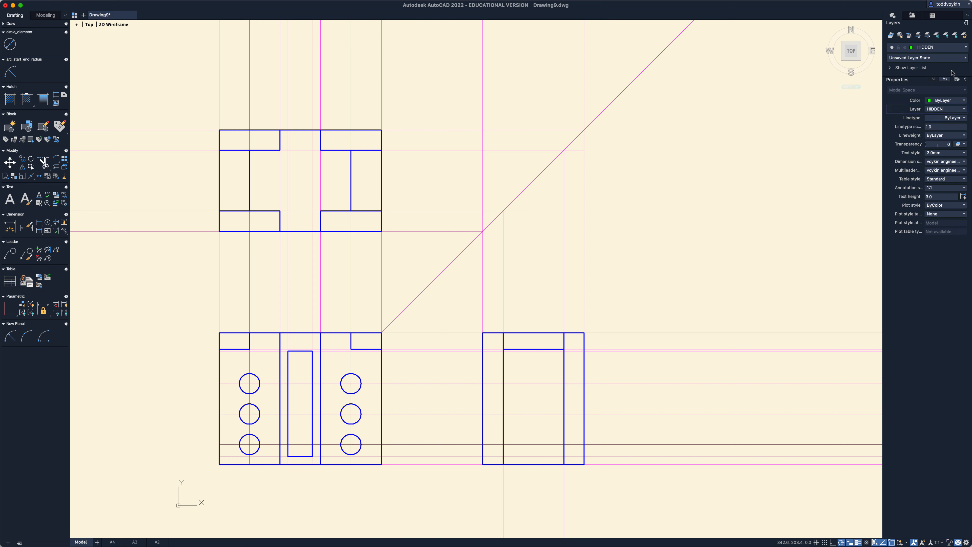
left_click(965, 23)
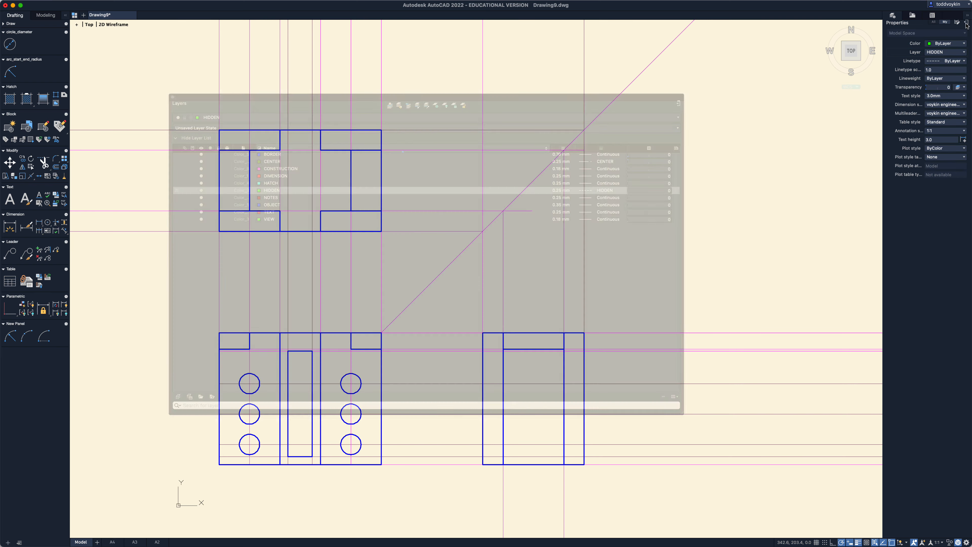
left_click(560, 190)
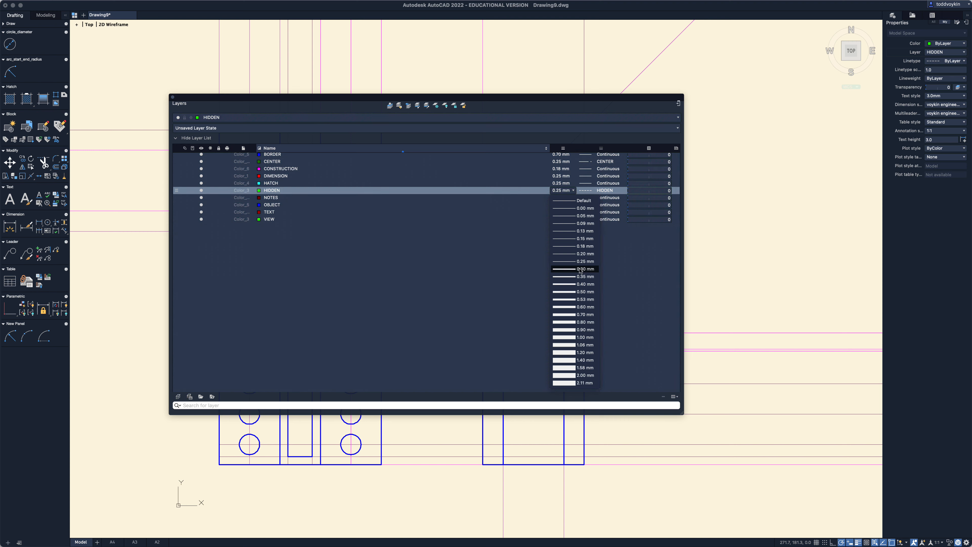
left_click(580, 277)
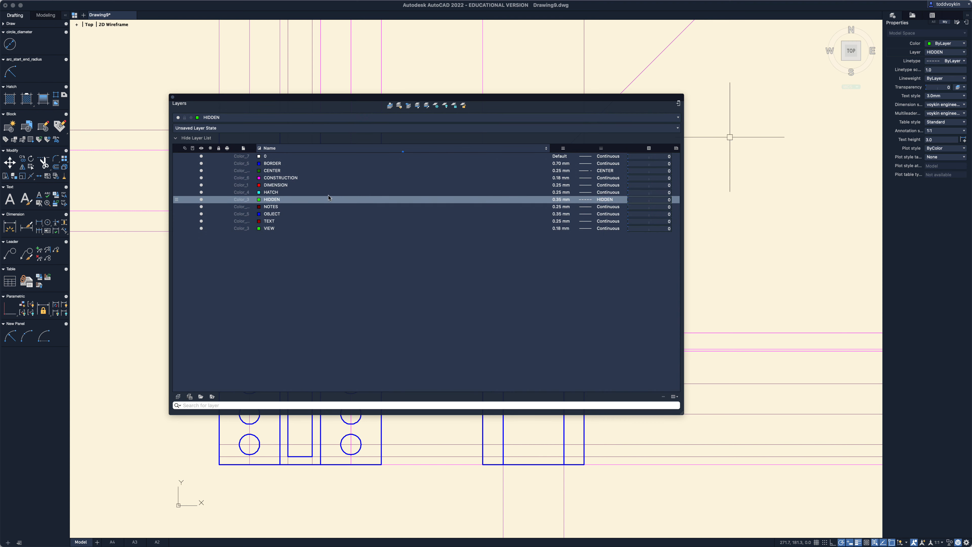
Set the CENTER layer's lineweight to 0.35 mm and collapse the layer manager.
left_click(264, 172)
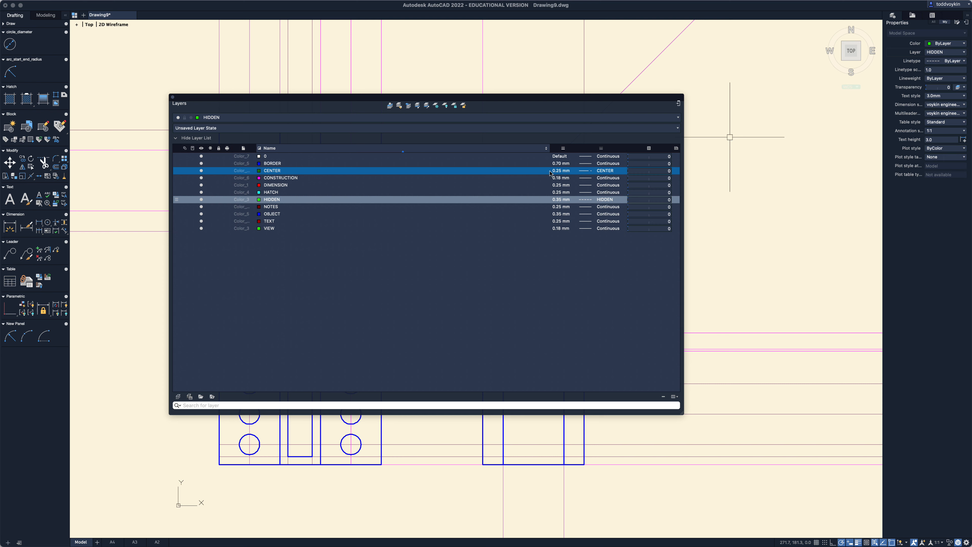
left_click(481, 221)
left_click(431, 176)
left_click(431, 171)
left_click(576, 171)
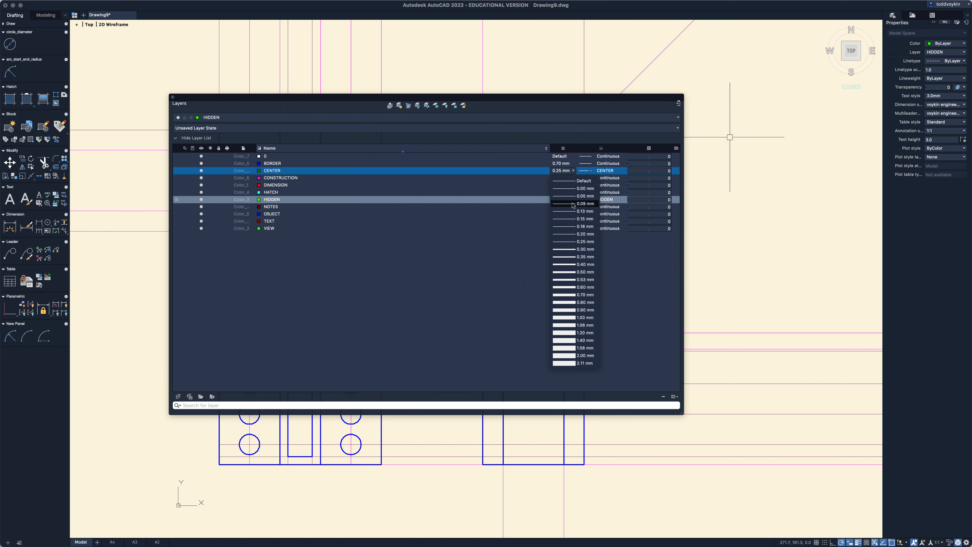
left_click(570, 257)
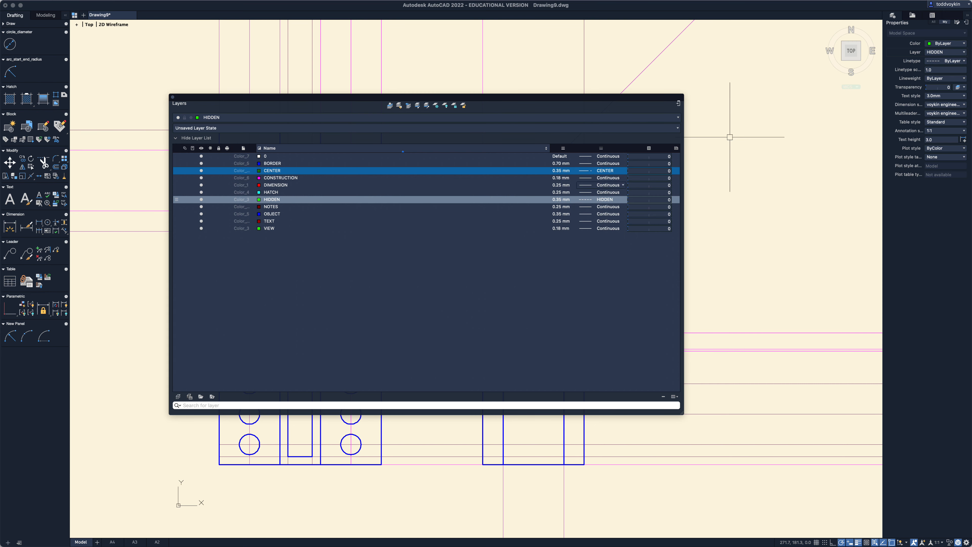
left_click(679, 103)
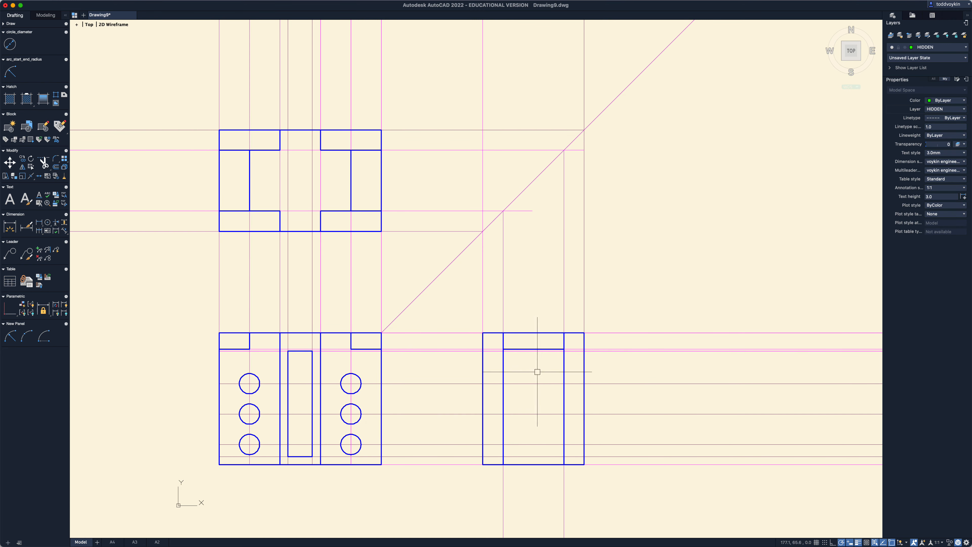
Draw horizontal hidden lines across the full width of the right side view at the slot's bottom and top edges.
right_click(494, 401)
left_click(499, 417)
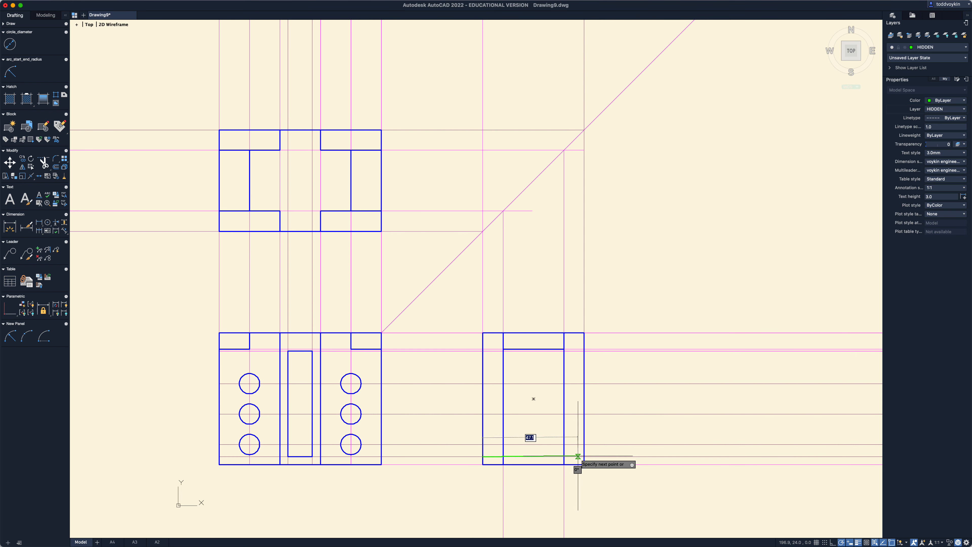
left_click(582, 456)
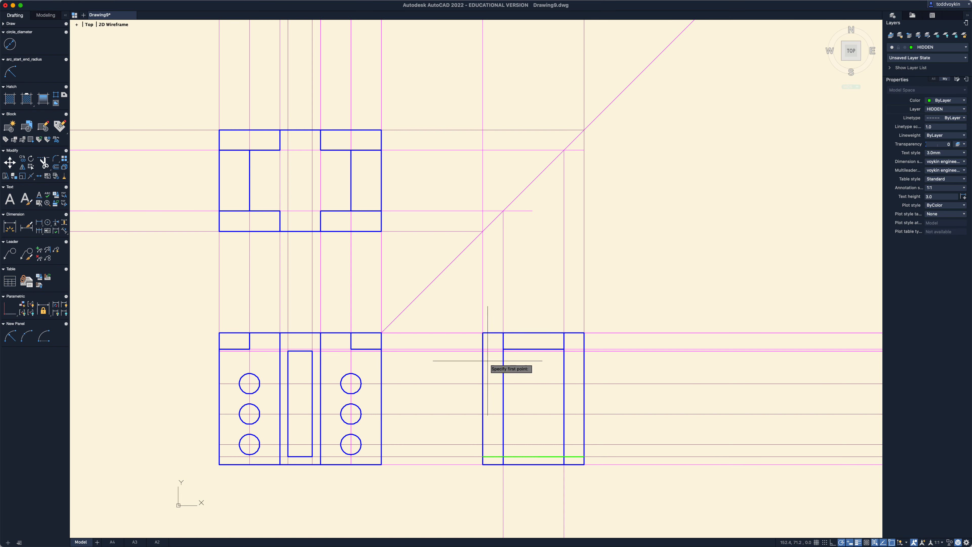
left_click(584, 351)
key("Escape")
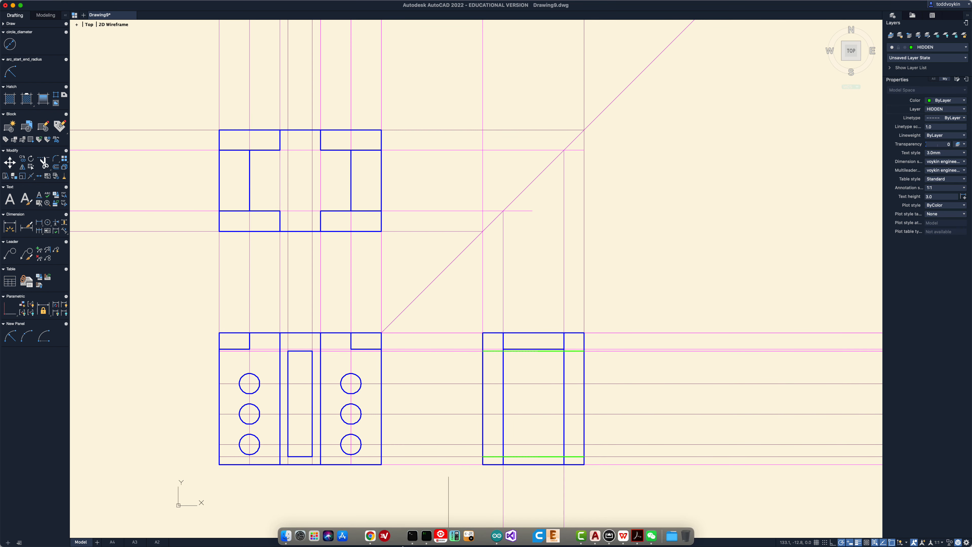
Switch to the SketchUp for Schools model in Chrome, examine the holes' hidden edges from the side, and return to AutoCAD.
right_click(377, 536)
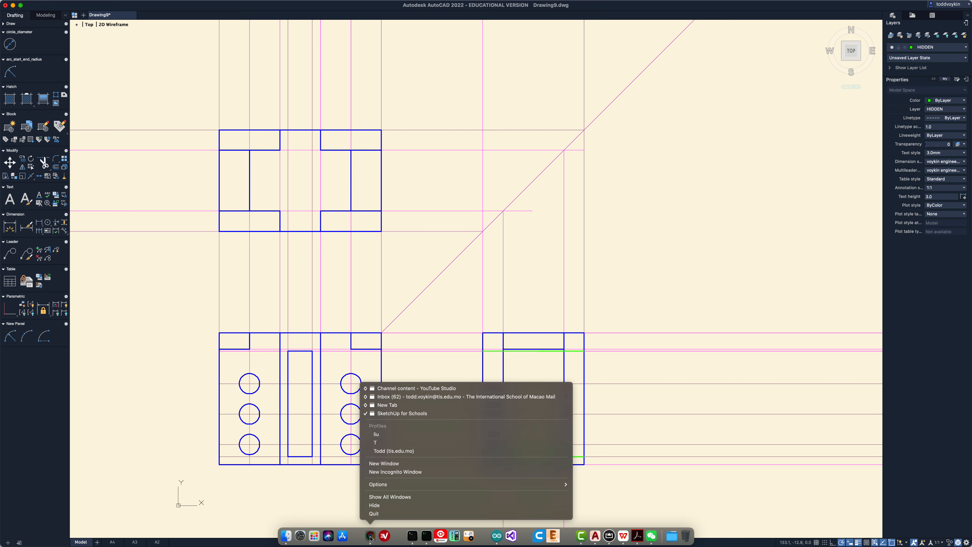
left_click(421, 415)
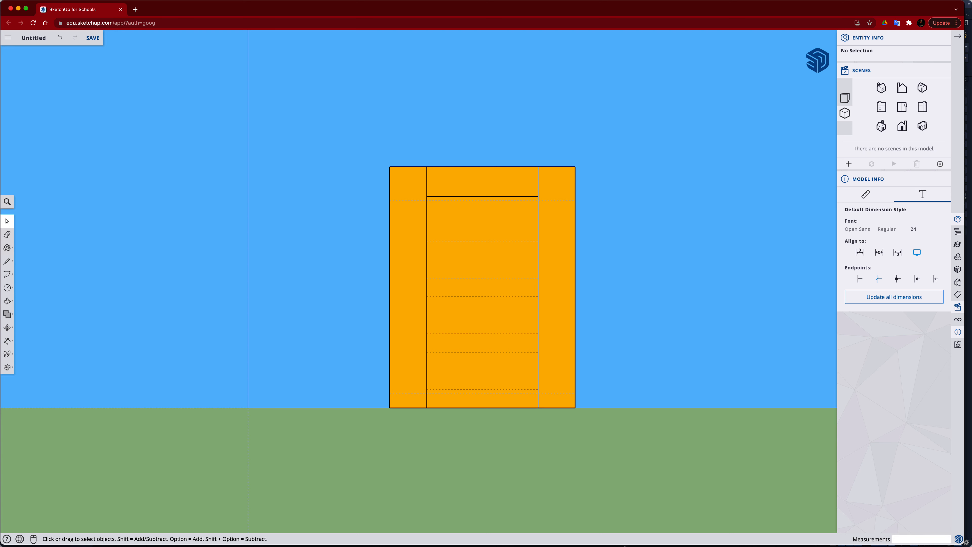
mouse_move(626, 546)
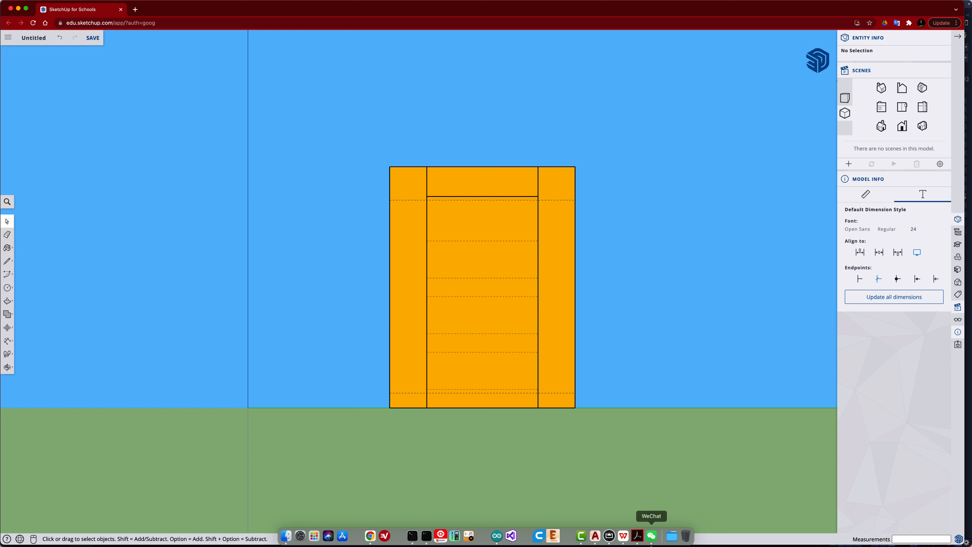
left_click(597, 536)
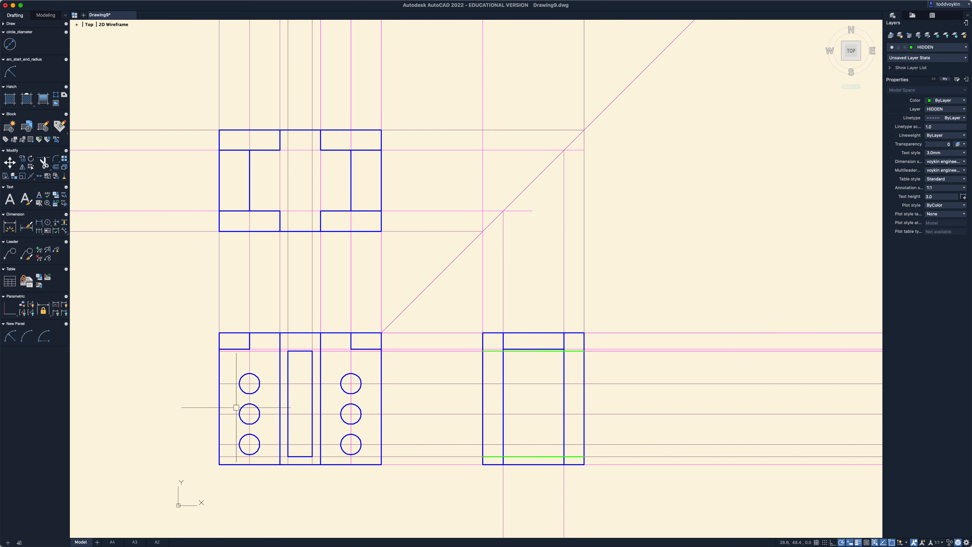
Make CONSTRUCTION the current layer and project horizontal rays to the side view from the top and bottom of the right column's upper hole.
left_click(948, 109)
left_click(948, 135)
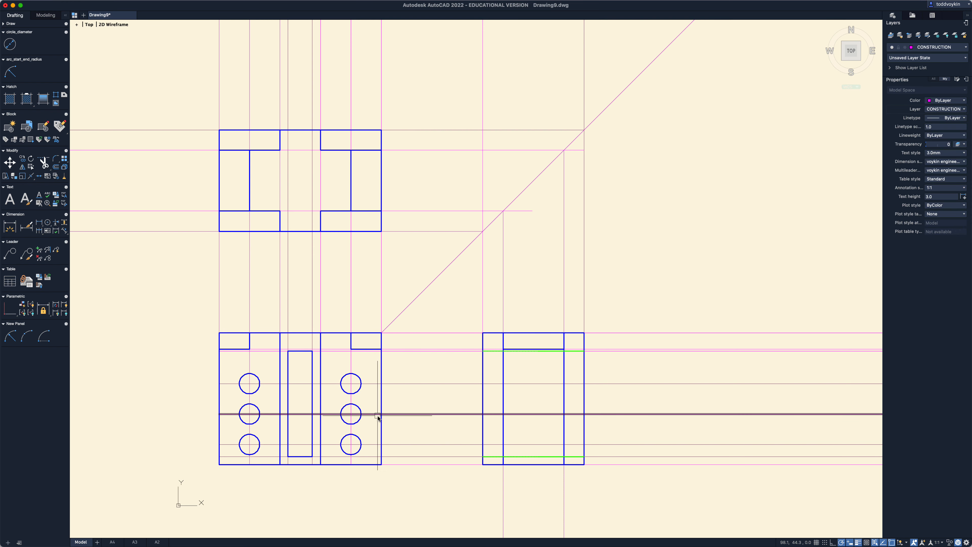
type("ray")
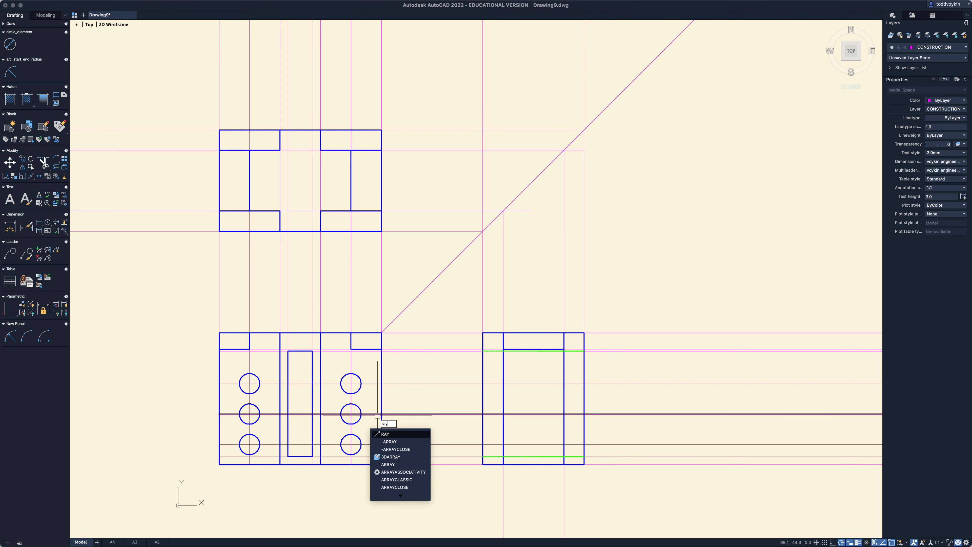
key("Return")
scroll(378, 414, "up", 2)
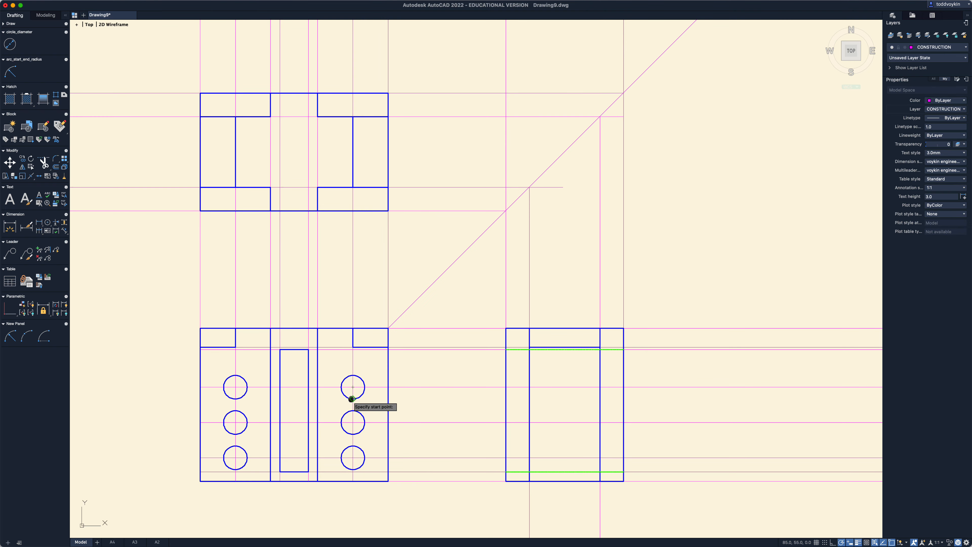
middle_click_drag(353, 398, 365, 368)
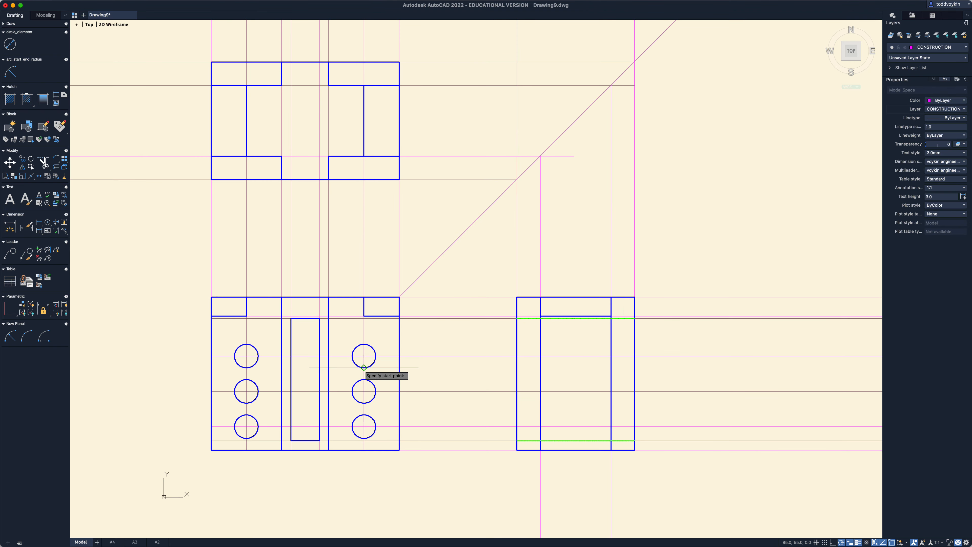
left_click(364, 344)
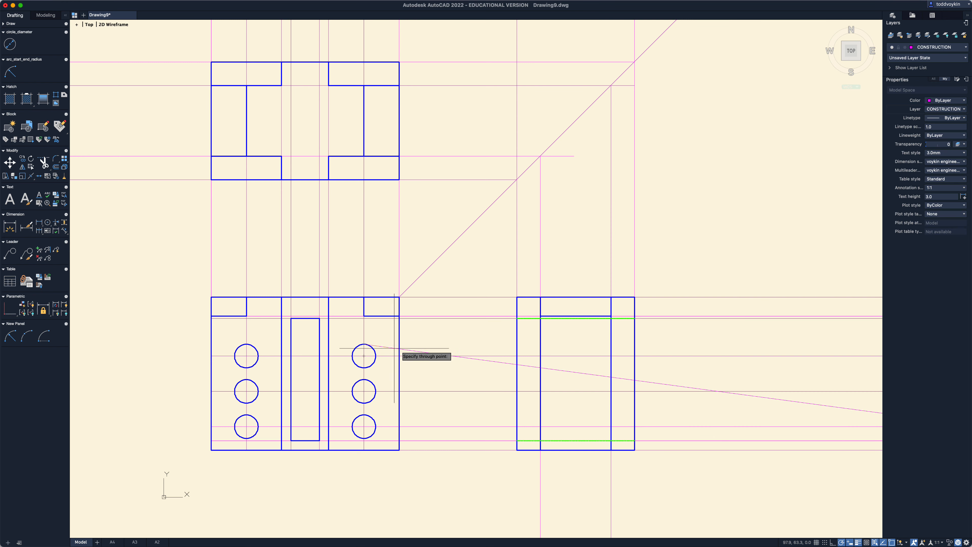
left_click(429, 344)
key("Return")
key("Return")
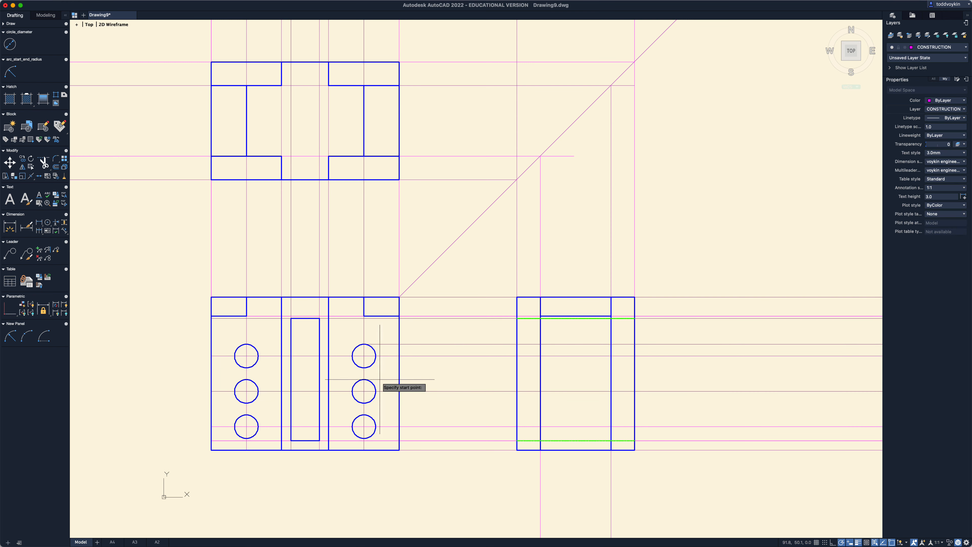
left_click(365, 368)
left_click(423, 368)
key("Return")
Project horizontal construction rays to the side view from the top and bottom of the right column's middle hole.
key("Return")
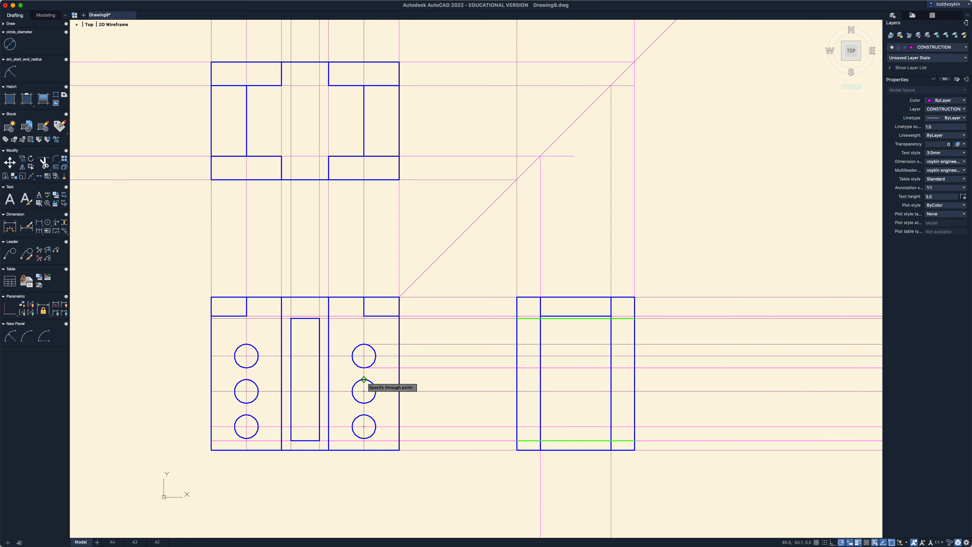
left_click(420, 379)
key("Return")
key("Return")
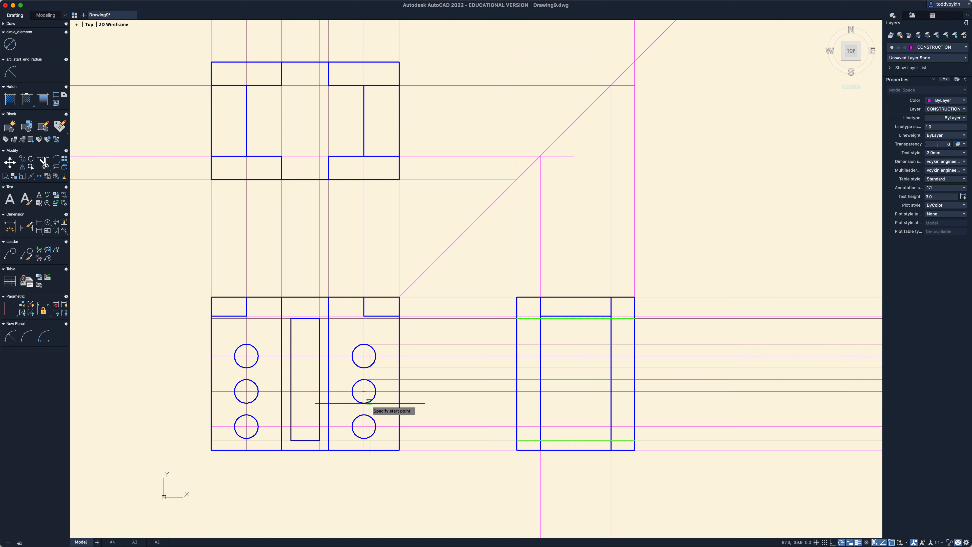
left_click(363, 403)
left_click(410, 403)
key("Return")
Project a horizontal construction ray to the side view from the top of the right column's lowest hole.
key("Return")
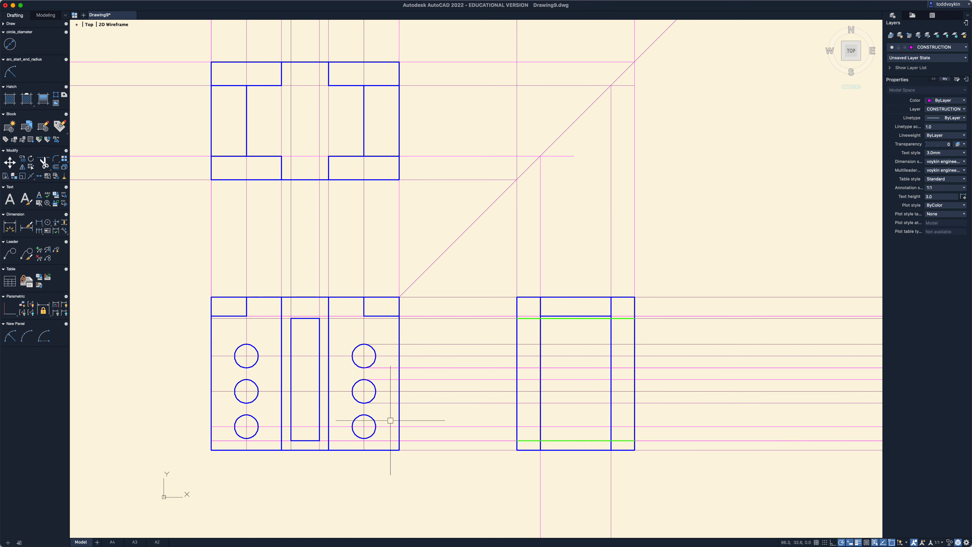
left_click(361, 415)
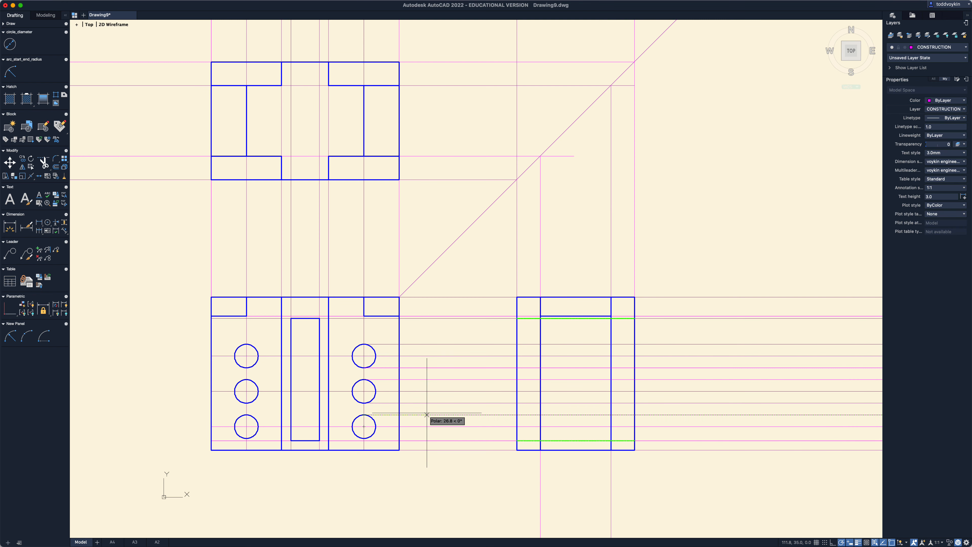
left_click(424, 415)
key("Return")
key("Return")
left_click(363, 438)
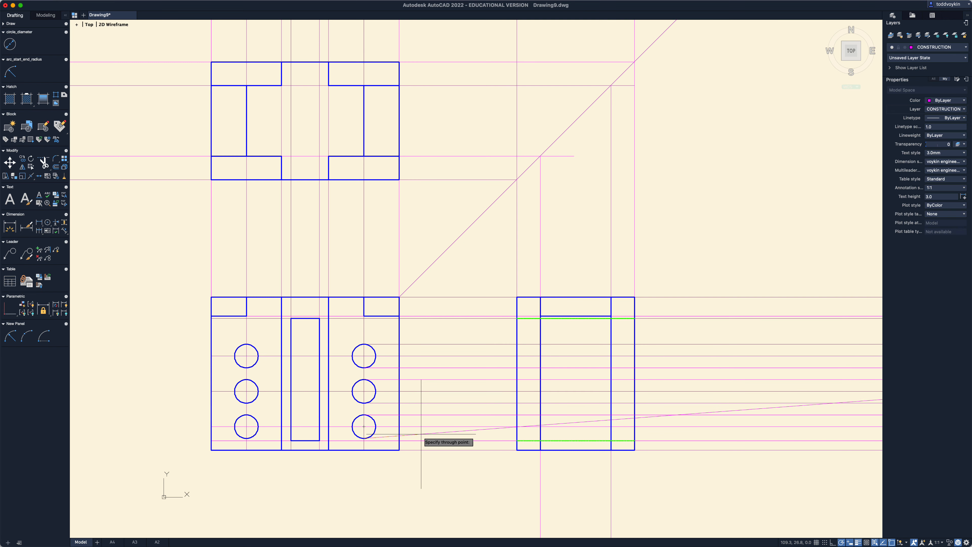
left_click(423, 441)
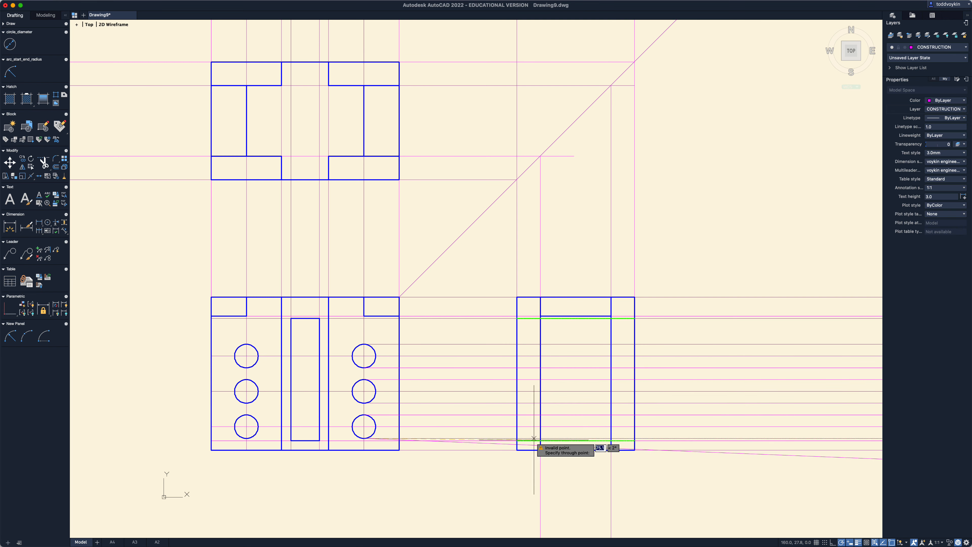
key("Return")
key("super+z")
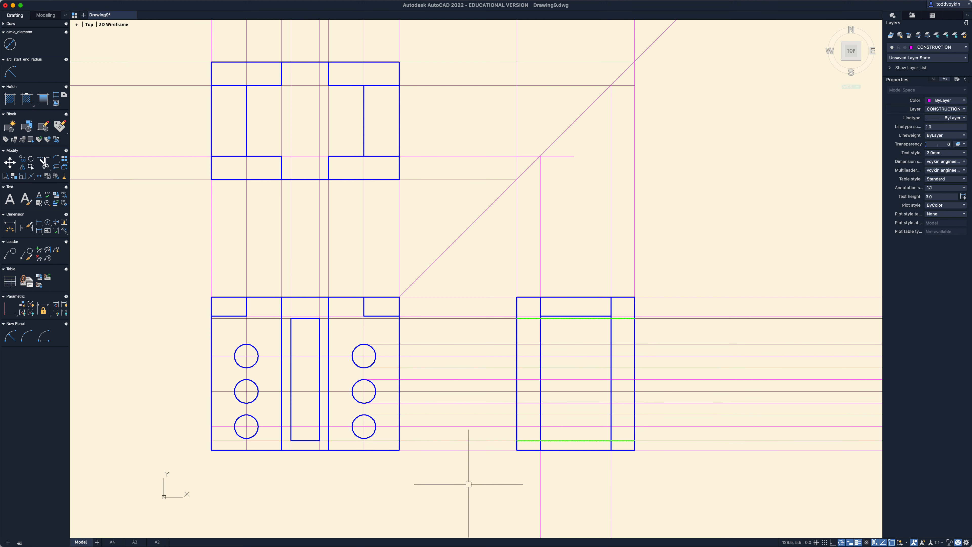
Project a horizontal construction ray to the side view from the bottom of the right column's lowest hole.
type("ray")
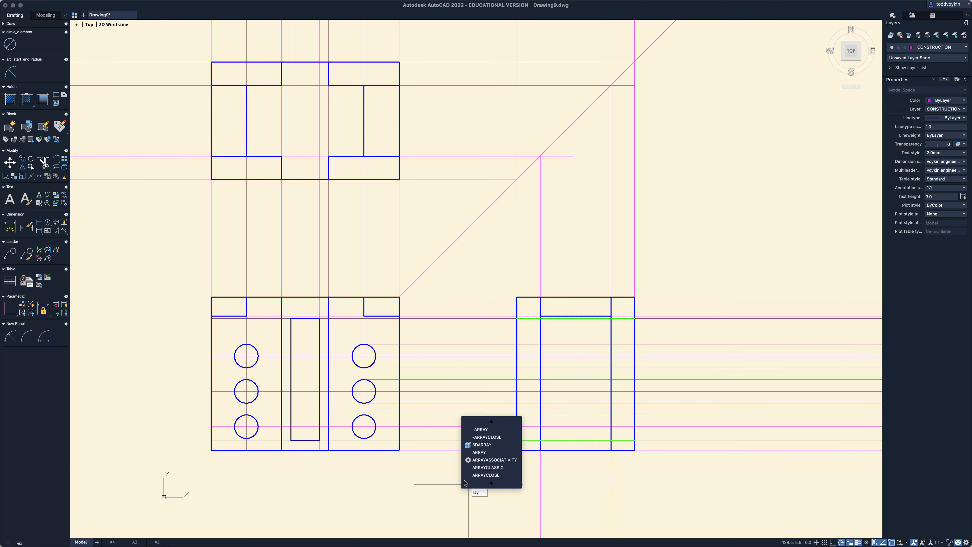
key("Return")
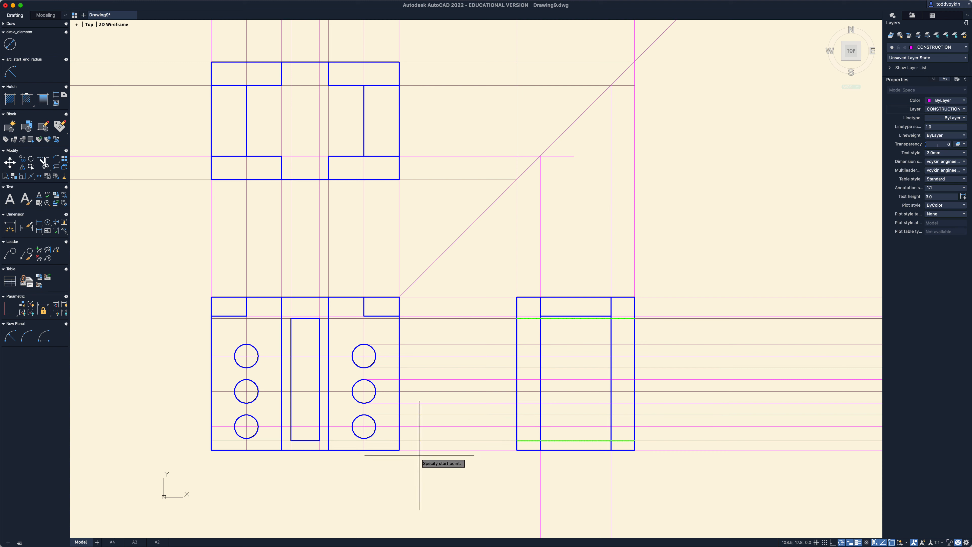
left_click(364, 438)
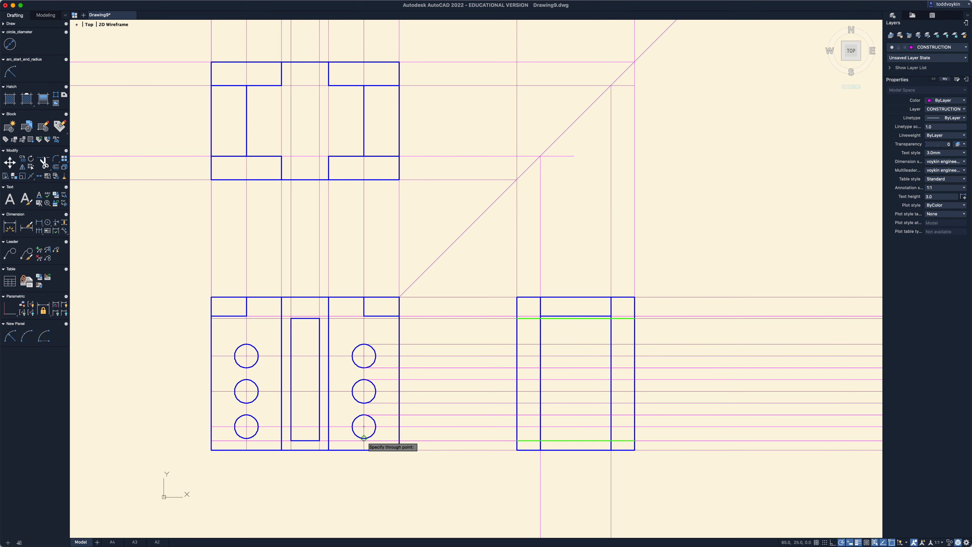
left_click(426, 436)
key("Escape")
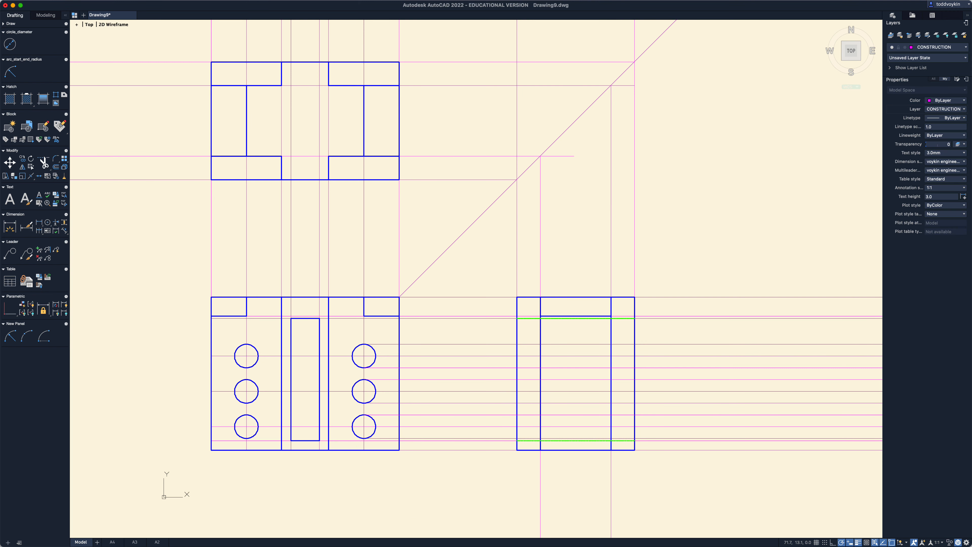
Project vertical construction rays up through the top view from both sides of the right column's lowest hole.
key("Return")
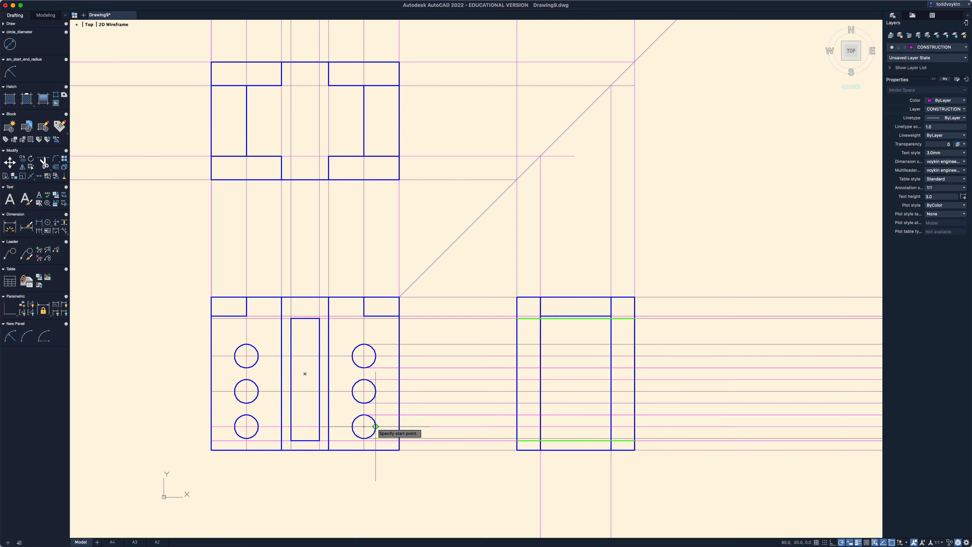
left_click(375, 283)
key("Escape")
key("Return")
left_click(351, 426)
left_click(354, 265)
key("Escape")
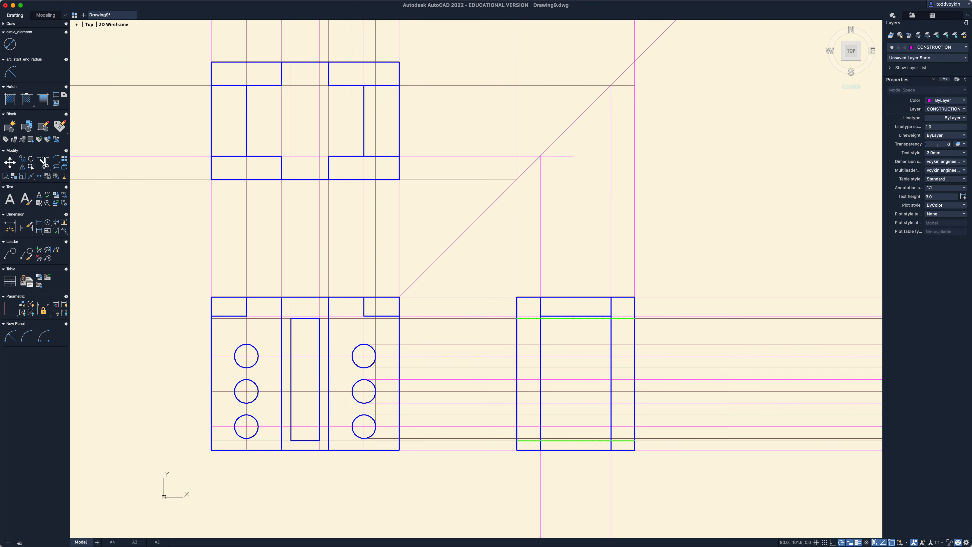
Project vertical construction rays up through the top view from both sides of the left column's lowest hole.
key("Return")
left_click(258, 427)
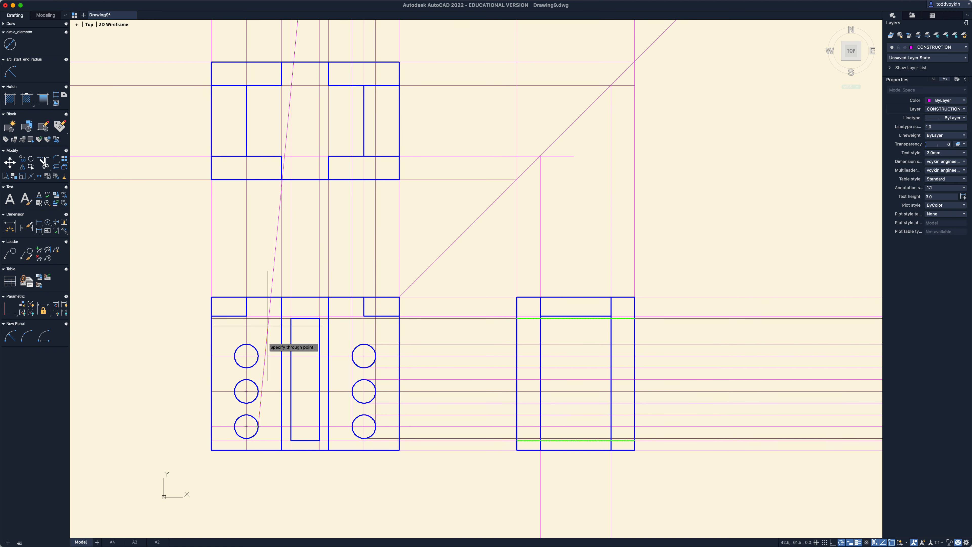
left_click(257, 280)
key("Escape")
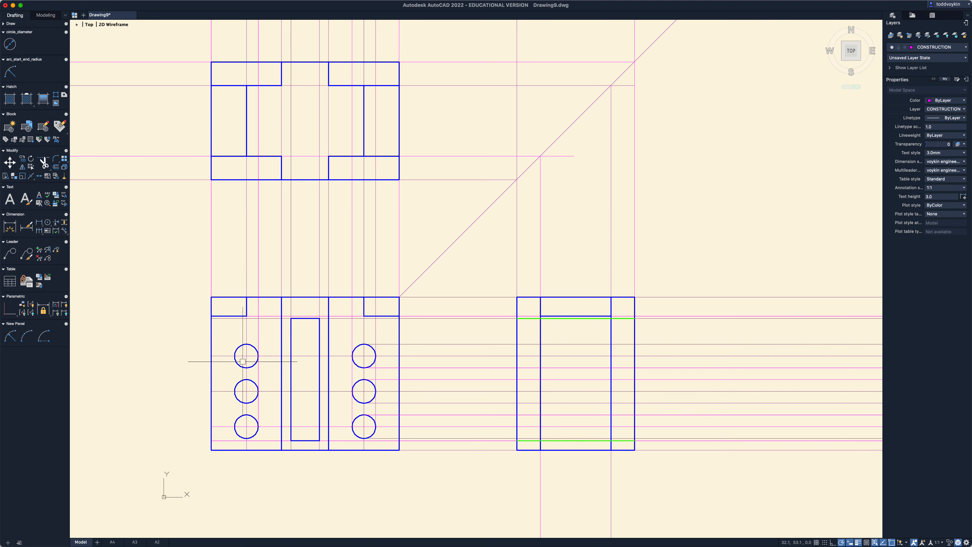
key("Return")
left_click(235, 426)
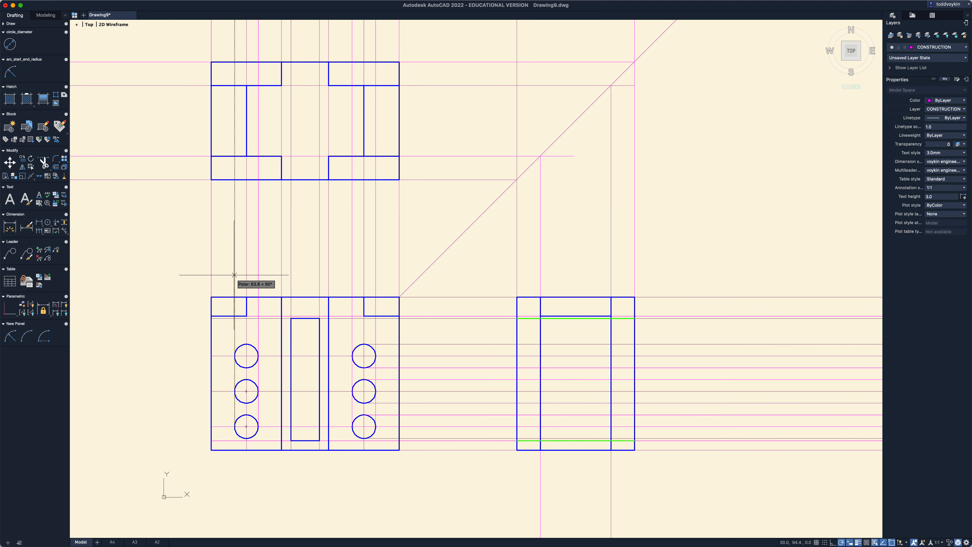
left_click(317, 252)
key("Escape")
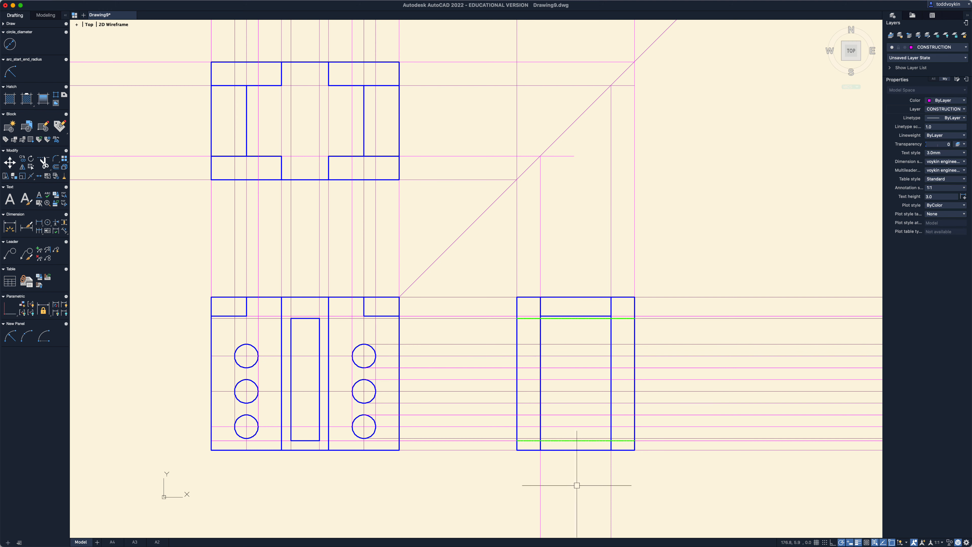
Examine the construction rays running to the side view from the tops and bottoms of the right column's three holes.
left_click(445, 426)
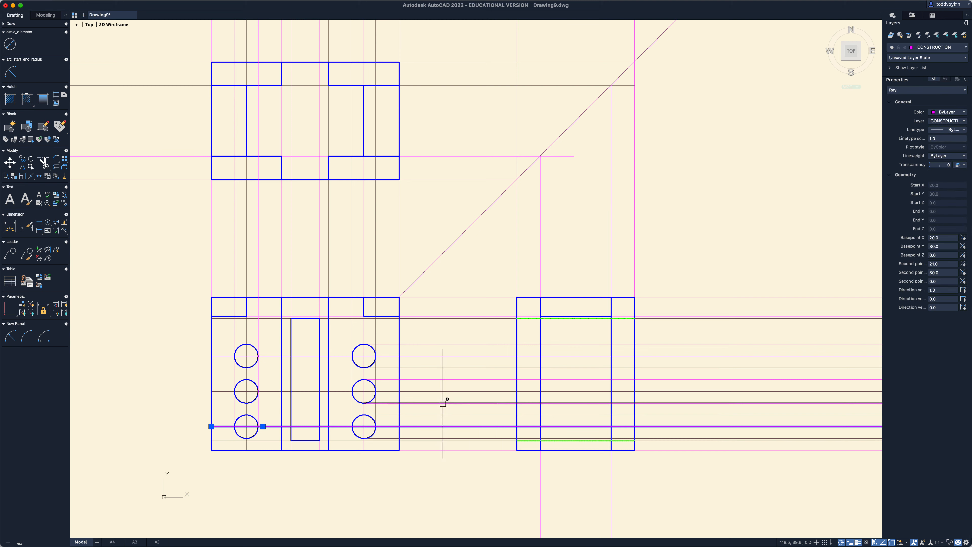
key("Escape")
left_click(446, 437)
left_click(448, 415)
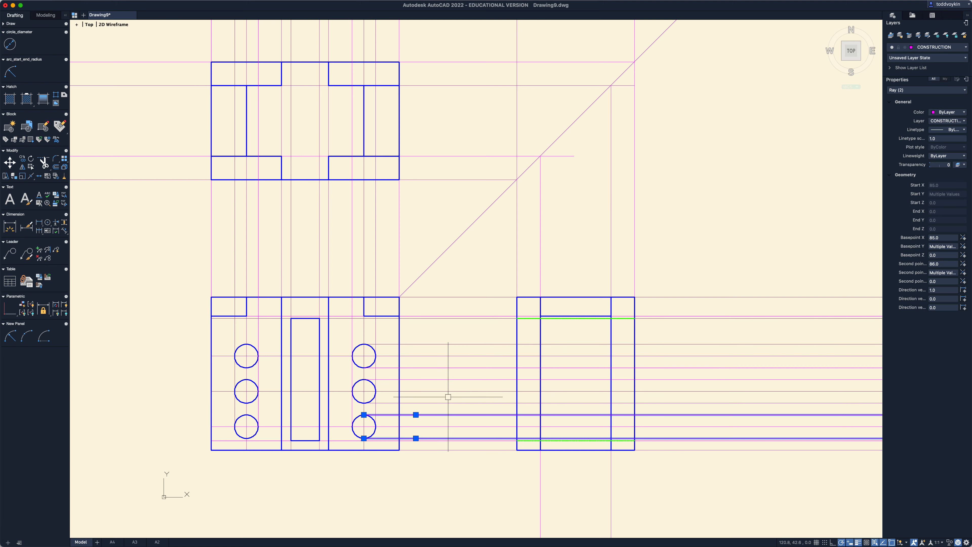
left_click(448, 403)
left_click(449, 379)
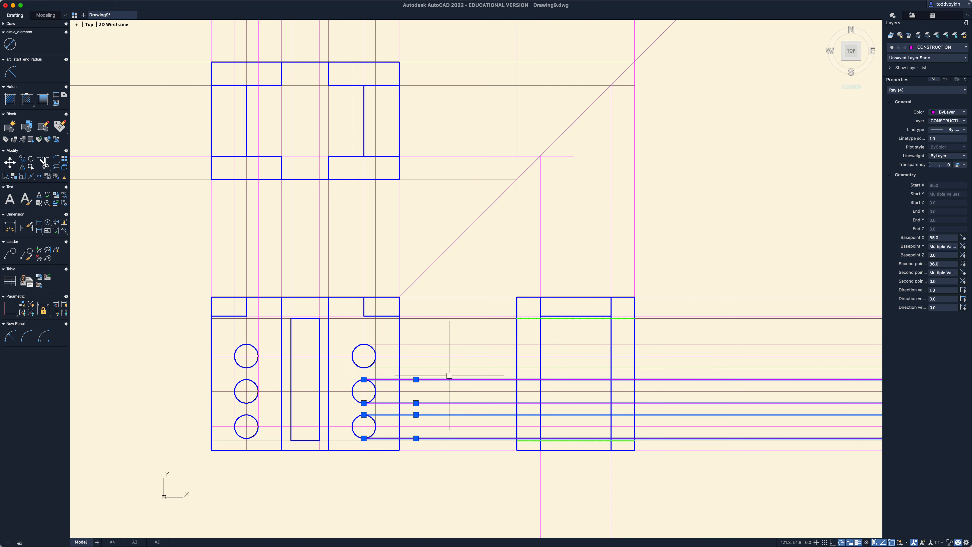
left_click(449, 367)
left_click(452, 344)
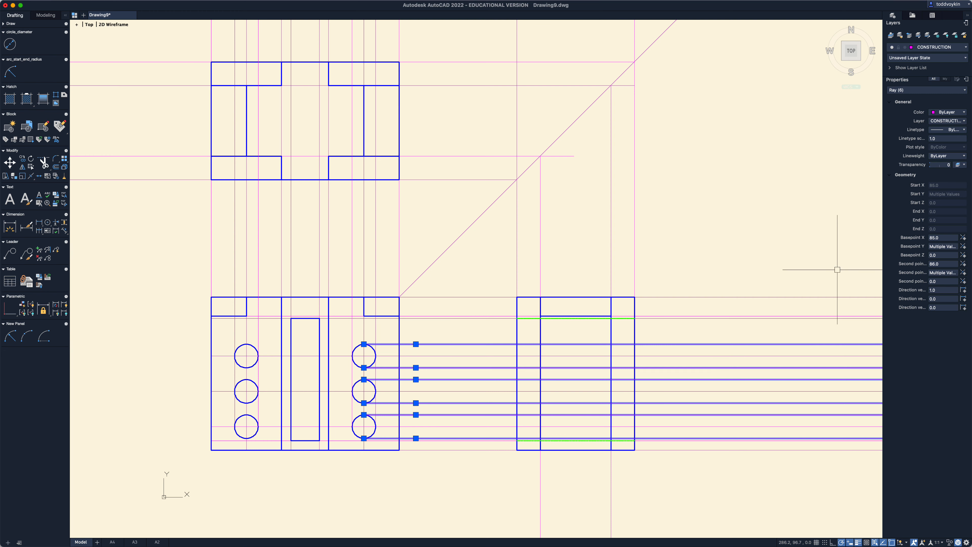
key("Escape")
Make HIDDEN the current layer and draw the lowest hole's bottom edge between the side view's two inner vertical edges.
left_click(942, 120)
left_click(839, 141)
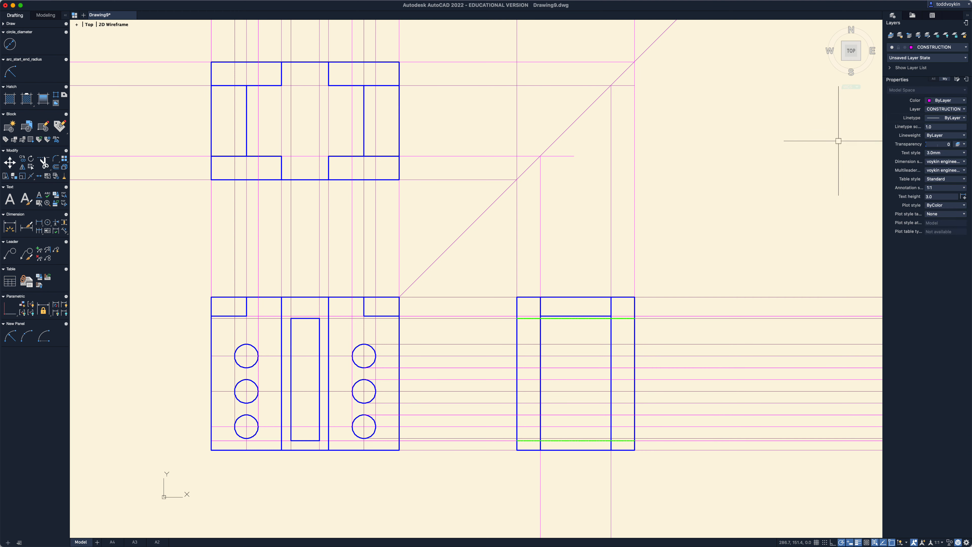
left_click(948, 109)
left_click(941, 162)
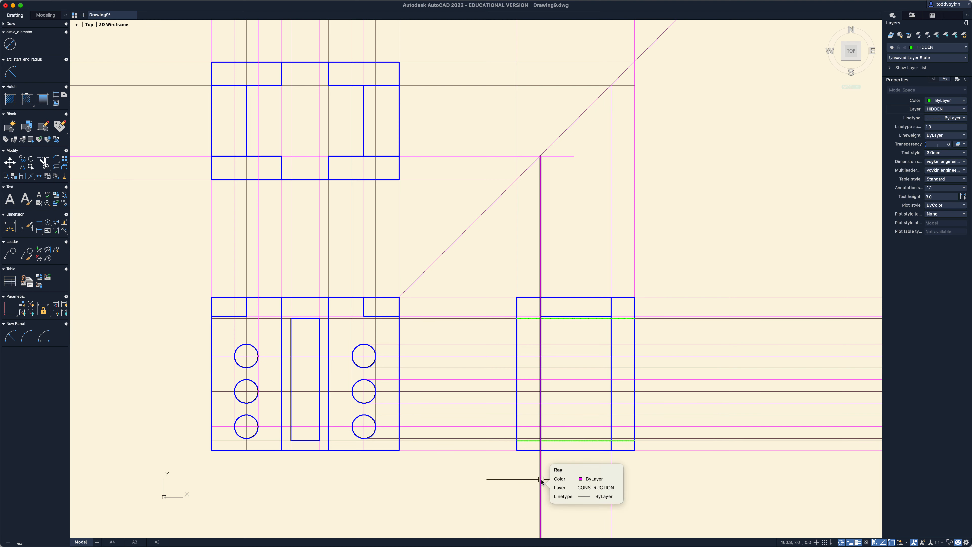
type("l")
key("Return")
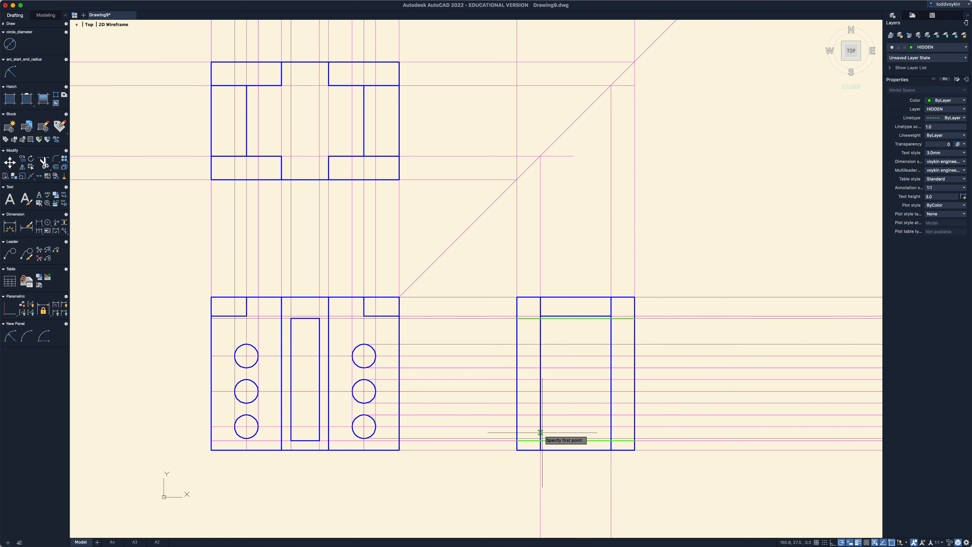
left_click(540, 439)
scroll(542, 435, "up", 3)
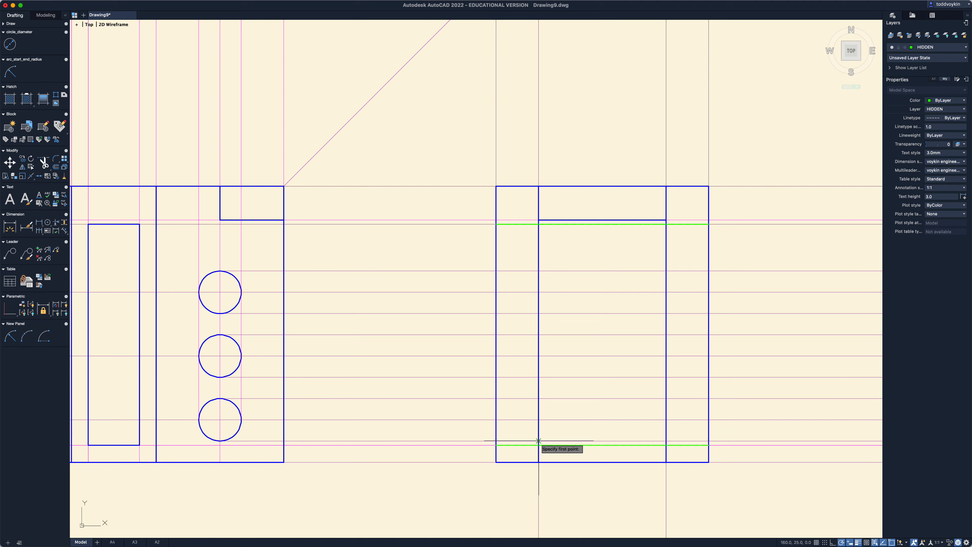
left_click(666, 441)
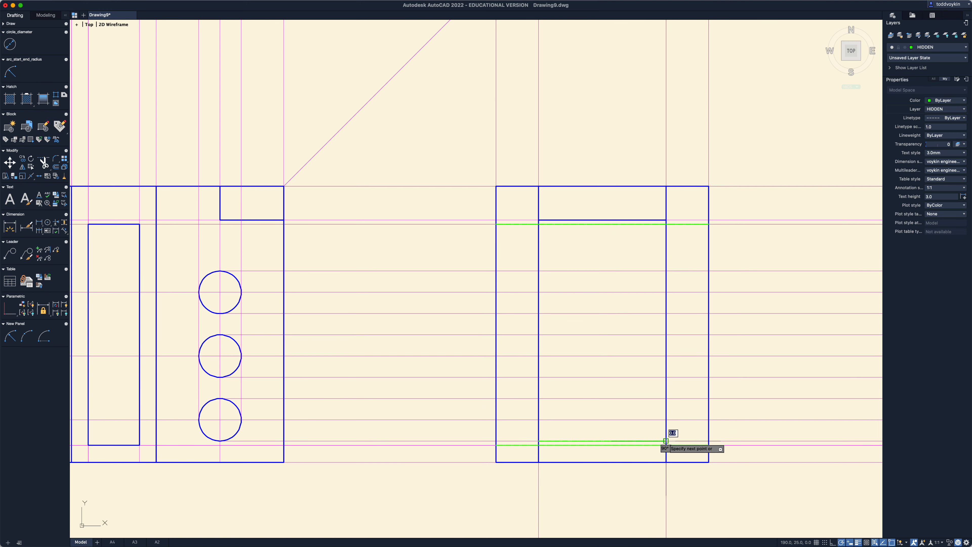
key("Escape")
Draw the hidden line for the lowest hole's top edge between the side view's inner vertical edges.
key("Return")
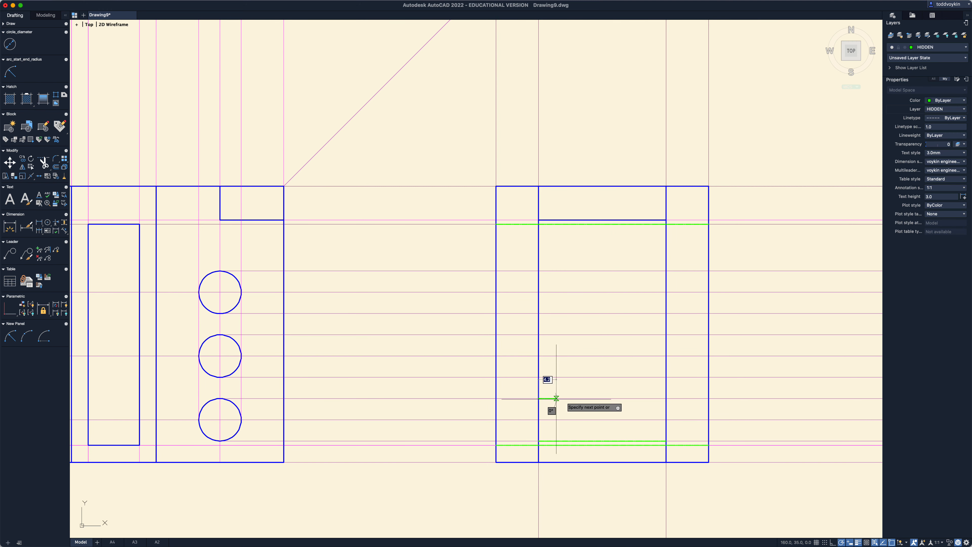
left_click(539, 399)
left_click(667, 399)
key("Escape")
Draw hidden lines for the middle hole's bottom and top edges between the side view's inner vertical edges.
key("Return")
left_click(540, 378)
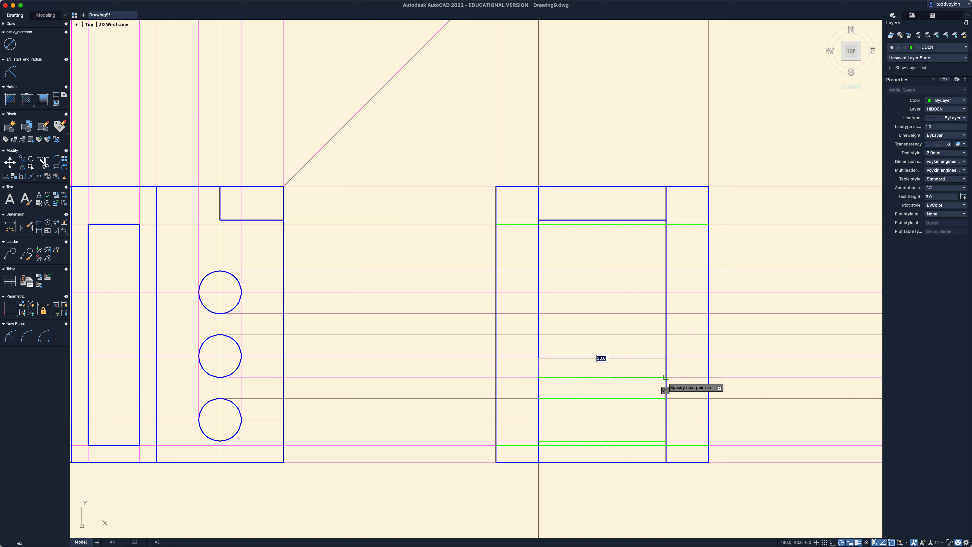
left_click(666, 377)
key("Escape")
key("Return")
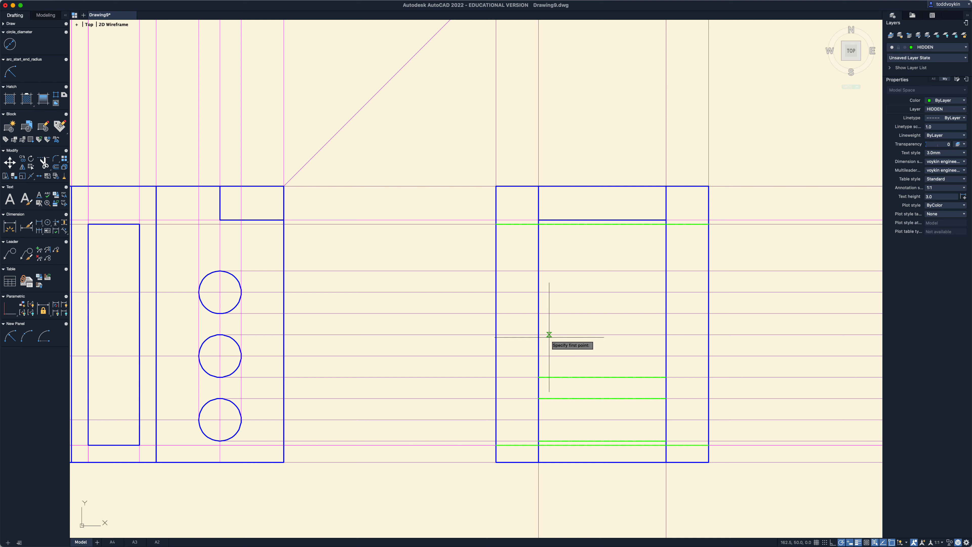
left_click(538, 335)
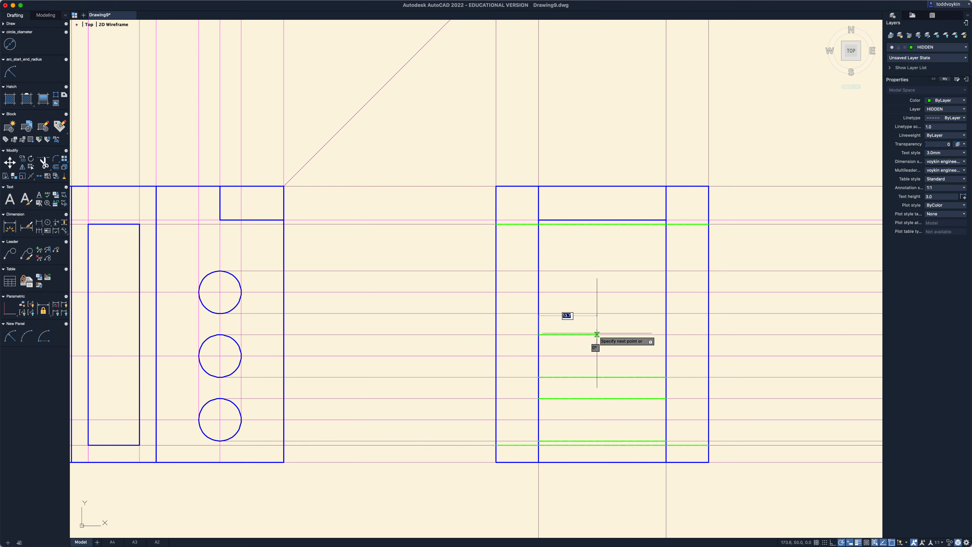
left_click(666, 334)
key("Escape")
Draw hidden lines for the highest hole's bottom and top edges between the side view's inner vertical edges.
key("Return")
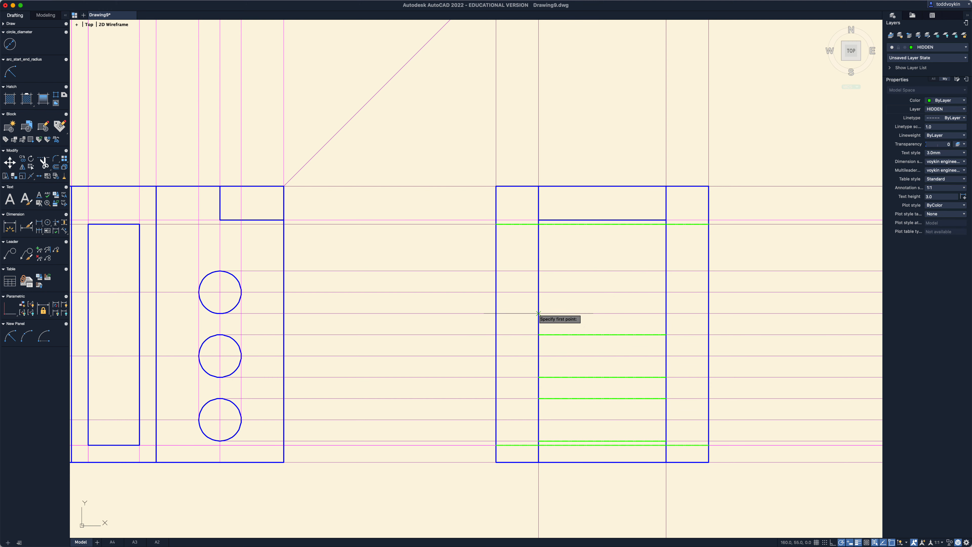
left_click(538, 314)
left_click(666, 313)
key("Escape")
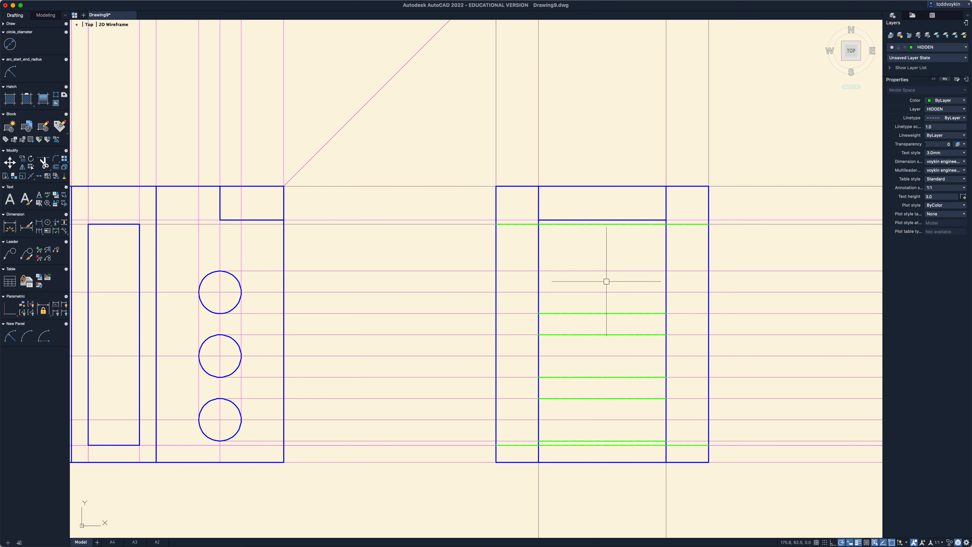
key("Return")
left_click(539, 271)
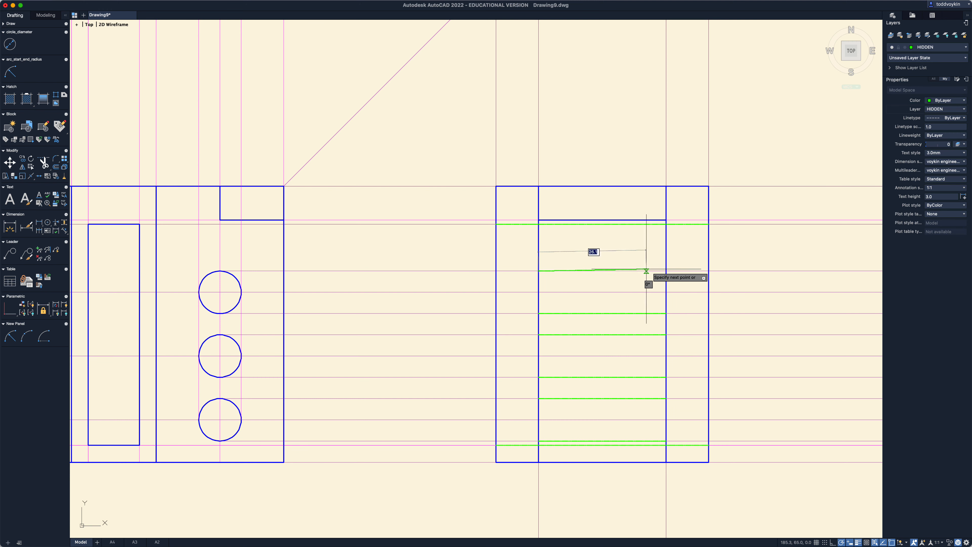
left_click(667, 271)
key("Escape")
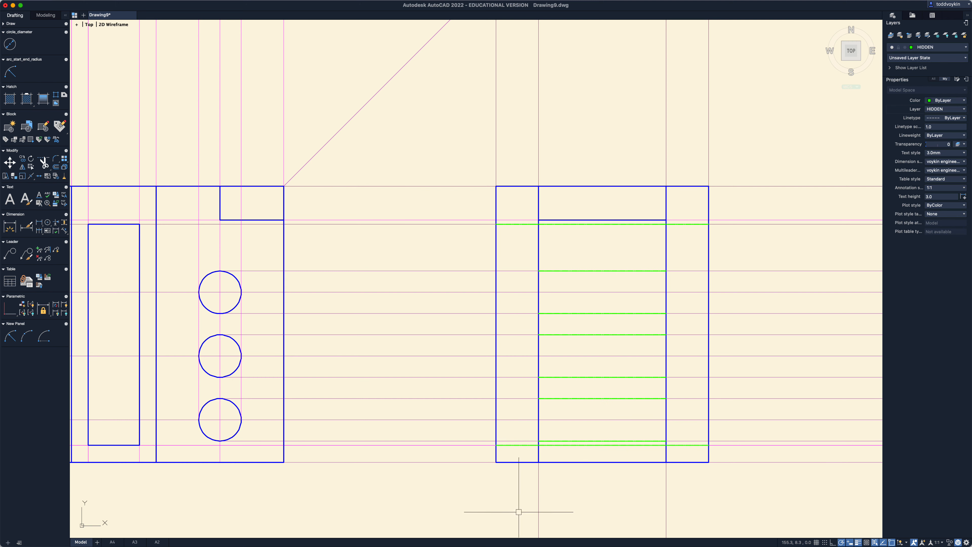
Switch to SketchUp, examine the hidden edges in the model's top view, and return to AutoCAD.
right_click(372, 536)
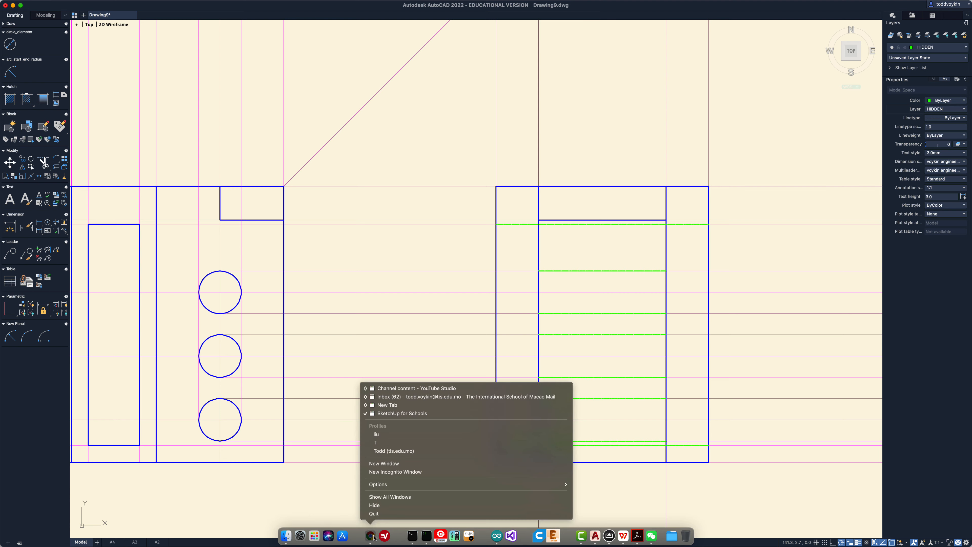
left_click(411, 414)
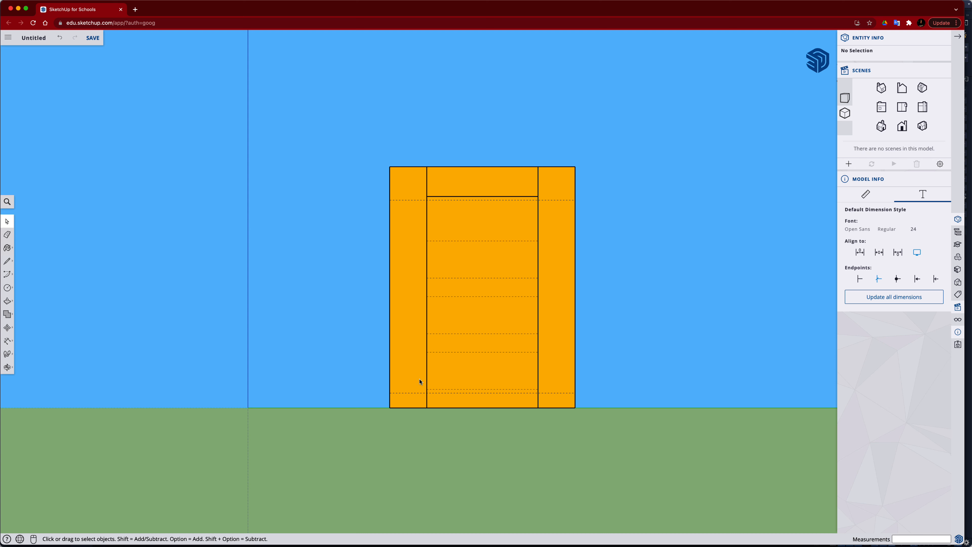
left_click(901, 109)
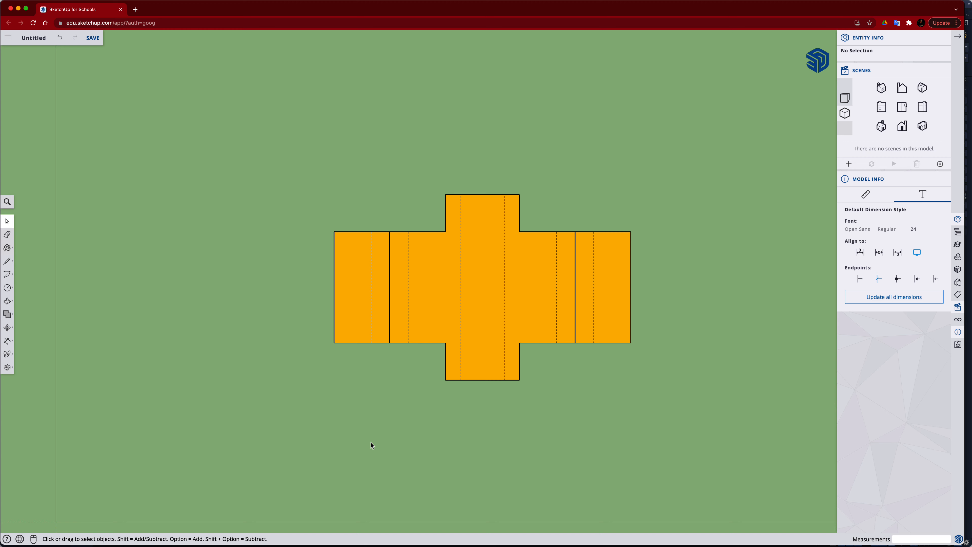
left_click(597, 537)
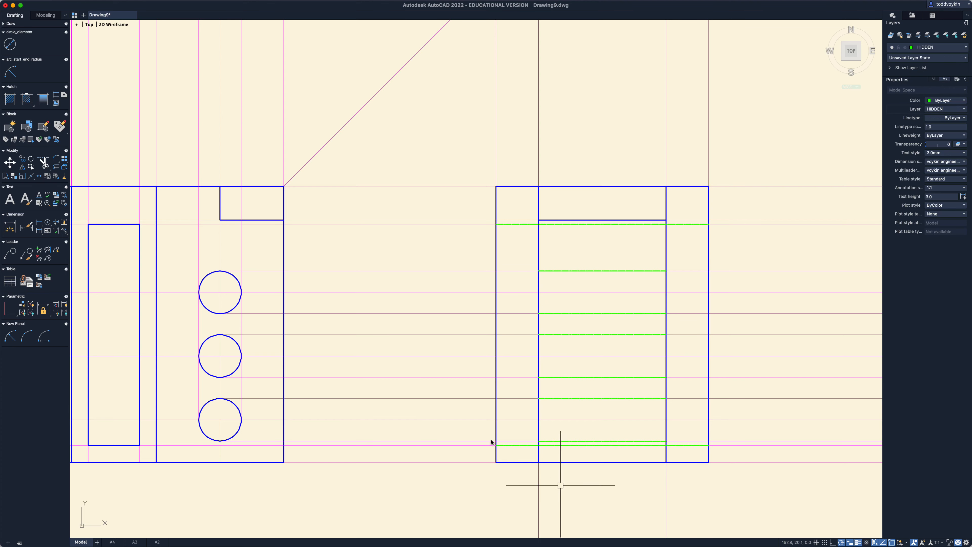
Draw vertical hidden lines across the full depth of the top view for both sides of the rectangular slot.
middle_click_drag(348, 307, 581, 434)
scroll(581, 434, "down", 2)
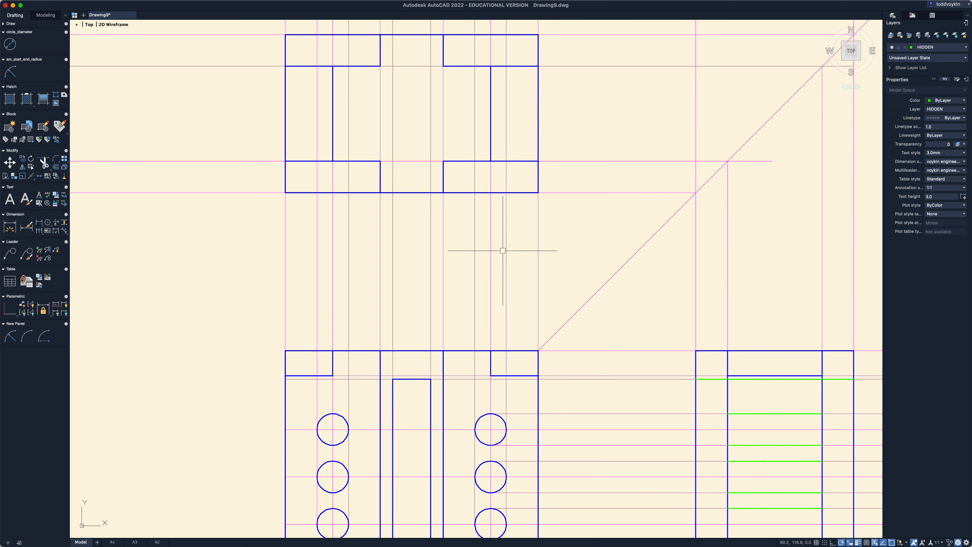
type("l")
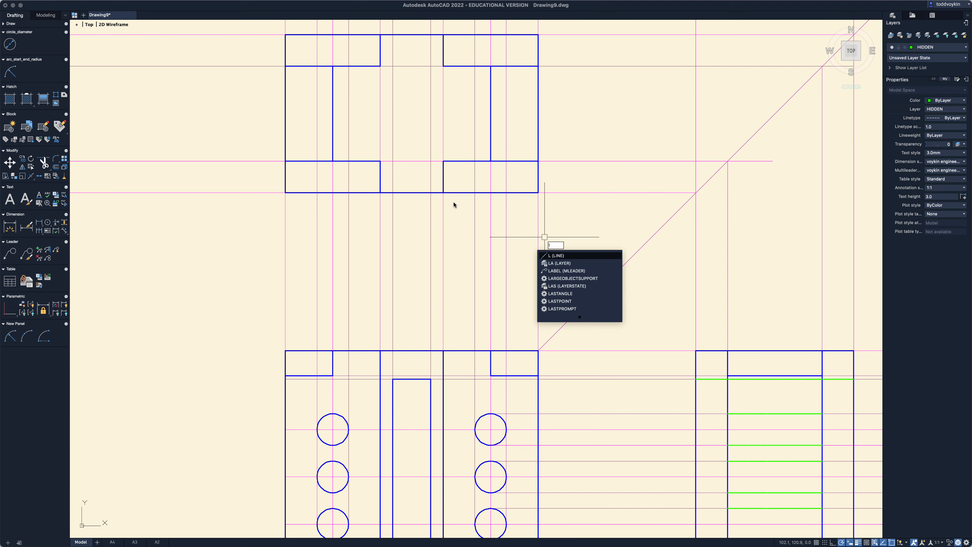
key("Return")
left_click(431, 192)
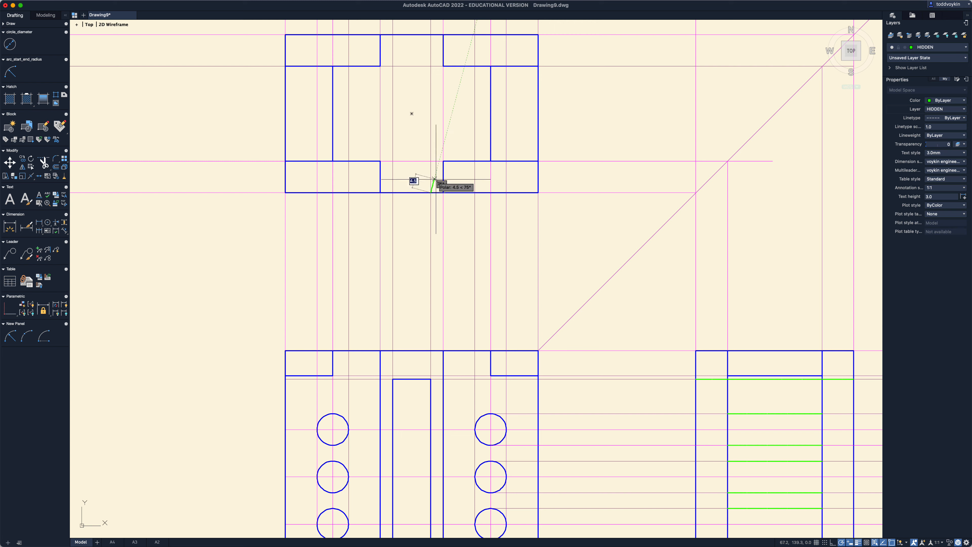
left_click(431, 35)
key("Return")
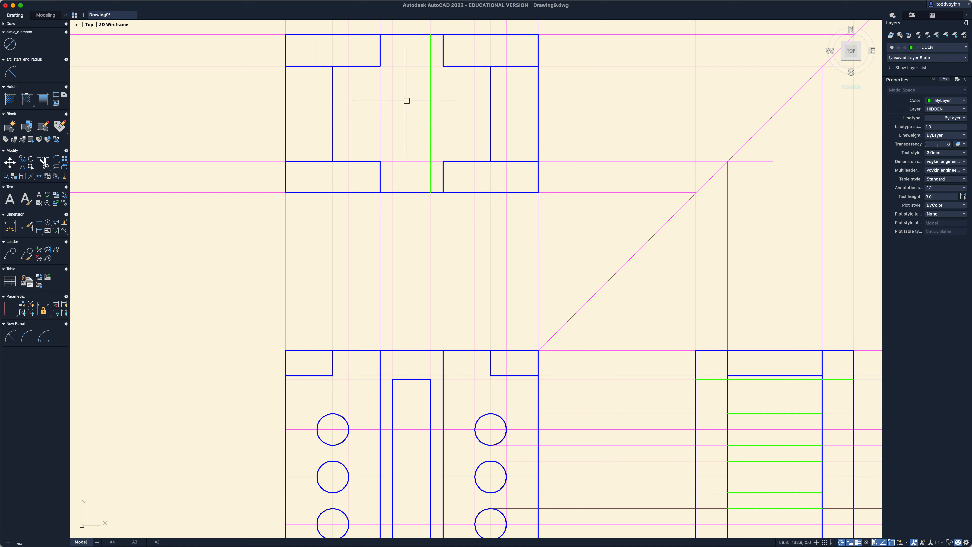
key("Return")
left_click(393, 193)
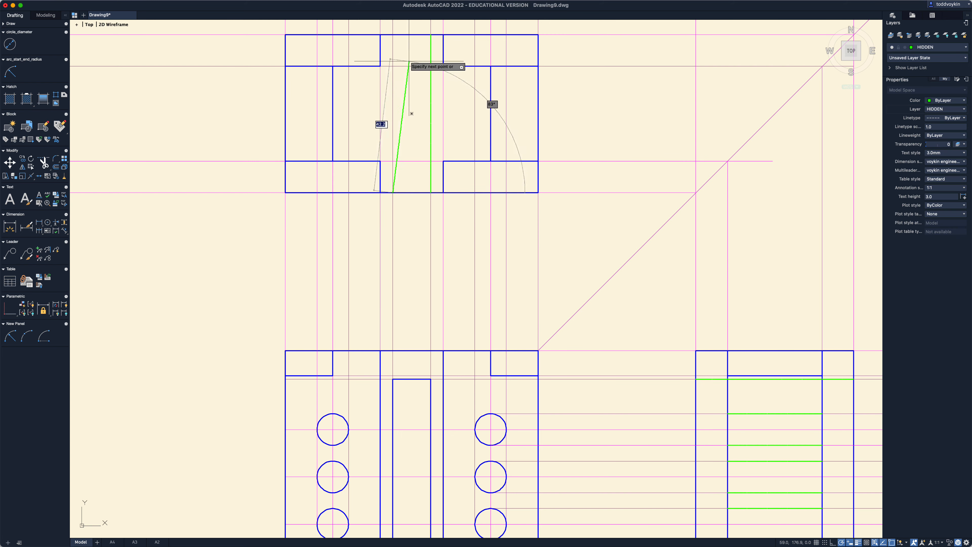
left_click(393, 35)
key("Return")
key("Return")
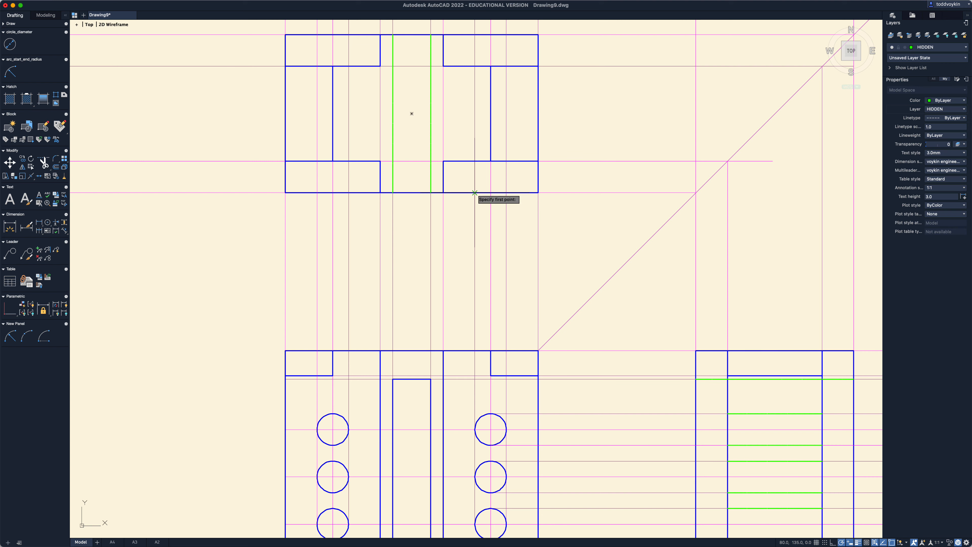
left_click(474, 193)
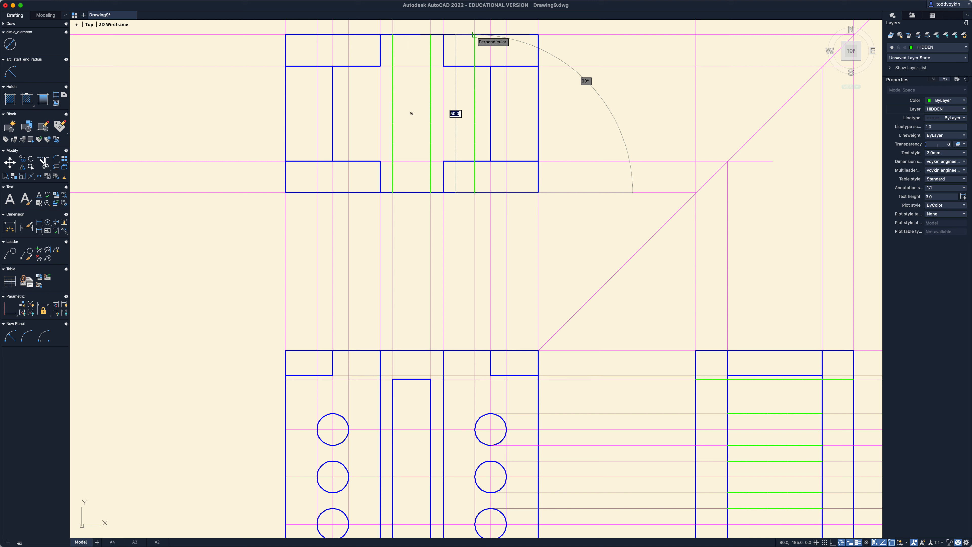
key("Escape")
Draw hidden lines for both sides of the right column's holes between the top view's two inner horizontal edges.
key("Return")
left_click(475, 162)
left_click(475, 66)
key("Return")
key("Return")
left_click(507, 161)
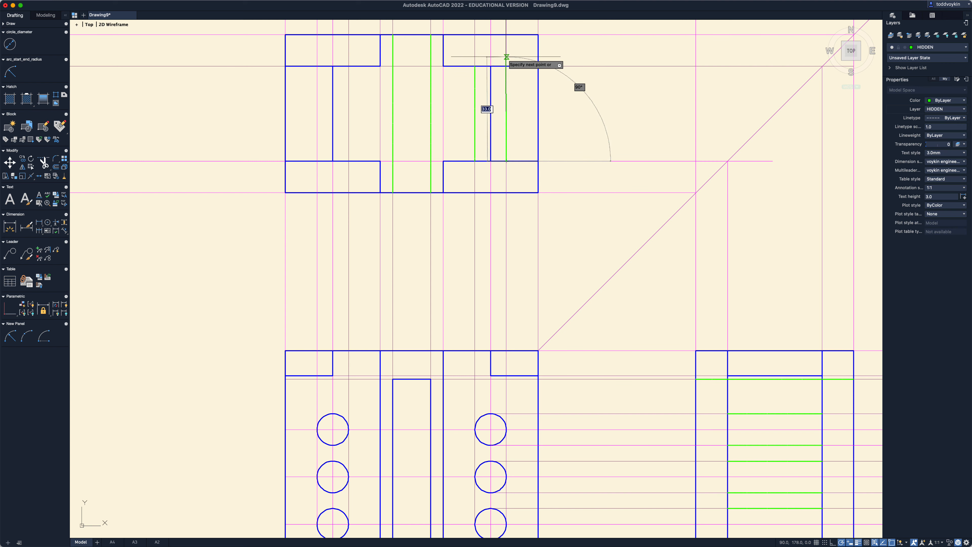
left_click(507, 66)
key("Return")
Draw hidden lines for both sides of the left column's holes between the top view's two inner horizontal edges.
key("Return")
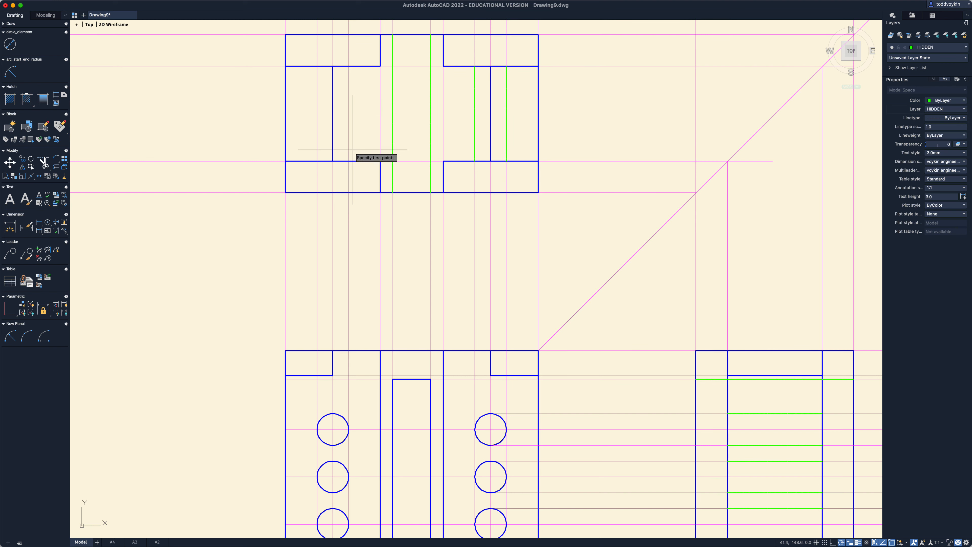
left_click(349, 162)
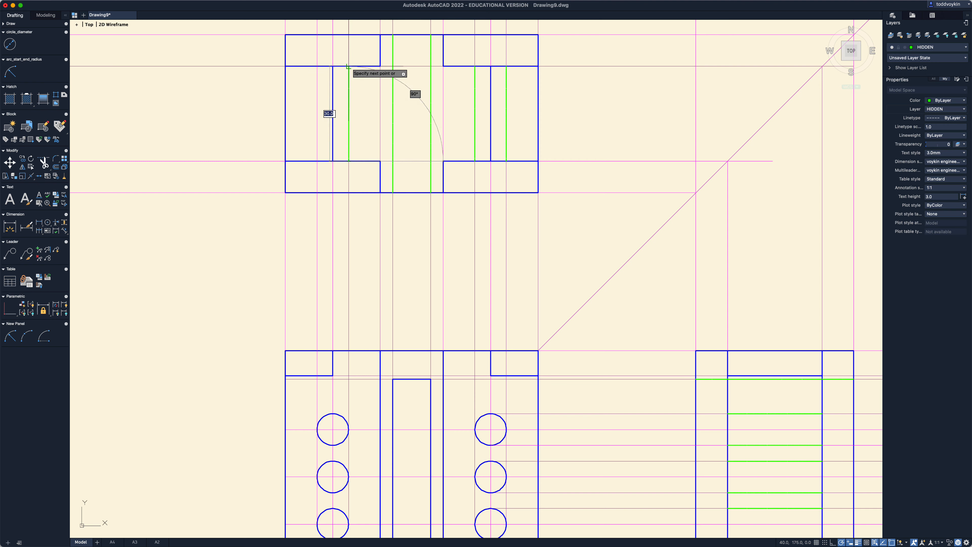
left_click(349, 66)
key("Return")
key("Return")
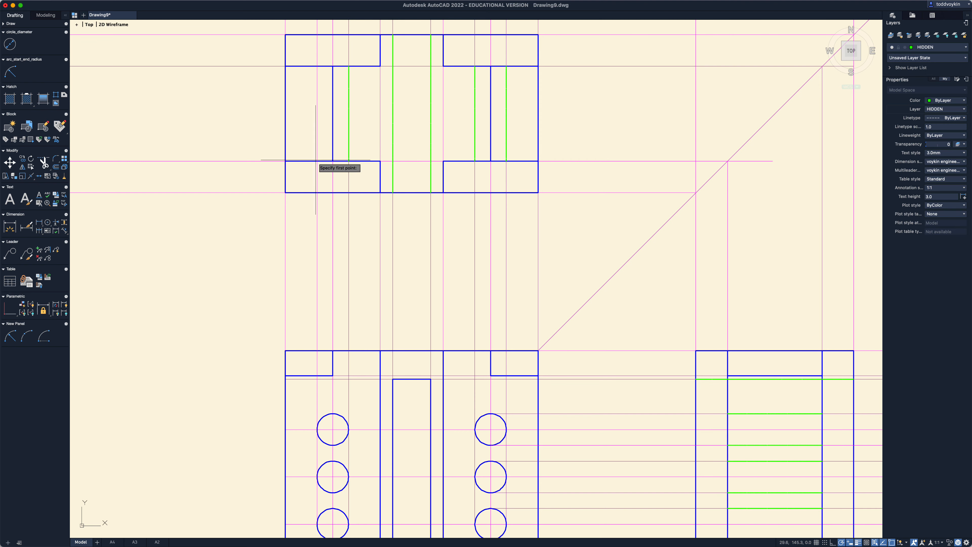
left_click(318, 161)
left_click(317, 66)
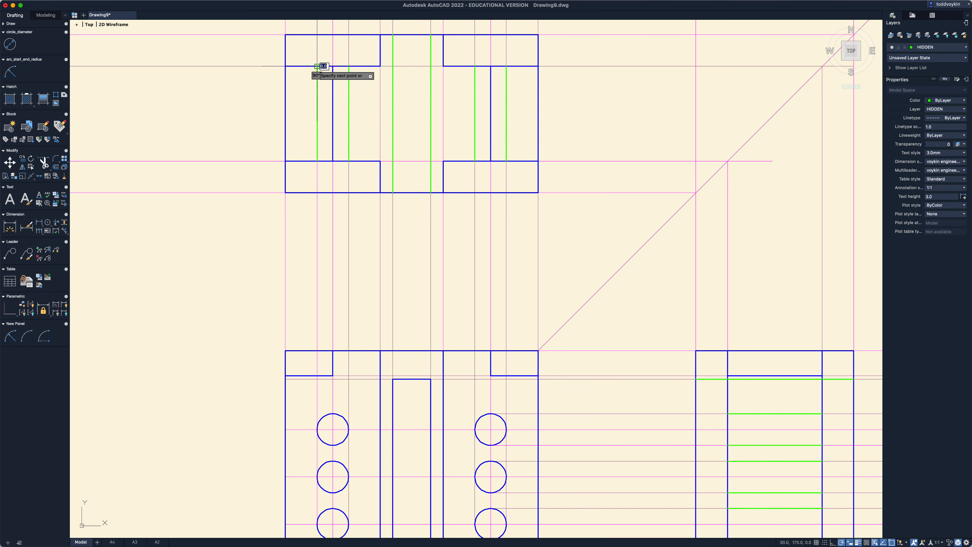
Turn off the CONSTRUCTION layer to hide the projection rays across all three views.
scroll(352, 138, "down", 2)
middle_click_drag(356, 146, 339, 209)
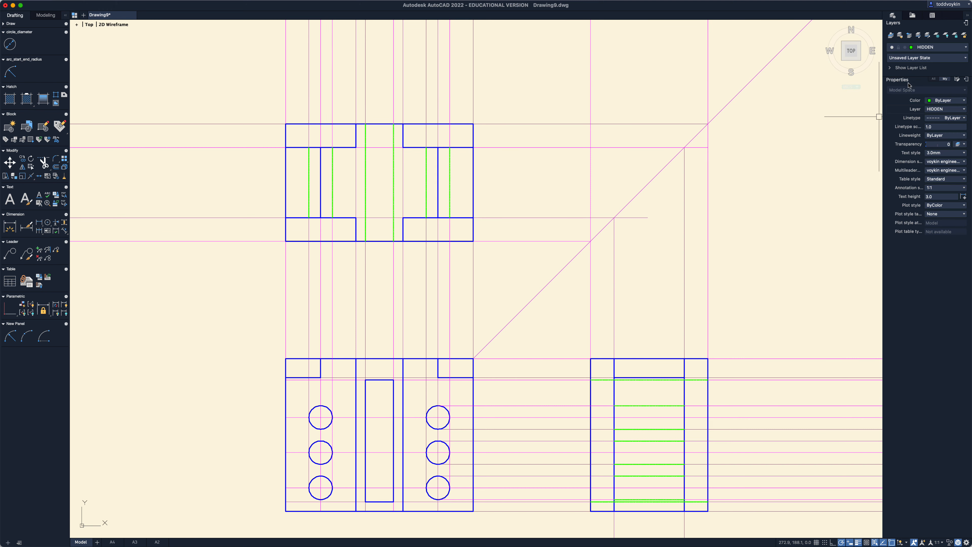
left_click(930, 52)
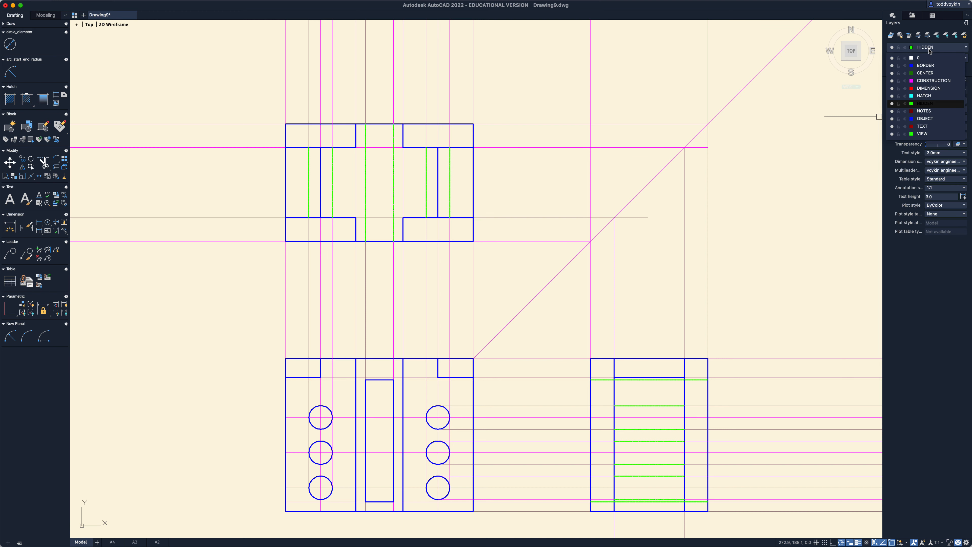
left_click(892, 80)
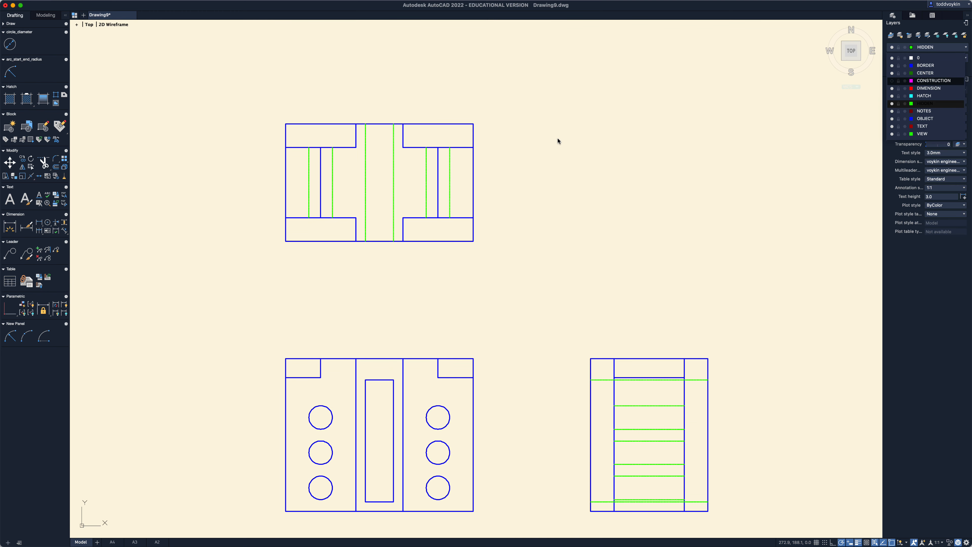
Trim away the outer edges at all four corners of the top view to leave its cross-shaped outline.
type("tr")
key("Return")
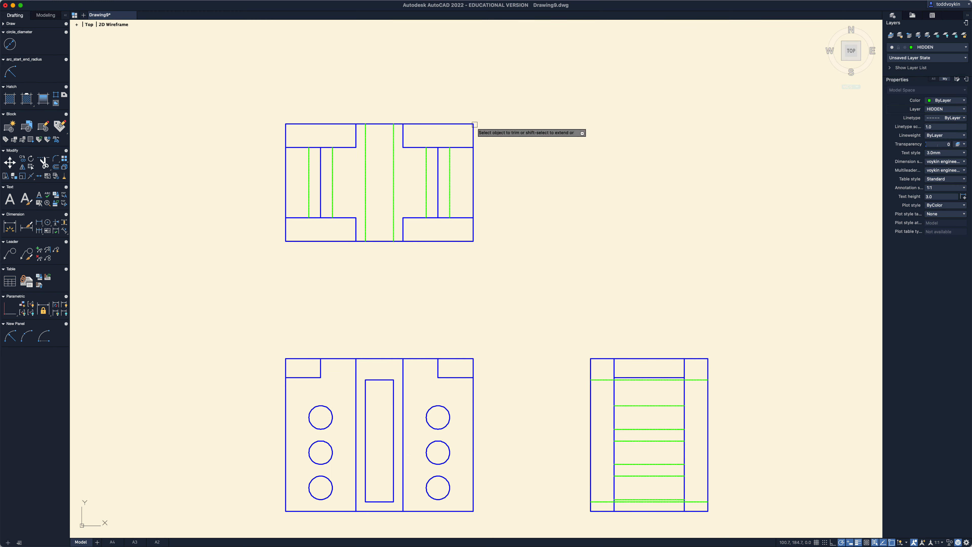
left_click(464, 124)
left_click(473, 135)
left_click(475, 235)
left_click(463, 241)
left_click(348, 242)
left_click(286, 229)
left_click(286, 136)
left_click(313, 124)
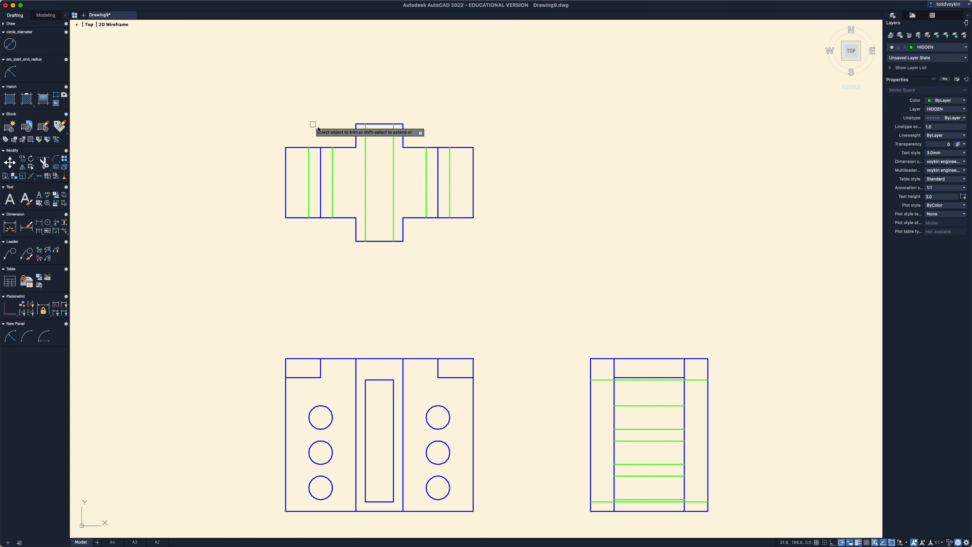
Trim the outer edges at both upper corners of the front view to open the two notches.
scroll(486, 226, "down", 2)
middle_click_drag(493, 235, 456, 208)
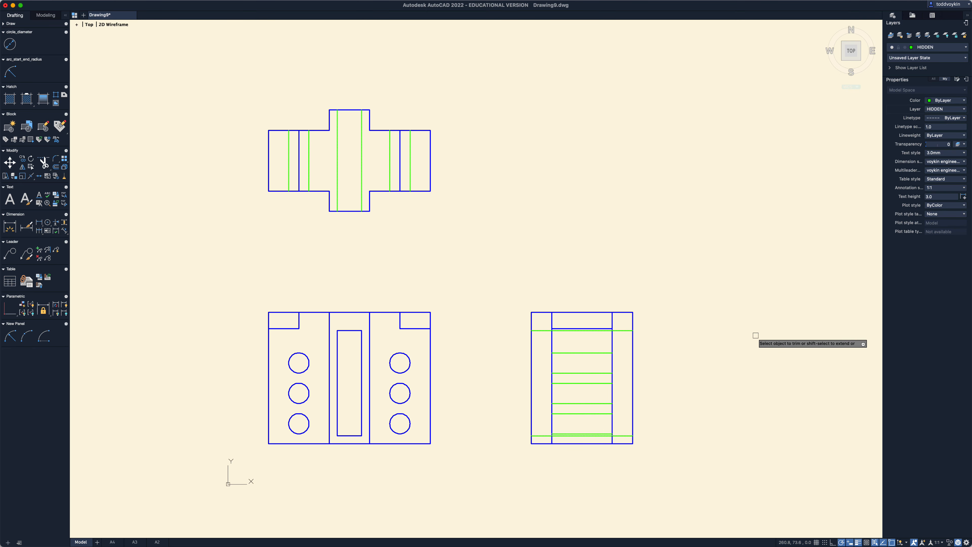
left_click(422, 313)
left_click(429, 320)
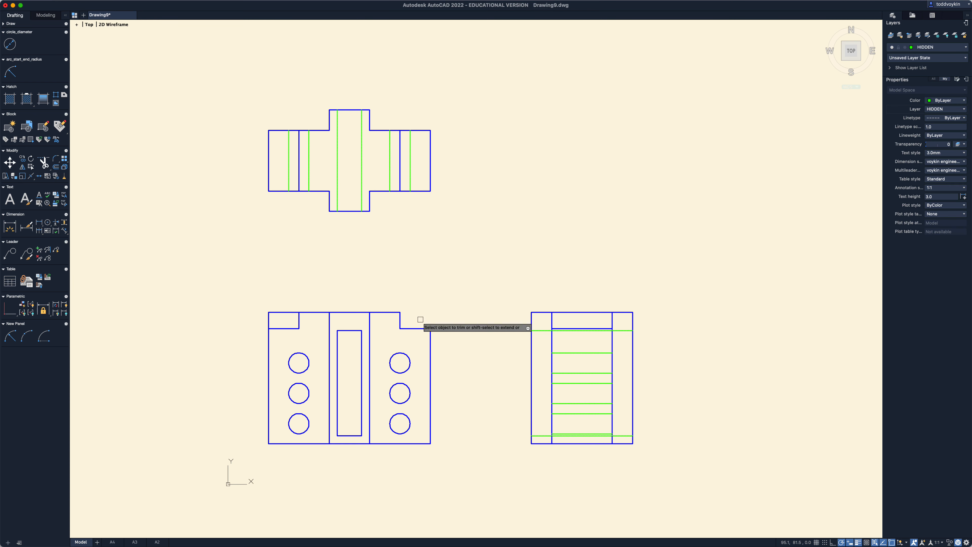
left_click(292, 312)
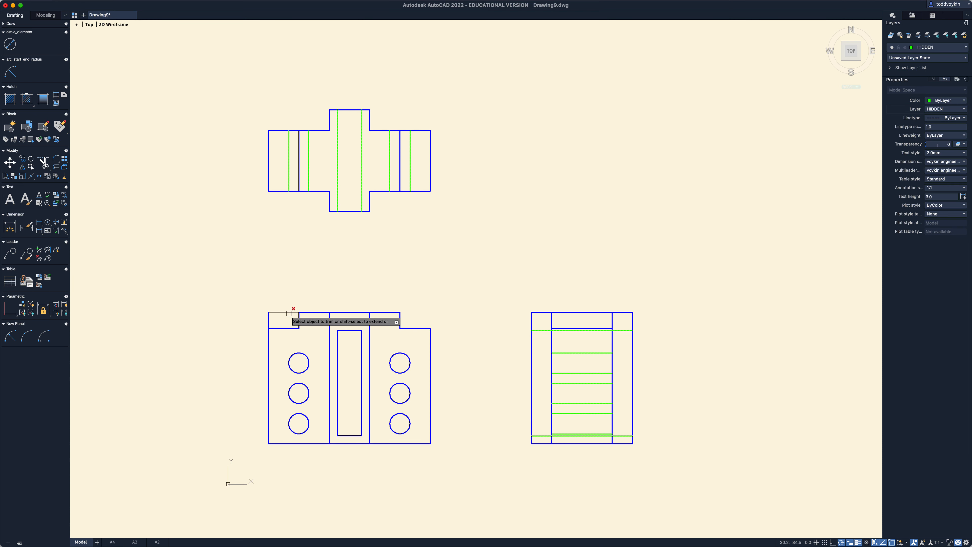
left_click(268, 320)
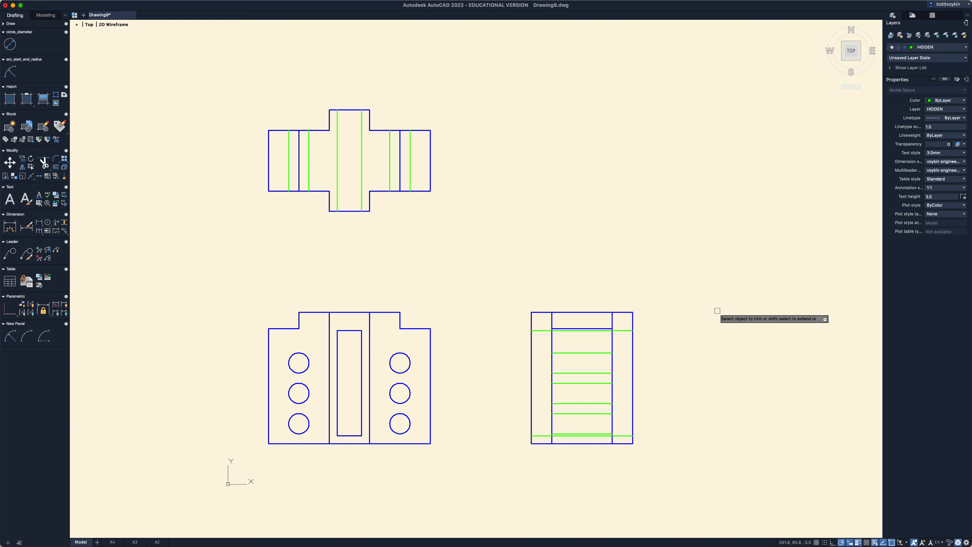
key("Escape")
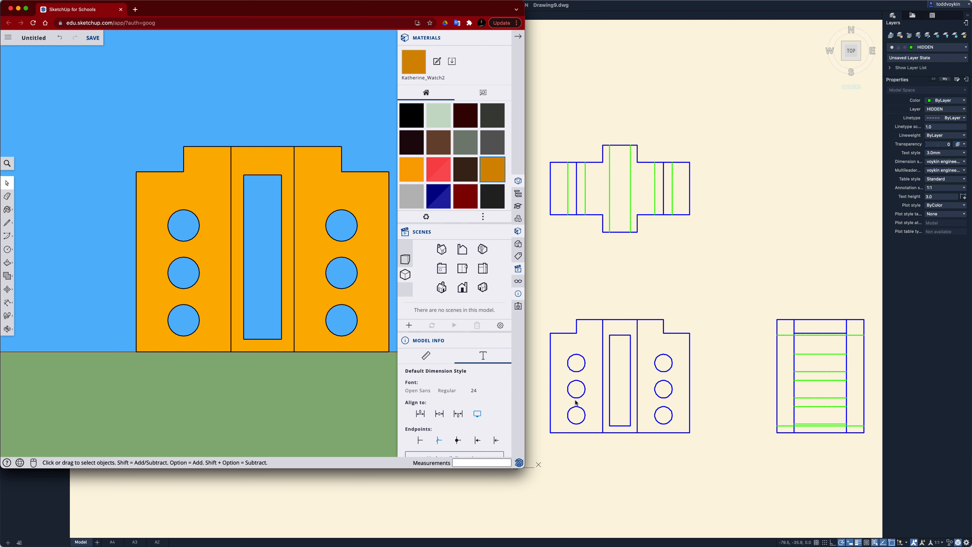
Switch to SketchUp, compare the model's right side and top views with the drawing, and return to AutoCAD.
left_click(484, 271)
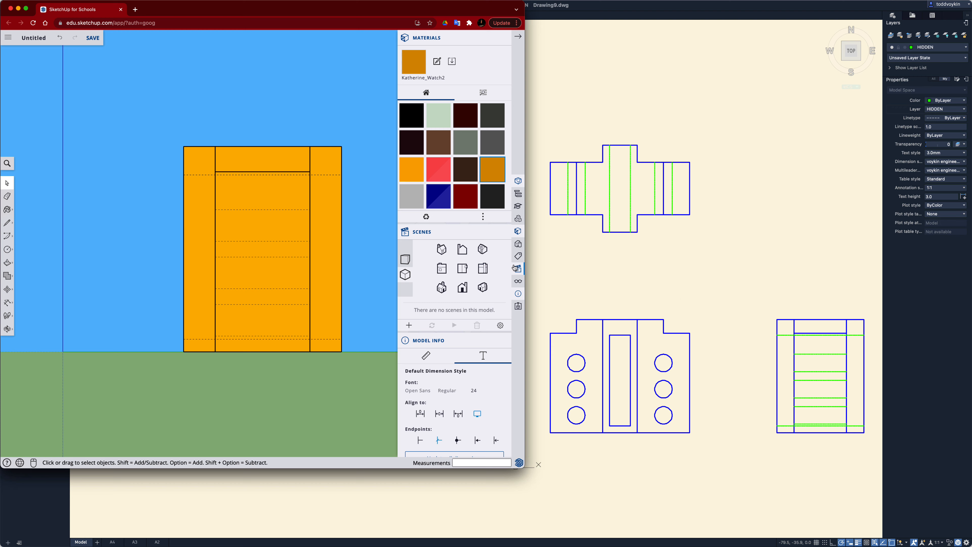
left_click(463, 253)
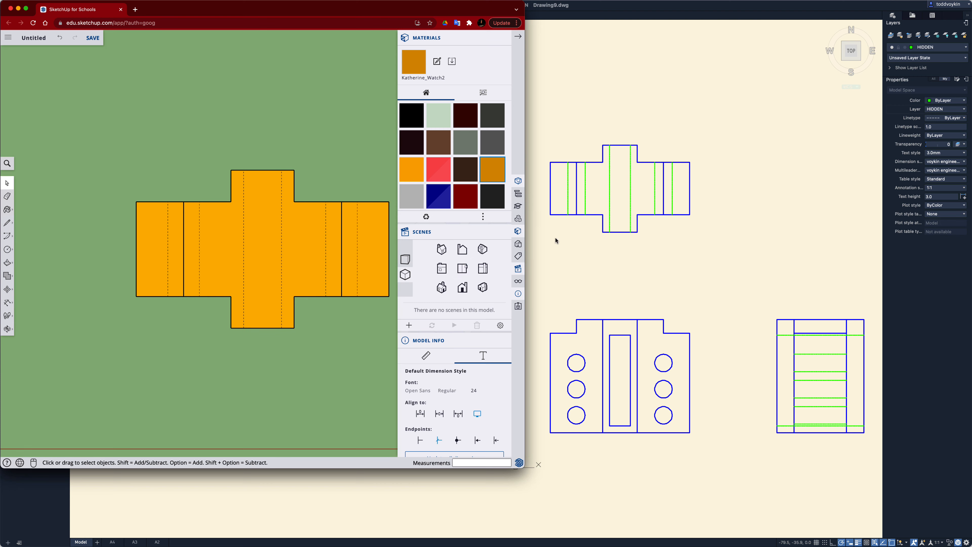
left_click(577, 103)
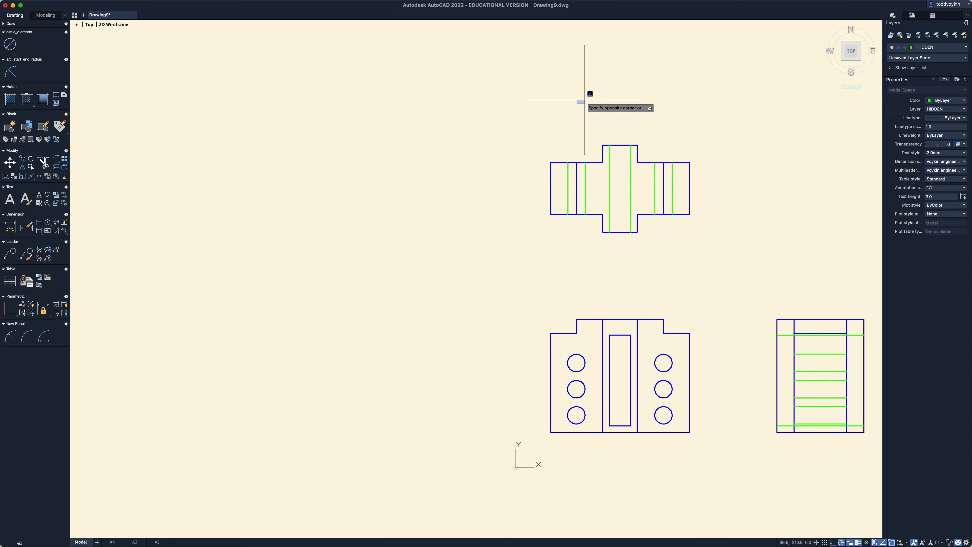
left_click(585, 100)
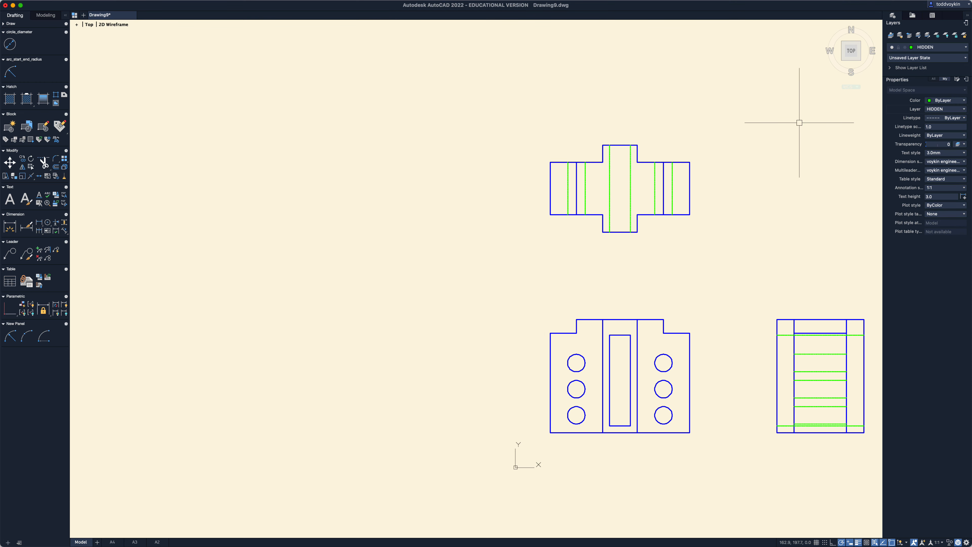
Make CENTER the current layer.
left_click(953, 110)
left_click(953, 134)
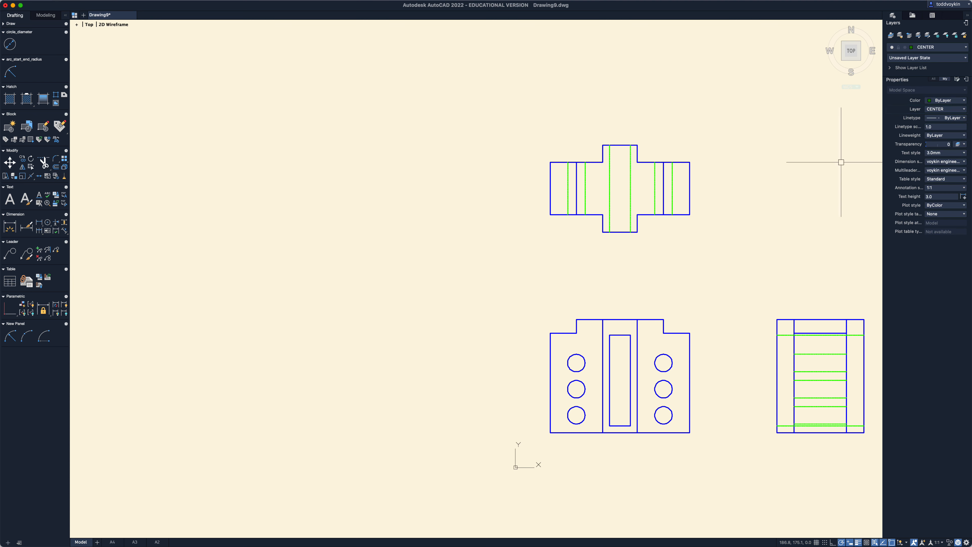
Add a centreline midway between the rectangular slot's two hidden lines in the top view.
left_click(48, 223)
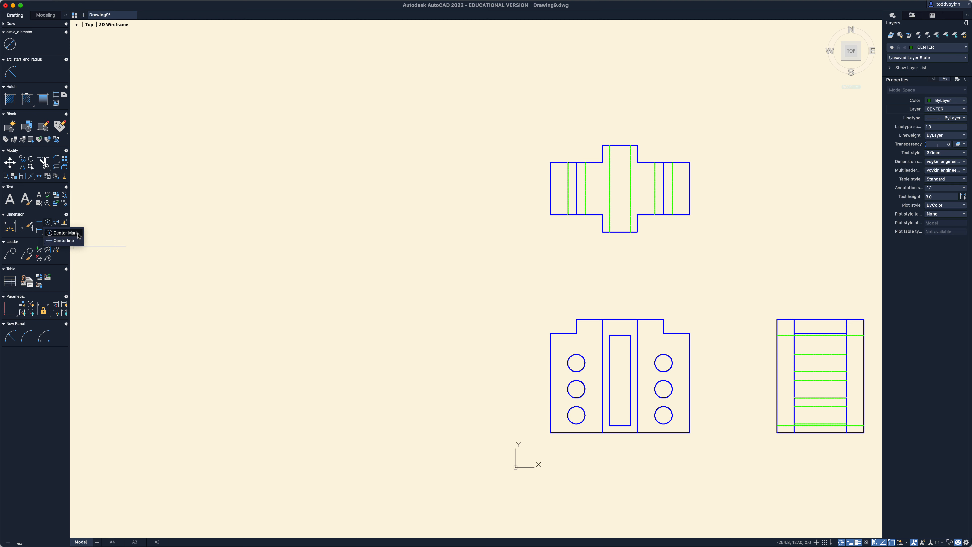
left_click(62, 240)
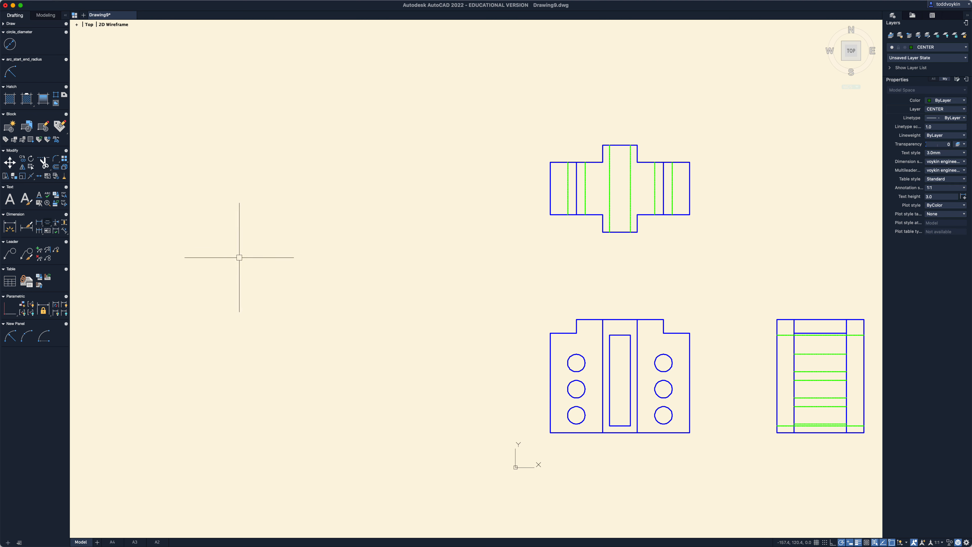
type("cen")
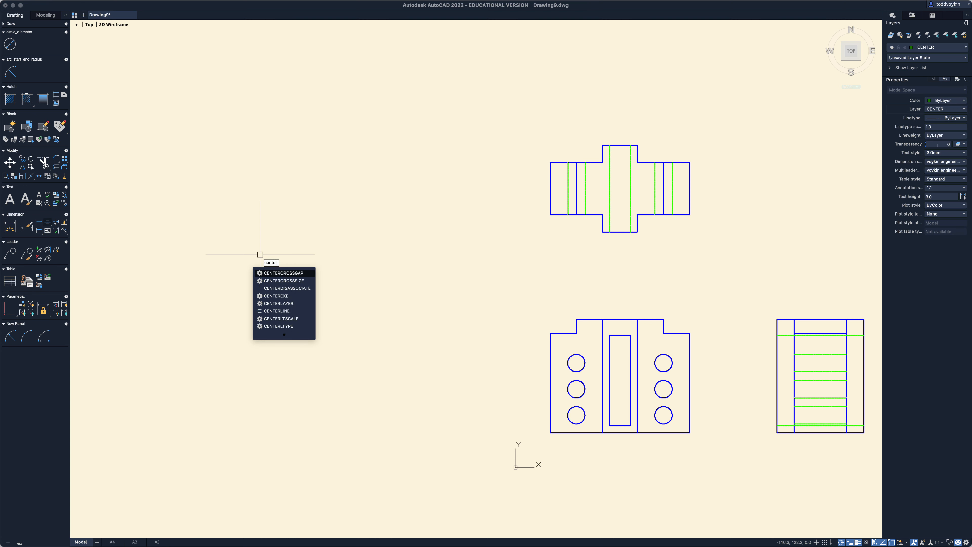
type("terlin")
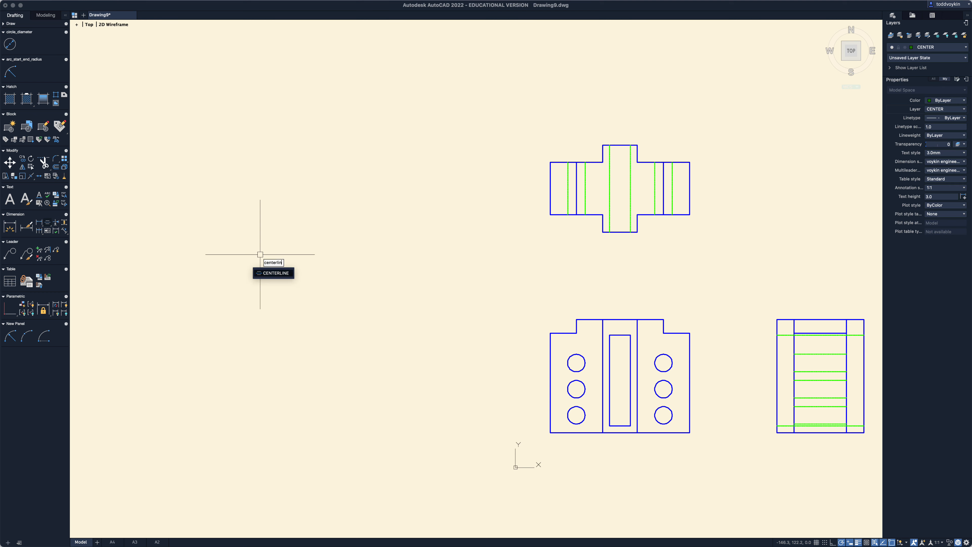
key("Return")
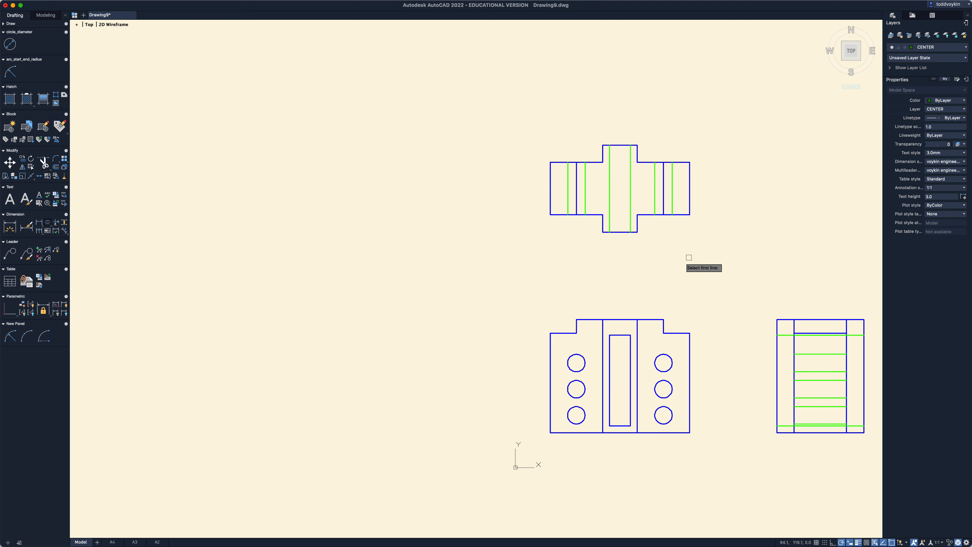
middle_click_drag(673, 247, 626, 249)
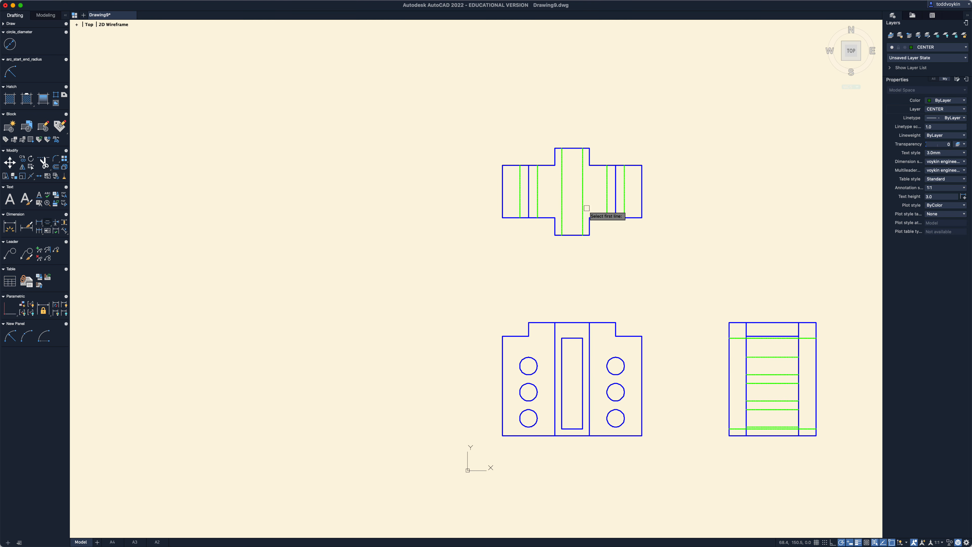
left_click(564, 197)
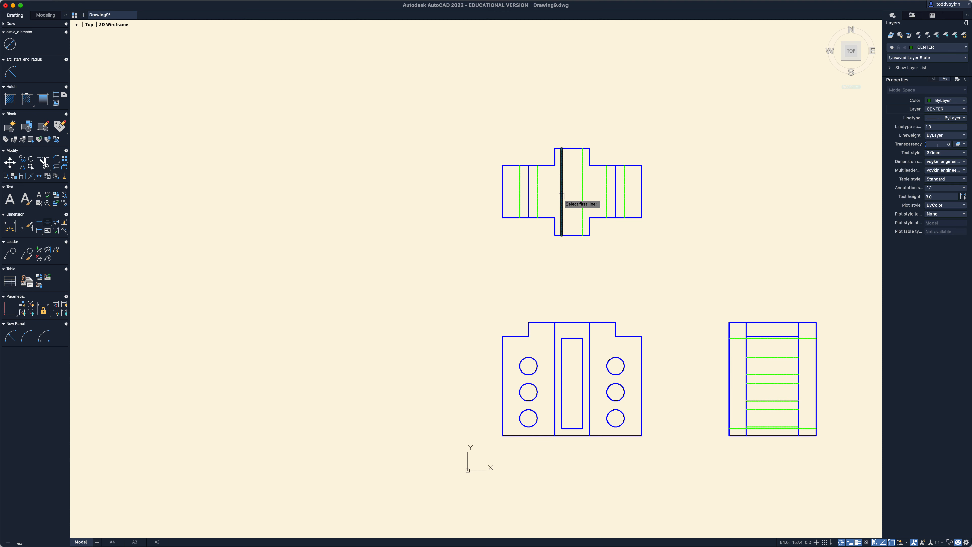
left_click(581, 201)
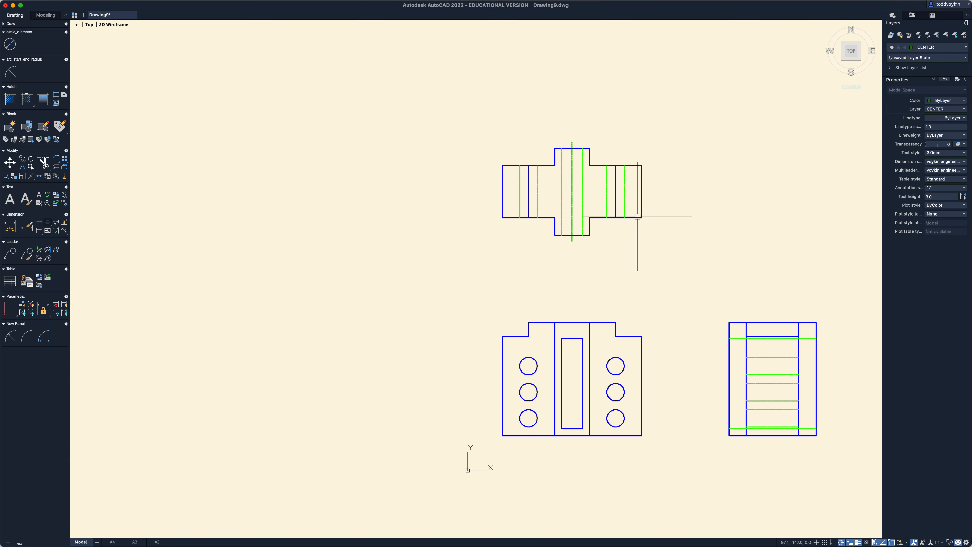
Add a centreline midway between the right hole column's hidden lines in the top view.
left_click(625, 197)
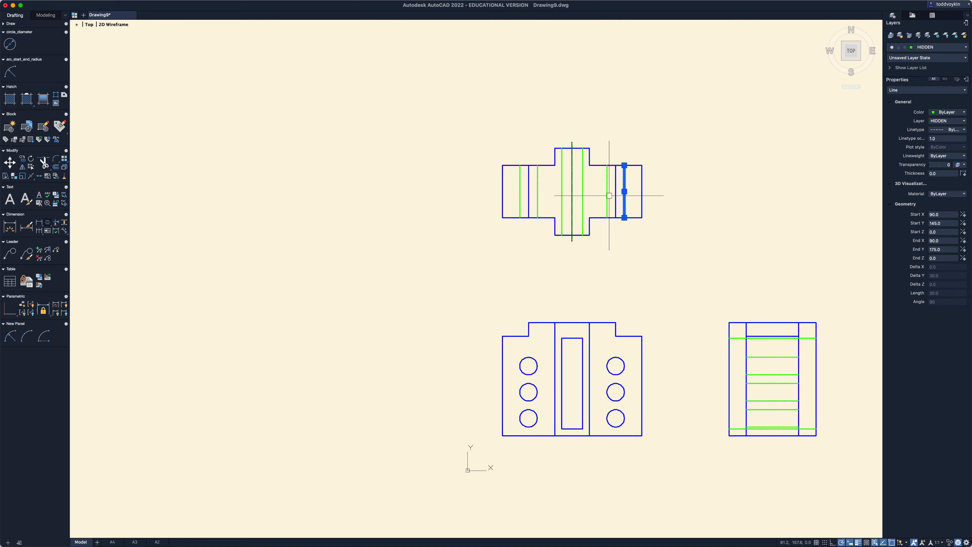
key("Escape")
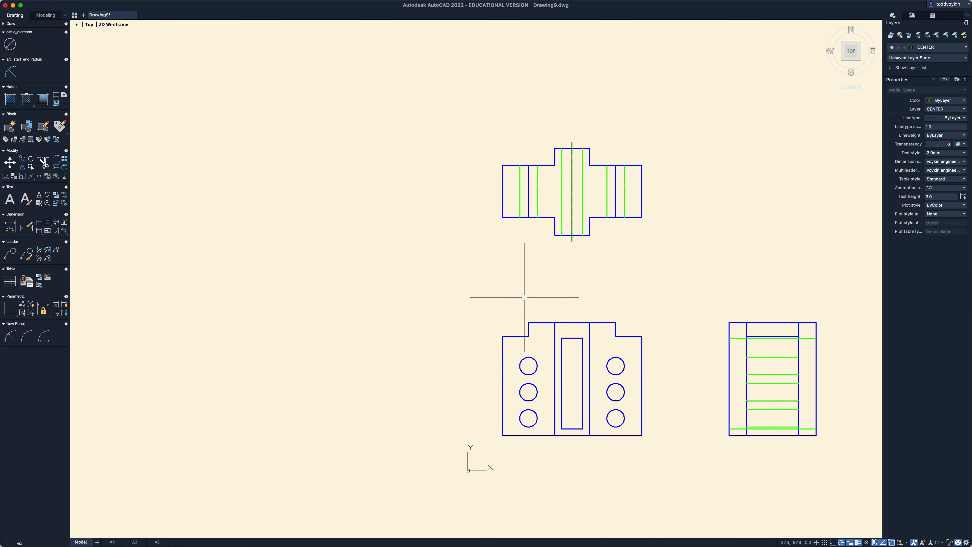
left_click(48, 226)
left_click(623, 205)
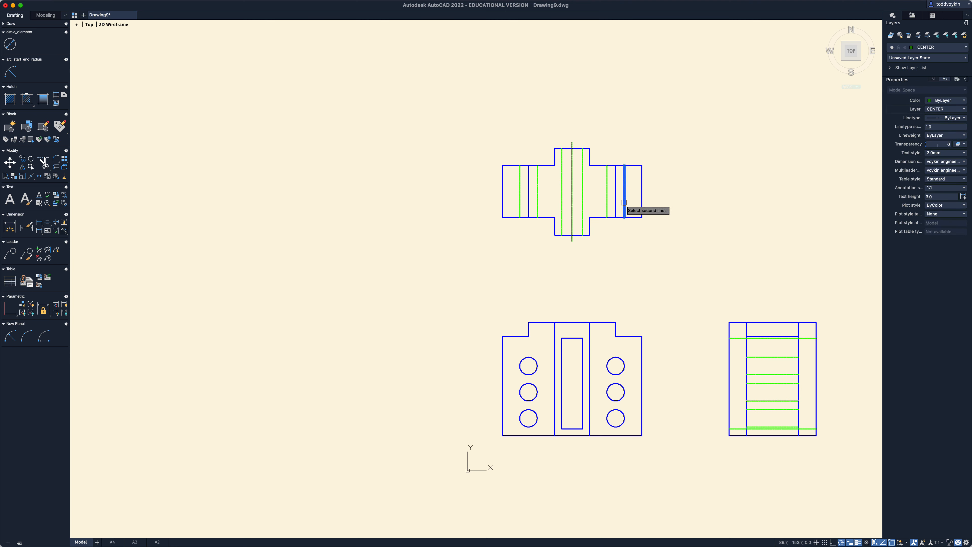
left_click(608, 207)
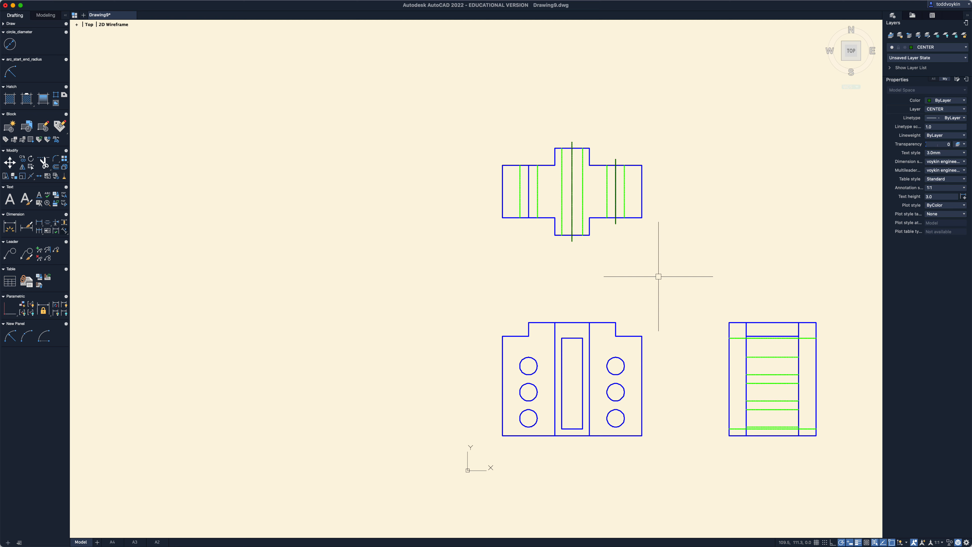
Undo both centrelines added in the top view.
key("super+z")
key("super+z")
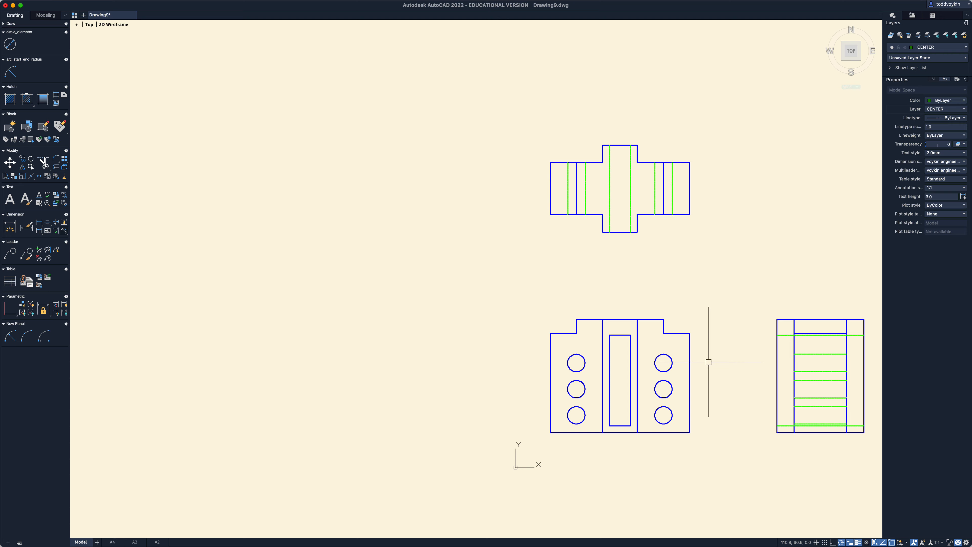
Add a centreline midway between the lowest hole's two hidden lines in the right side view.
middle_click_drag(708, 361, 513, 292)
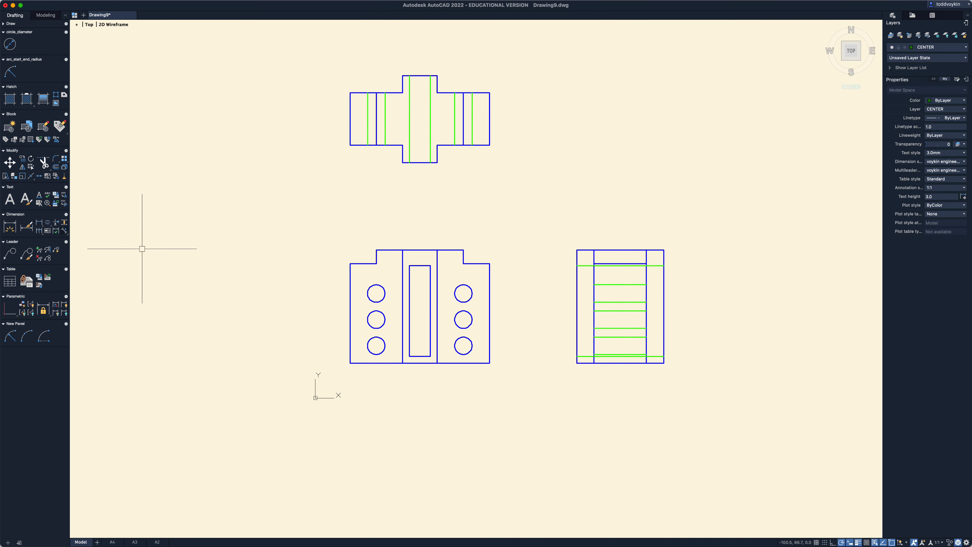
left_click(49, 222)
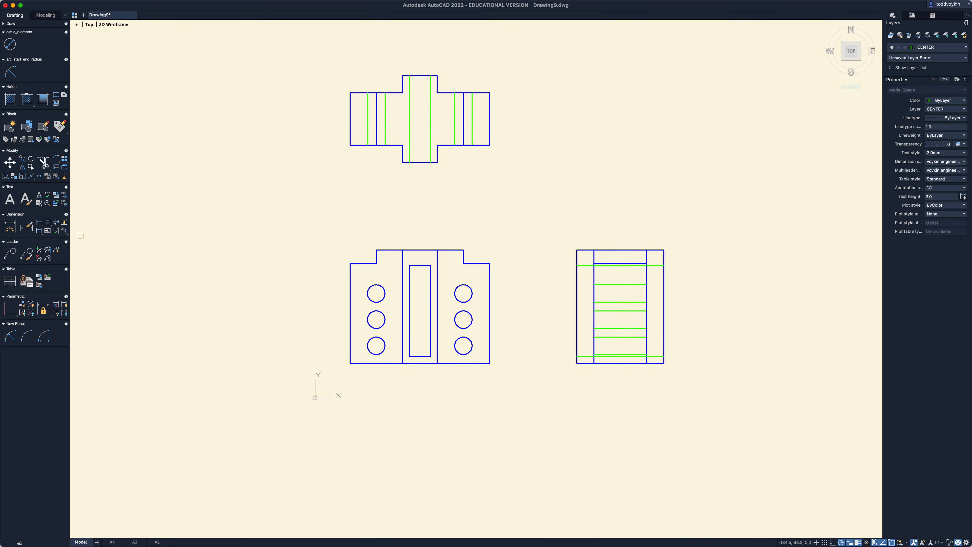
scroll(630, 358, "up", 4)
left_click(628, 357)
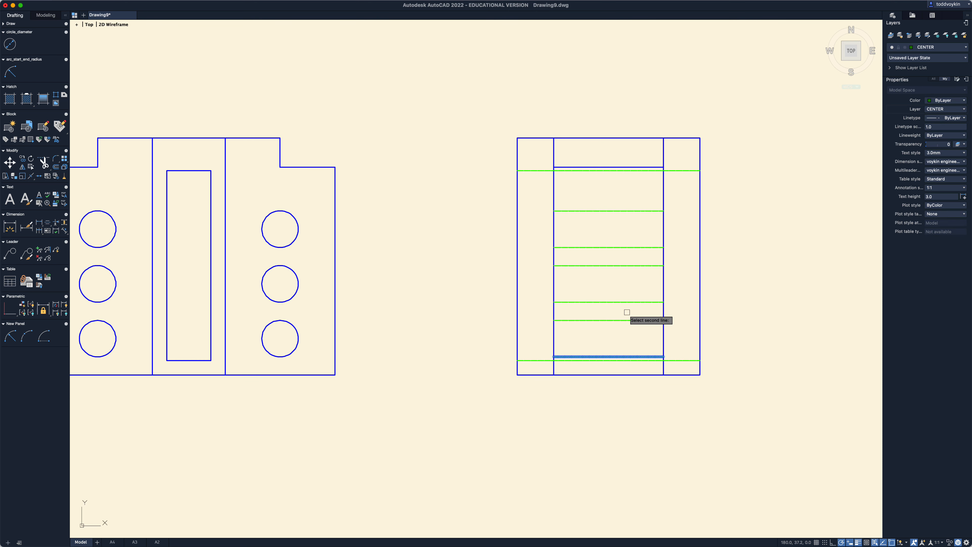
left_click(628, 320)
key("Return")
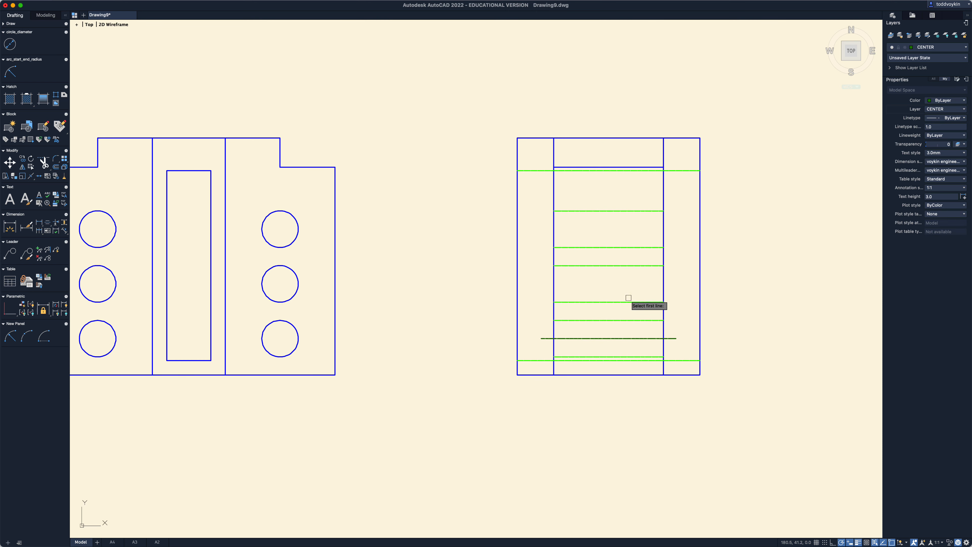
Add centrelines midway between the hidden lines of the middle and uppermost holes in the right side view.
left_click(622, 302)
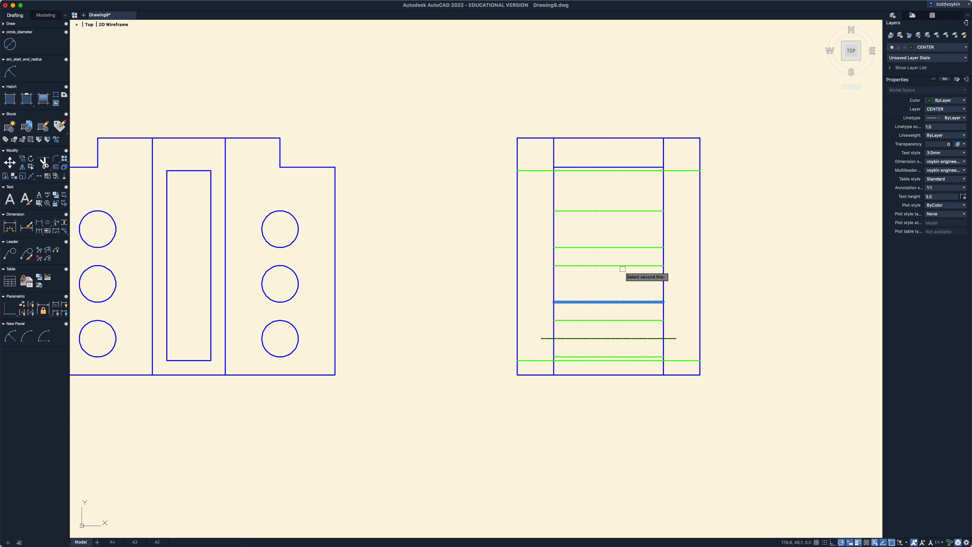
left_click(623, 269)
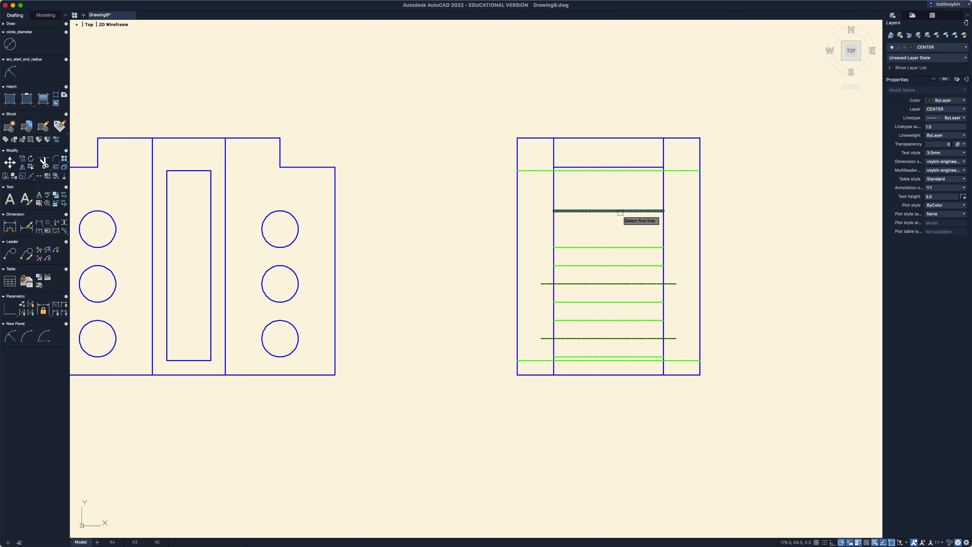
left_click(616, 247)
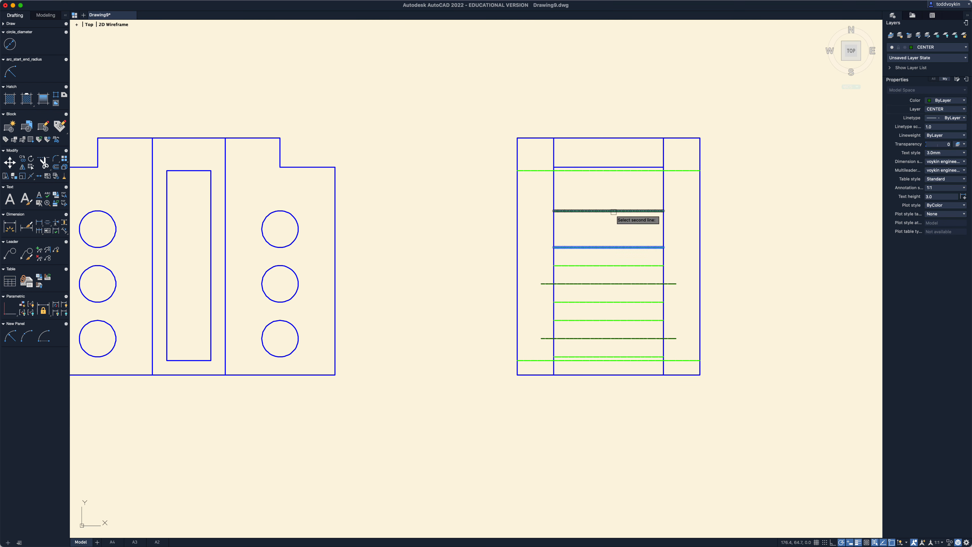
left_click(613, 211)
Add a centreline midway between the rectangular slot's two hidden lines in the top view.
scroll(570, 423, "down", 2)
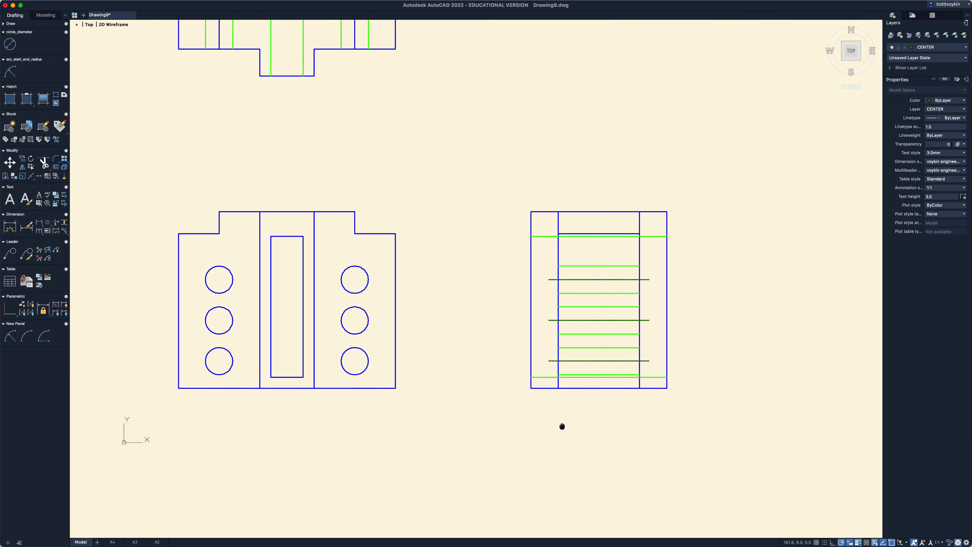
middle_click_drag(563, 427, 597, 445)
scroll(595, 440, "down", 2)
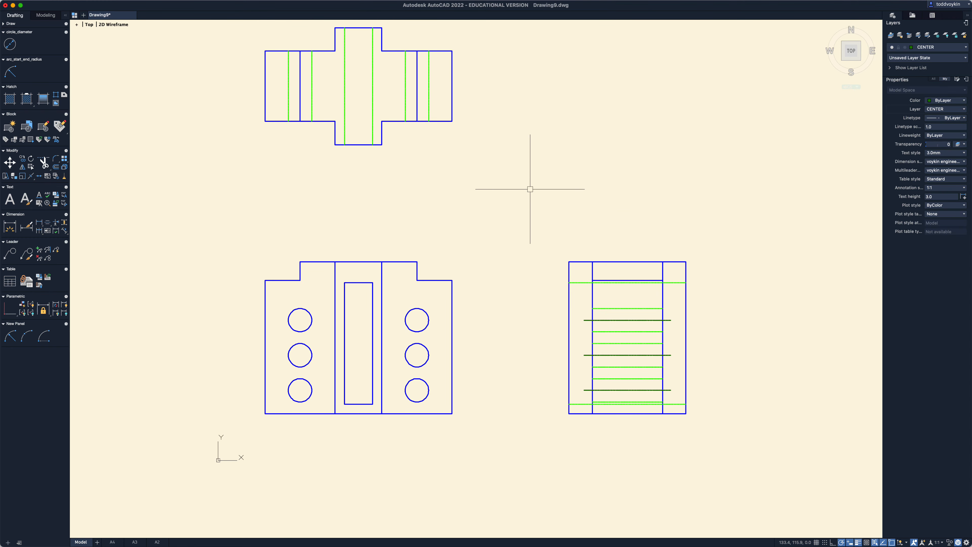
middle_click_drag(417, 186, 434, 223)
key("space")
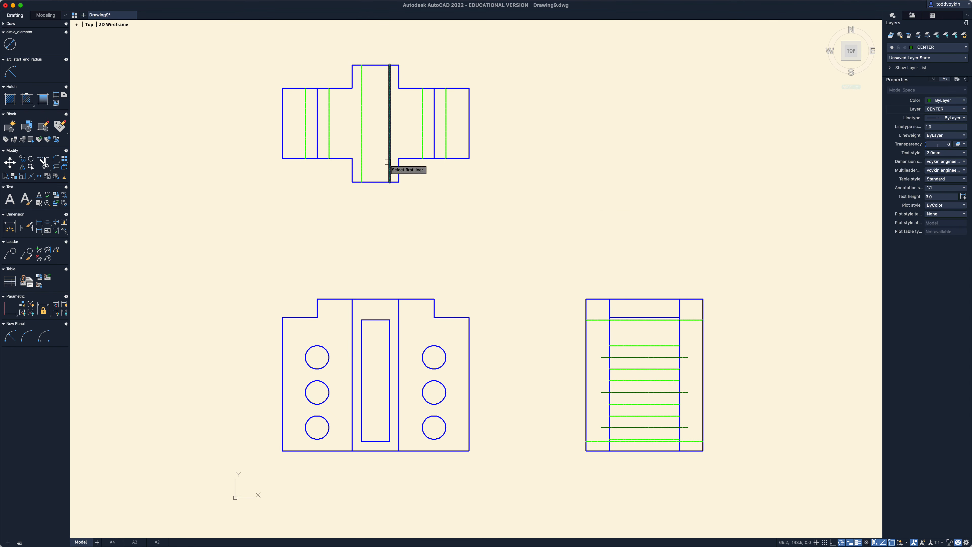
left_click(362, 163)
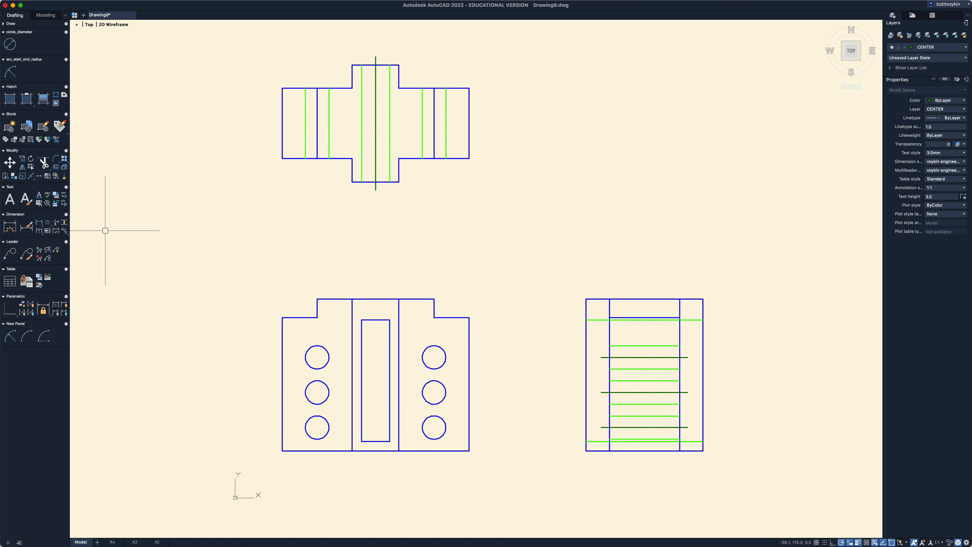
Add center marks to all six holes in the front view.
left_click(47, 225)
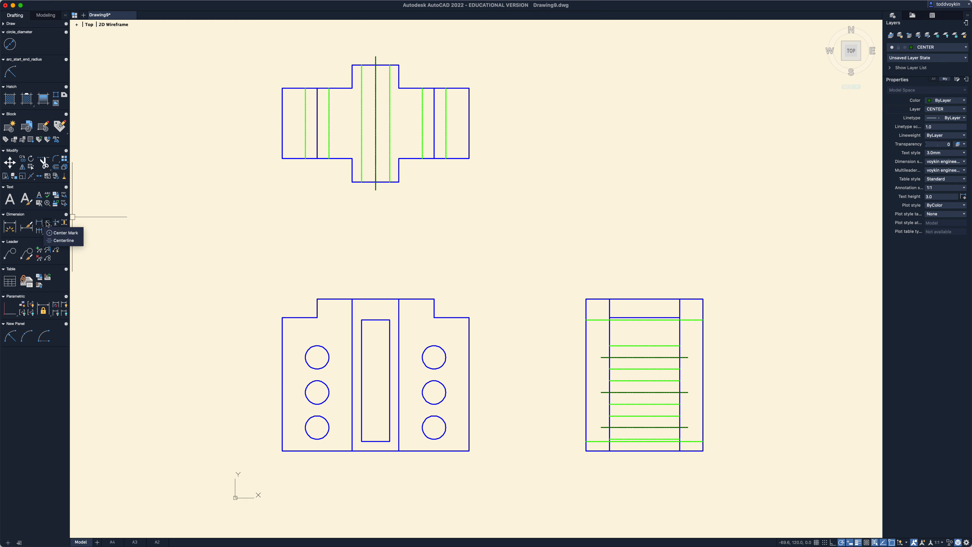
left_click(56, 233)
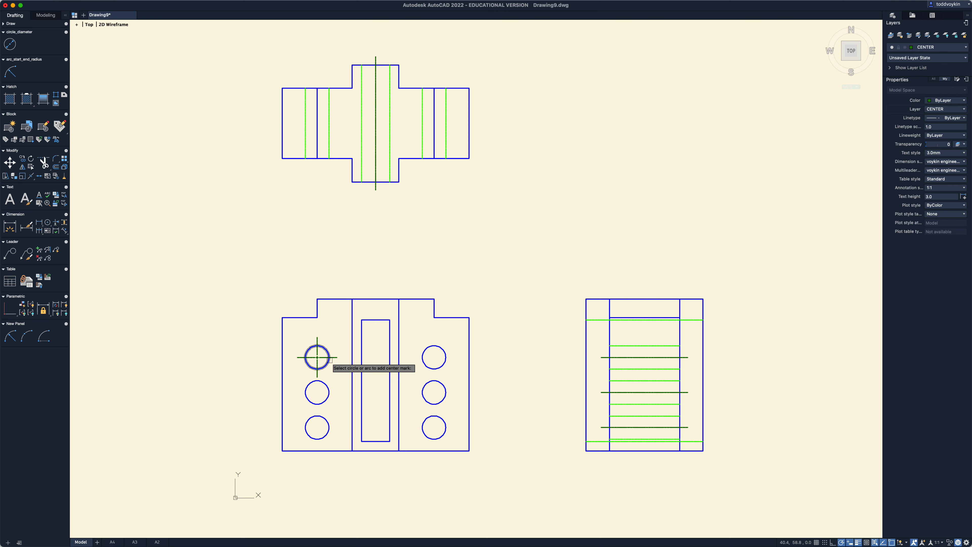
left_click(326, 382)
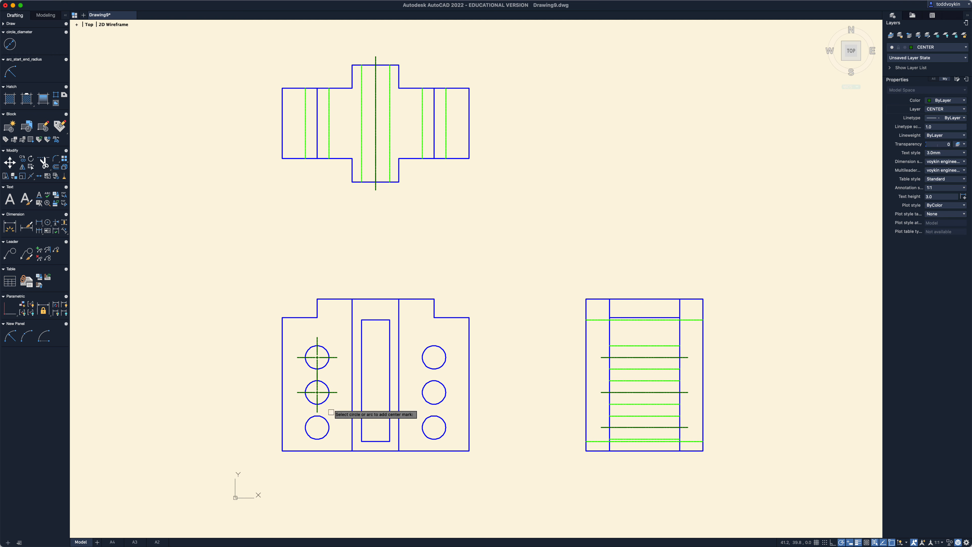
left_click(328, 431)
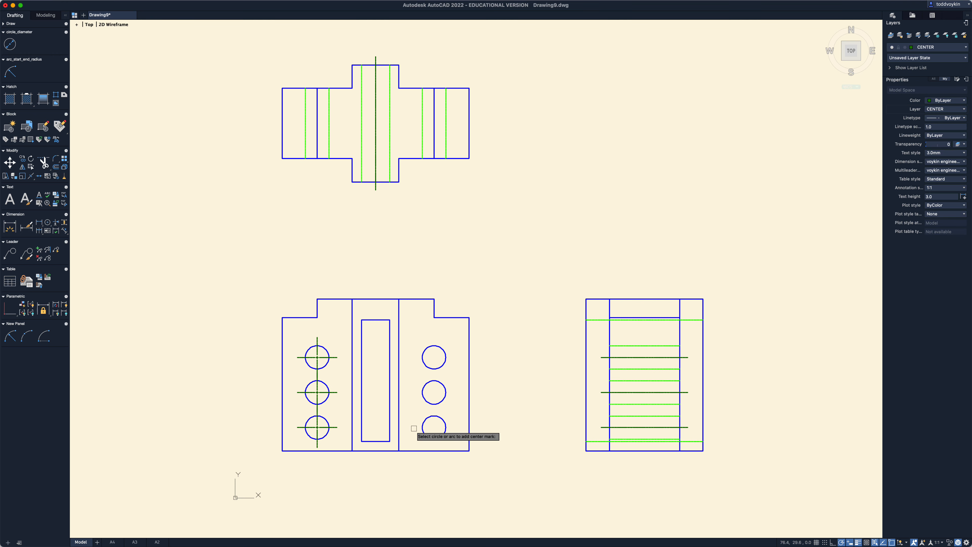
left_click(422, 426)
left_click(421, 394)
left_click(423, 365)
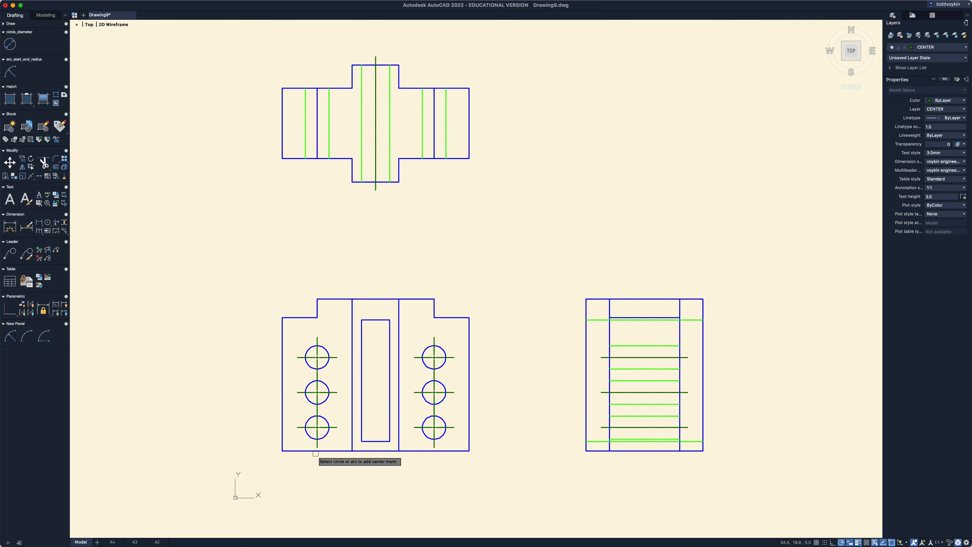
key("Escape")
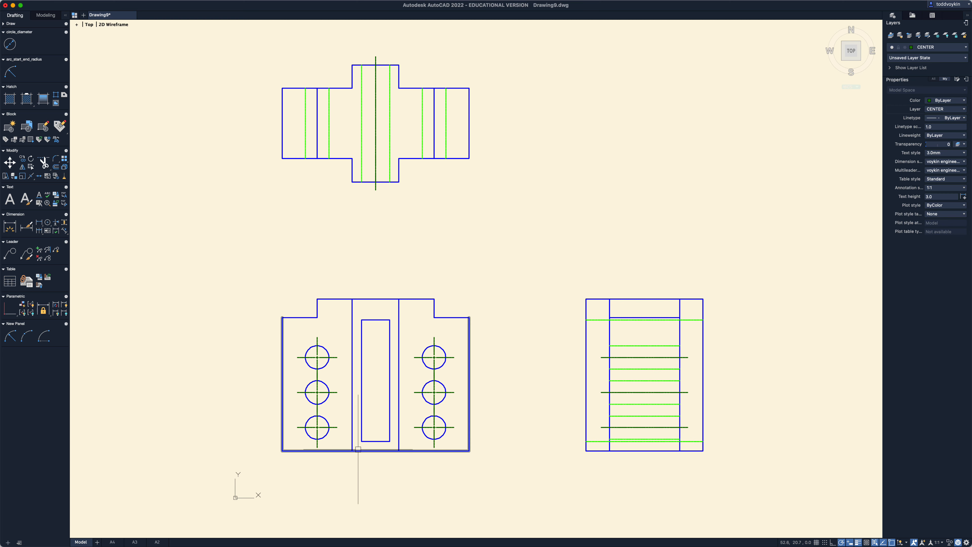
Turn off the OBJECT and CENTER layers to leave only the hidden lines on display.
scroll(358, 449, "up", 1)
scroll(358, 449, "down", 1)
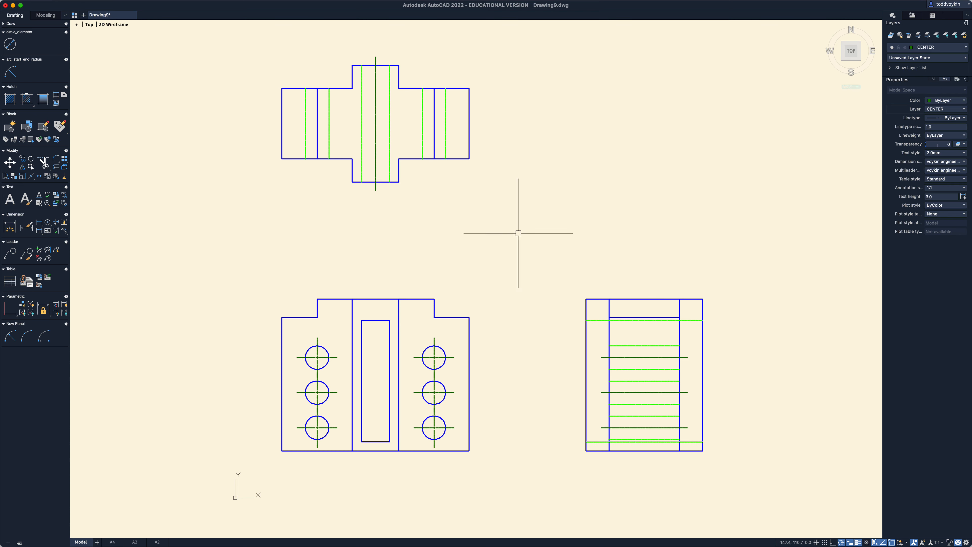
left_click(929, 47)
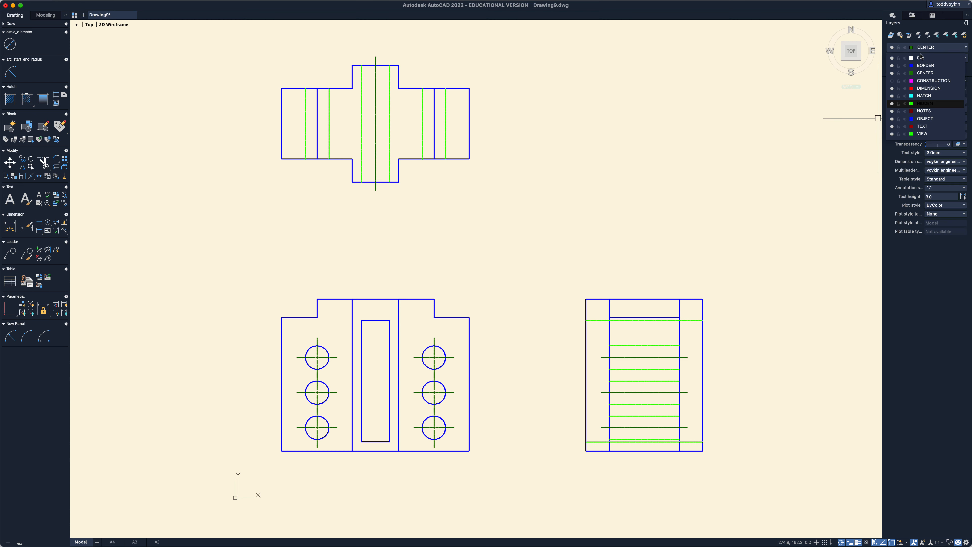
left_click(892, 119)
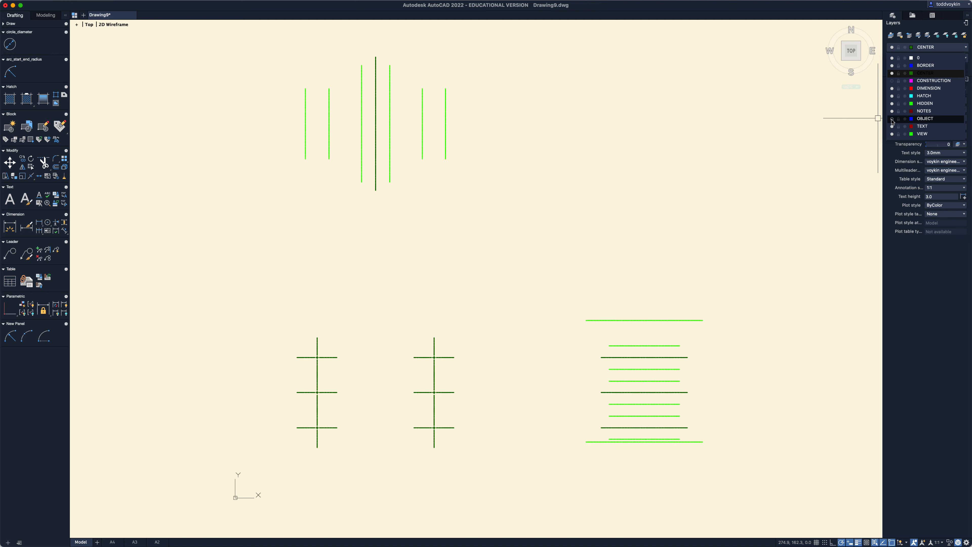
left_click(892, 73)
left_click(535, 165)
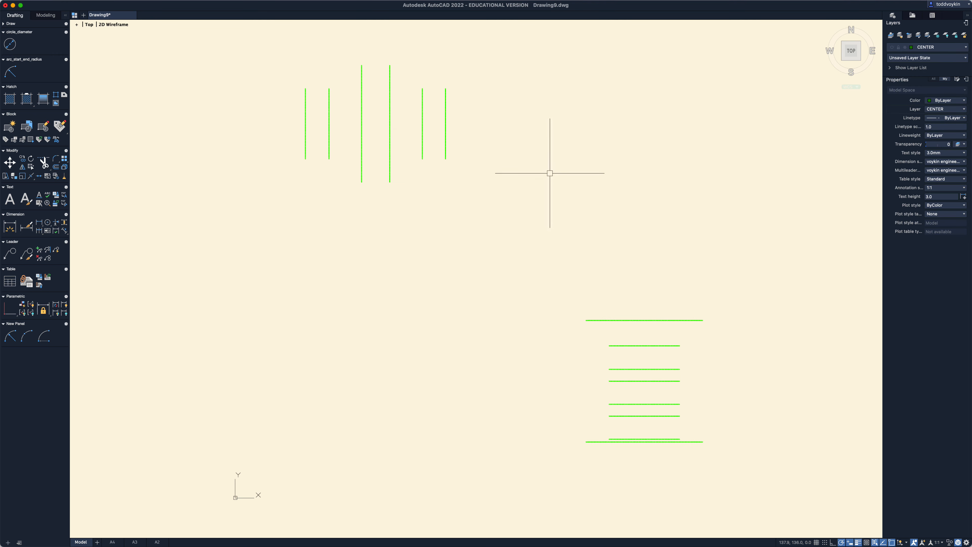
Try larger linetype scales on all the hidden lines in the top and right side views.
left_click(776, 481)
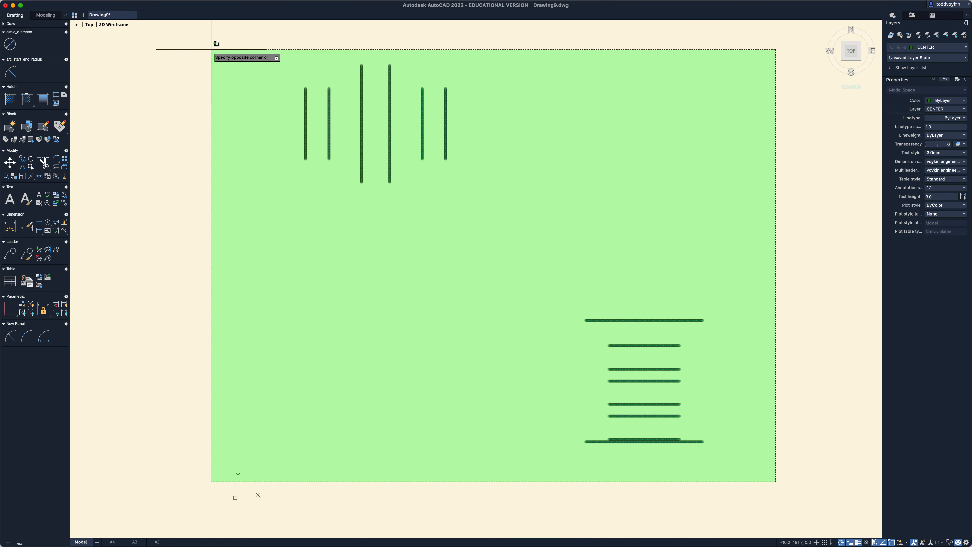
left_click(212, 49)
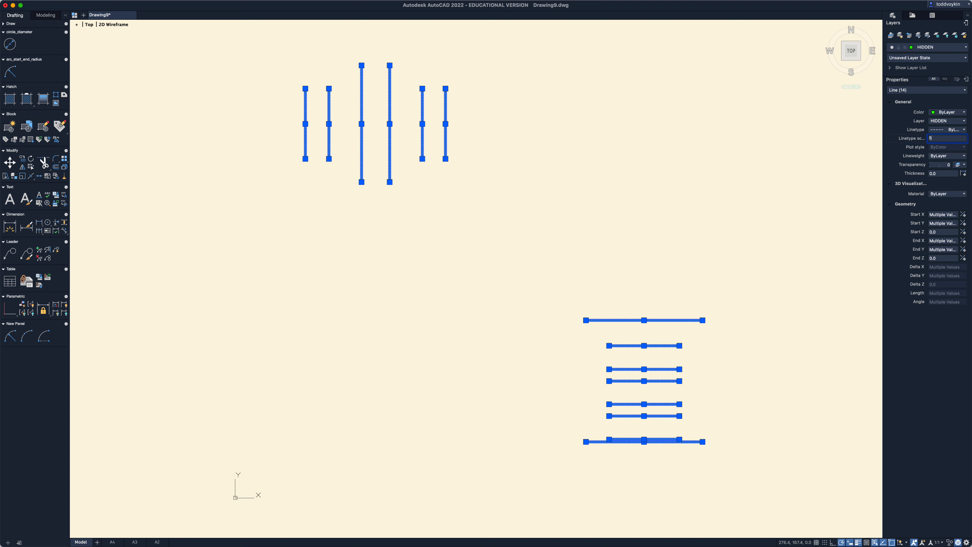
key("Return")
key("Escape")
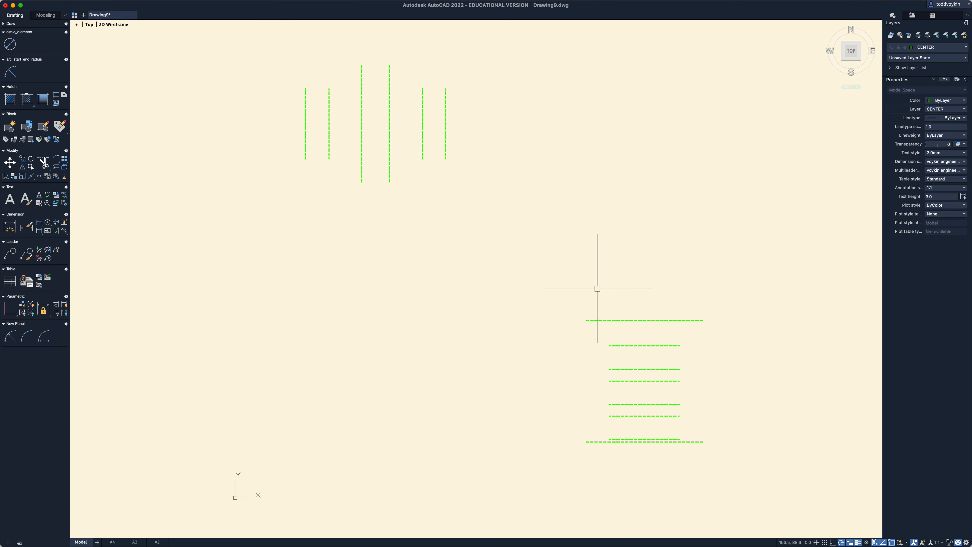
left_click(770, 476)
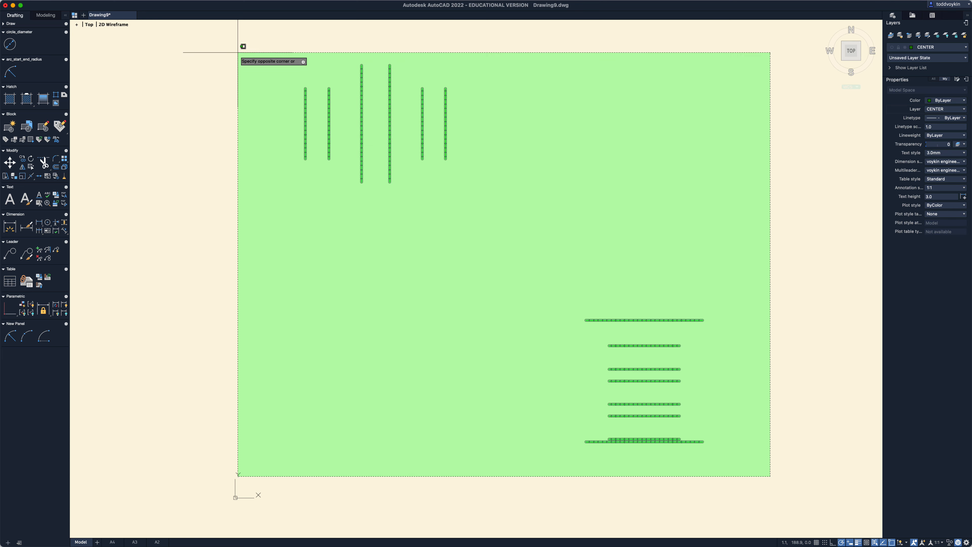
left_click(236, 54)
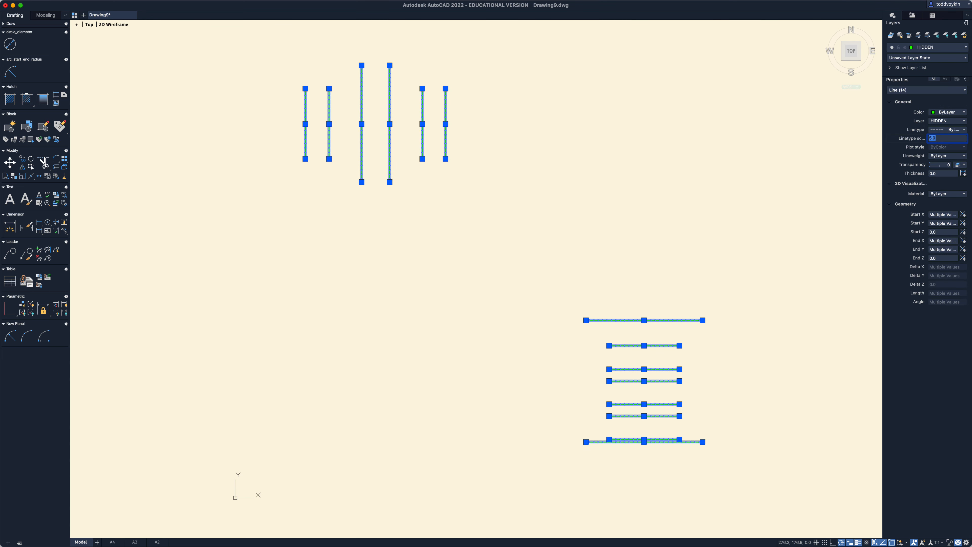
key("Escape")
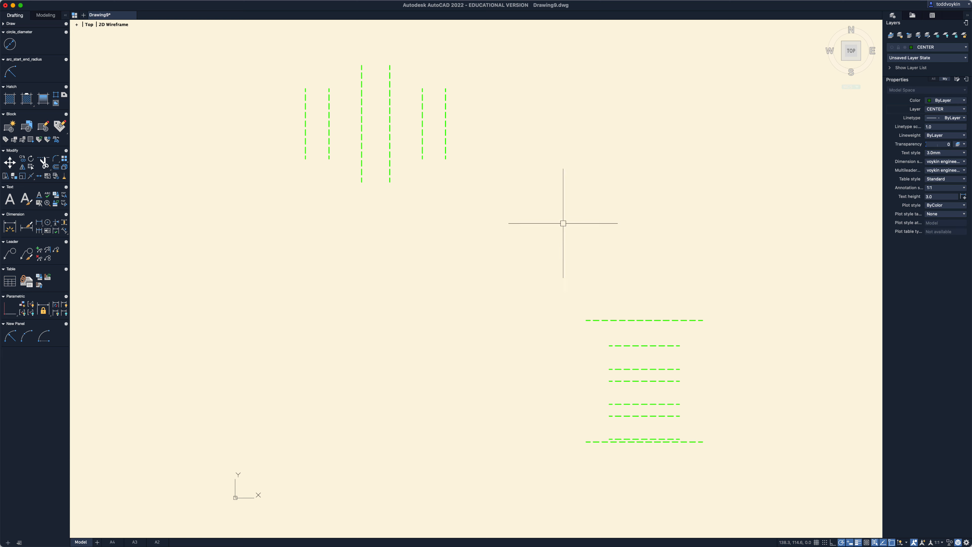
Set the linetype scale of all 14 hidden lines in the top and right side views to 2.
left_click(756, 483)
left_click(286, 108)
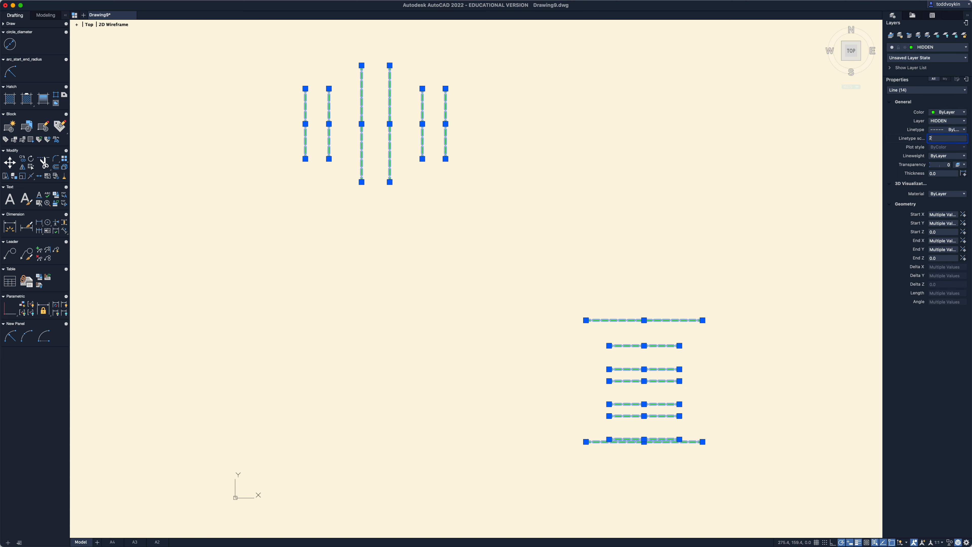
key("Escape")
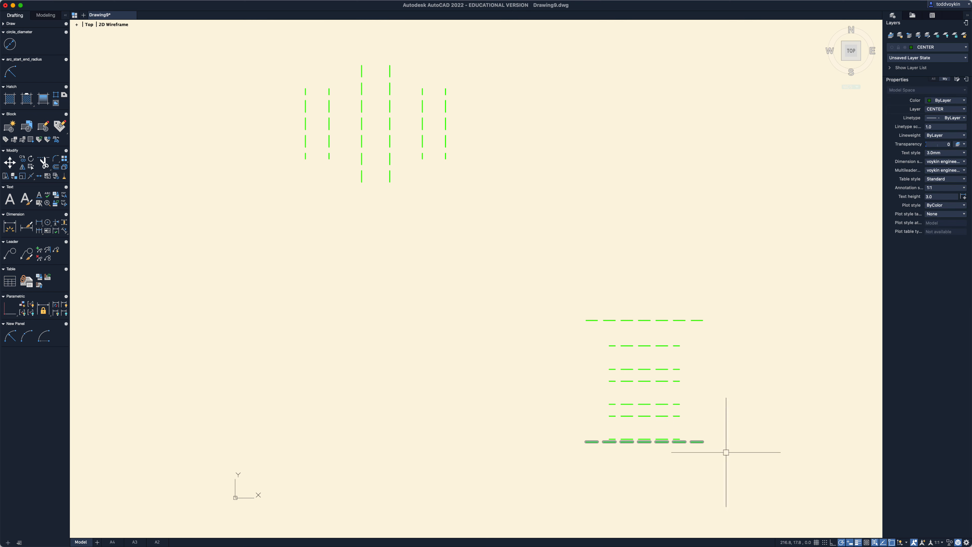
Set the linetype scale of all hidden lines in the top and side views to 15.
left_click(784, 483)
left_click(291, 80)
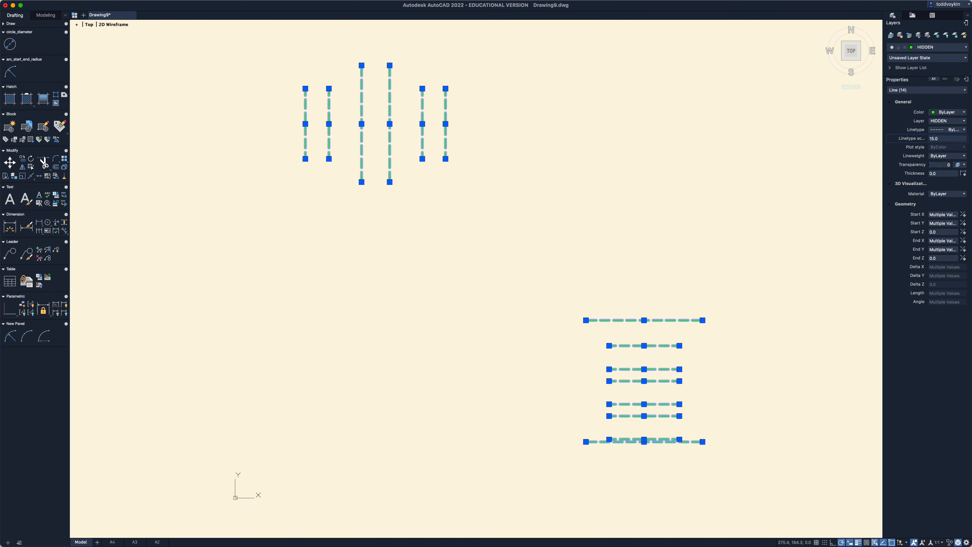
key("Escape")
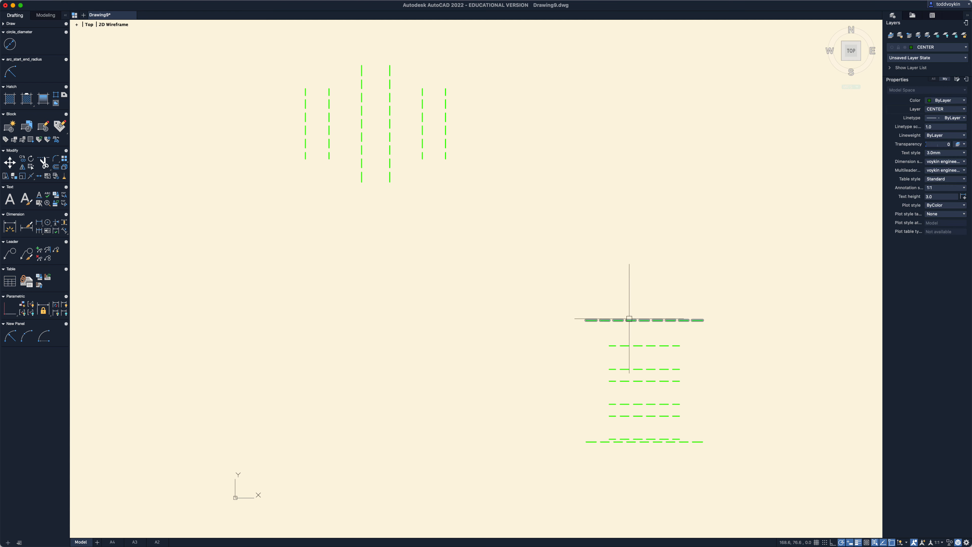
Turn off the HIDDEN layer and turn on the CENTER and OBJECT layers.
left_click(930, 50)
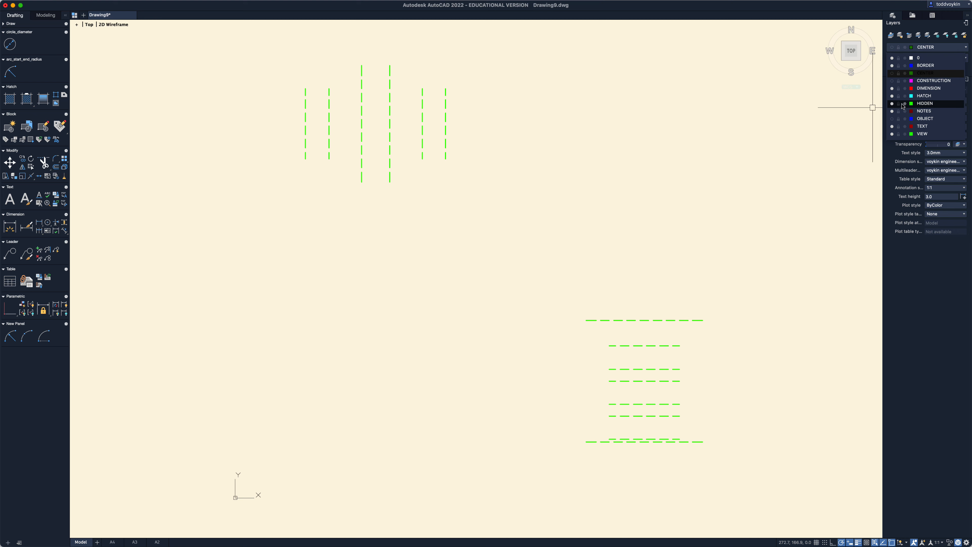
left_click(893, 73)
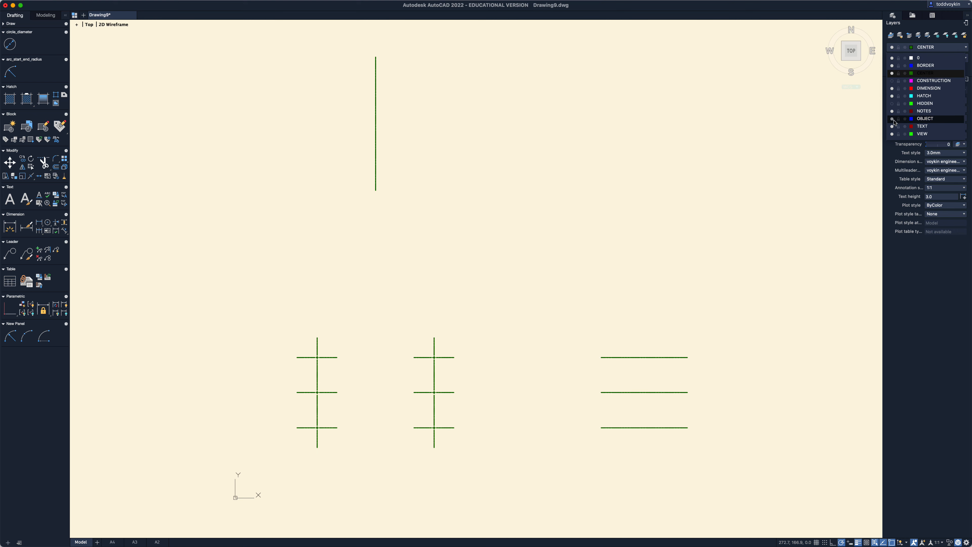
left_click(892, 119)
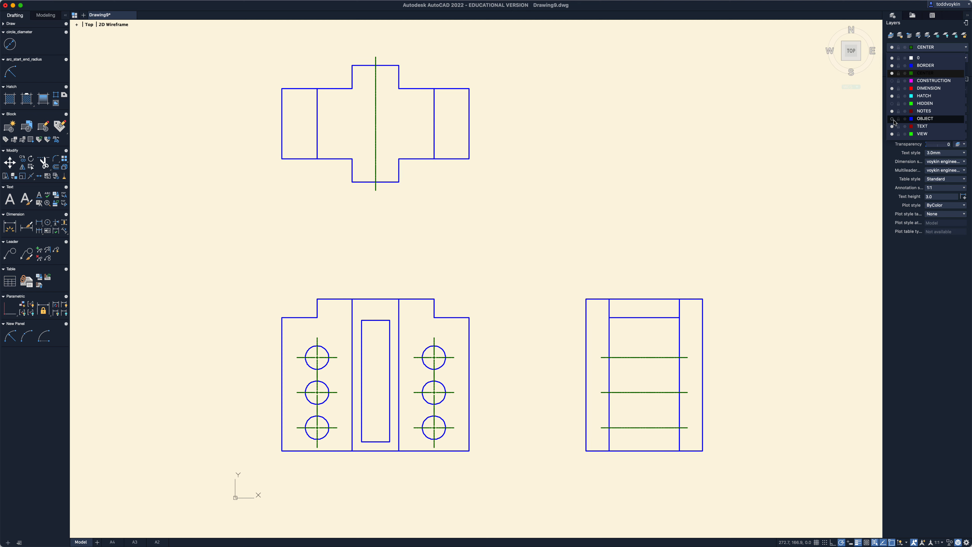
Set the linetype scale to 15 for the three side-view centerlines and the vertical centerline in the top view.
left_click(653, 440)
left_click(634, 340)
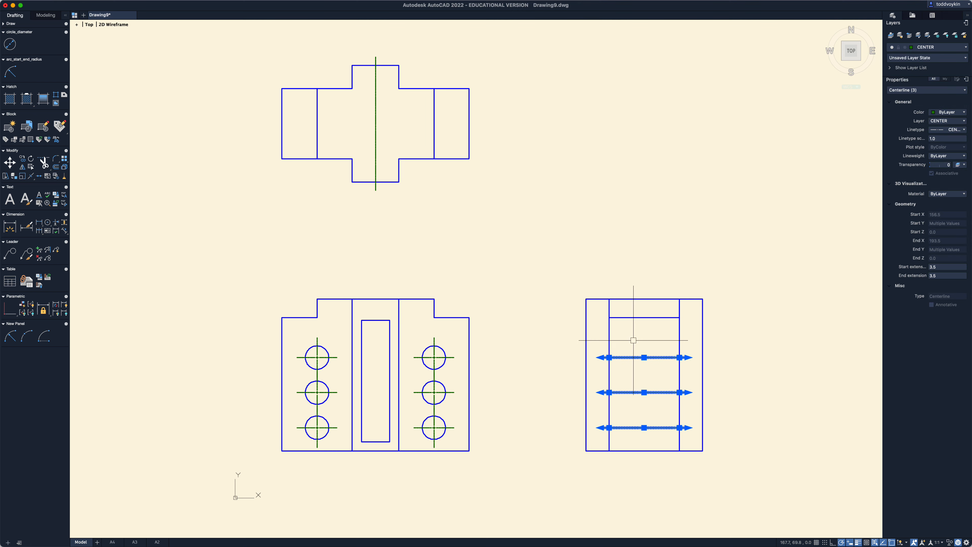
left_click(441, 133)
left_click(370, 111)
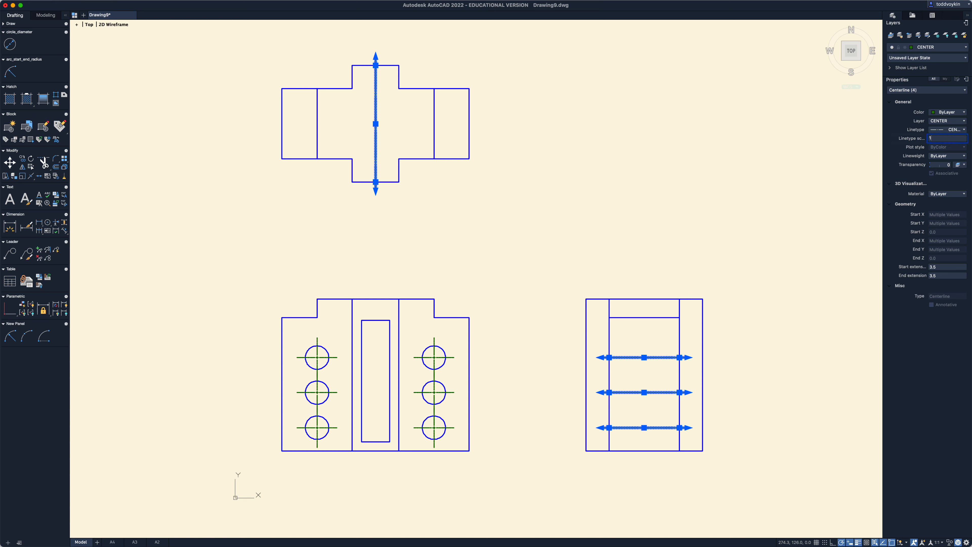
key("Return")
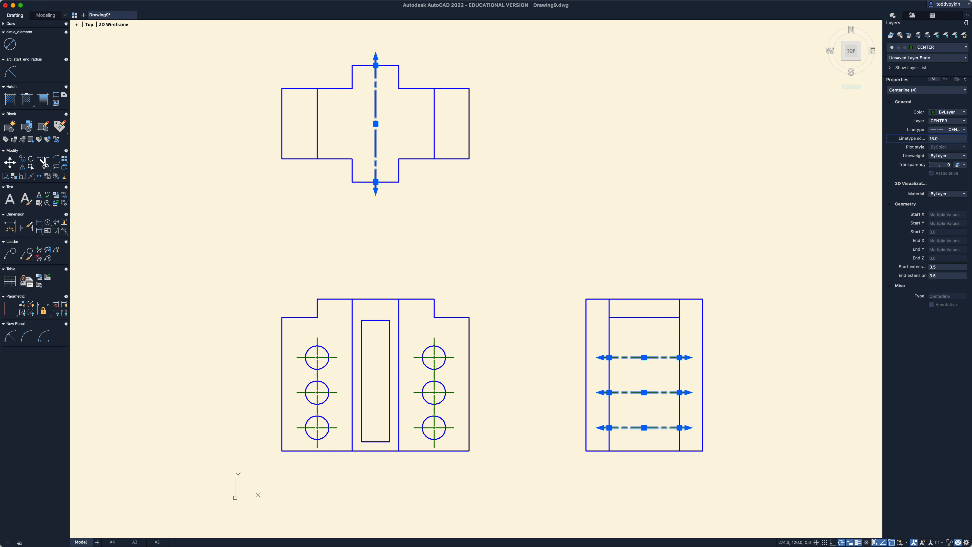
key("Escape")
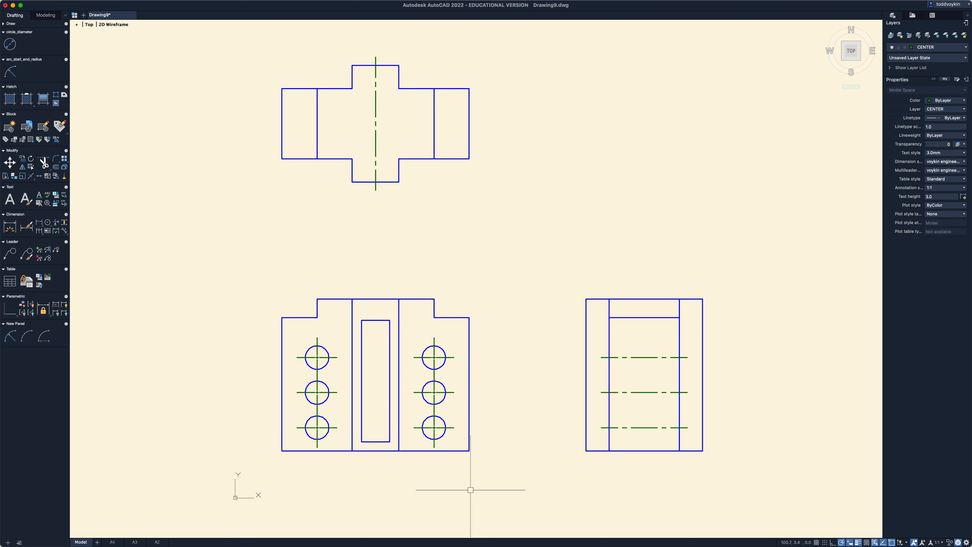
scroll(436, 432, "up", 5)
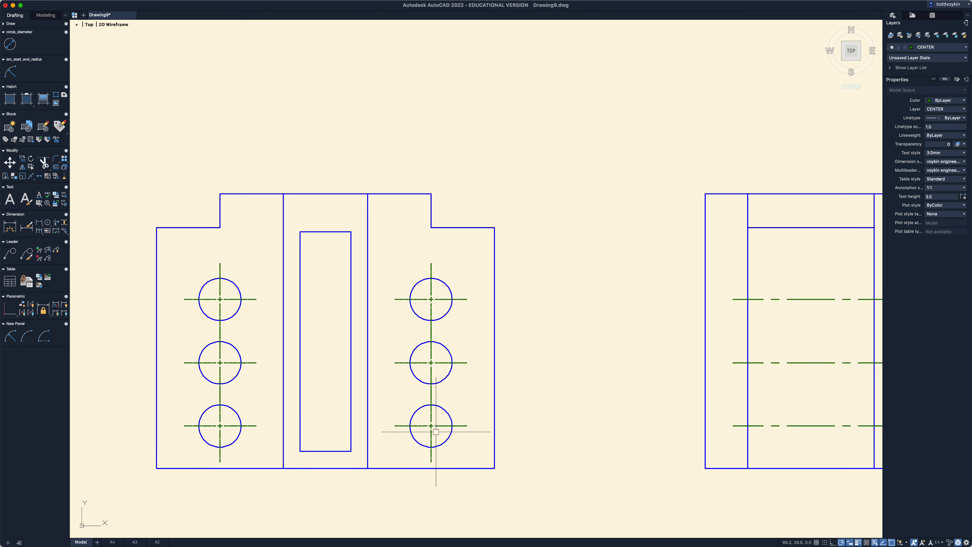
middle_click_drag(436, 432, 531, 403)
scroll(521, 302, "up", 3)
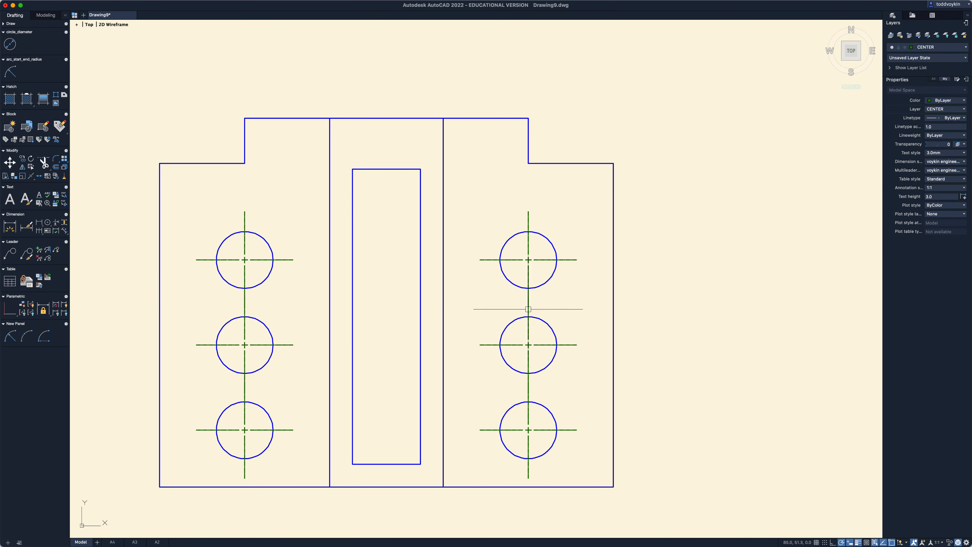
left_click(529, 285)
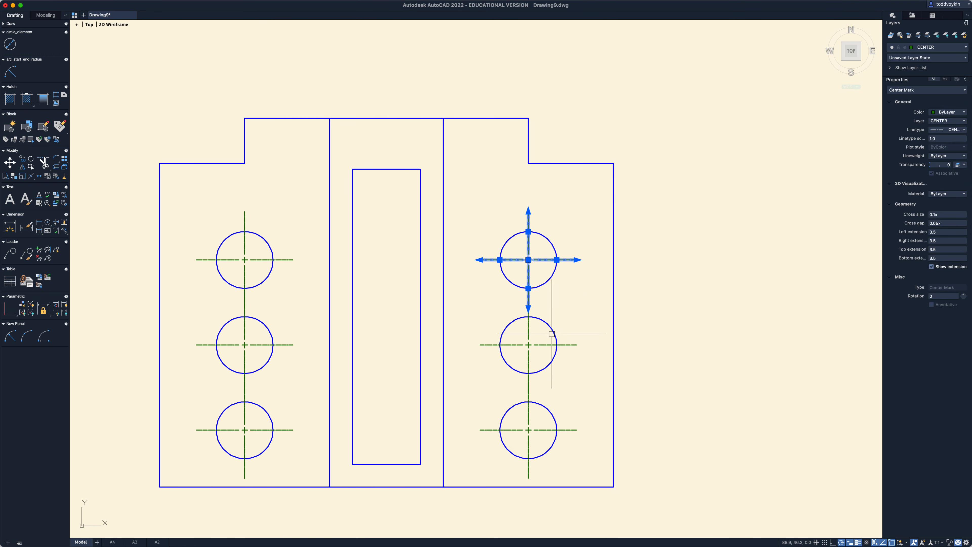
left_click(529, 333)
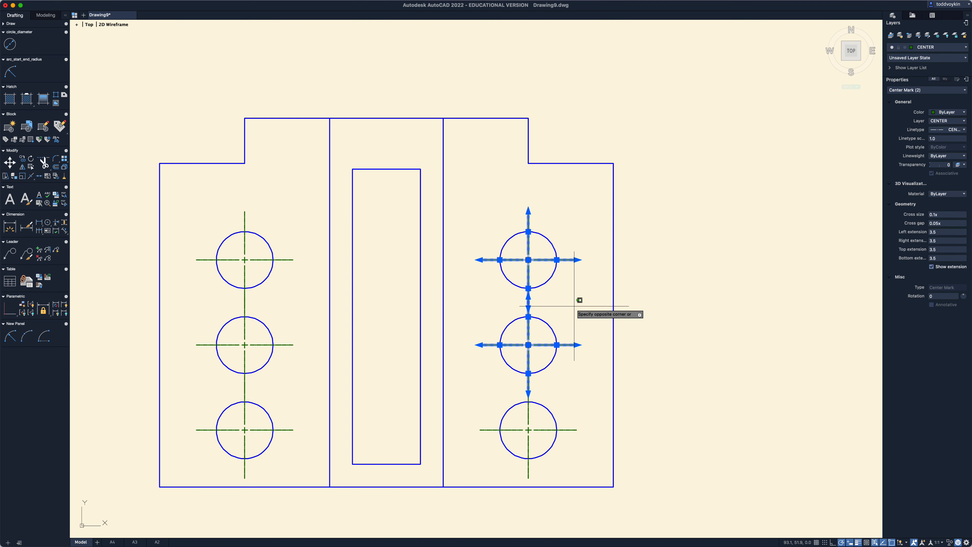
key("Escape")
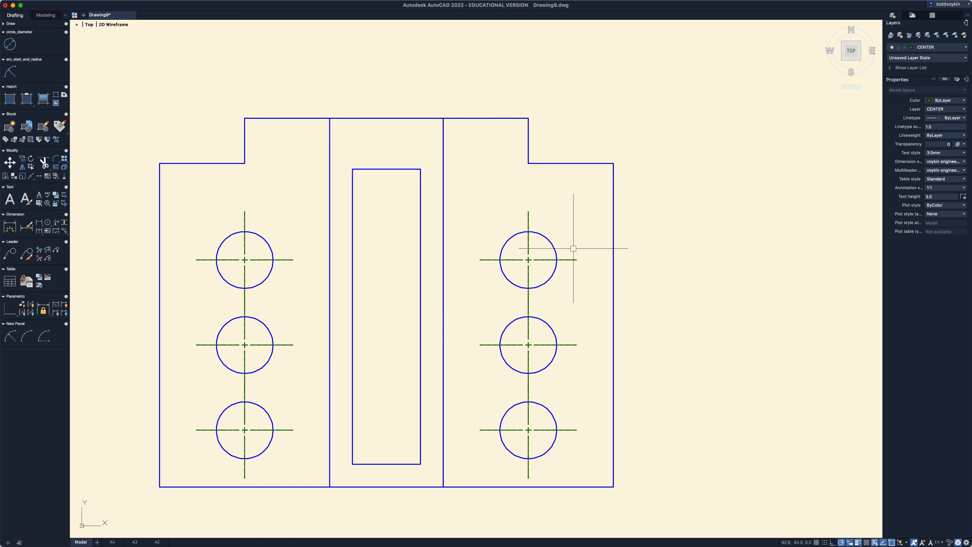
Set the left, right, top and bottom extensions of all six hole center marks in the front view to 2.
left_click(591, 452)
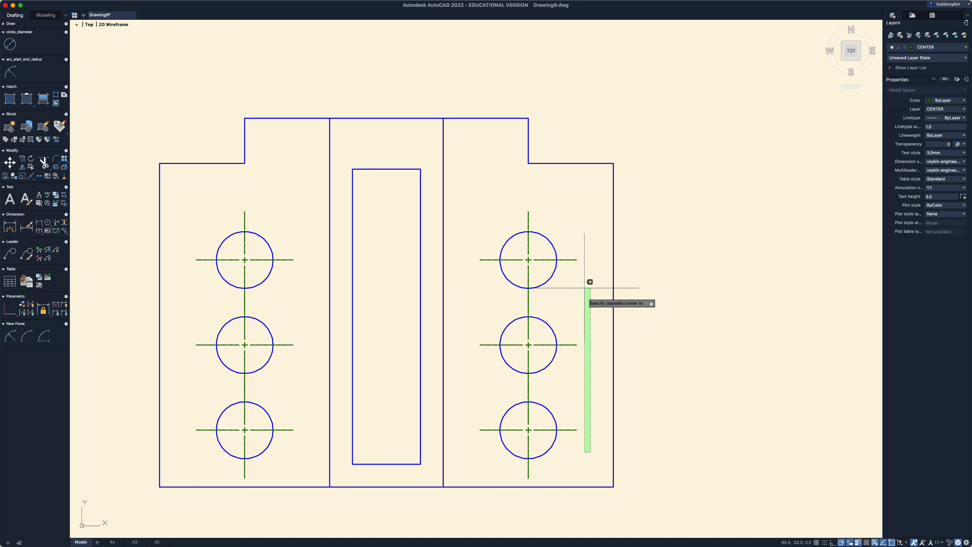
left_click(574, 235)
left_click(309, 455)
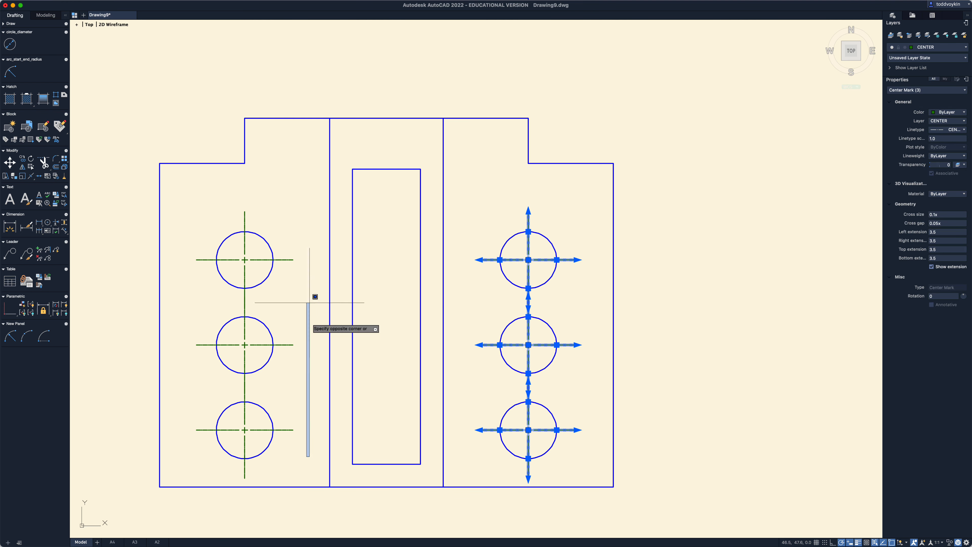
left_click(290, 239)
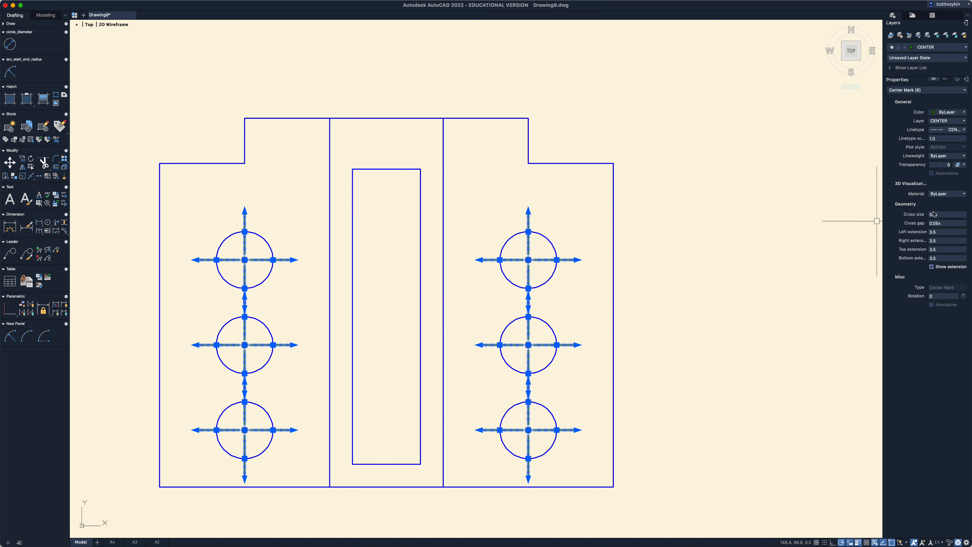
left_click(938, 232)
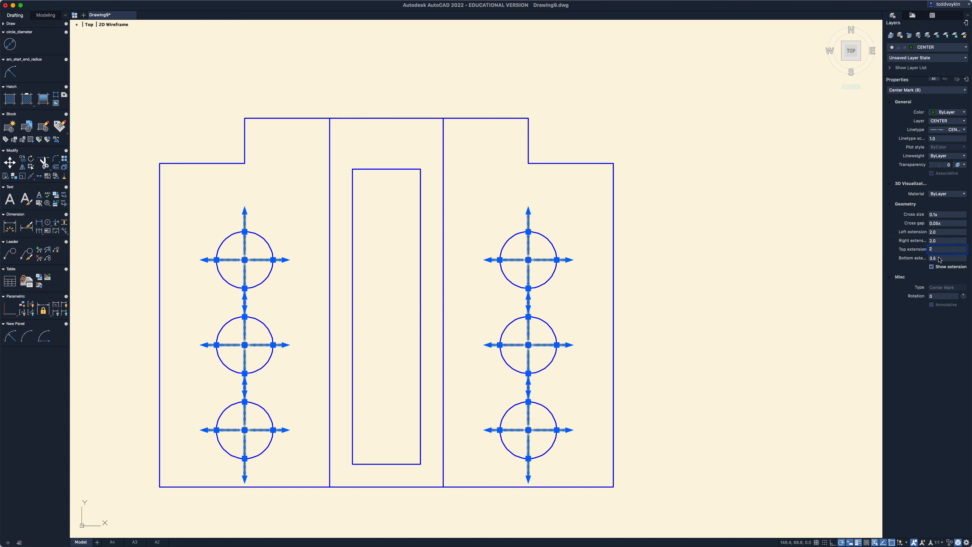
left_click(846, 302)
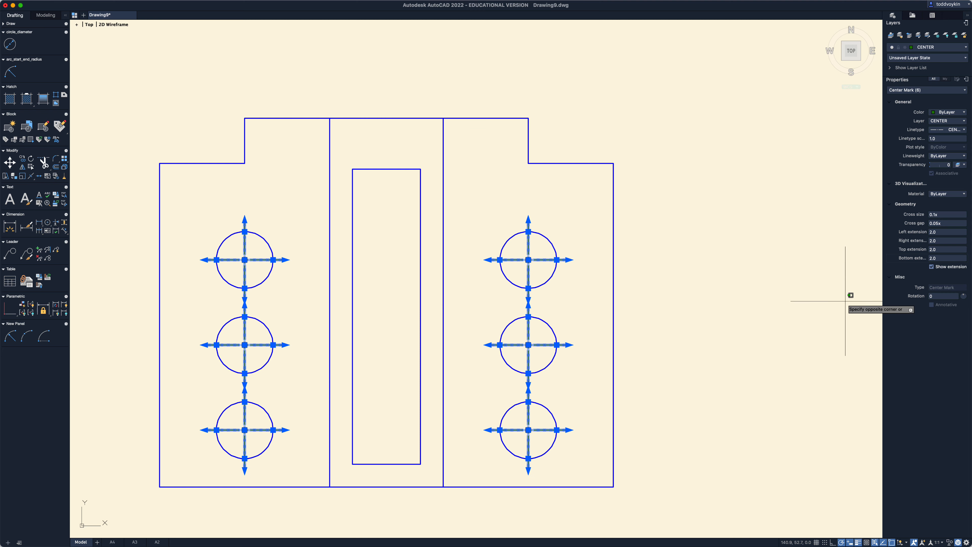
key("Escape")
key("Escape")
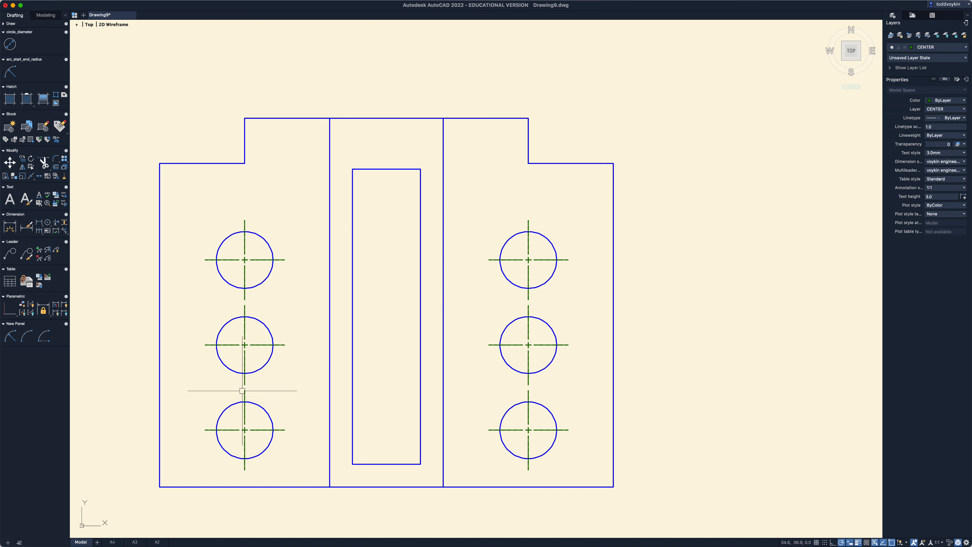
Set the linetype scale of all six hole center marks in the front view to 15.
left_click(315, 452)
left_click(284, 245)
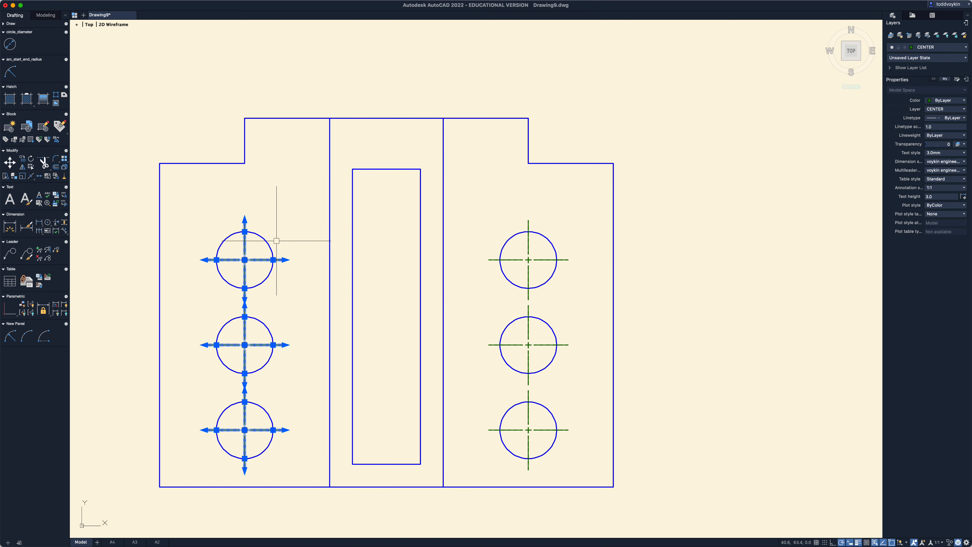
left_click(598, 445)
left_click(563, 239)
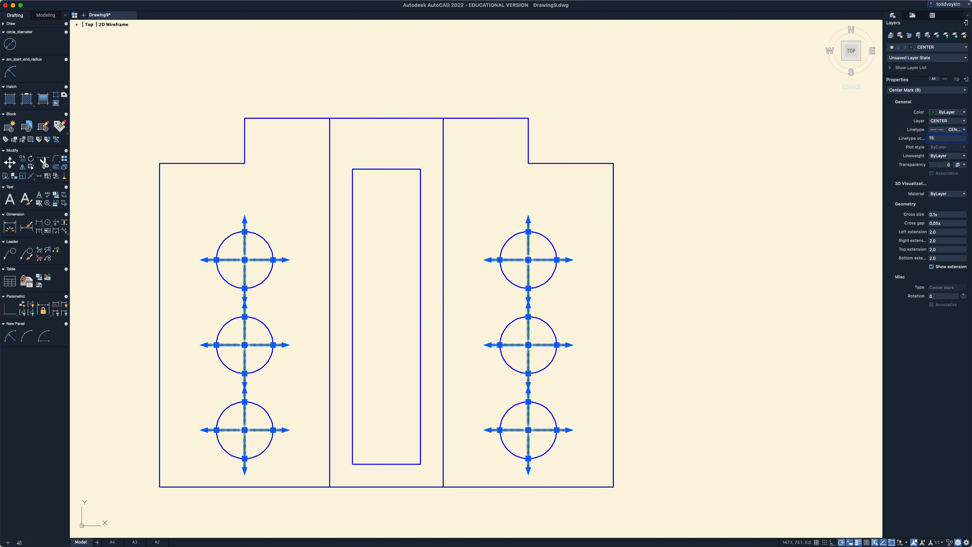
key("Escape")
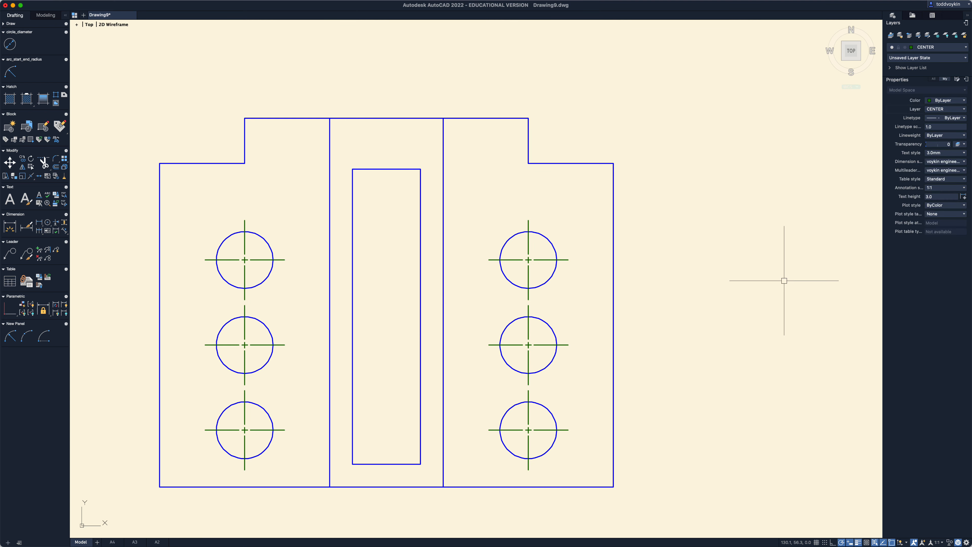
Change the linetype scale of the six front-view hole center marks to 5.
left_click(597, 461)
left_click(565, 239)
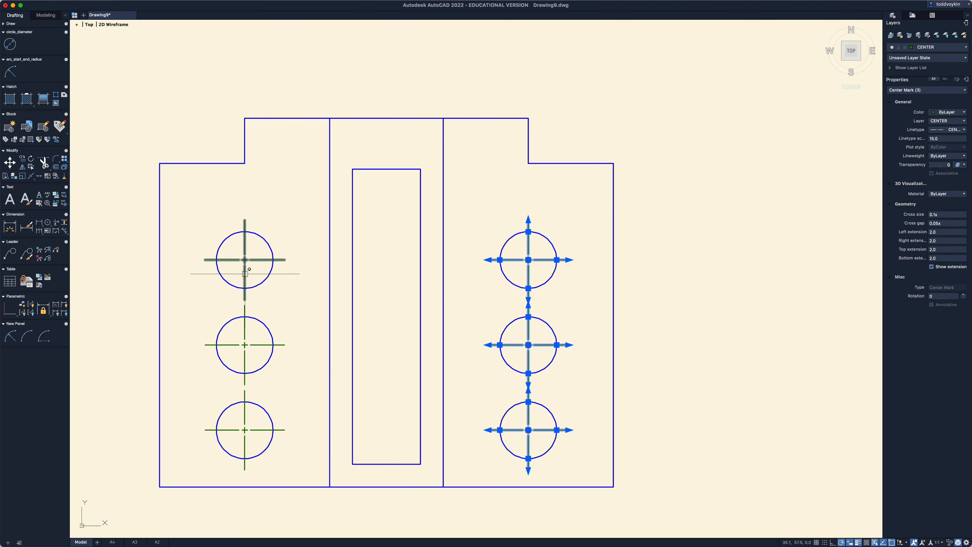
left_click(318, 454)
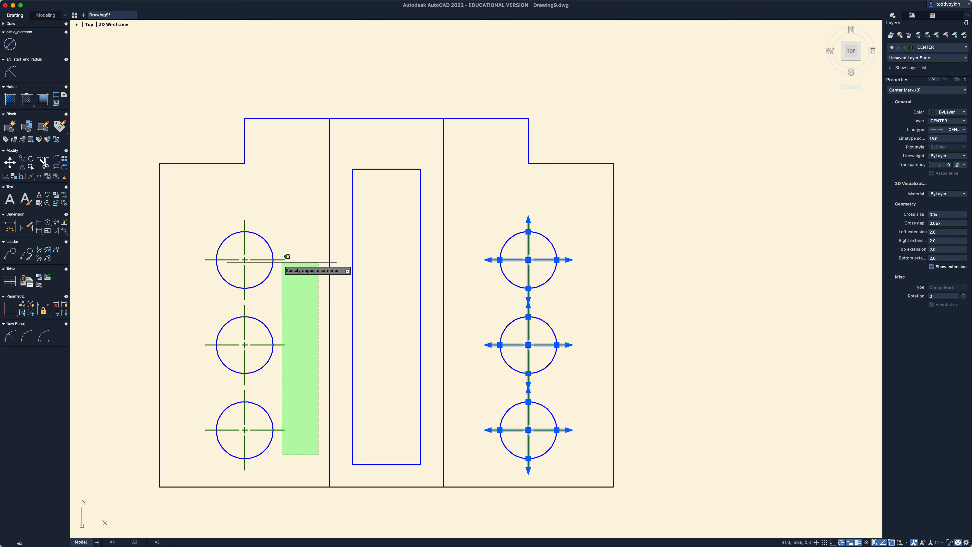
left_click(280, 248)
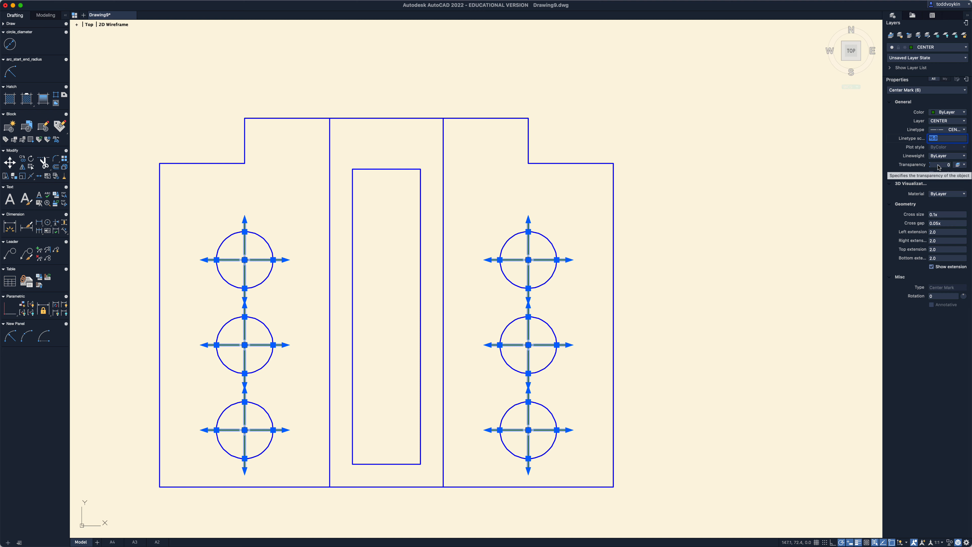
type("5")
key("Escape")
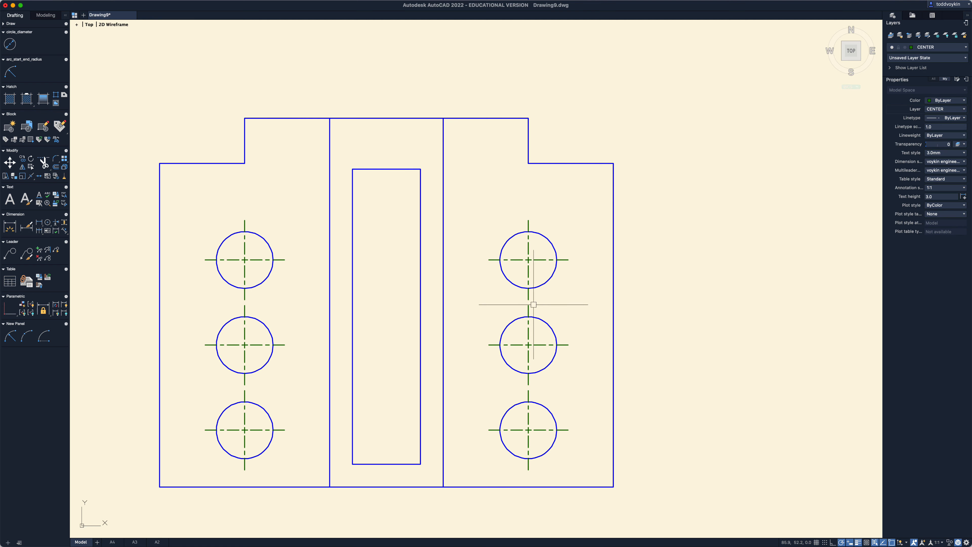
Change the linetype scale of the six front-view hole center marks to 3.
left_click(606, 460)
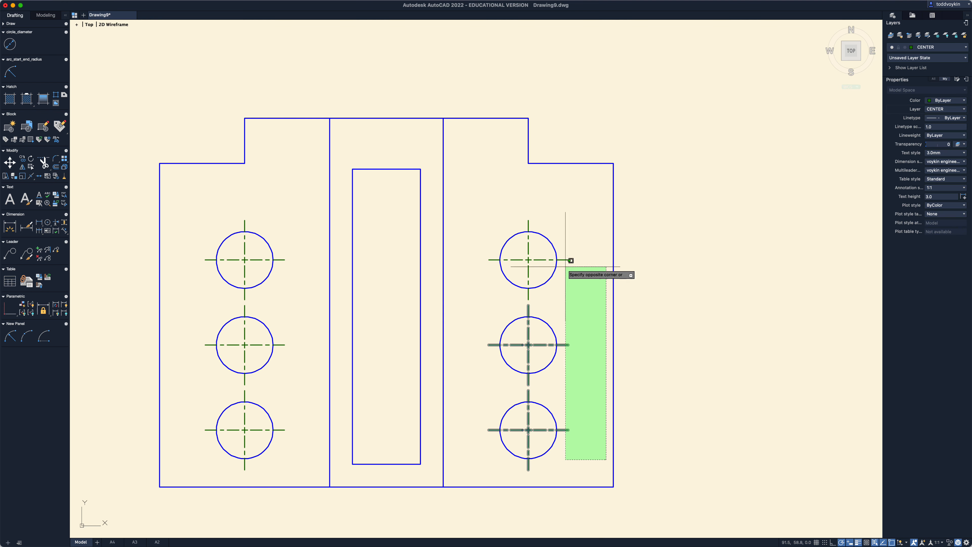
left_click(563, 254)
left_click(318, 458)
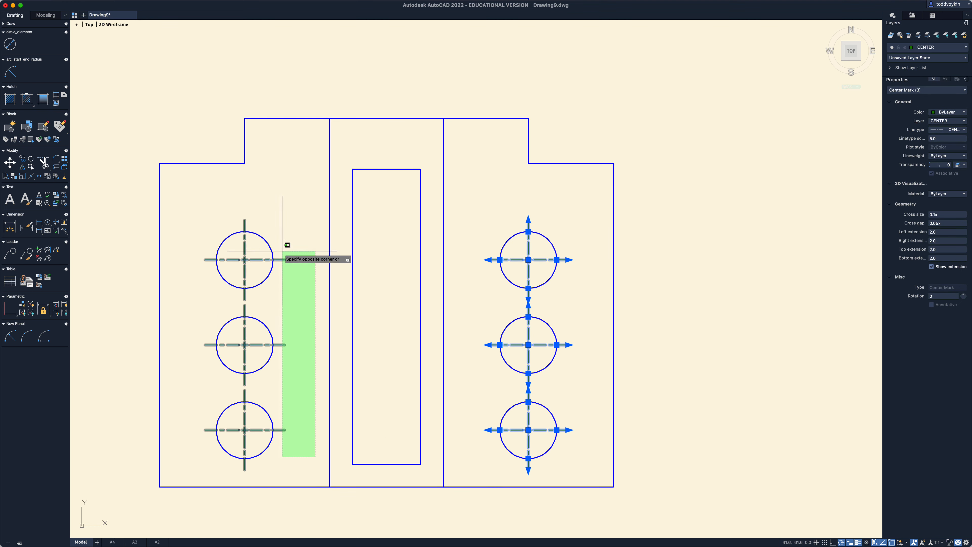
left_click(226, 187)
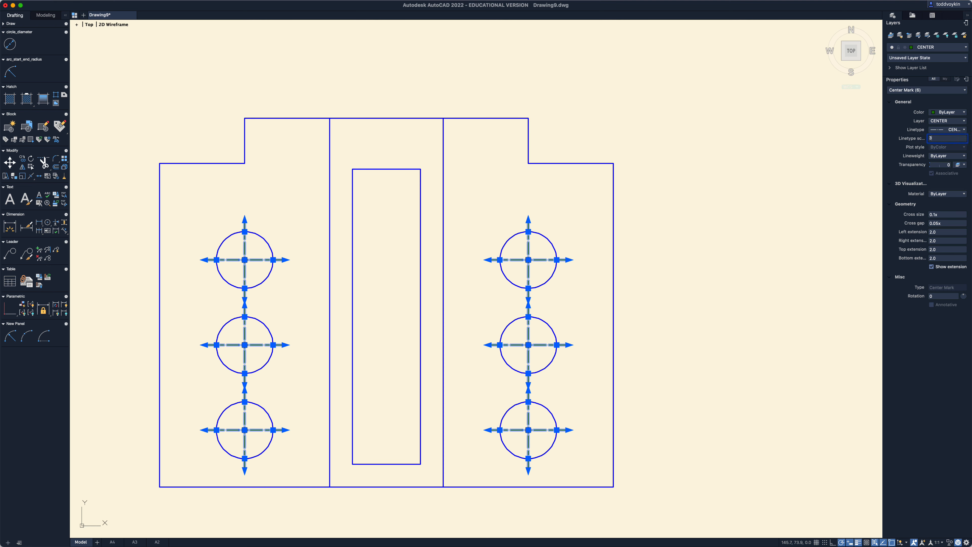
key("Escape")
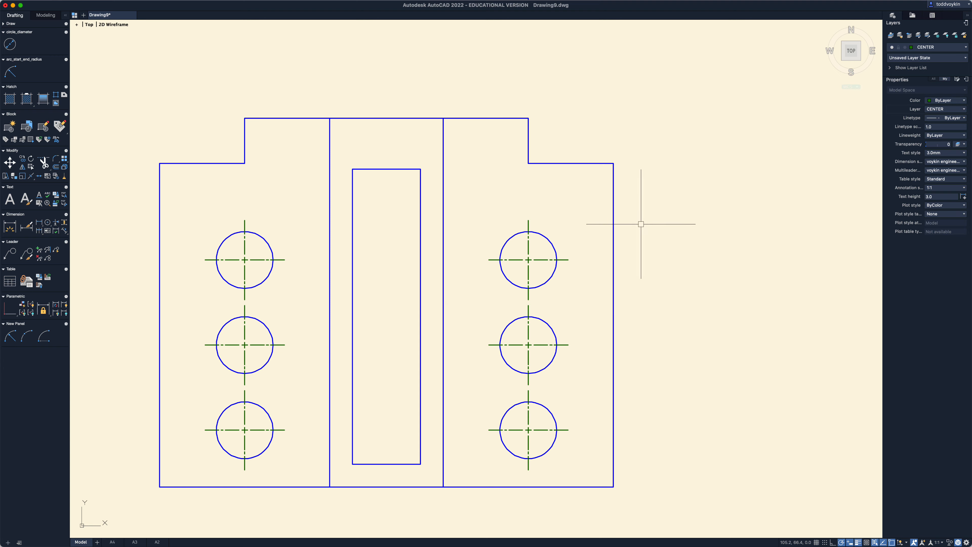
scroll(230, 241, "down", 2)
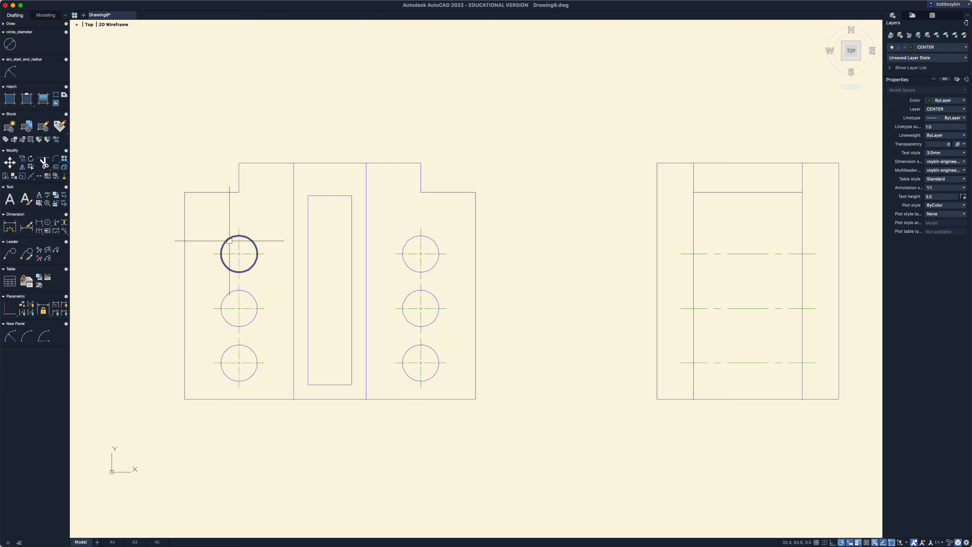
scroll(231, 242, "up", 5)
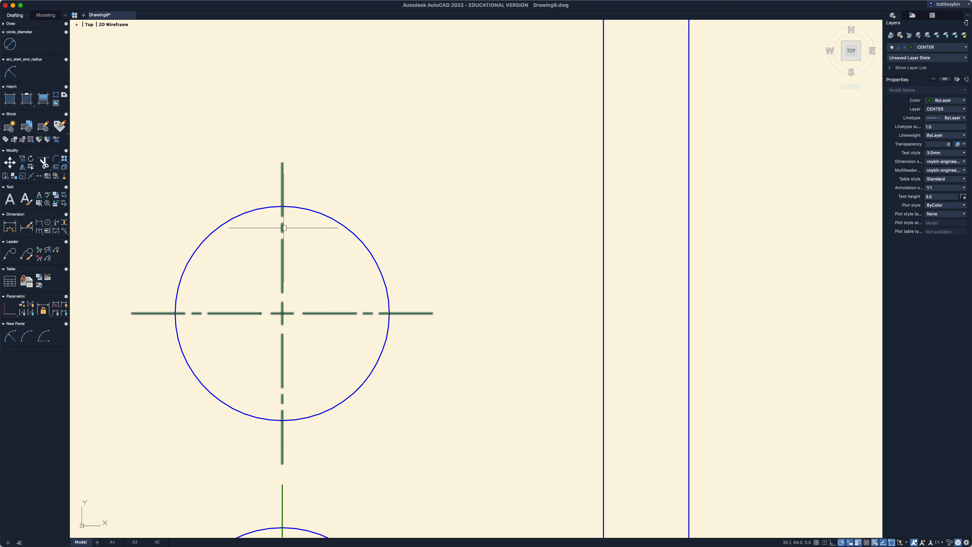
scroll(312, 242, "down", 1)
scroll(312, 242, "down", 3)
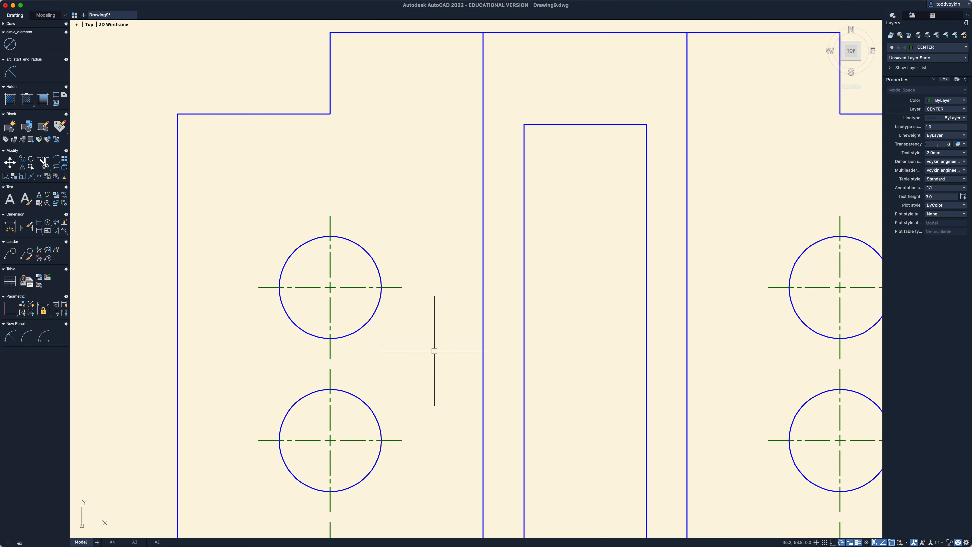
scroll(435, 351, "down", 7)
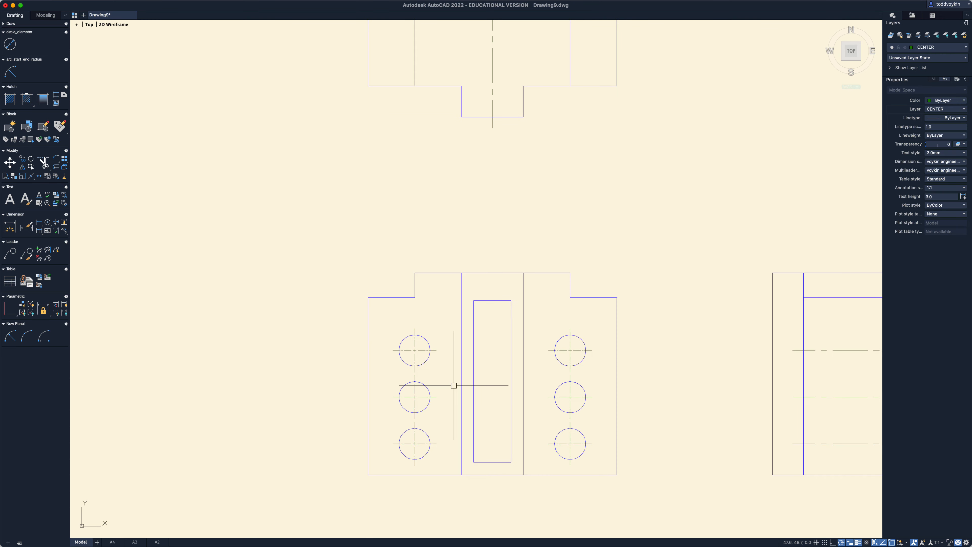
Set the linetype scale of the three side-view centerlines and the vertical top-view centerline to 10.
middle_click_drag(619, 331, 593, 338)
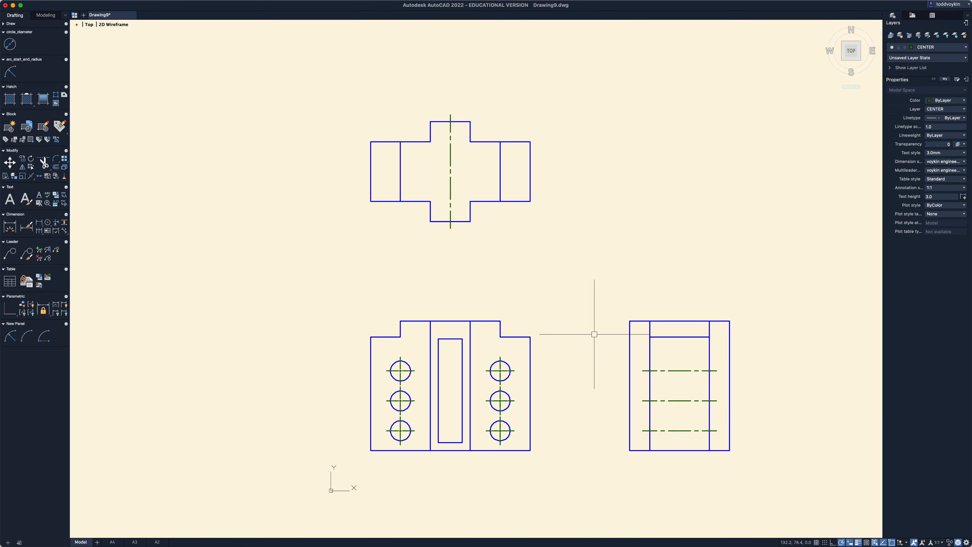
left_click(701, 445)
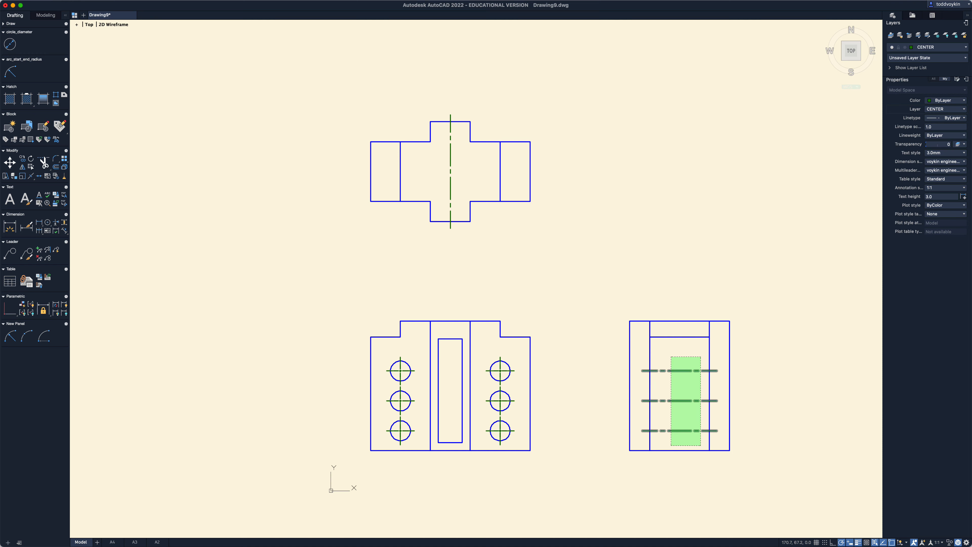
left_click(671, 356)
left_click(490, 180)
left_click(424, 161)
left_click(941, 139)
type("10")
key("Escape")
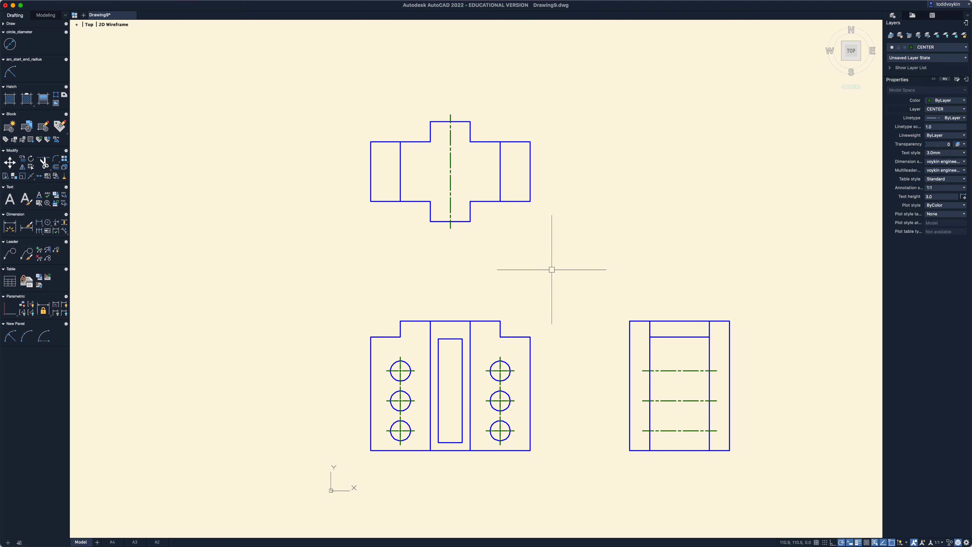
scroll(511, 390, "up", 1)
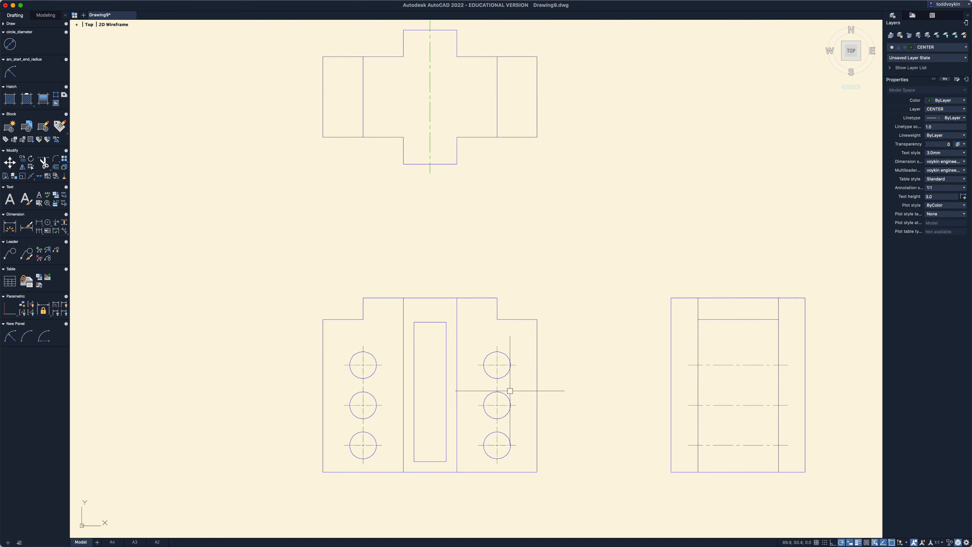
scroll(542, 420, "down", 1)
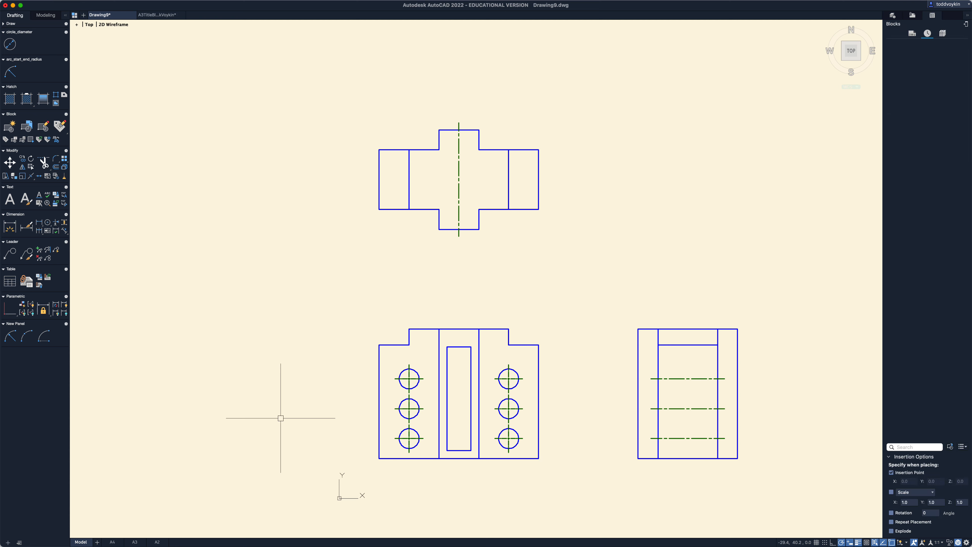
Show the A3 layout of the three-view drawing, and switch to the open A3 title block drawing.
middle_click_drag(280, 418, 244, 381)
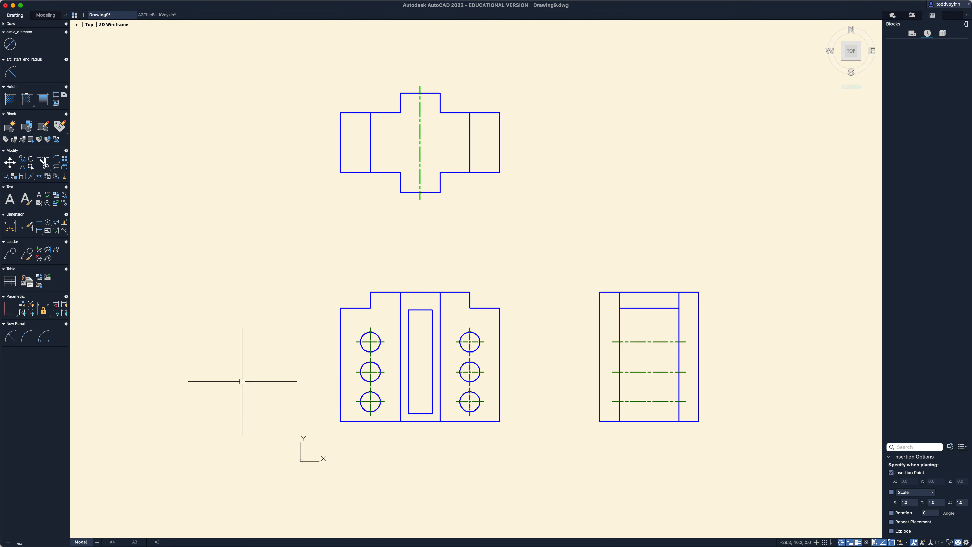
left_click(136, 542)
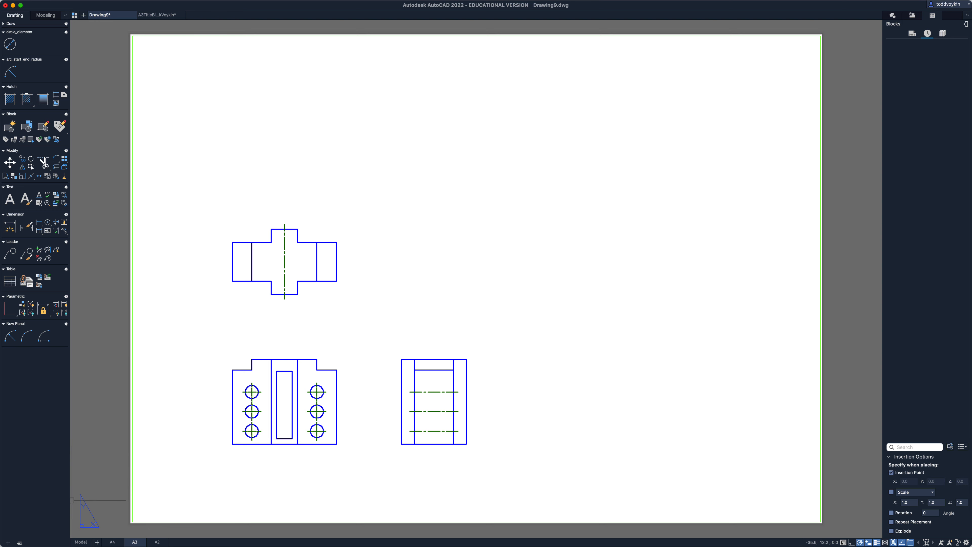
left_click(156, 17)
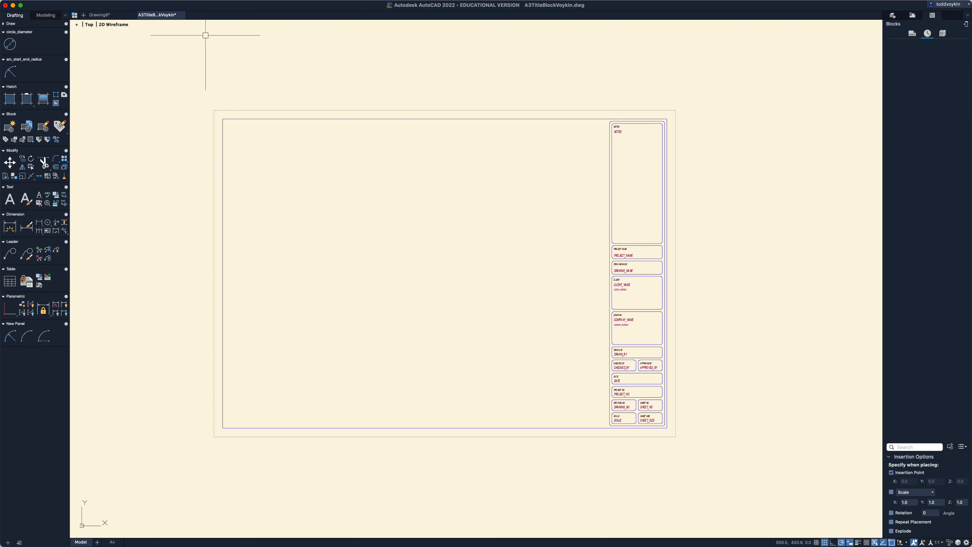
scroll(532, 329, "down", 2)
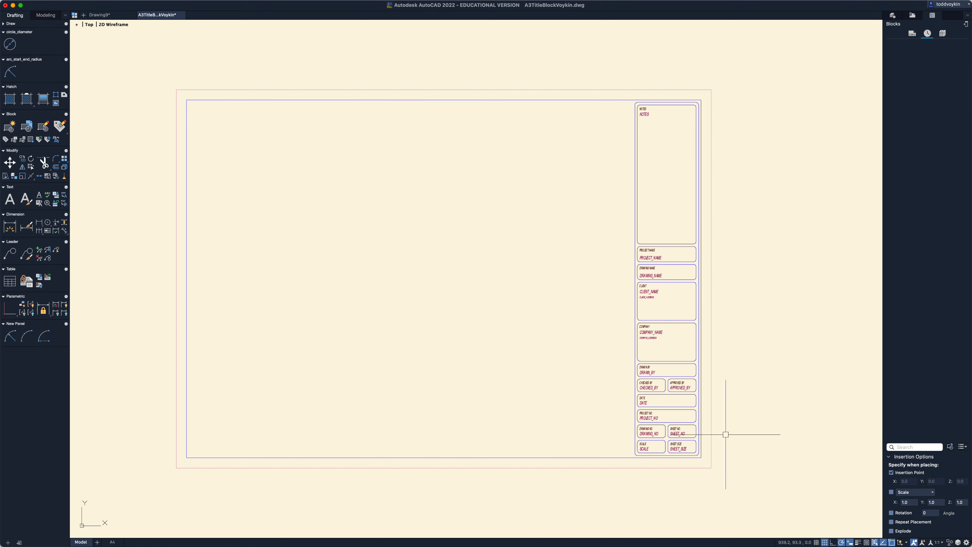
Start Write Block and select the entire A3 border and title block as source objects.
right_click(731, 479)
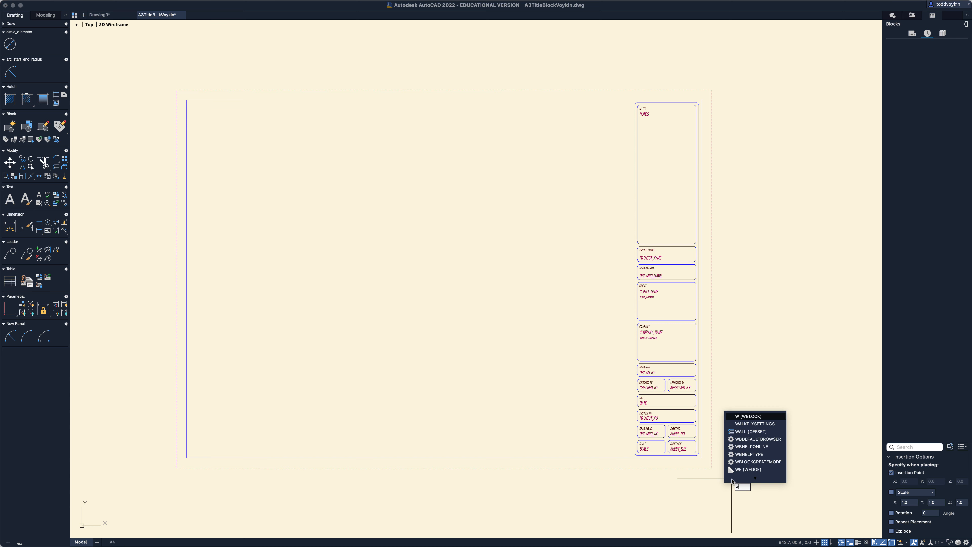
left_click(732, 482)
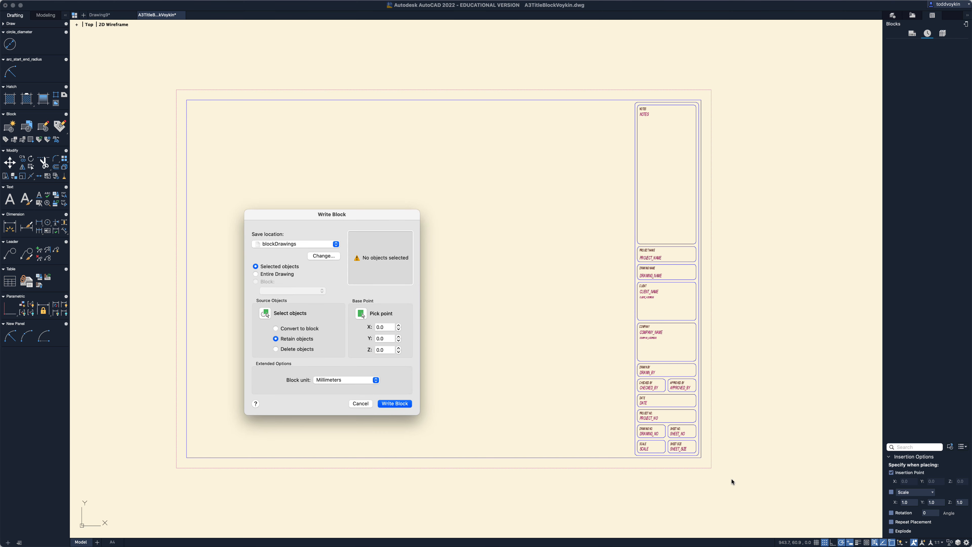
left_click(266, 313)
left_click(744, 490)
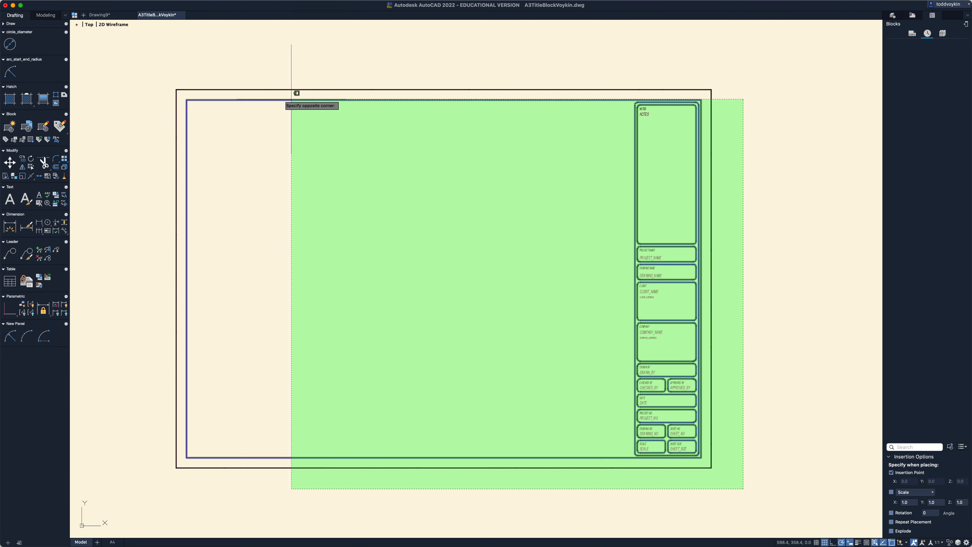
left_click(122, 57)
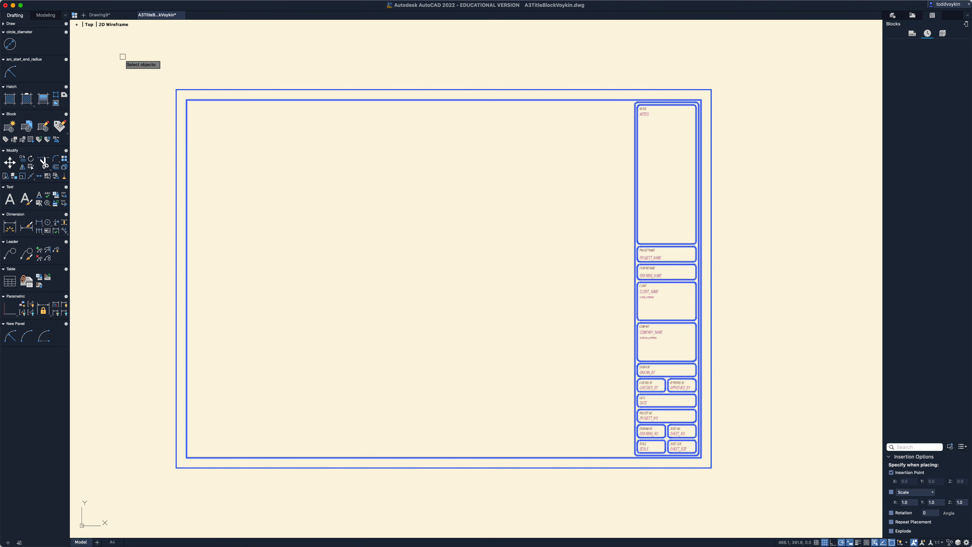
key("Return")
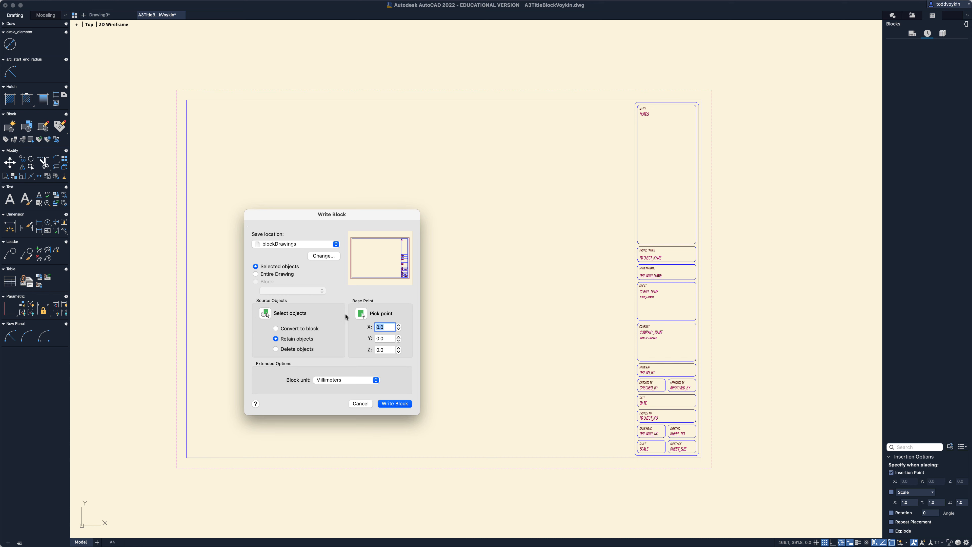
Set the block's base point at the outer border's lower-left corner and write the block to a drawing file named a3TitleBlock.
left_click(361, 314)
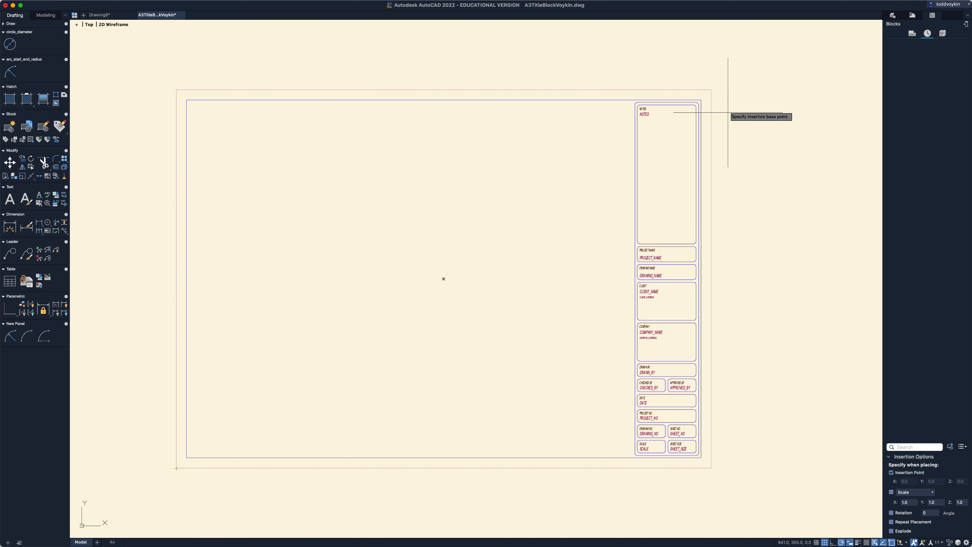
left_click(177, 468)
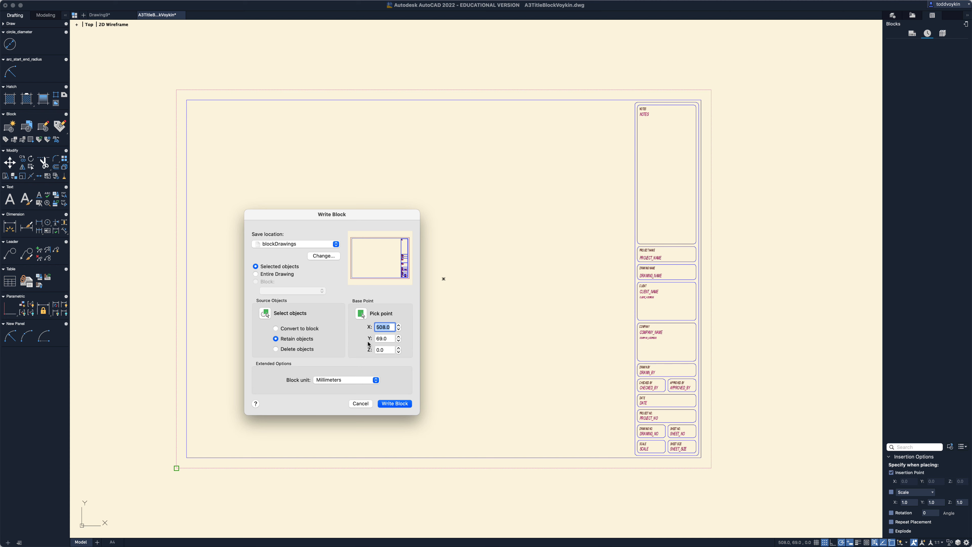
left_click(395, 403)
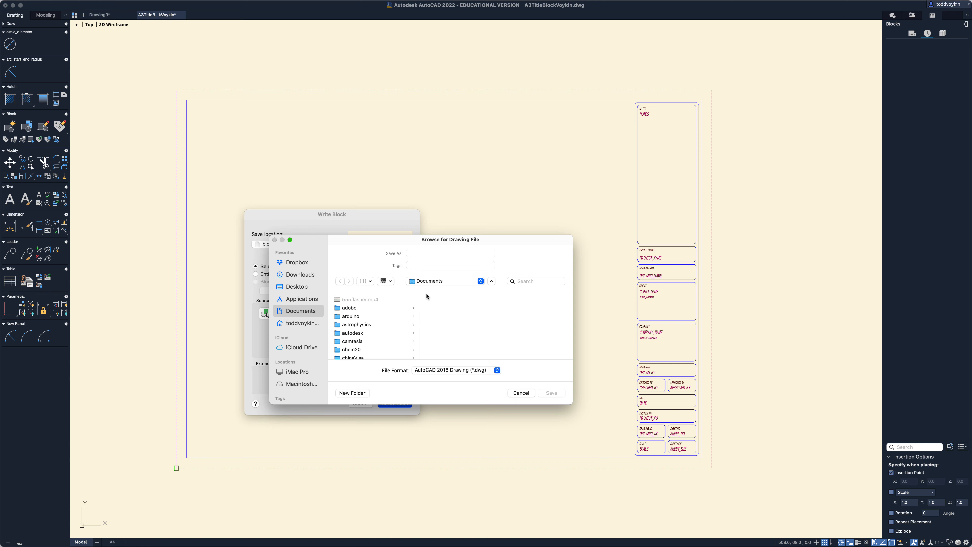
left_click(423, 253)
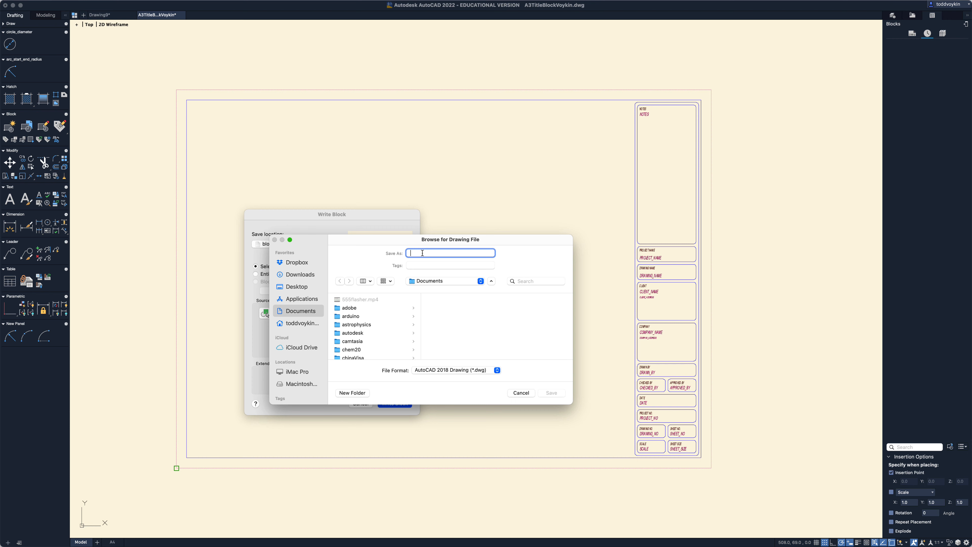
type("a3TitleBlock")
left_click(554, 395)
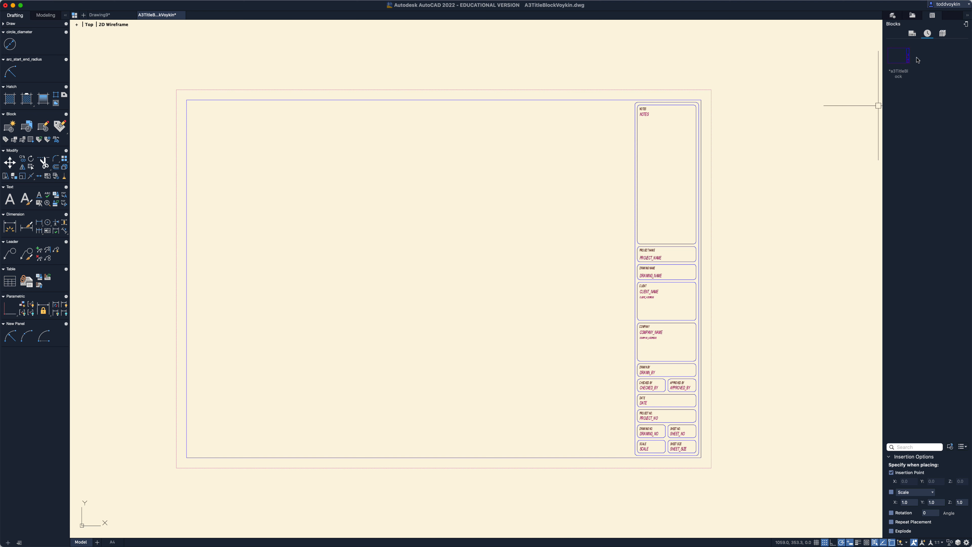
Examine the title block drawing's layer properties, external references and recent blocks, and check which palettes are enabled.
left_click(893, 16)
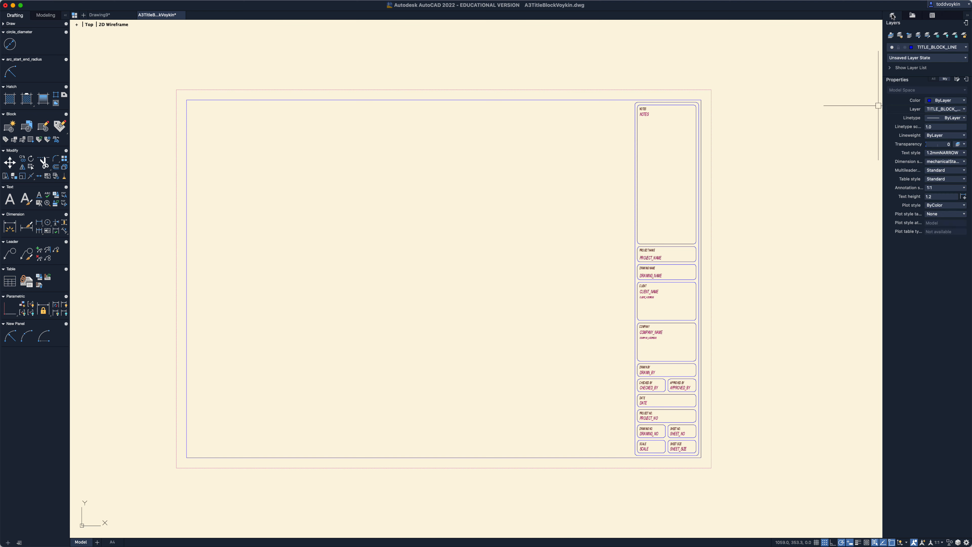
left_click(913, 16)
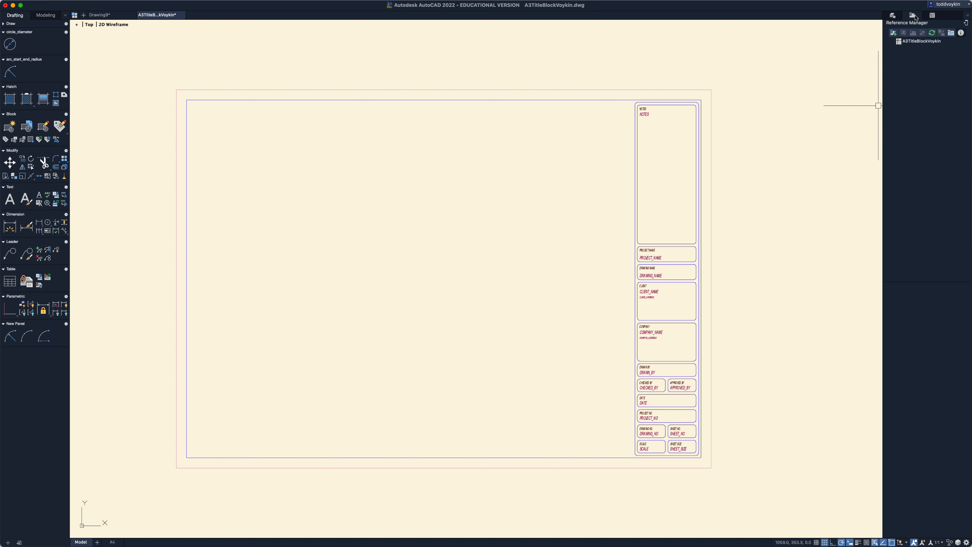
left_click(934, 17)
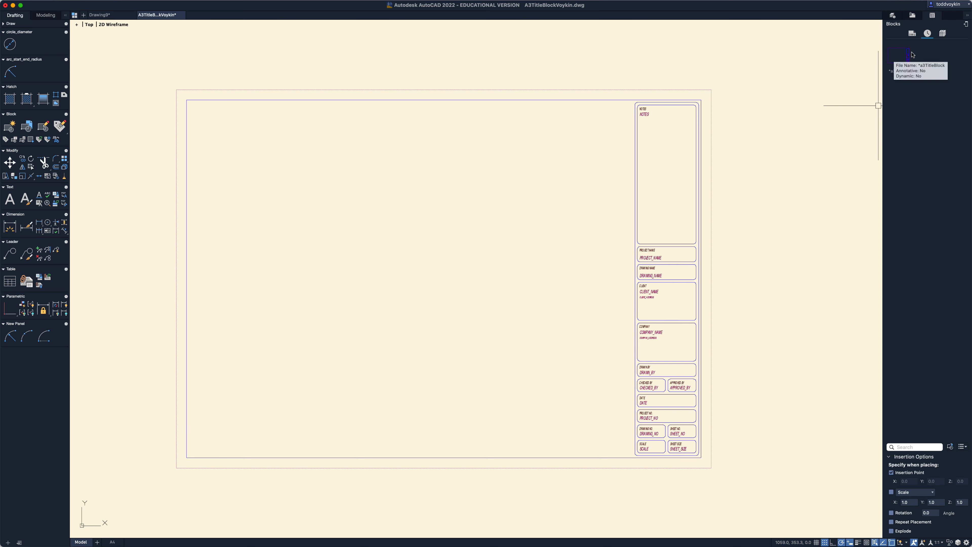
mouse_move(336, 4)
left_click(265, 5)
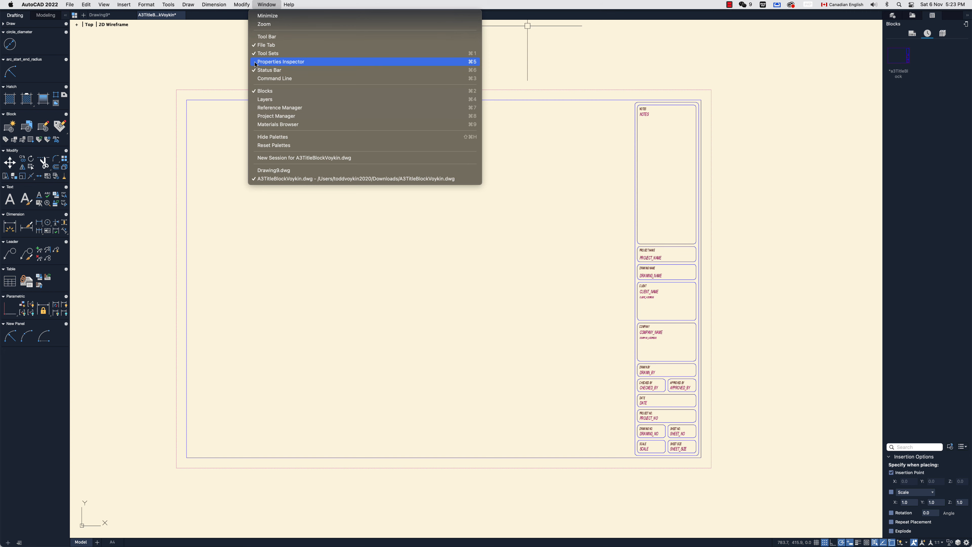
Bring back the layer and property settings, and return to Drawing9 on its A3 layout.
left_click(893, 17)
left_click(892, 17)
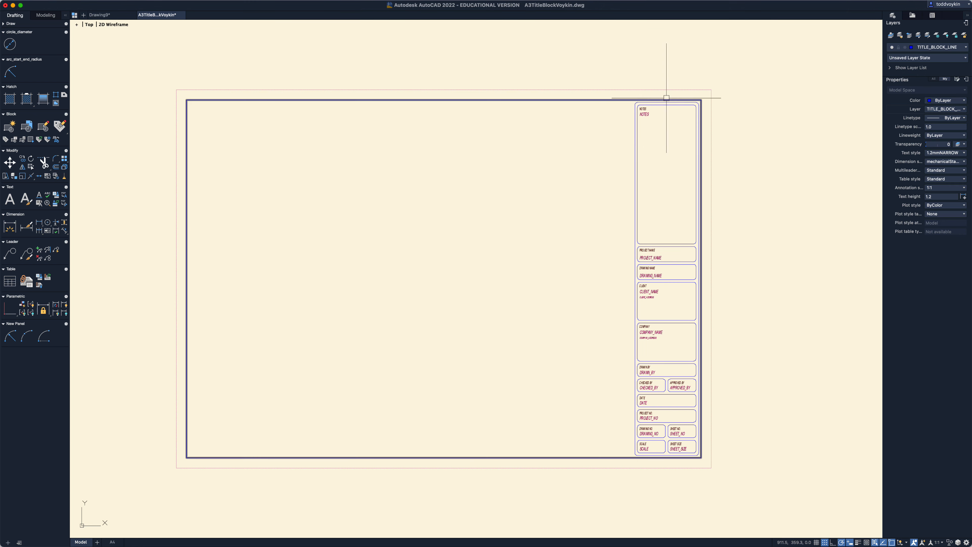
left_click(99, 15)
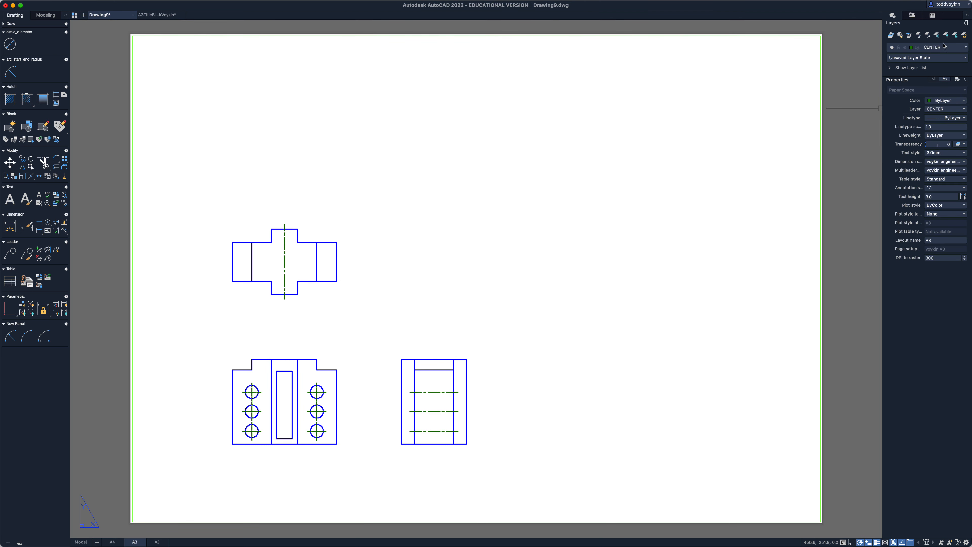
left_click(934, 16)
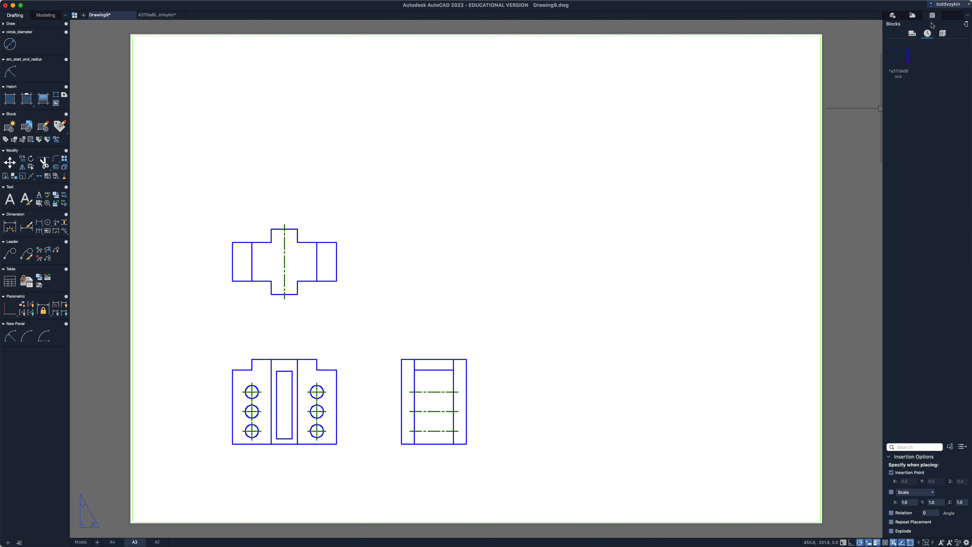
left_click(902, 57)
scroll(282, 429, "up", 2)
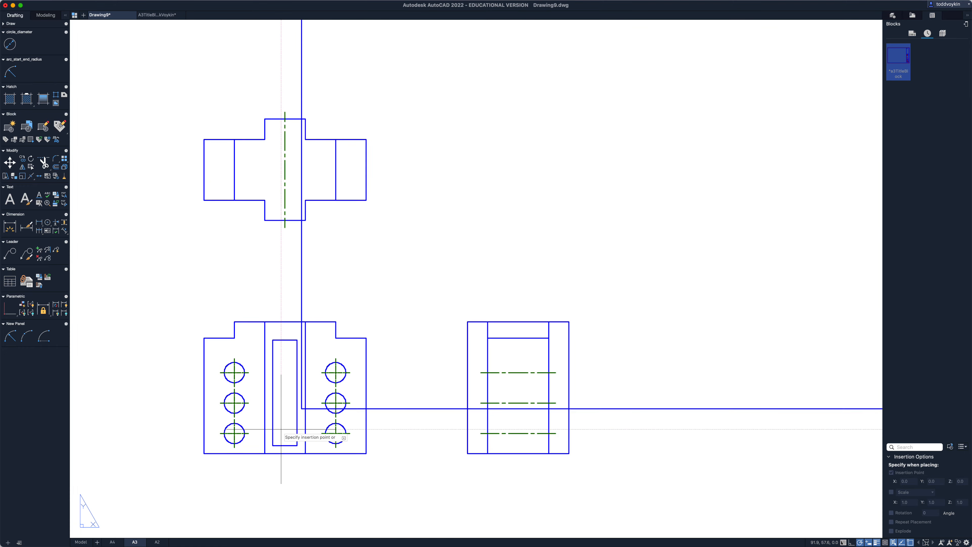
scroll(282, 429, "down", 4)
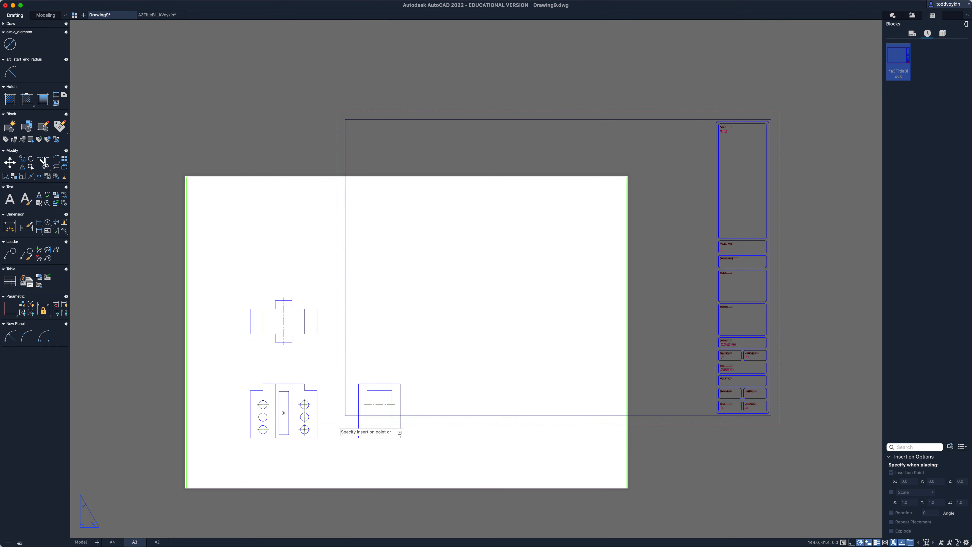
key("Escape")
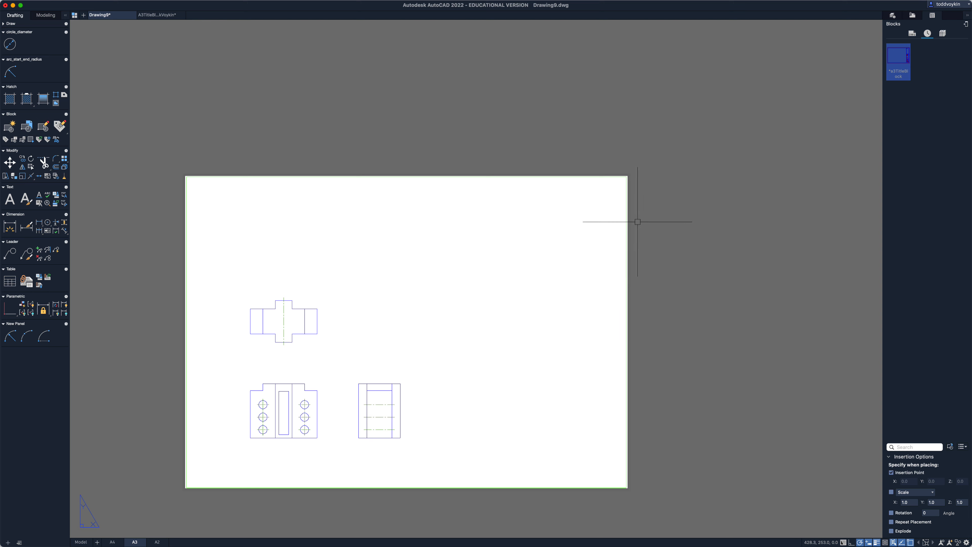
Move the A3 layout's viewport to the OBJECT layer and deselect it.
left_click(625, 219)
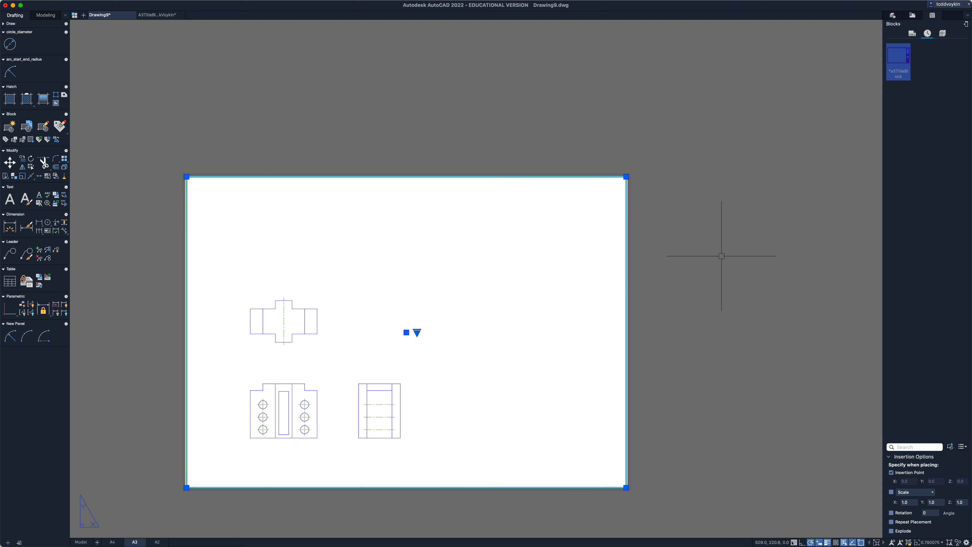
left_click(895, 16)
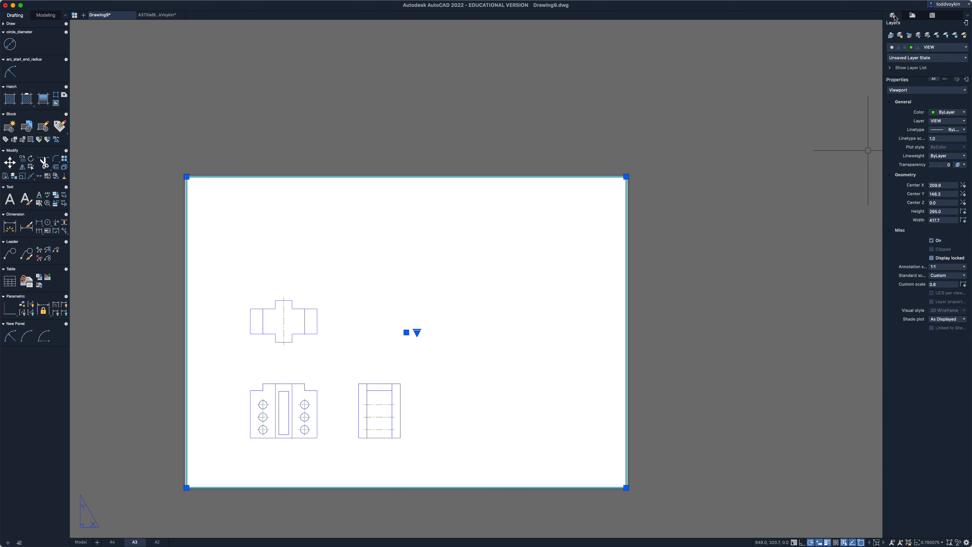
left_click(939, 122)
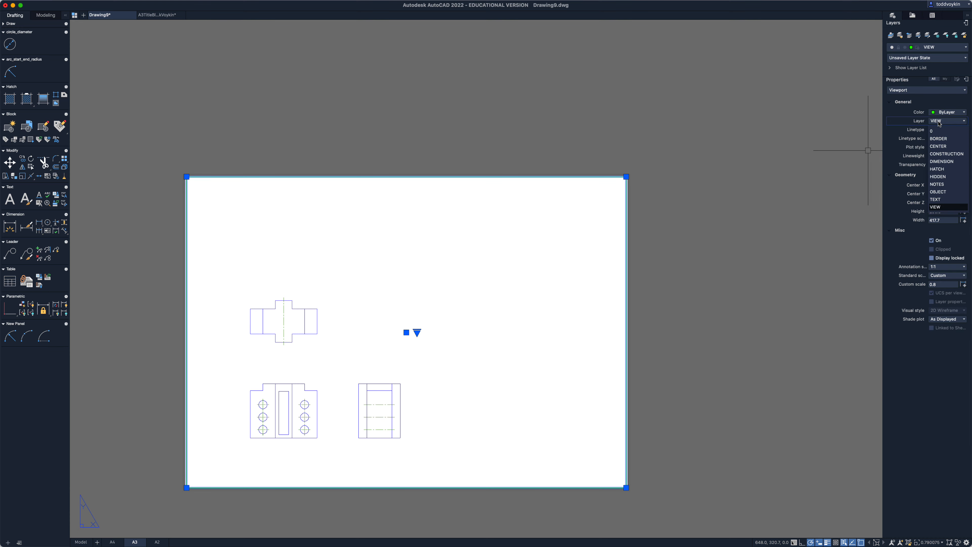
left_click(940, 193)
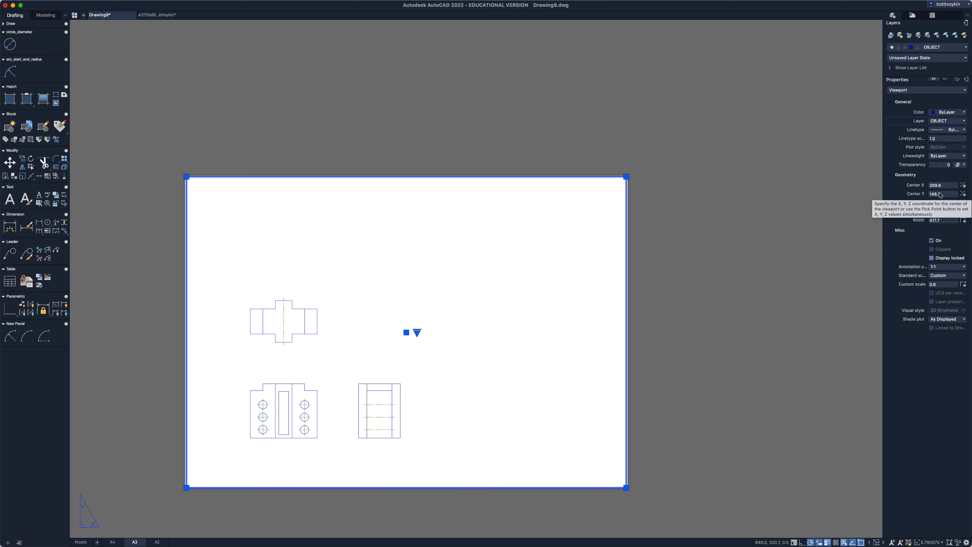
key("Escape")
Move the A3 layout's viewport to the VIEW layer.
left_click(644, 248)
left_click(619, 169)
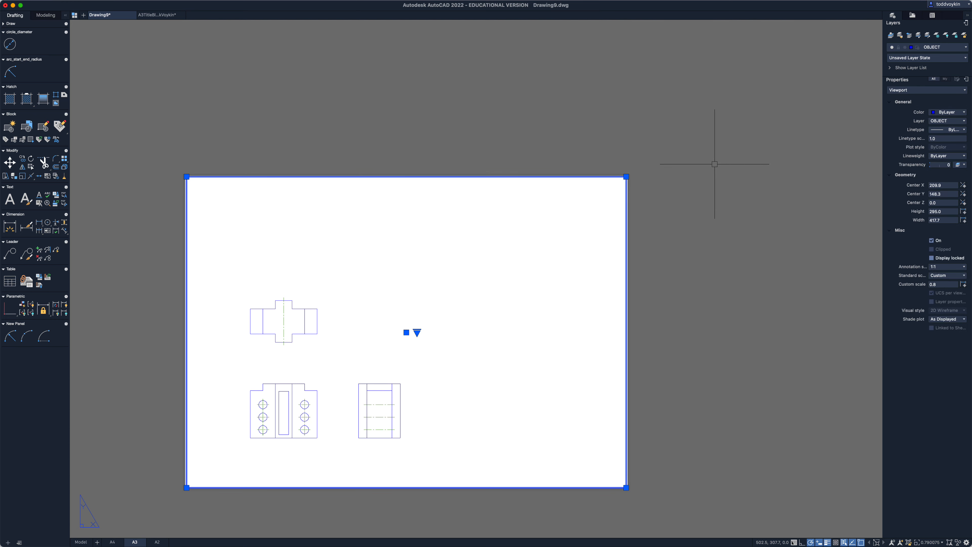
left_click(945, 121)
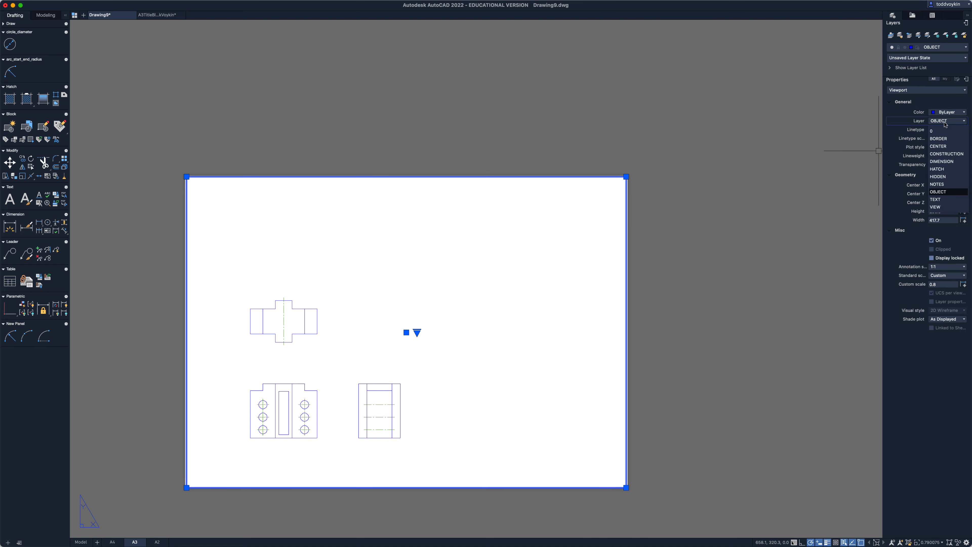
left_click(942, 207)
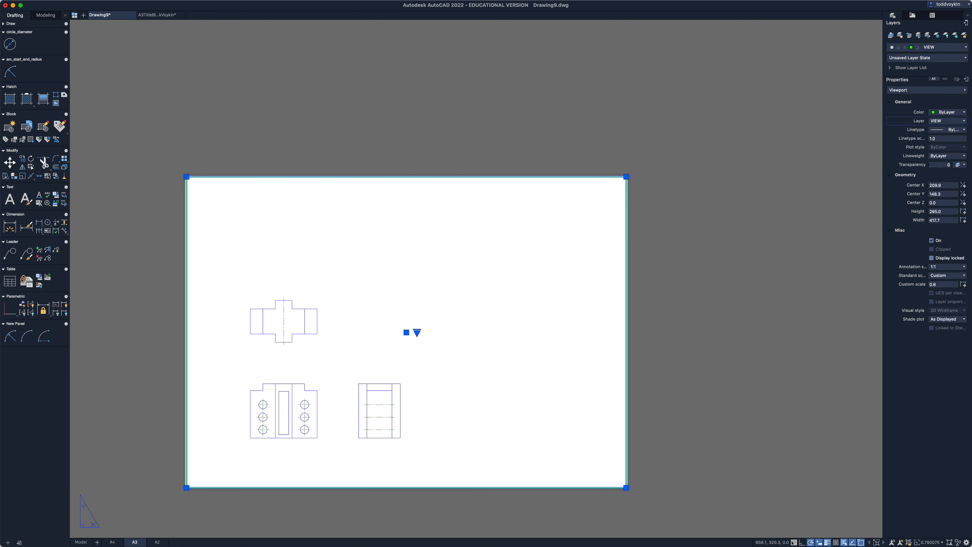
Shrink the viewport toward the middle of the sheet from its lower-right and upper-left corners, and deselect it.
left_click(626, 487)
left_click(475, 400)
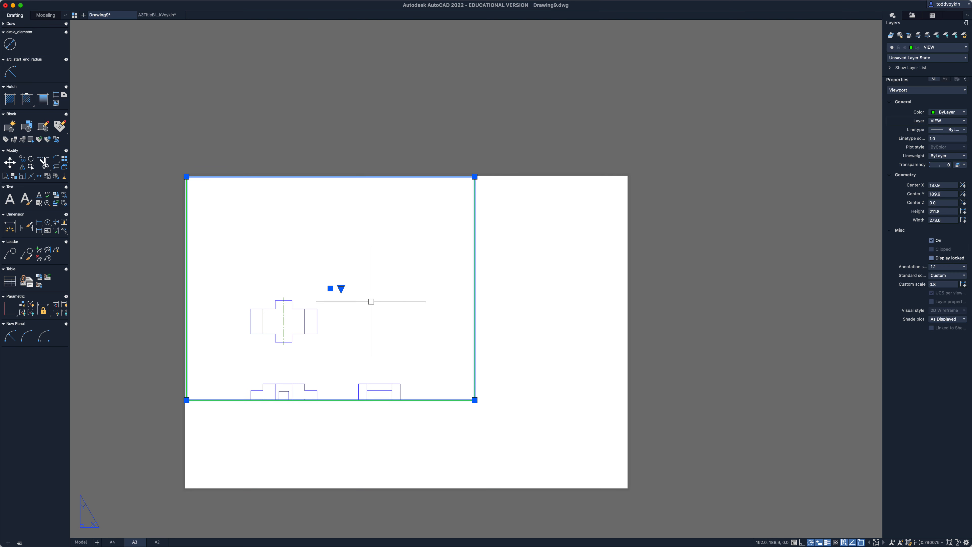
left_click(187, 177)
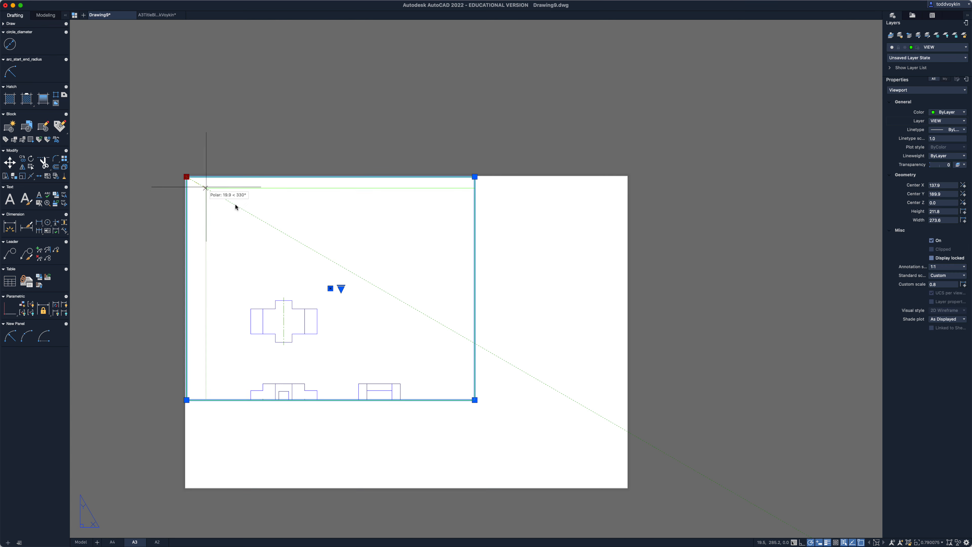
left_click(326, 265)
key("Escape")
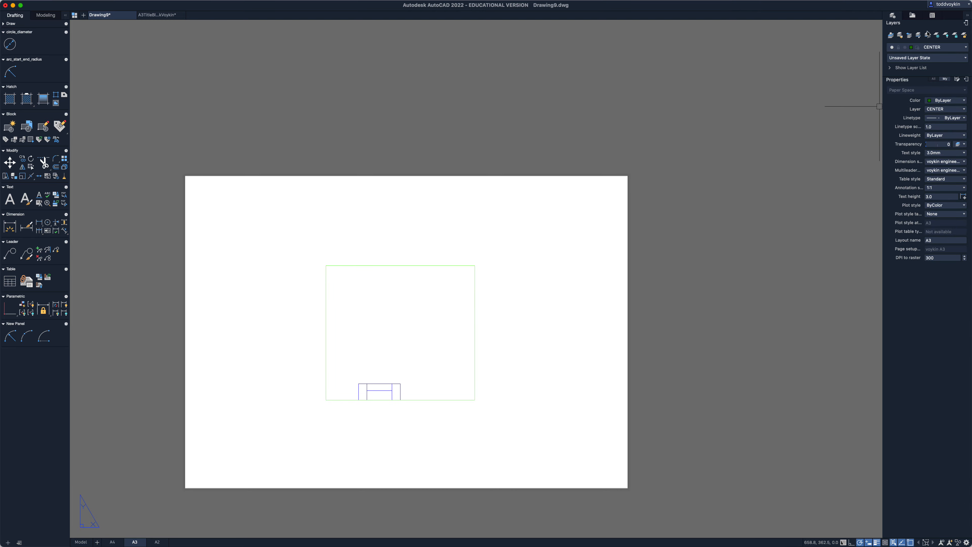
Insert the recent a3TitleBlock block at the sheet's lower-left corner, dismissing its attribute prompts without entering values.
left_click(932, 15)
left_click(898, 58)
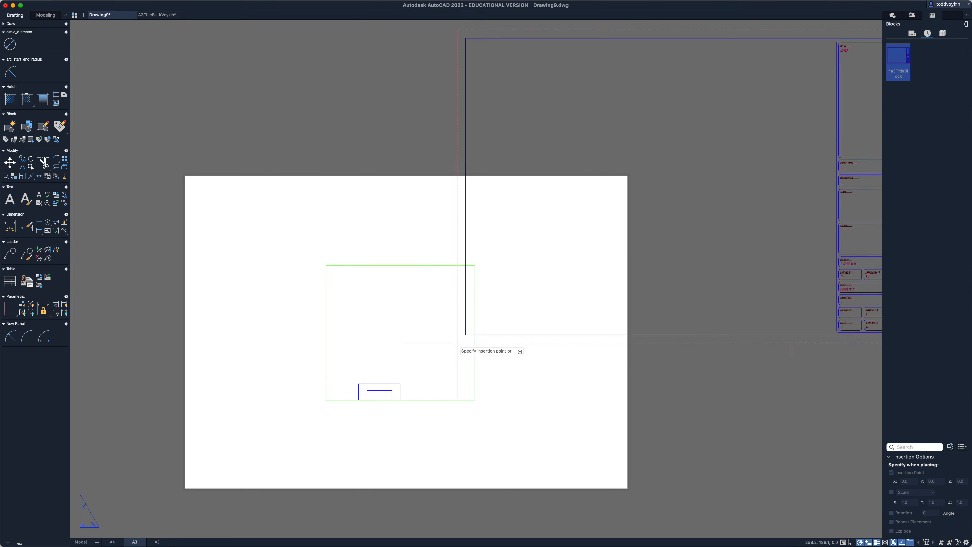
middle_click_drag(206, 482, 383, 319)
scroll(365, 326, "up", 6)
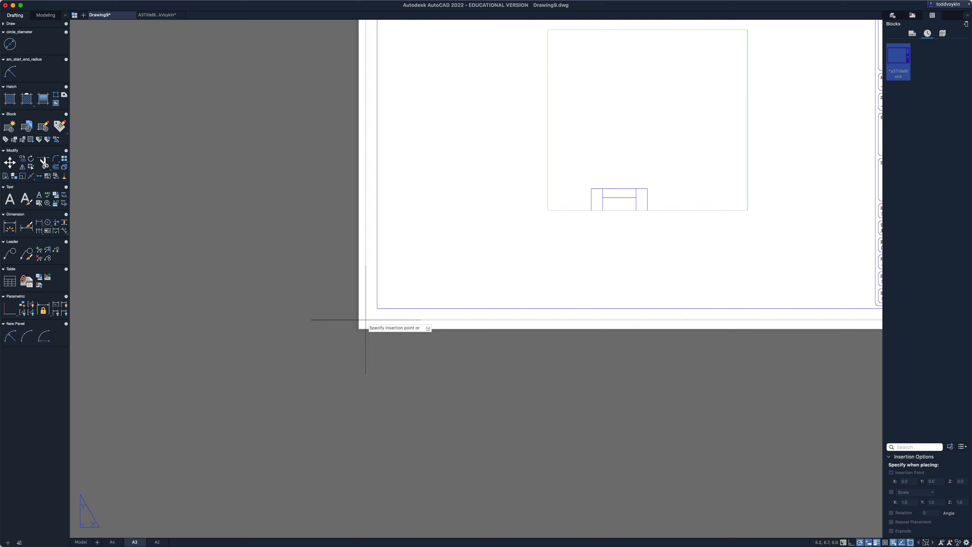
scroll(366, 320, "up", 3)
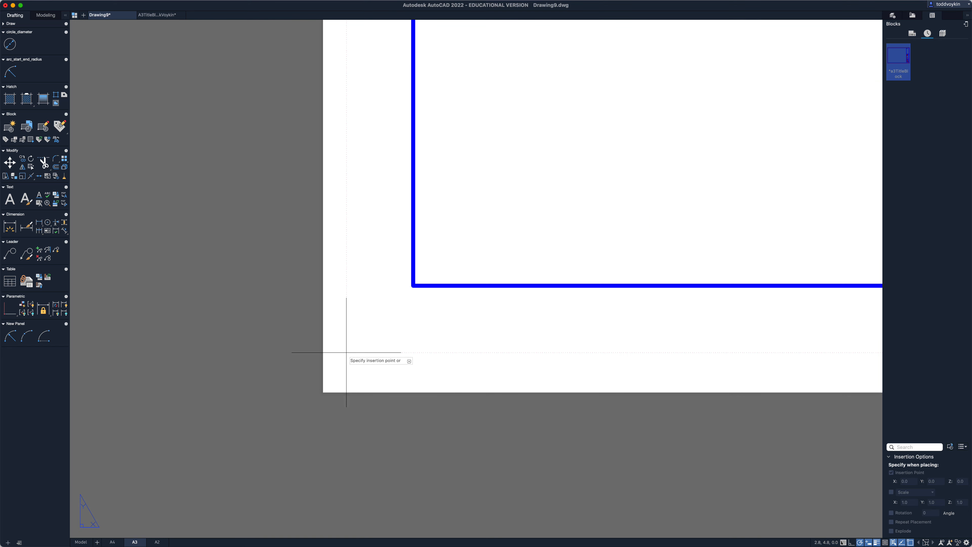
left_click(323, 392)
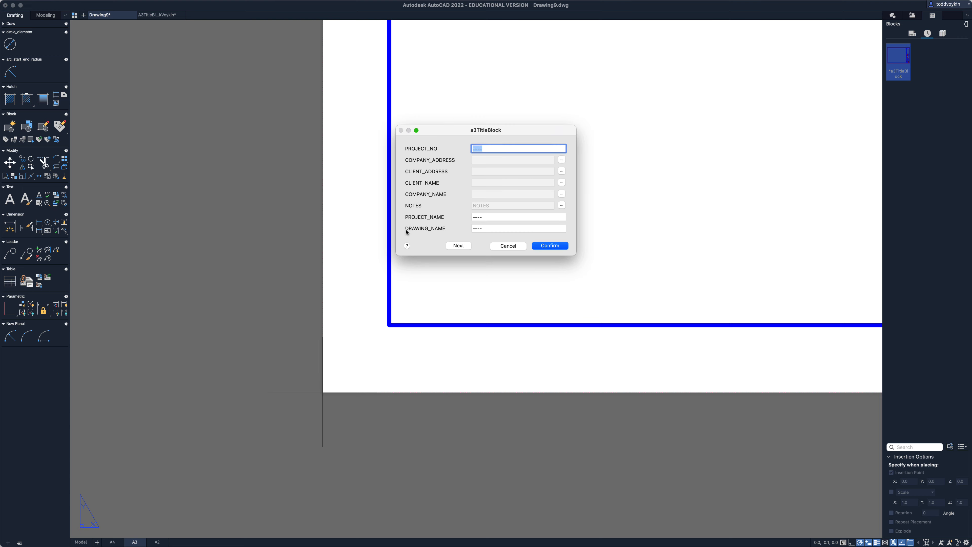
left_click(522, 247)
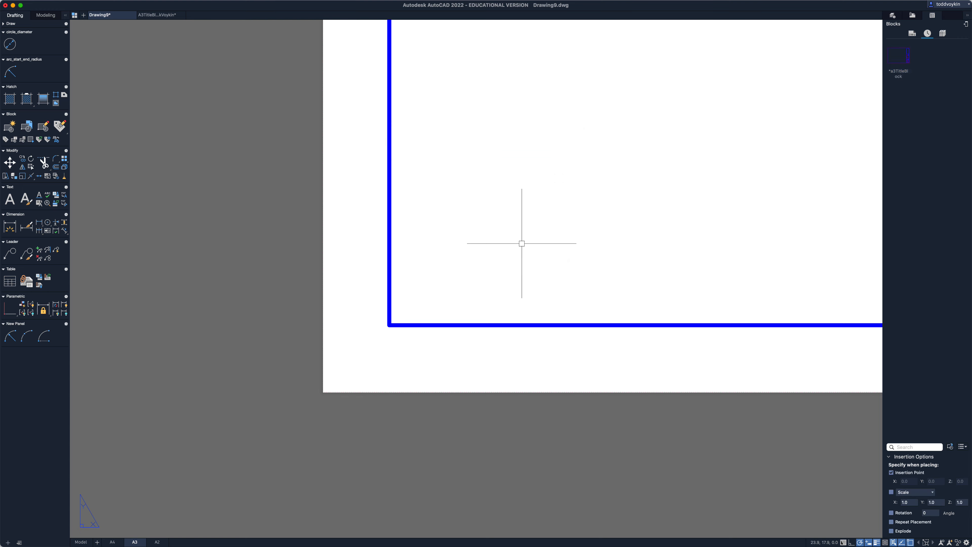
Stretch the viewport's upper-left corner to just inside the title block border's upper-left corner.
scroll(522, 243, "down", 6)
scroll(636, 223, "down", 3)
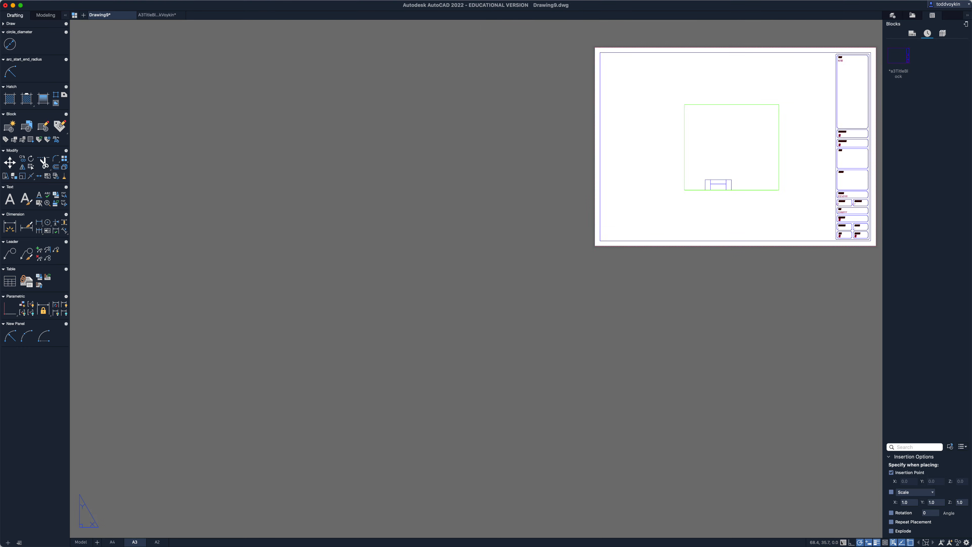
middle_click_drag(637, 222, 343, 358)
scroll(354, 349, "up", 4)
scroll(395, 347, "down", 2)
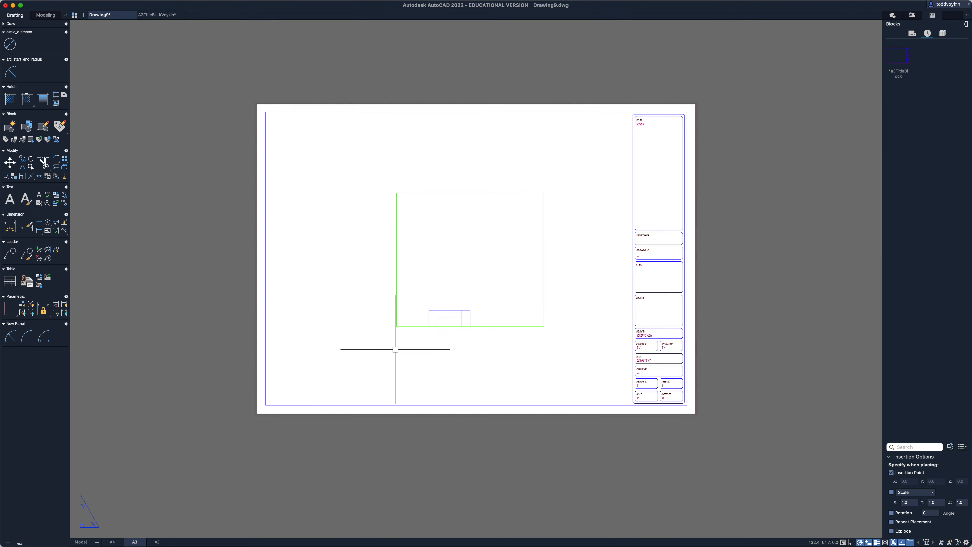
scroll(395, 348, "up", 3)
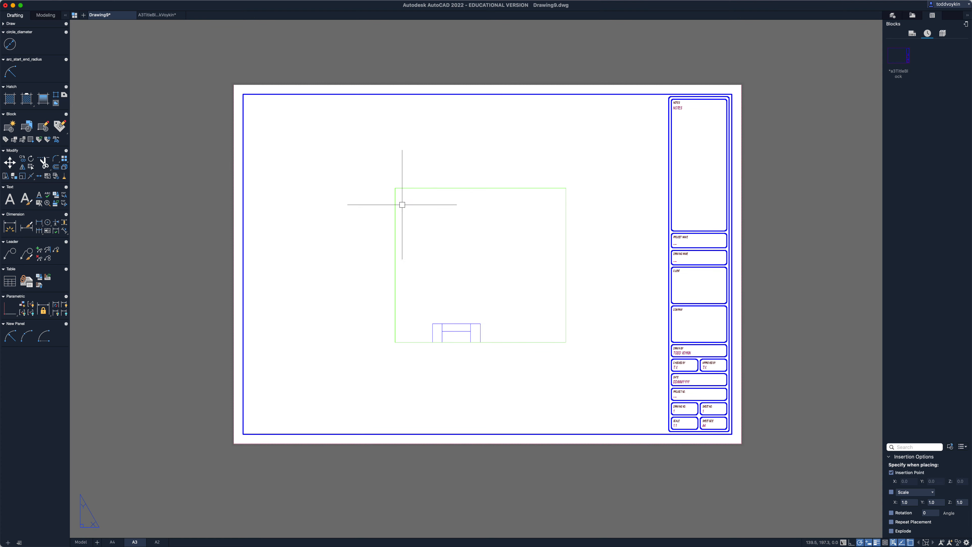
left_click(395, 208)
left_click(395, 188)
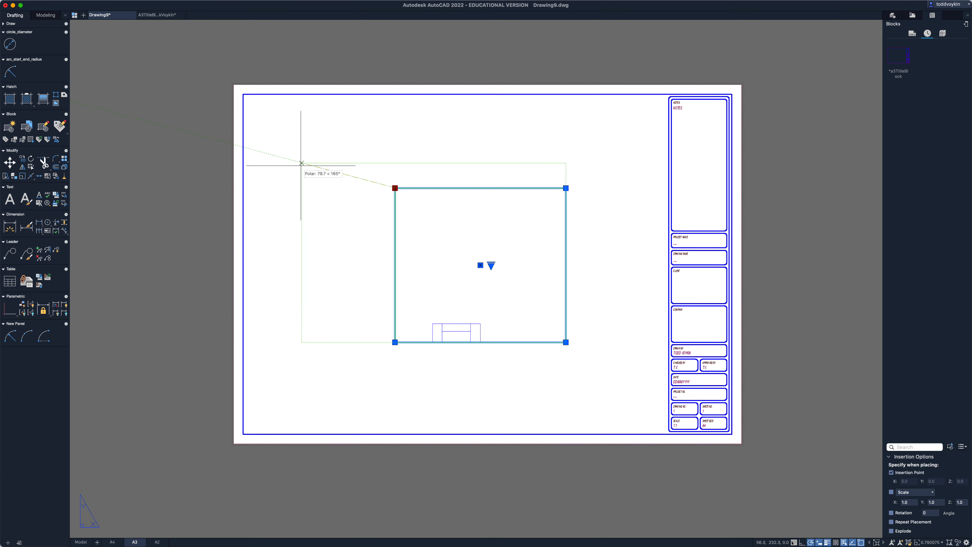
scroll(302, 165, "up", 5)
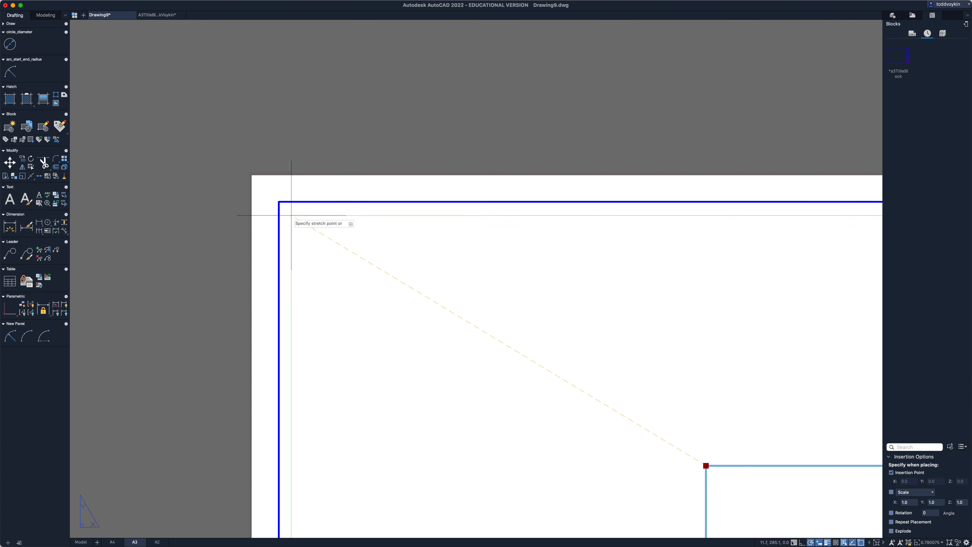
scroll(418, 342, "down", 4)
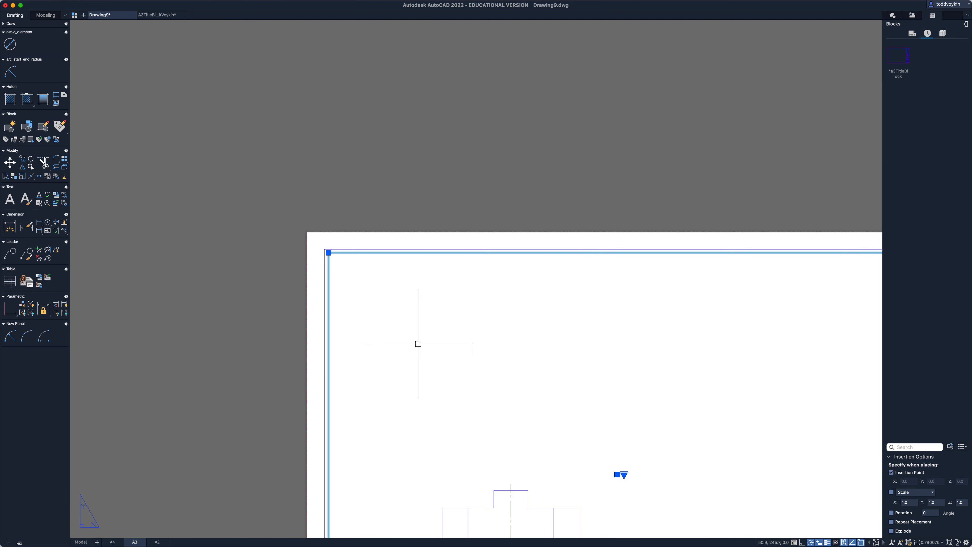
middle_click_drag(471, 382, 245, 56)
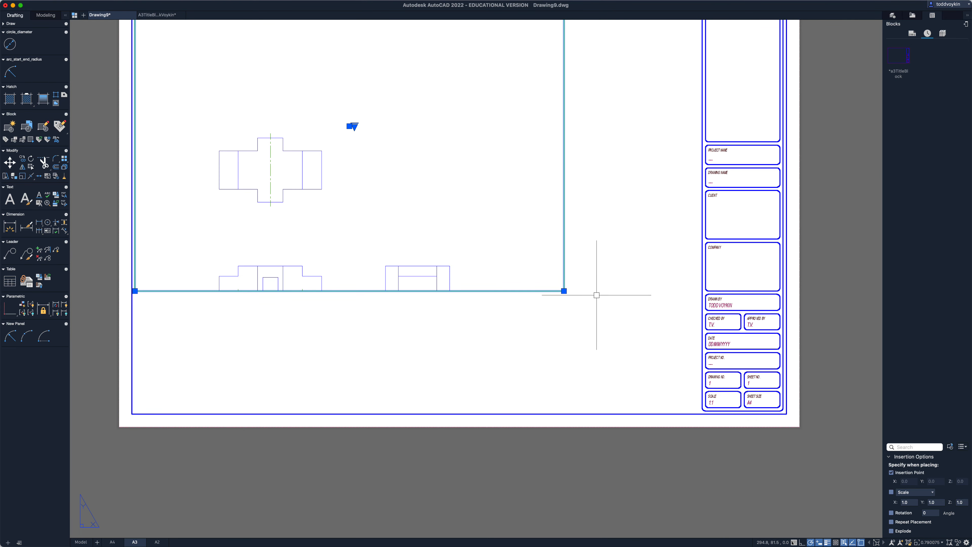
Stretch the viewport's lower-right corner to just inside the border beside the title block column, and deselect the viewport.
left_click(564, 292)
scroll(642, 366, "down", 1)
scroll(642, 367, "up", 4)
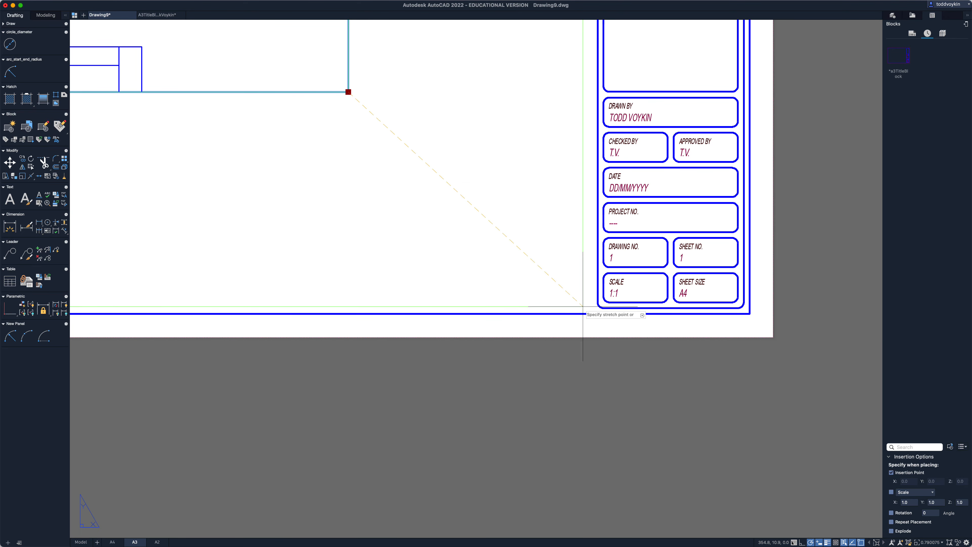
left_click(592, 308)
scroll(582, 302, "down", 5)
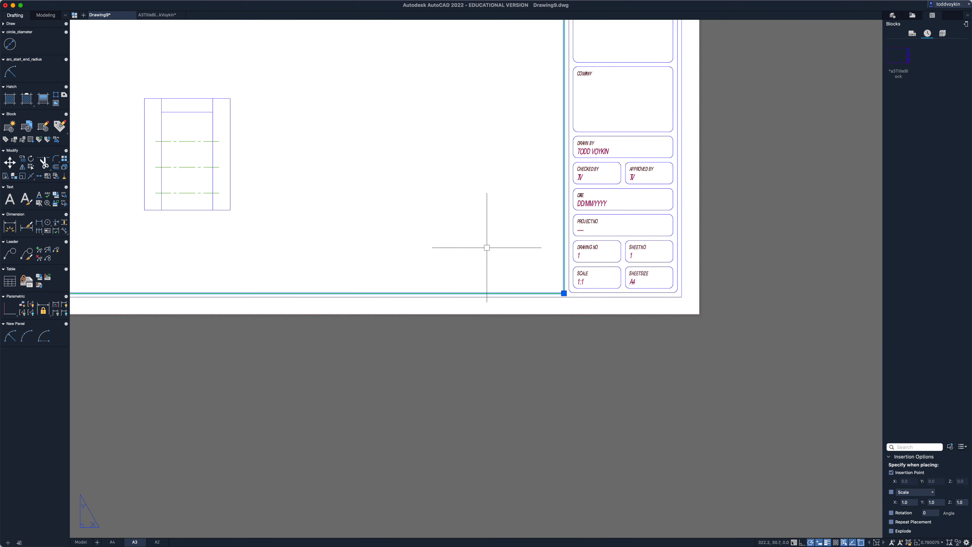
key("Escape")
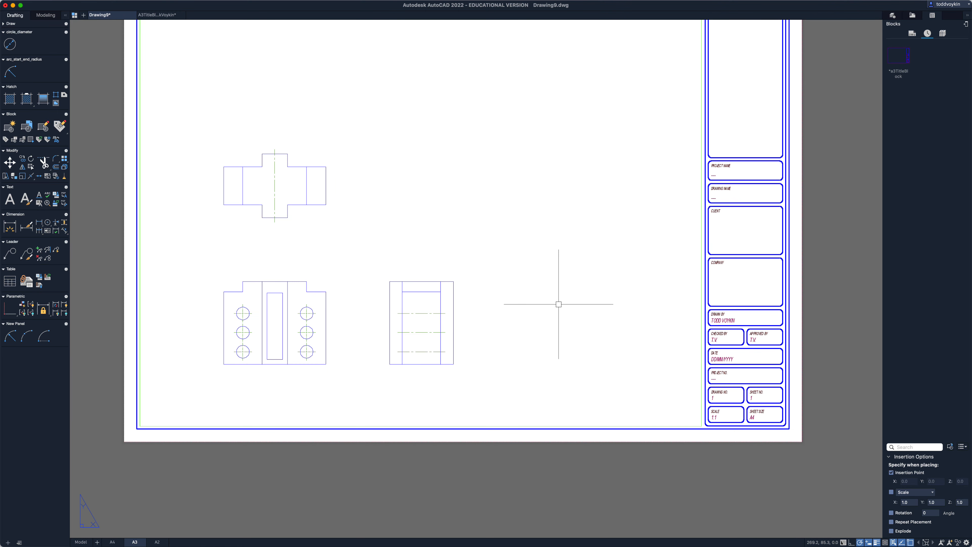
Activate the viewport's model space and enlarge and centre the three orthographic views within it.
scroll(471, 325, "down", 2)
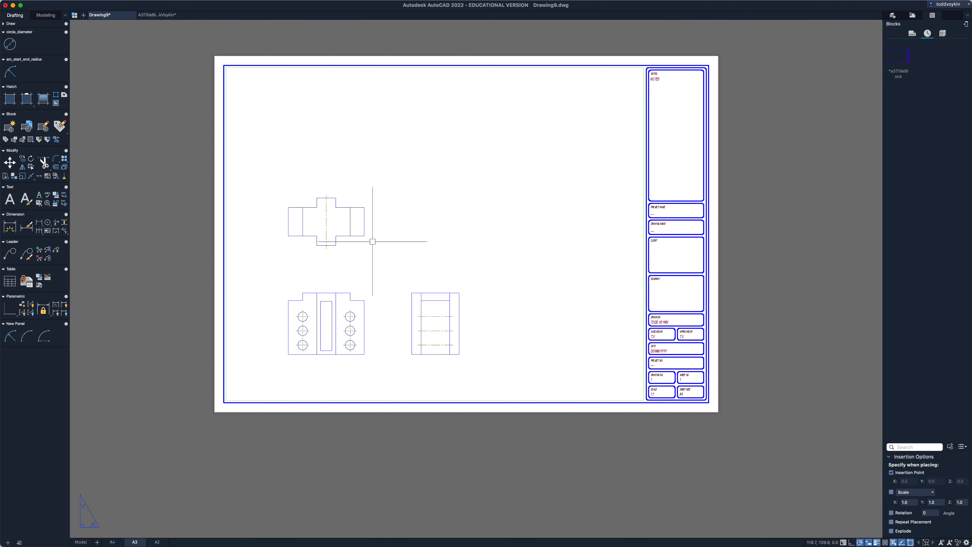
double_click(513, 224)
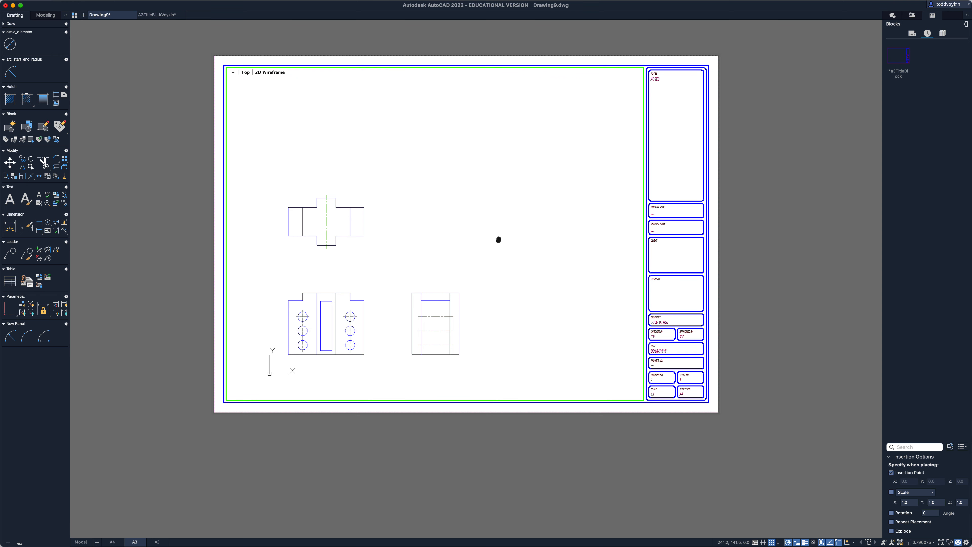
mouse_move(500, 239)
middle_mouse_down()
mouse_move(575, 206)
mouse_move(544, 253)
mouse_move(558, 135)
mouse_move(621, 213)
mouse_move(588, 191)
middle_mouse_up()
scroll(513, 194, "up", 2)
scroll(515, 195, "up", 4)
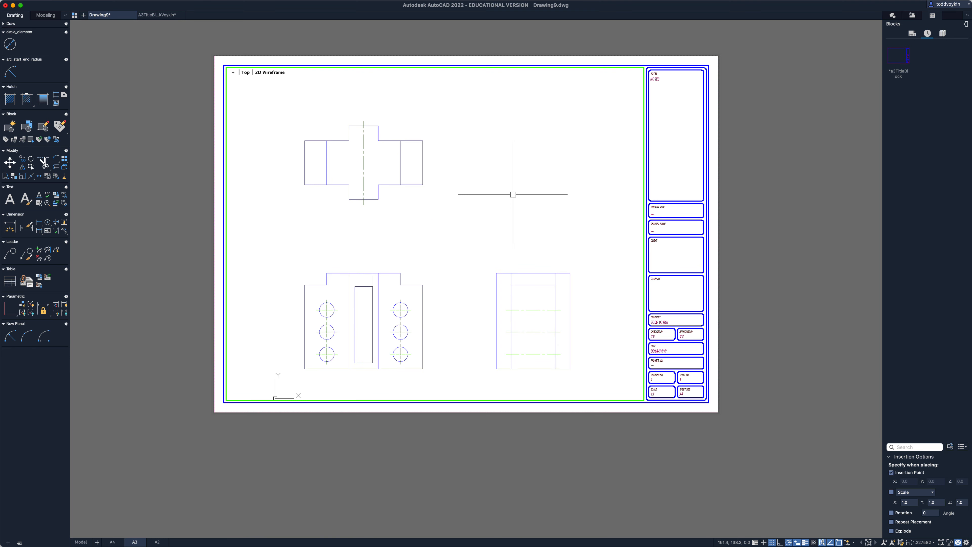
mouse_move(499, 200)
middle_mouse_down()
mouse_move(510, 178)
mouse_move(489, 182)
mouse_move(499, 181)
middle_mouse_up()
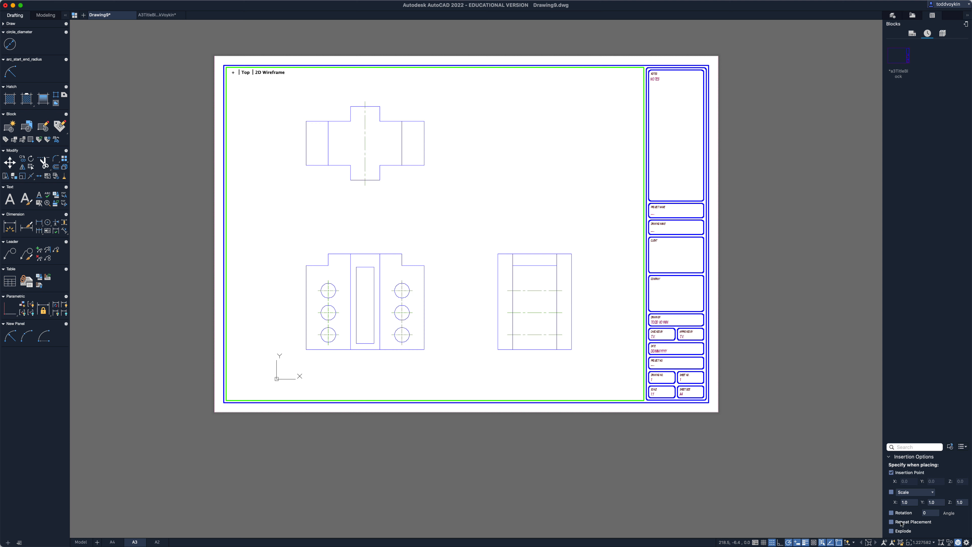
Try the viewport scales 2:3, 1:1, 2:1 and 3:2 on the three views.
left_click(920, 543)
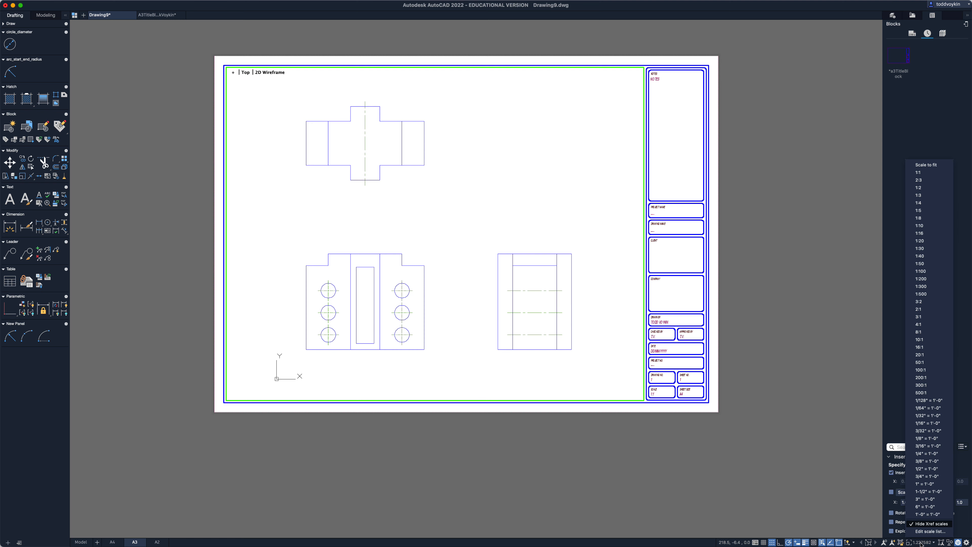
left_click(920, 180)
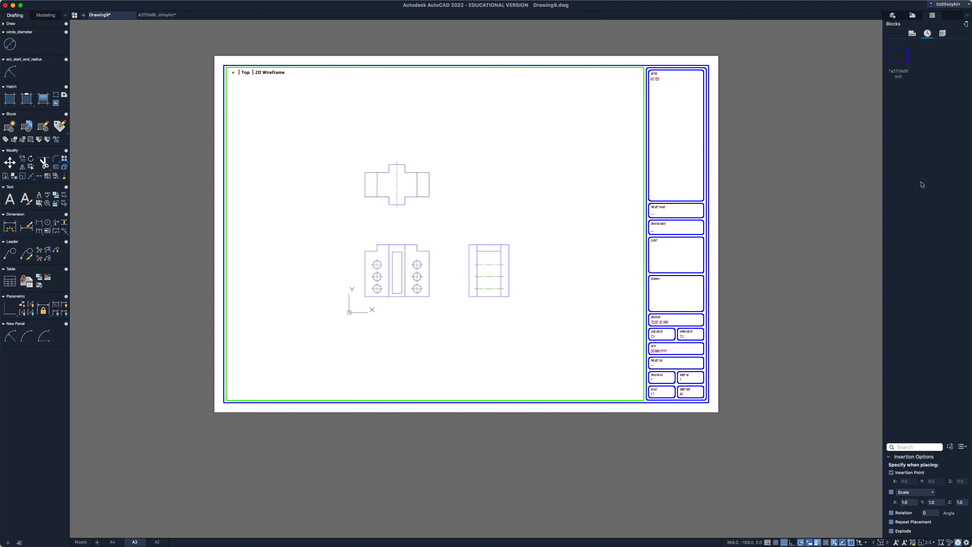
left_click(931, 543)
left_click(936, 173)
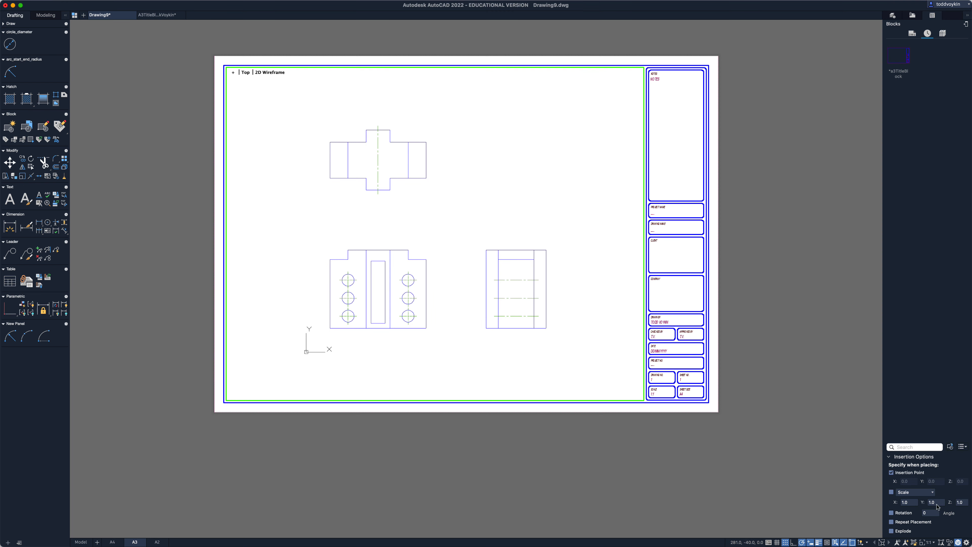
left_click(931, 543)
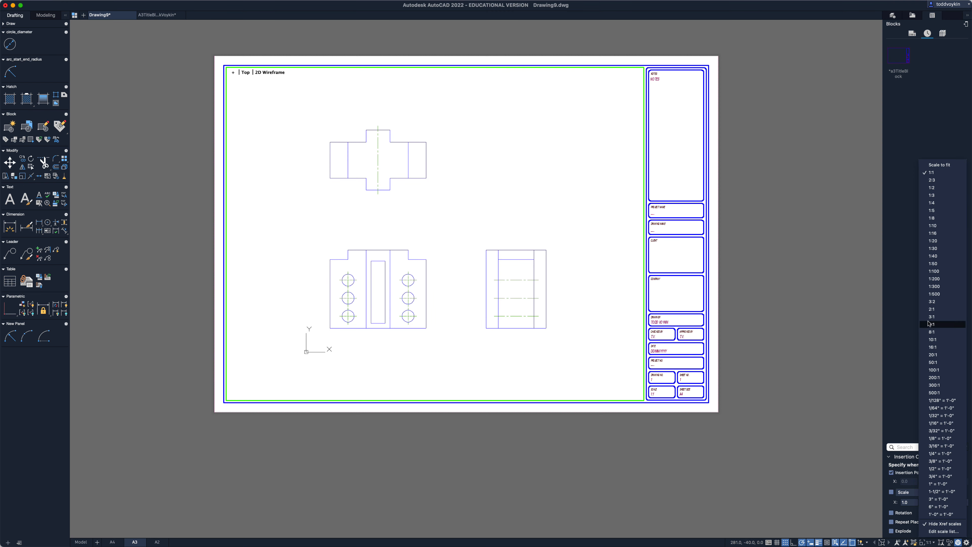
left_click(933, 309)
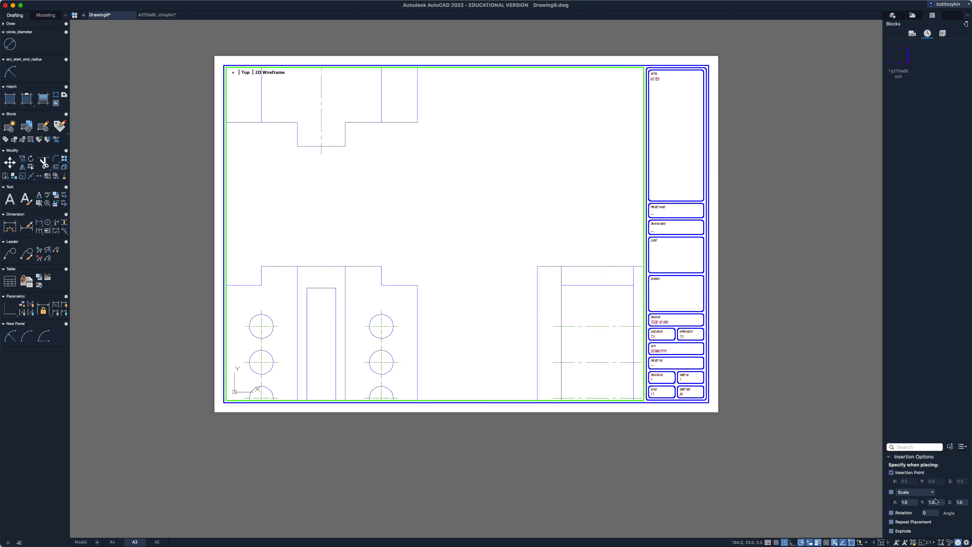
left_click(931, 543)
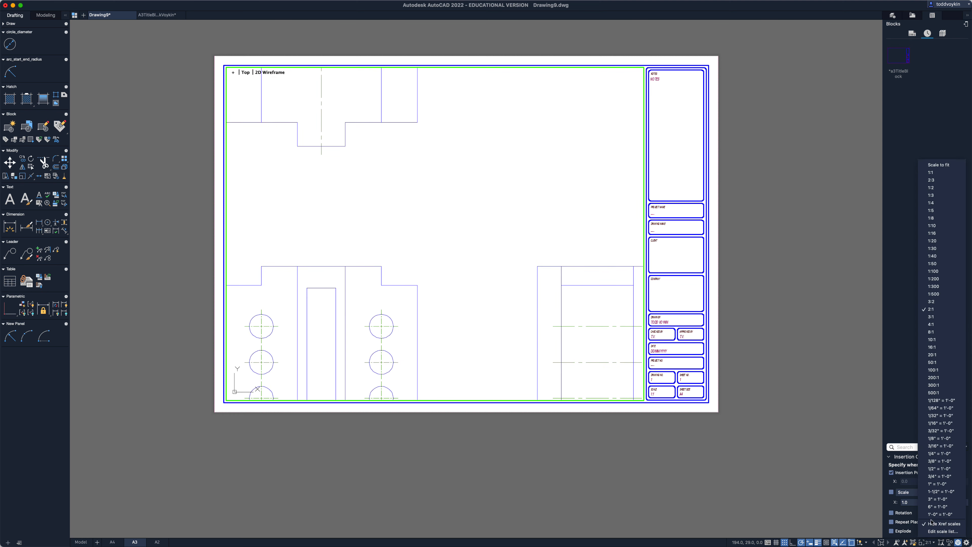
left_click(935, 306)
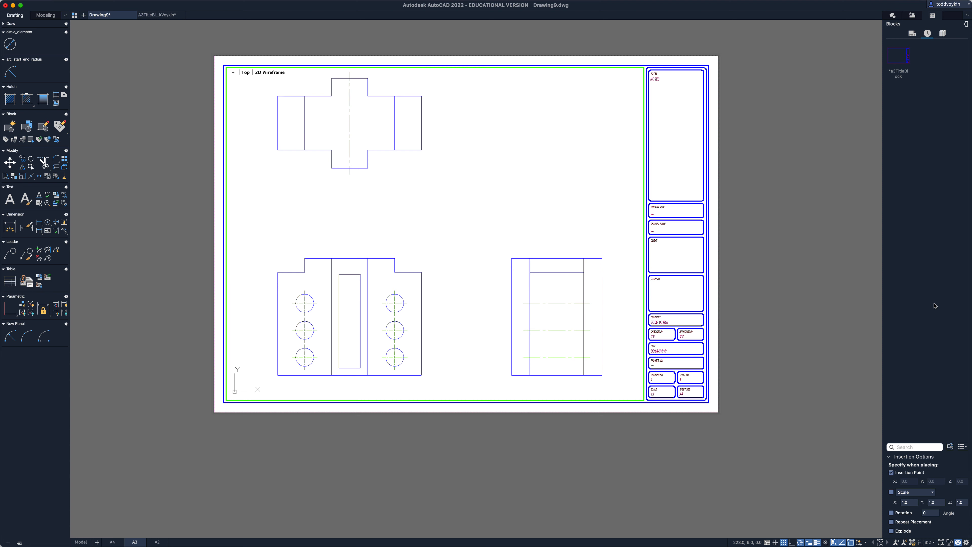
Set the viewport scale to 1:1 and return to paper space.
left_click(930, 543)
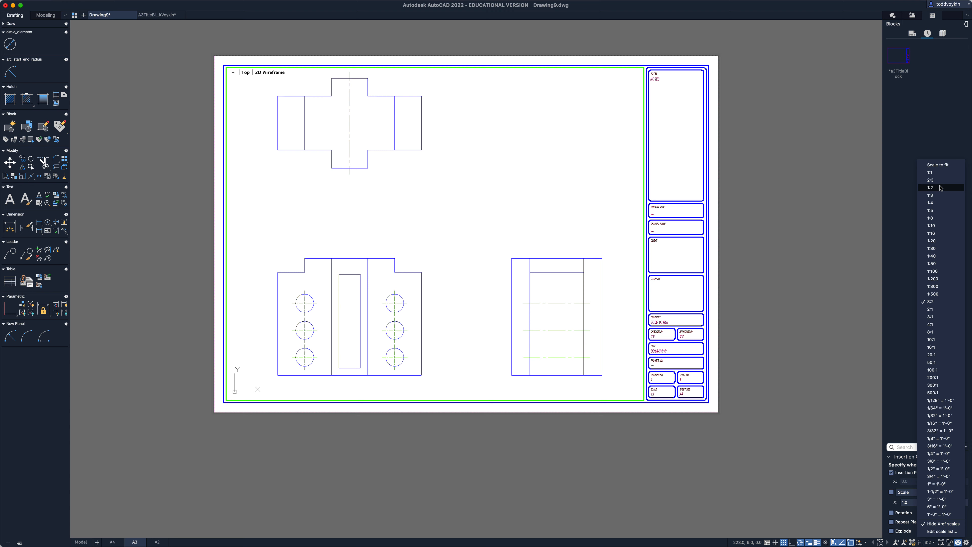
left_click(939, 173)
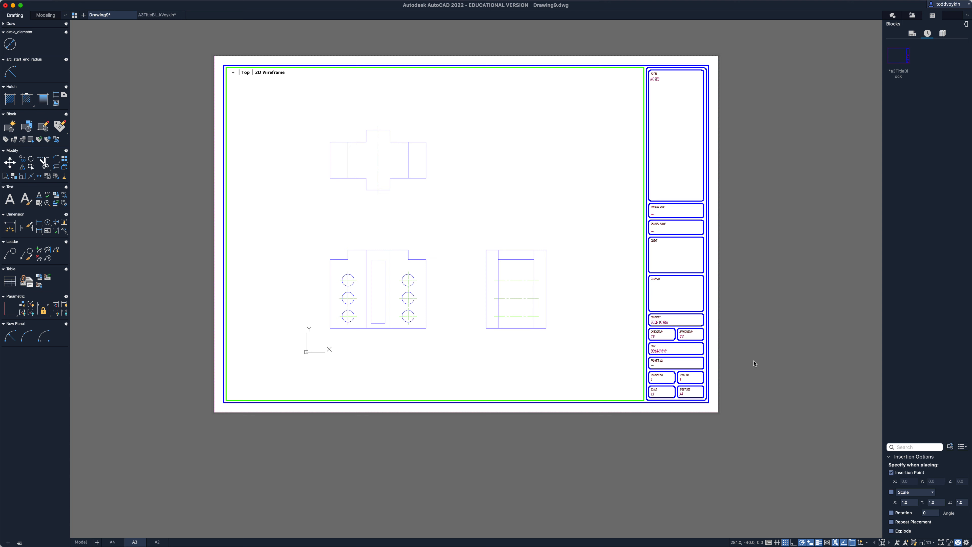
left_click(769, 543)
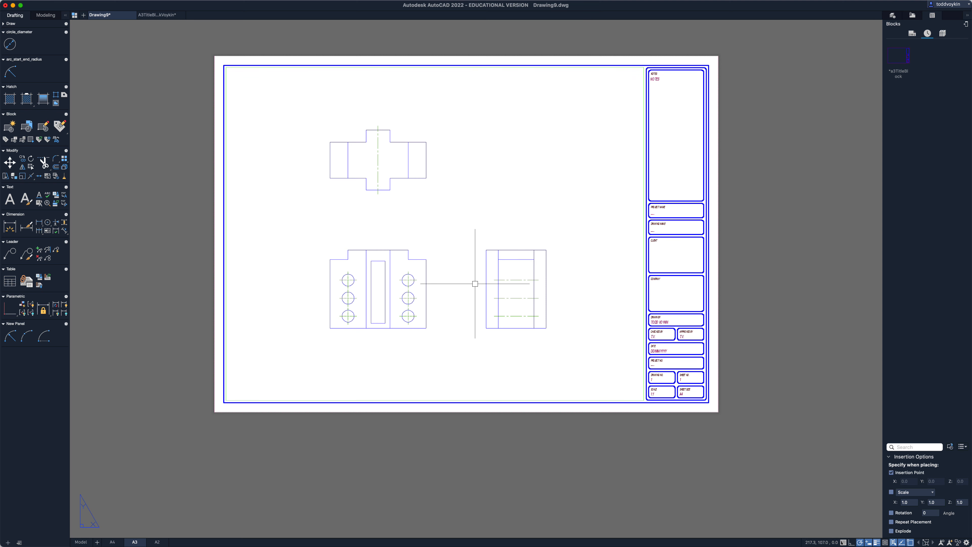
Activate the viewport's model space and rename the 5*4 entry in the drawing scale list to 5:4.
scroll(475, 284, "up", 2)
scroll(475, 284, "down", 4)
middle_click_drag(475, 284, 478, 324)
scroll(477, 295, "up", 2)
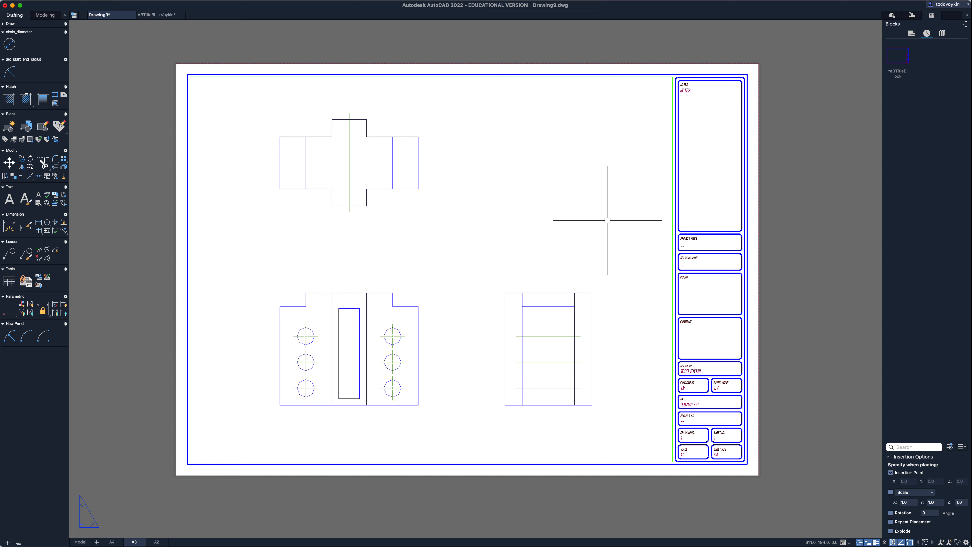
double_click(468, 323)
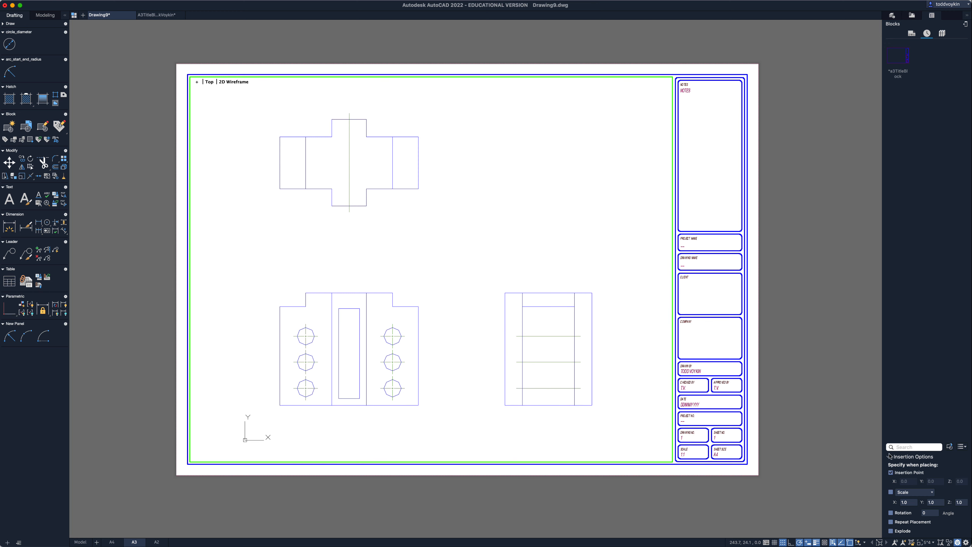
left_click(926, 543)
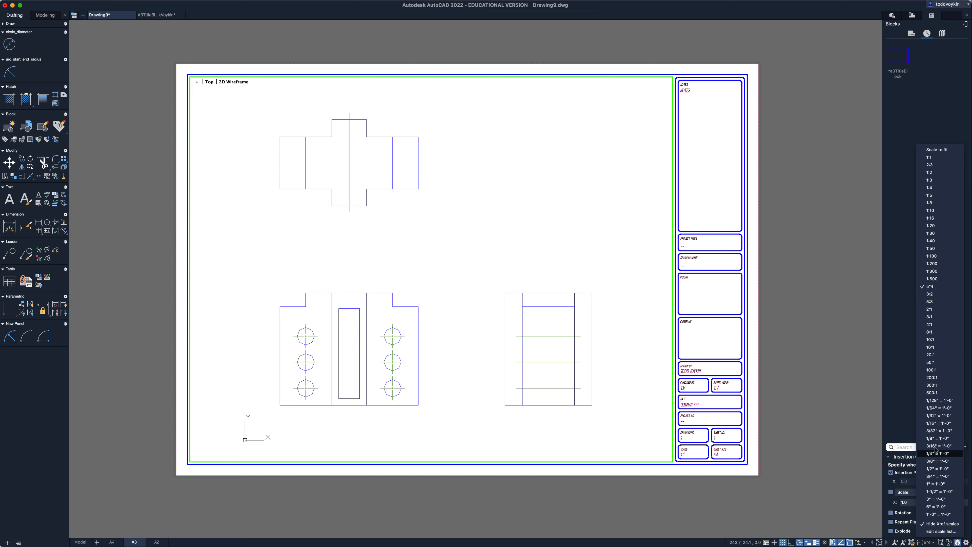
left_click(940, 532)
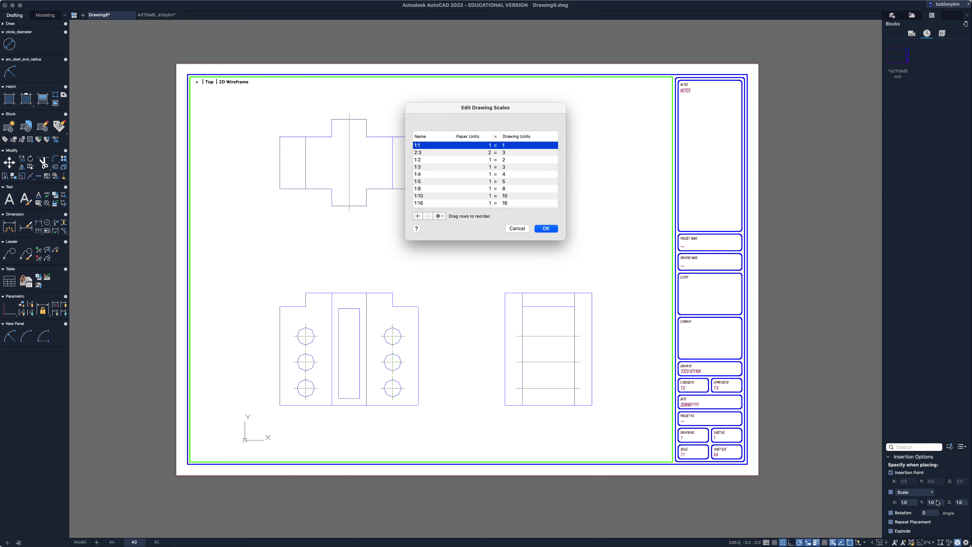
scroll(458, 160, "down", 10)
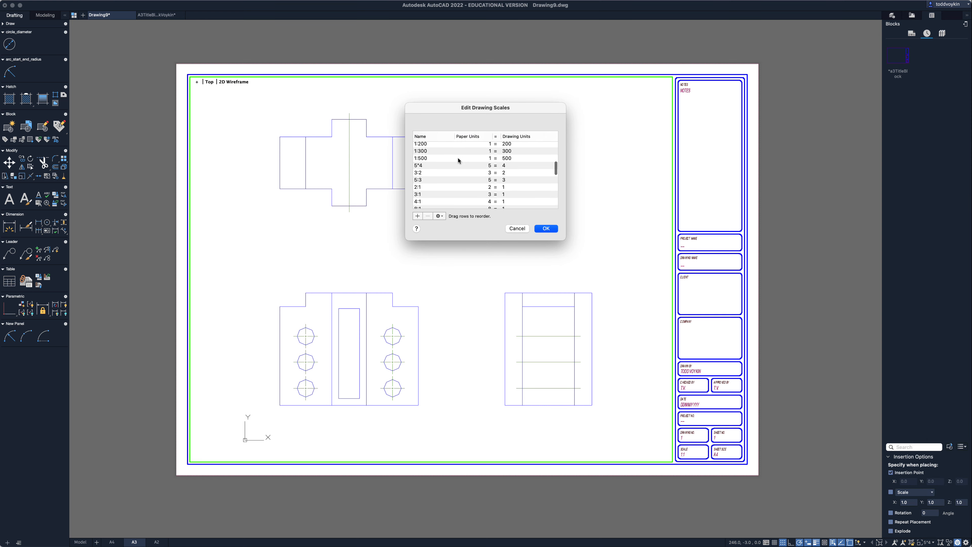
left_click(432, 160)
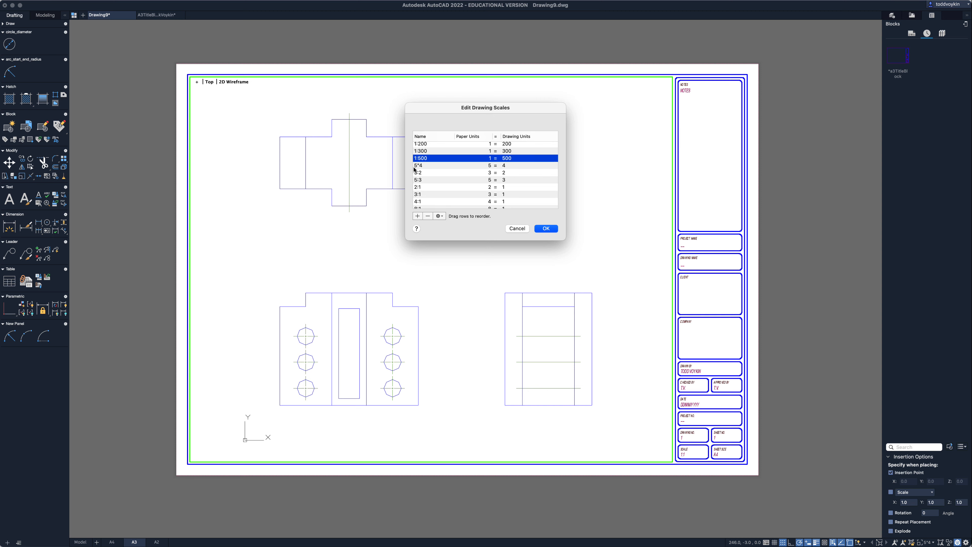
left_click(428, 167)
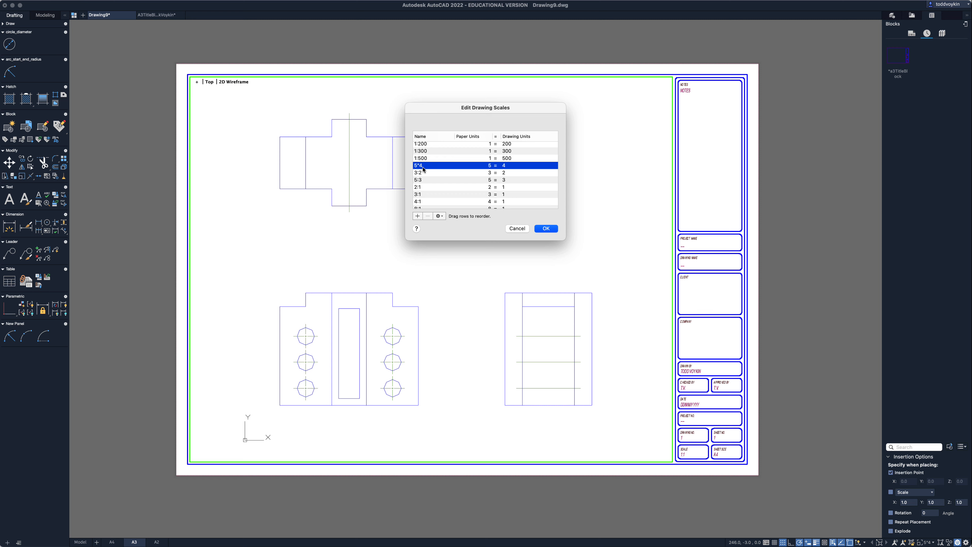
left_click(438, 214)
left_click(445, 224)
left_click(548, 228)
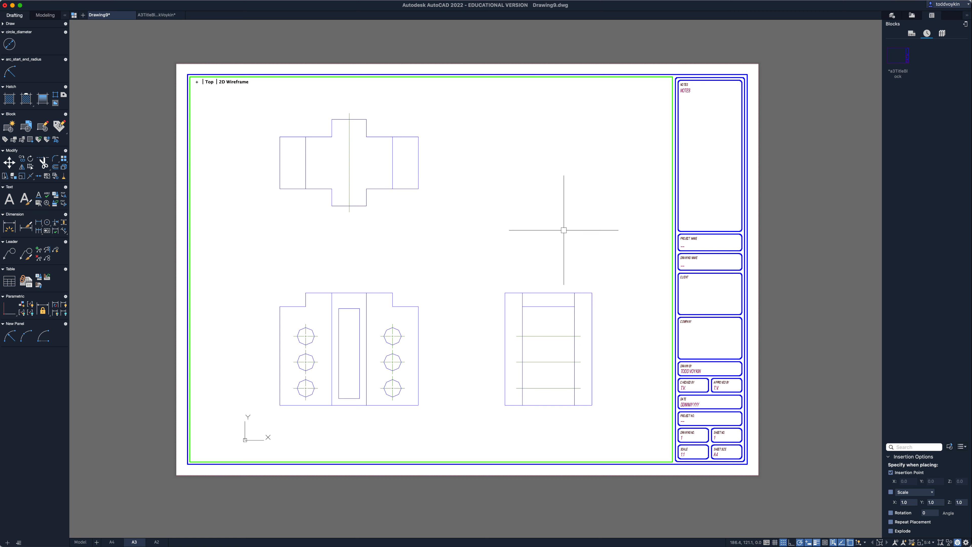
Apply the 5:4 scale to the viewport and shift the three views slightly within it.
left_click(930, 542)
left_click(935, 292)
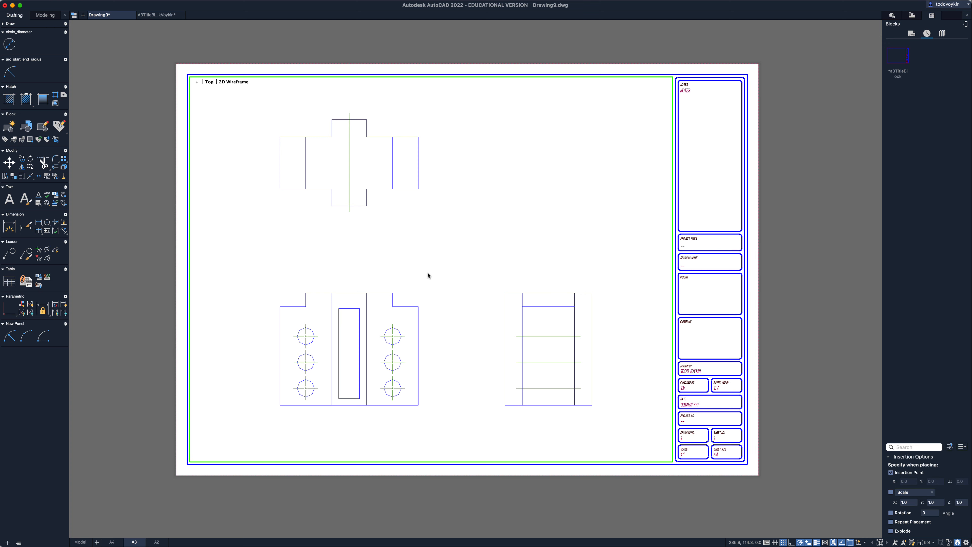
mouse_move(428, 273)
middle_mouse_down()
mouse_move(429, 283)
mouse_move(433, 270)
middle_mouse_up()
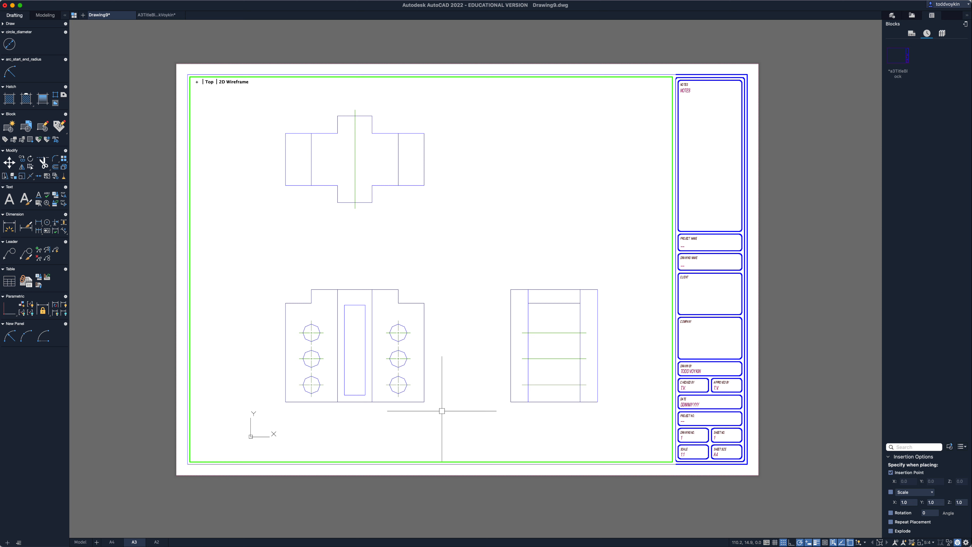
Regenerate all viewports with REGENALL and return to paper space.
type("regenall")
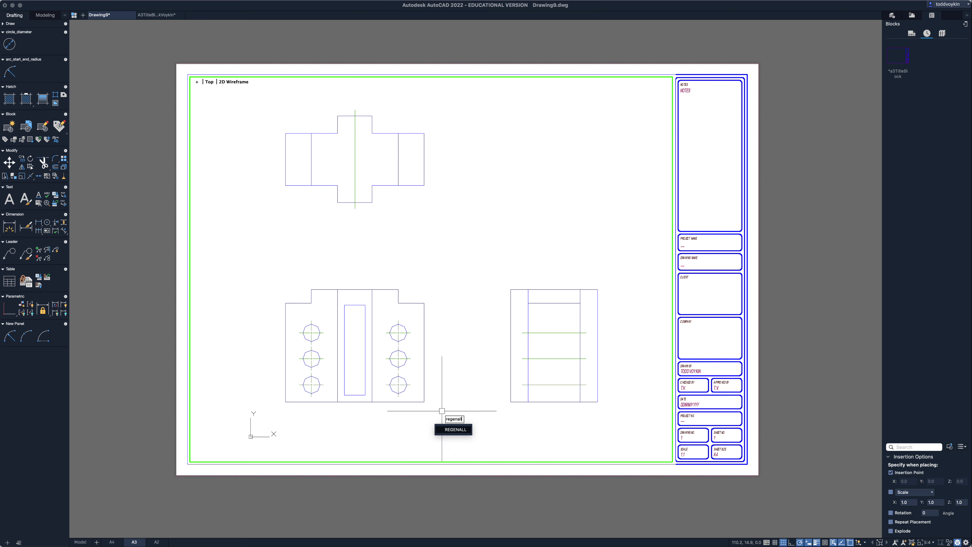
key("Return")
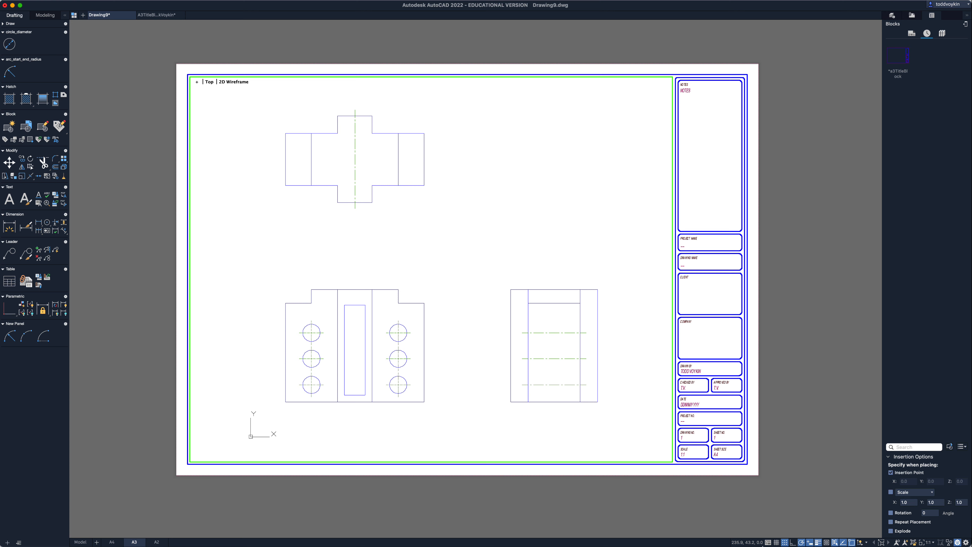
double_click(764, 509)
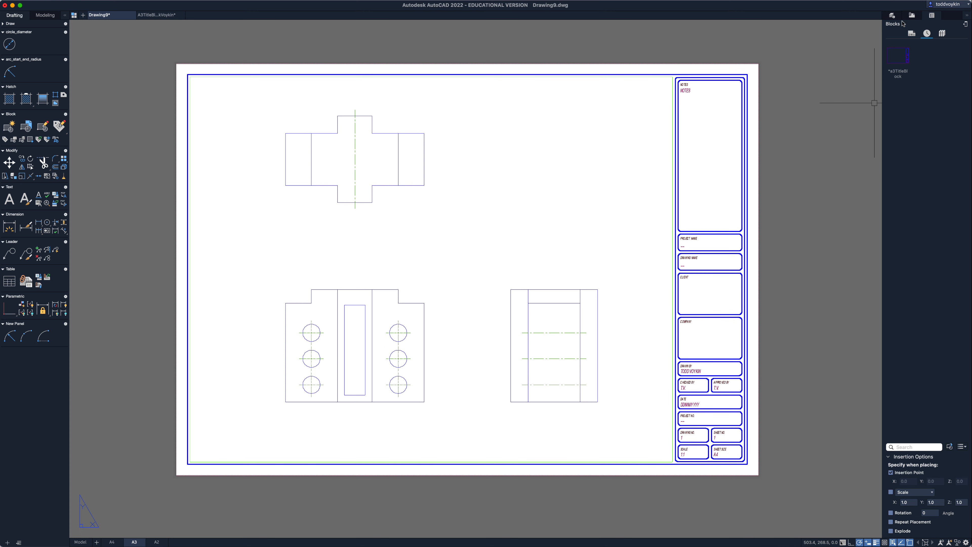
Show the layers and drawing properties, and compare the three views in model space with the A3 layout.
left_click(892, 15)
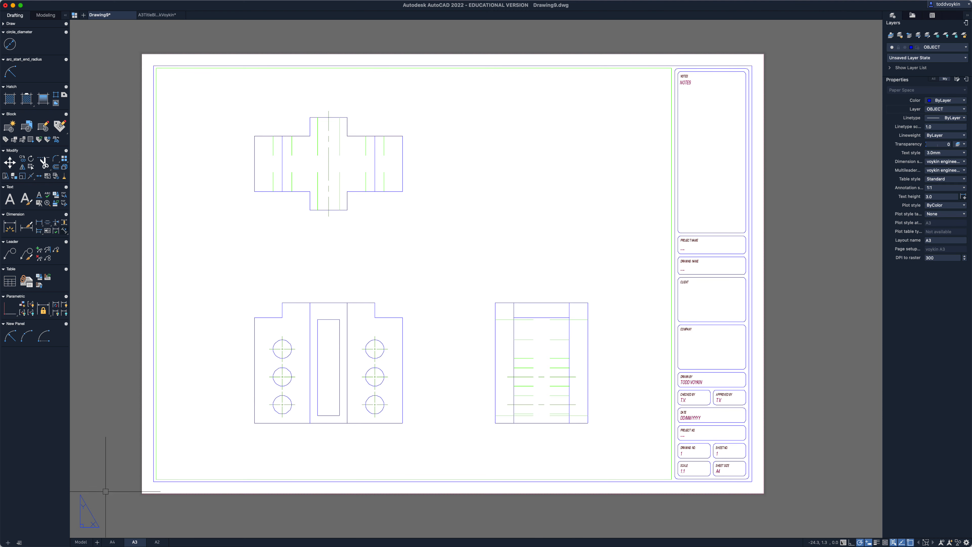
left_click(82, 542)
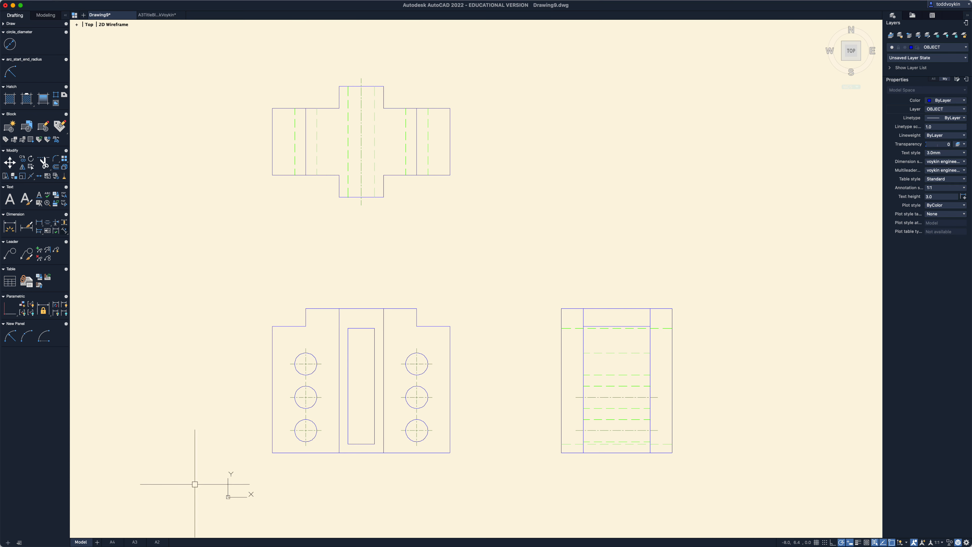
left_click(135, 542)
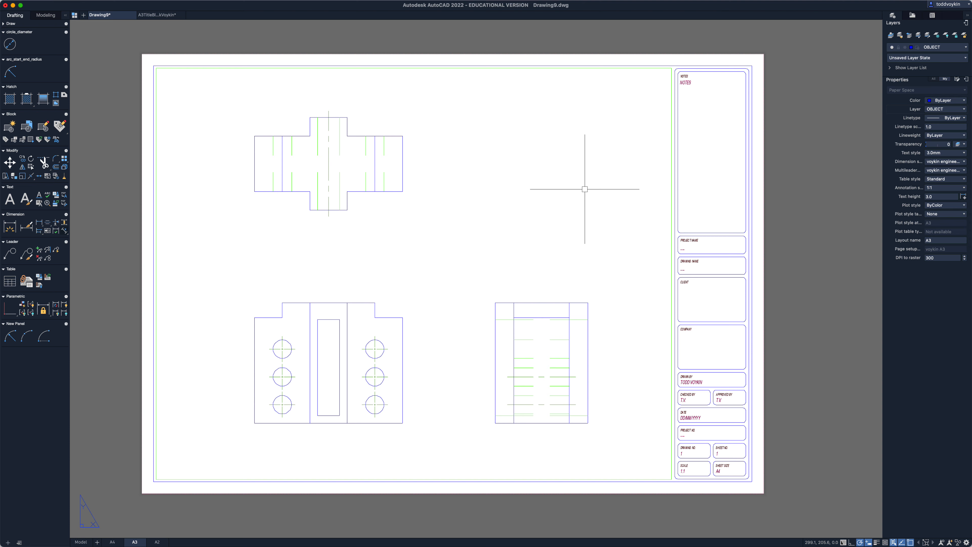
Activate the viewport's model space and shrink the three views towards the middle of the viewport.
double_click(585, 189)
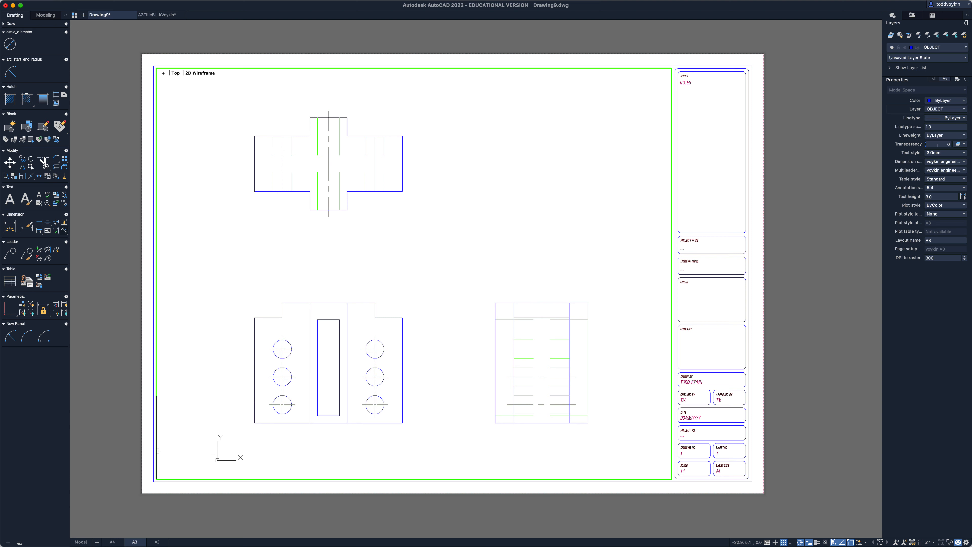
scroll(427, 260, "down", 4)
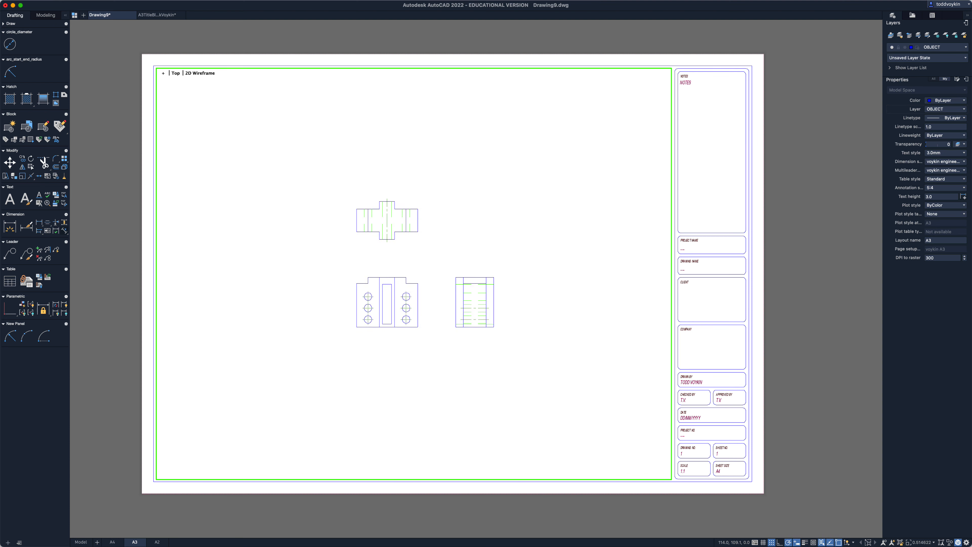
scroll(427, 260, "up", 4)
scroll(427, 259, "down", 5)
mouse_move(425, 257)
middle_mouse_down()
mouse_move(368, 285)
mouse_move(463, 192)
mouse_move(495, 243)
mouse_move(447, 341)
mouse_move(459, 238)
mouse_move(454, 247)
middle_mouse_up()
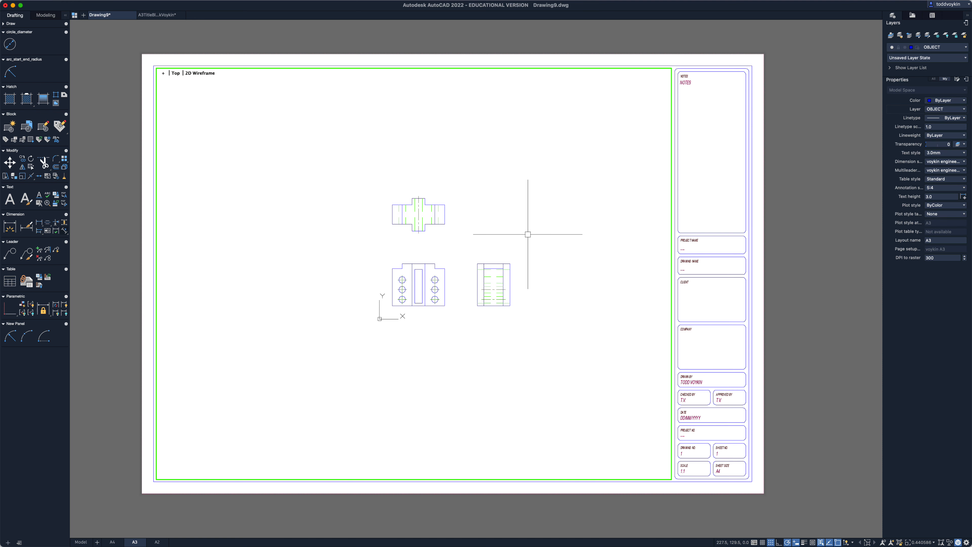
Return to paper space and enlarge the sheet until the viewport border lies outside the visible area.
double_click(807, 244)
scroll(612, 285, "down", 3)
scroll(610, 288, "up", 3)
scroll(609, 287, "down", 3)
scroll(610, 287, "up", 2)
scroll(610, 288, "down", 1)
mouse_move(610, 288)
middle_mouse_down()
mouse_move(523, 246)
mouse_move(627, 246)
mouse_move(605, 289)
middle_mouse_up()
scroll(600, 285, "up", 2)
scroll(445, 283, "up", 3)
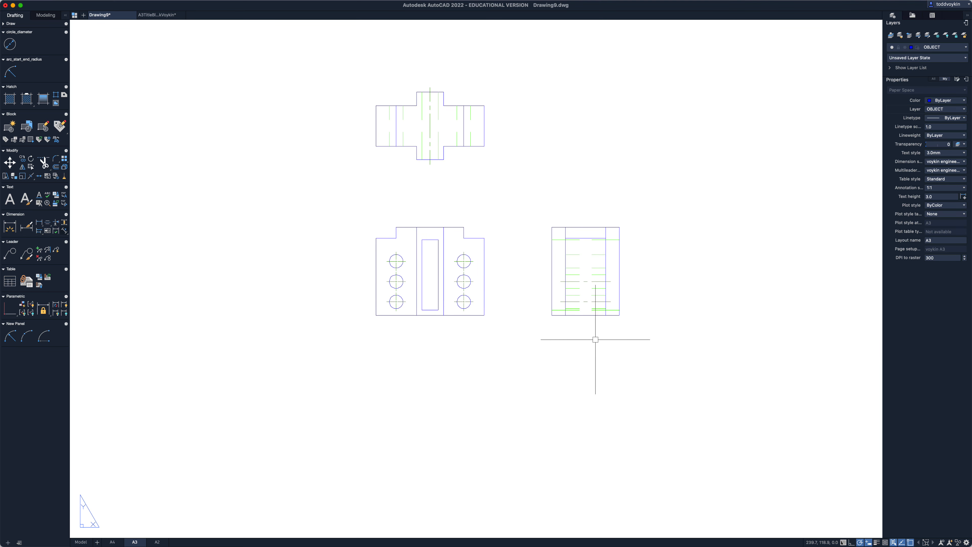
Enter the viewport's model space while its border is out of sight, switch back to paper space and show the whole sheet.
double_click(527, 331)
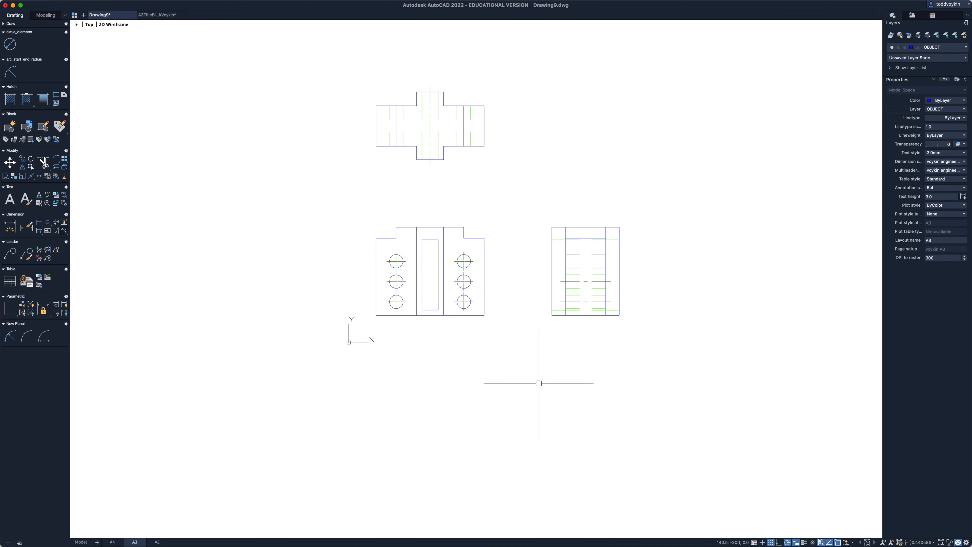
scroll(539, 383, "down", 3)
scroll(538, 384, "up", 3)
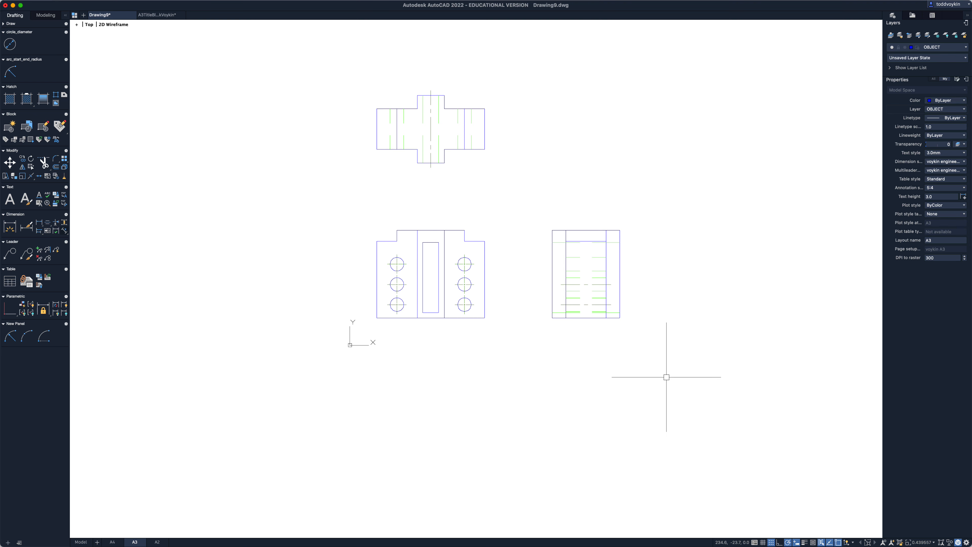
left_click(754, 542)
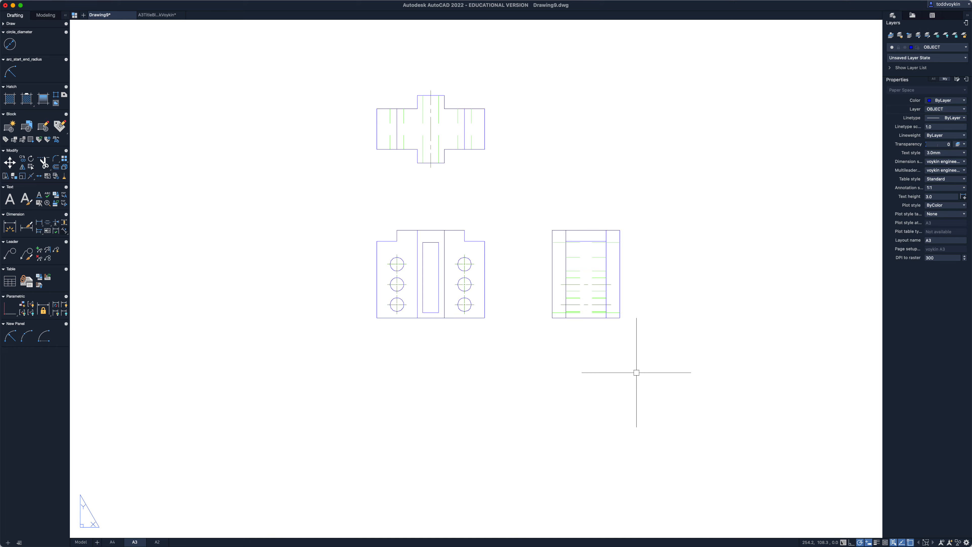
middle_click_drag(640, 369, 521, 330)
scroll(512, 316, "up", 2)
scroll(512, 316, "up", 1)
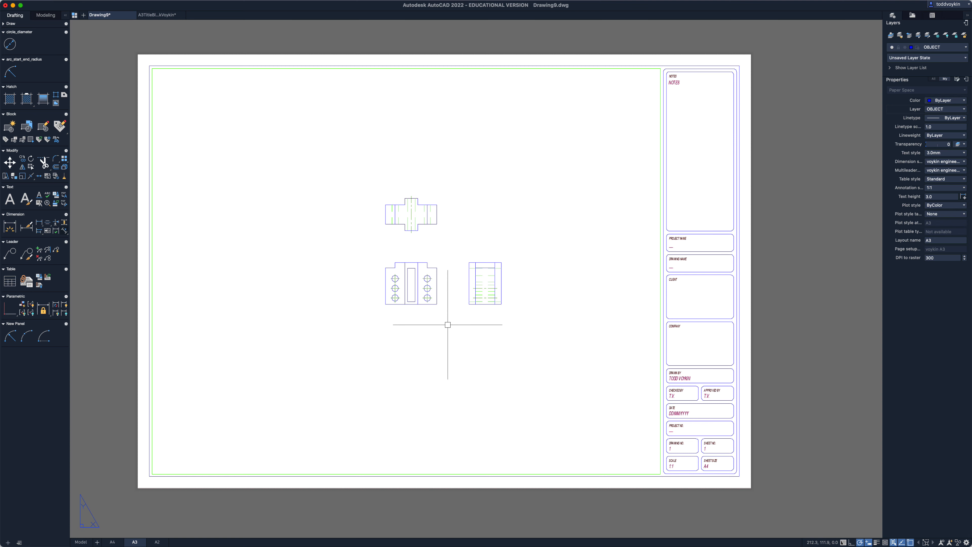
Reset the viewport scale to 5:4, recentre the three views within the viewport and return to paper space.
left_click(844, 542)
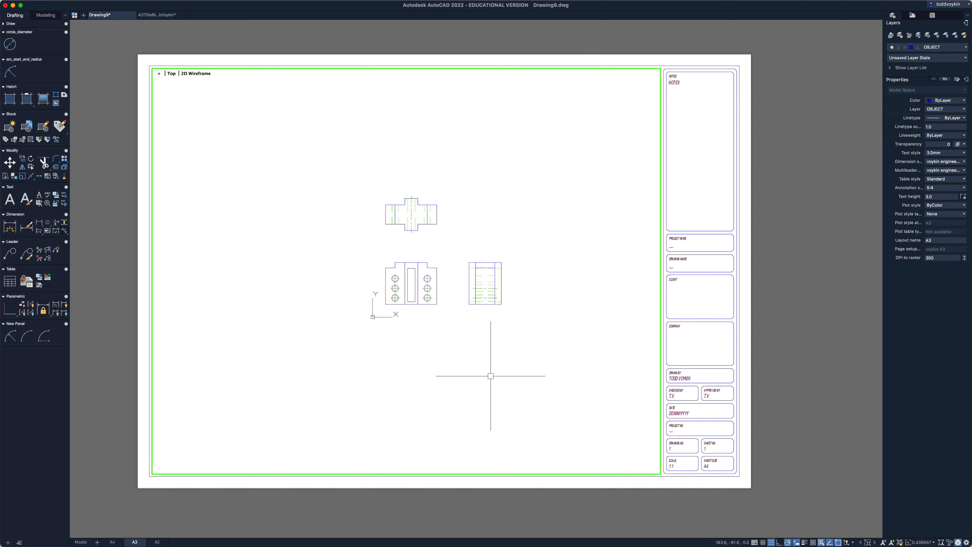
left_click(923, 542)
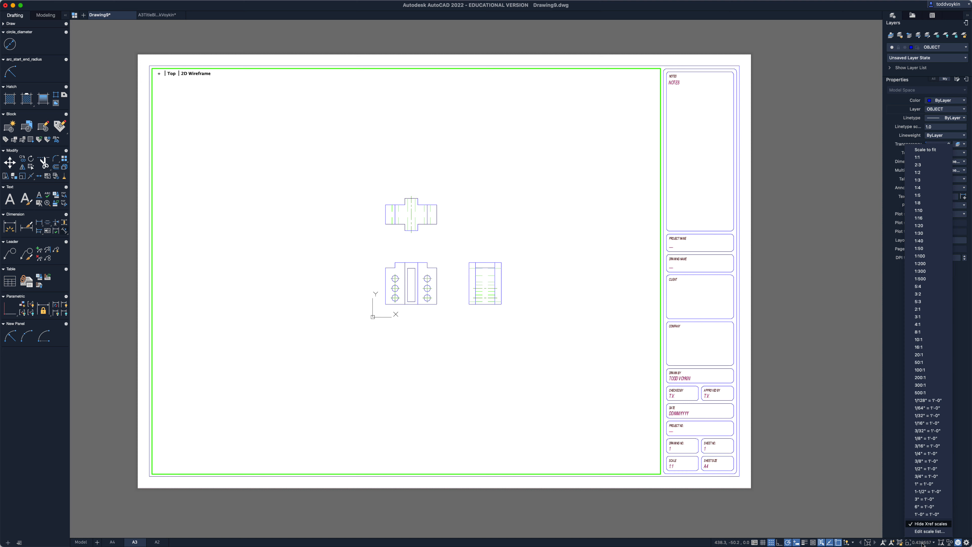
left_click(922, 287)
middle_click_drag(599, 309, 500, 358)
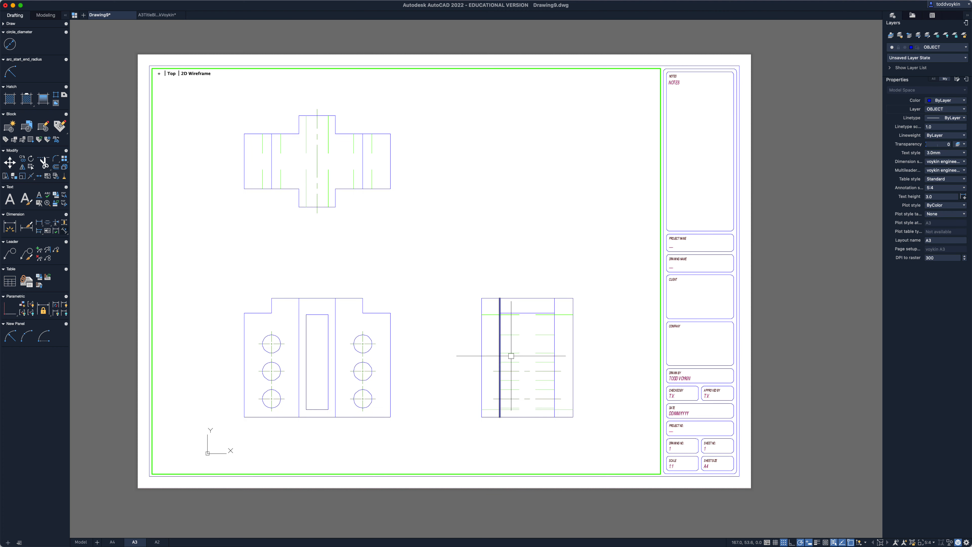
left_click(767, 543)
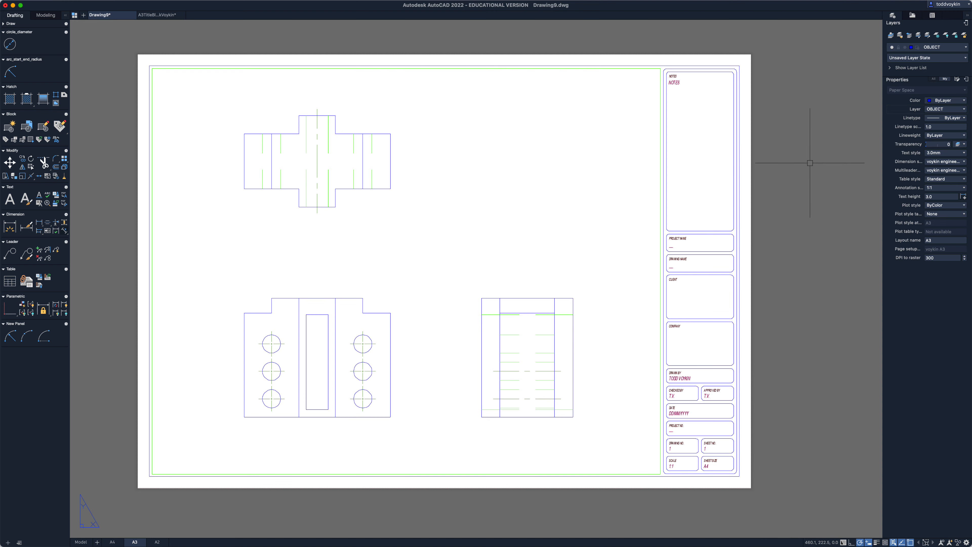
Make DIMENSION the current layer and keep the tool sets palette at its expanded width.
left_click(943, 110)
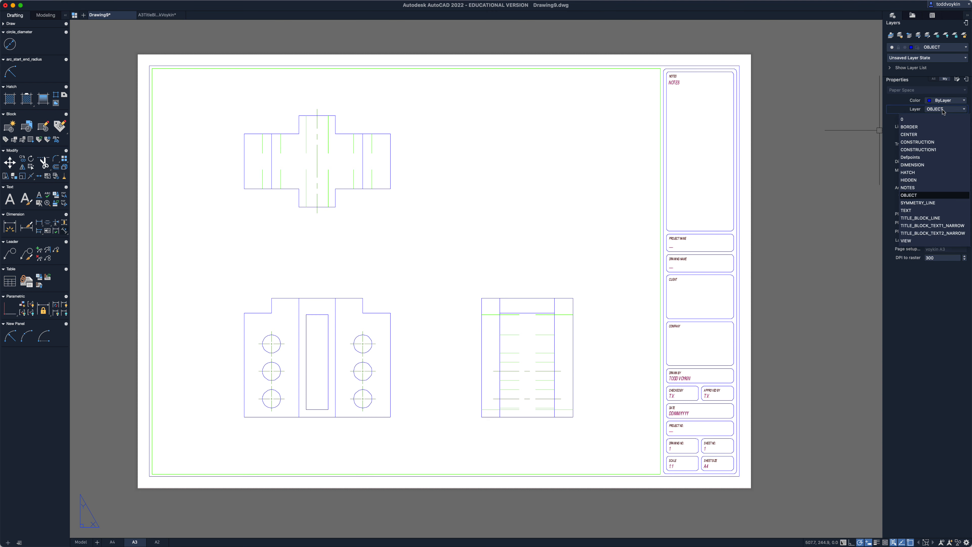
left_click(918, 166)
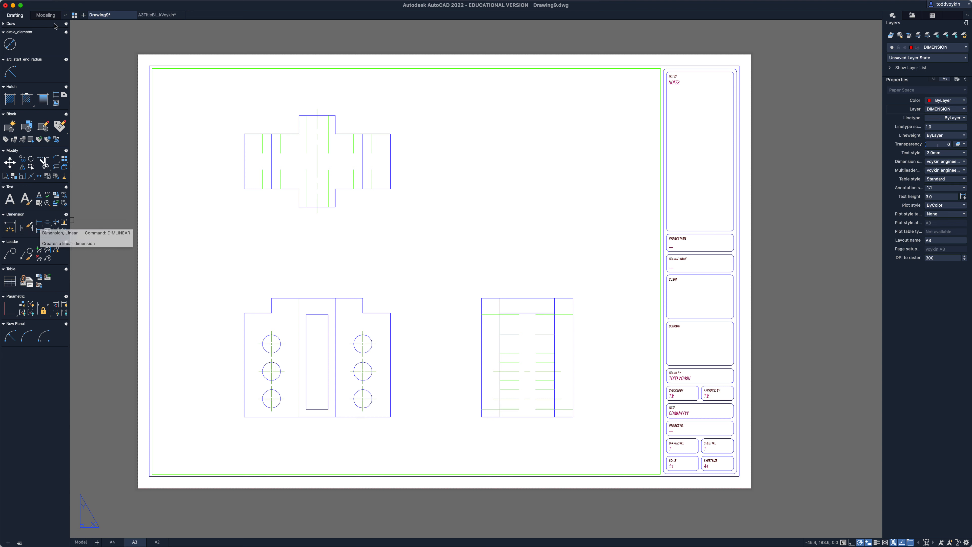
left_click(65, 17)
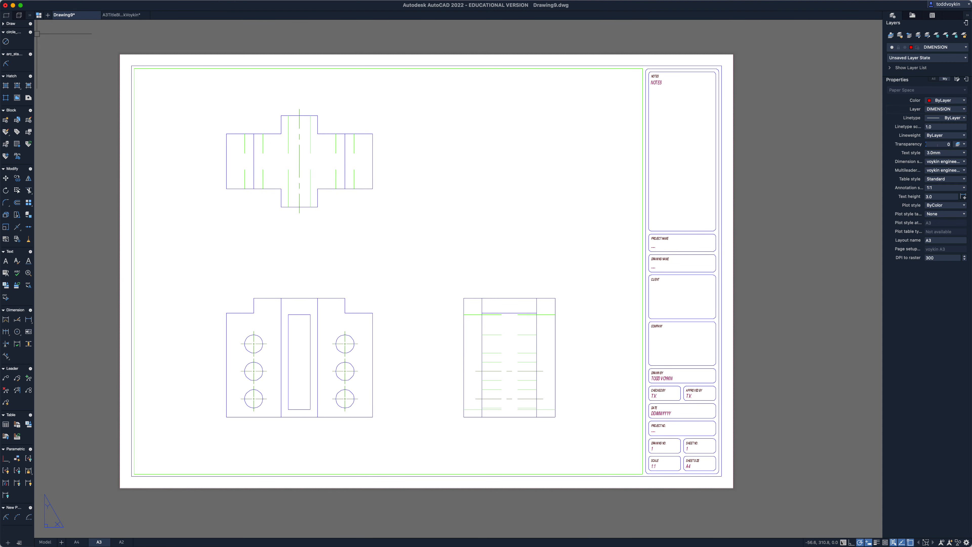
left_click(30, 16)
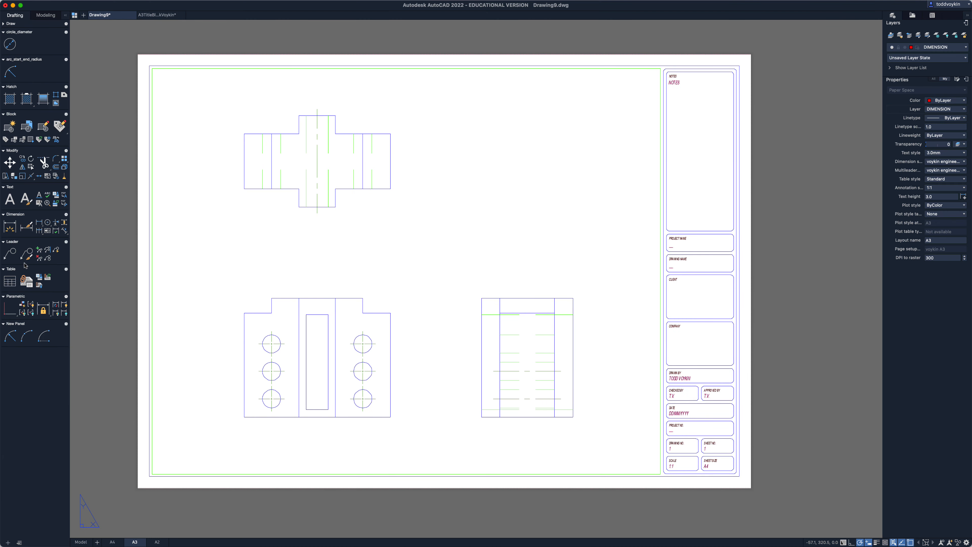
Add a linear dimension for the width of the top view's lower tab, placed below the tab.
left_click(39, 225)
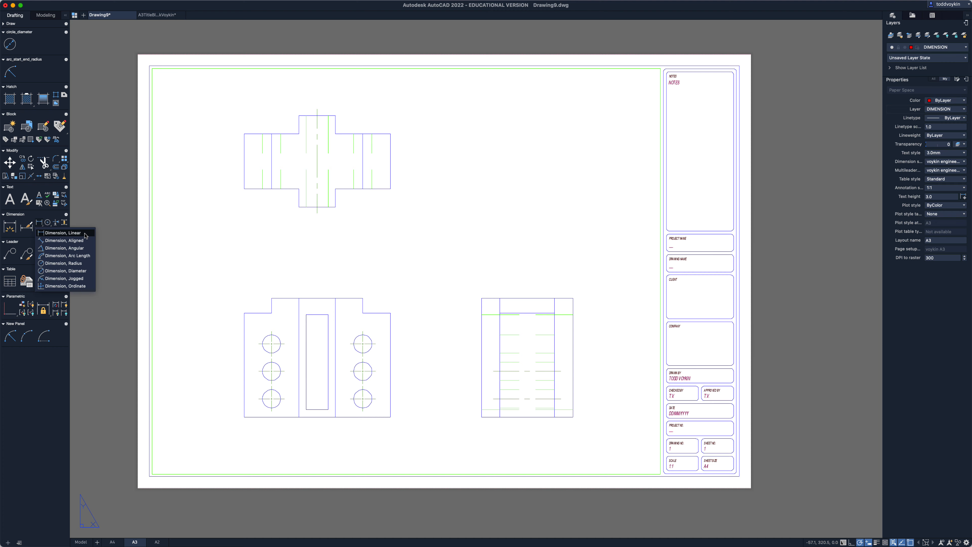
left_click(63, 233)
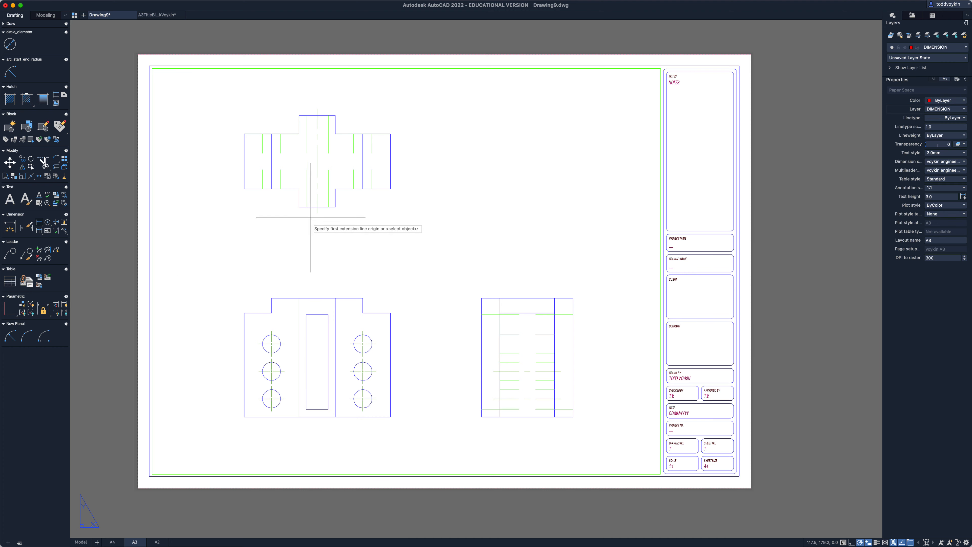
scroll(311, 218, "up", 3)
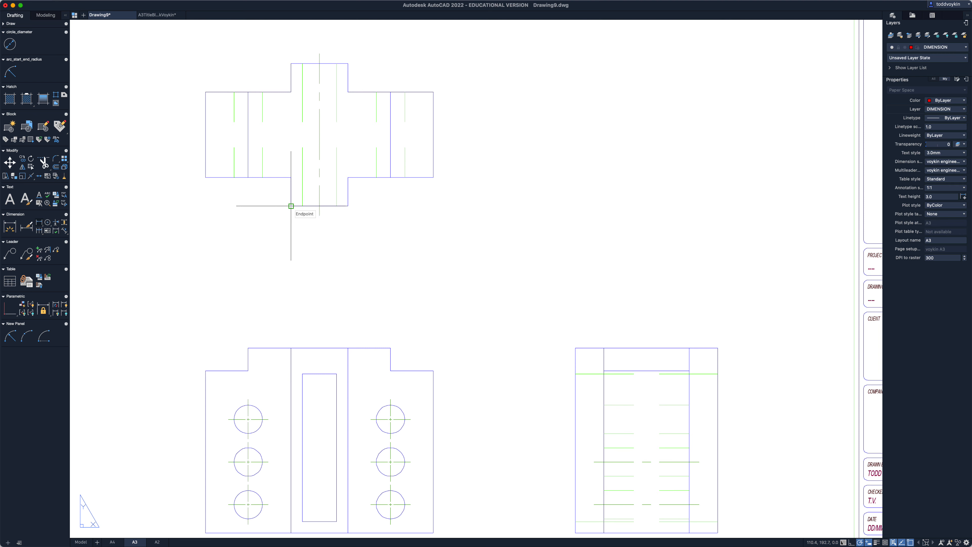
left_click(291, 206)
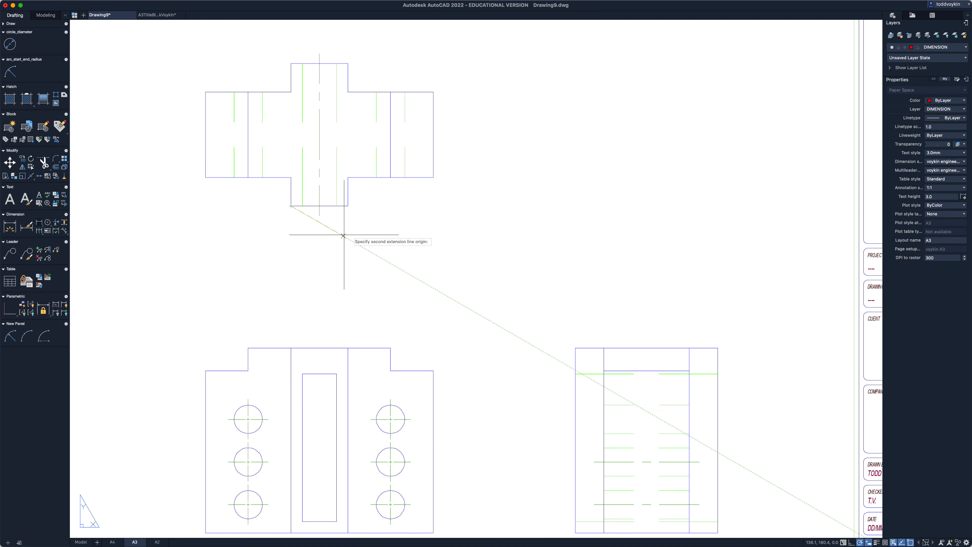
left_click(348, 206)
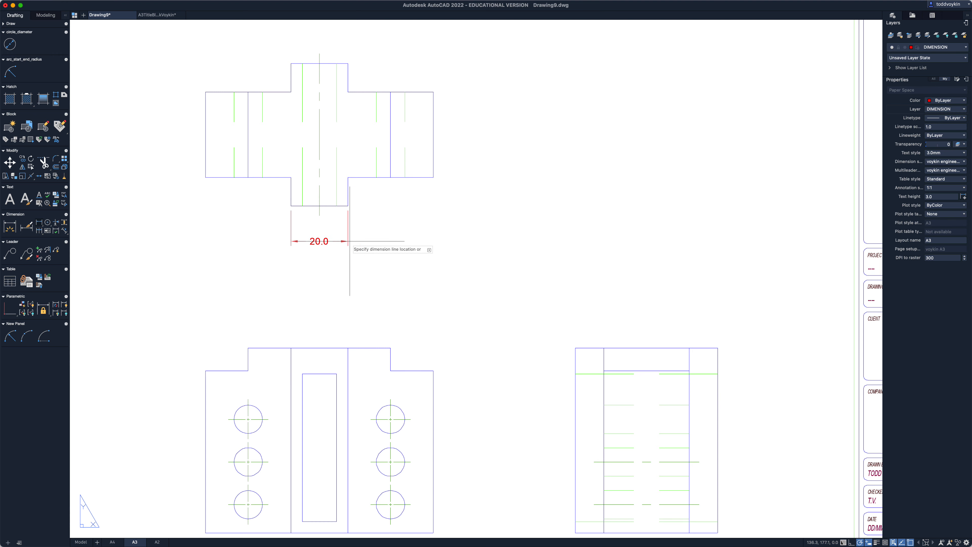
key("Return")
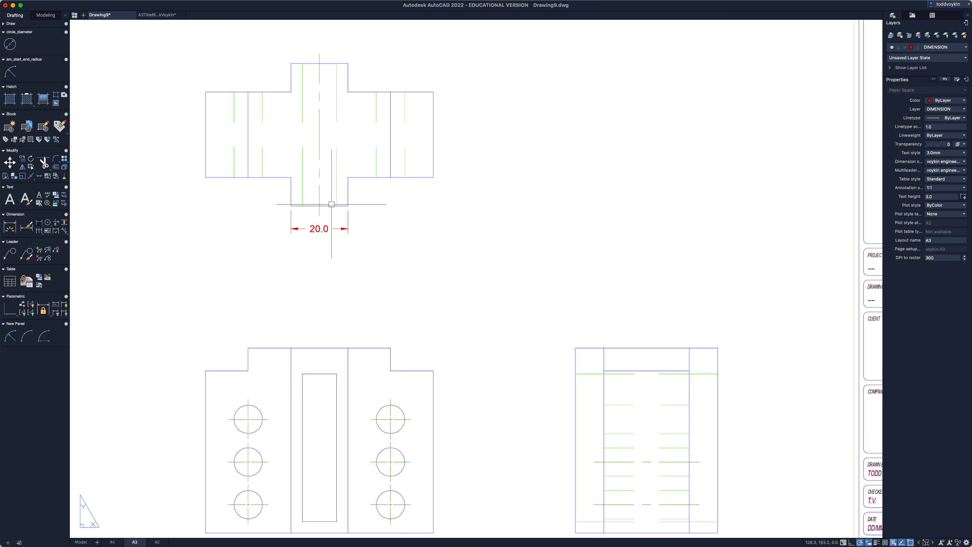
Check the gap between the tab's lower edge and its dimension line with a temporary line, leaving no line behind.
type("l")
key("Return")
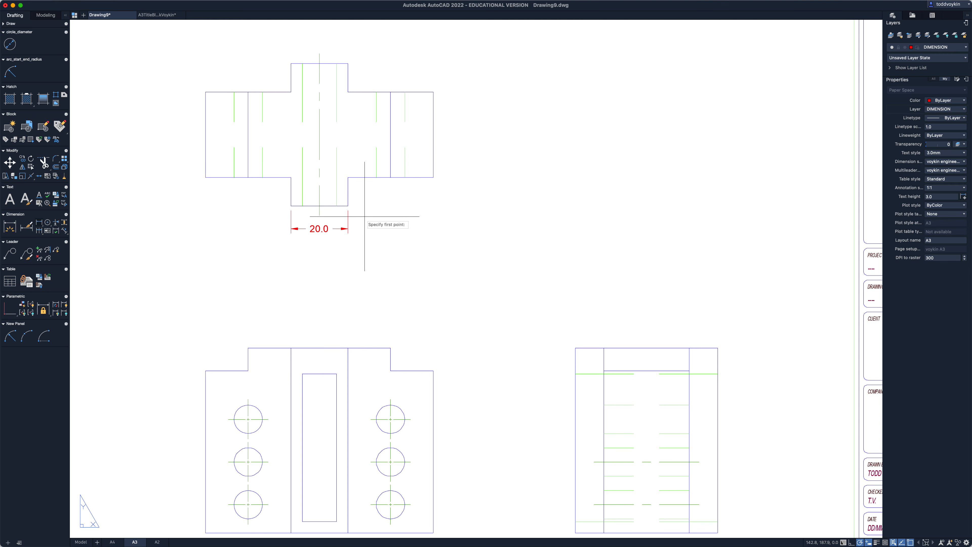
left_click(347, 228)
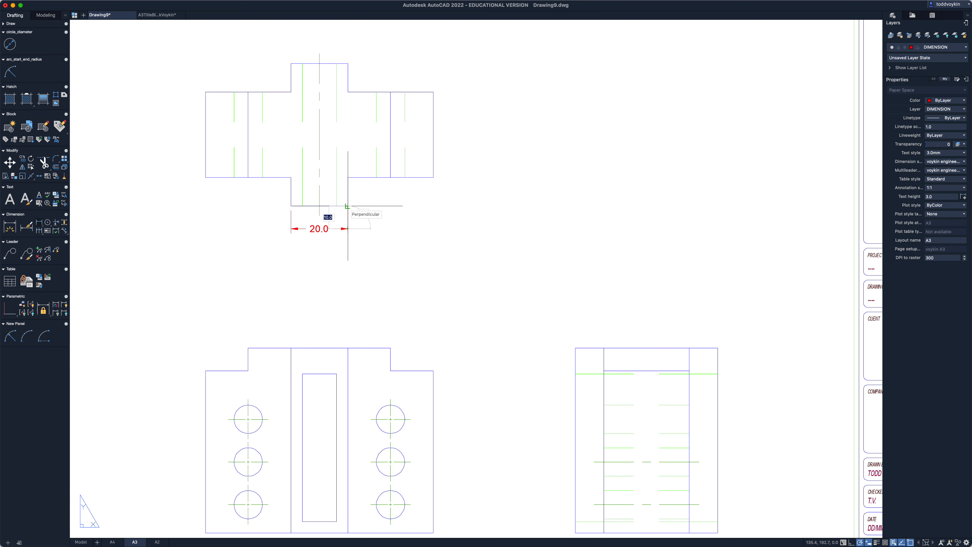
key("Escape")
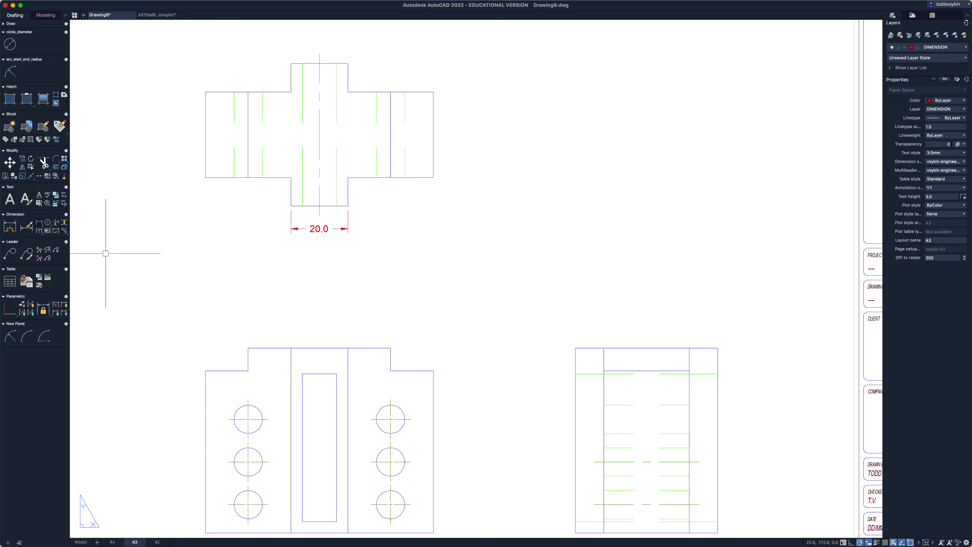
Dimension the top view's right shoulder from the inner corner to the outer corner, in line with the tab's width dimension.
type("dli")
key("Return")
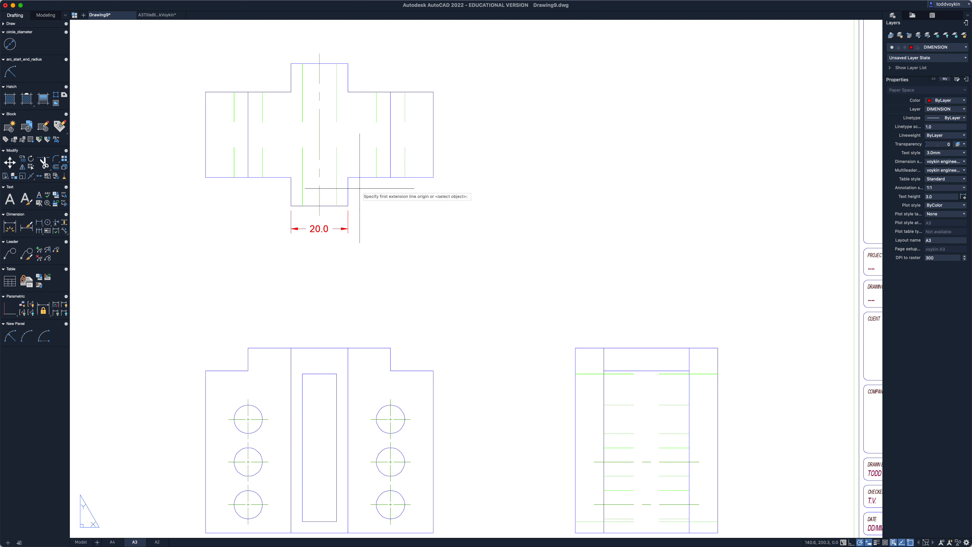
left_click(348, 178)
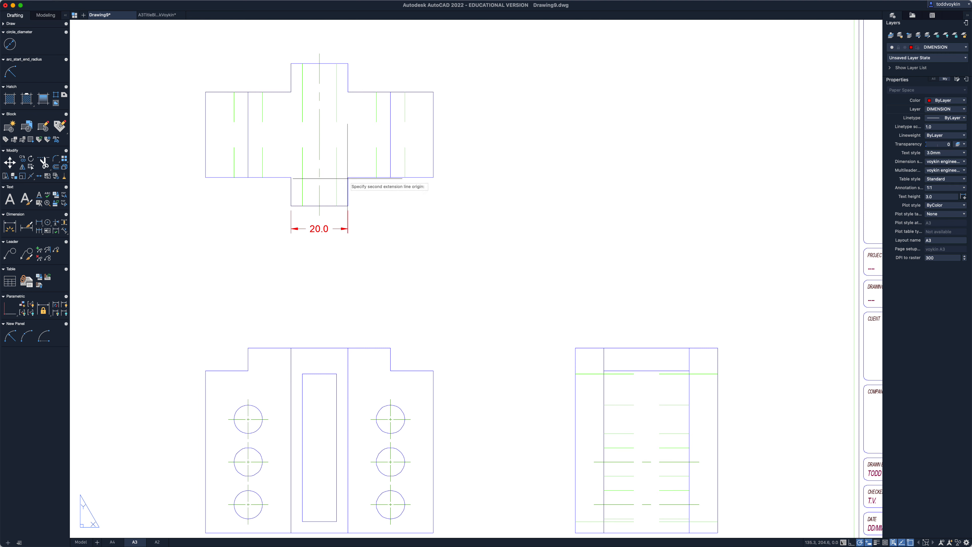
left_click(433, 177)
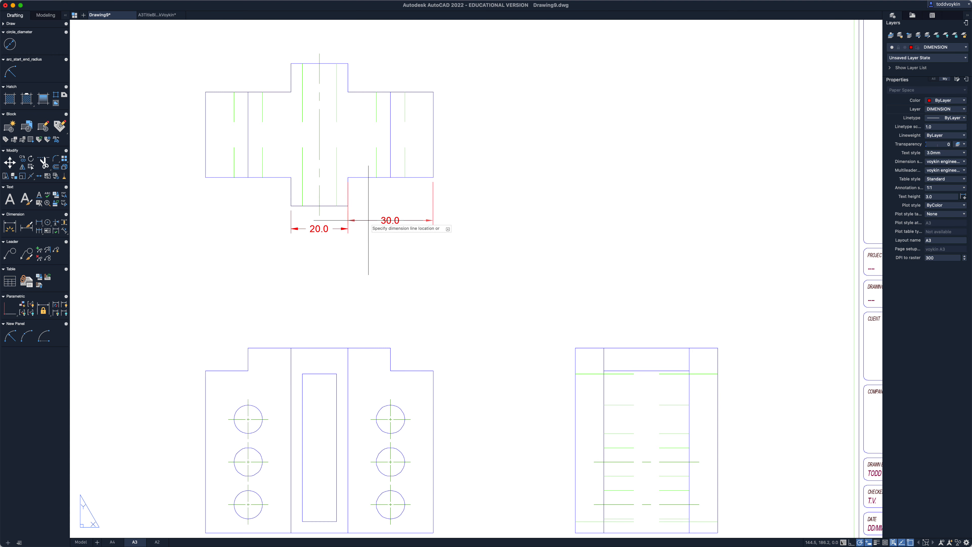
left_click(347, 229)
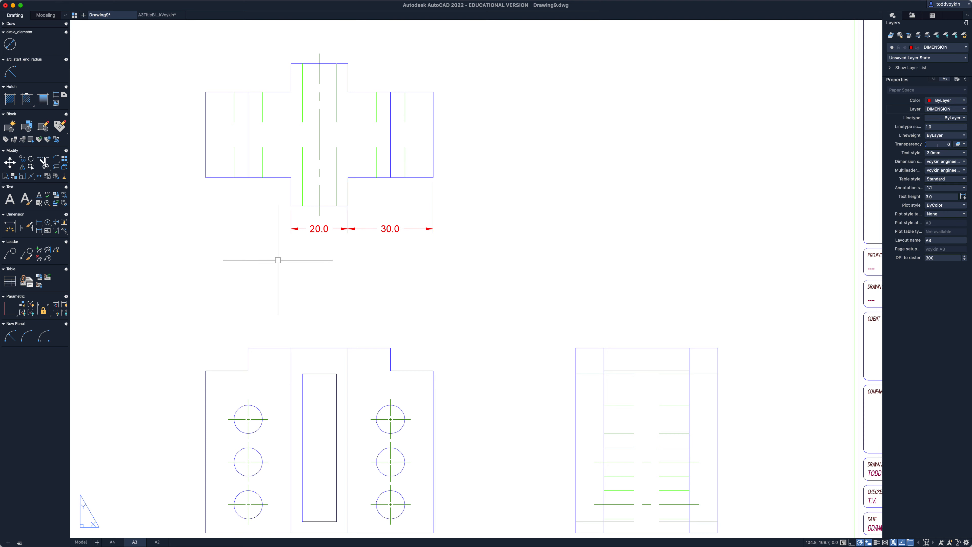
Delete the right shoulder's dimension from the top view.
scroll(278, 262, "up", 3)
middle_click_drag(278, 262, 282, 366)
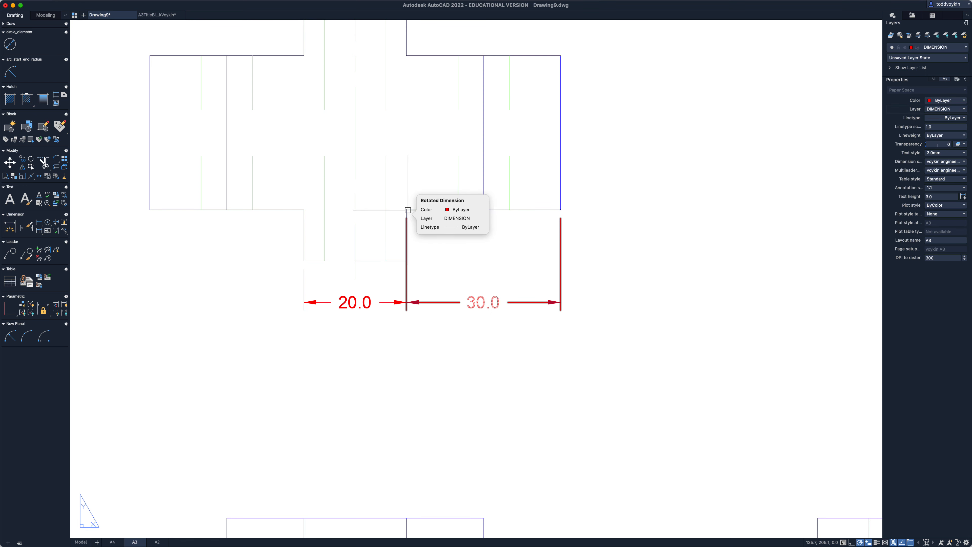
left_click(576, 275)
left_click(530, 246)
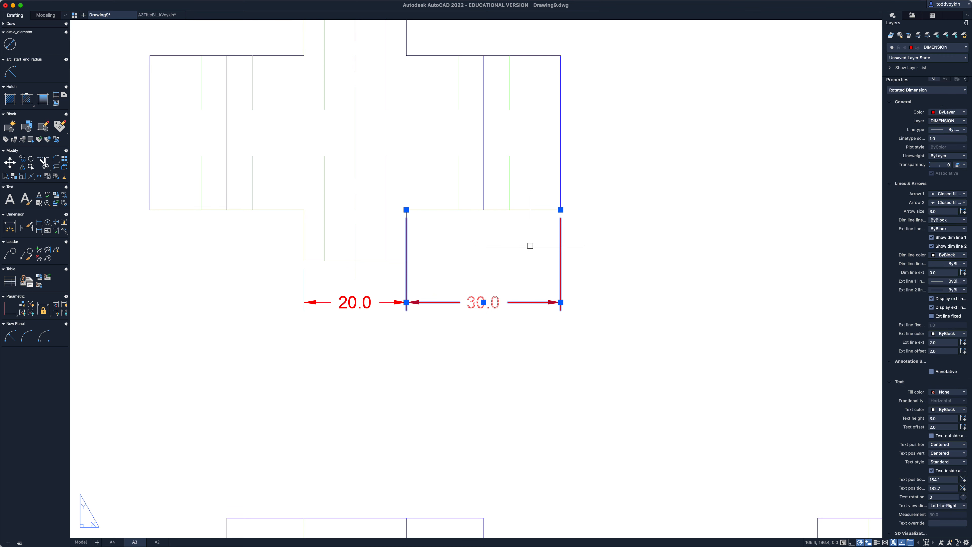
key("Delete")
Dimension the right shoulder from its outer corner to the tab's lower right corner, in line with the tab's width dimension.
left_click(39, 222)
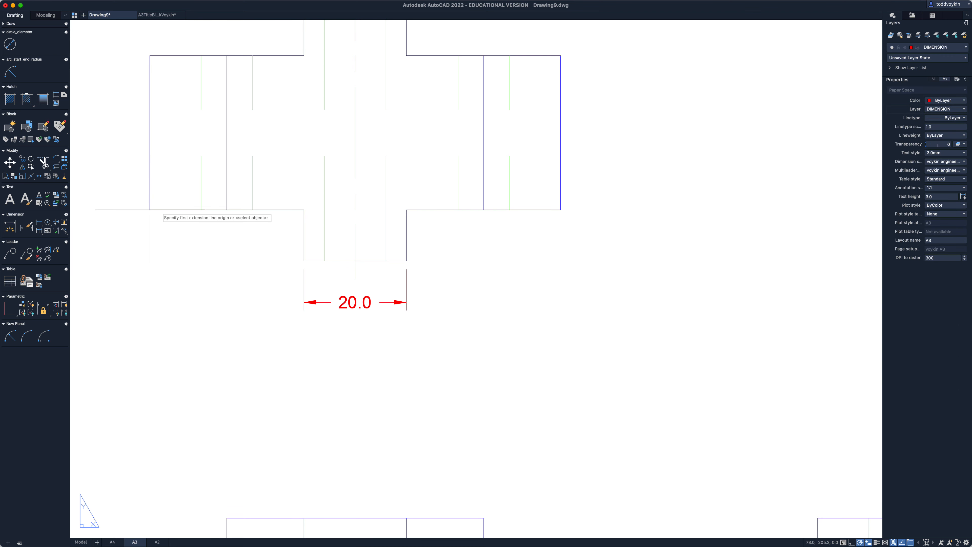
left_click(561, 209)
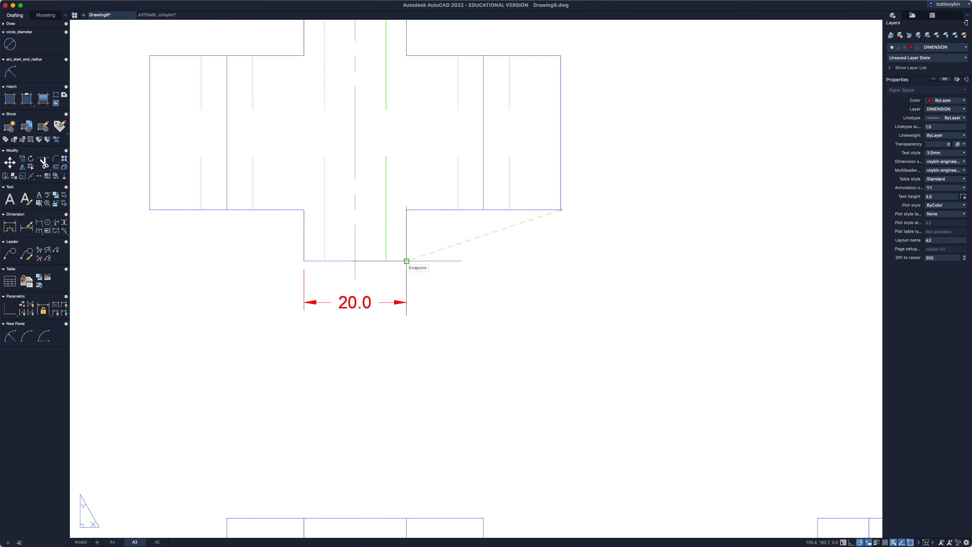
left_click(407, 261)
left_click(407, 303)
Dimension the left shoulder from its outer corner to the tab's lower left corner, in line with the existing dimensions.
key("Return")
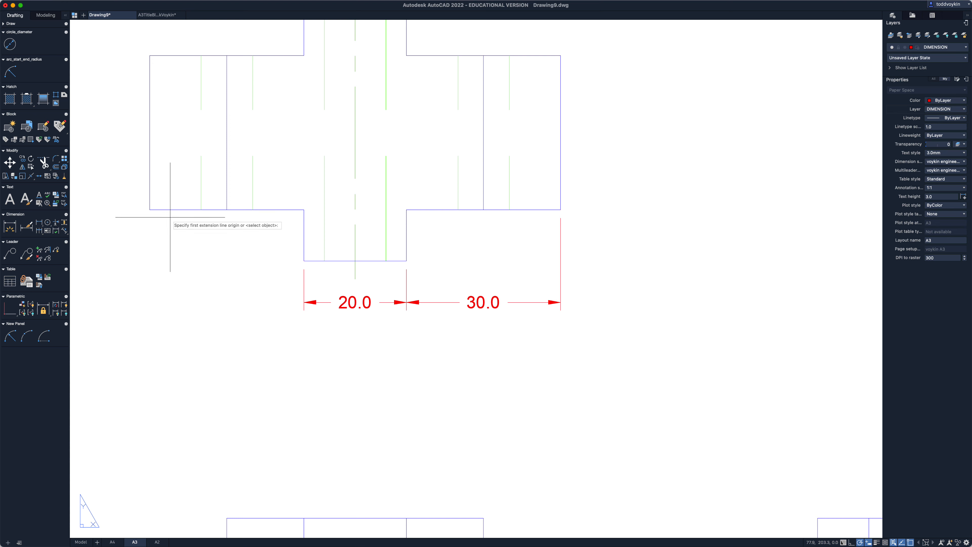
left_click(150, 209)
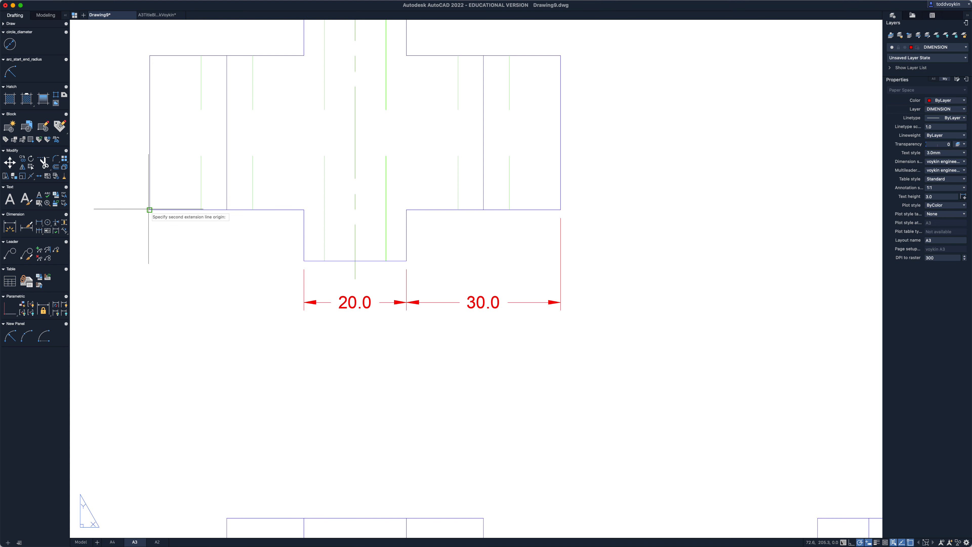
left_click(304, 261)
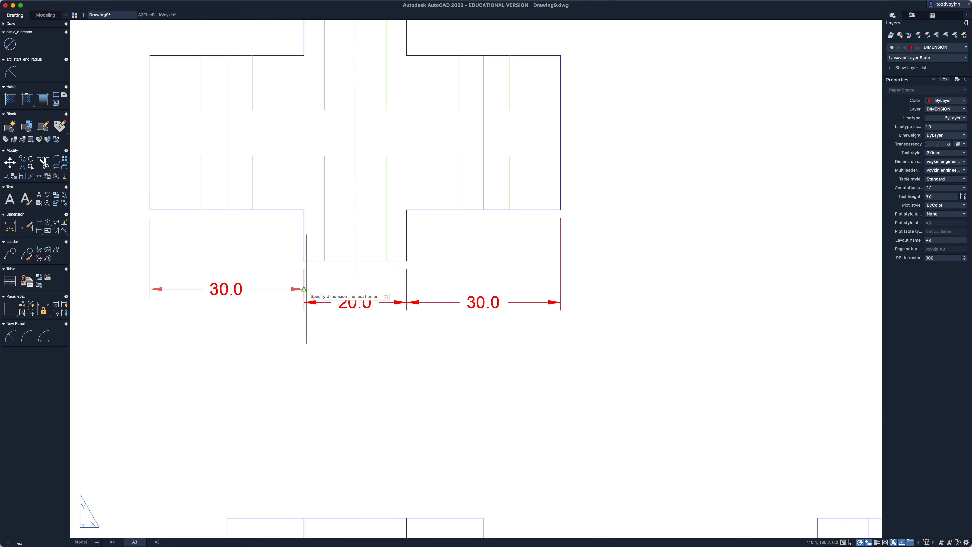
left_click(304, 302)
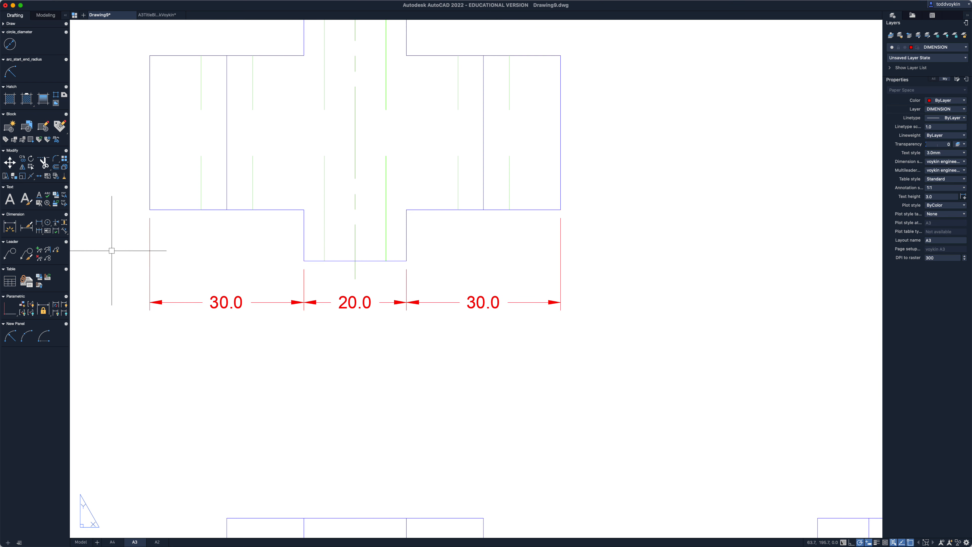
Dimension the top view's overall width, placing the dimension line 8 mm below the row of smaller dimensions.
key("Return")
left_click(150, 209)
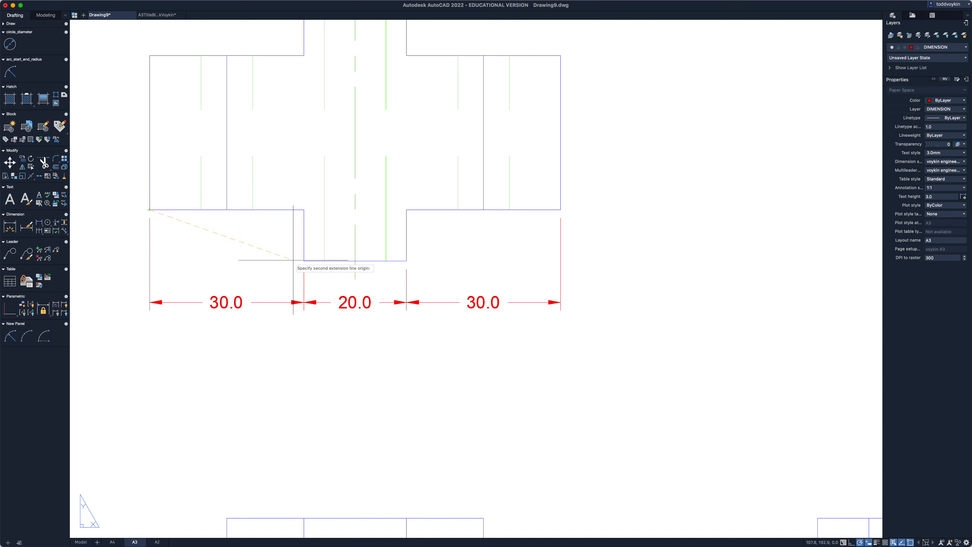
left_click(560, 210)
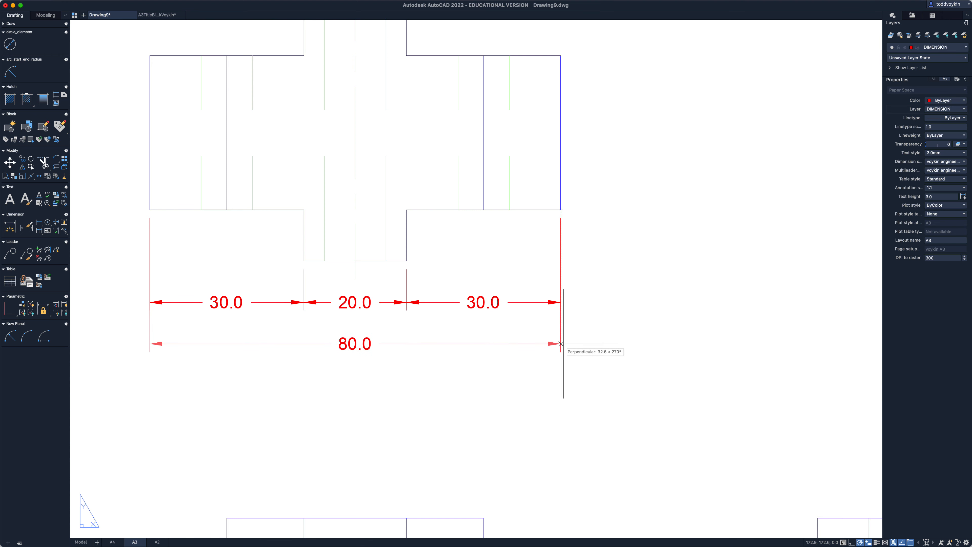
type("from")
key("Return")
left_click(561, 302)
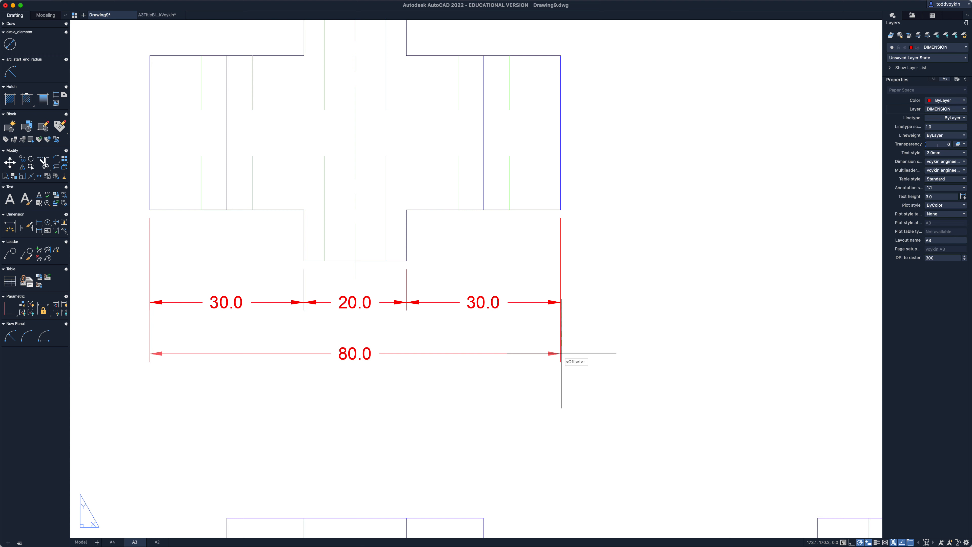
type("8")
key("Return")
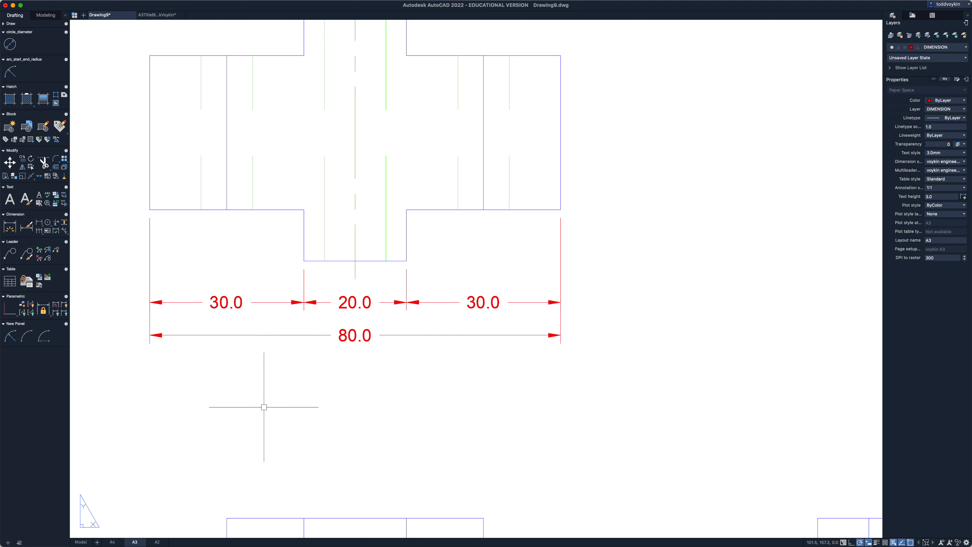
Delete the left shoulder's redundant width dimension.
left_click(232, 302)
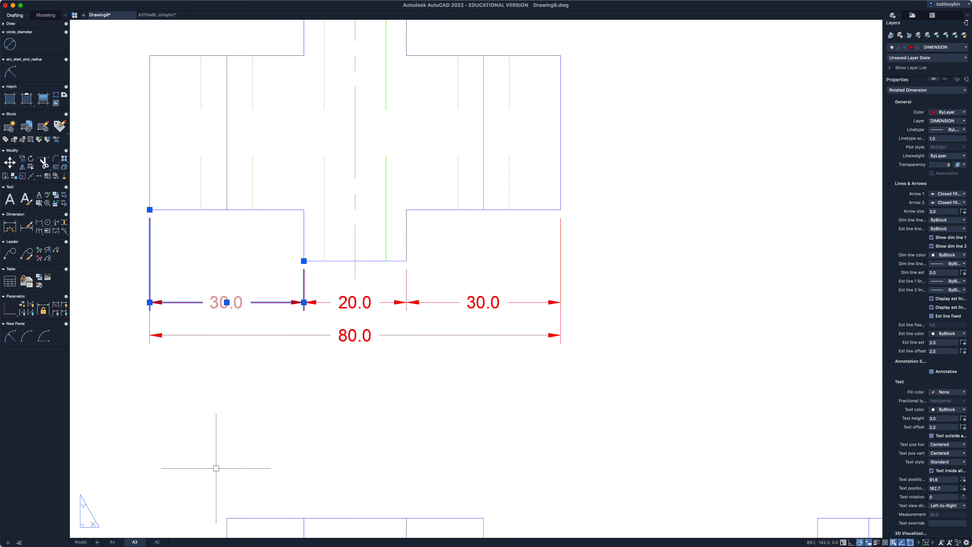
key("Delete")
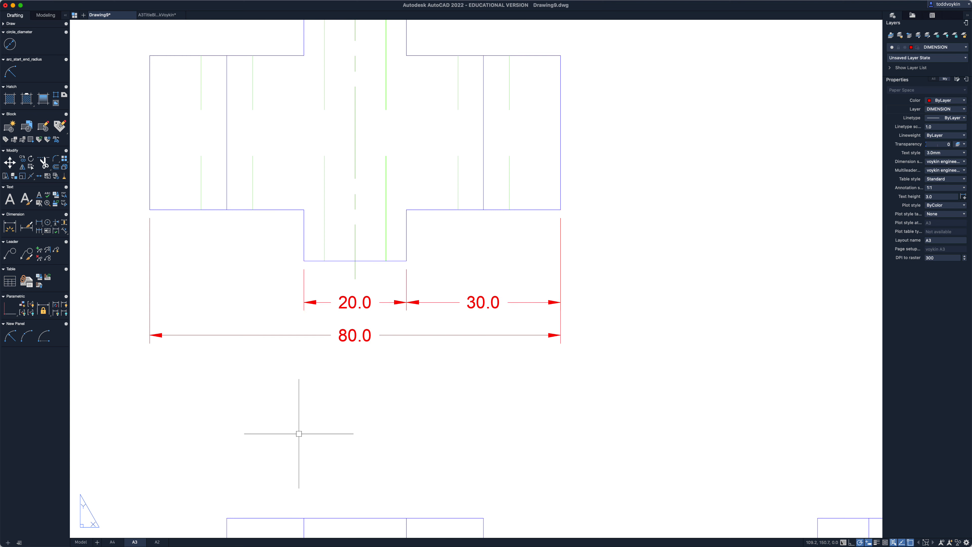
scroll(352, 423, "down", 2)
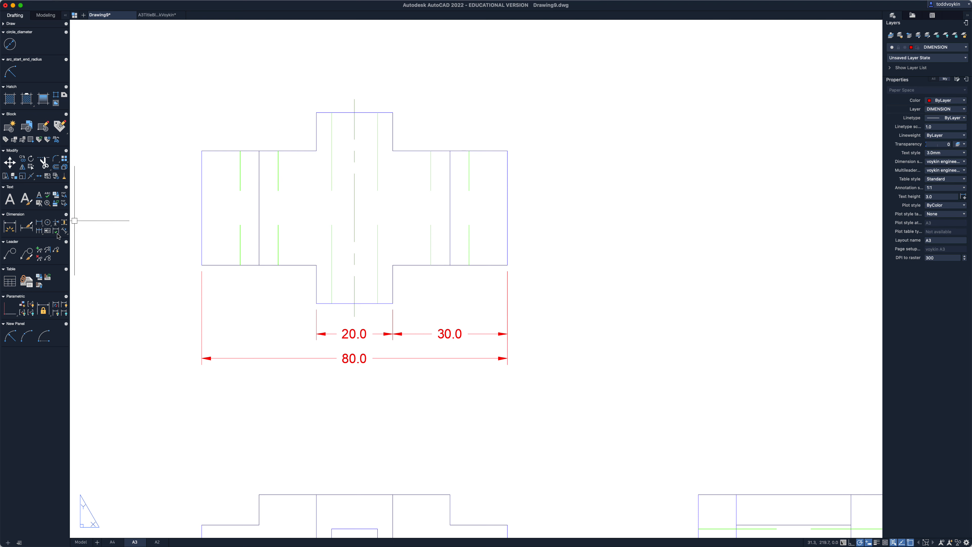
left_click(40, 223)
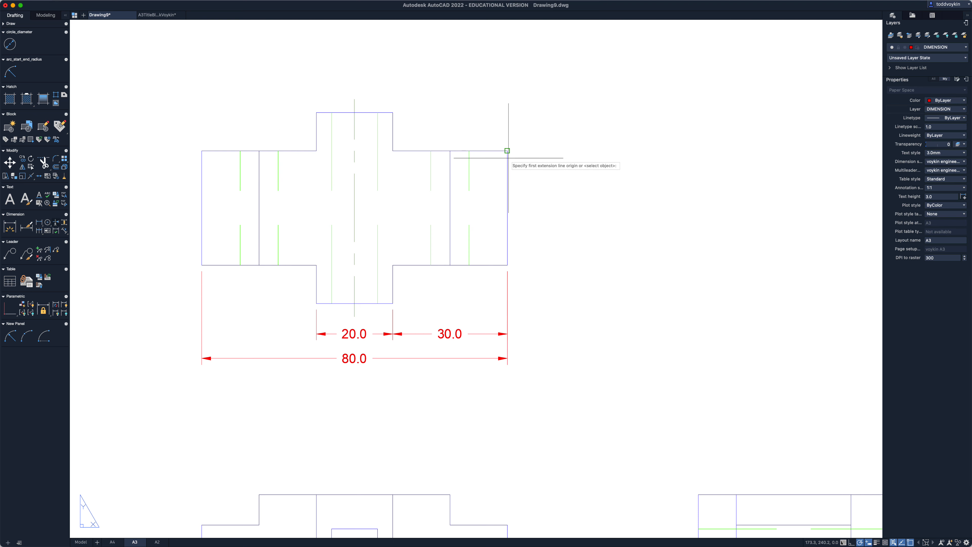
left_click(508, 267)
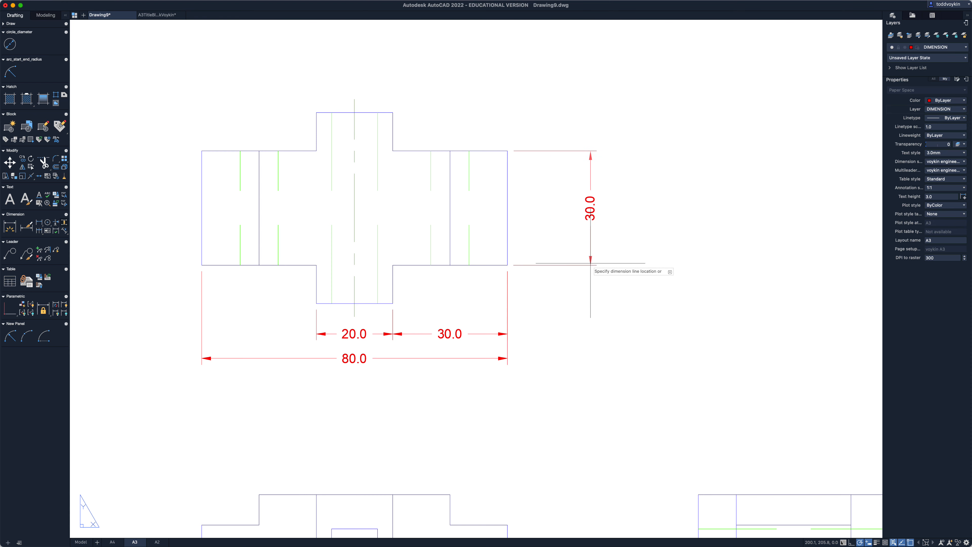
key("Return")
key("Down")
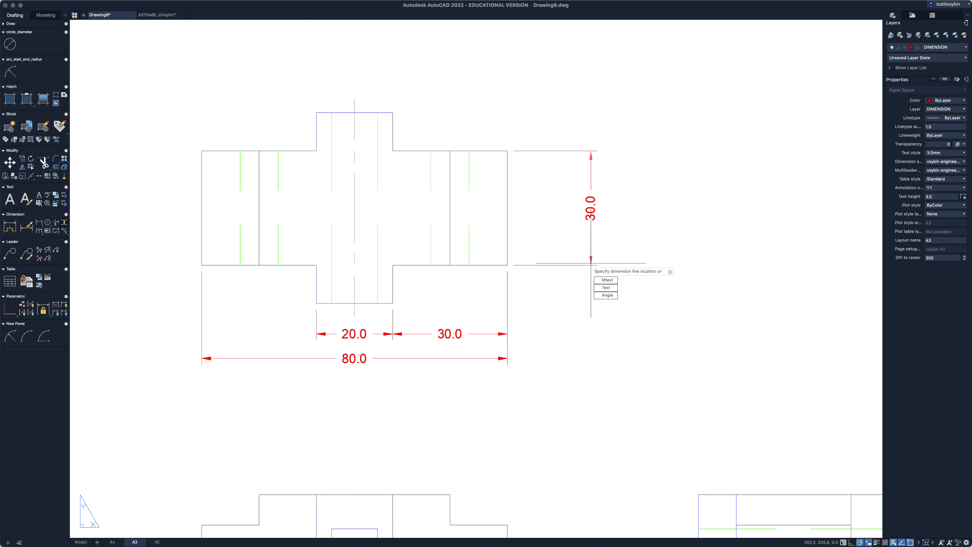
key("Escape")
Add a vertical dimension to the top view's outer right edge, placing the dimension line close beside the part.
left_click(39, 230)
left_click(507, 151)
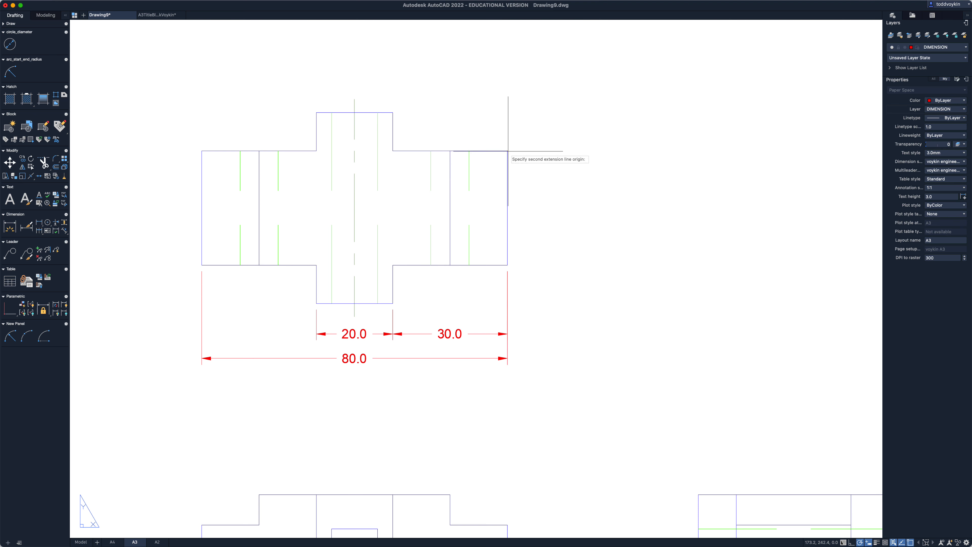
left_click(508, 265)
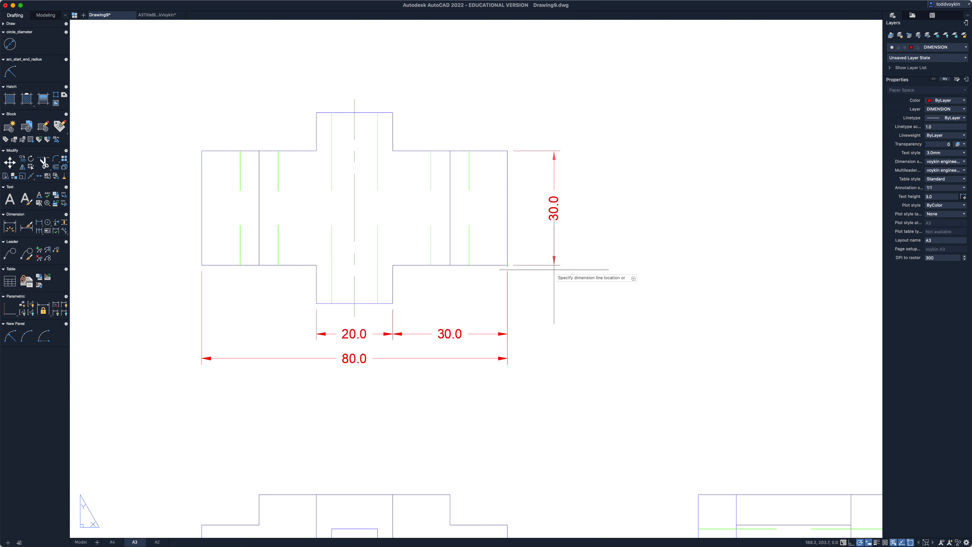
key("Down")
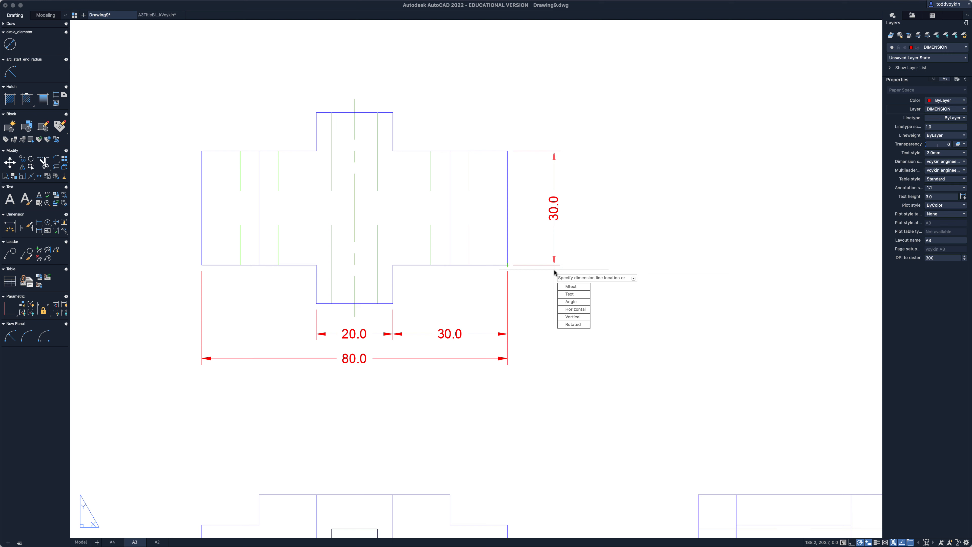
type("v")
key("Return")
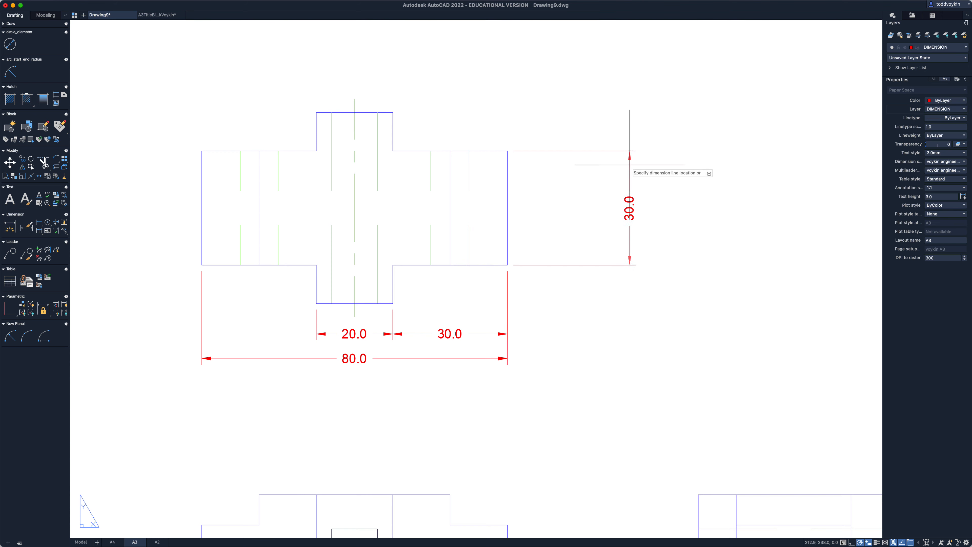
type("4")
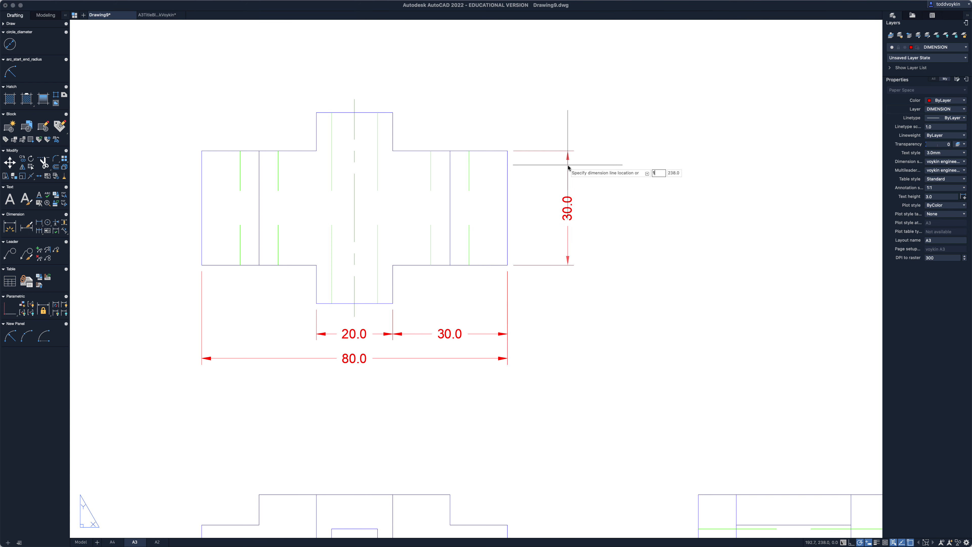
key("Return")
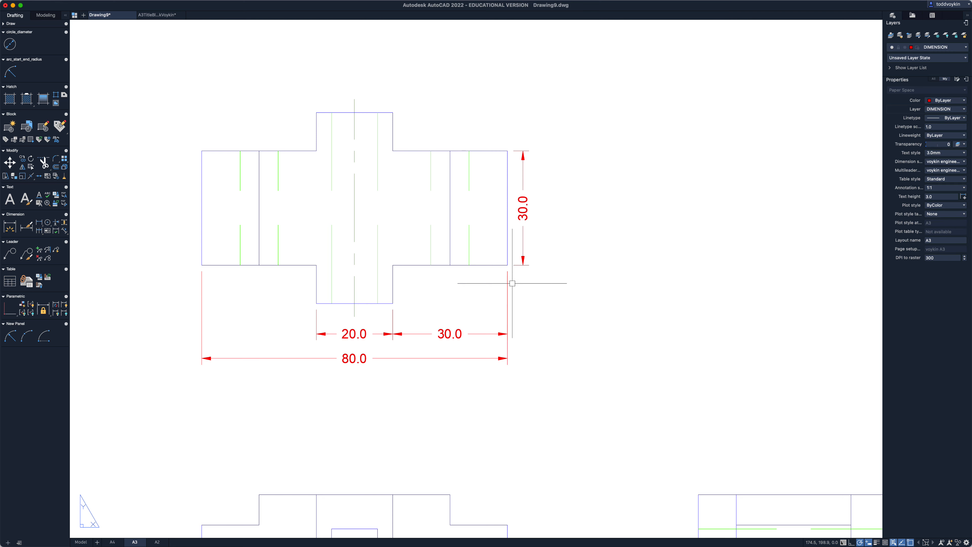
Check the distance from the top view's lower right corner to the new dimension line with a trial line.
scroll(520, 268, "up", 4)
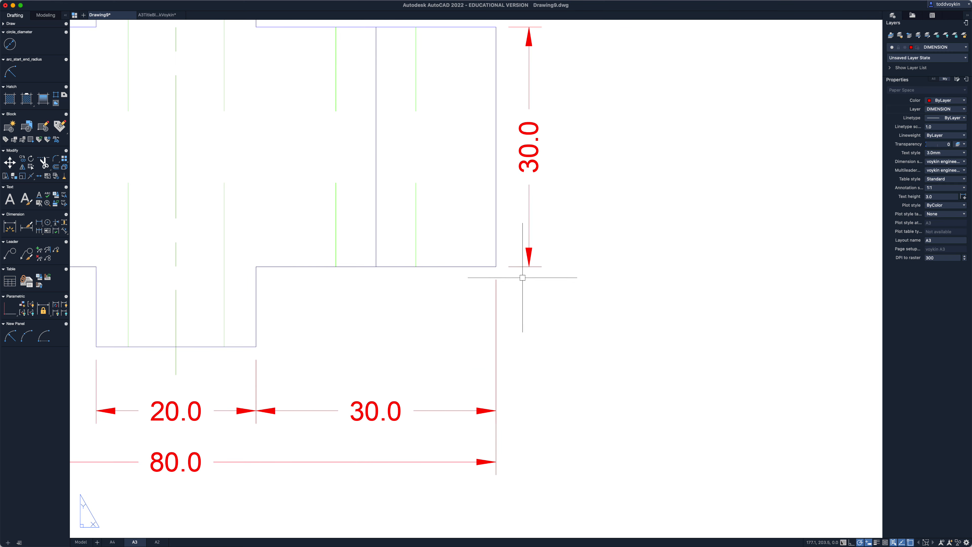
type("l")
key("Return")
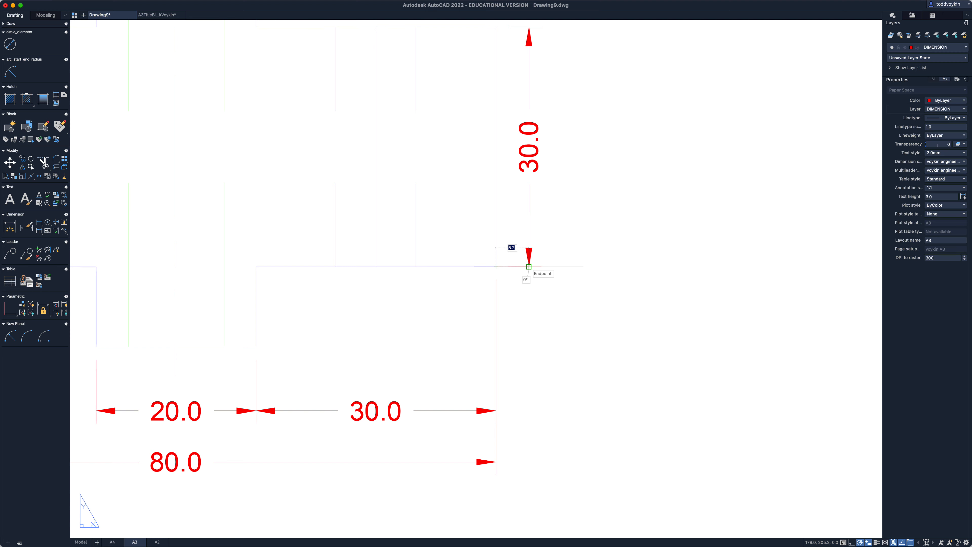
left_click(529, 267)
scroll(549, 337, "down", 3)
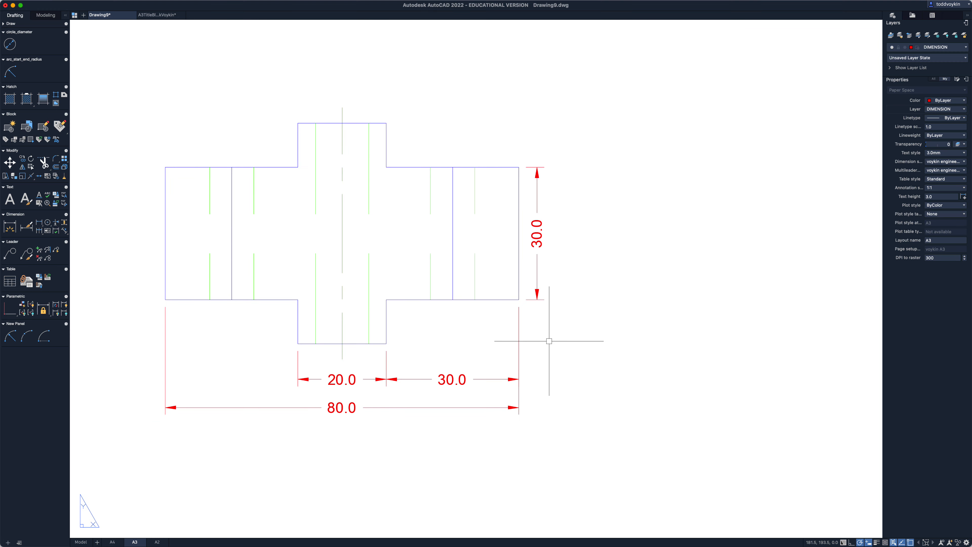
Draw a 10 mm horizontal construction line outward from the top view's lower right corner.
middle_click_drag(549, 341, 549, 363)
scroll(549, 359, "up", 1)
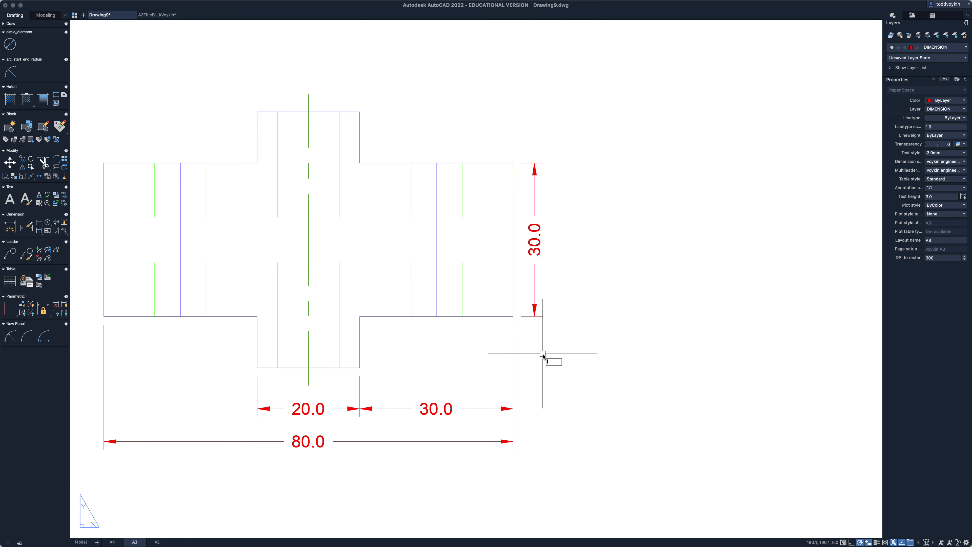
type("l")
key("Return")
left_click(513, 316)
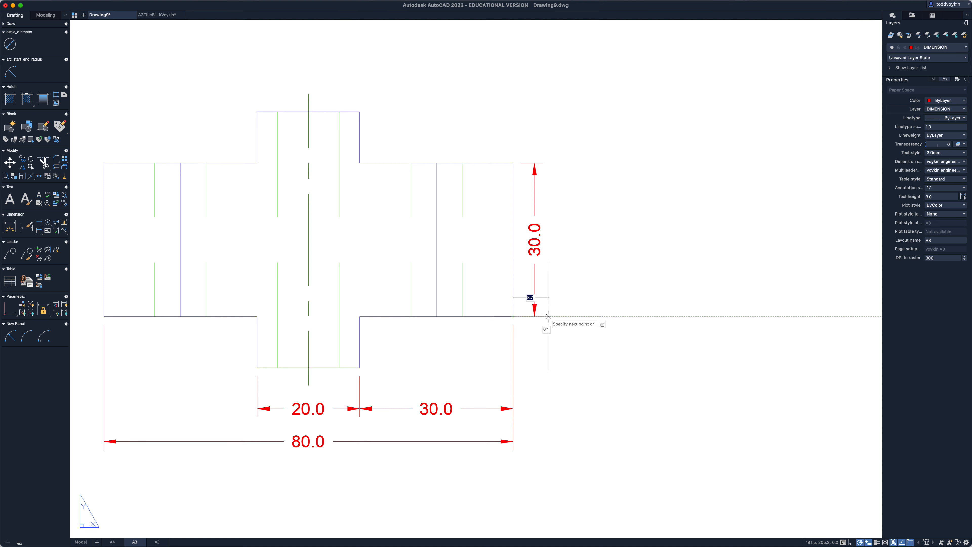
type("10")
key("Return")
key("Return")
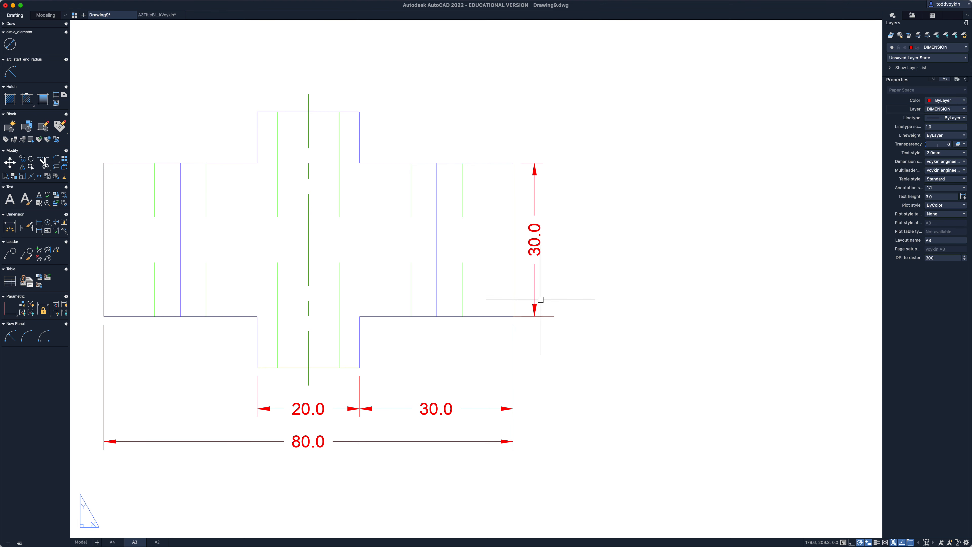
Move the right edge's height dimension outward along the construction line, using its lower arrow tip as base point.
key("Return")
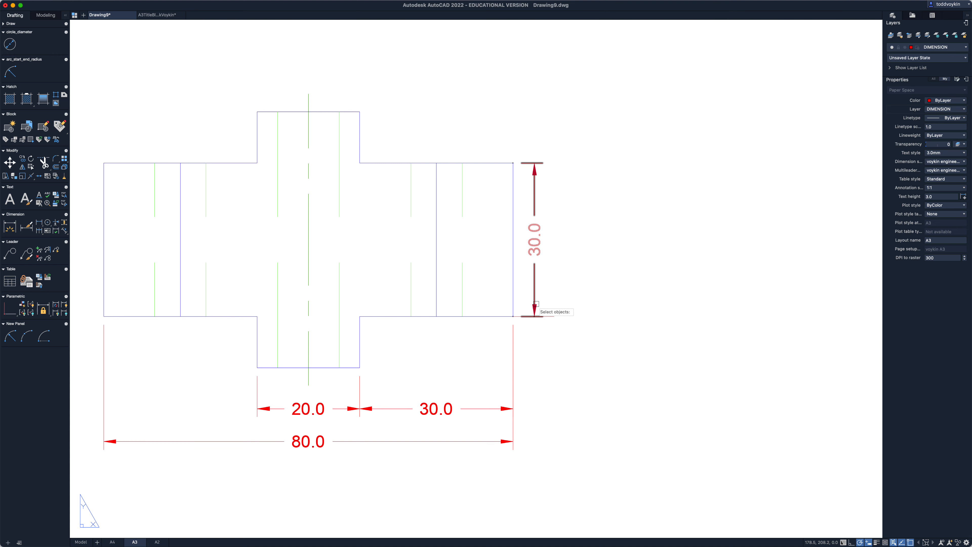
key("Escape")
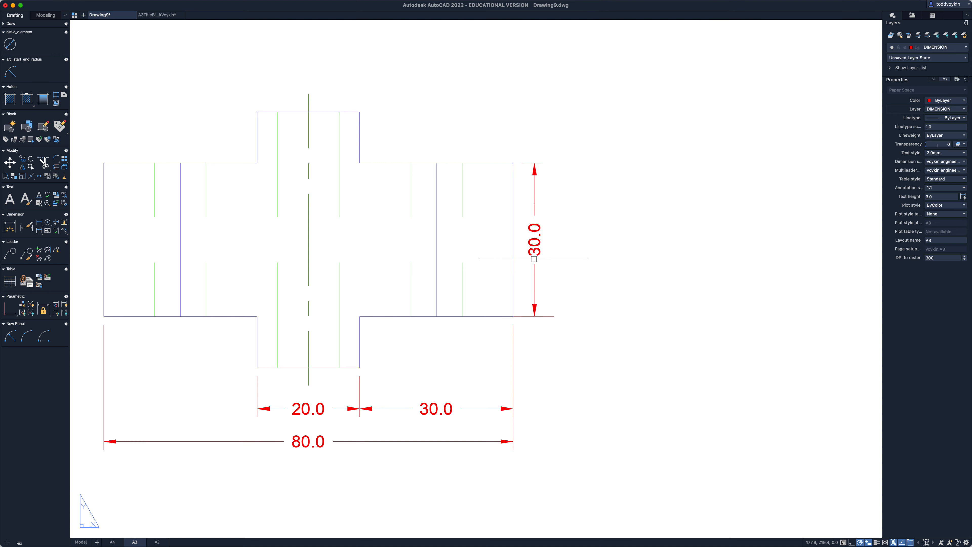
key("Return")
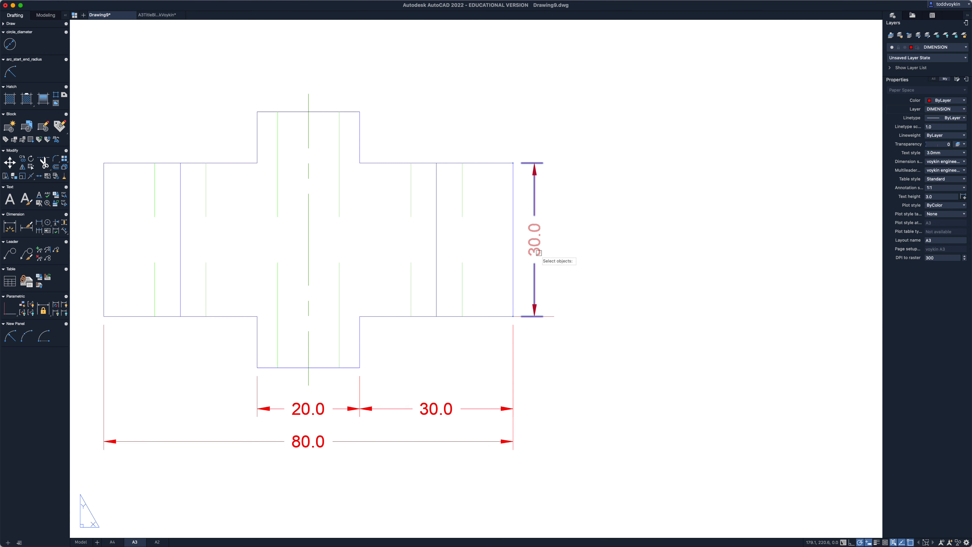
left_click(540, 253)
key("Return")
left_click(534, 316)
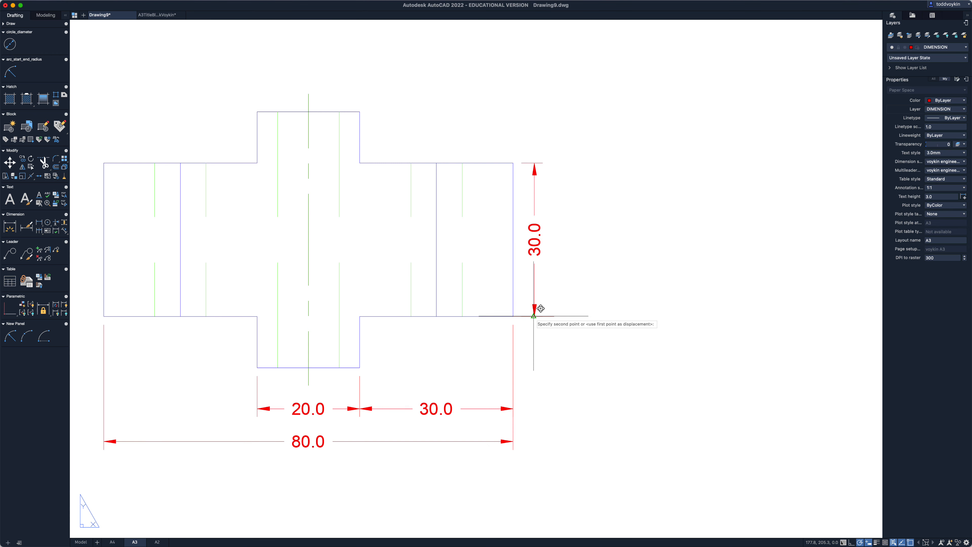
left_click(542, 316)
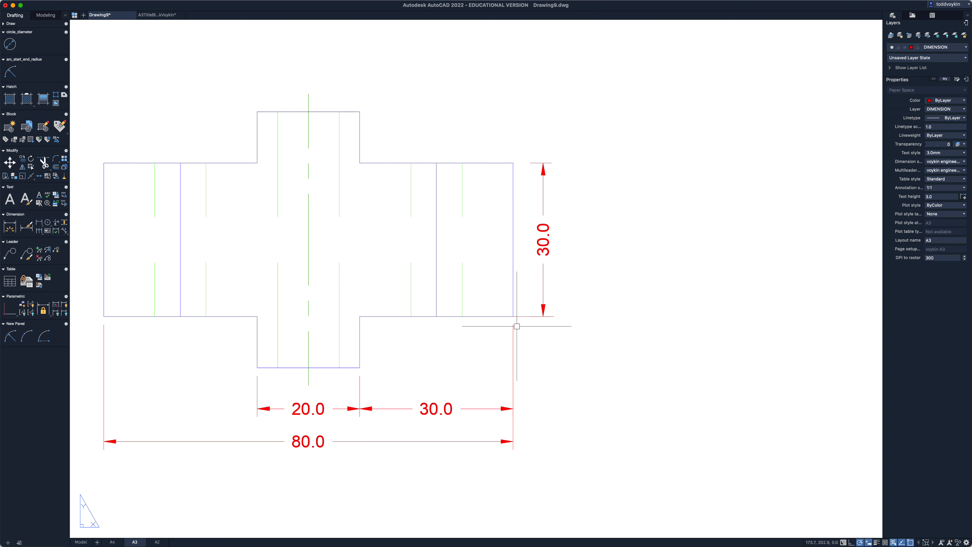
Delete the construction line and stretch the height dimension's two extension origins back onto the right edge's corners.
left_click(524, 316)
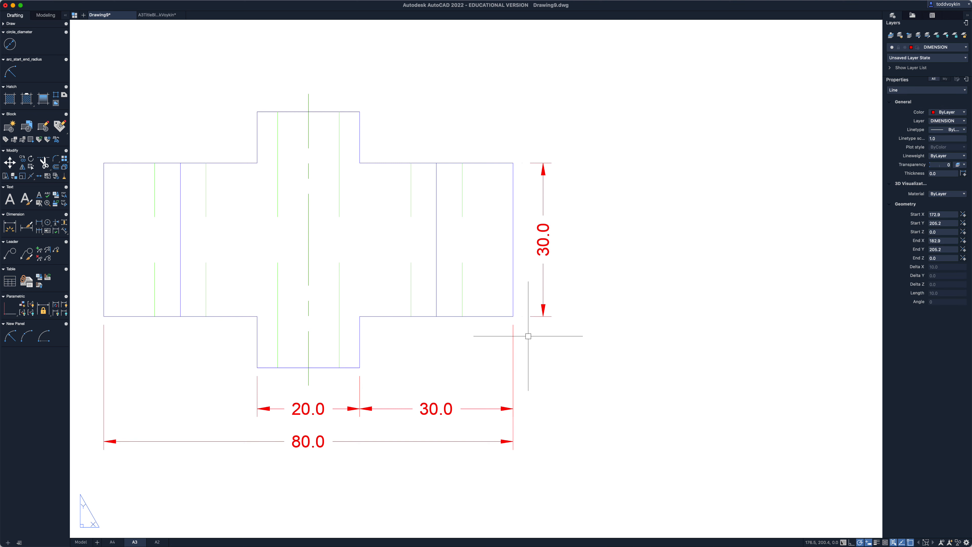
key("Escape")
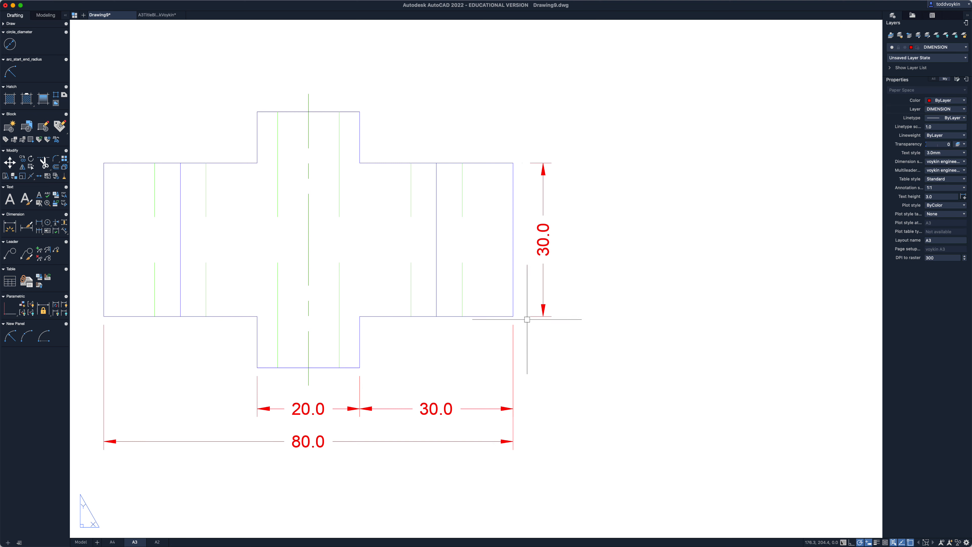
left_click(537, 316)
left_click(523, 316)
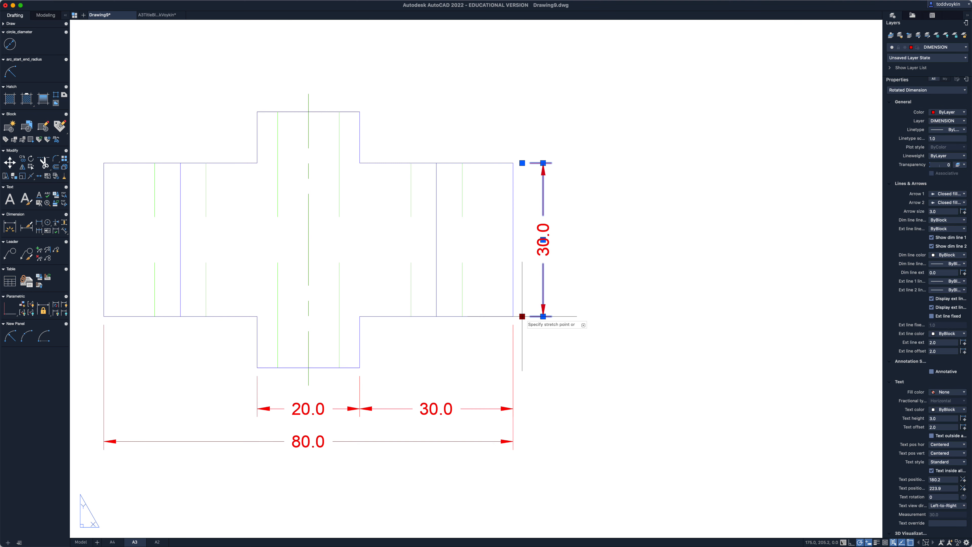
left_click(513, 317)
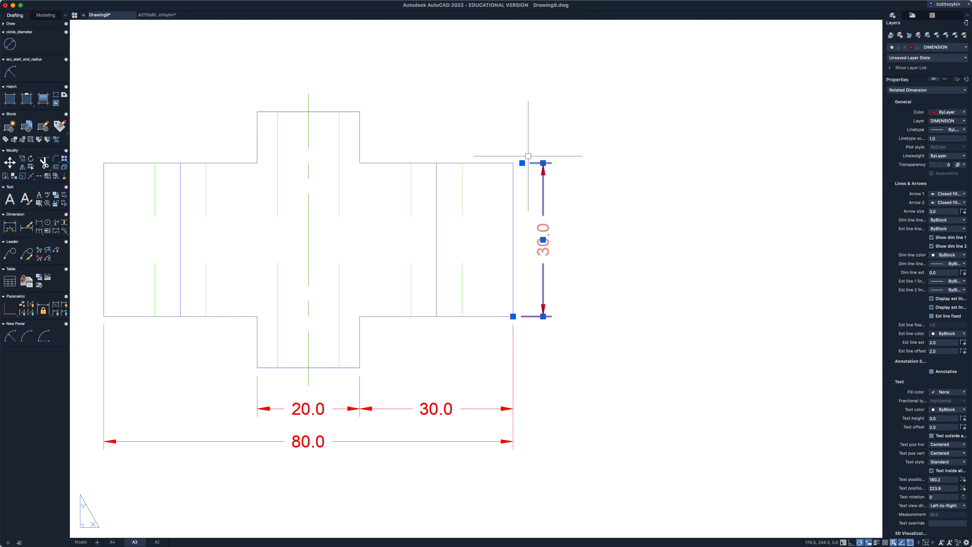
left_click(523, 163)
left_click(513, 163)
key("Escape")
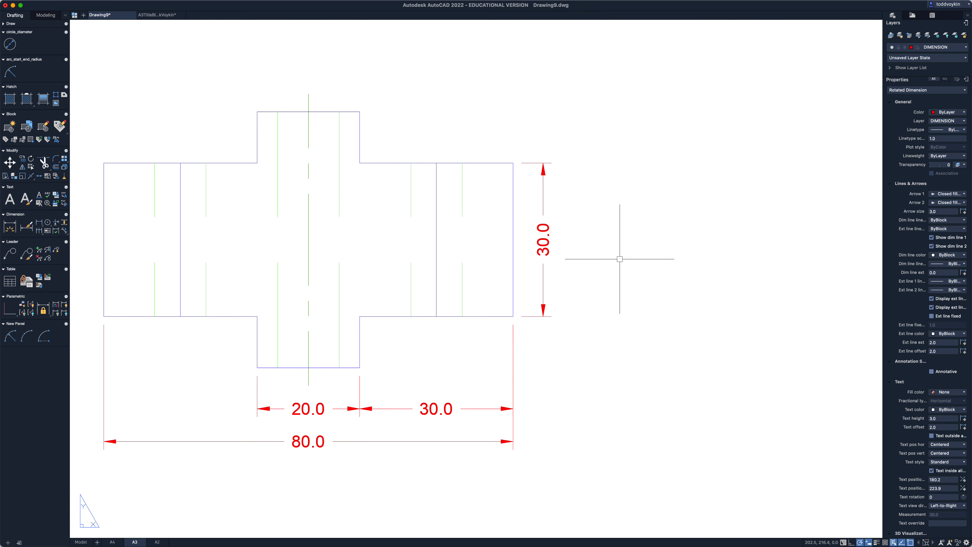
Delete the right edge's height dimension.
left_click(603, 371)
left_click(536, 113)
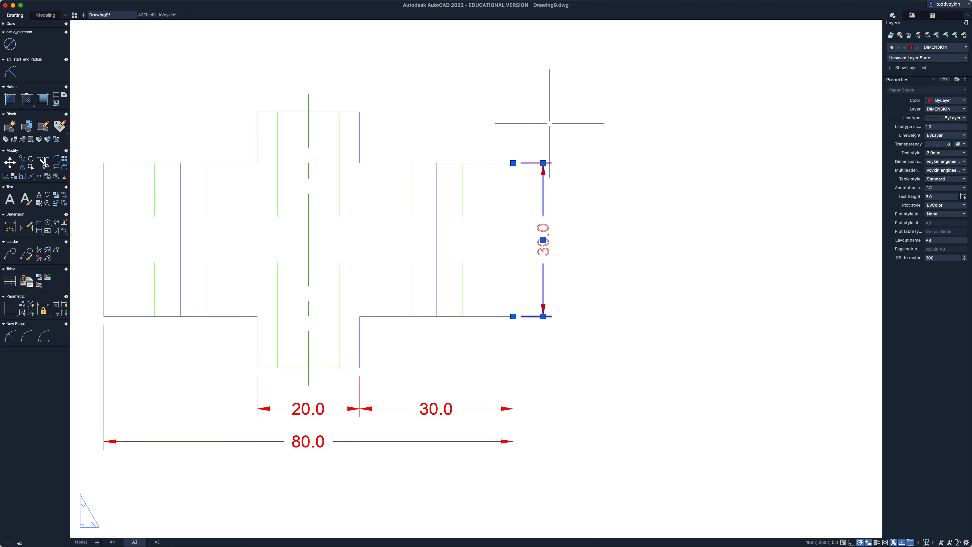
key("Delete")
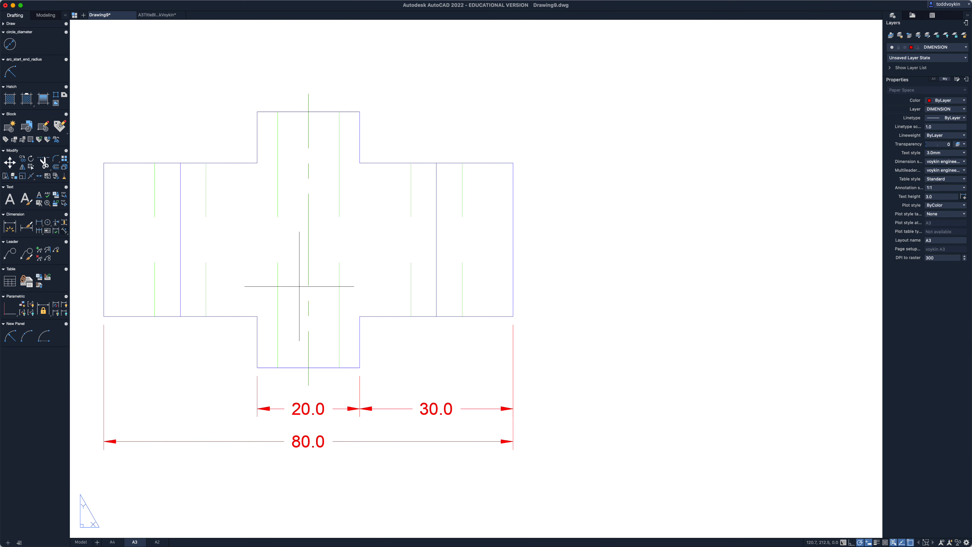
Dimension the right edge from its lower to its upper corner, placing the dimension line 10 mm outside the part.
left_click(514, 317)
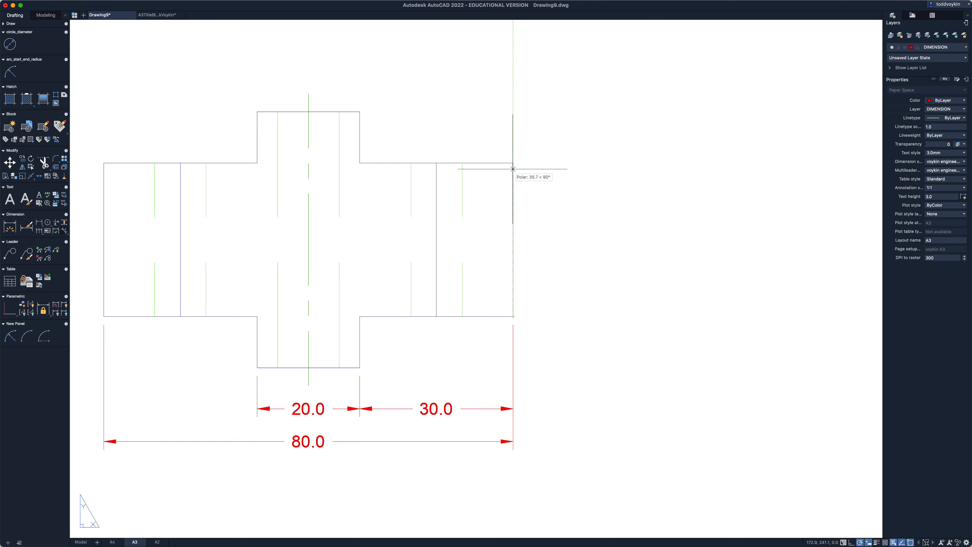
left_click(513, 162)
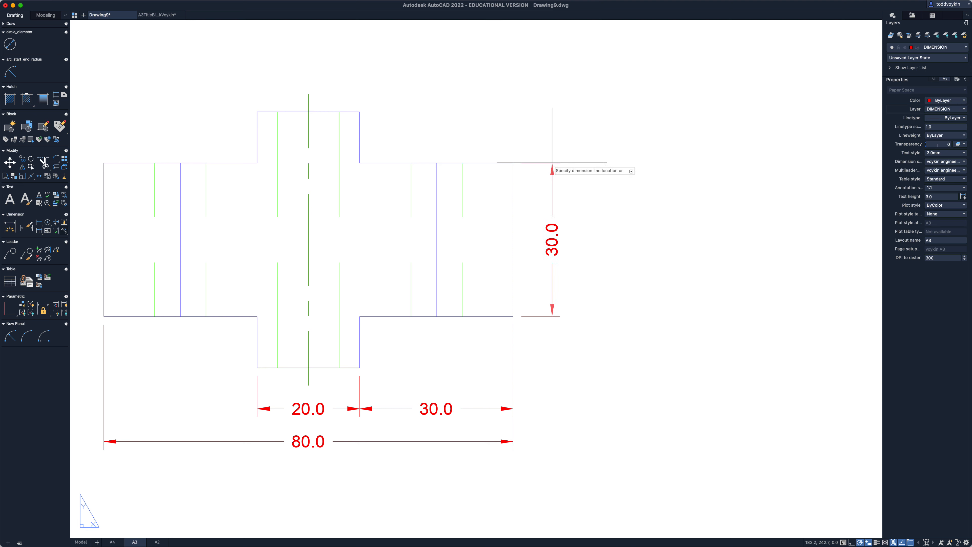
type("10")
key("Return")
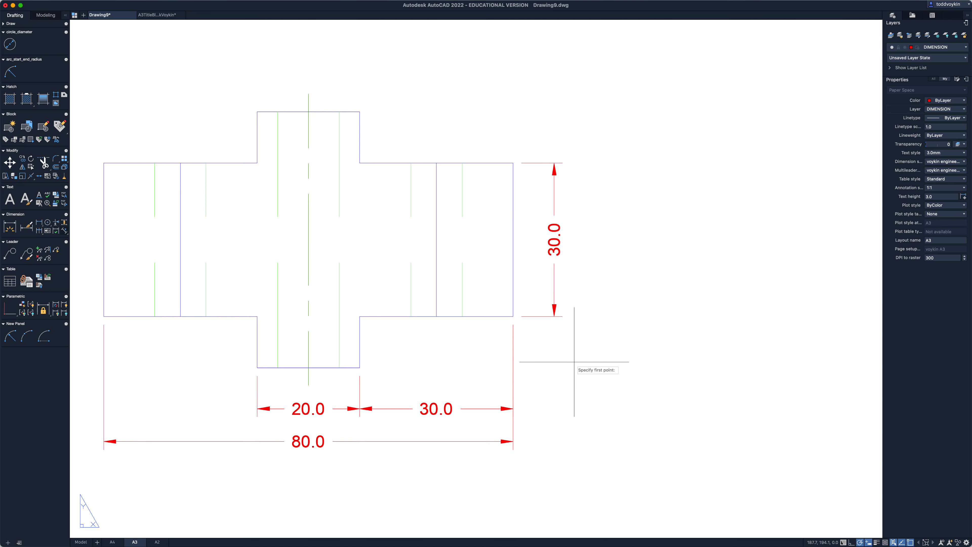
left_click(554, 316)
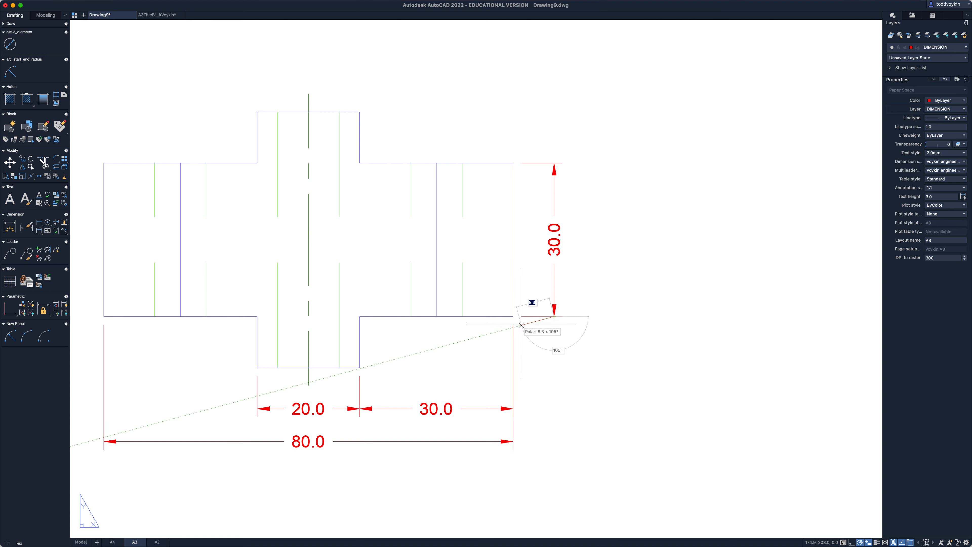
key("Escape")
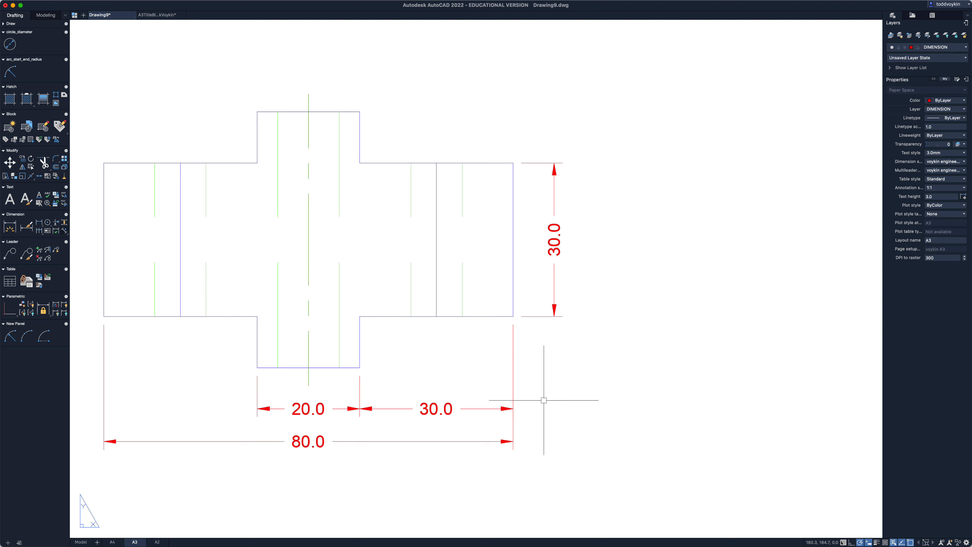
Dimension the vertical step from the upper tab's right side to the right shoulder, in line with the height dimension.
middle_click_drag(555, 411, 598, 407)
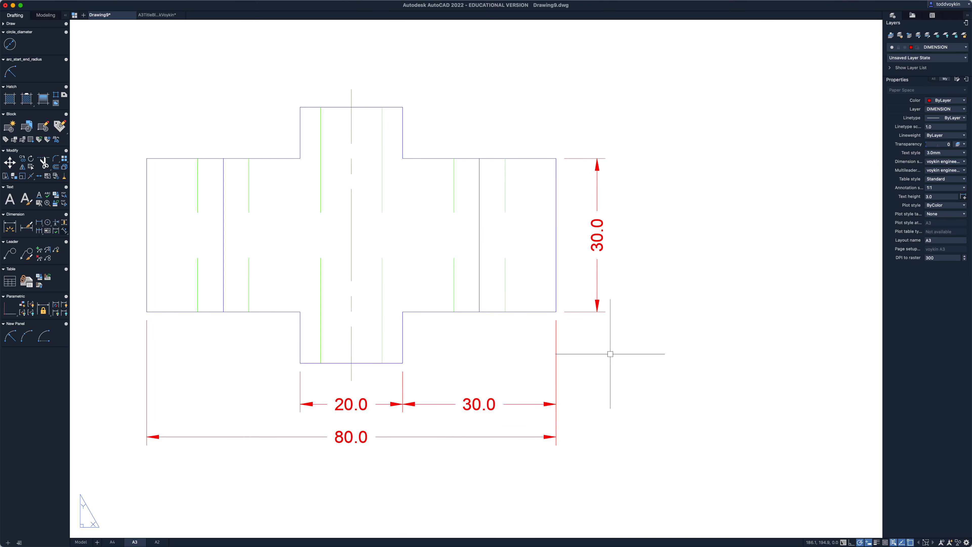
left_click(39, 222)
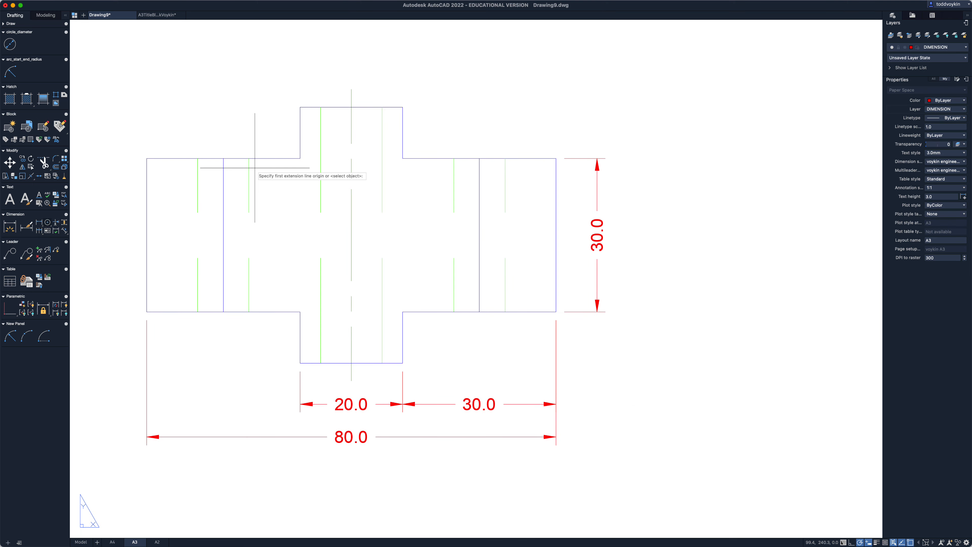
left_click(402, 107)
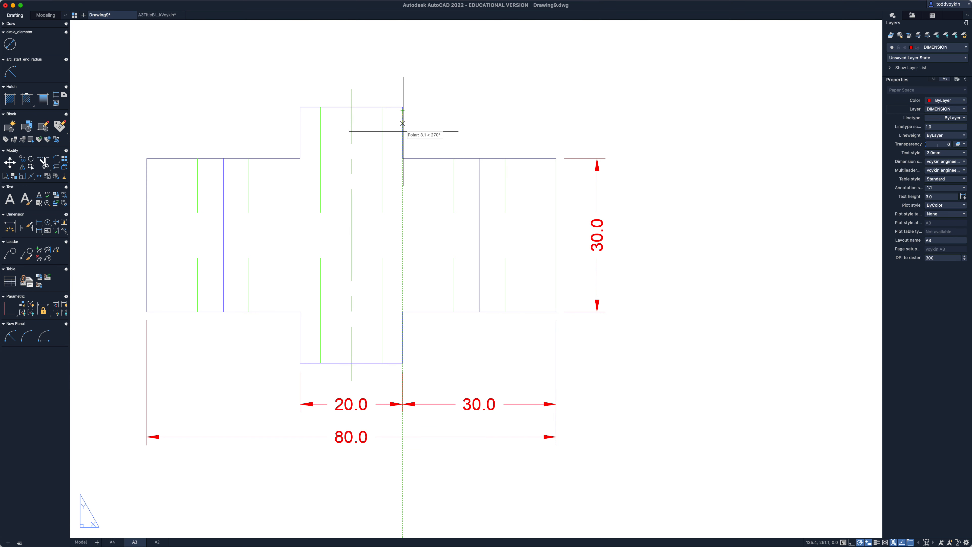
left_click(556, 158)
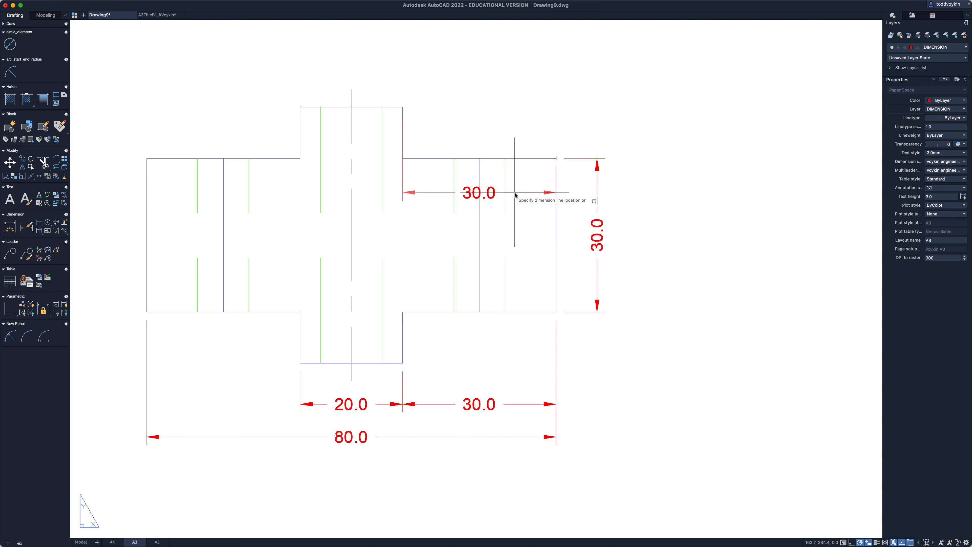
key("Return")
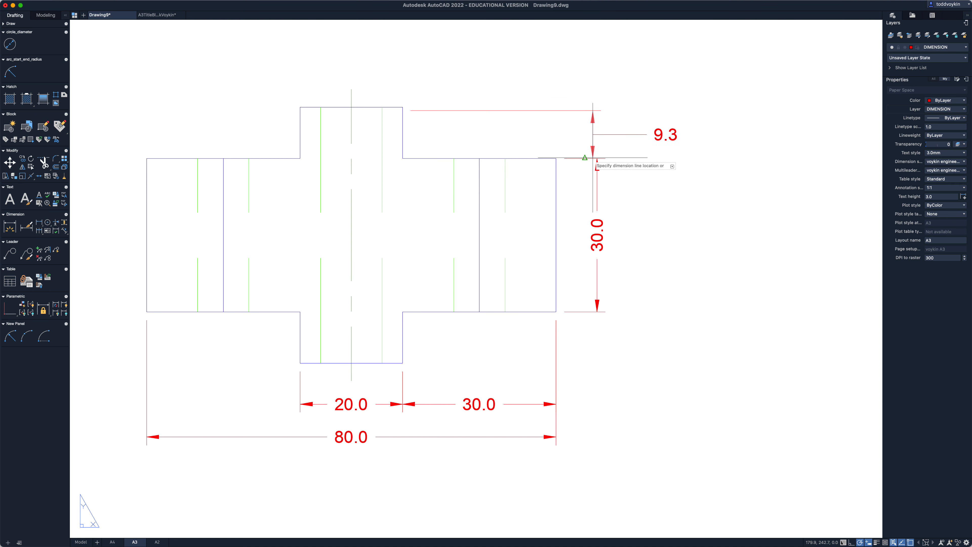
left_click(597, 158)
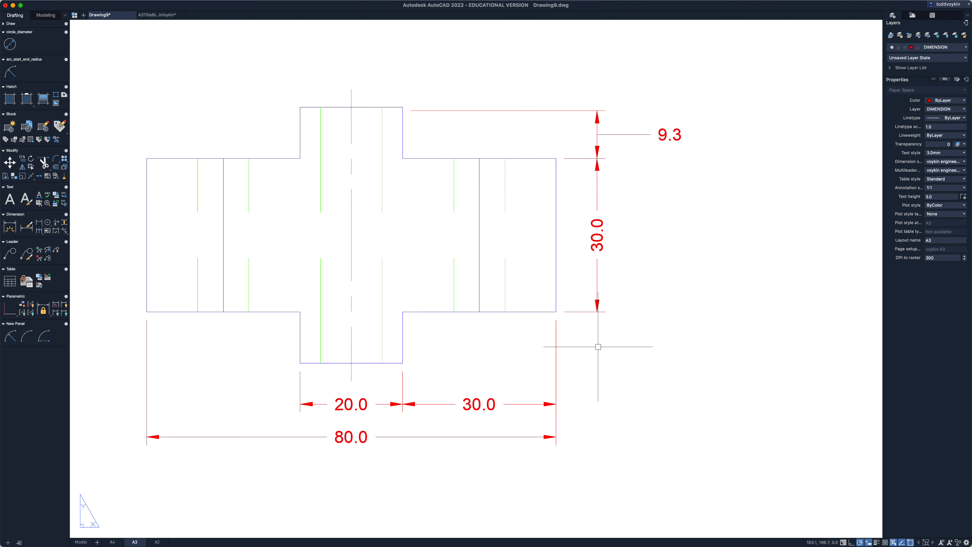
Dimension the vertical step from the lower tab's right corner to the right shoulder, in line with the right edge's height dimension.
left_click(403, 364)
left_click(556, 312)
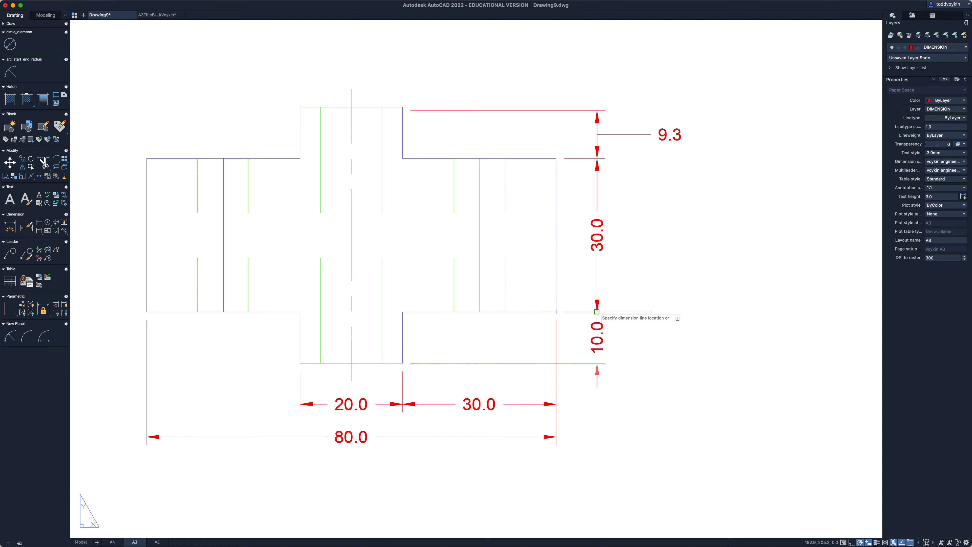
left_click(597, 311)
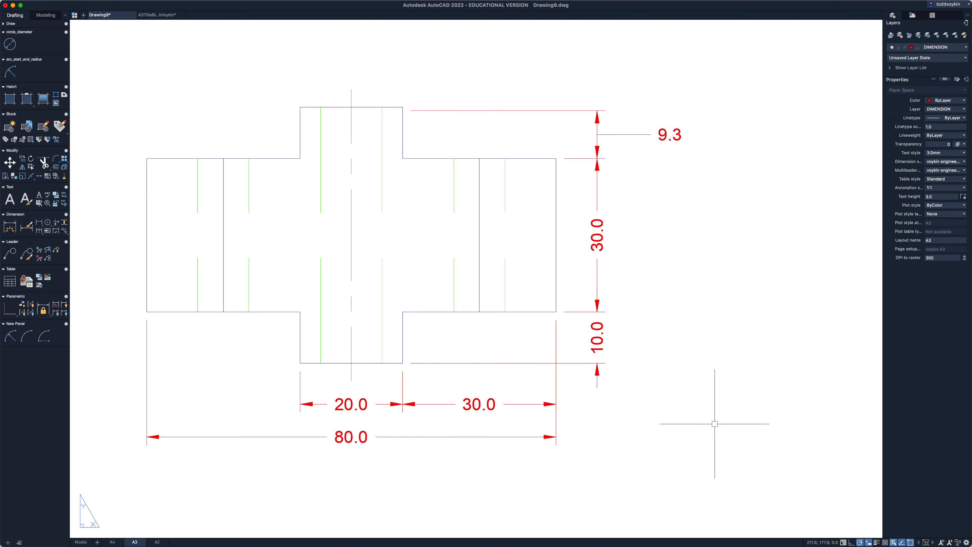
left_click(911, 543)
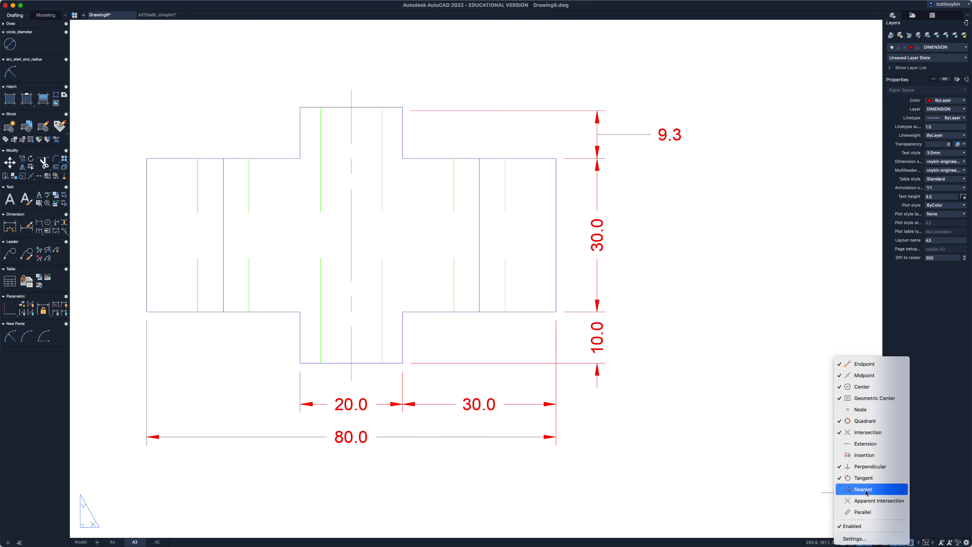
left_click(763, 484)
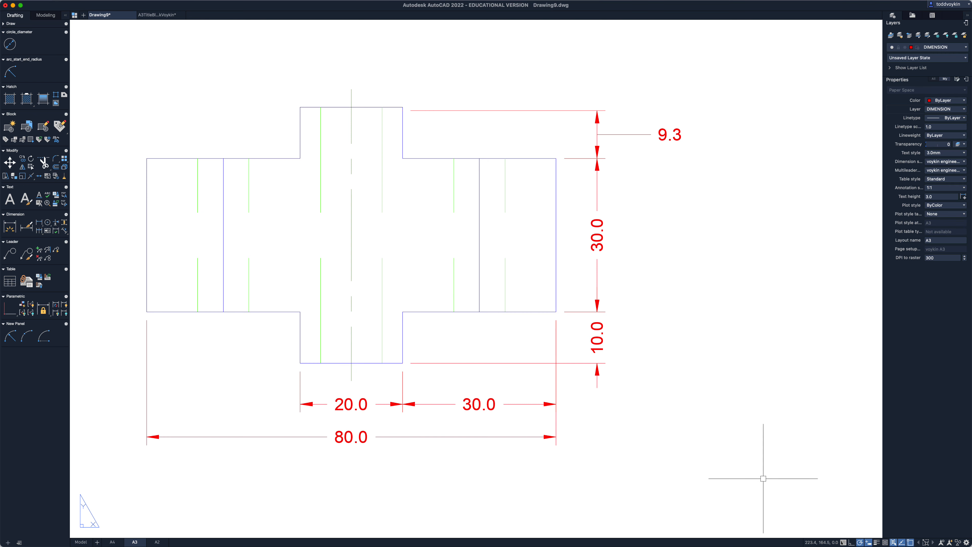
Delete the 9.3 dimension of the upper tab's step.
left_click(656, 147)
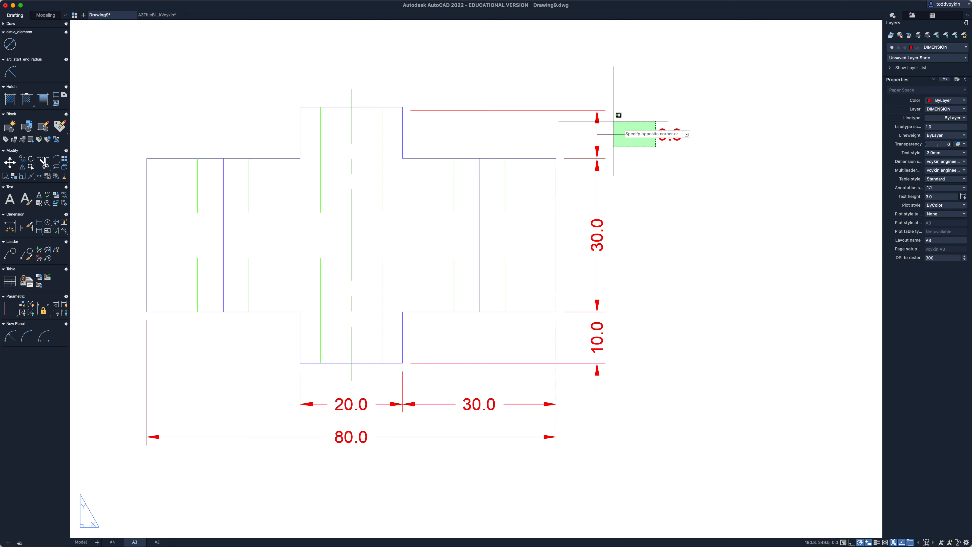
left_click(578, 96)
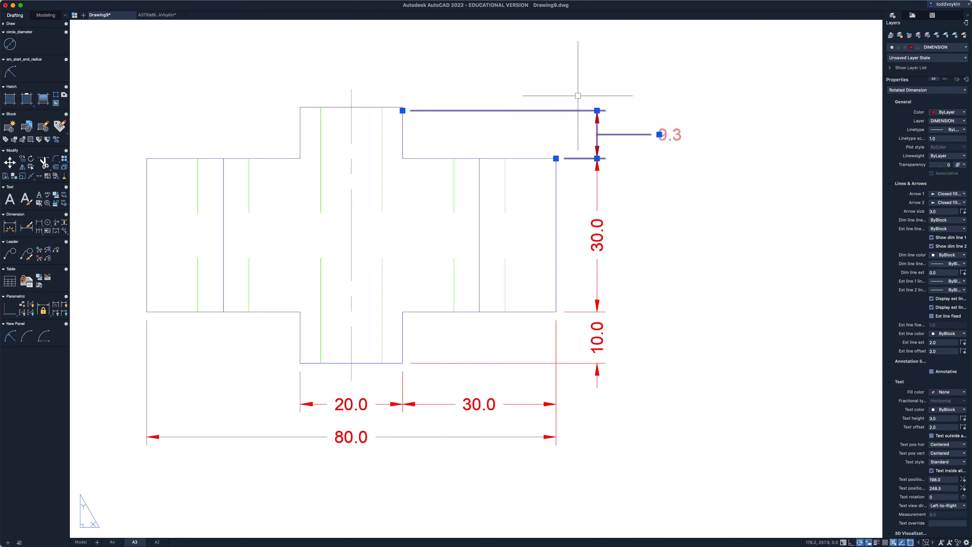
key("Delete")
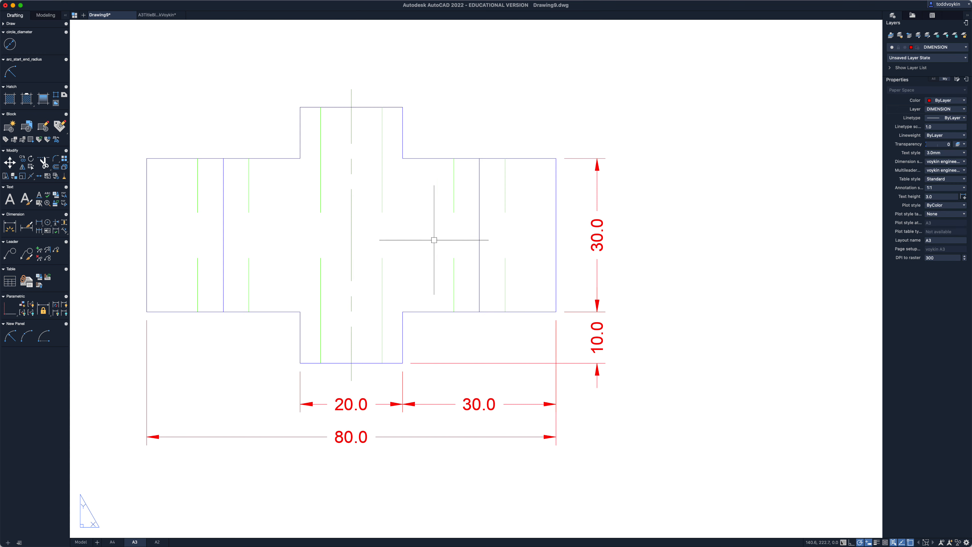
Dimension the vertical step from the upper tab's top right corner to the right shoulder, in line with the right edge's height dimension.
left_click(39, 222)
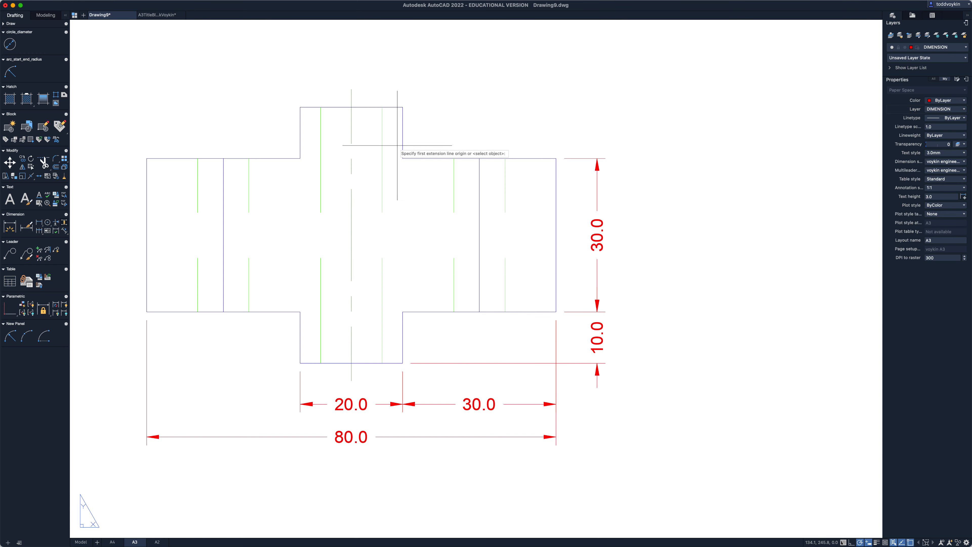
left_click(403, 106)
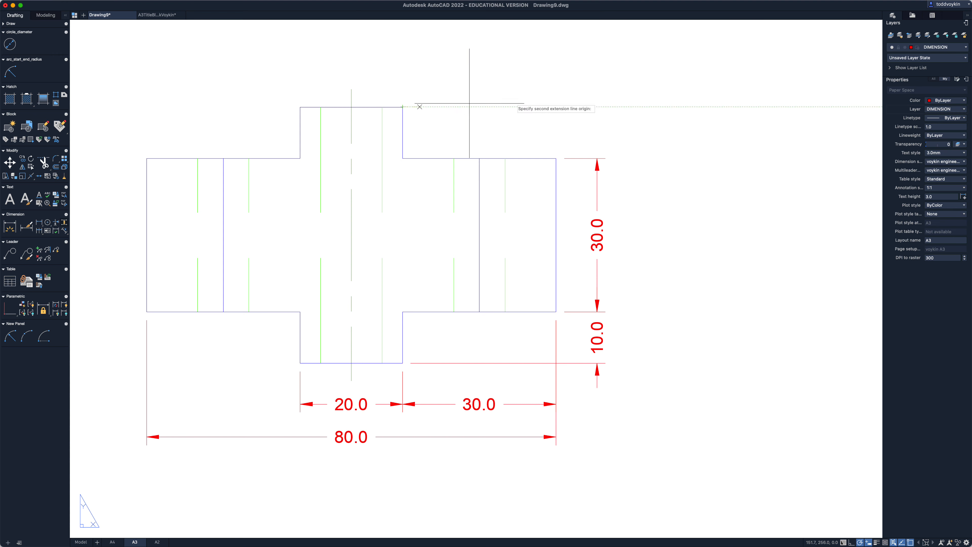
left_click(557, 159)
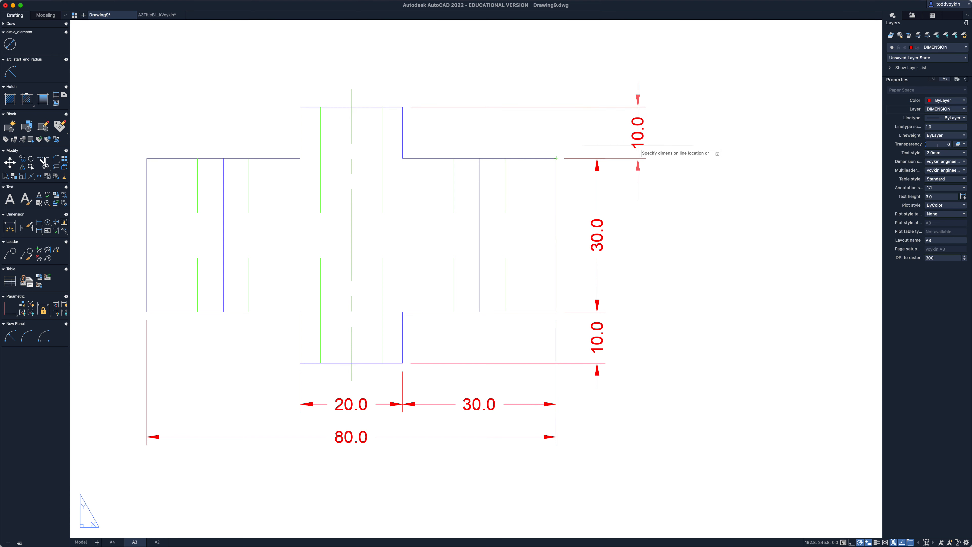
left_click(597, 158)
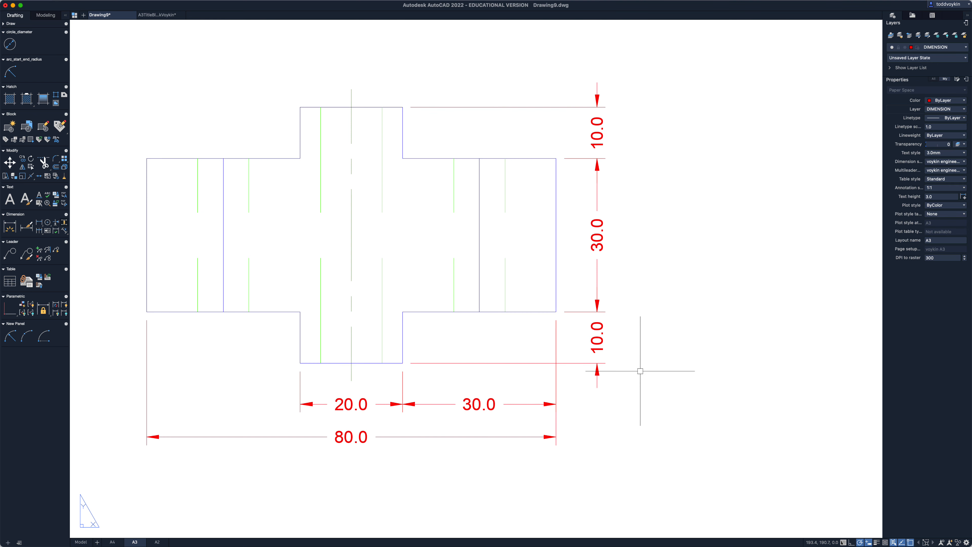
Dimension the overall height between the lower and upper tabs' right corners, placing the dimension line 8 mm outside the inner row.
key("Return")
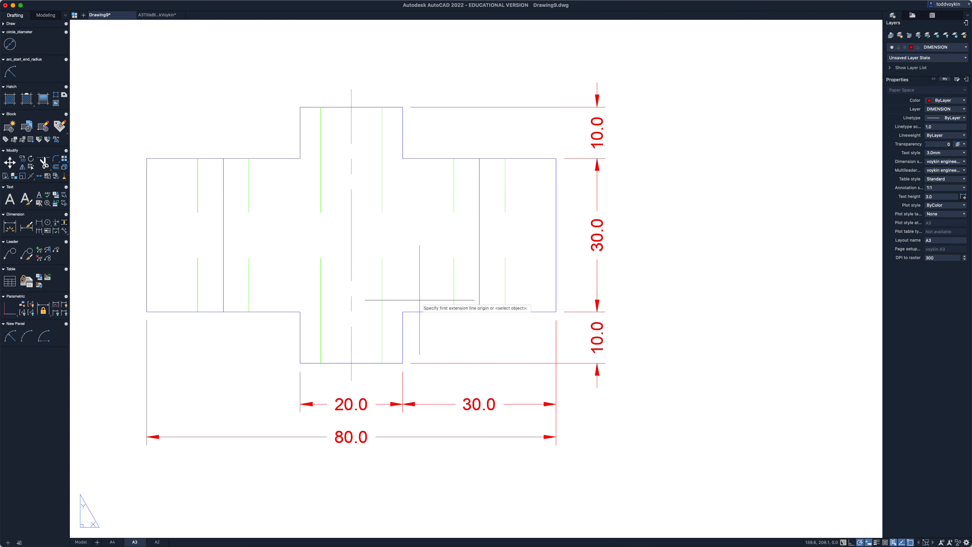
left_click(403, 362)
left_click(403, 106)
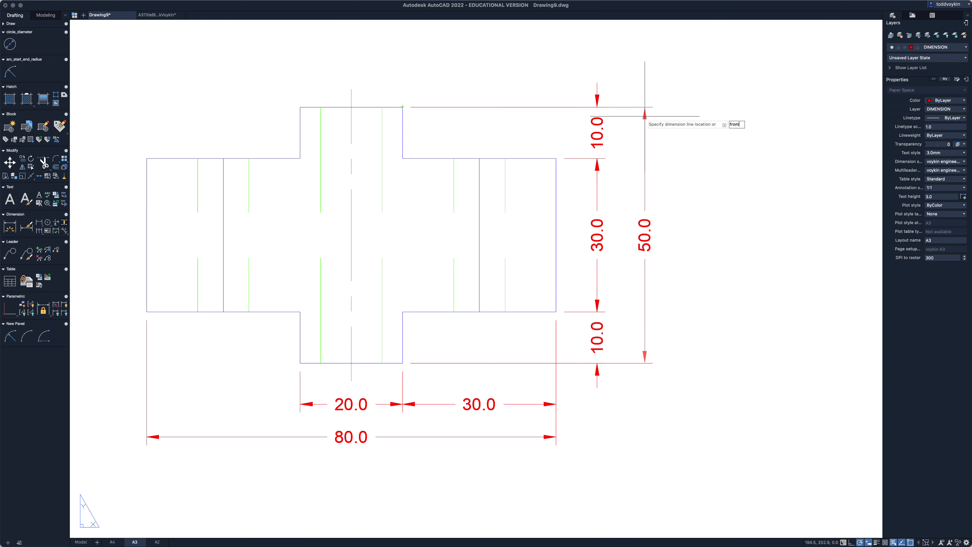
key("Return")
left_click(602, 107)
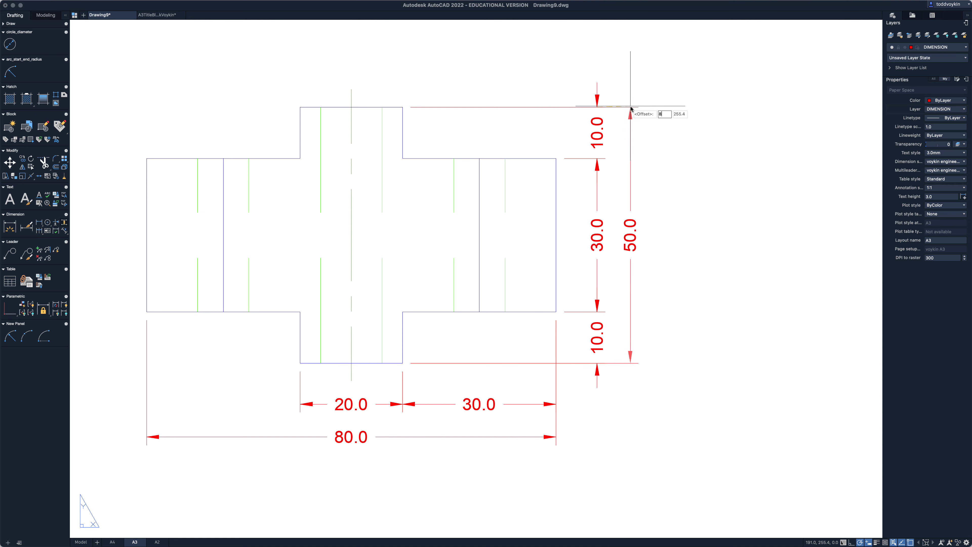
type("8")
key("Return")
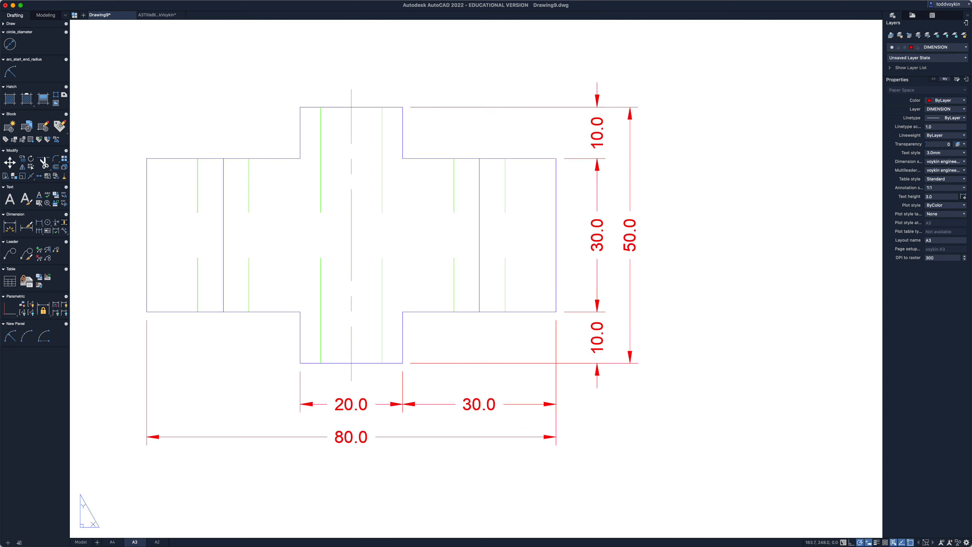
Delete the upper tab's vertical step dimension.
left_click(597, 180)
key("Delete")
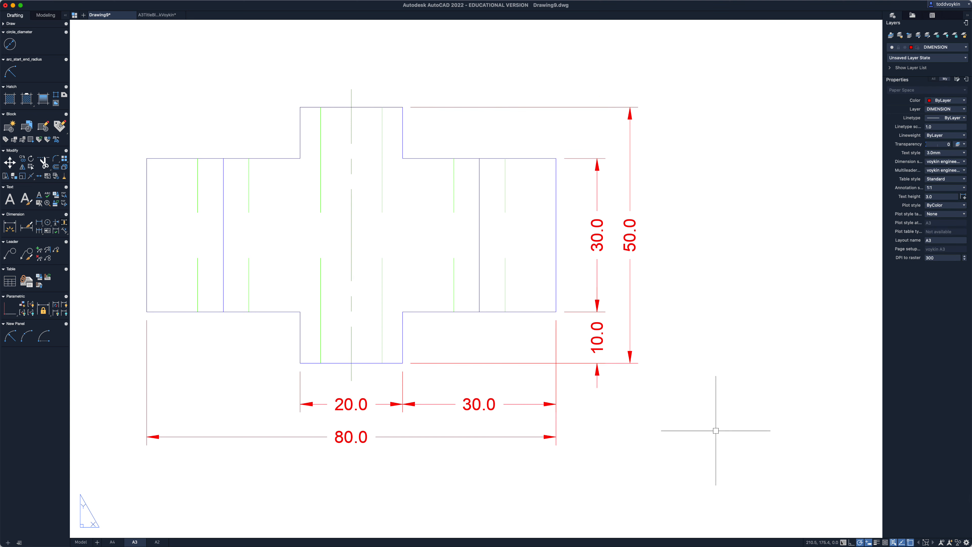
scroll(576, 471, "up", 1)
scroll(575, 471, "down", 2)
middle_click_drag(575, 471, 596, 450)
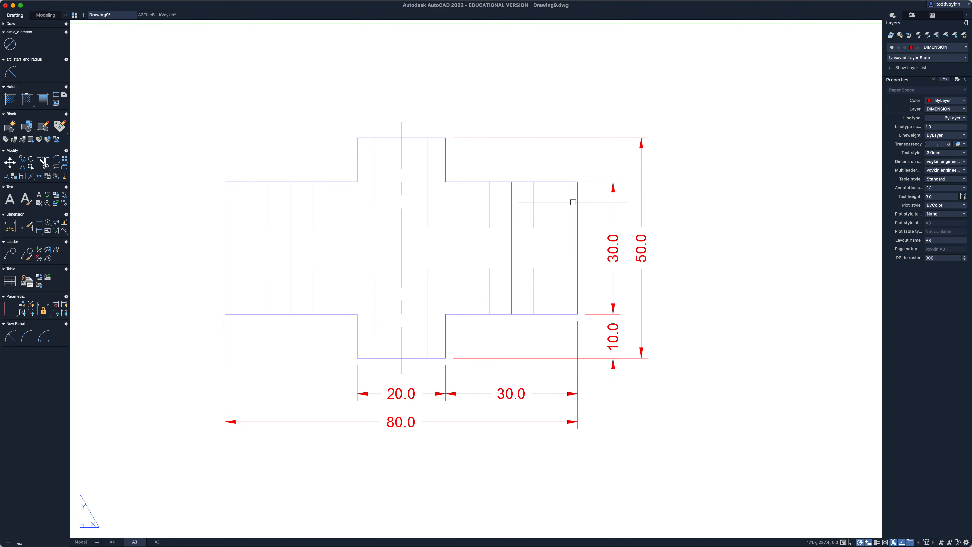
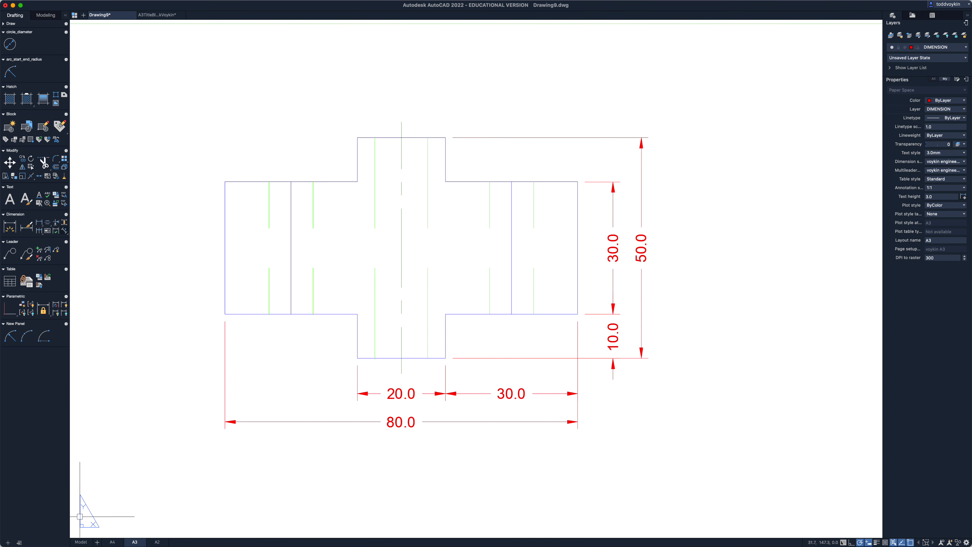
Switch to model space and make the CENTER layer current.
left_click(81, 542)
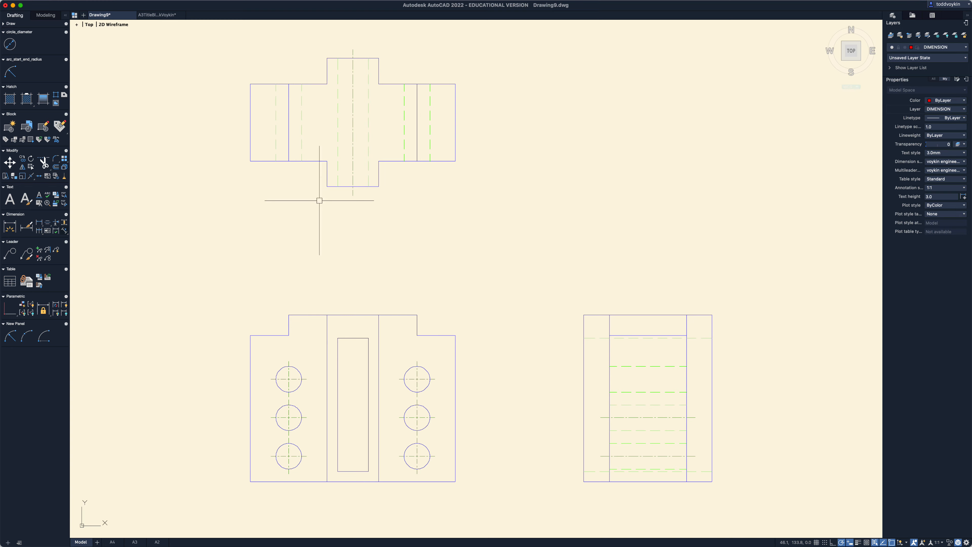
scroll(339, 182, "down", 2)
scroll(340, 182, "up", 3)
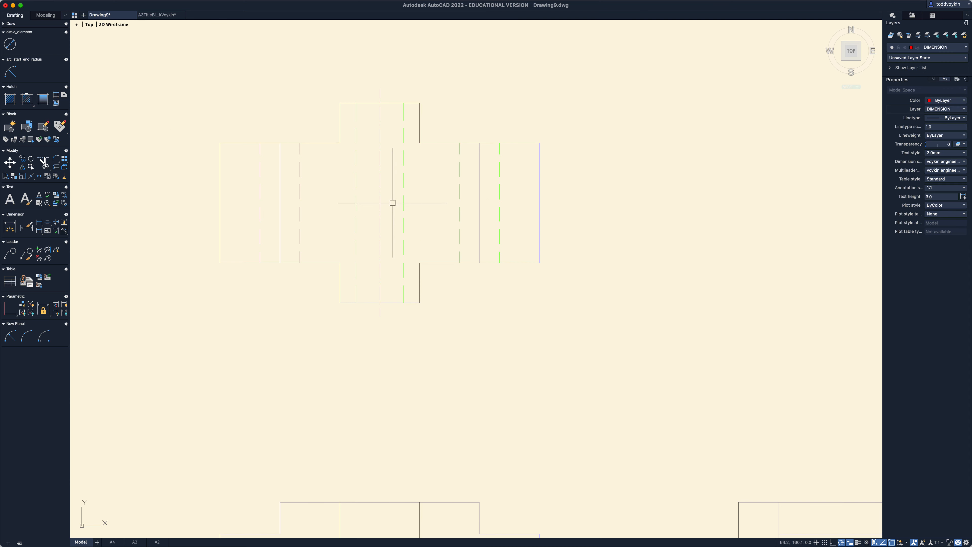
left_click(945, 109)
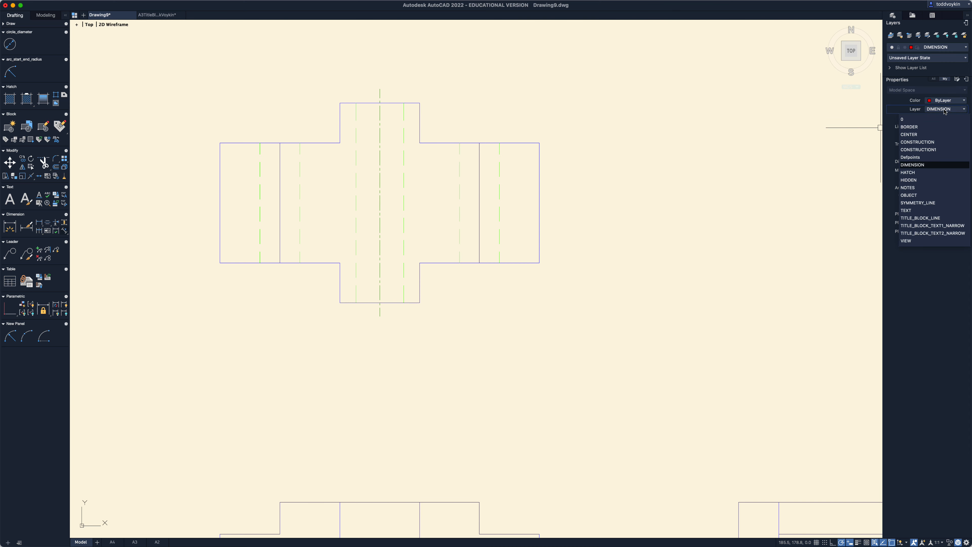
left_click(913, 136)
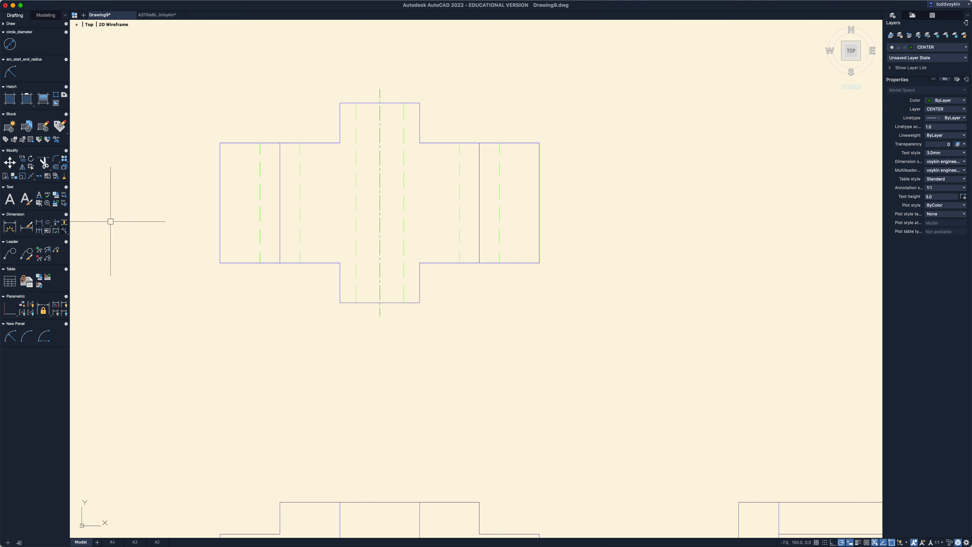
Add a horizontal centerline between the top view's left upper and lower shoulder edges and stretch it to the part's right edge.
left_click(46, 225)
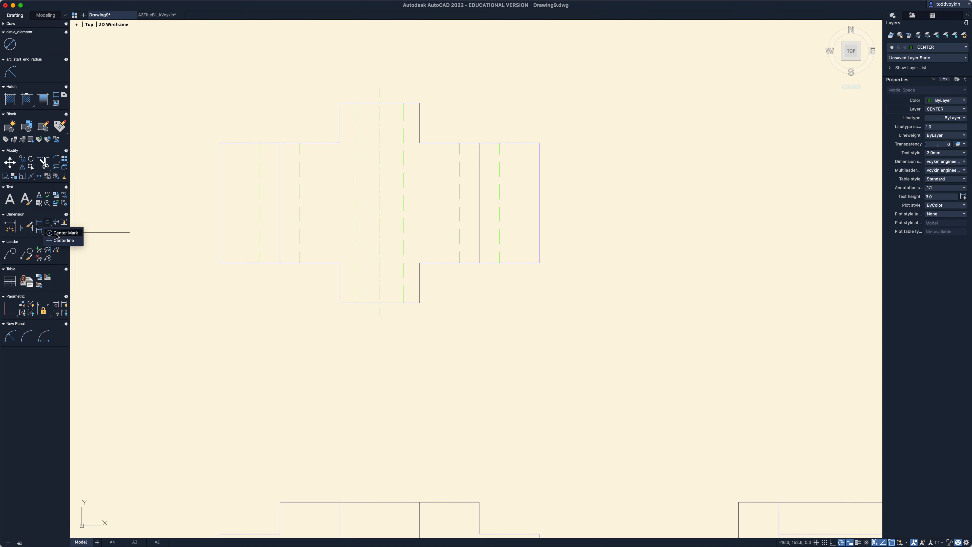
left_click(60, 241)
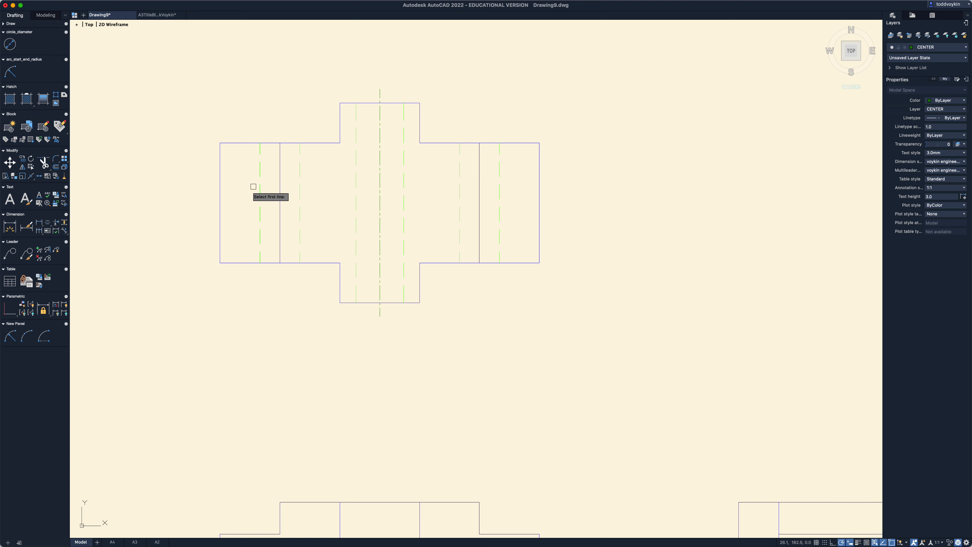
left_click(333, 142)
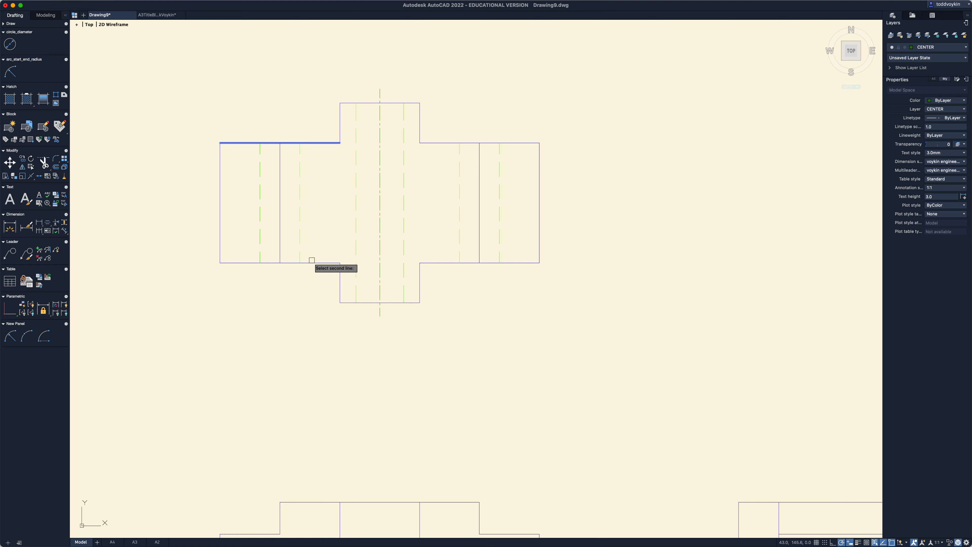
left_click(315, 263)
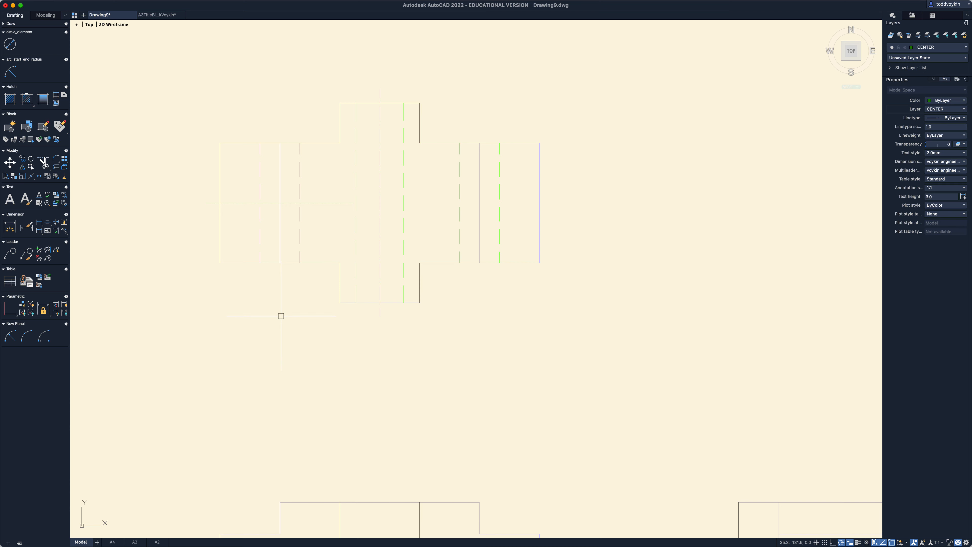
left_click(339, 203)
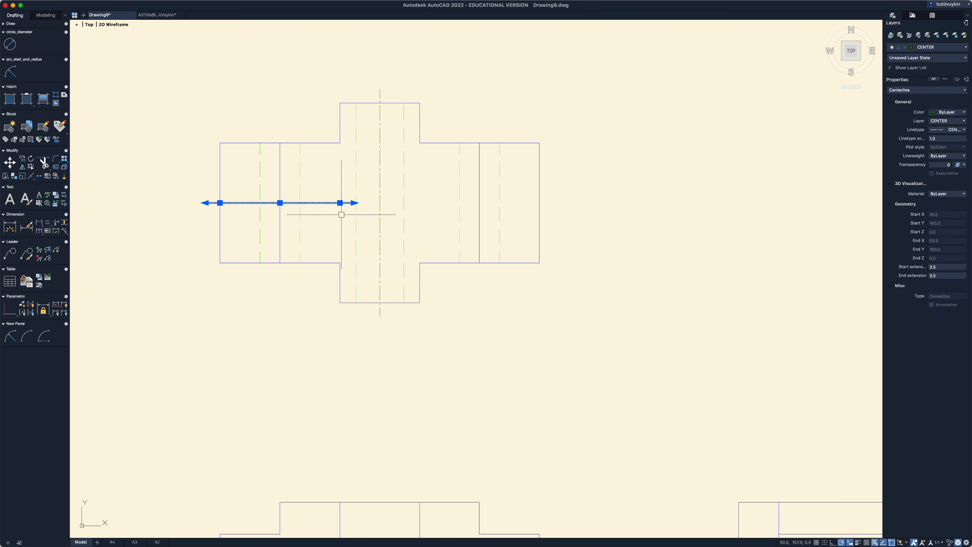
left_click(339, 203)
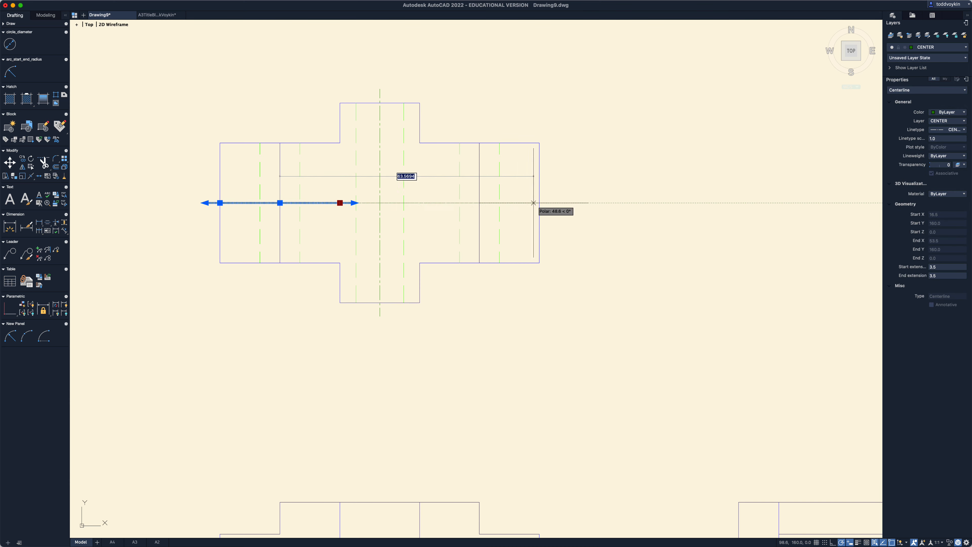
left_click(540, 202)
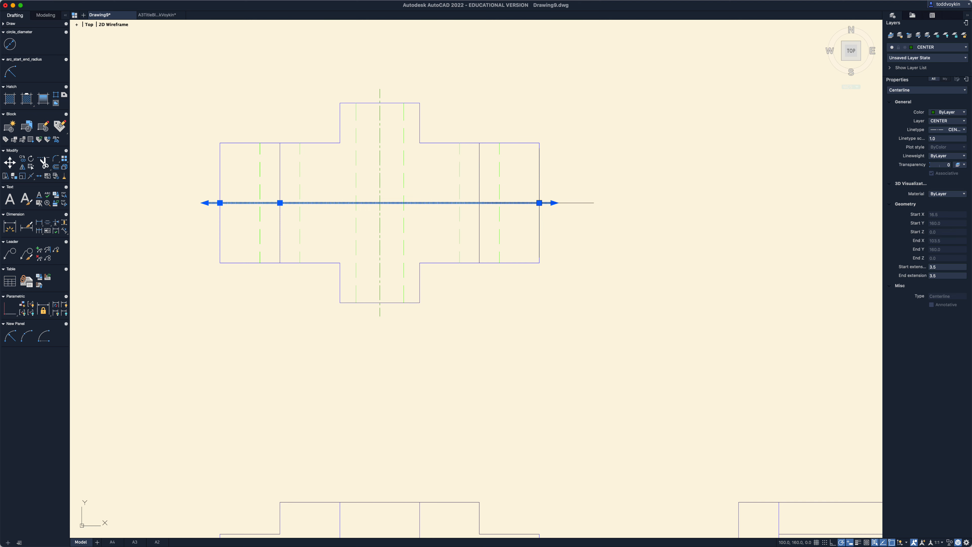
key("Escape")
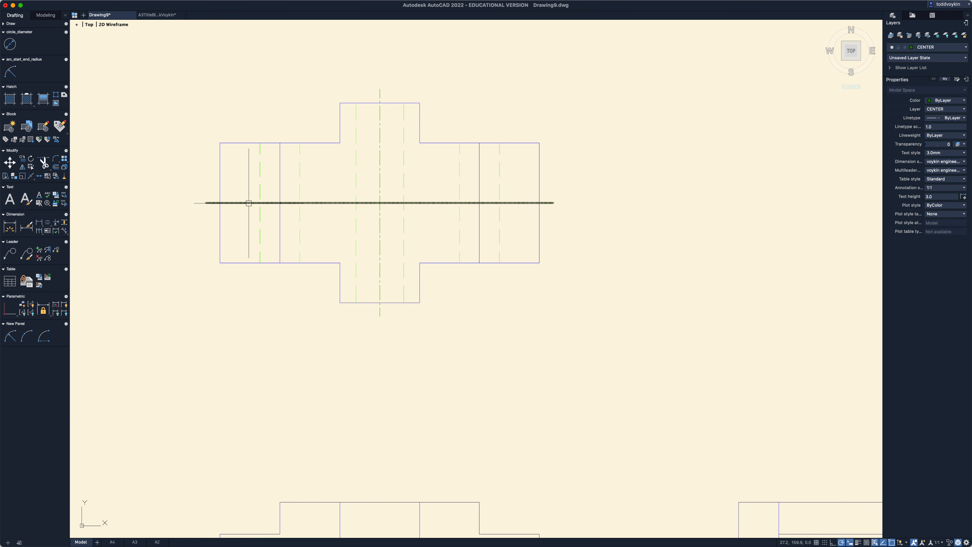
Draw a small circle centred on the intersection of the top view's two centerlines.
scroll(406, 230, "up", 3)
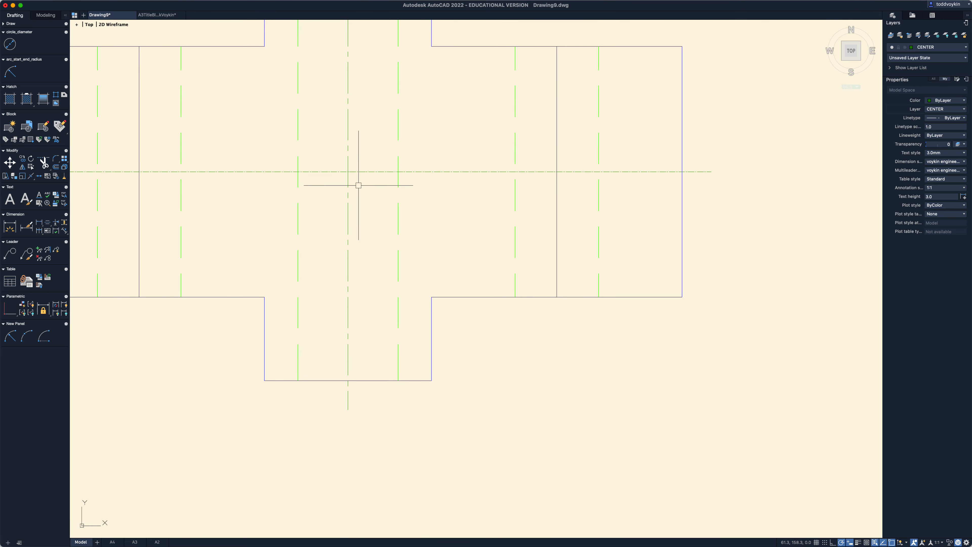
key("Return")
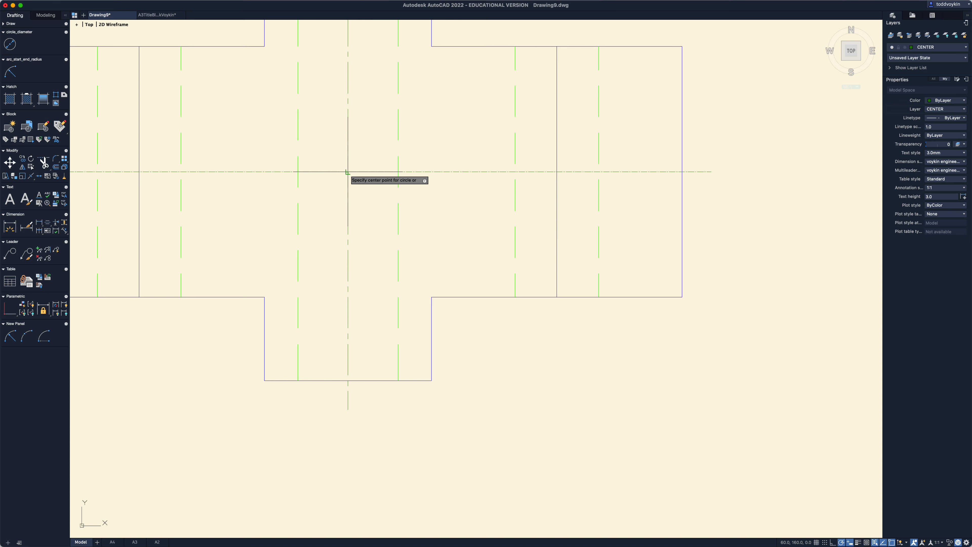
left_click(348, 172)
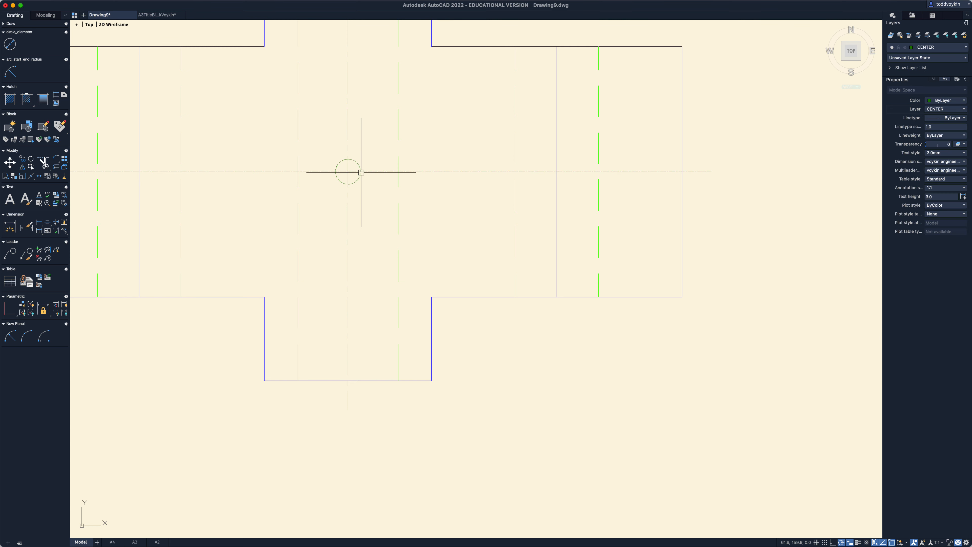
scroll(374, 249, "down", 3)
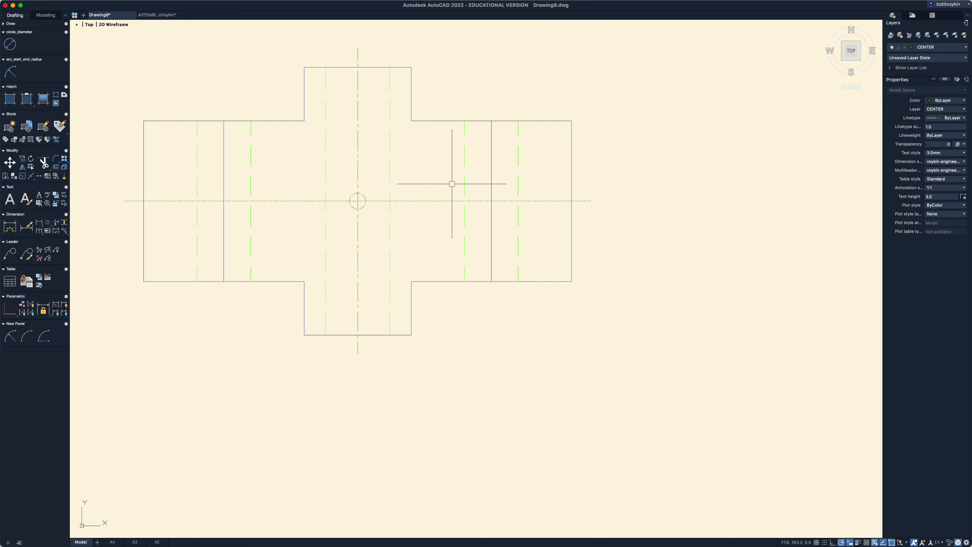
Check the linetype scale of the top view's vertical centerline and its appearance in the A3 layout.
left_click(358, 168)
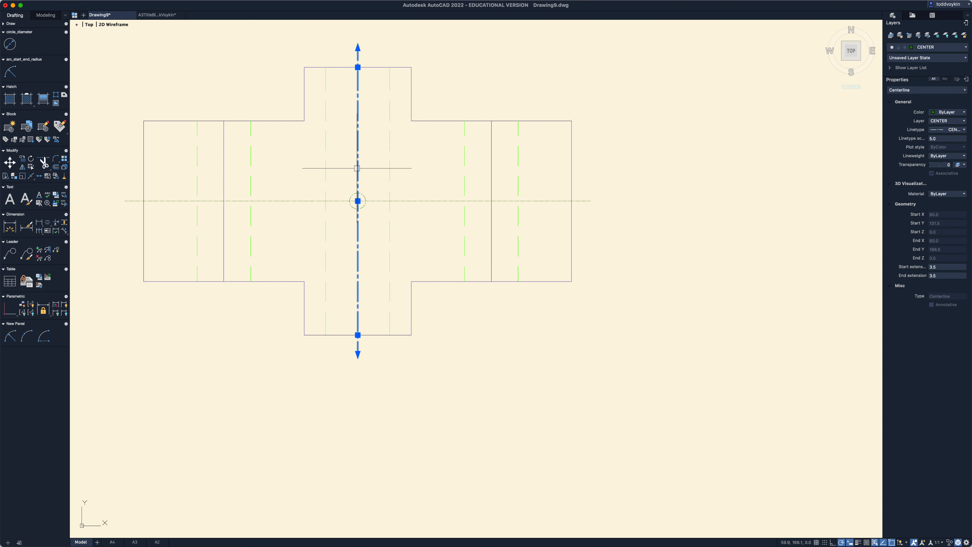
left_click(135, 542)
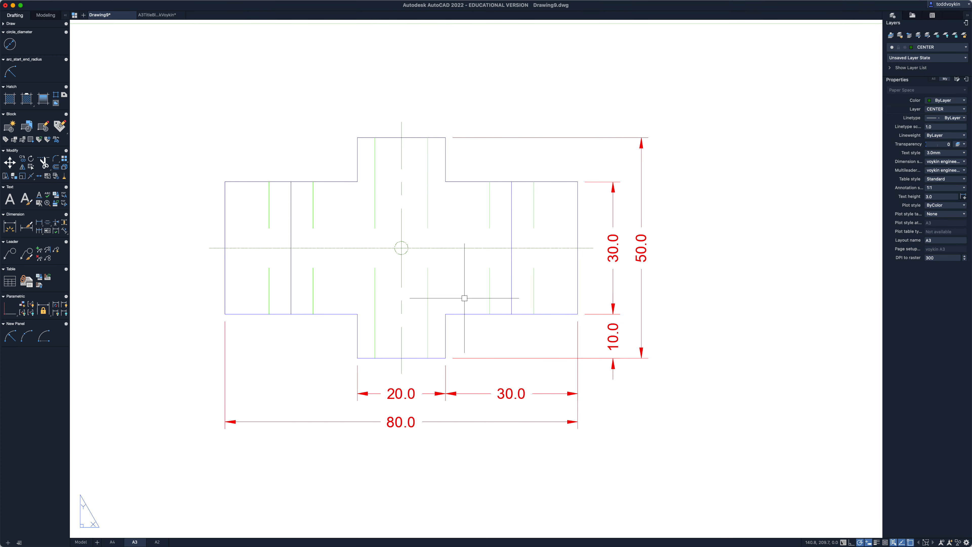
scroll(447, 277, "up", 3)
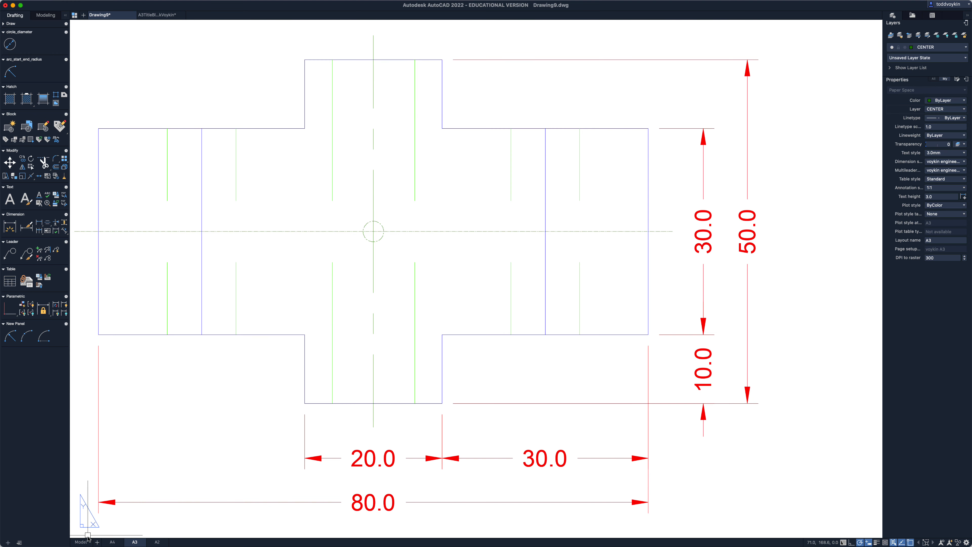
left_click(81, 542)
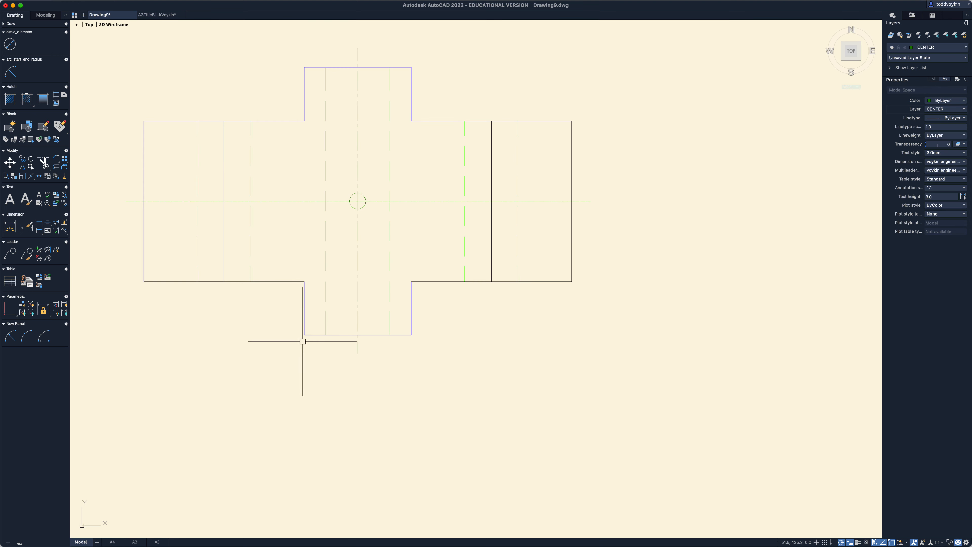
left_click(357, 234)
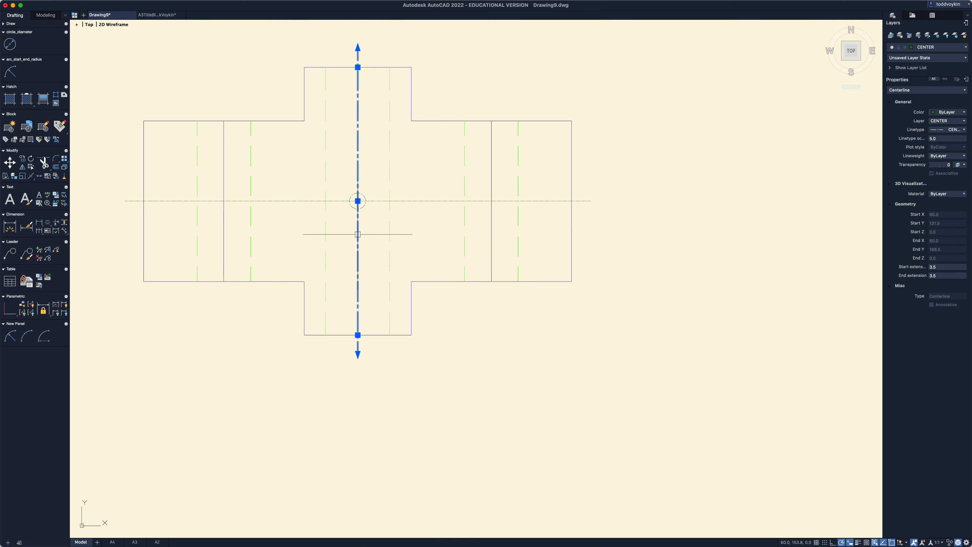
key("Escape")
Set the linetype scale of the top view's horizontal centerline to 2.5 and check it in the A3 layout.
left_click(422, 201)
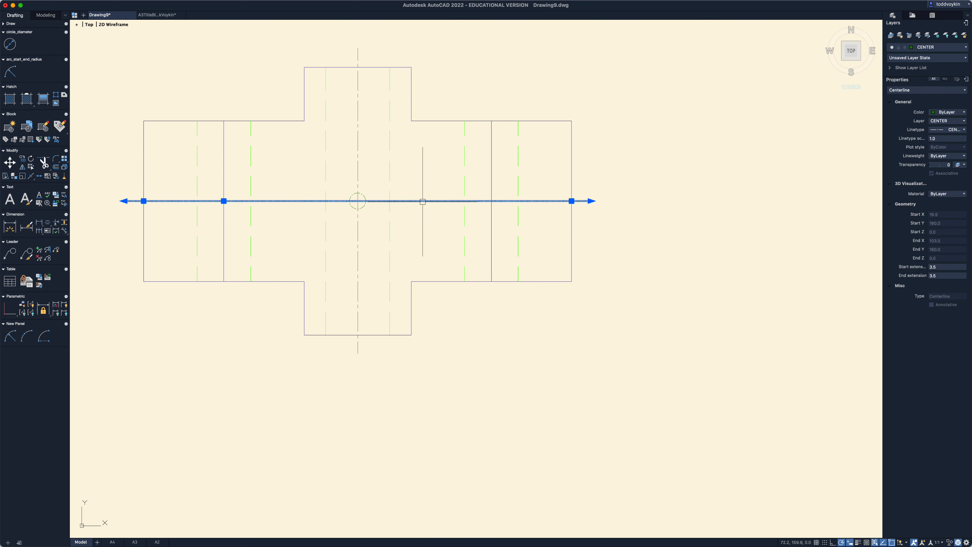
key("Escape")
left_click(416, 198)
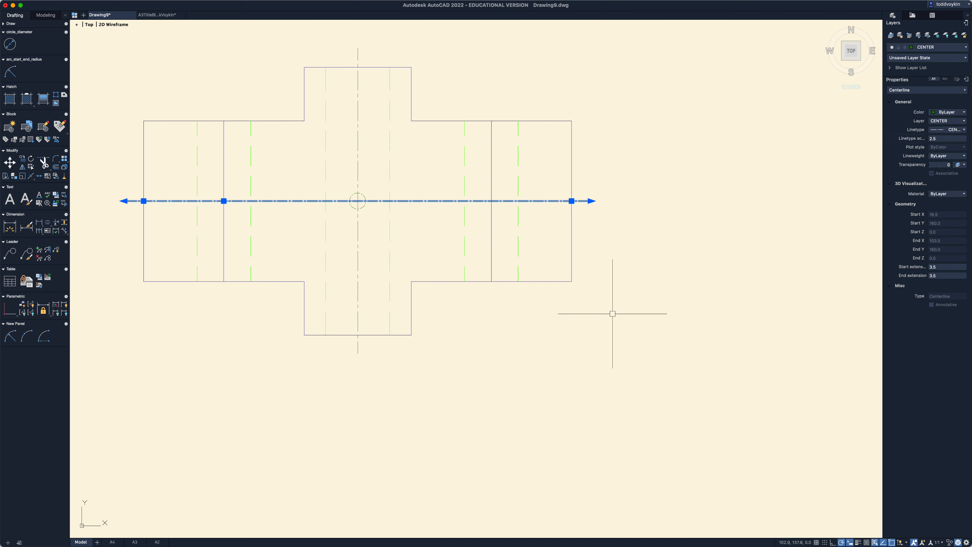
key("Escape")
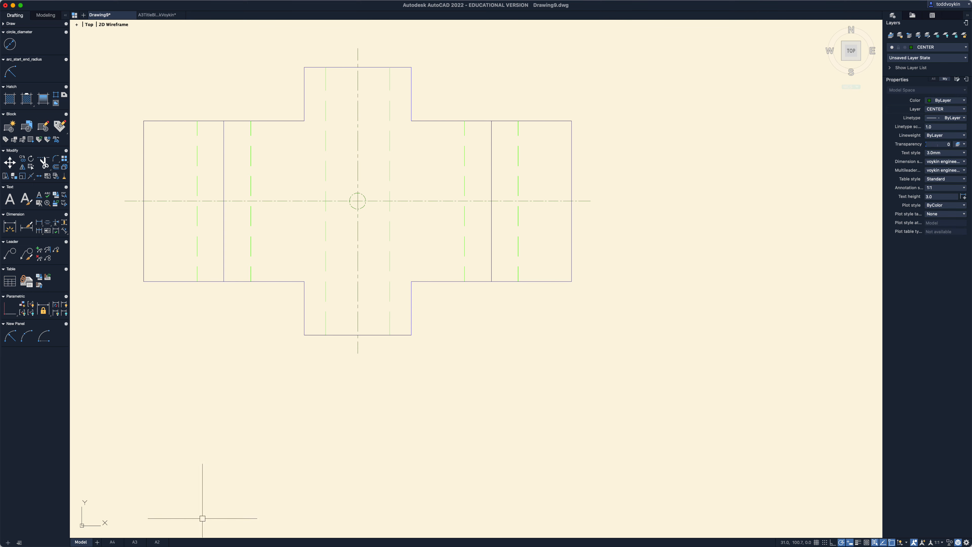
left_click(135, 542)
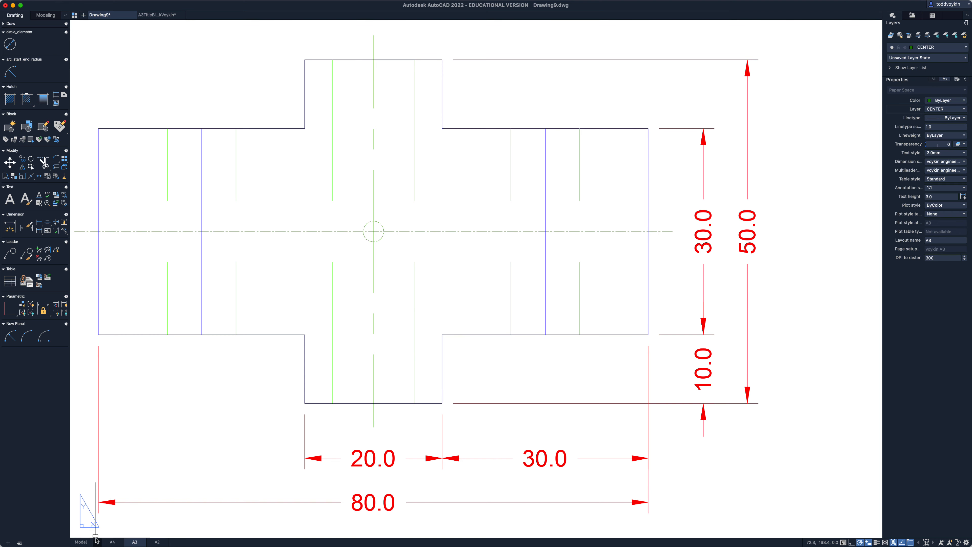
In model space, set the top view's horizontal centerline to linetype scale 3.0 and compare it in the A3 layout.
left_click(81, 542)
left_click(626, 223)
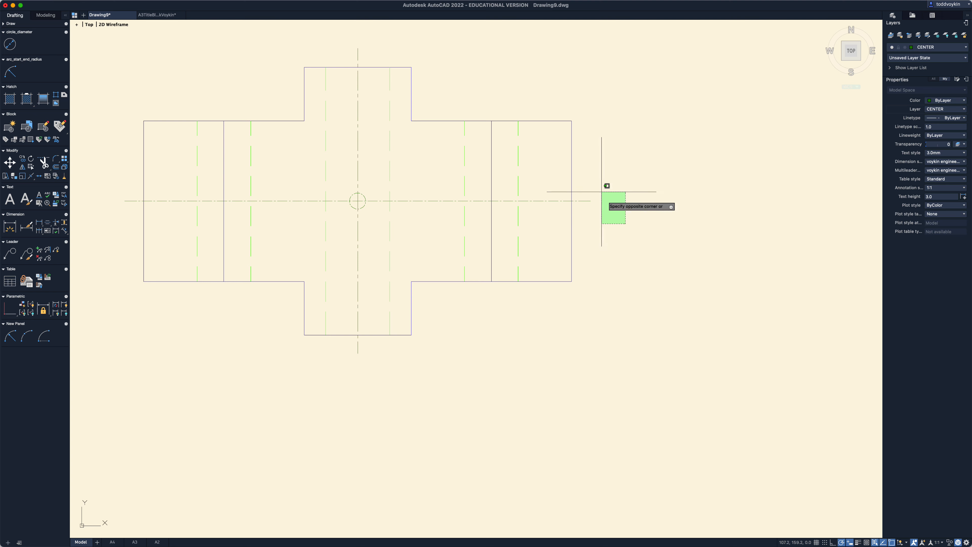
left_click(585, 178)
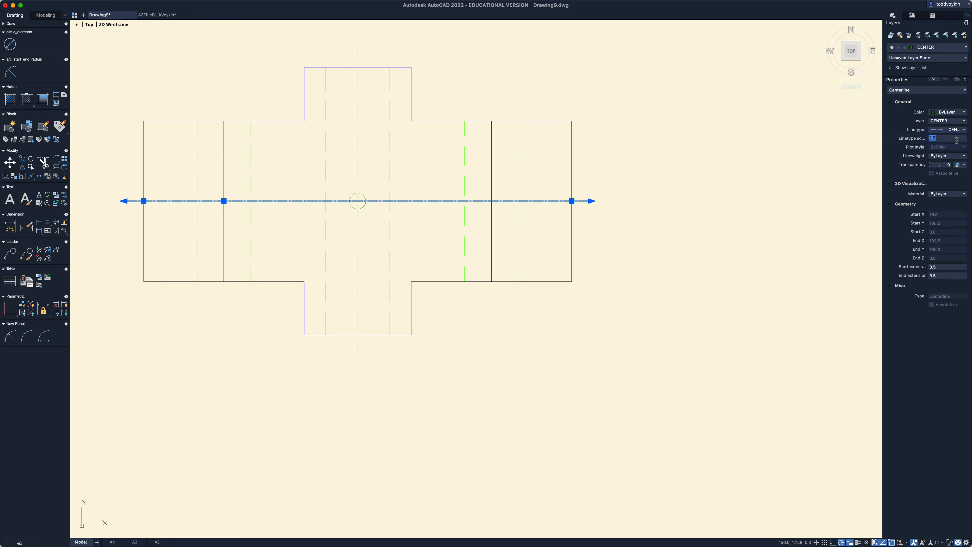
key("Escape")
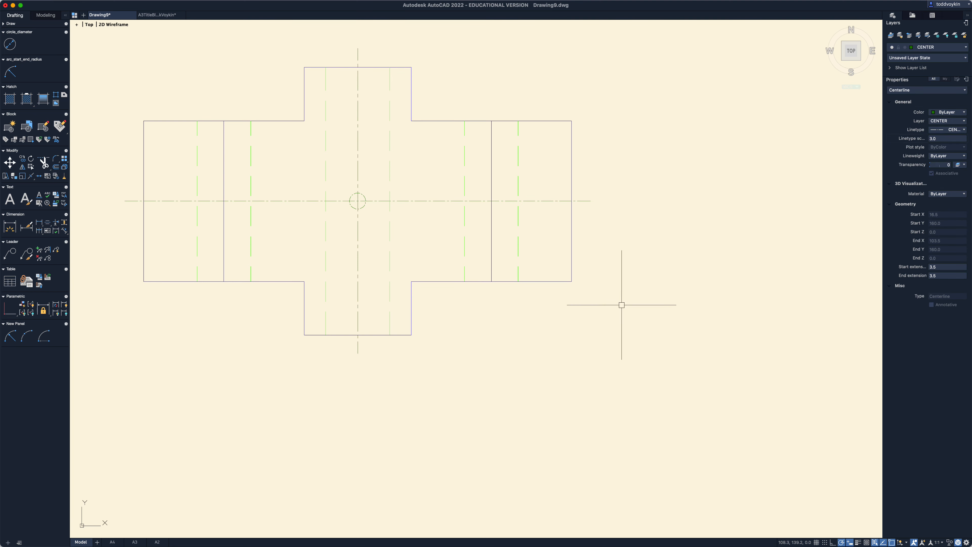
left_click(134, 542)
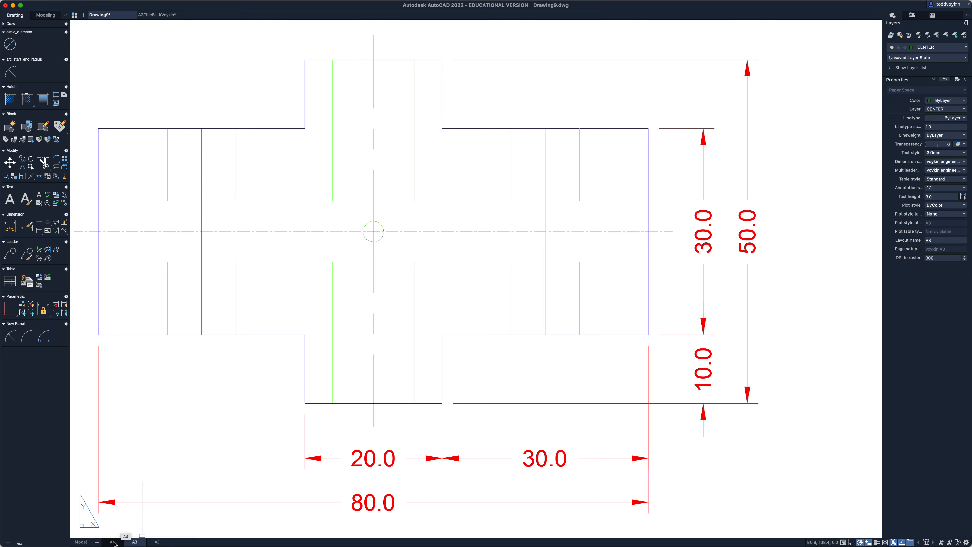
Return to model space and set the linetype scale of the top view's horizontal centerline to 5.0.
mouse_move(116, 546)
left_click(82, 542)
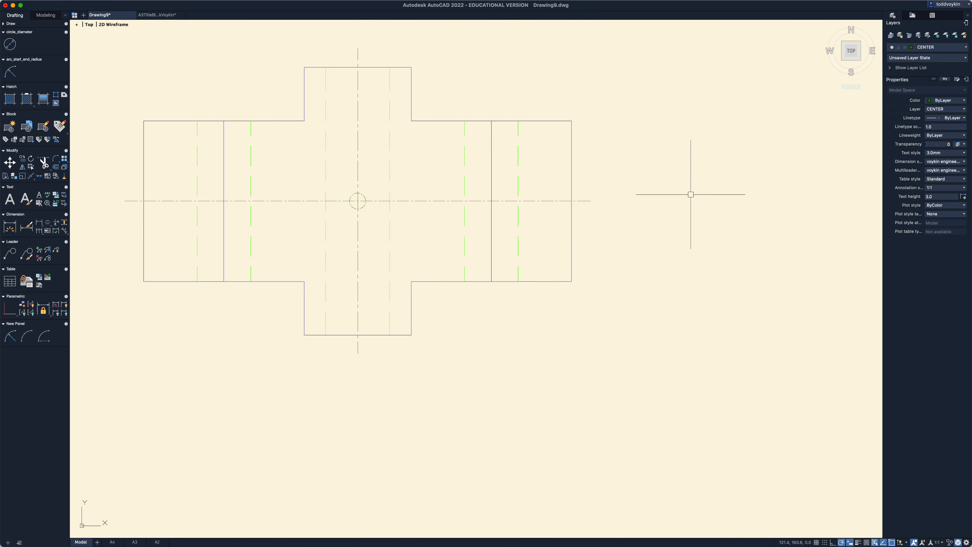
left_click(622, 238)
left_click(585, 188)
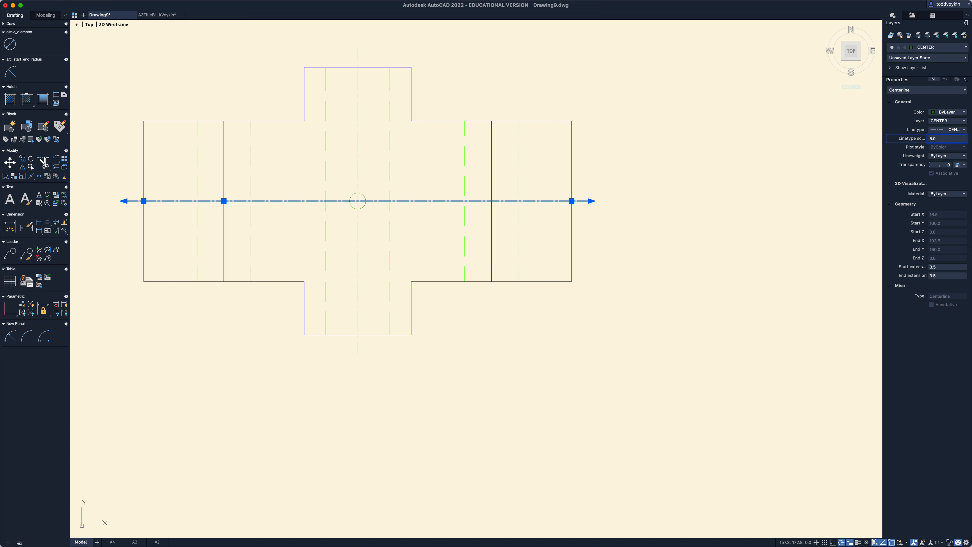
key("Escape")
Set the linetype scale of the top view's horizontal centerline to 4.0 and check it in the A3 layout.
left_click(631, 230)
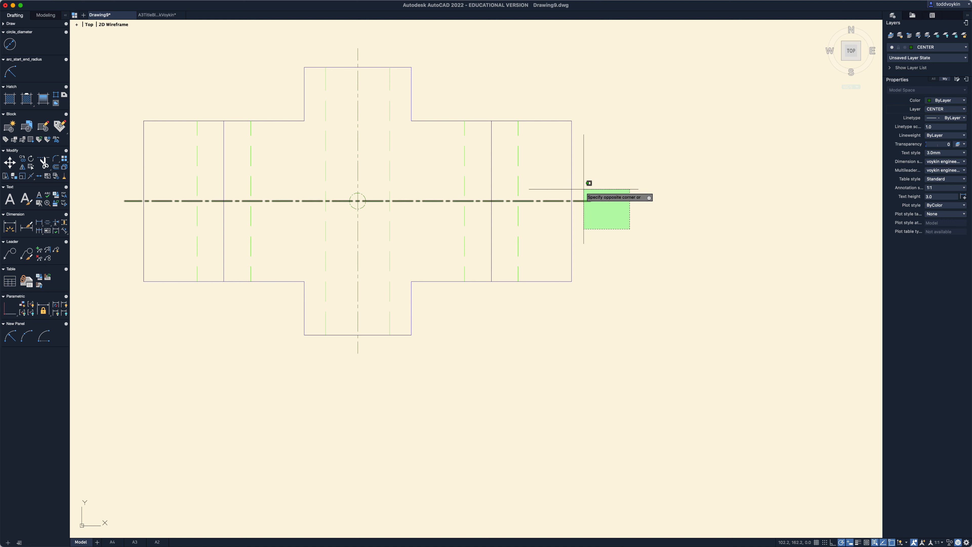
left_click(587, 191)
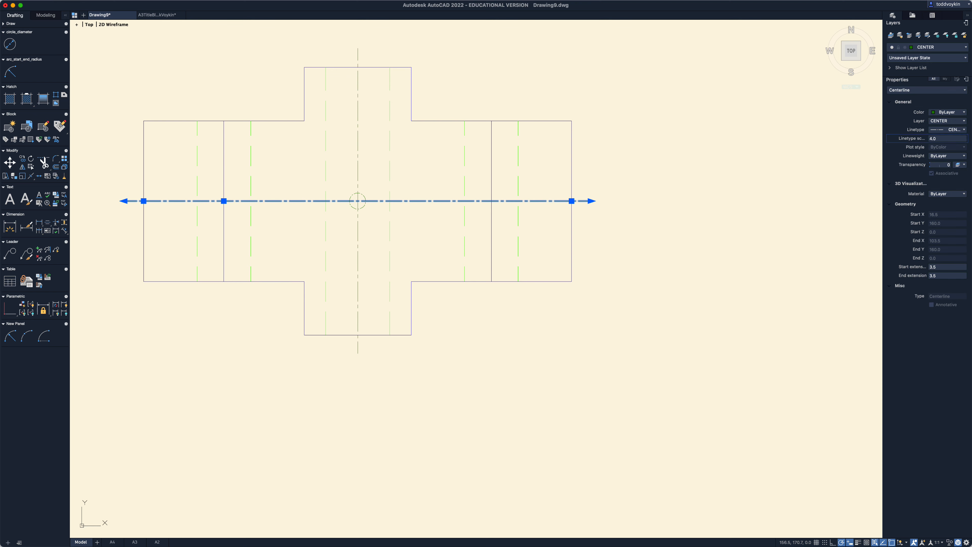
key("Escape")
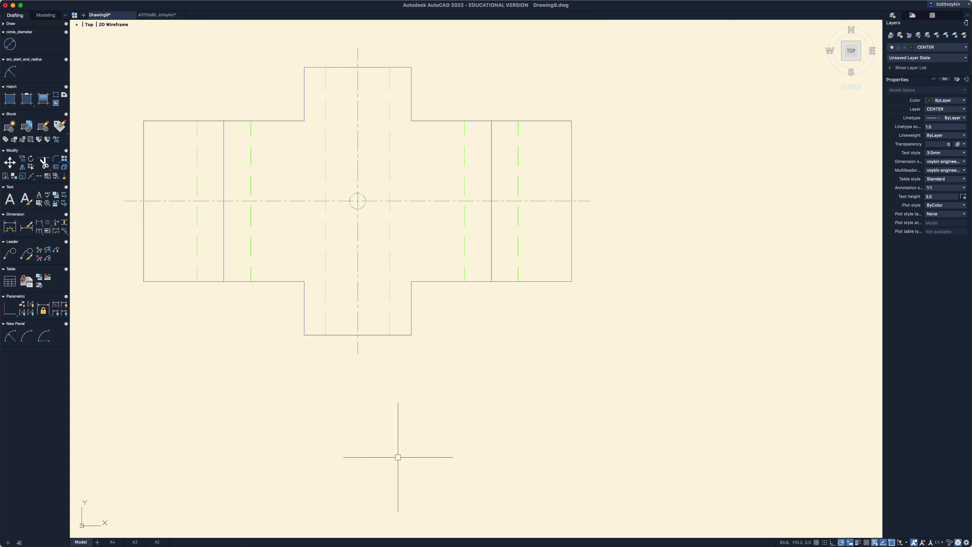
left_click(135, 542)
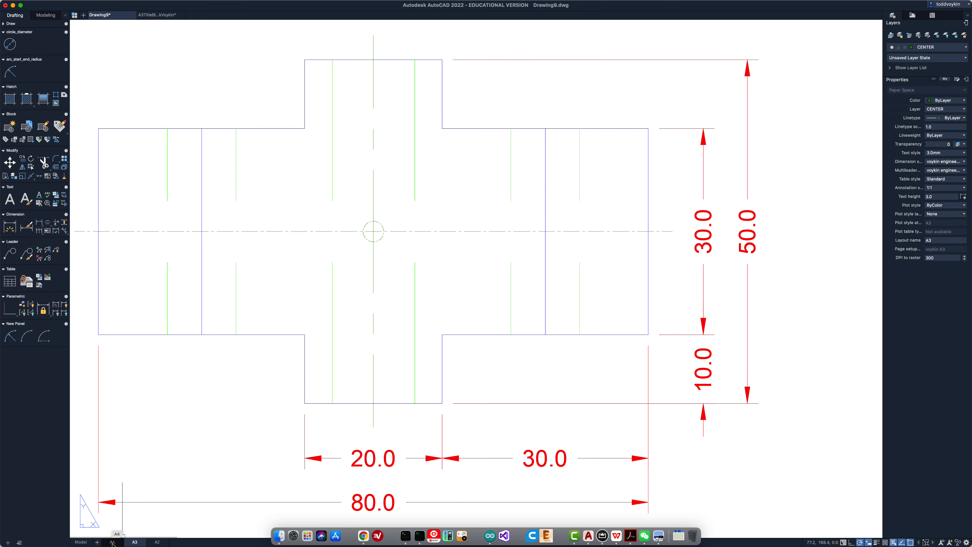
Set the linetype scale of the top view's vertical centerline to 4.0 in model space and check it in the A3 layout.
left_click(89, 542)
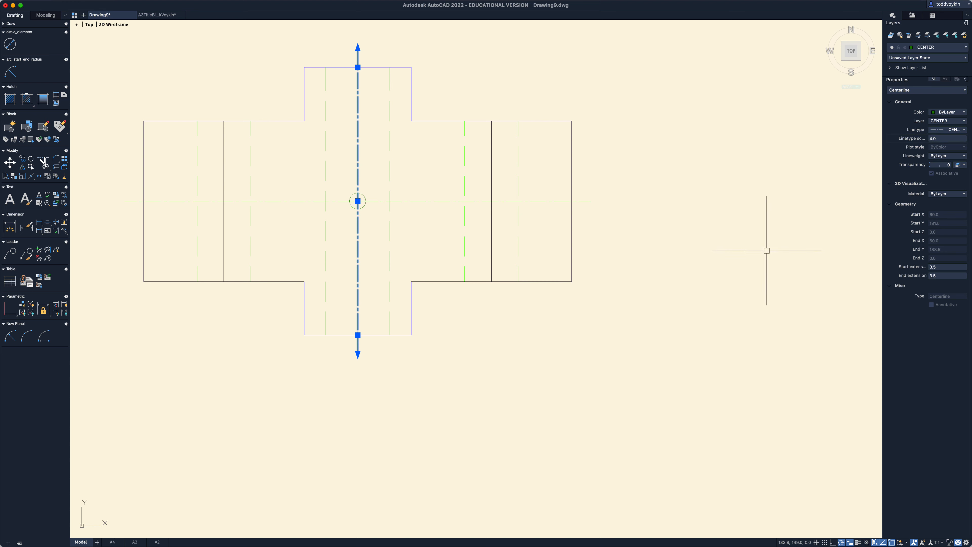
key("Escape")
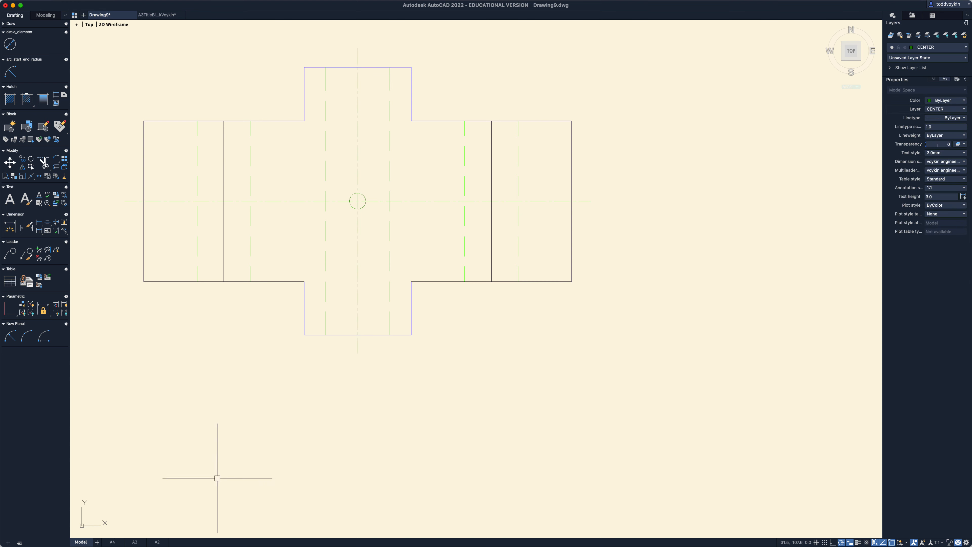
left_click(132, 542)
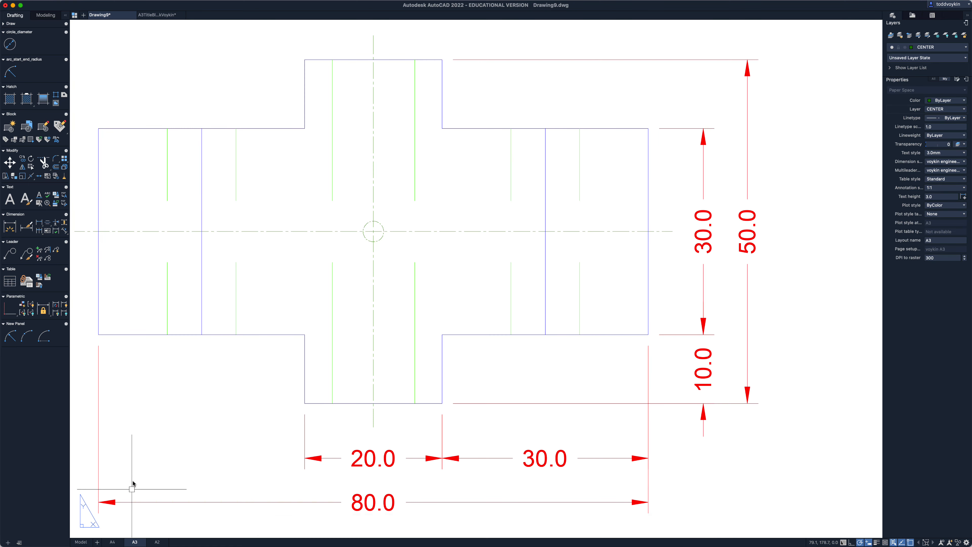
left_click(112, 541)
In model space, change the linetype scale of the side view's two horizontal centerlines to match the top view's centerlines.
left_click(86, 542)
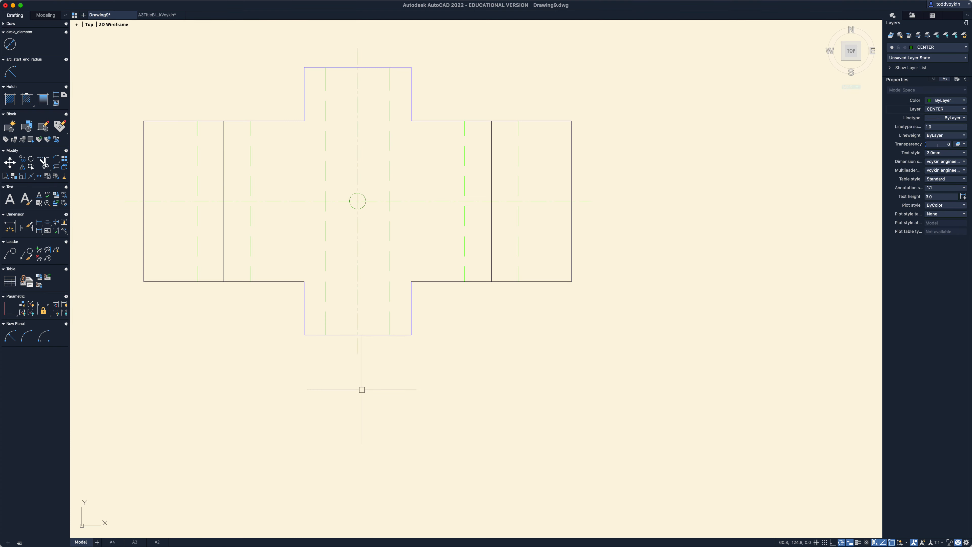
scroll(360, 391, "down", 4)
middle_click_drag(360, 299, 387, 99)
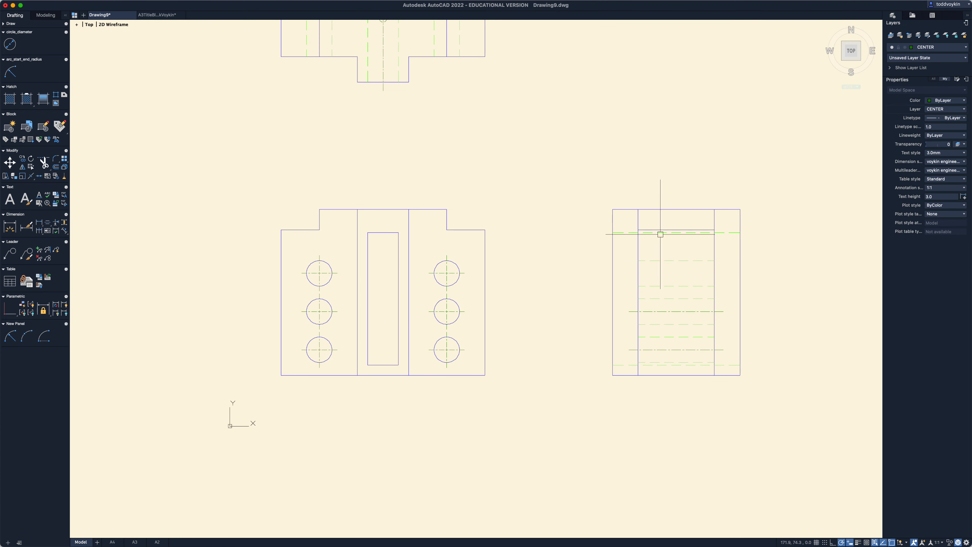
scroll(730, 283, "up", 2)
left_click(739, 406)
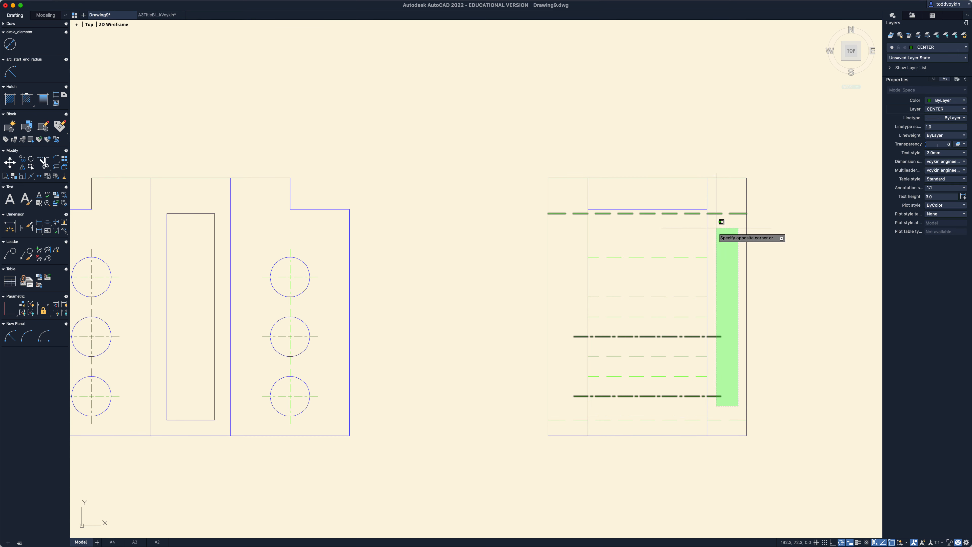
left_click(715, 267)
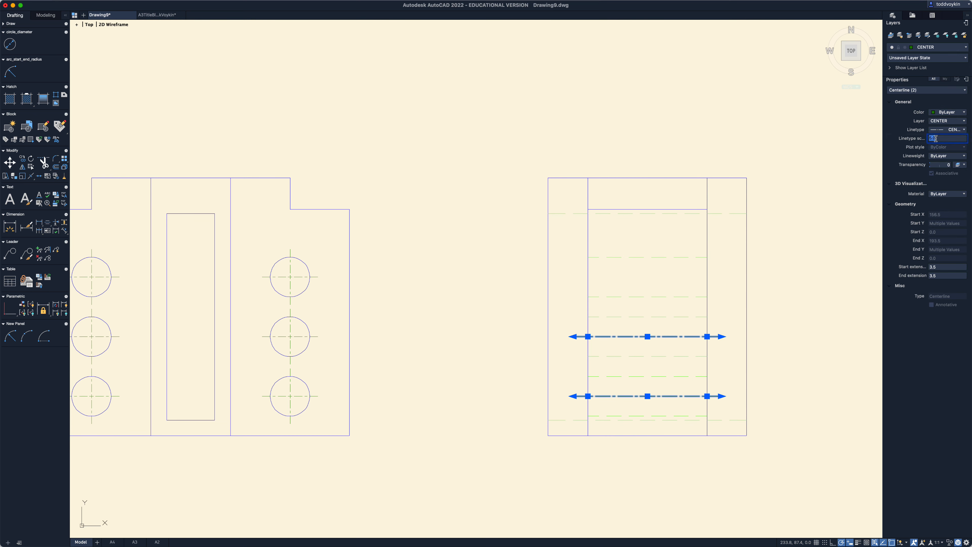
key("Escape")
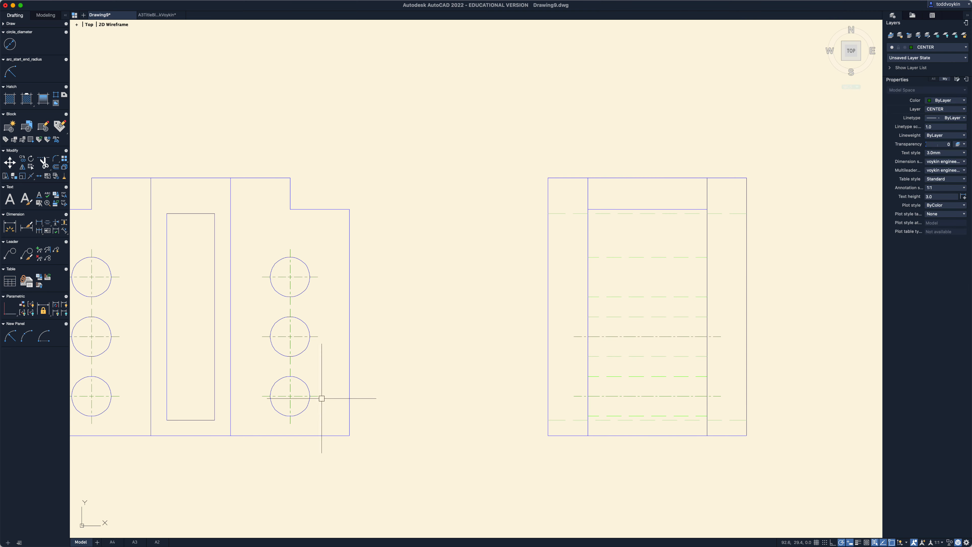
Set the linetype scale of the center marks on both columns of three holes in the front view to 4.0.
middle_click_drag(321, 395, 513, 348)
left_click(549, 360)
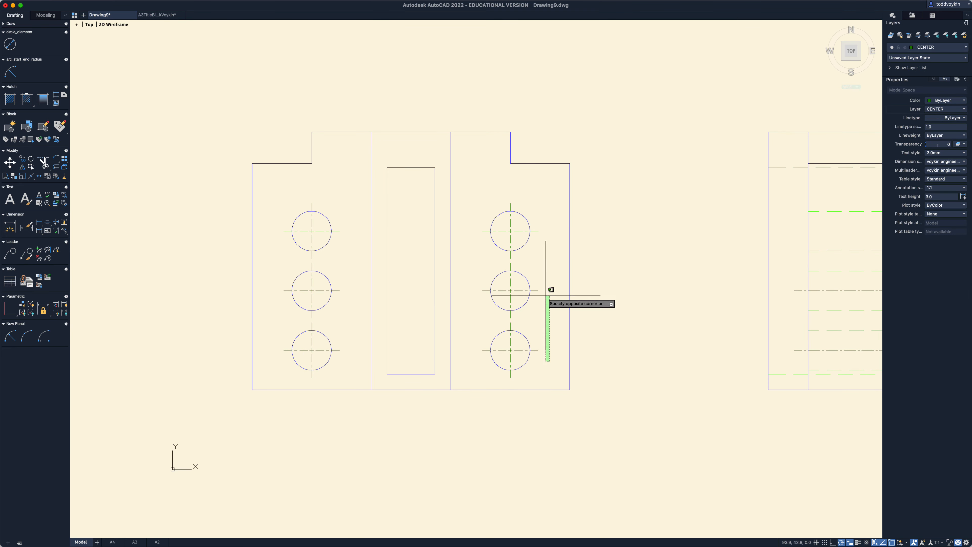
left_click(536, 212)
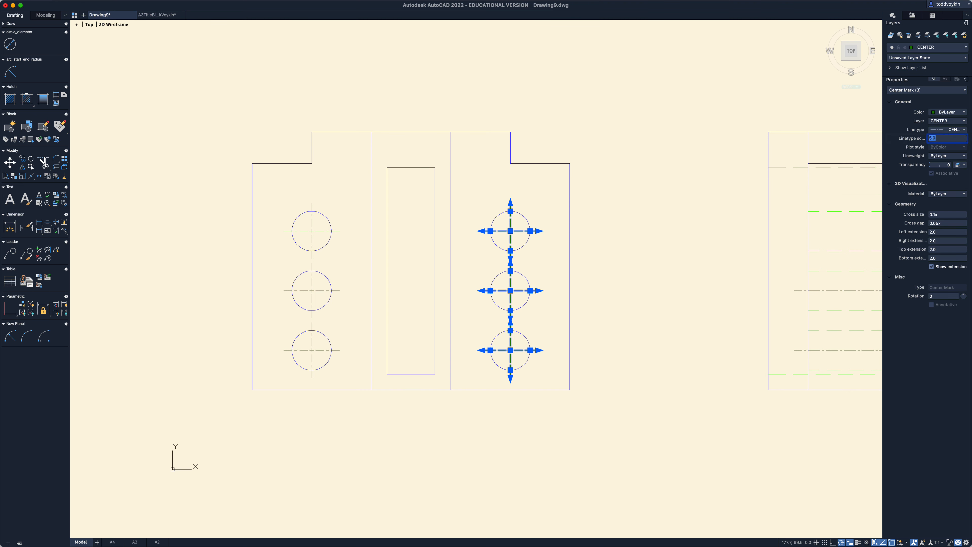
key("Escape")
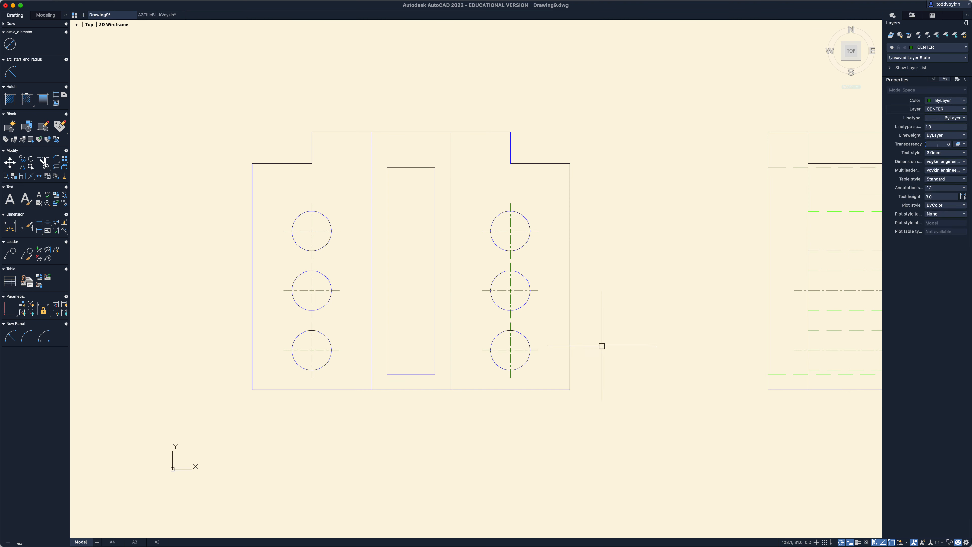
left_click(363, 370)
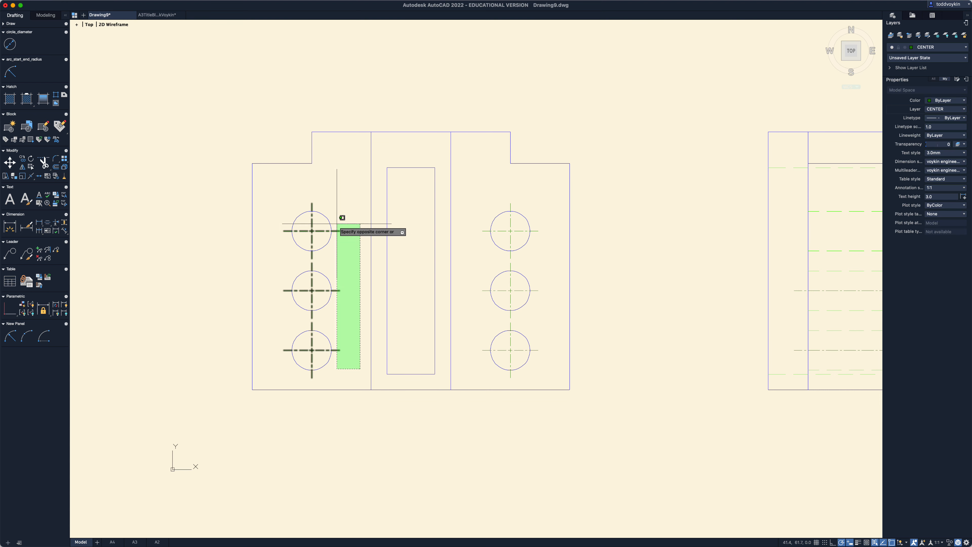
left_click(340, 220)
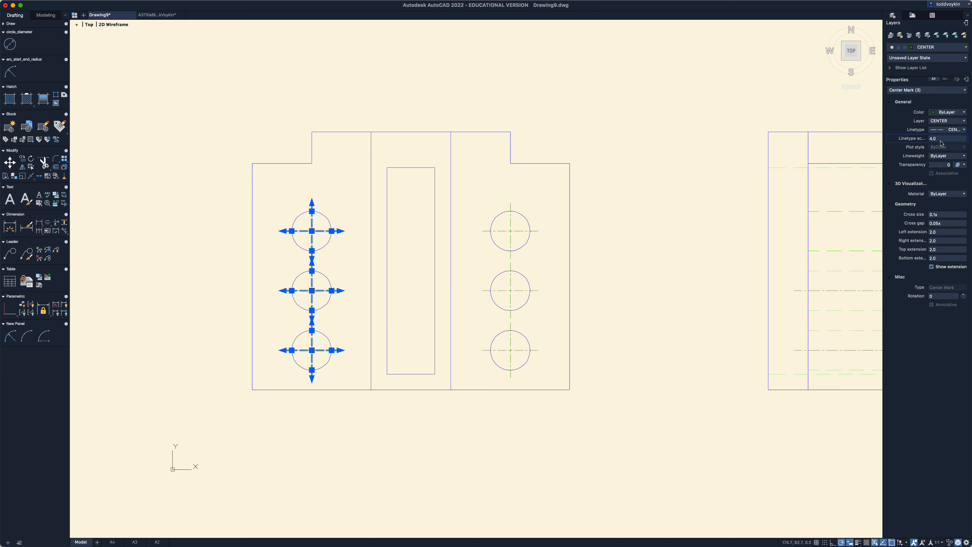
key("Escape")
Return to the A3 layout and focus on the front view with its hole center marks.
scroll(634, 341, "down", 4)
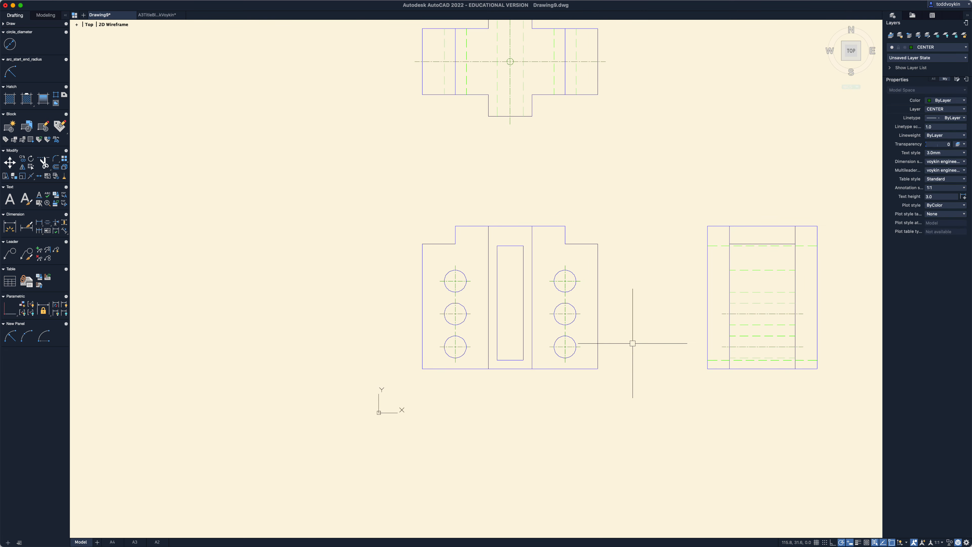
middle_click_drag(630, 364, 496, 424)
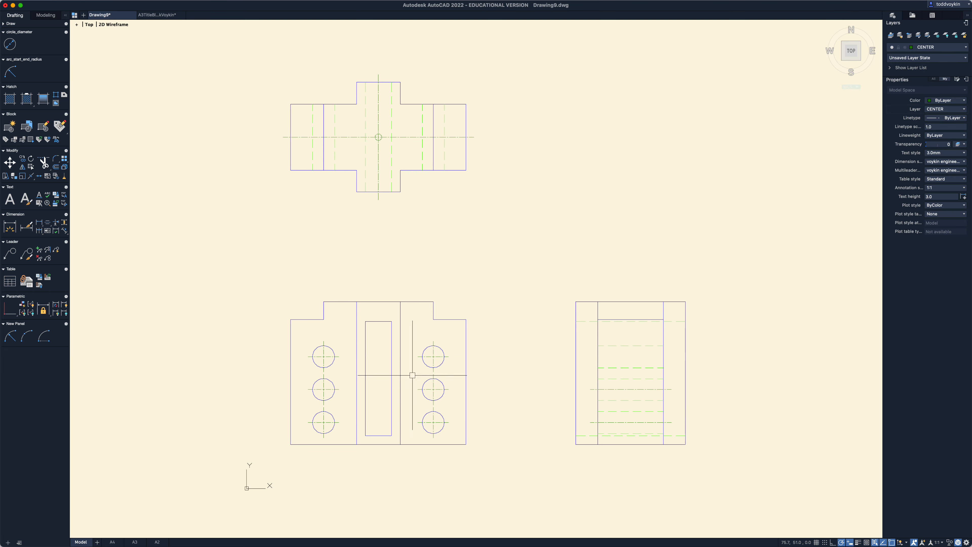
left_click(135, 542)
scroll(349, 326, "down", 6)
middle_click_drag(371, 374, 408, 226)
scroll(408, 230, "up", 3)
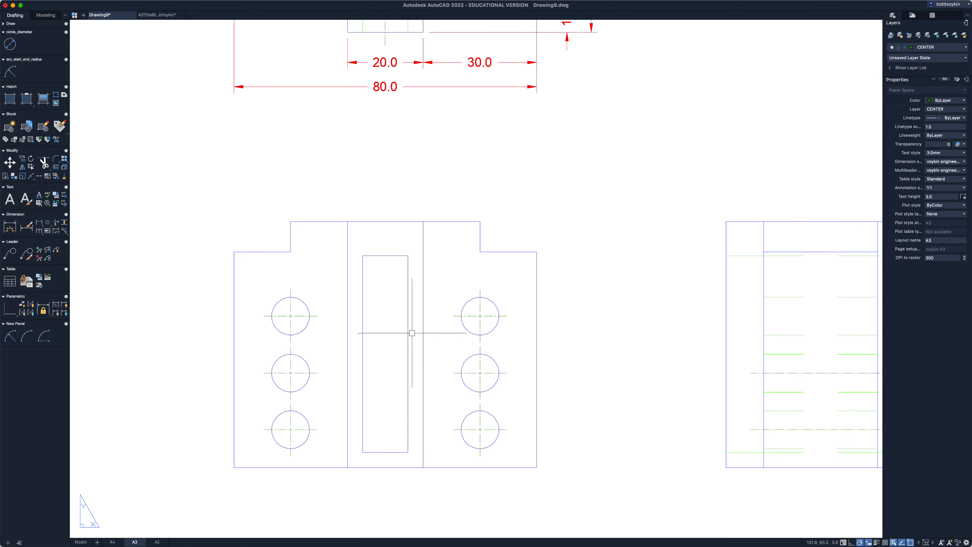
Examine the center marks and centerlines in all three views of the A3 layout.
scroll(455, 344, "up", 1)
scroll(461, 348, "up", 1)
scroll(462, 348, "down", 3)
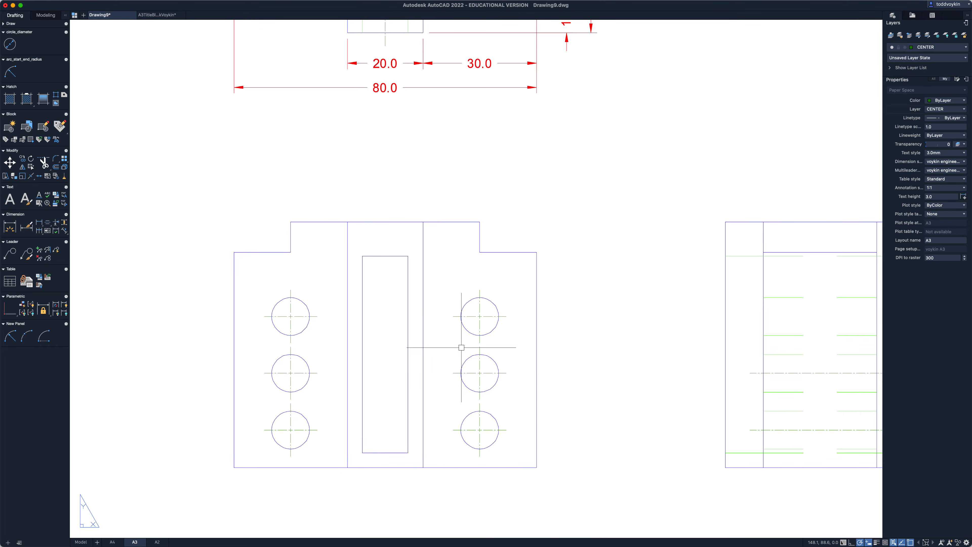
scroll(620, 357, "up", 2)
scroll(621, 358, "down", 2)
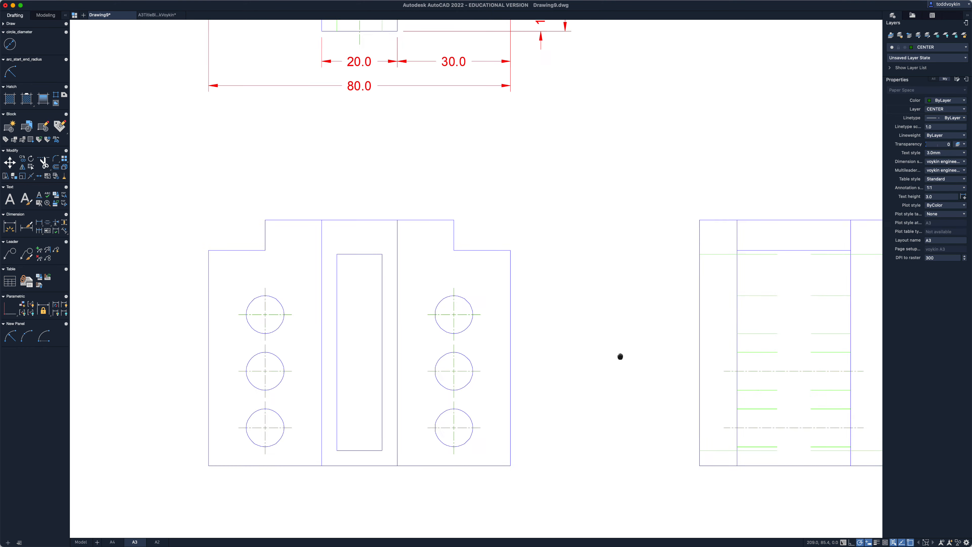
scroll(606, 266, "down", 1)
mouse_move(606, 265)
middle_mouse_down()
mouse_move(598, 331)
mouse_move(556, 367)
middle_mouse_up()
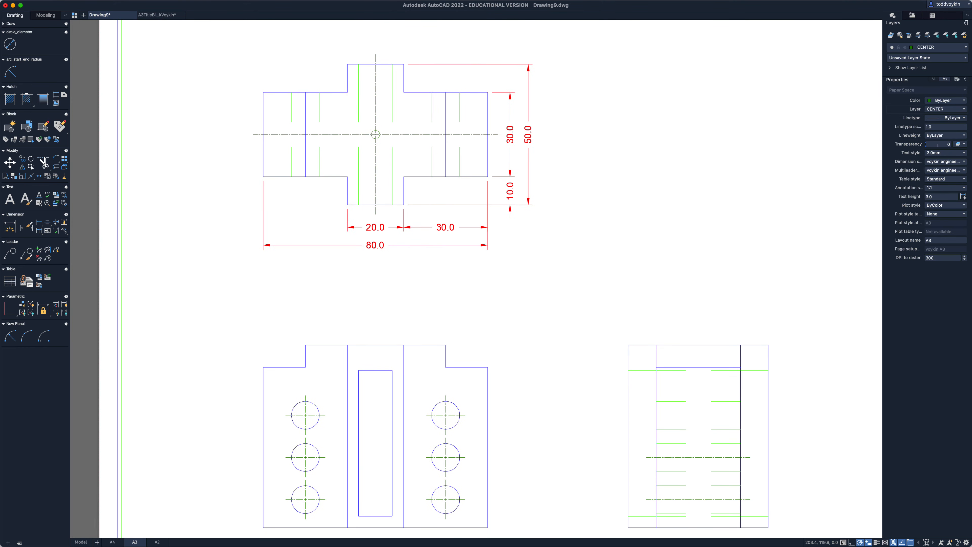
scroll(558, 365, "down", 1)
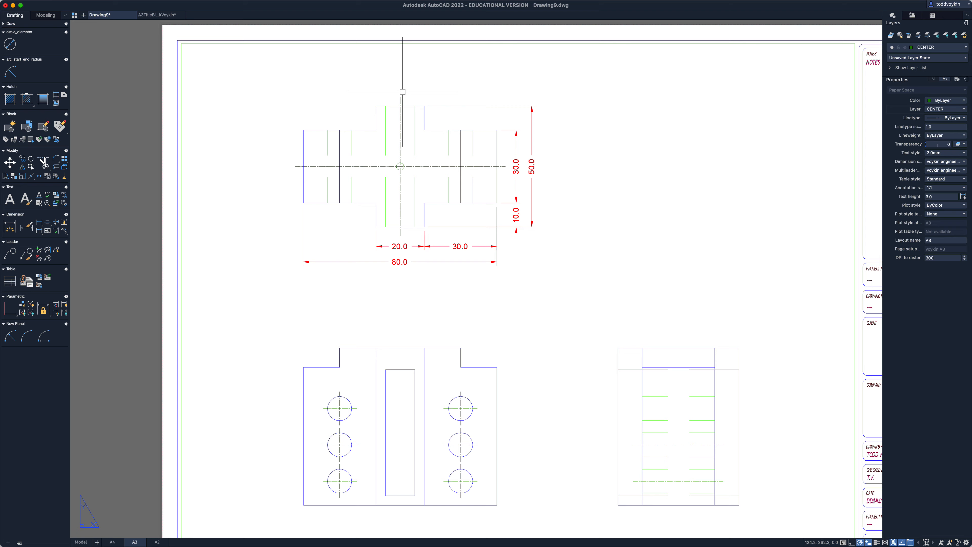
Return to model space and focus on the lower end of the top view's vertical centerline.
left_click(81, 543)
scroll(362, 195, "up", 3)
middle_click_drag(374, 162, 382, 315)
scroll(379, 334, "up", 3)
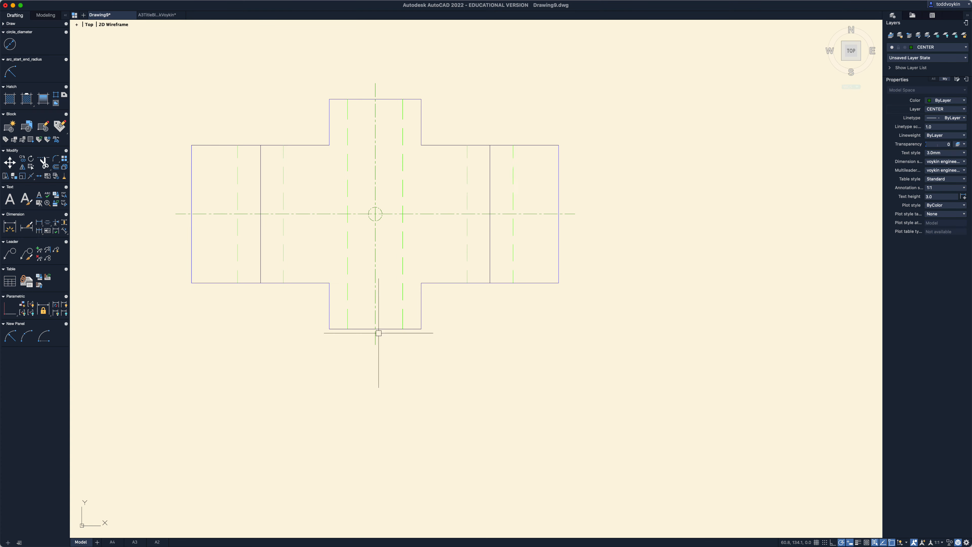
scroll(406, 354, "up", 2)
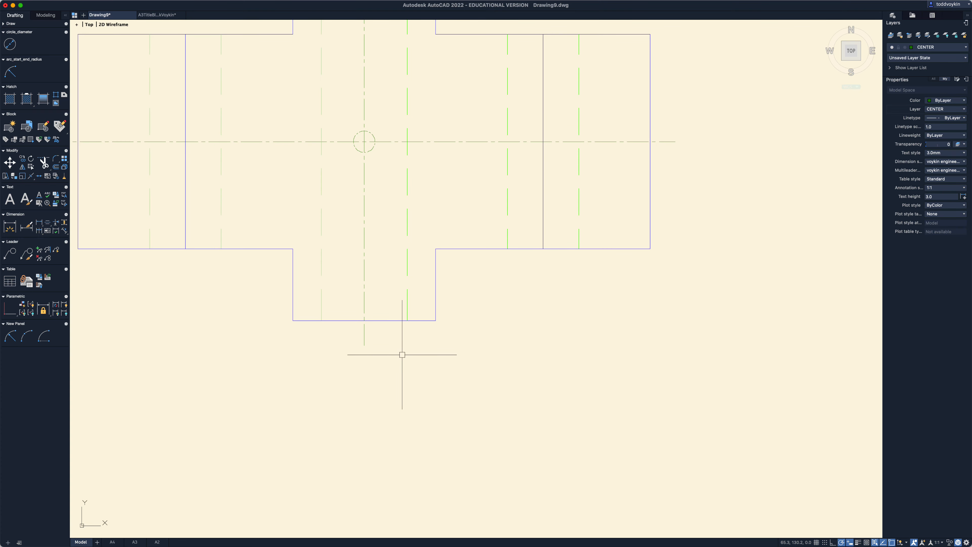
middle_click_drag(395, 359, 441, 407)
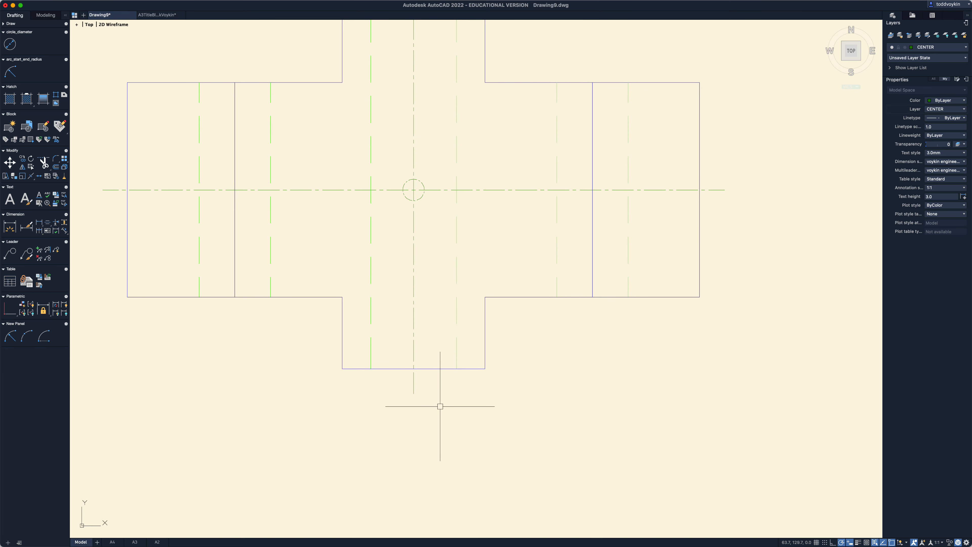
type("l")
key("Return")
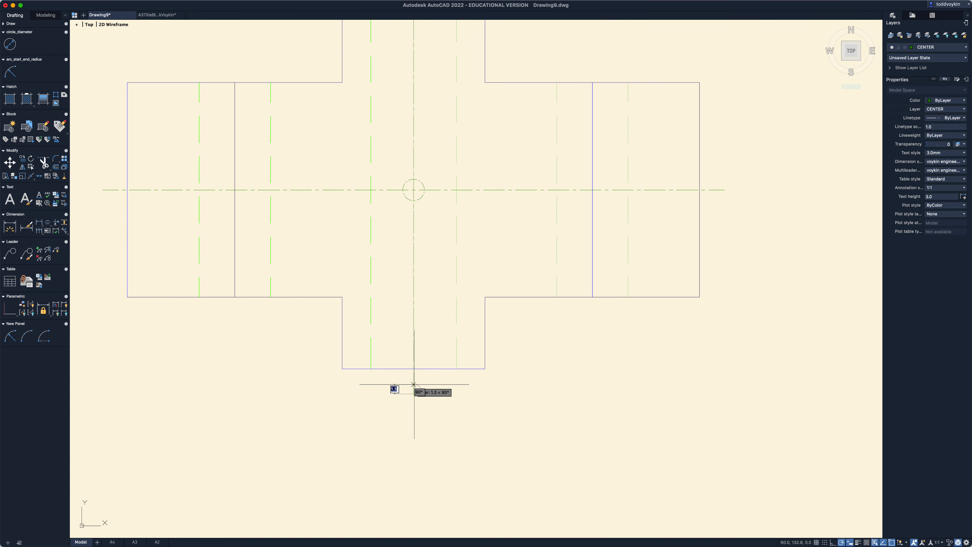
key("Escape")
Draw a 1.5 mm horizontal line to the right, starting 2.5 mm below the midpoint of the top view's lowest edge.
scroll(421, 408, "up", 6)
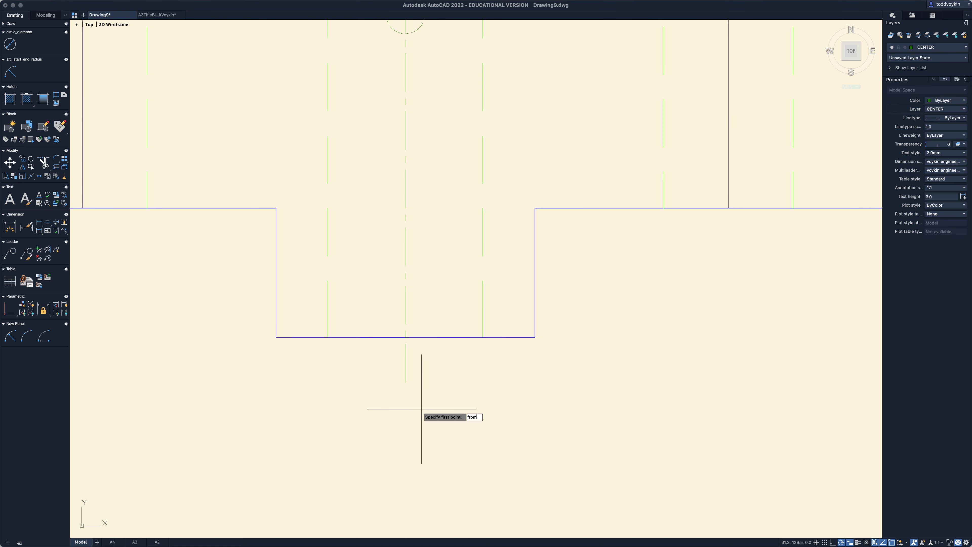
key("Return")
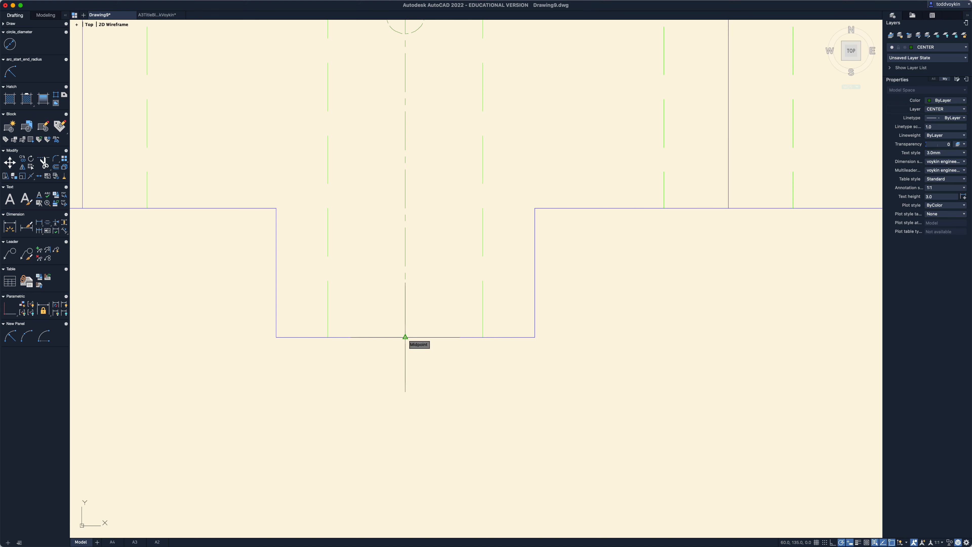
key("Return")
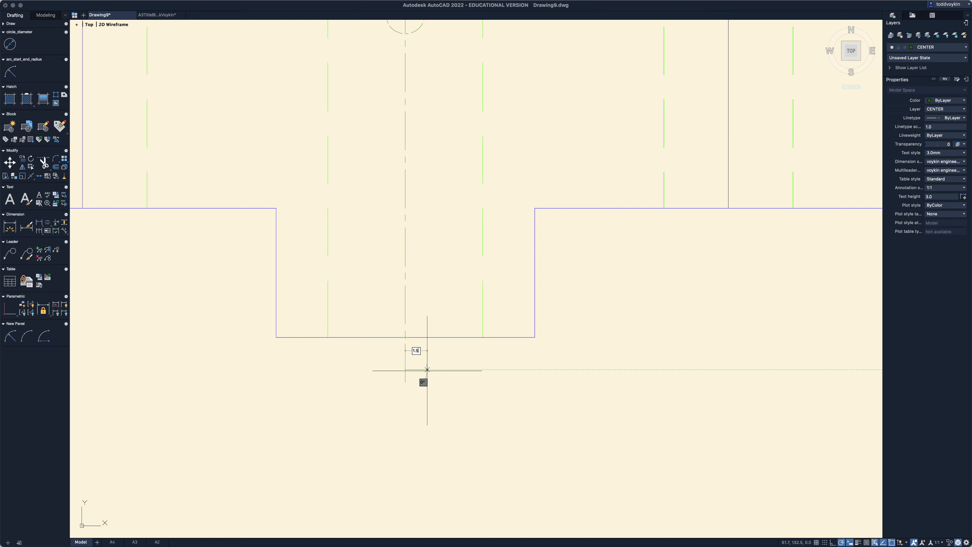
type("1.5")
key("Return")
key("Escape")
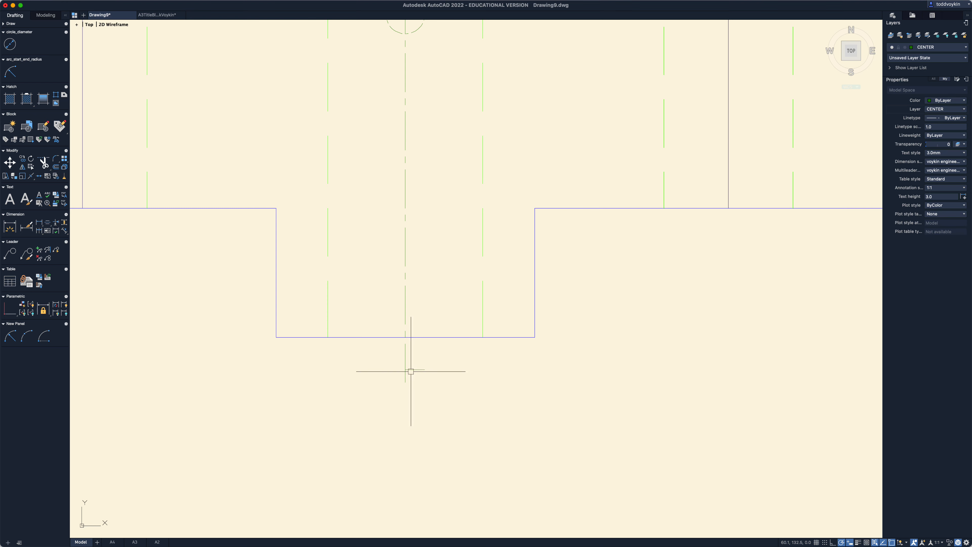
Stretch the short line's left endpoint 1.5 mm to the left so that it crosses the vertical centerline symmetrically.
scroll(387, 379, "up", 3)
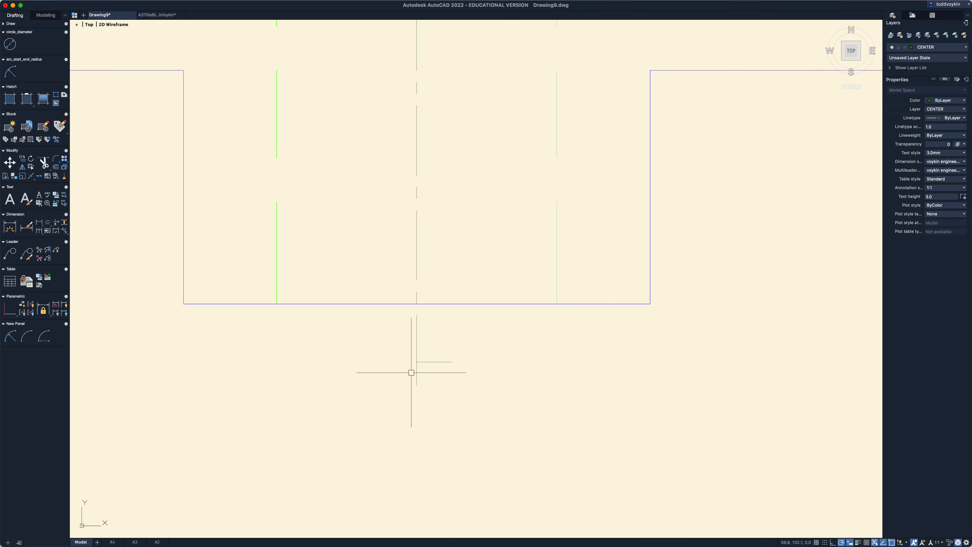
left_click(430, 362)
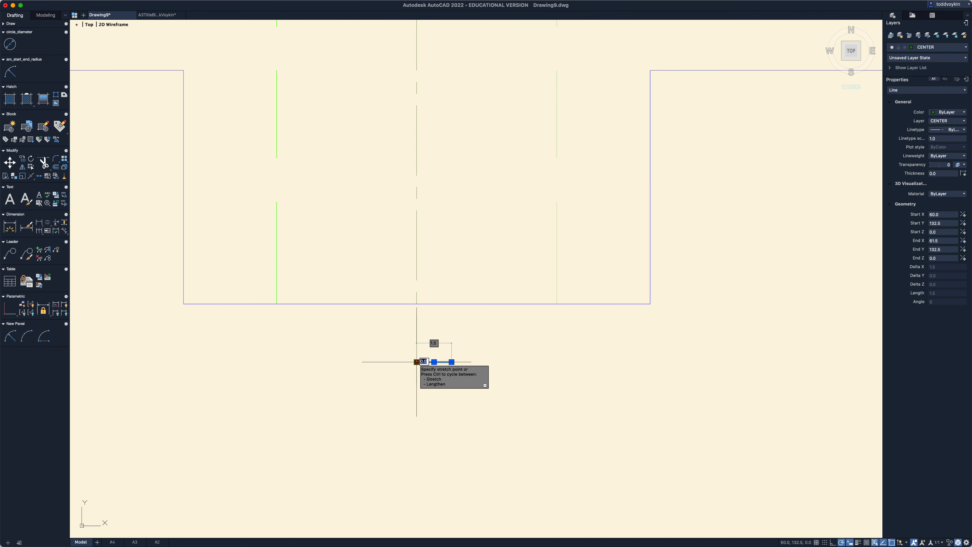
left_click(417, 362)
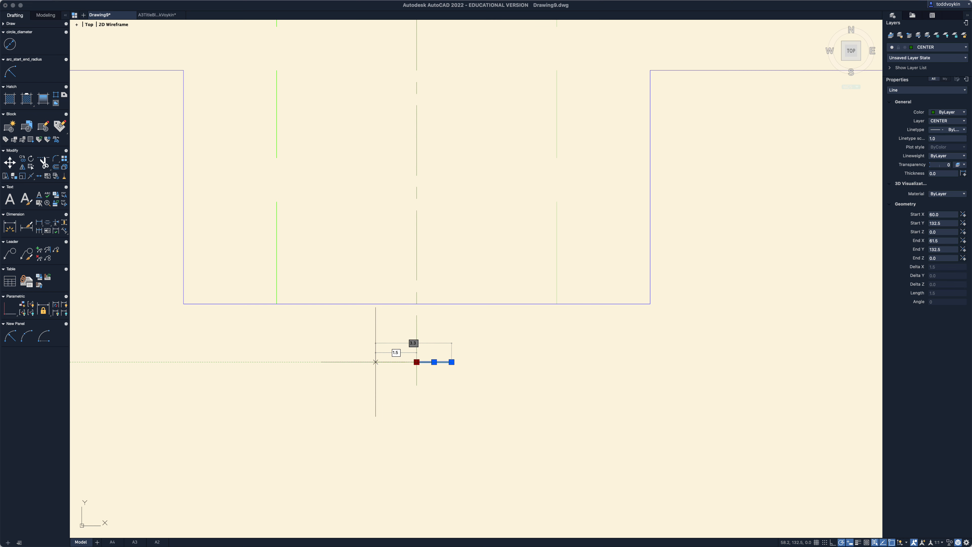
type("1.5")
key("Return")
key("Escape")
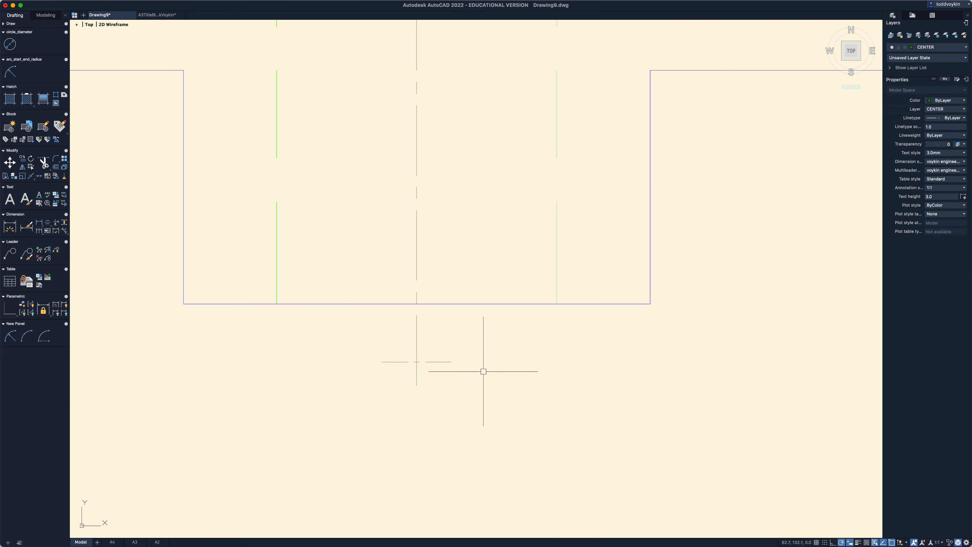
Copy the short horizontal line 1.5 mm upward along the vertical centerline.
middle_click_drag(456, 369, 456, 386)
scroll(453, 387, "up", 2)
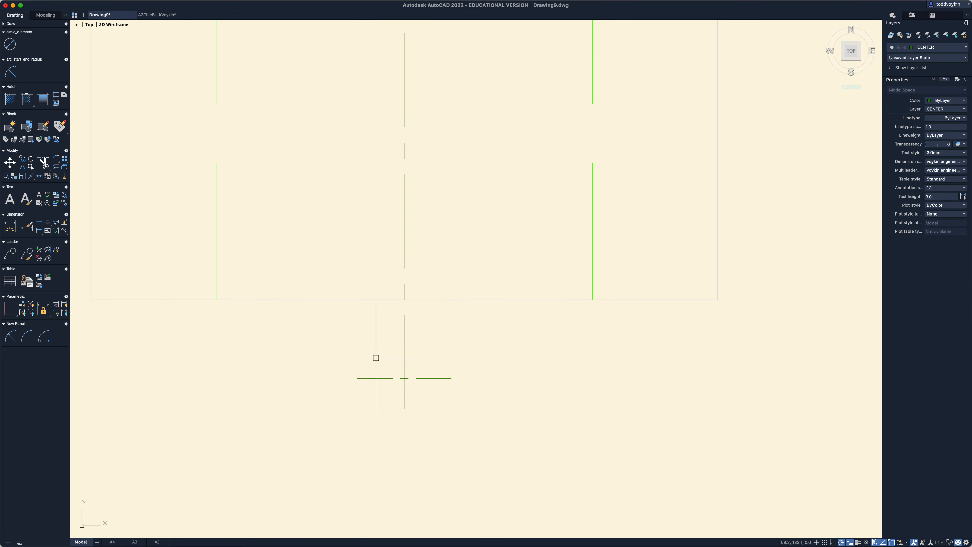
type("co")
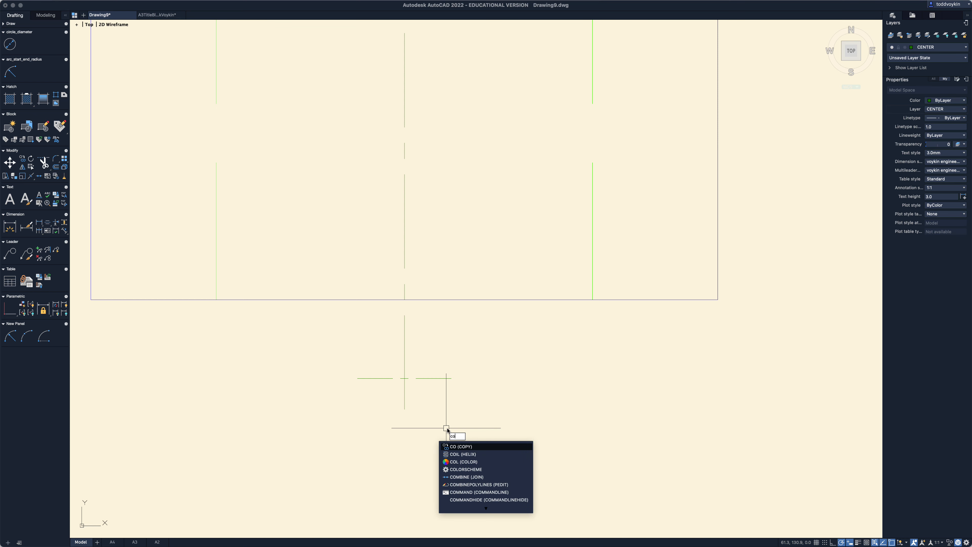
key("Return")
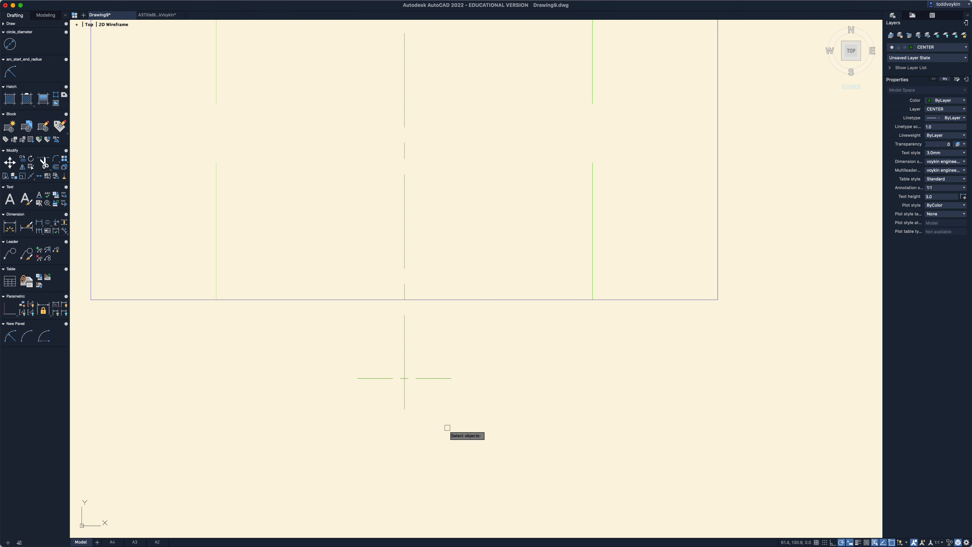
left_click(440, 377)
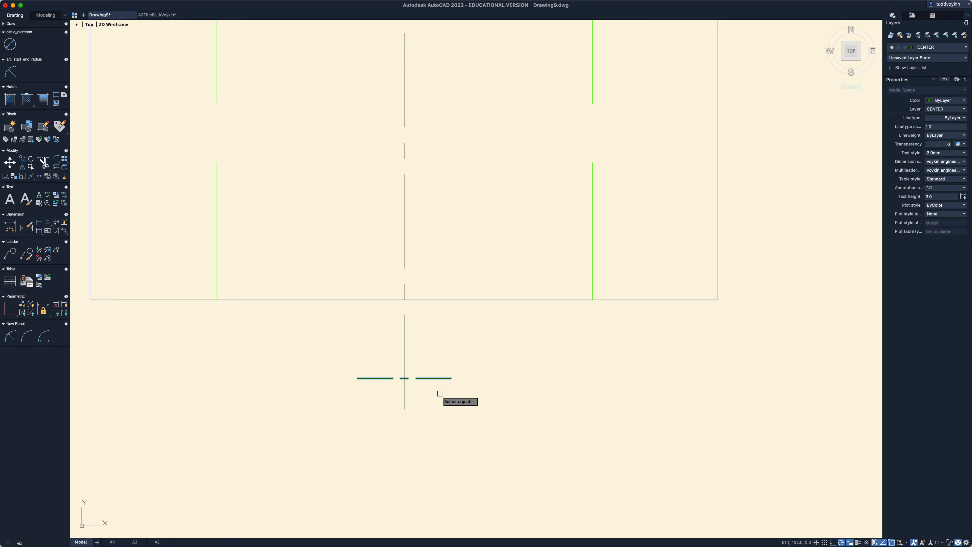
key("Return")
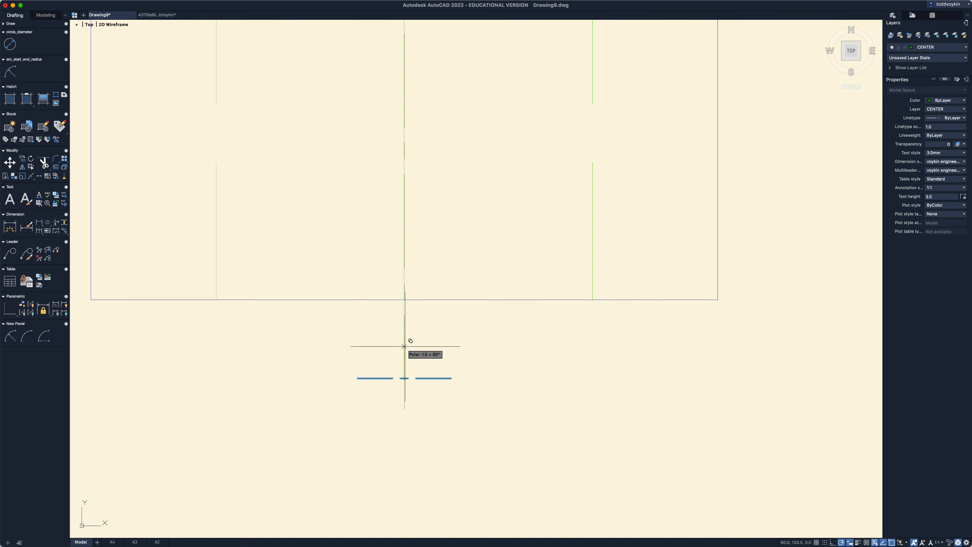
type("1")
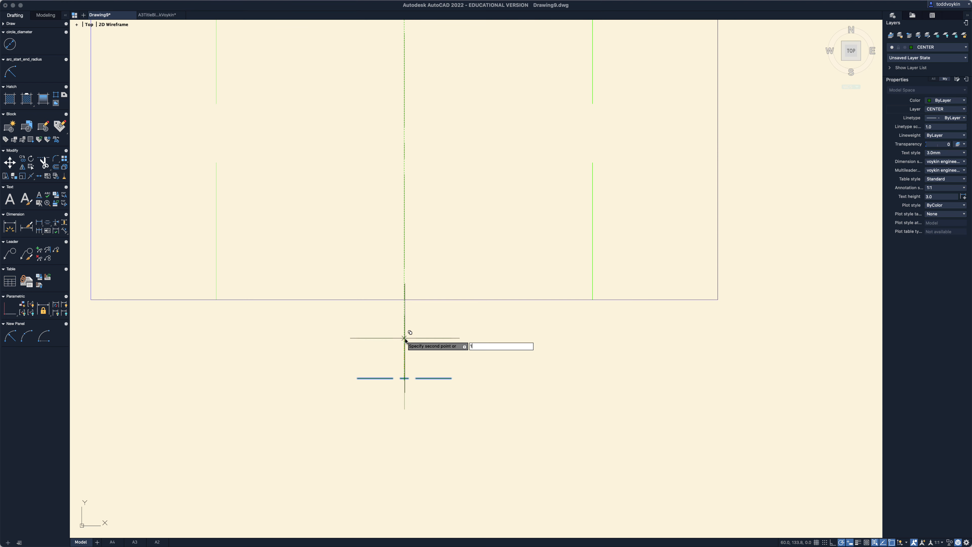
key("Escape")
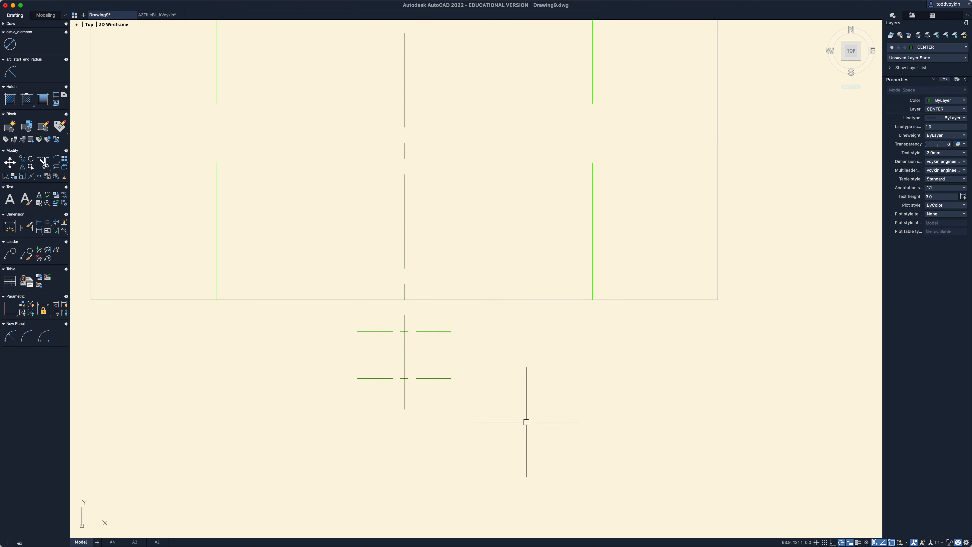
Change the linetype of both short horizontal lines below the top view to Continuous.
scroll(496, 405, "down", 1)
scroll(497, 405, "down", 1)
middle_click_drag(497, 403, 490, 469)
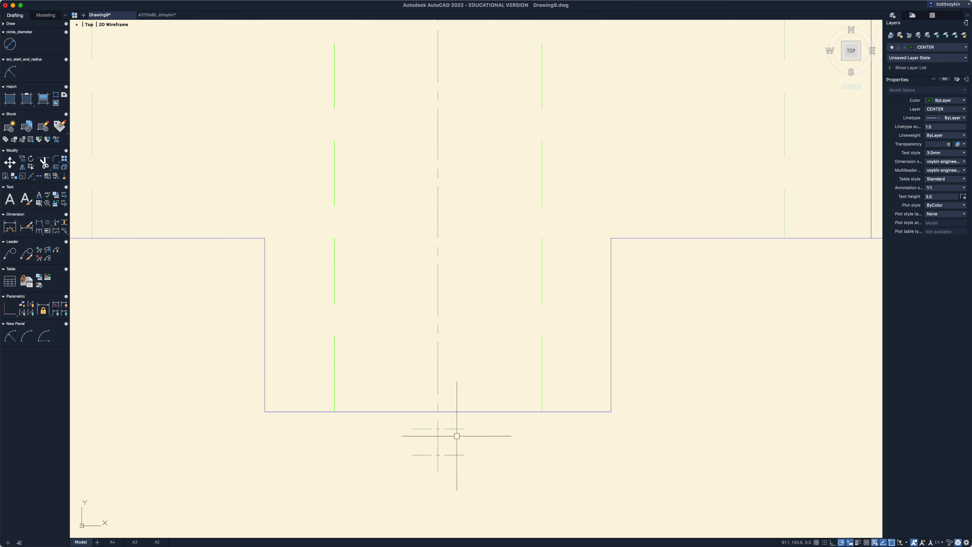
left_click(479, 466)
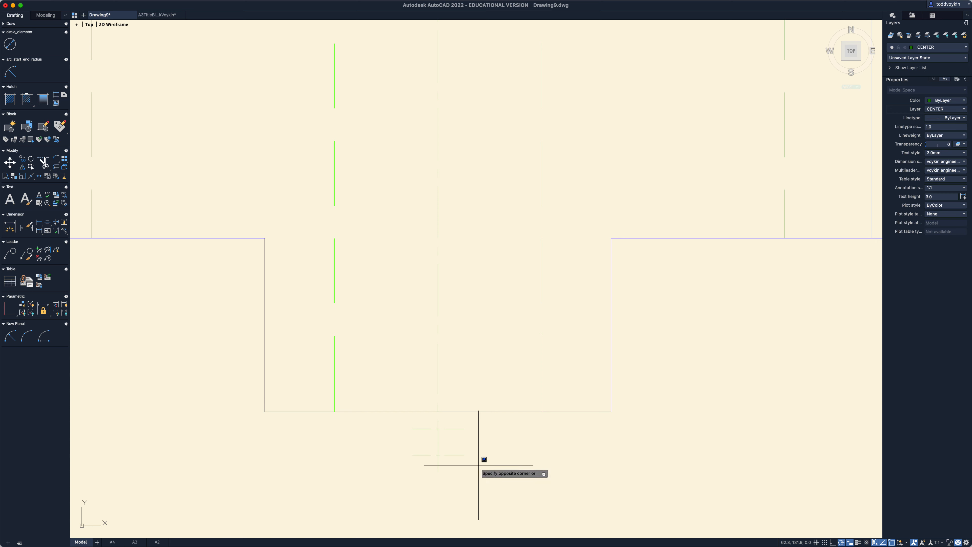
left_click(444, 423)
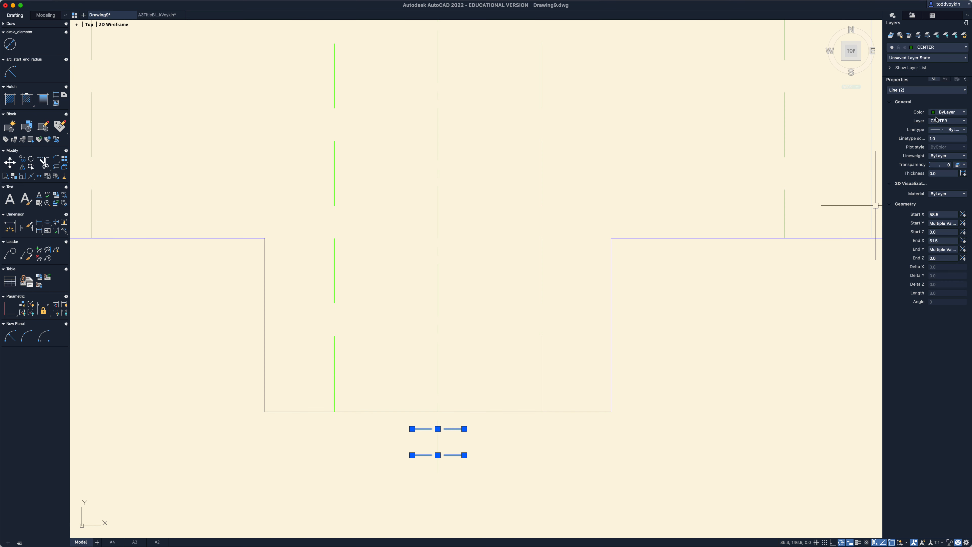
left_click(942, 130)
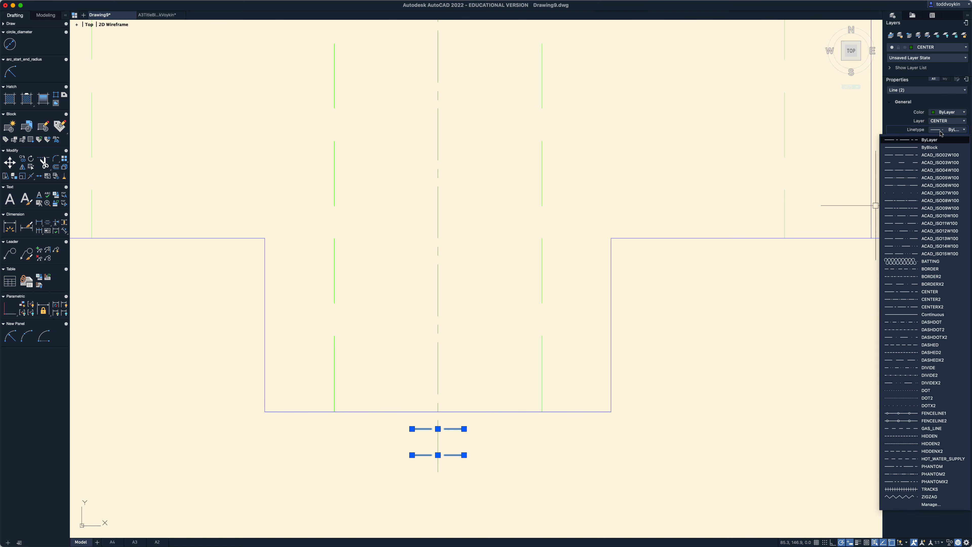
left_click(923, 315)
key("Escape")
scroll(564, 440, "down", 5)
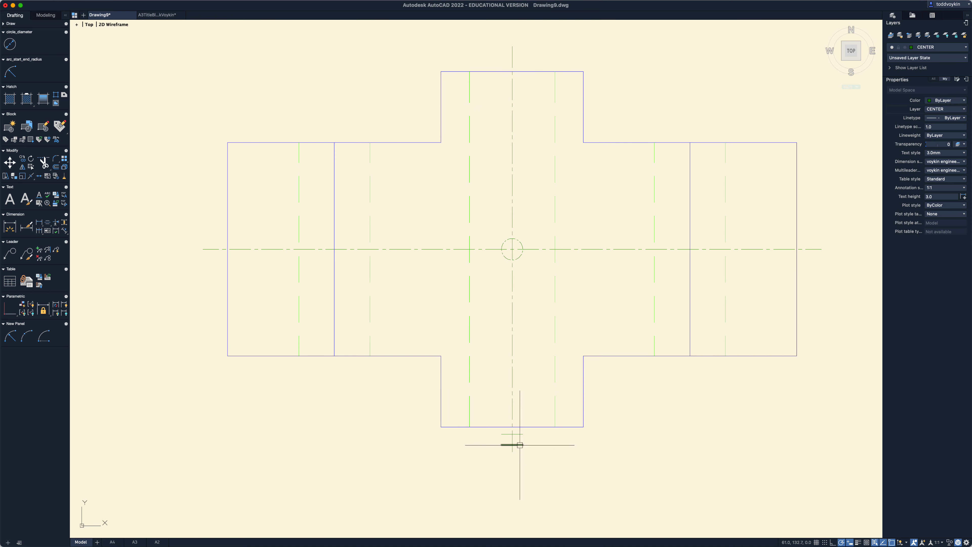
Mirror the two short lines about the top view's horizontal centerline to the centerline's upper end, keeping the originals.
key("Return")
left_click(534, 460)
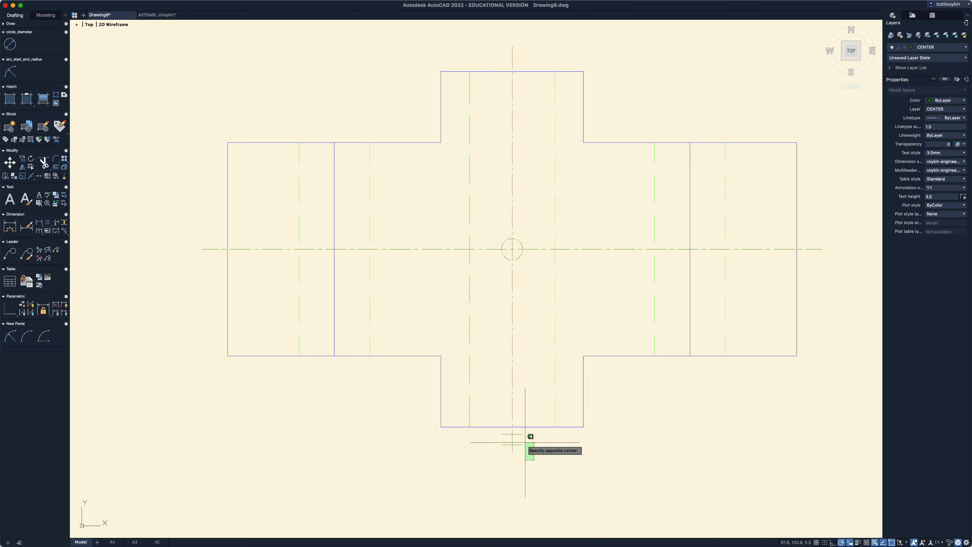
left_click(514, 433)
key("Return")
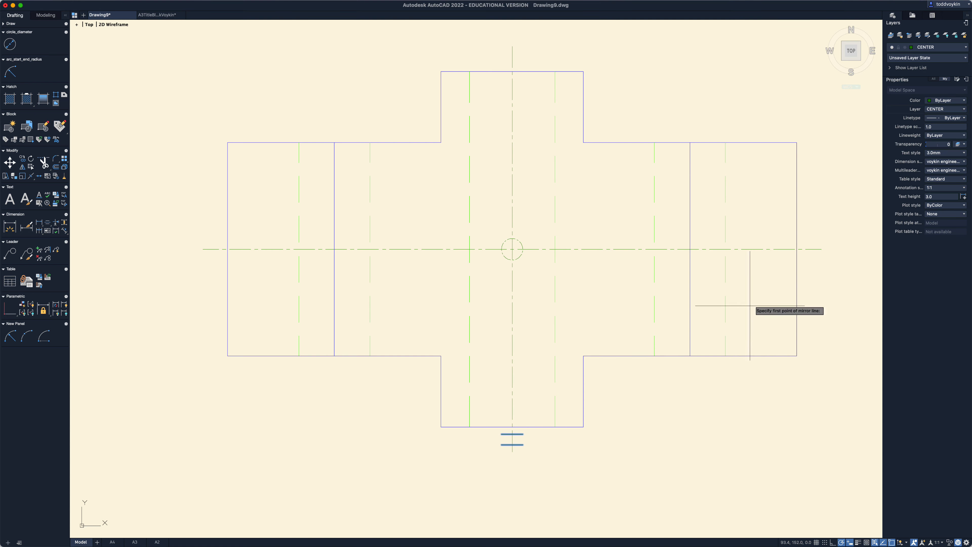
left_click(512, 249)
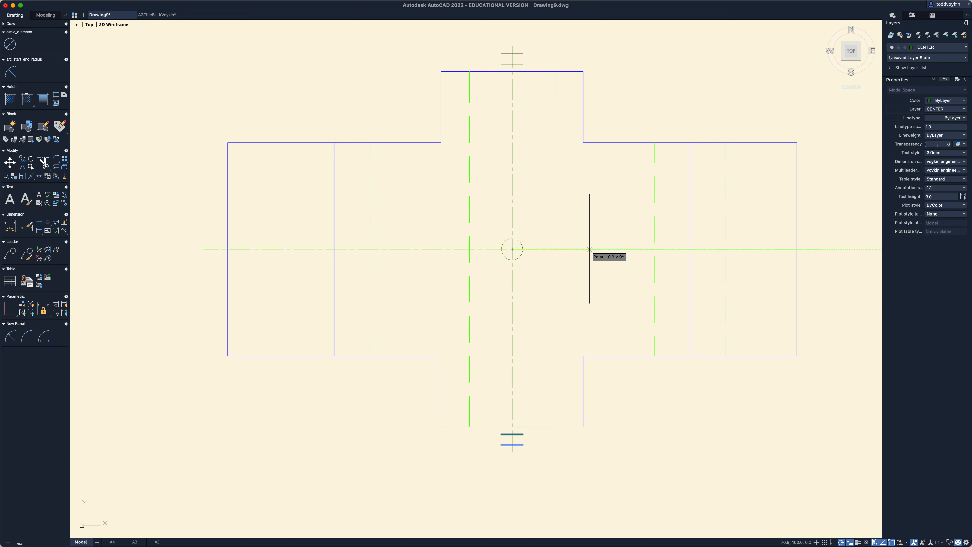
left_click(589, 248)
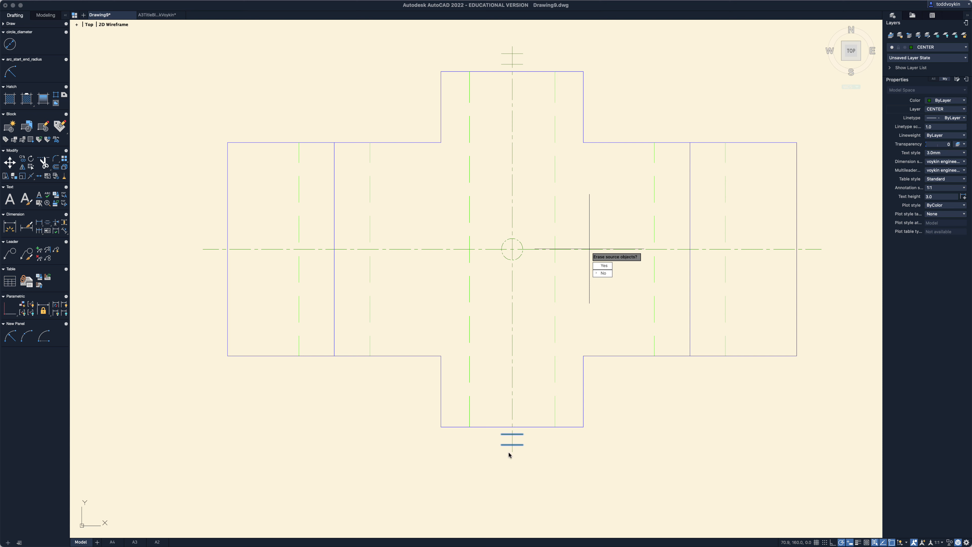
left_click(603, 273)
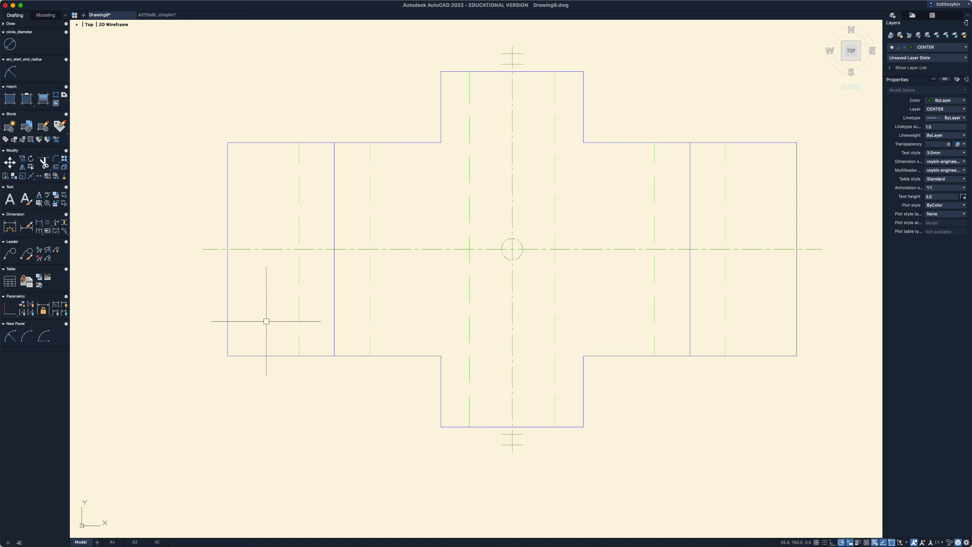
Draw a 1.5 mm vertical line upward from a point on the top view's horizontal centerline, 1 mm in from its left end.
scroll(208, 269, "up", 2)
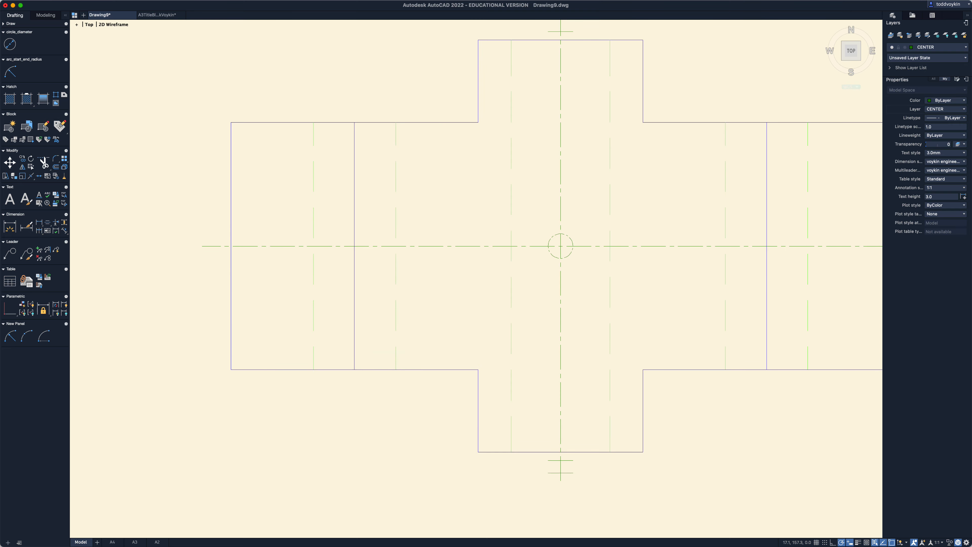
middle_click_drag(209, 268, 294, 329)
scroll(287, 327, "up", 4)
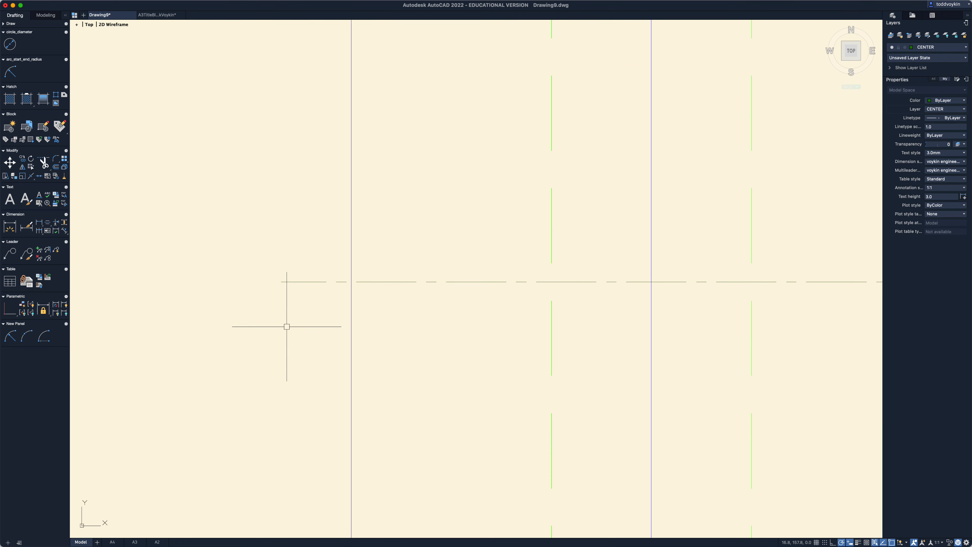
type("l")
key("Return")
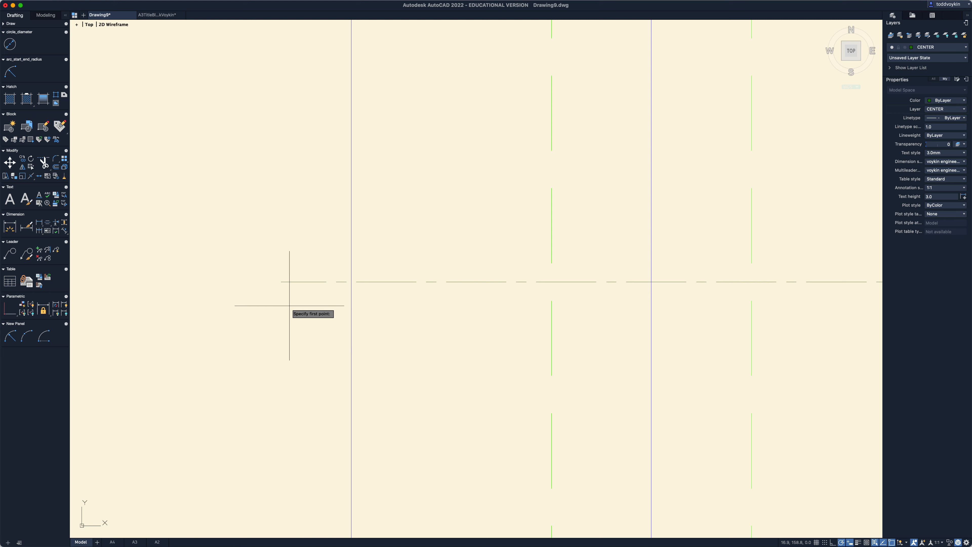
type("from")
key("Return")
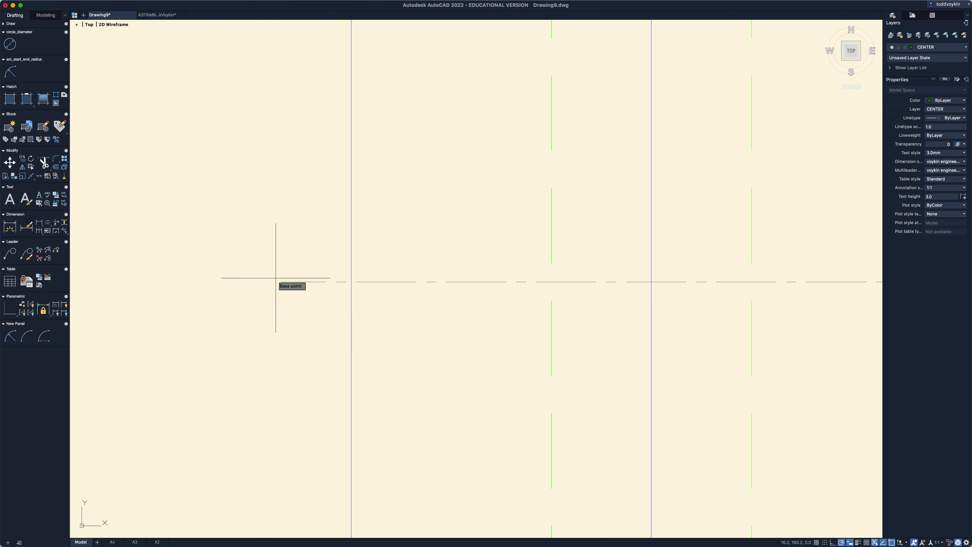
left_click(281, 281)
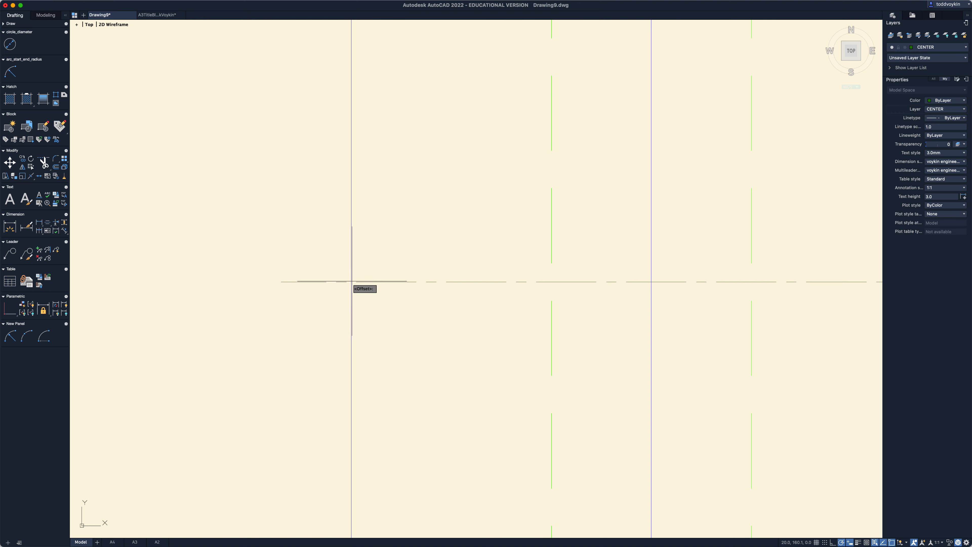
type("1")
key("Return")
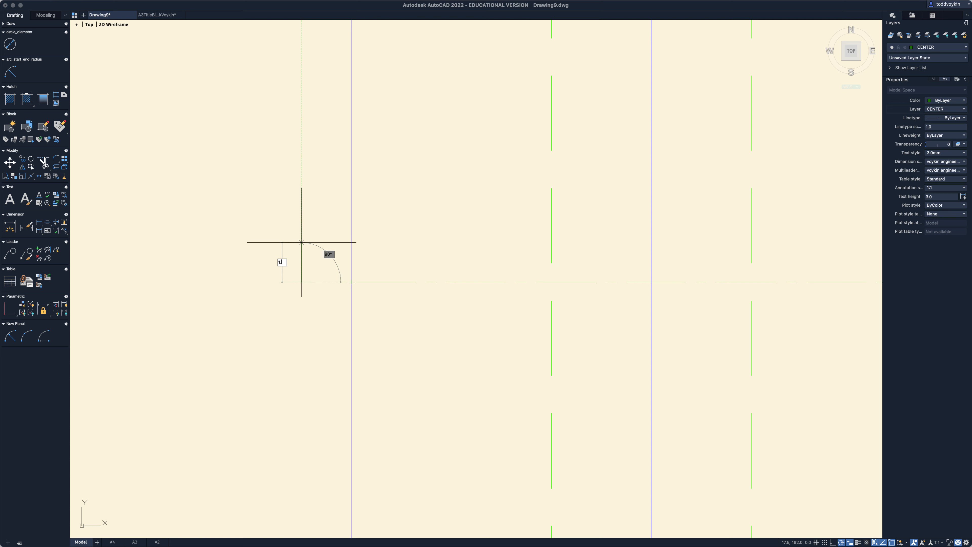
type("1.5")
key("Return")
key("Return")
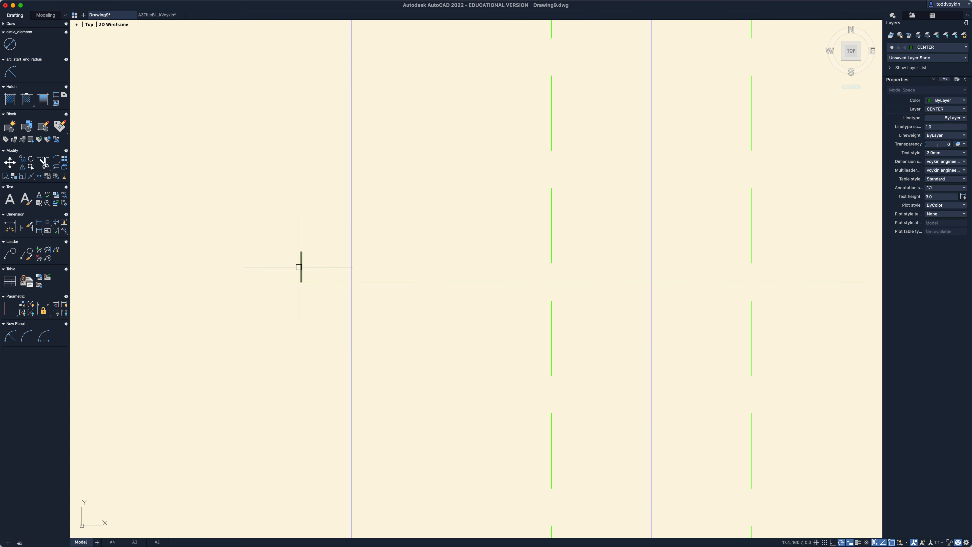
Stretch the short vertical line's lower endpoint 1.5 mm downward so that it crosses the horizontal centerline symmetrically.
left_click(301, 267)
mouse_move(302, 282)
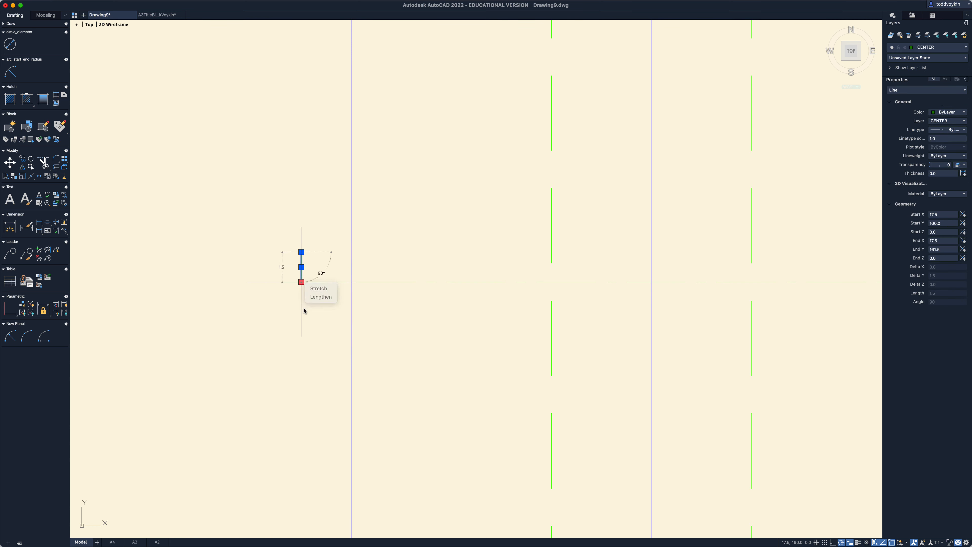
left_click(301, 282)
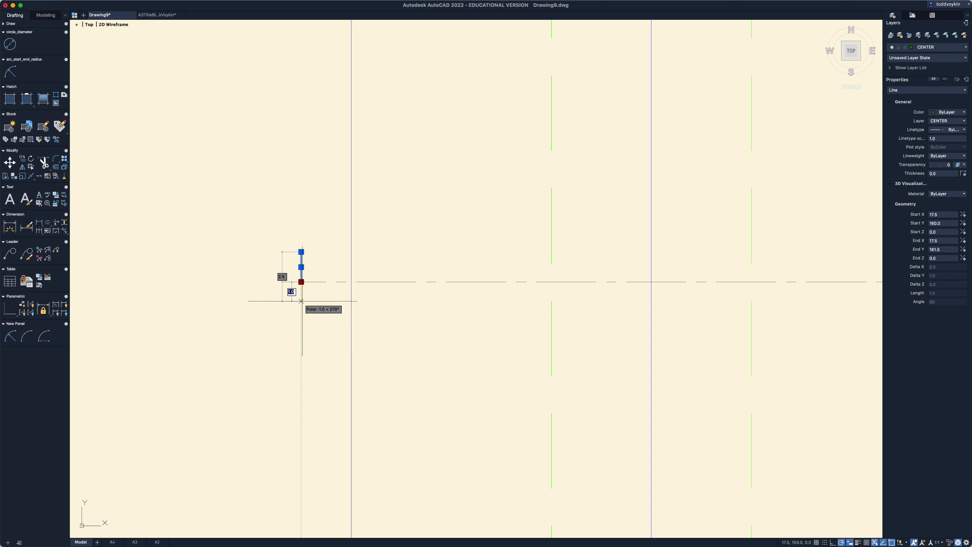
type("1.")
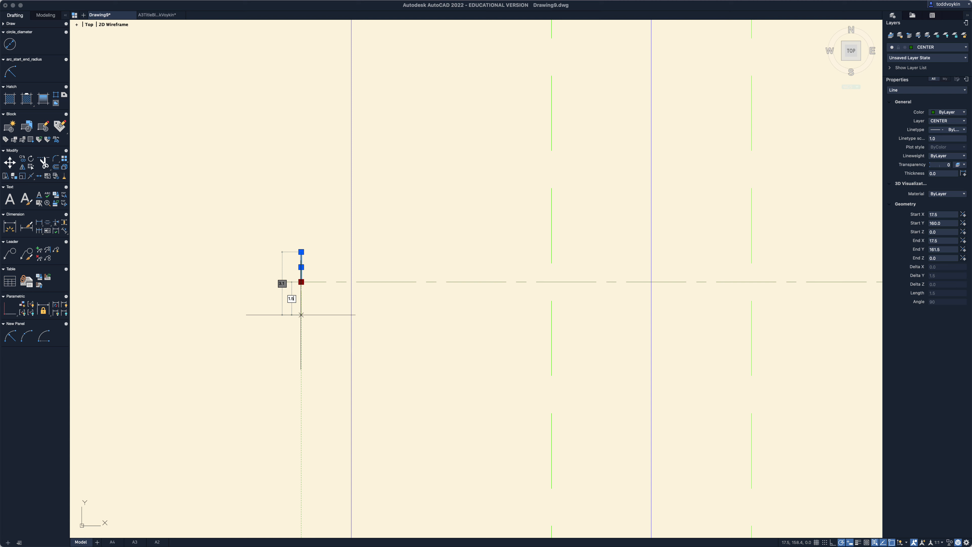
type("5")
key("Return")
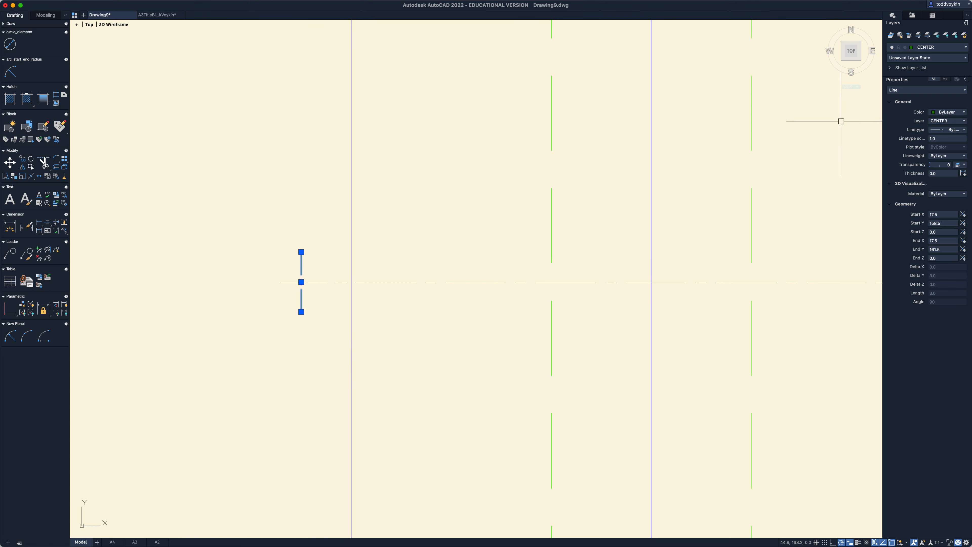
Change the short vertical line's linetype to Continuous and clear the selection.
left_click(947, 130)
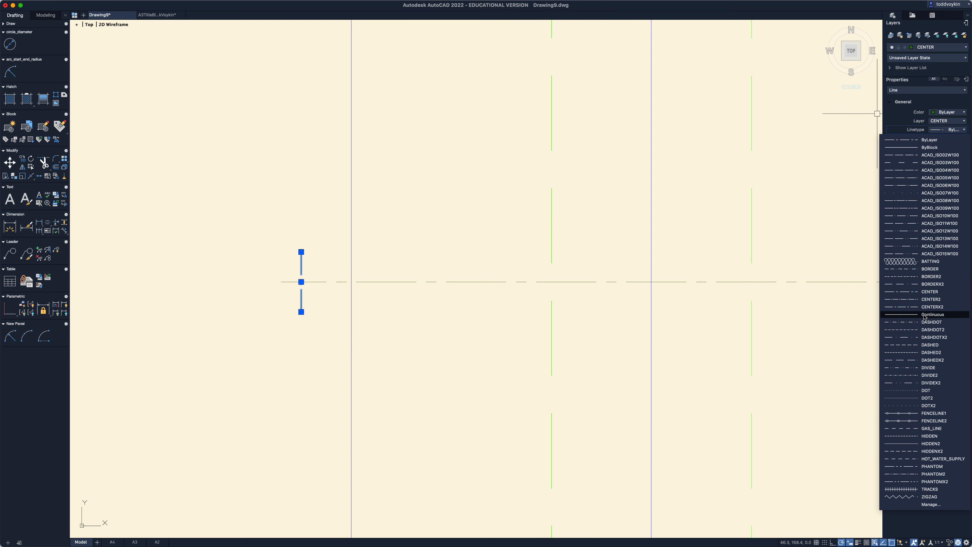
left_click(933, 315)
key("Escape")
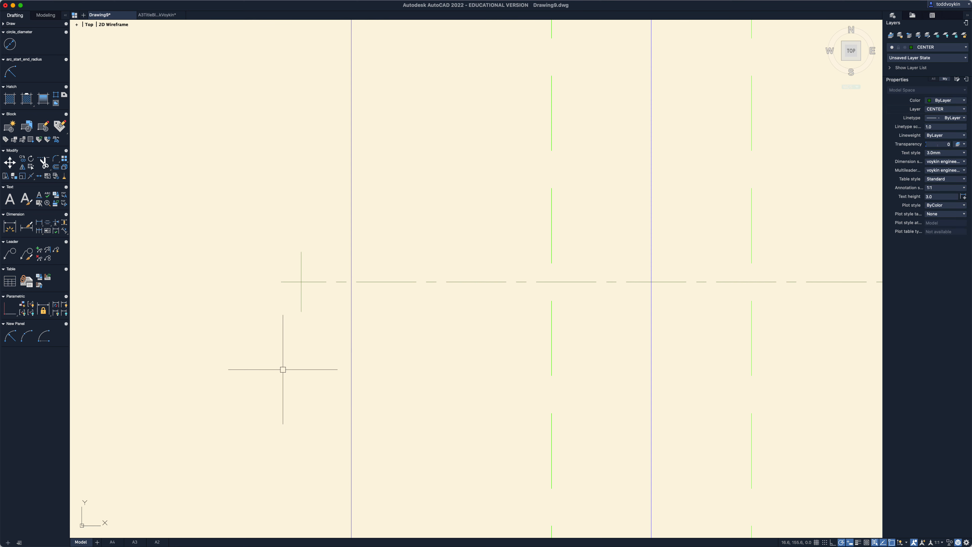
right_click(283, 369)
left_click(291, 385)
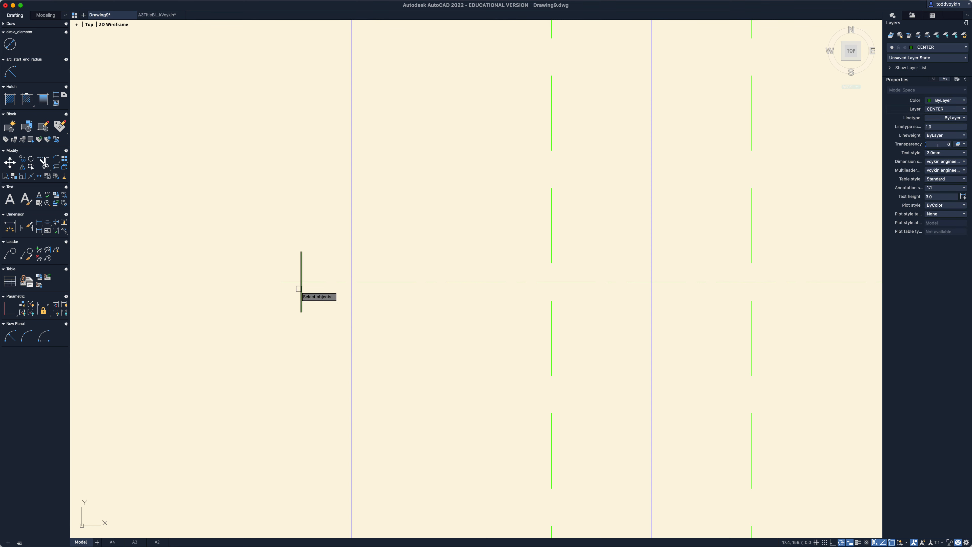
right_click(289, 302)
left_click(301, 282)
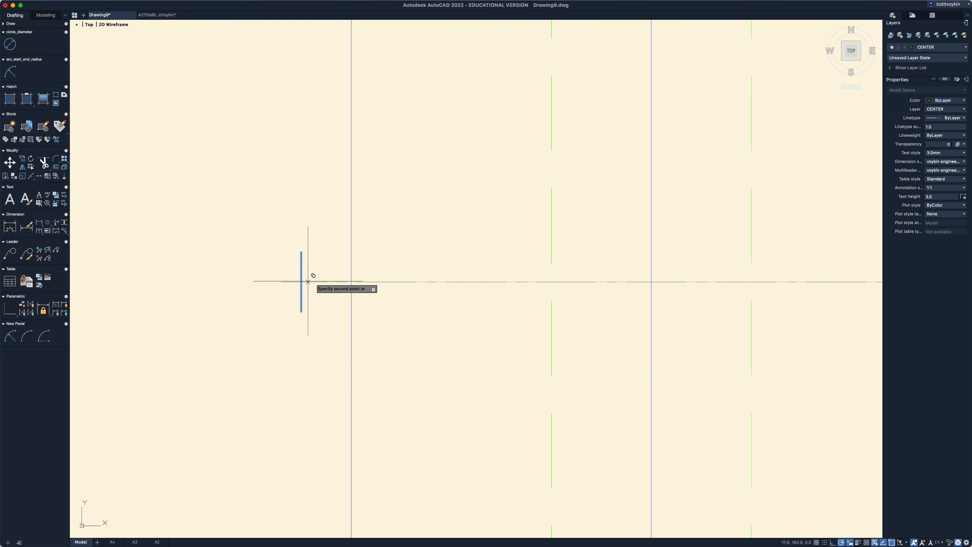
left_click(352, 282)
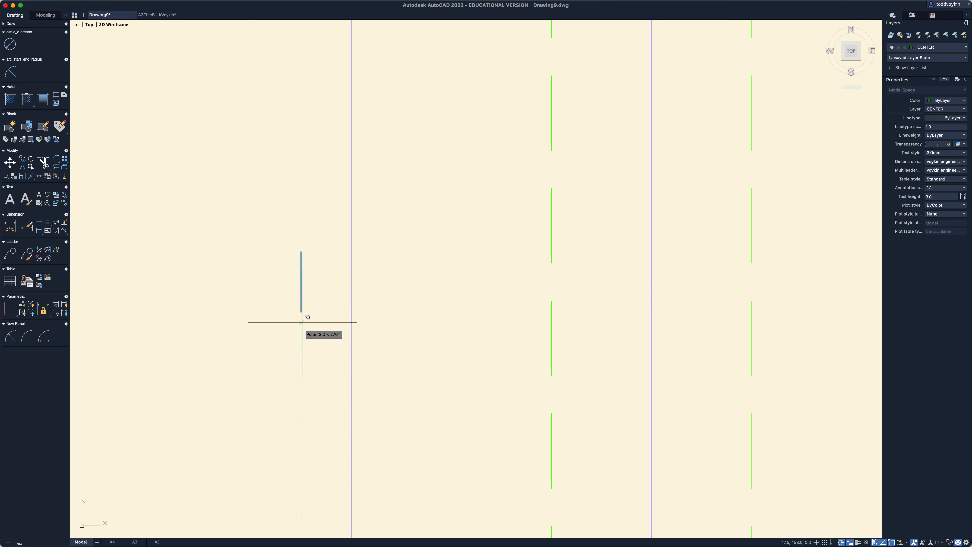
key("Escape")
Copy the short vertical line 2 mm to the right along the horizontal centerline.
right_click(304, 363)
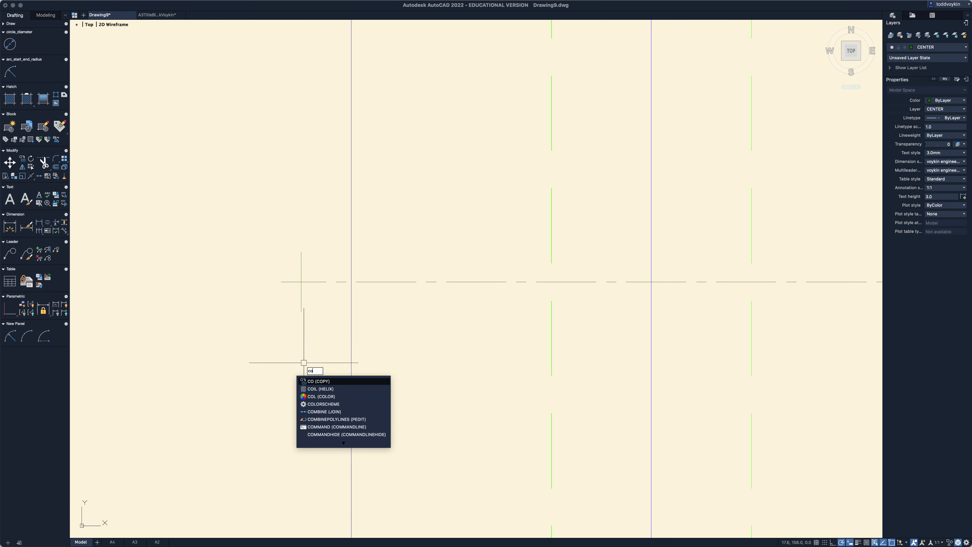
left_click(309, 380)
left_click(301, 290)
key("Return")
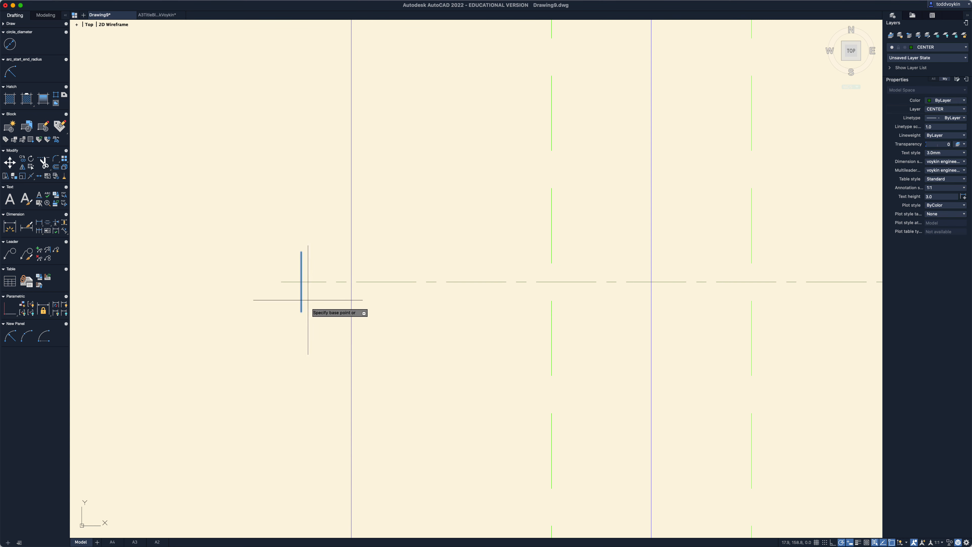
left_click(301, 282)
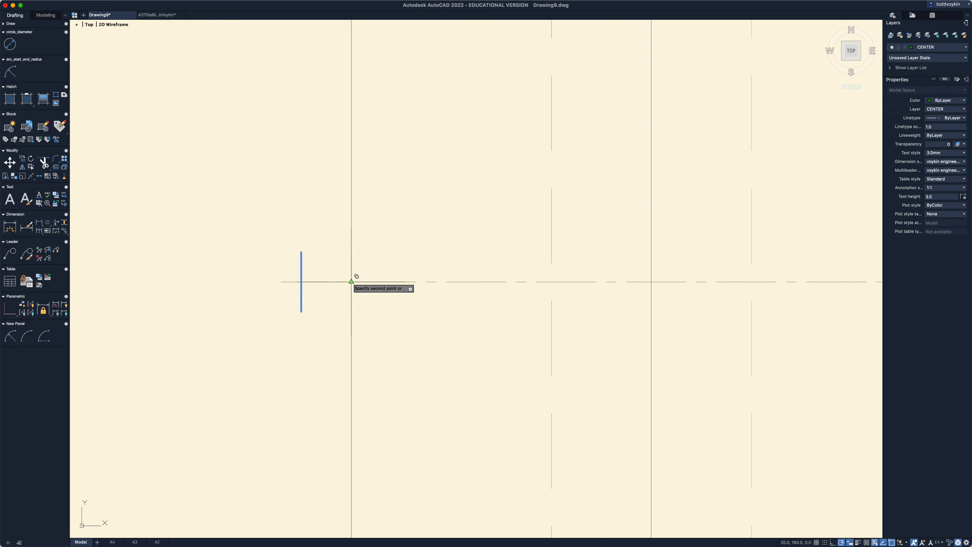
type("2")
key("Return")
key("Return")
Check the spacing between the two short lines at the vertical centerline's upper end with a temporary line.
scroll(366, 364, "down", 2)
scroll(374, 380, "down", 3)
middle_click_drag(406, 415, 243, 367)
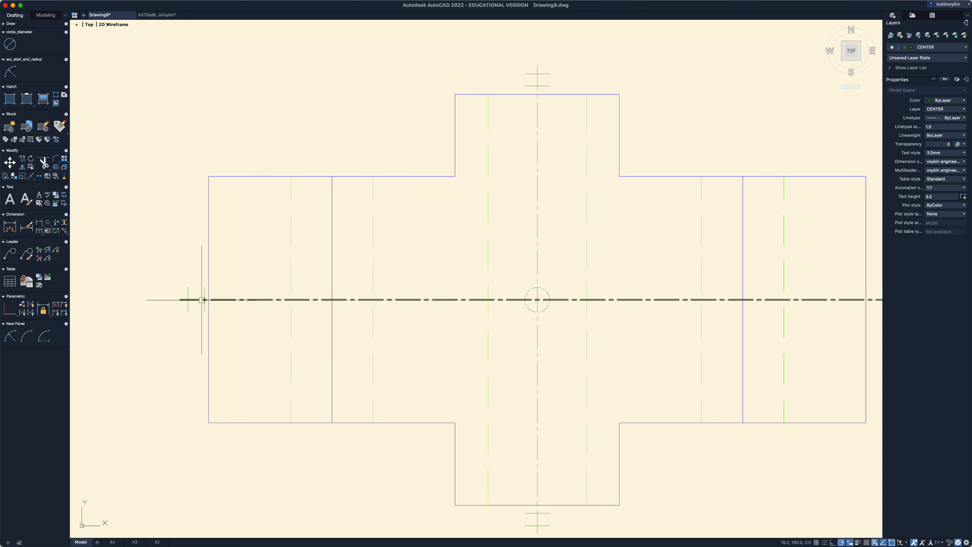
scroll(534, 78, "down", 3)
scroll(541, 73, "up", 10)
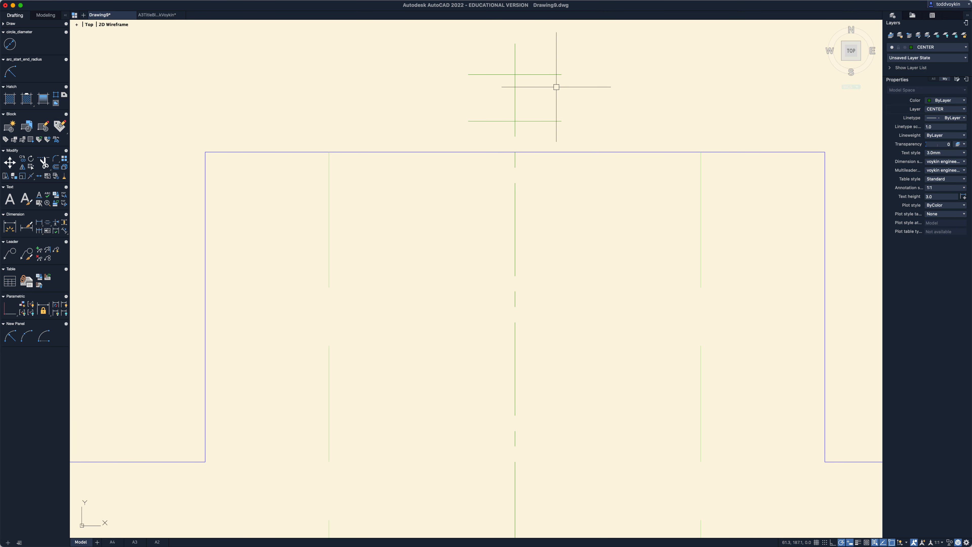
type("l")
key("Return")
left_click(562, 75)
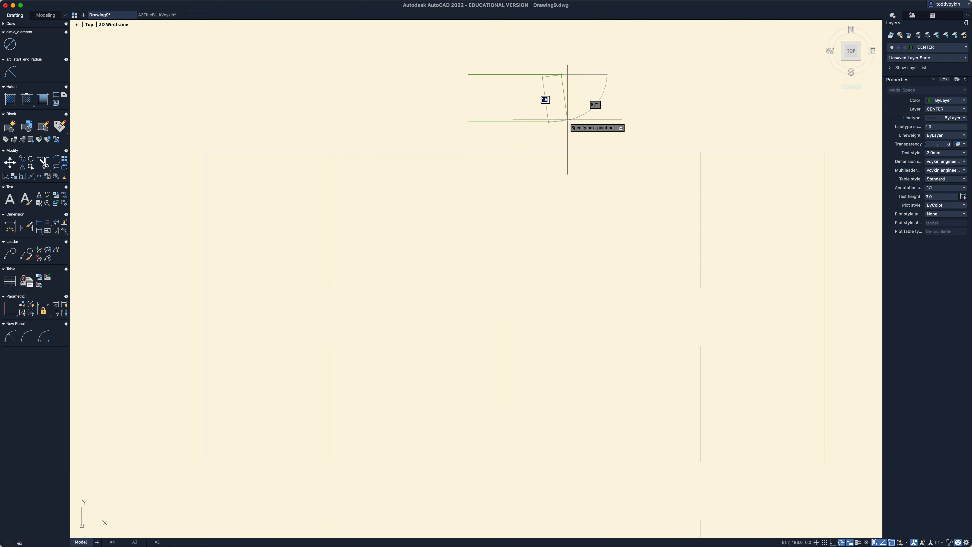
key("Escape")
Start moving the inner short vertical line at the horizontal centerline's left end.
scroll(75, 434, "down", 6)
middle_click_drag(124, 451, 551, 281)
mouse_move(356, 359)
middle_mouse_down()
mouse_move(423, 317)
mouse_move(567, 259)
middle_mouse_up()
scroll(410, 339, "up", 5)
middle_click_drag(356, 389, 423, 284)
scroll(410, 304, "up", 3)
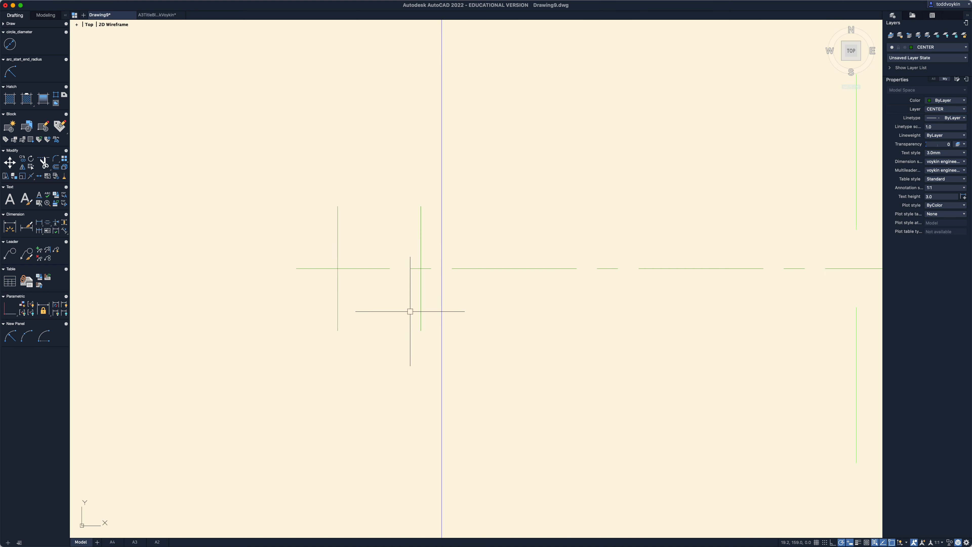
mouse_move(422, 302)
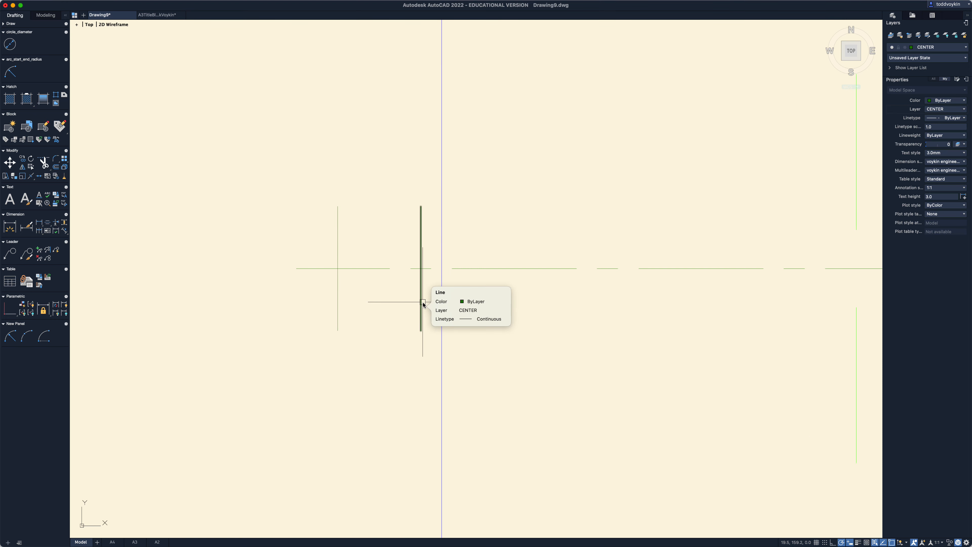
type("m")
key("Return")
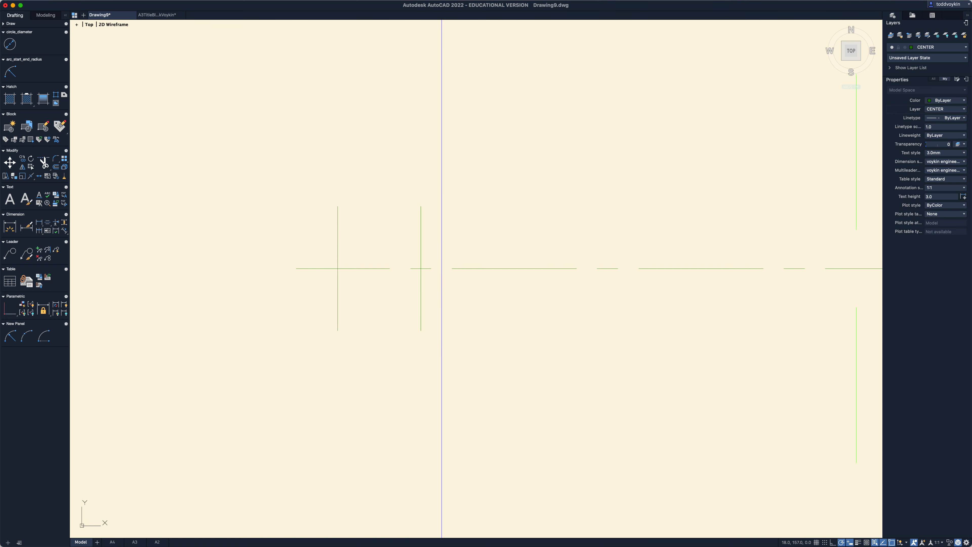
left_click(420, 321)
key("Return")
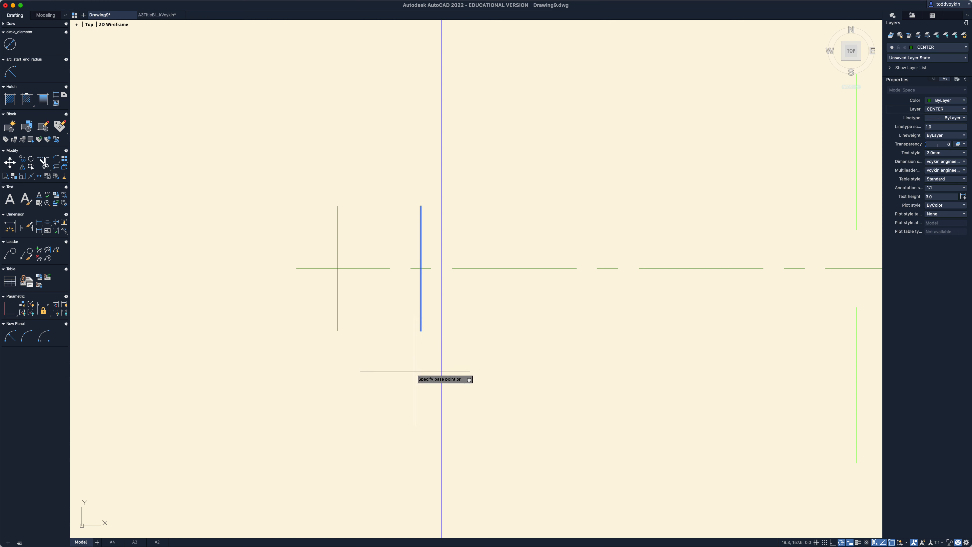
Move the inner short vertical symmetry mark at the left end of the horizontal centre line 0.5 to the left.
left_click(423, 372)
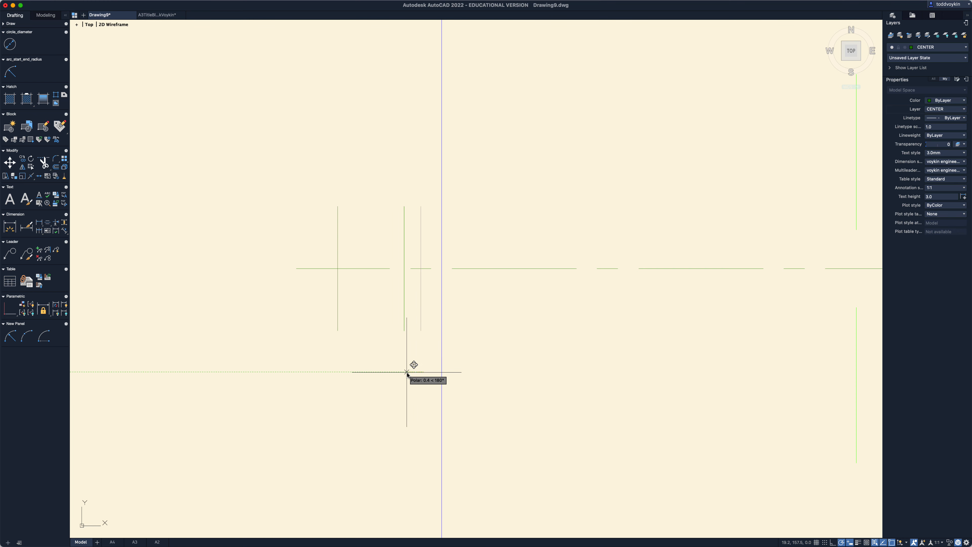
type("0.5")
key("Return")
scroll(407, 372, "down", 6)
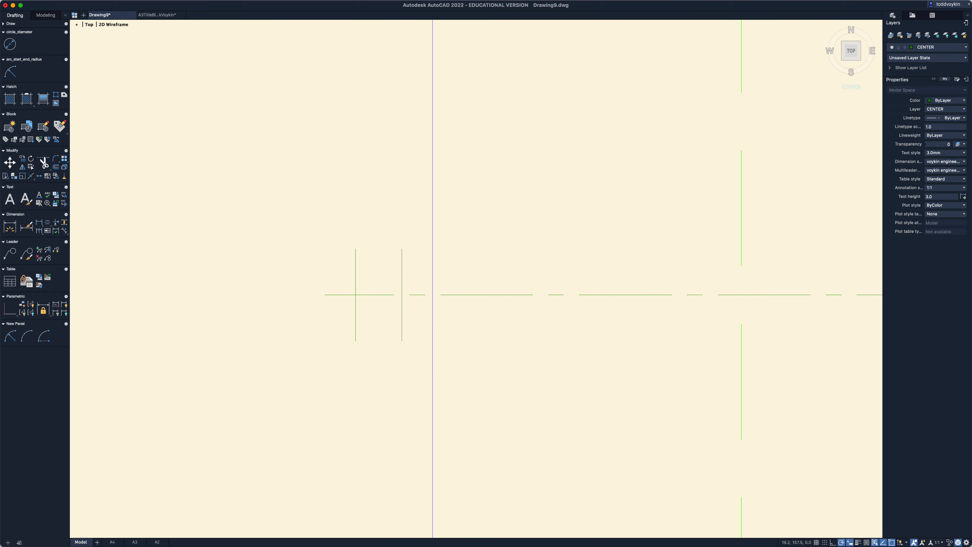
scroll(405, 383, "down", 5)
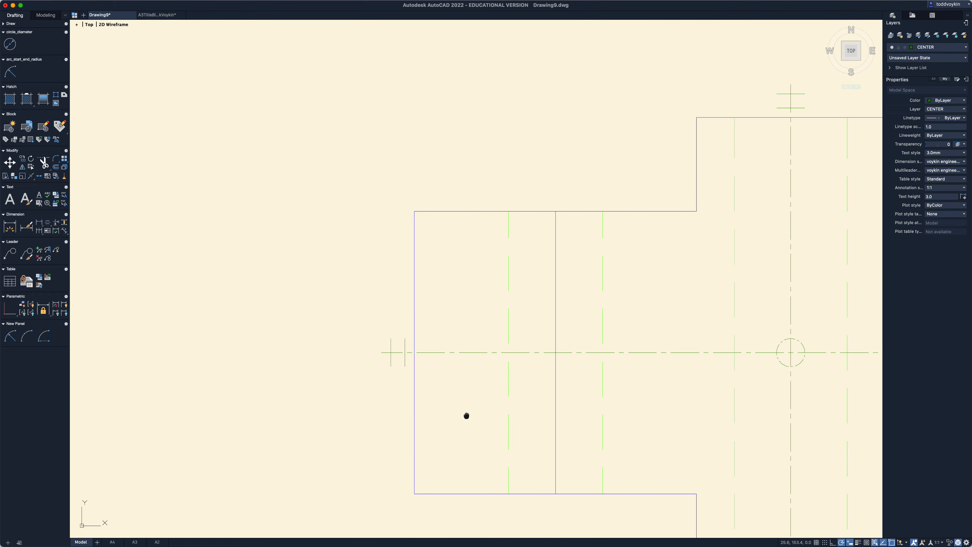
middle_click_drag(327, 412, 278, 362)
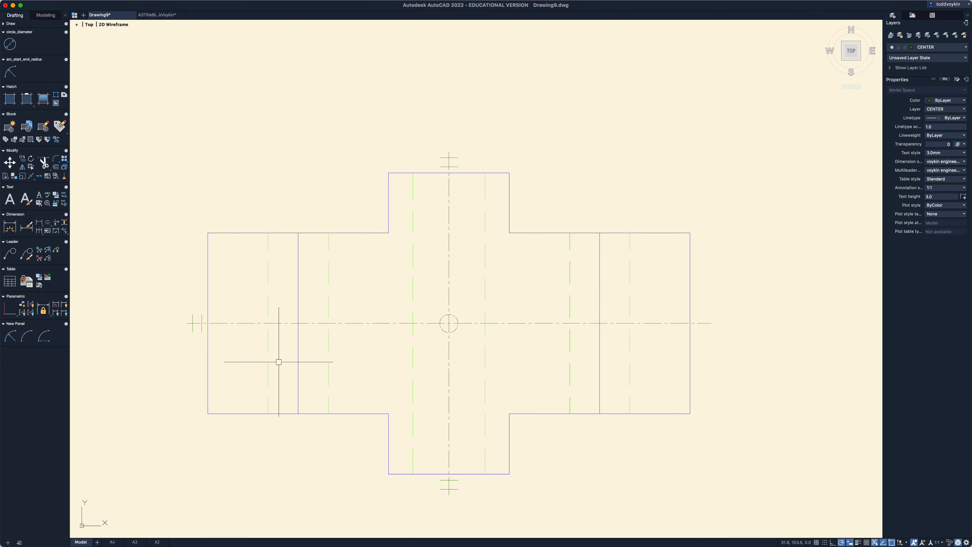
Mirror the two short symmetry marks at the left end about the part's vertical centre line, keeping the originals.
type("mi")
key("Return")
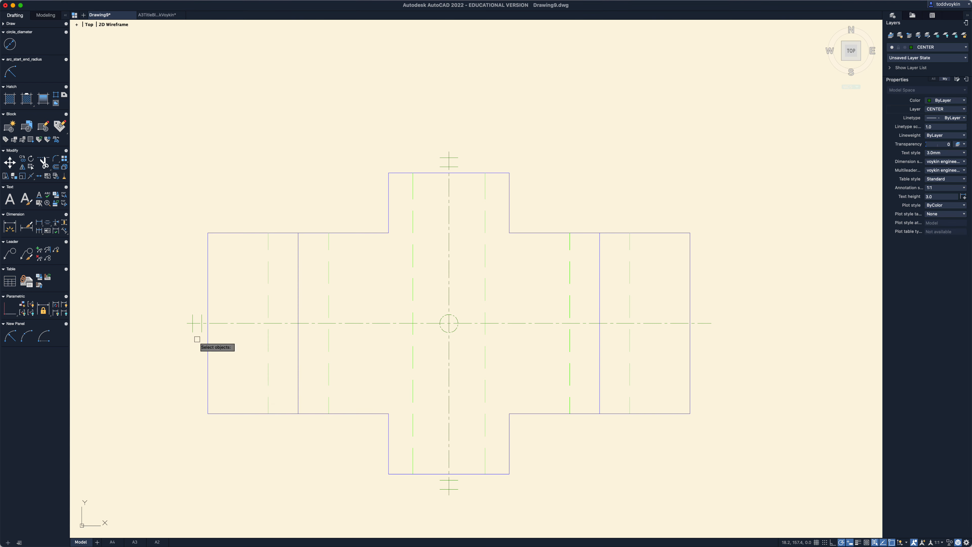
left_click(203, 339)
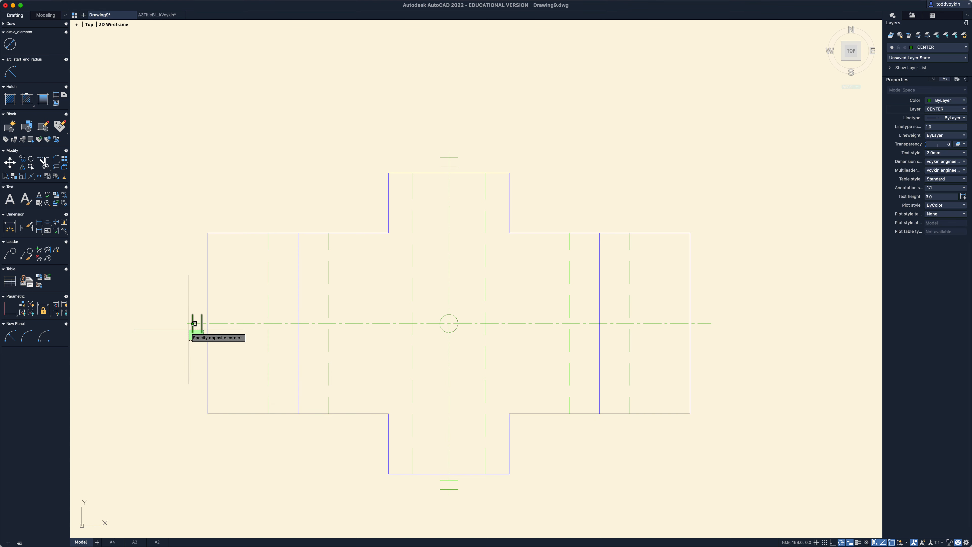
left_click(194, 324)
key("Return")
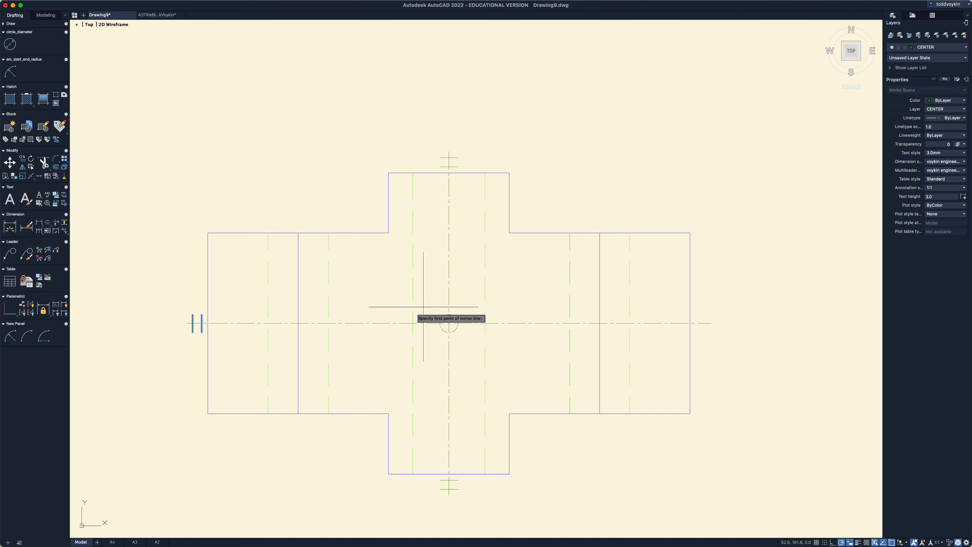
left_click(449, 323)
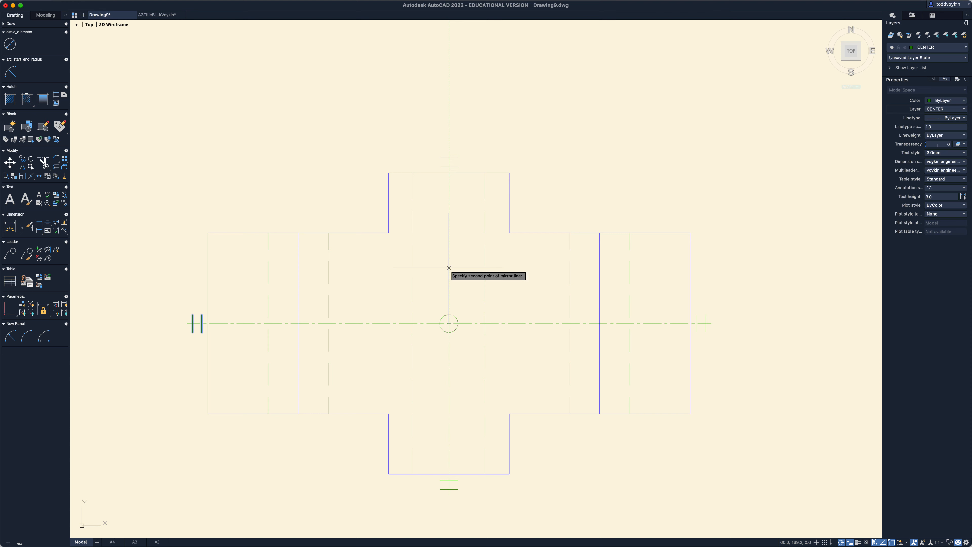
left_click(448, 268)
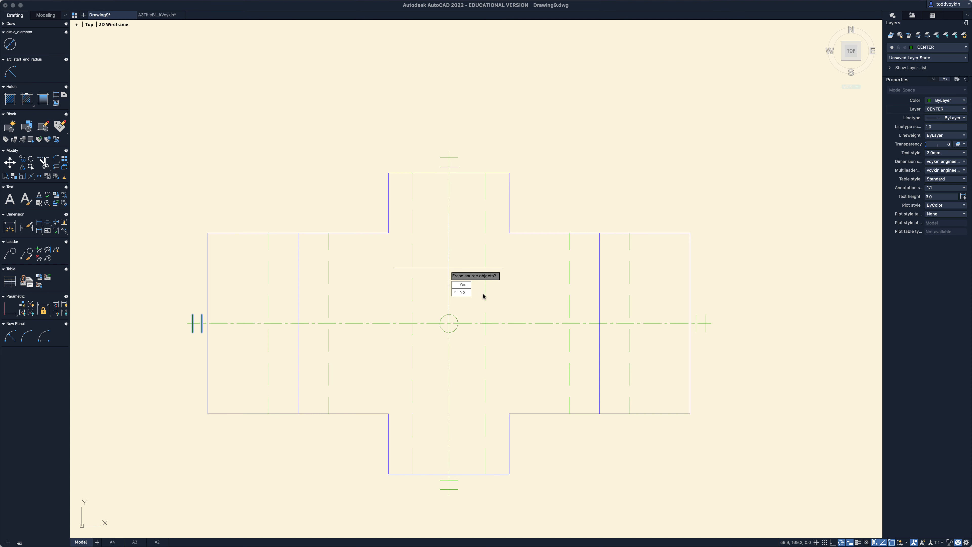
left_click(465, 294)
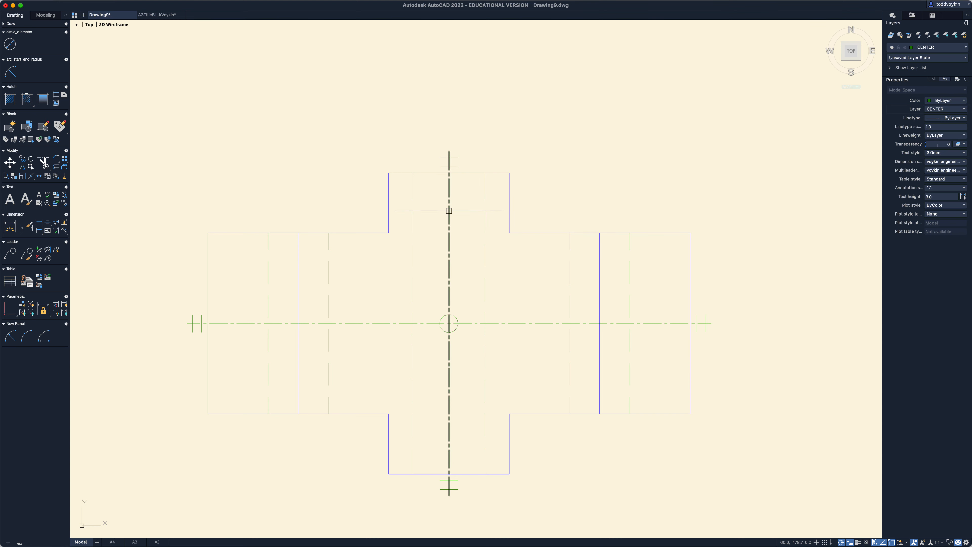
Switch from model space to the A3 layout.
mouse_move(450, 211)
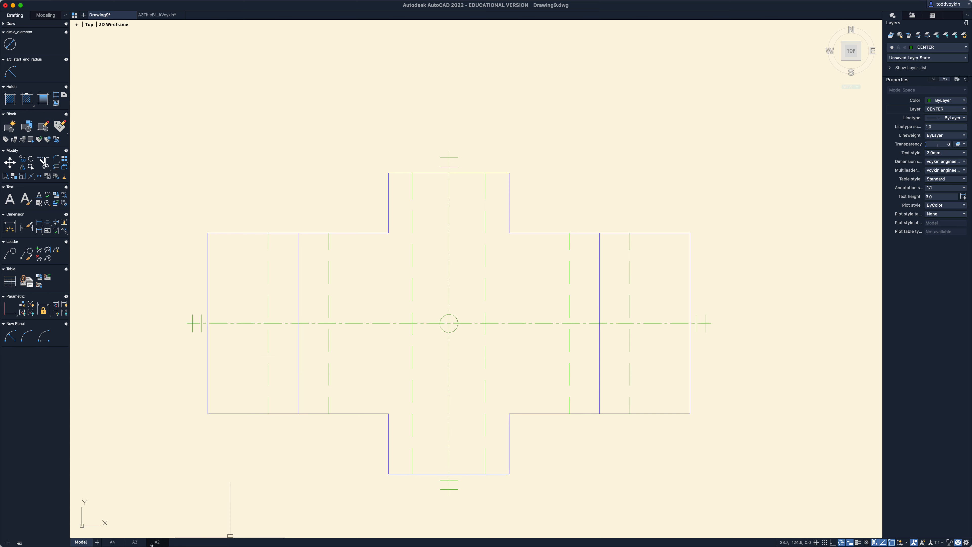
left_click(135, 542)
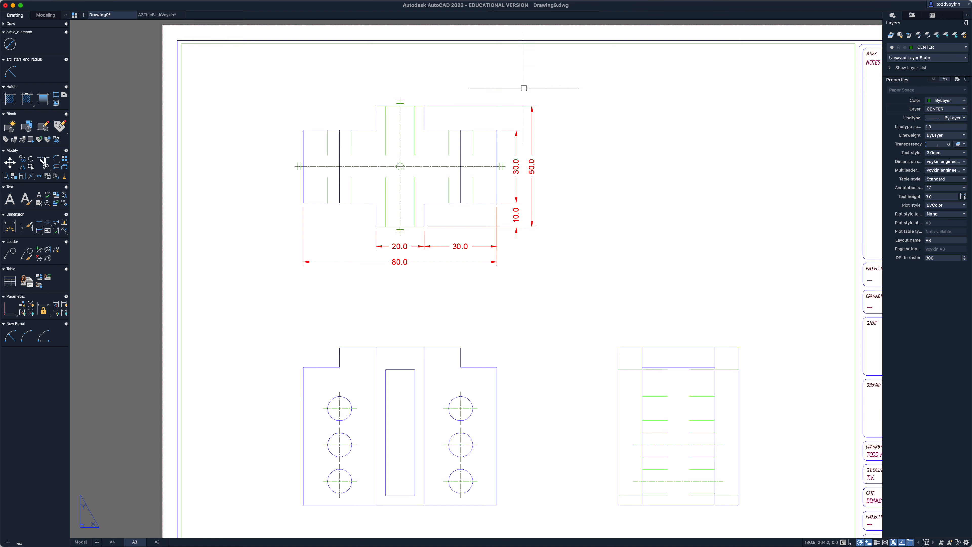
left_click(493, 238)
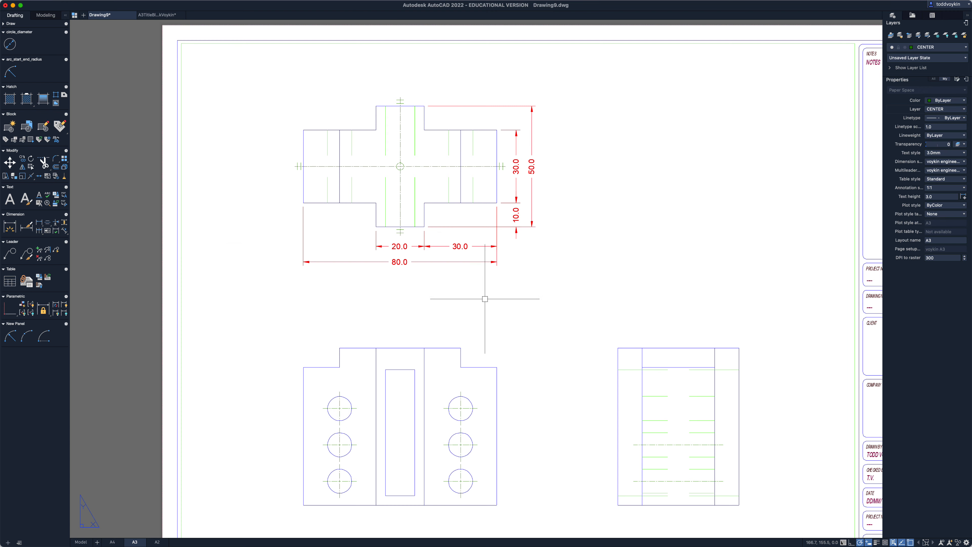
Try to append TYP to the horizontal 30.0 dimension below the top view.
scroll(415, 234, "up", 4)
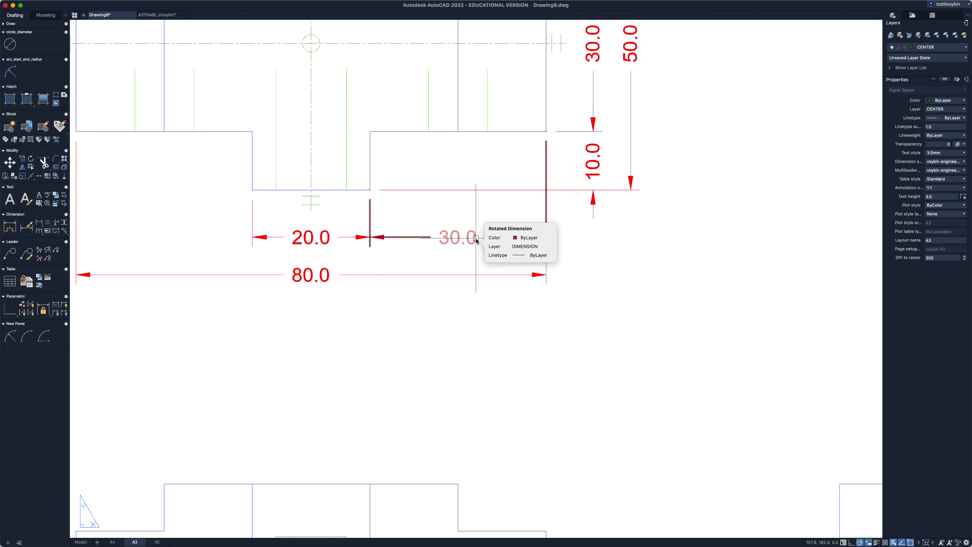
double_click(476, 238)
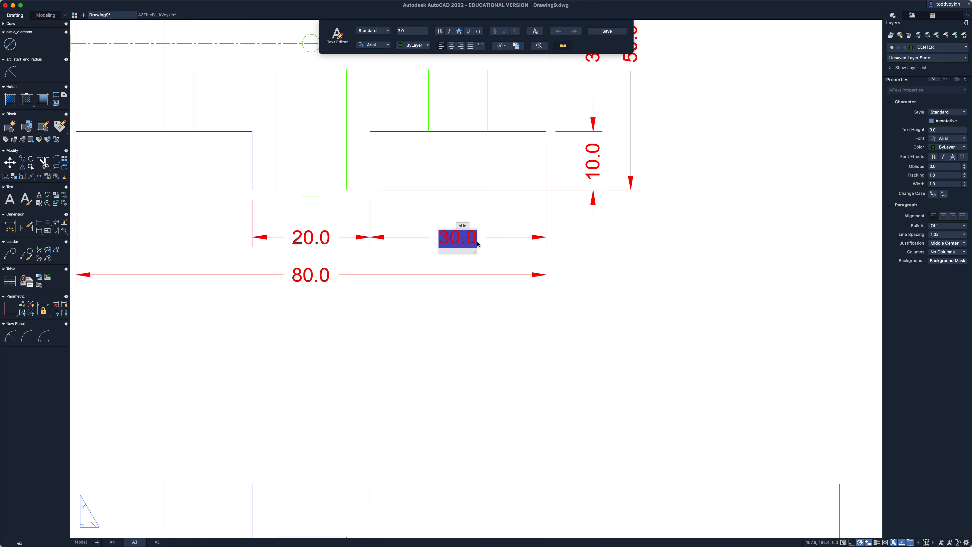
type("TYP")
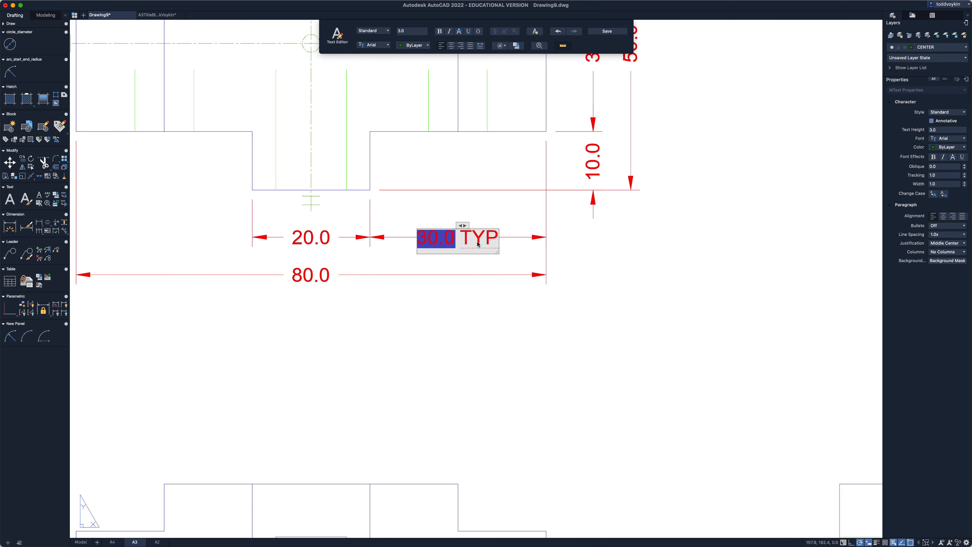
left_click(495, 331)
scroll(496, 333, "down", 5)
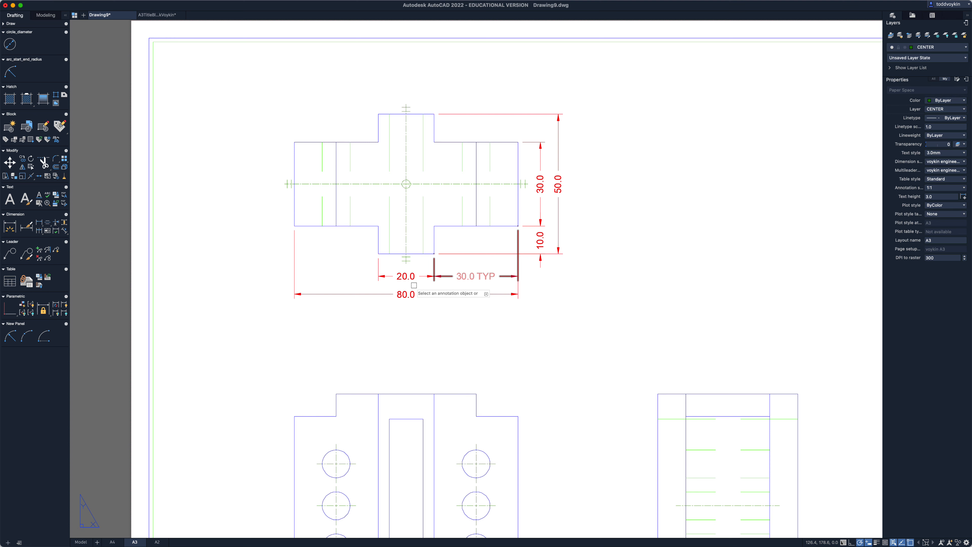
key("Escape")
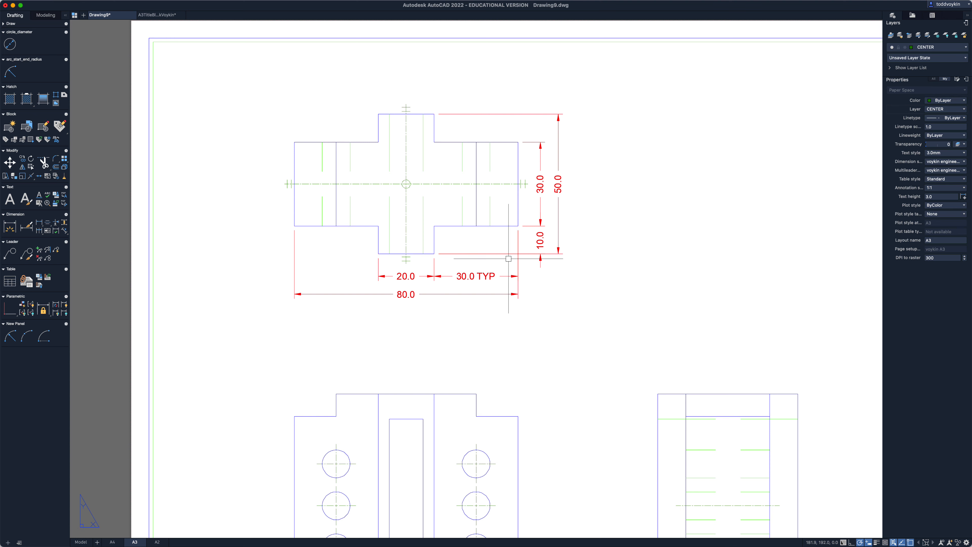
Try to append TYP to the vertical 10.0 dimension and place its text below the dimension's lower arrow.
double_click(540, 241)
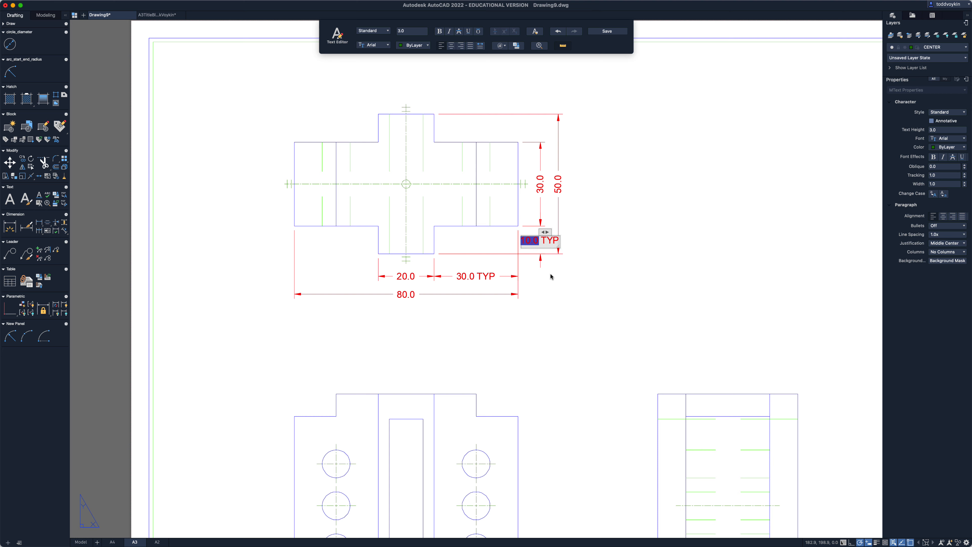
left_click(562, 293)
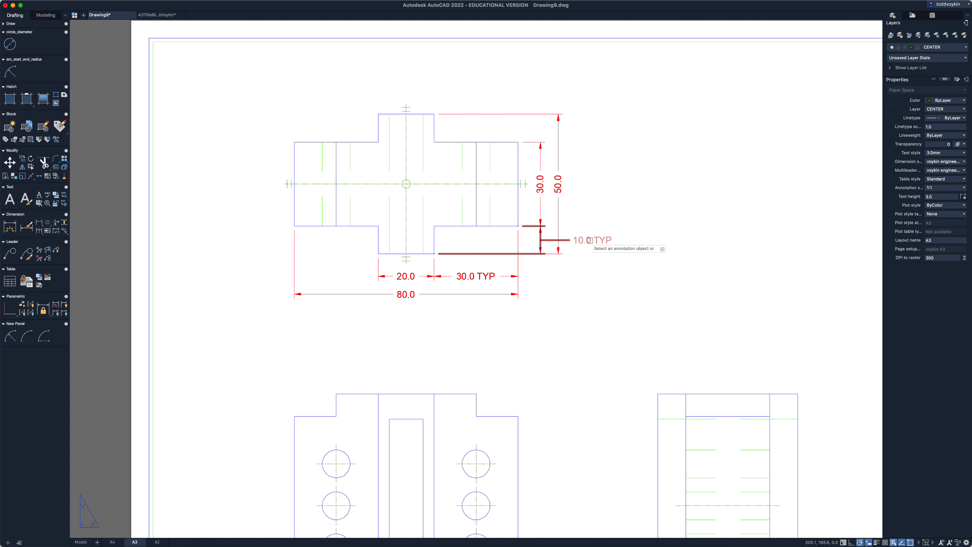
key("Escape")
left_click(590, 242)
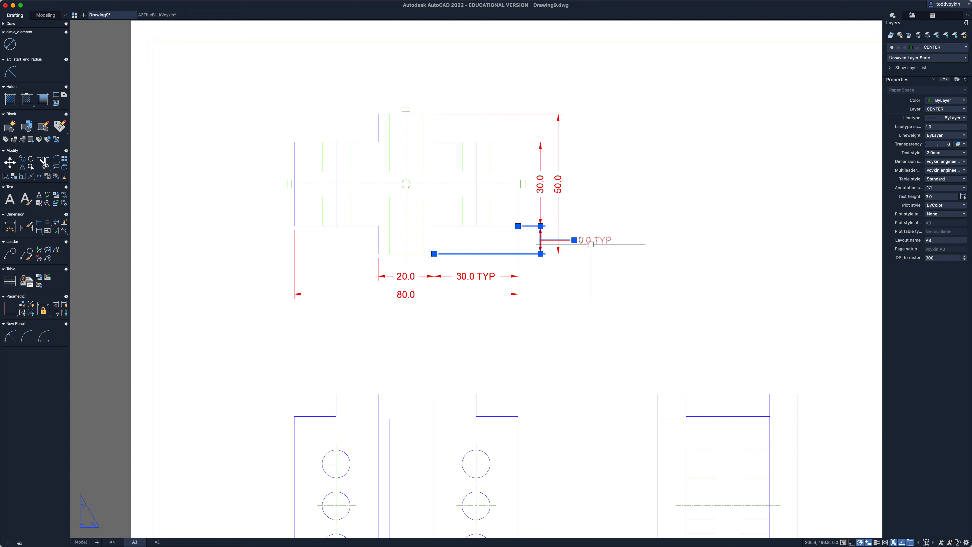
left_click(574, 240)
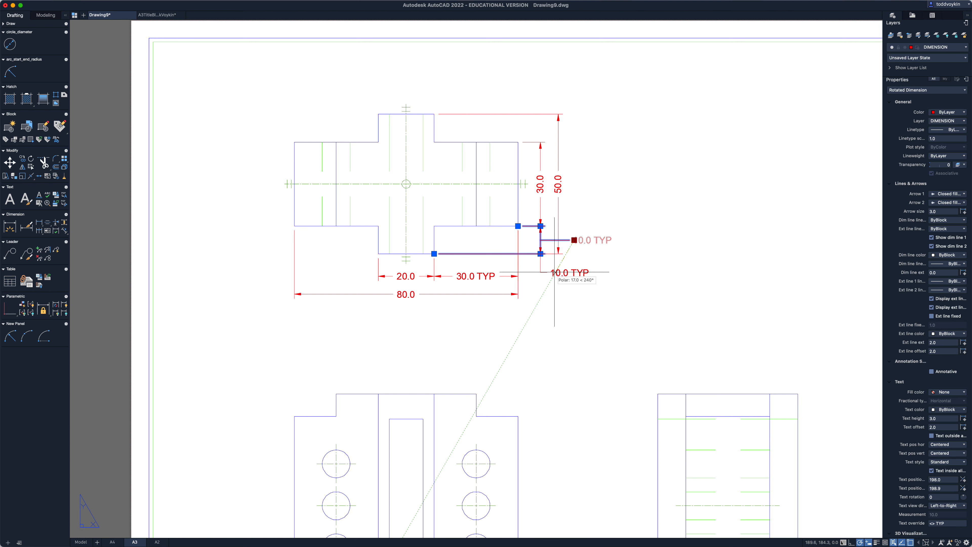
left_click(556, 273)
key("Escape")
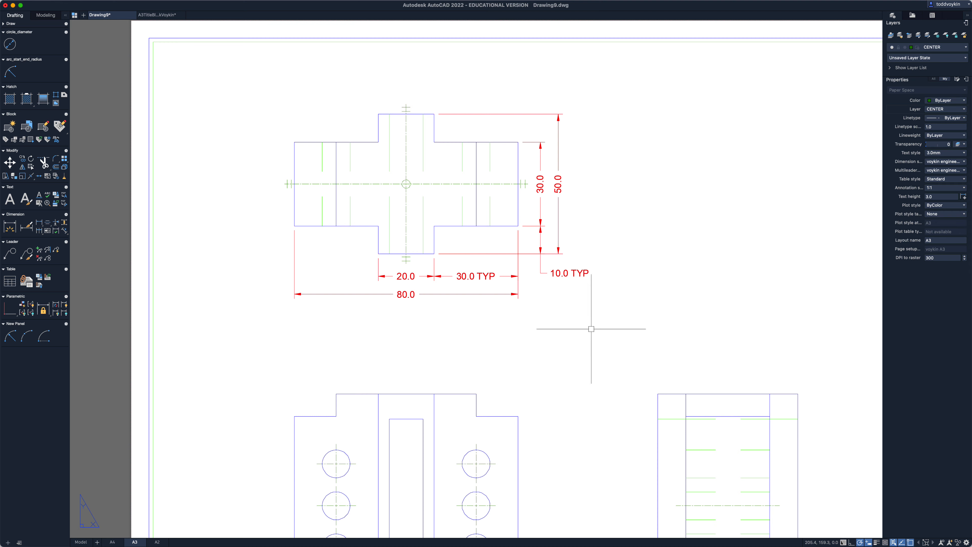
Try to line up the 10.0 TYP dimension text with the row of the 20.0 and 30.0 TYP dimensions.
scroll(534, 265, "up", 3)
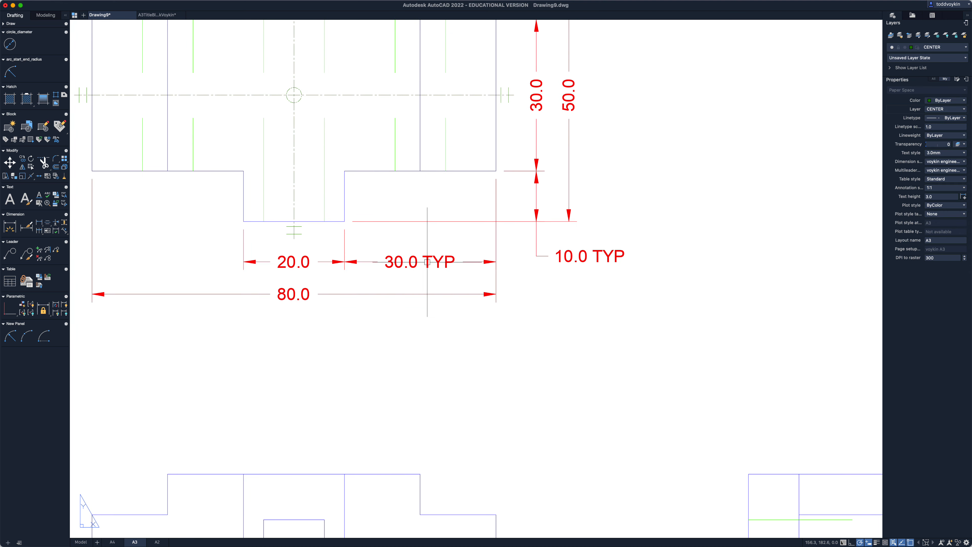
left_click(567, 255)
left_click(564, 256)
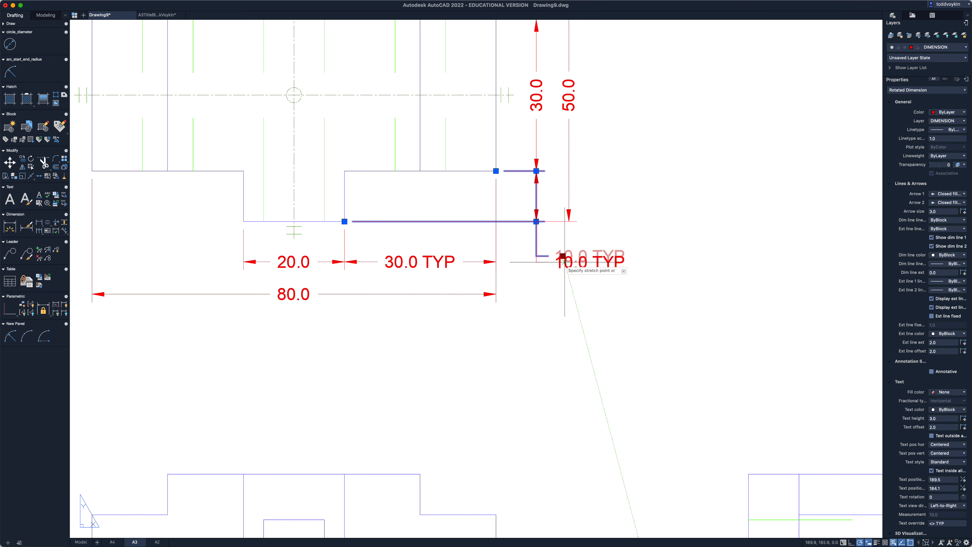
left_click(562, 263)
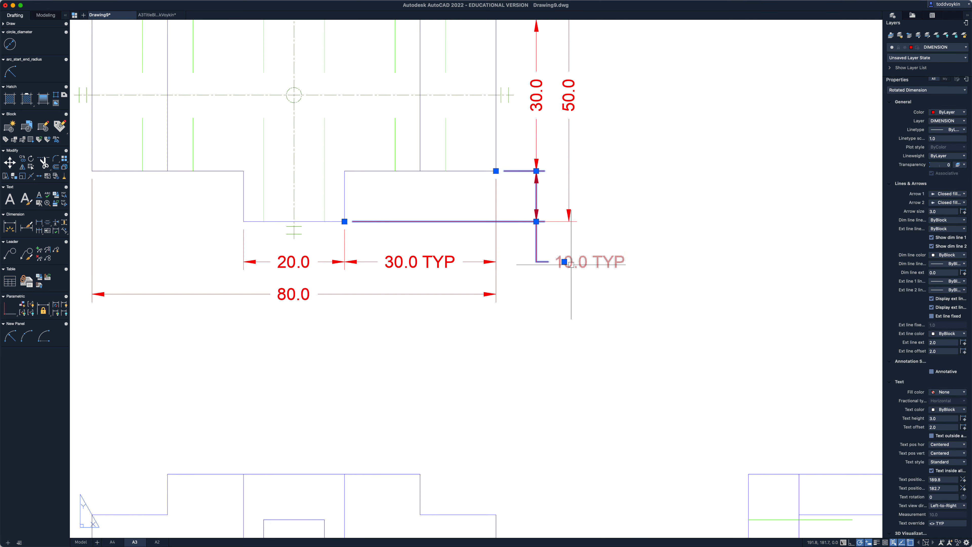
key("Escape")
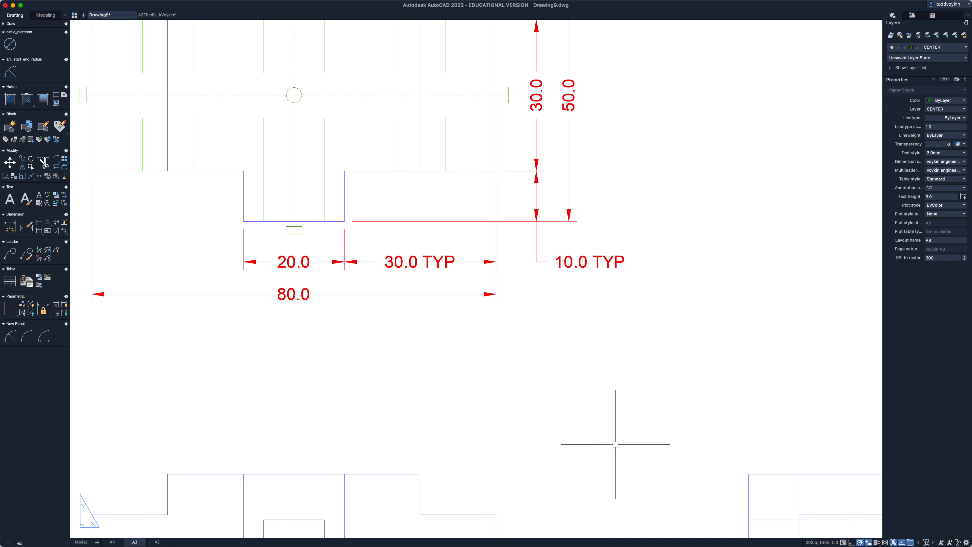
Undo the TYP suffixes and text moves on the 10.0 and 30.0 dimensions of the top view.
scroll(616, 445, "down", 3)
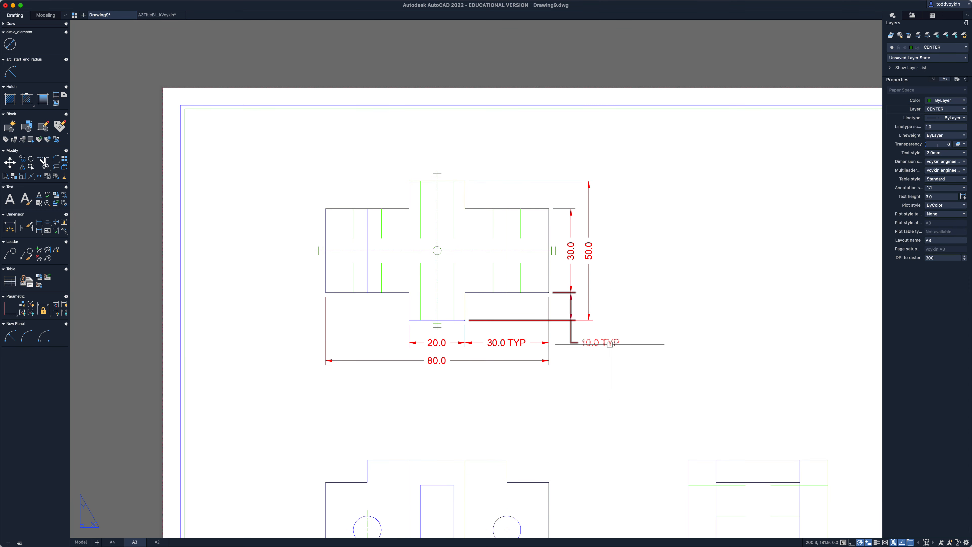
double_click(610, 345)
left_click(626, 370)
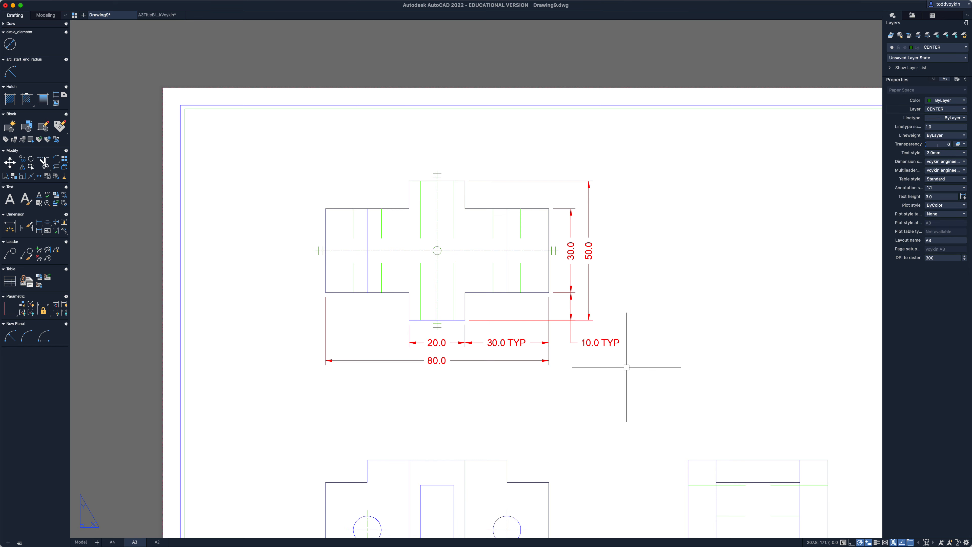
scroll(627, 367, "up", 3)
scroll(626, 367, "down", 3)
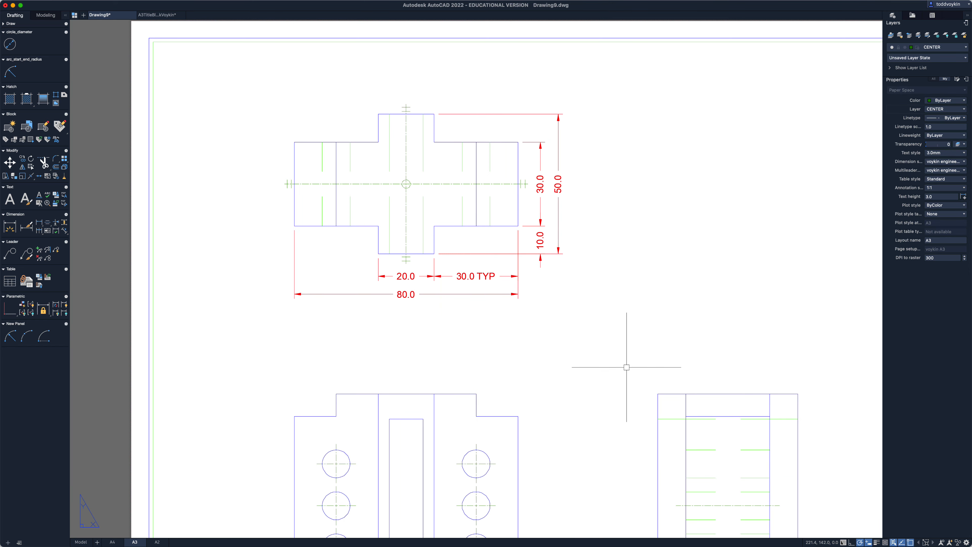
scroll(627, 367, "down", 1)
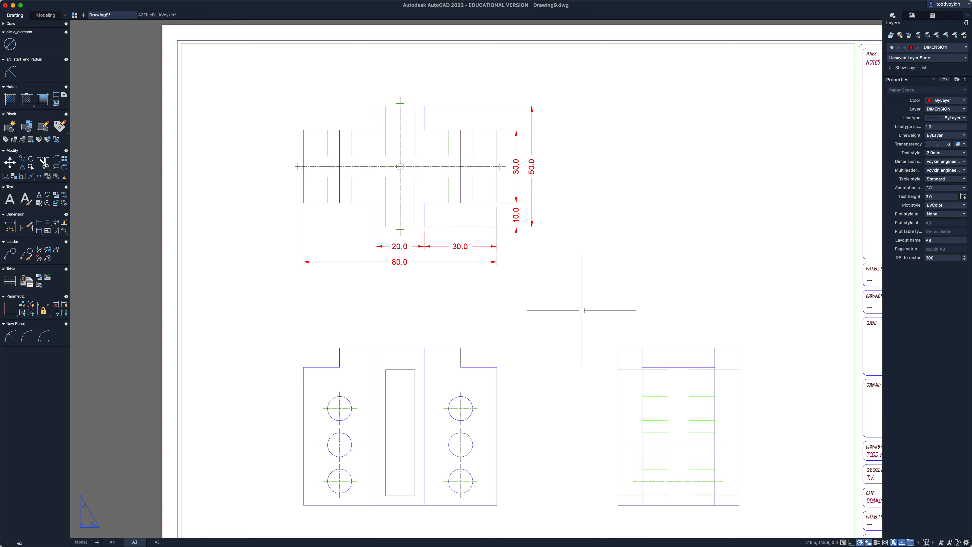
Add a horizontal linear dimension across the raised top section of the front view, placed above the view.
middle_click_drag(565, 346, 560, 287)
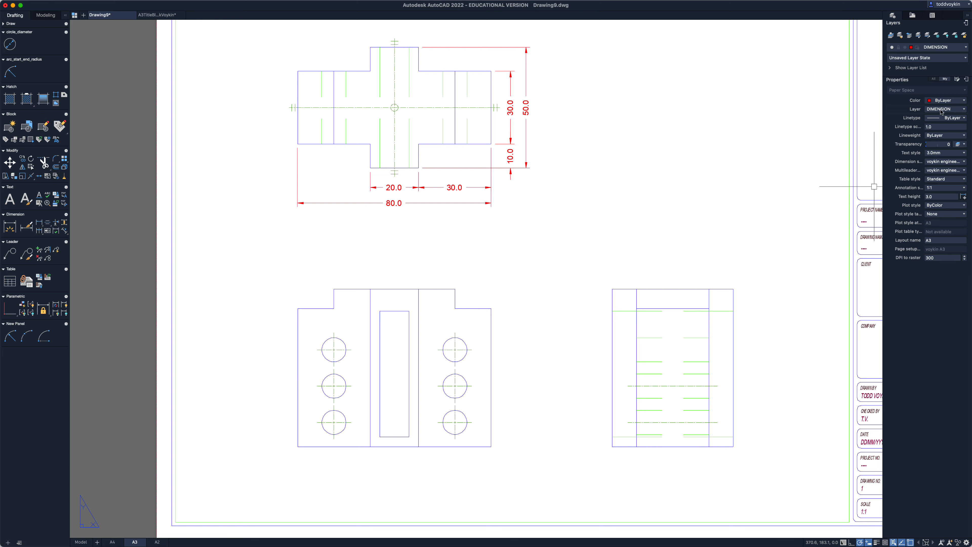
left_click(39, 223)
left_click(62, 233)
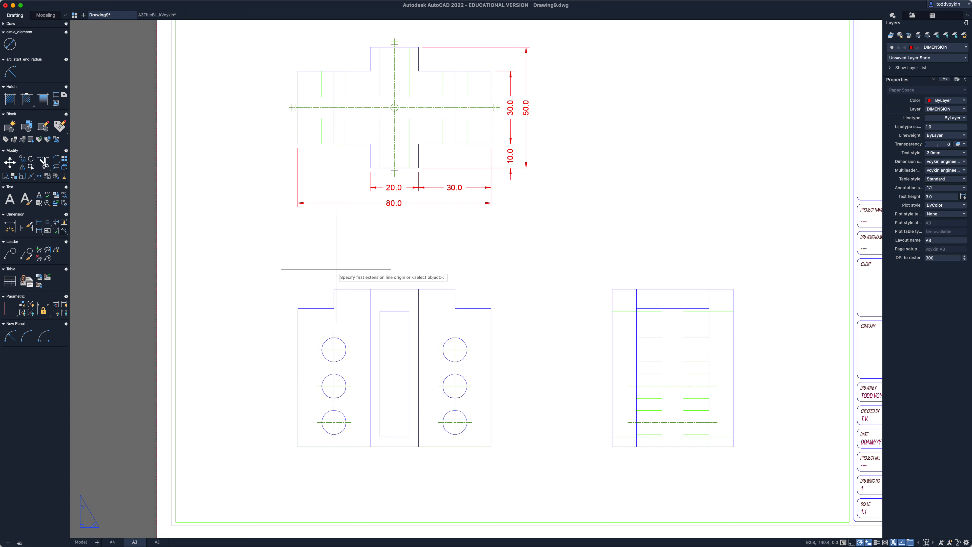
left_click(334, 289)
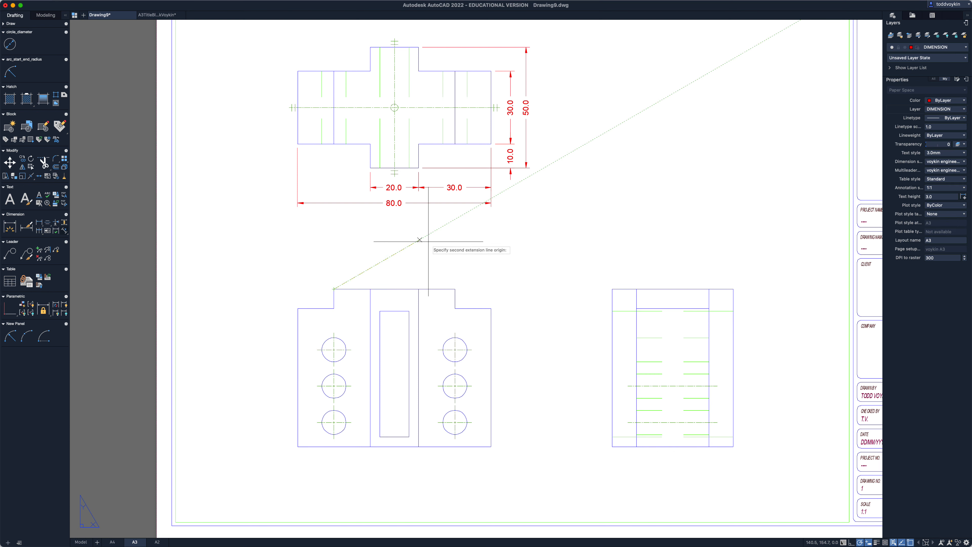
left_click(455, 289)
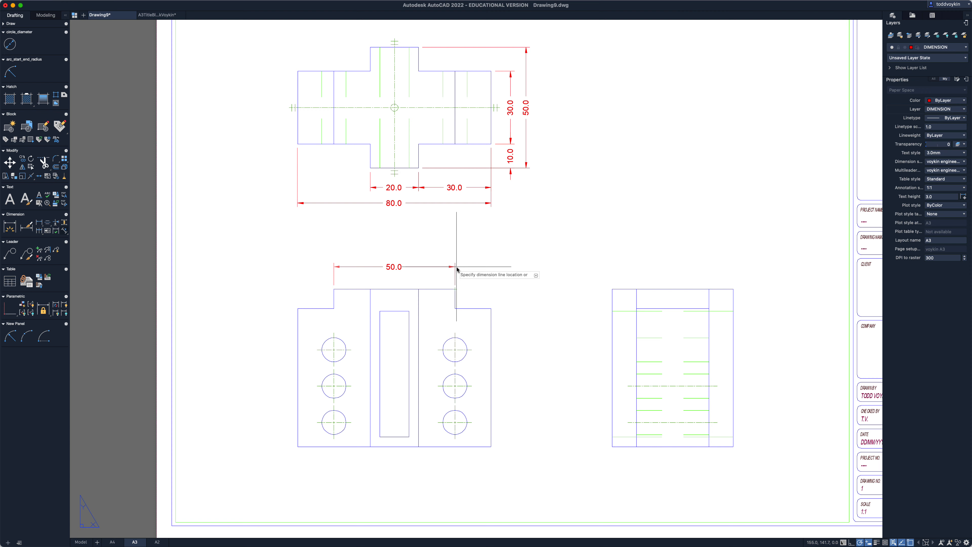
key("Return")
Dimension the horizontal width of the front view's upper-right step, in line with the 50.0 dimension.
key("Return")
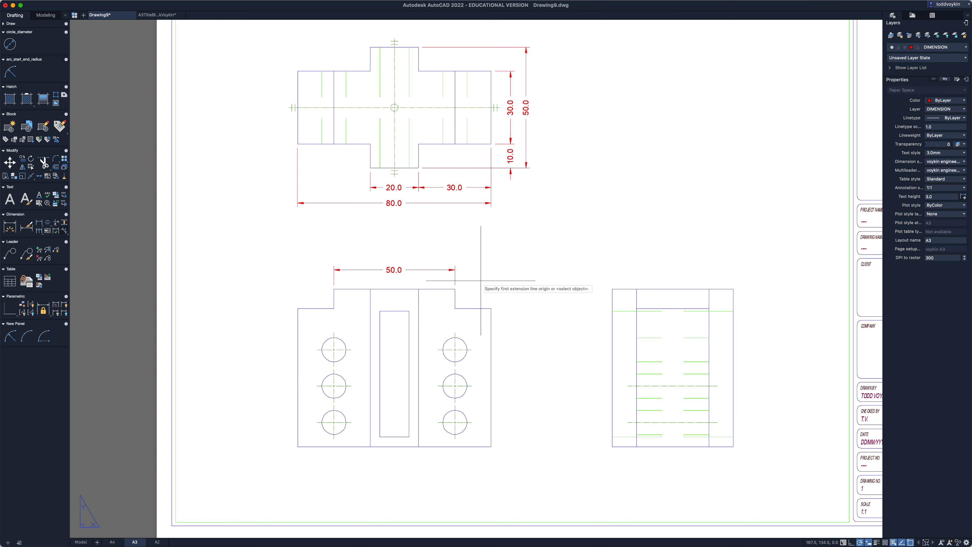
left_click(491, 308)
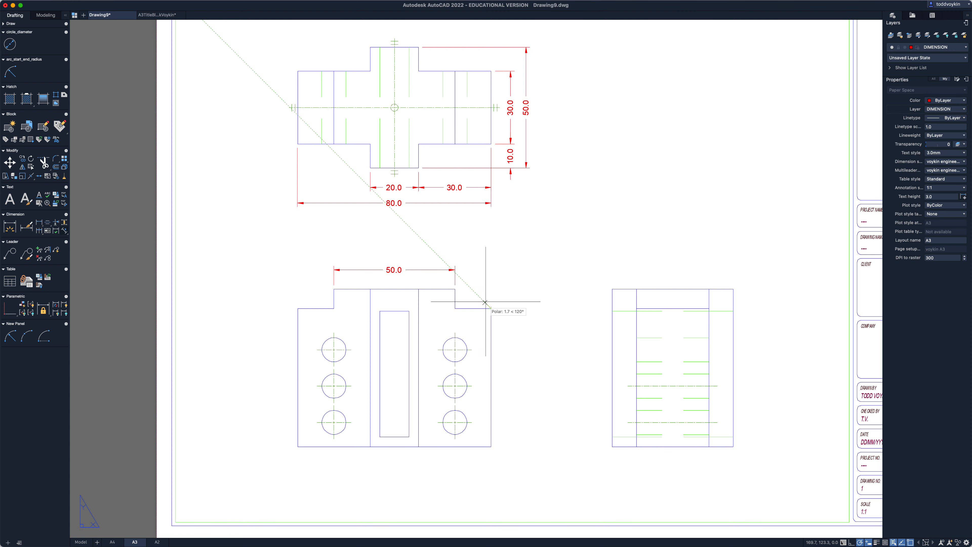
left_click(455, 289)
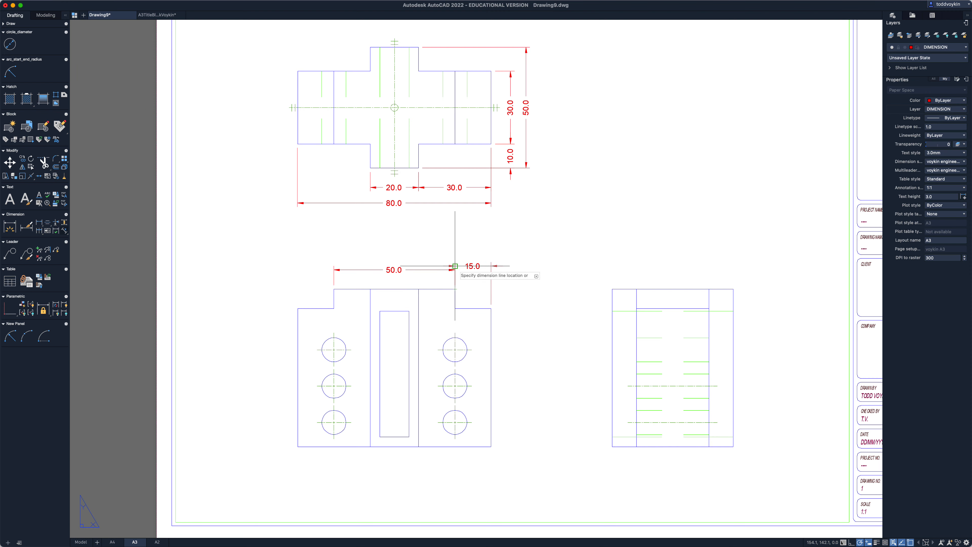
left_click(455, 269)
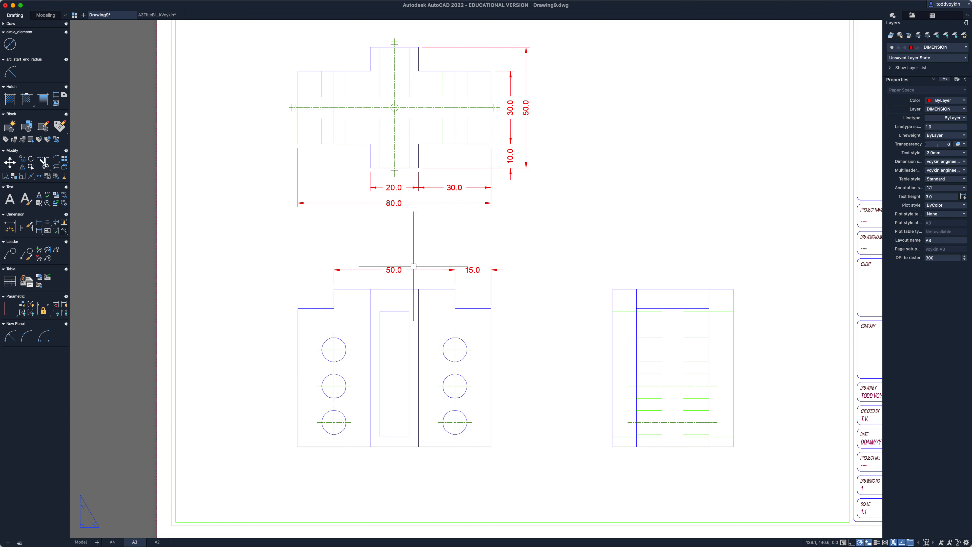
key("Return")
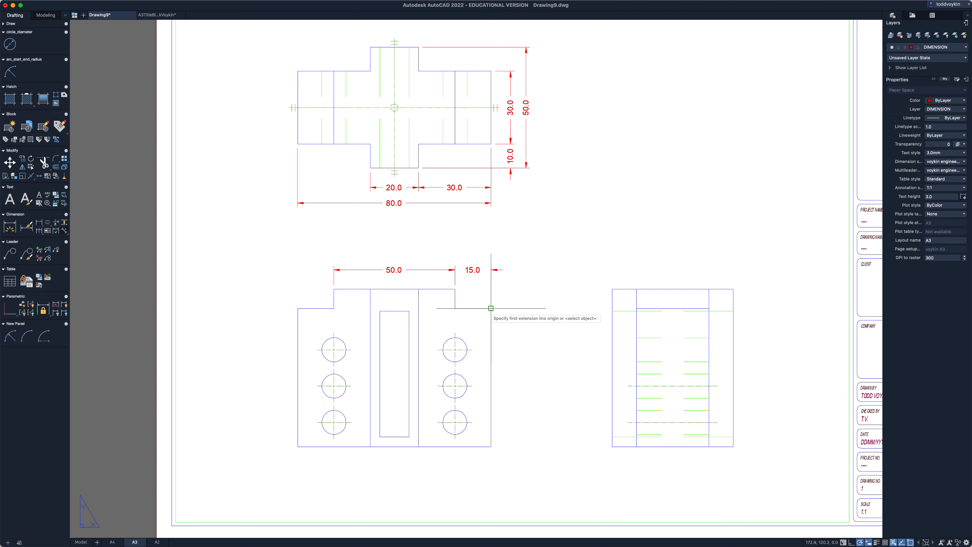
left_click(491, 309)
left_click(297, 308)
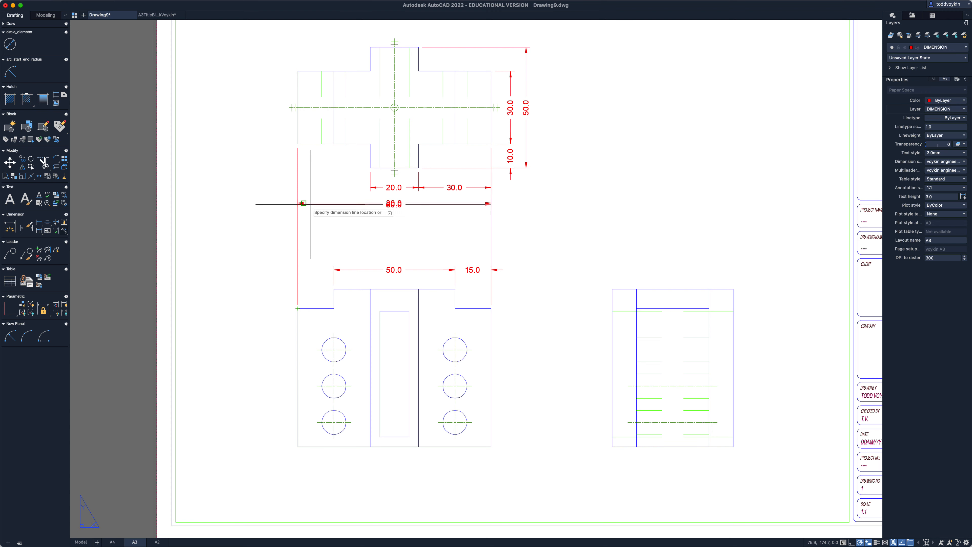
key("Escape")
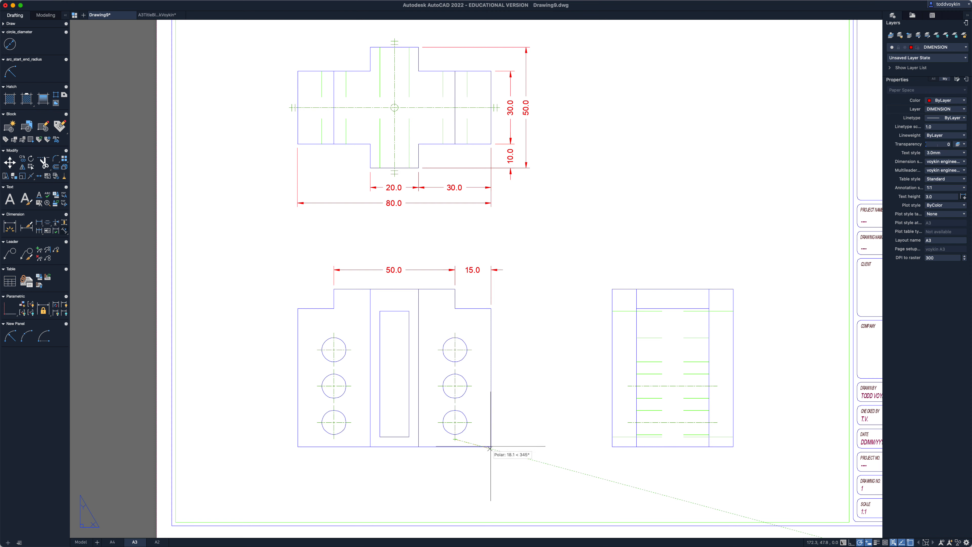
Dimension the horizontal distance from the right-hand holes' centre line to the front view's right edge, placed 10 below the view.
left_click(491, 446)
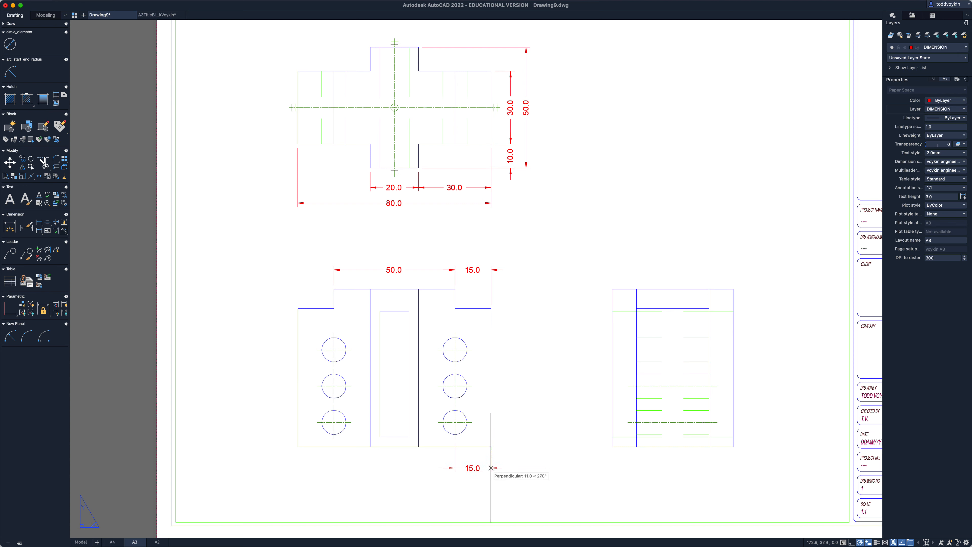
type("10")
key("Return")
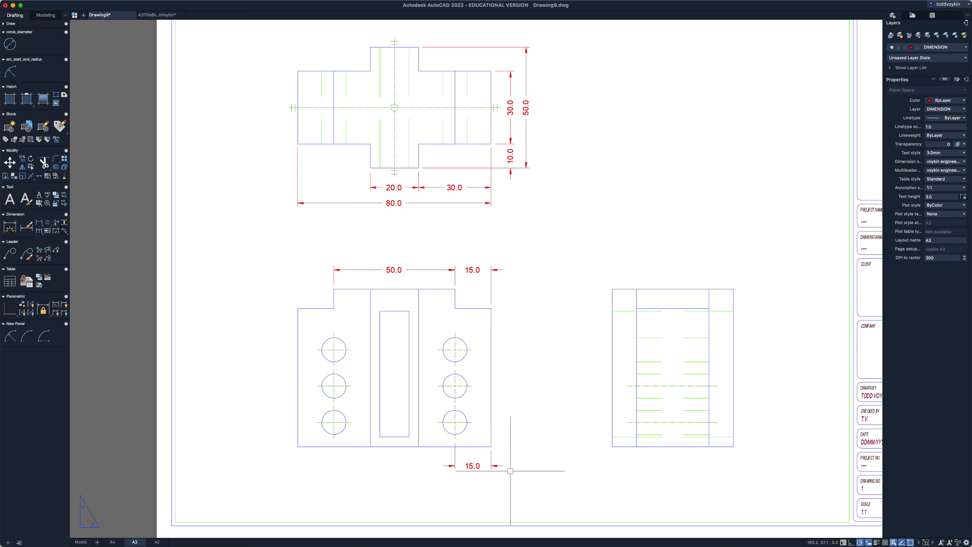
Dimension the vertical distance from the lowest right-hand hole's centre line to the front view's bottom edge, placed 10 outside the view.
key("Return")
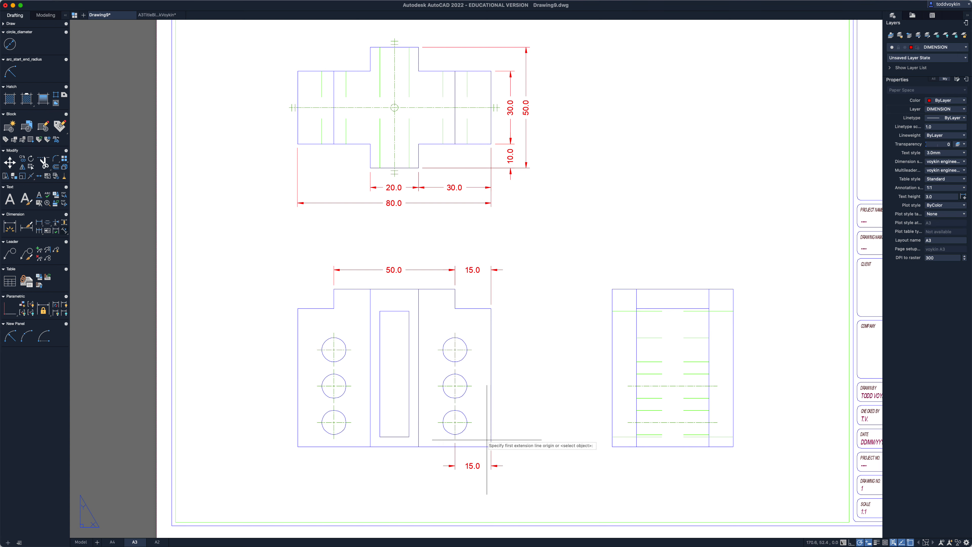
left_click(472, 422)
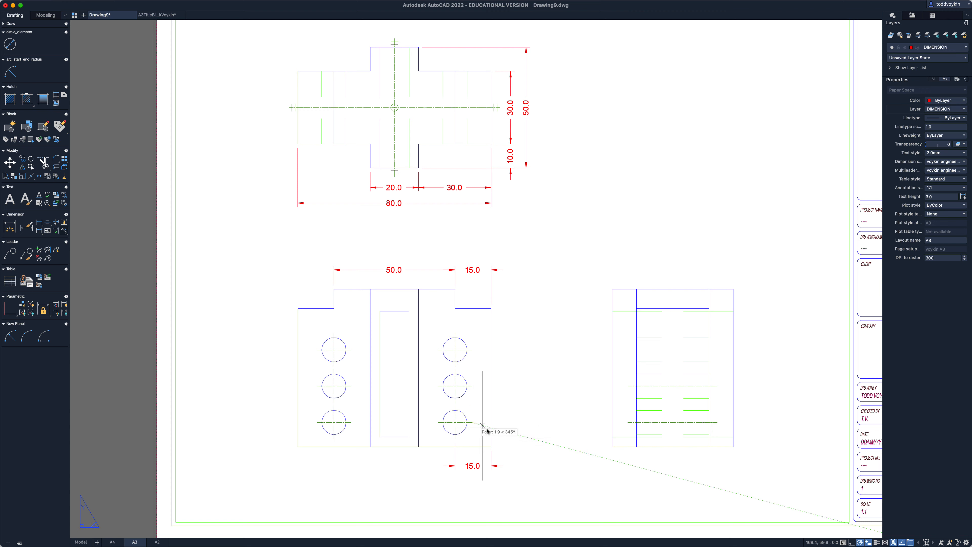
left_click(491, 446)
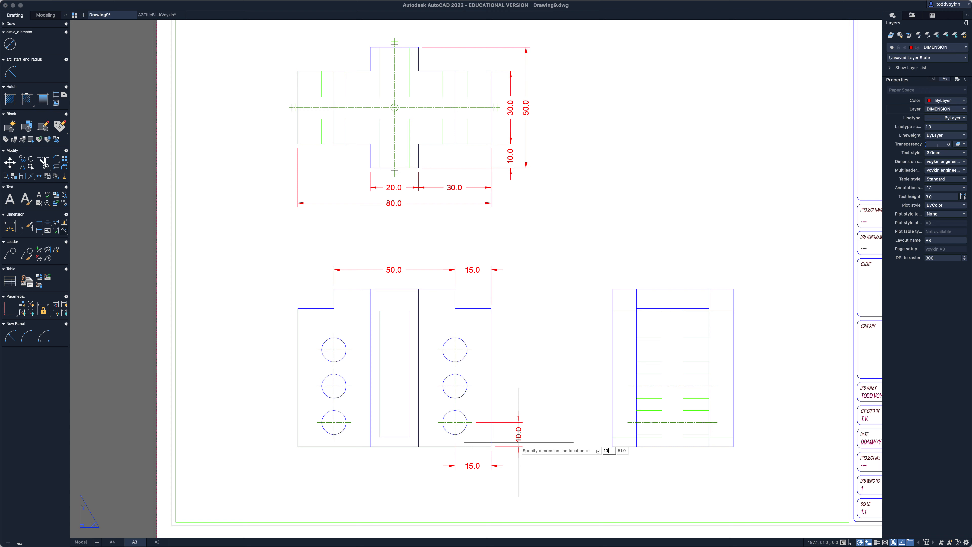
type("10")
key("Return")
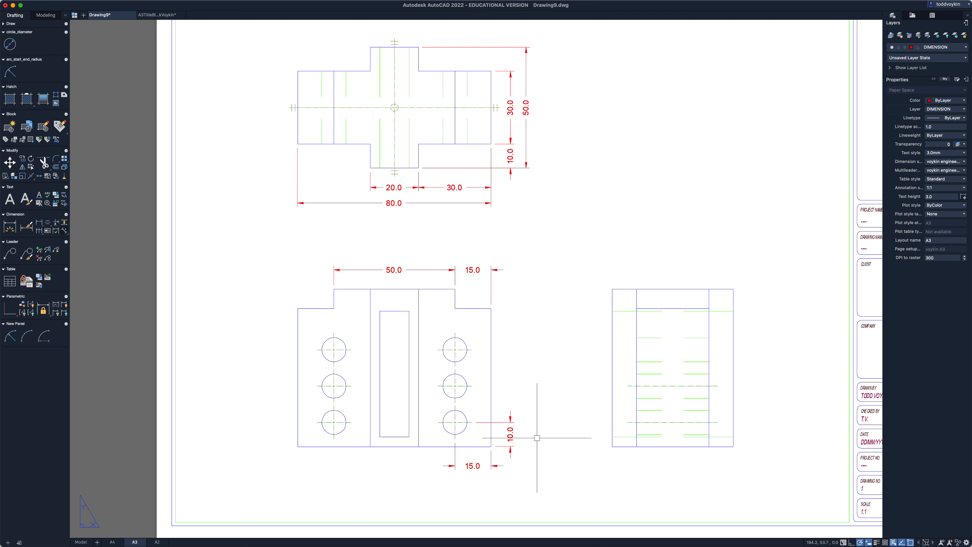
key("Return")
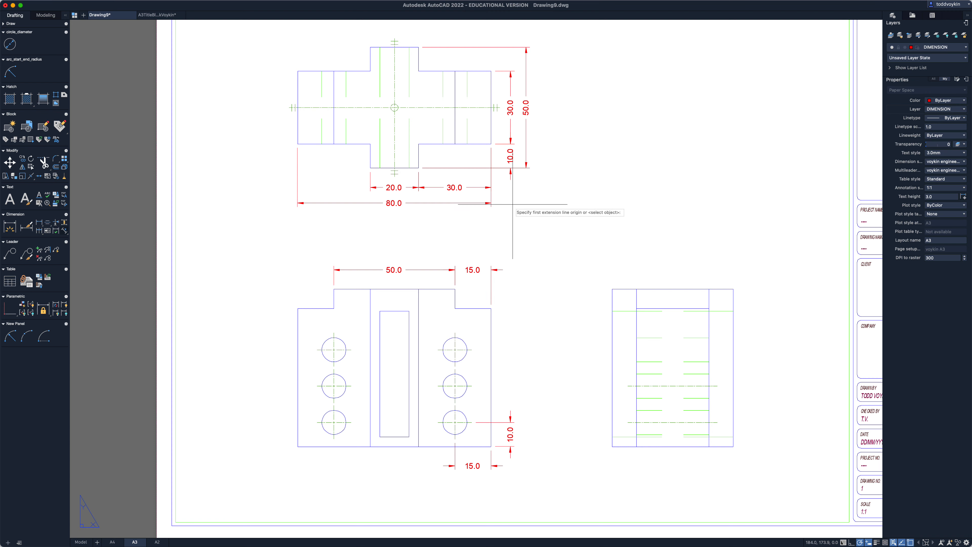
left_click(510, 180)
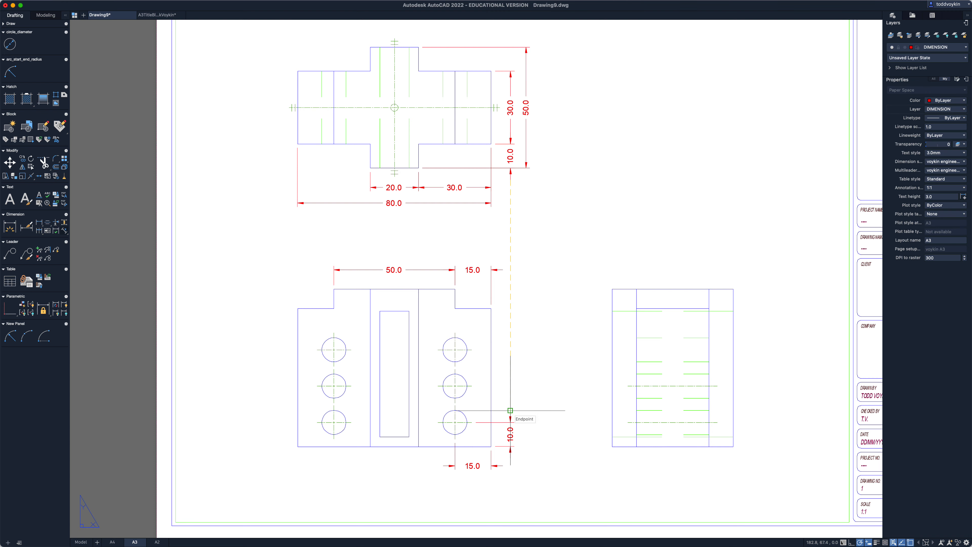
left_click(511, 410)
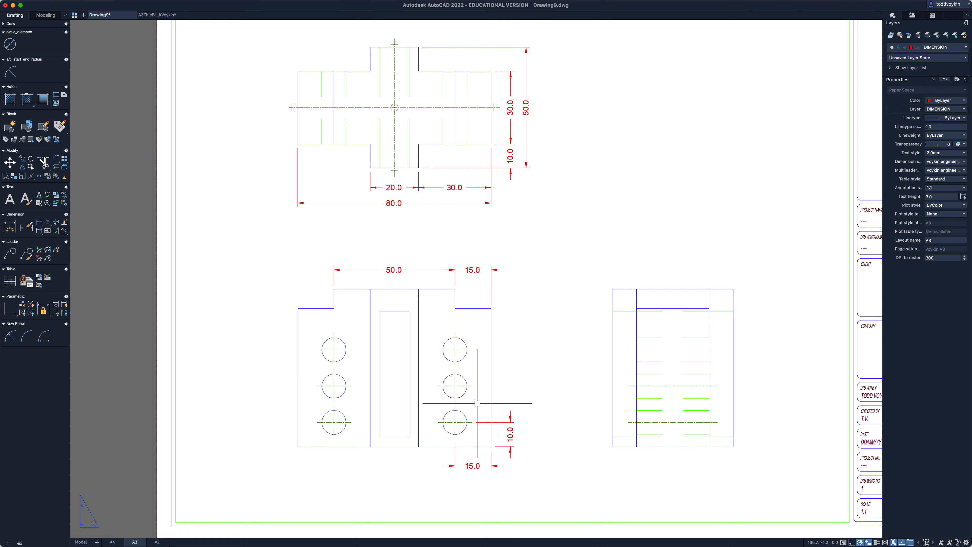
Dimension the vertical spacing between the lowest and middle right-hand holes, in line with the vertical 10.0 dimension.
key("space")
left_click(472, 423)
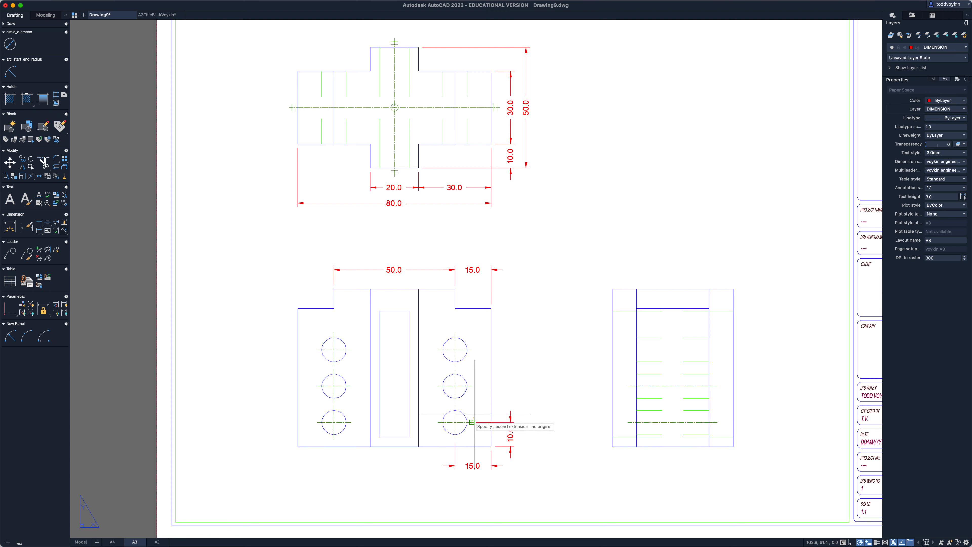
left_click(472, 386)
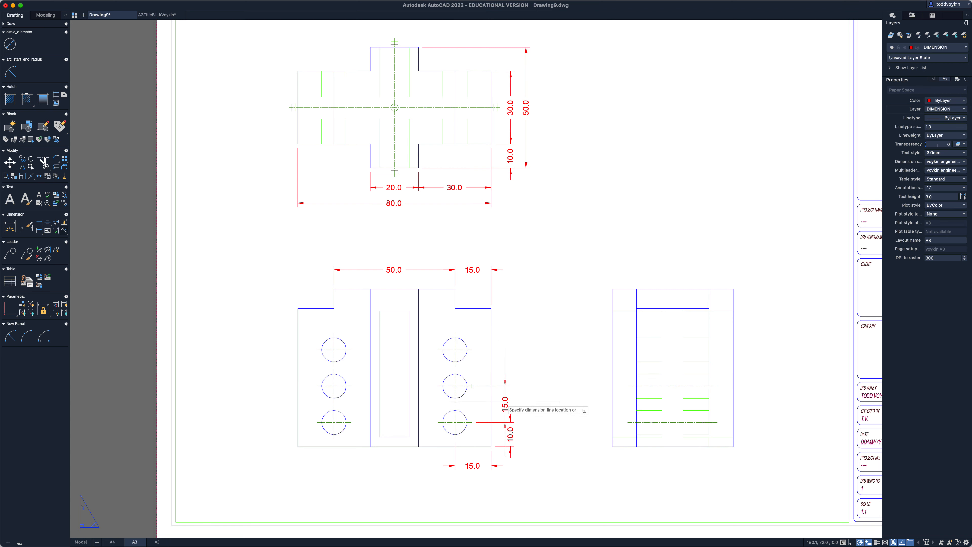
left_click(510, 422)
Dimension the vertical spacing between the middle and top right-hand holes, in line with the other vertical hole dimensions.
scroll(521, 478, "up", 3)
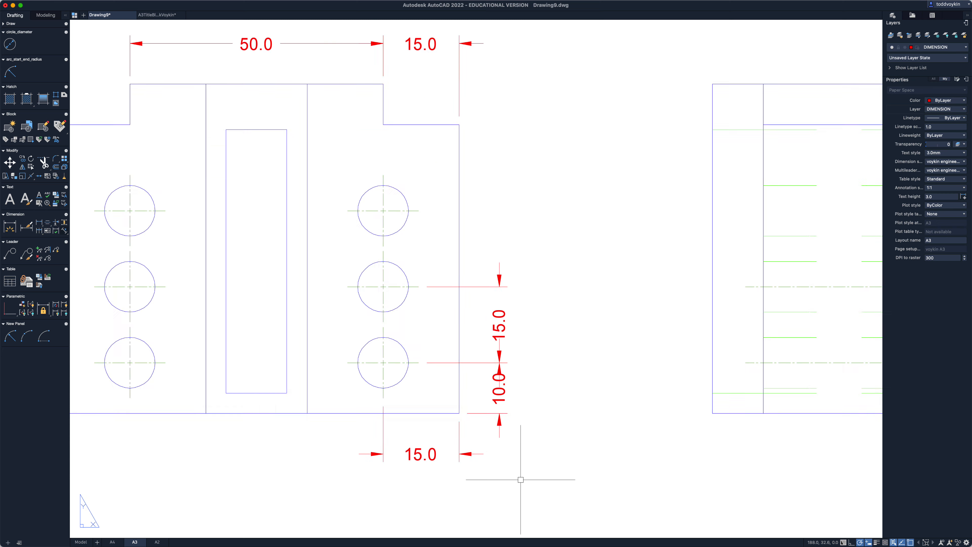
scroll(521, 480, "up", 2)
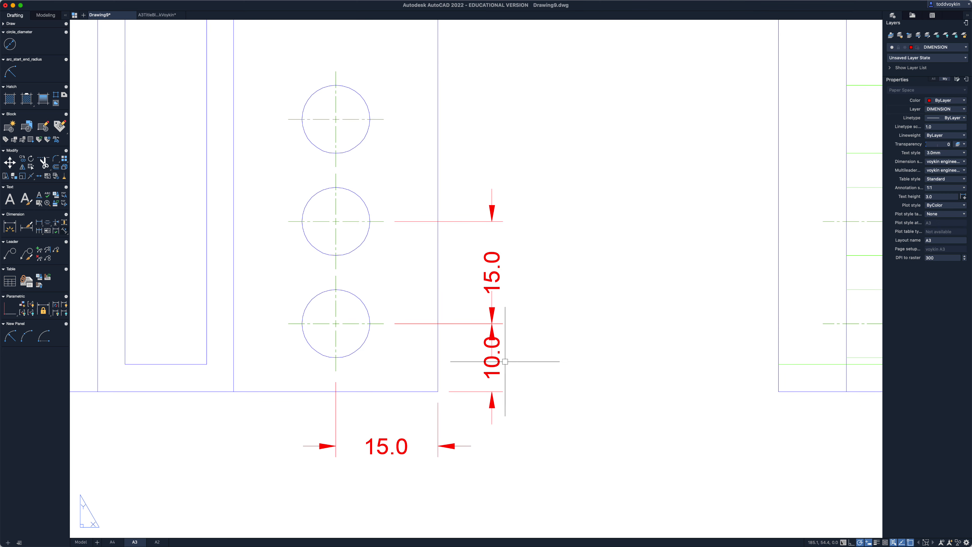
scroll(534, 389, "down", 4)
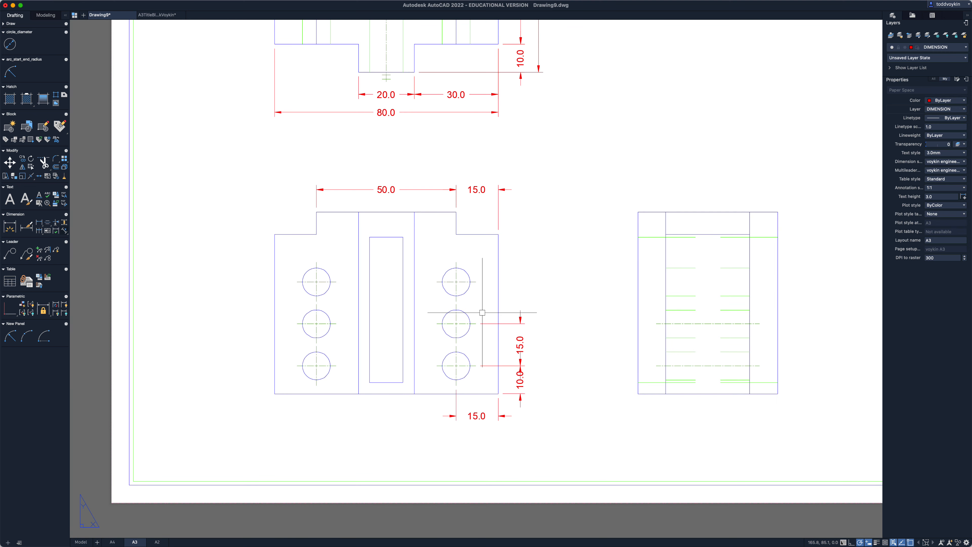
key("space")
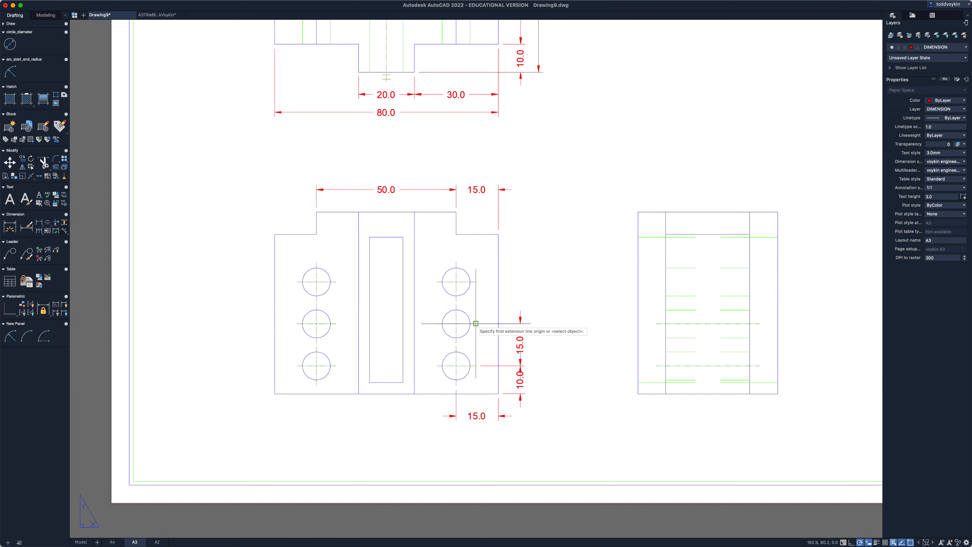
left_click(476, 324)
left_click(476, 282)
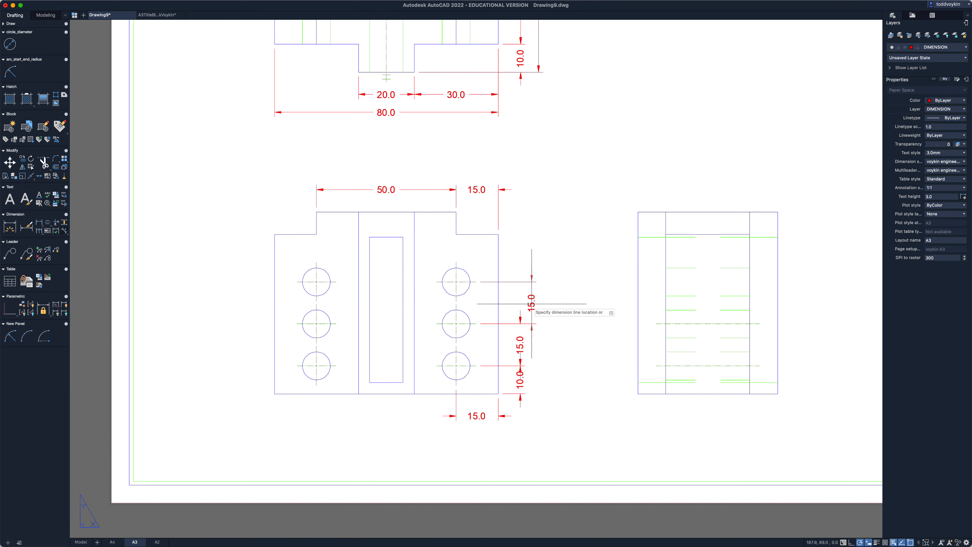
left_click(520, 306)
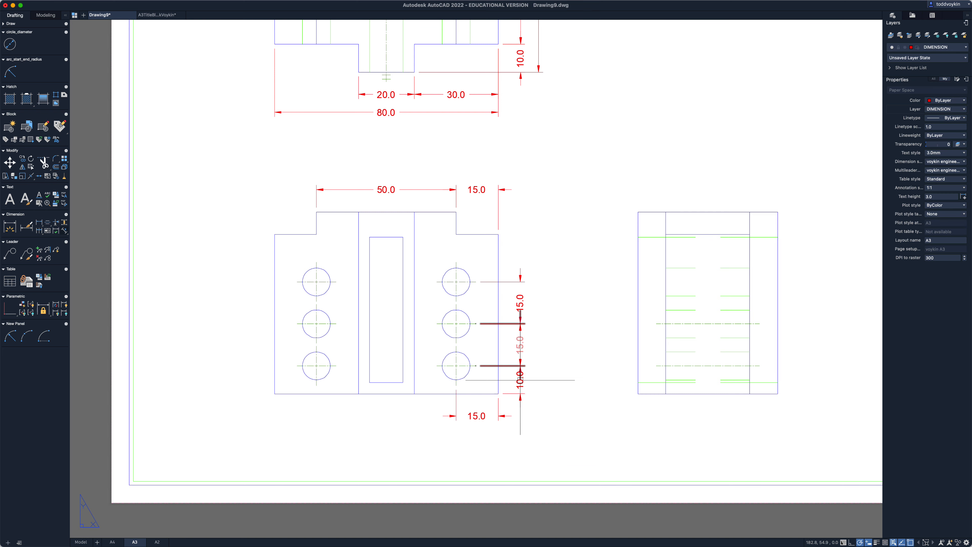
Move the text of the front view's vertical 10.0 dimension with a leader to the right of its dimension line.
left_click(521, 388)
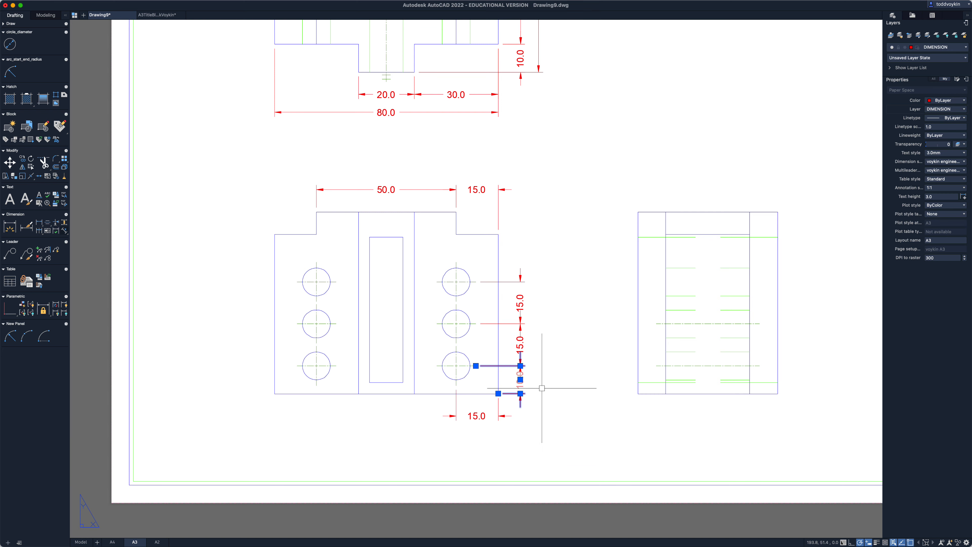
mouse_move(521, 380)
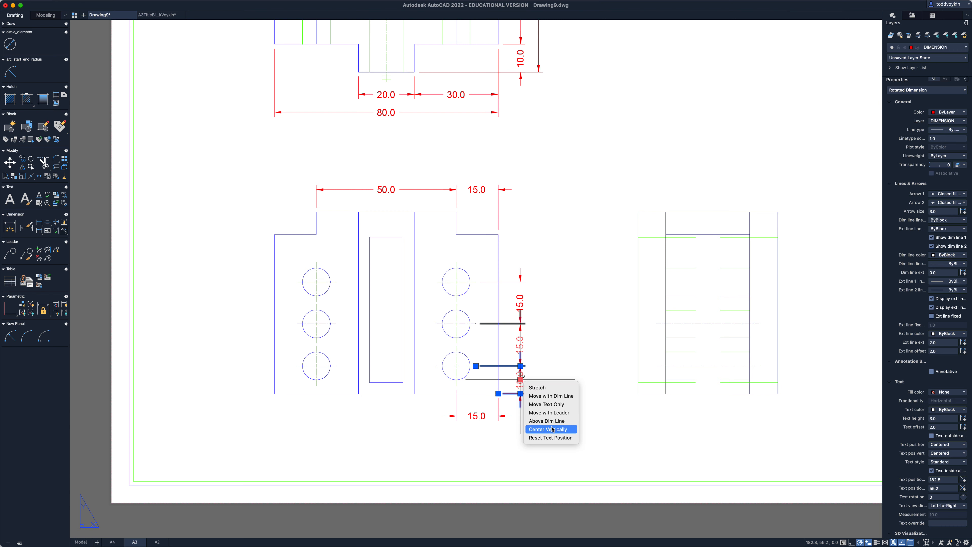
left_click(554, 413)
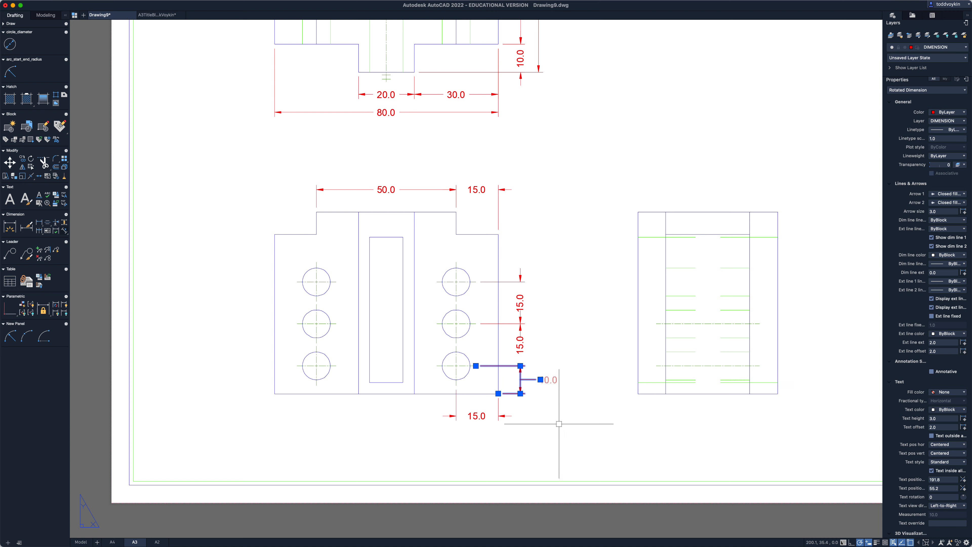
left_click(541, 380)
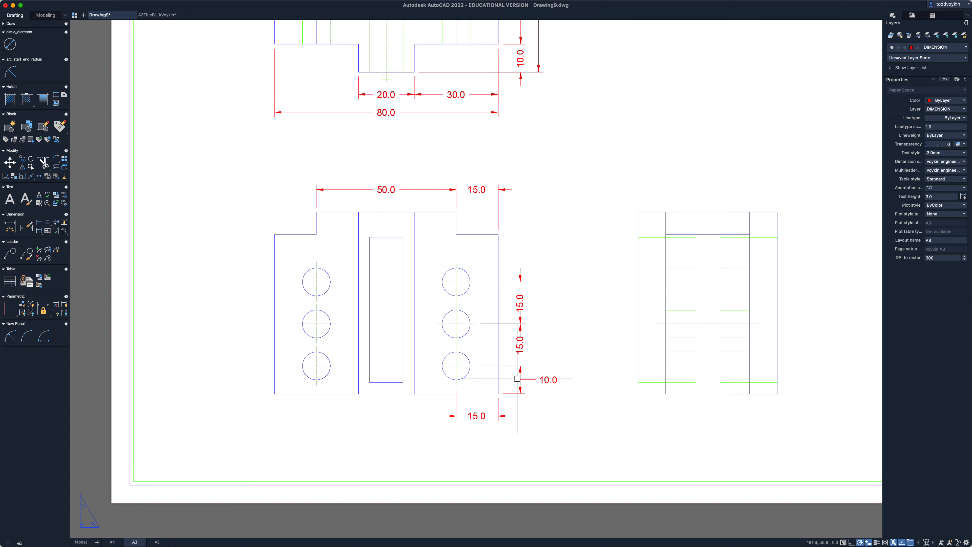
Move the text of the lower vertical 15.0 dimension to the right of its dimension line, above the 10.0 text.
left_click(525, 347)
mouse_move(520, 345)
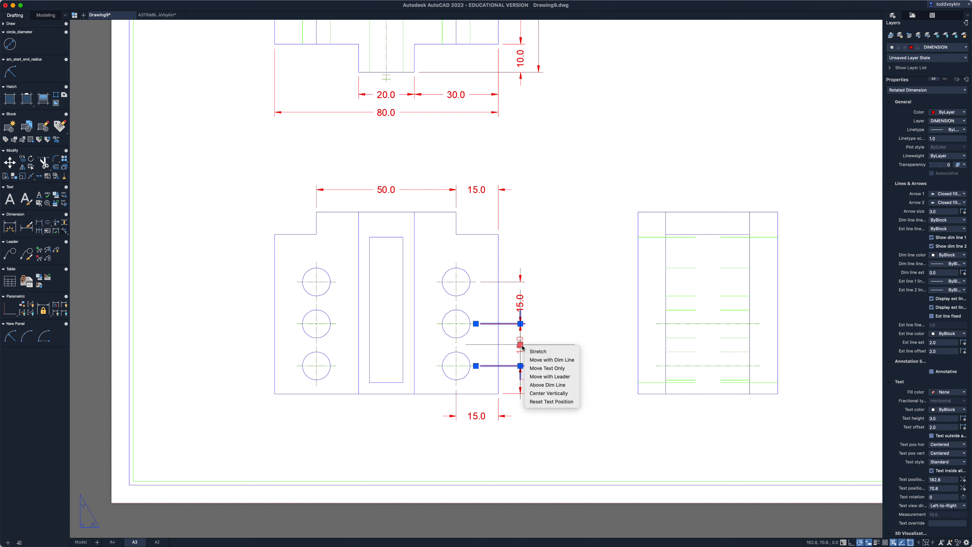
left_click(543, 368)
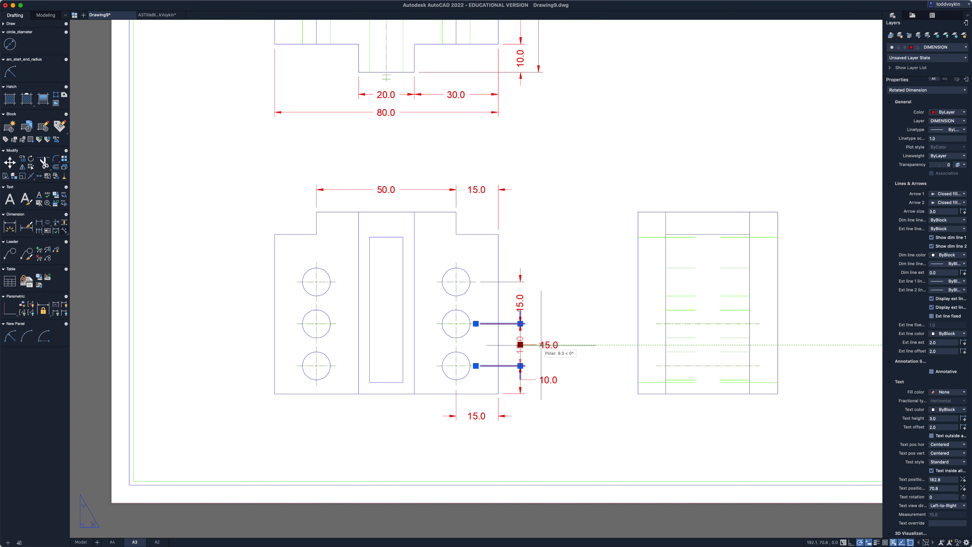
left_click(541, 345)
key("Escape")
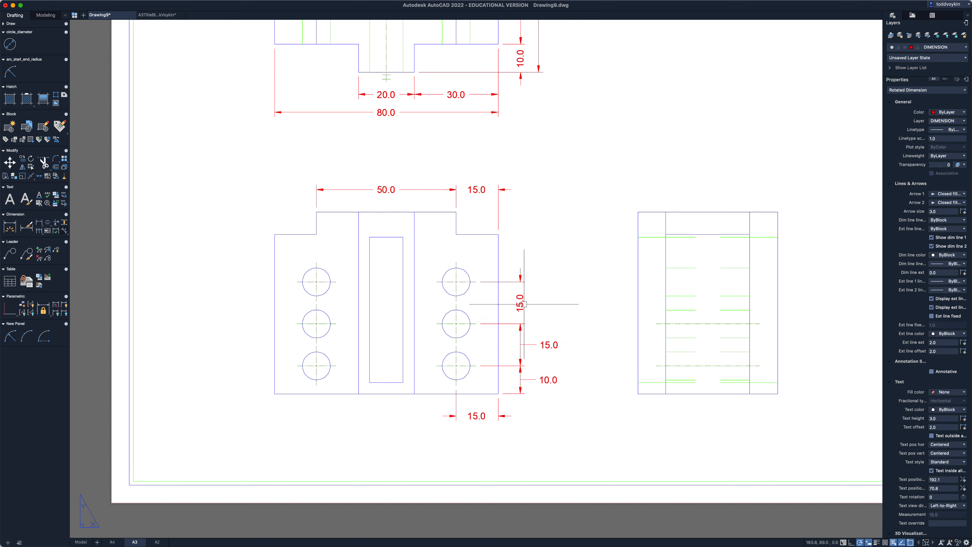
Move the text of the upper vertical 15.0 dimension with a leader to the right of its dimension line.
left_click(524, 304)
mouse_move(520, 303)
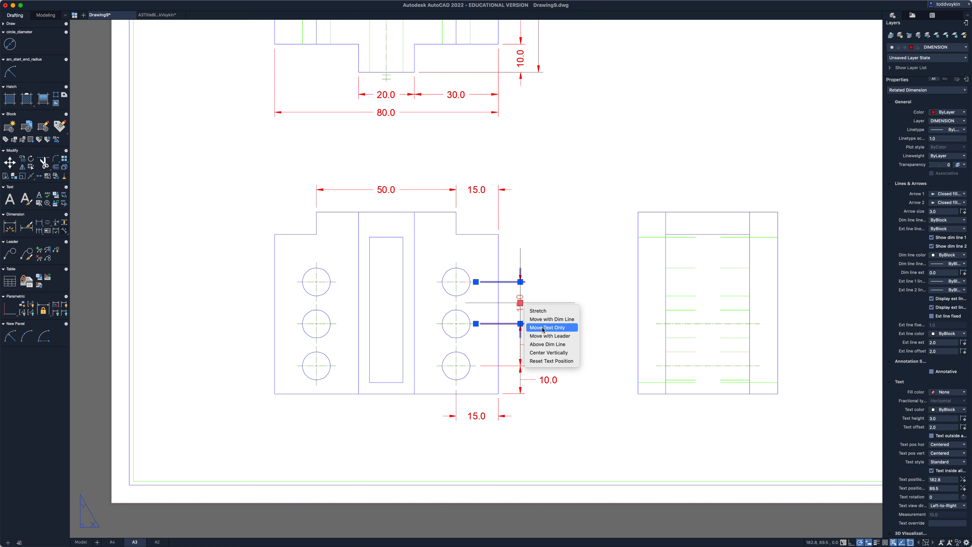
left_click(544, 335)
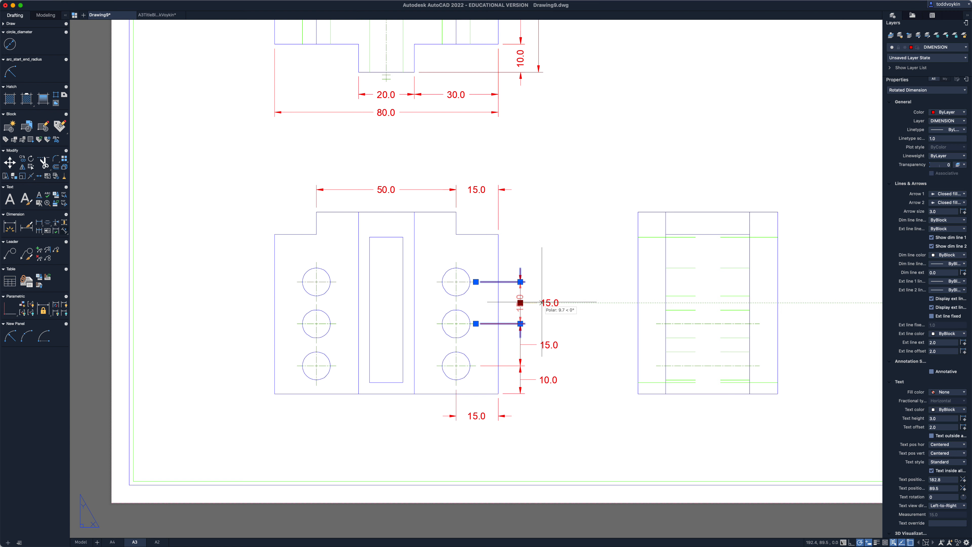
left_click(541, 303)
key("Escape")
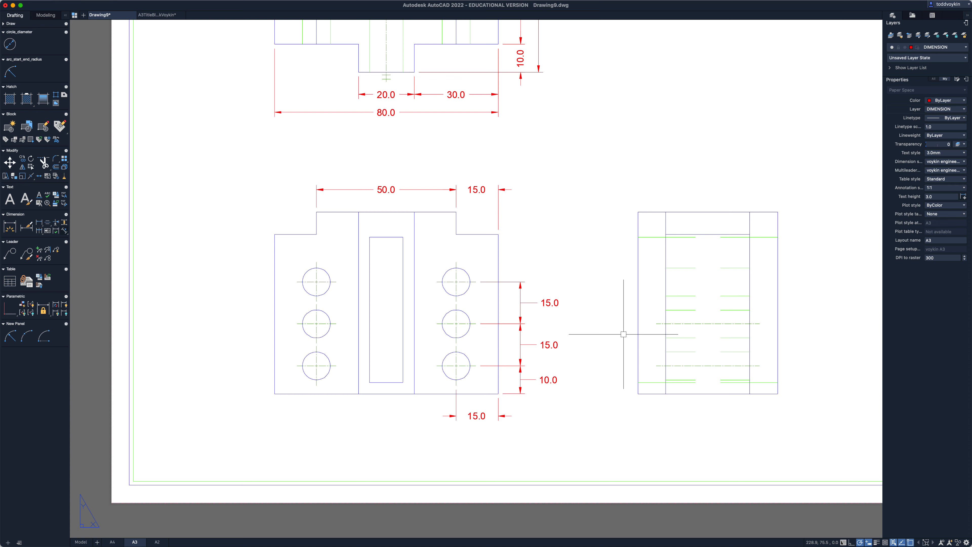
Undo the text moves of the three vertical hole dimensions beside the front view.
left_click(612, 416)
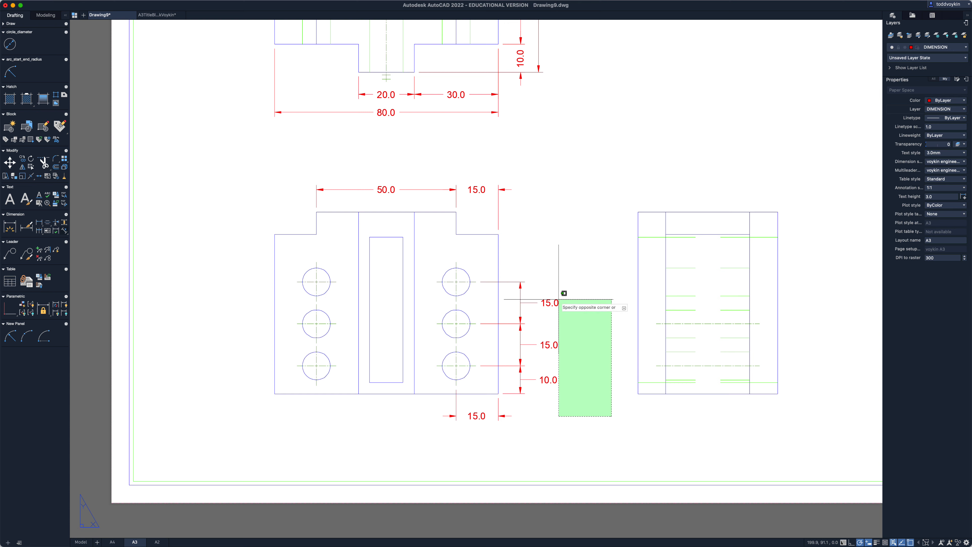
left_click(542, 284)
key("Escape")
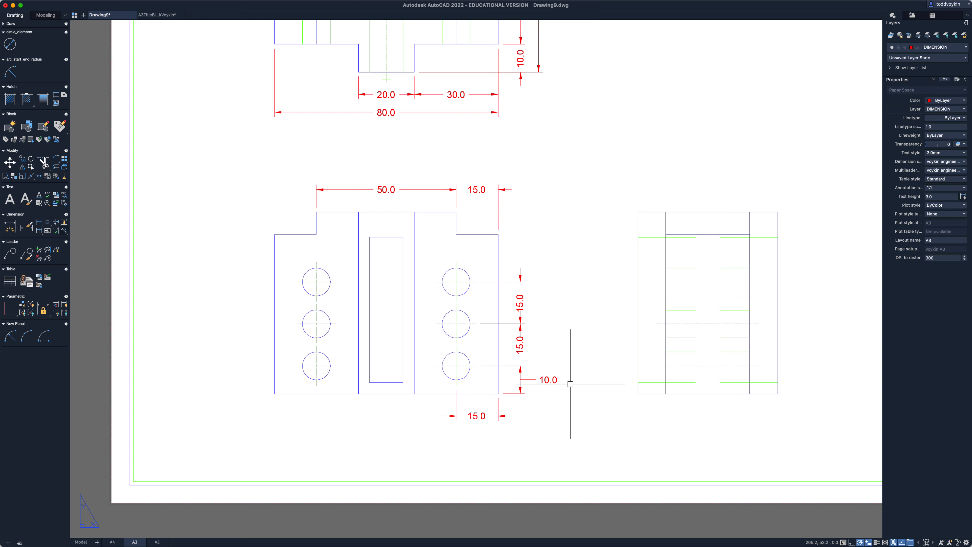
Move the text of the front view's vertical 10.0 dimension with a leader 10 units to the right.
left_click(522, 384)
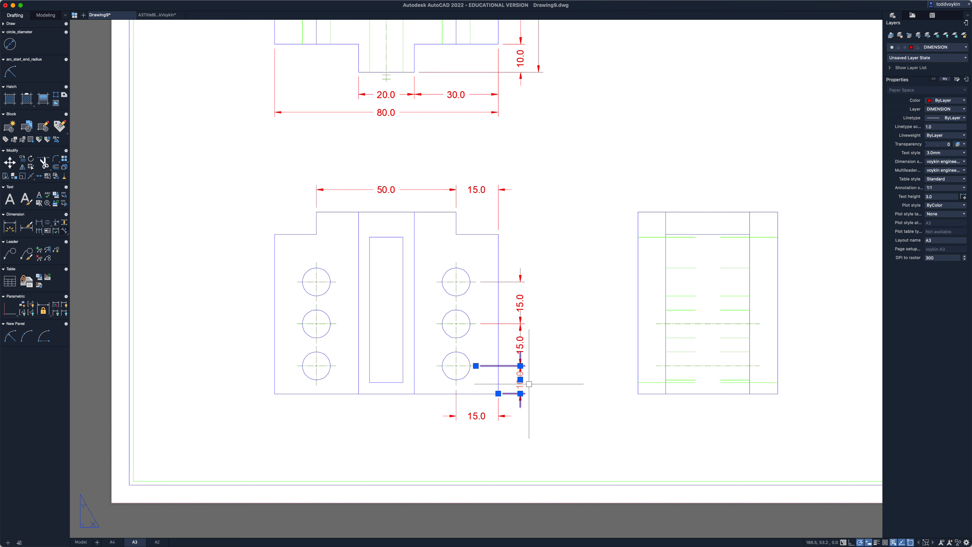
mouse_move(521, 379)
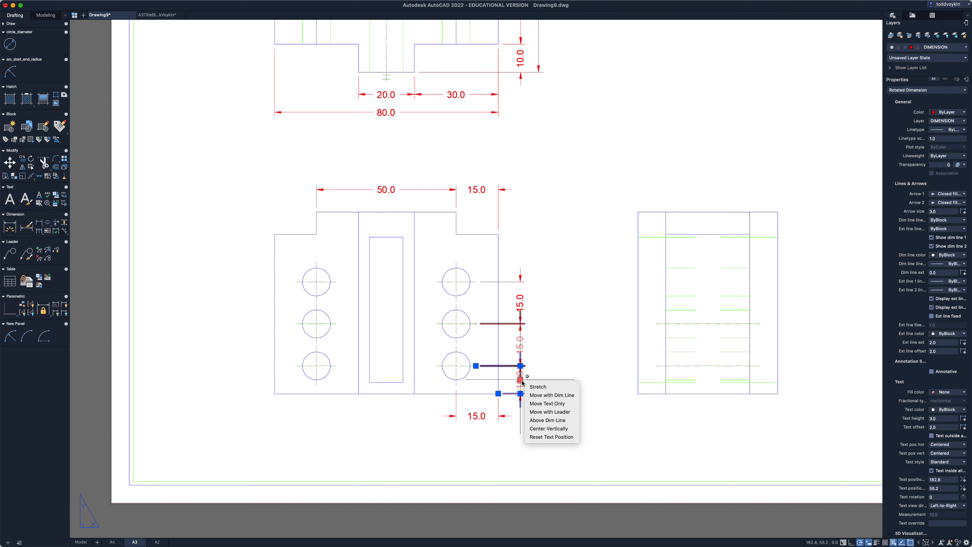
left_click(550, 412)
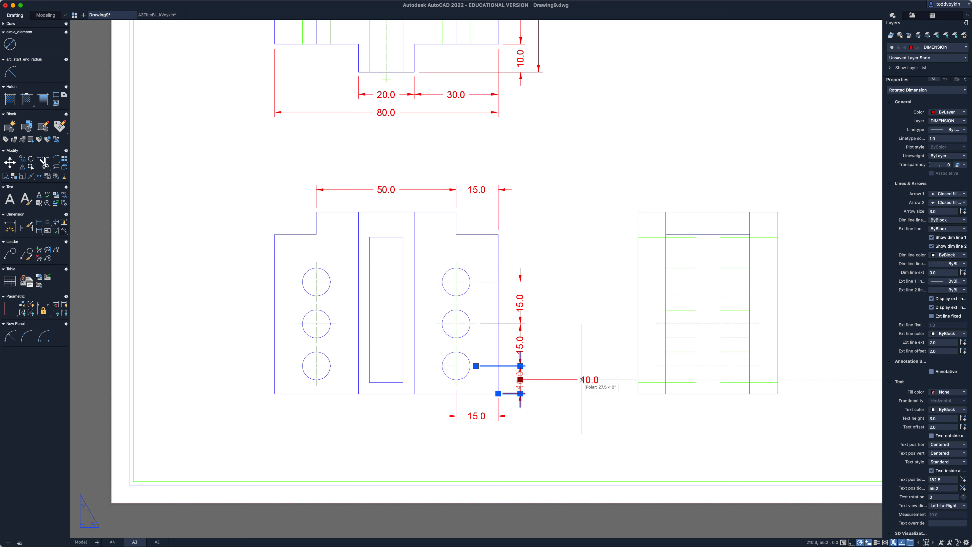
type("10")
key("Return")
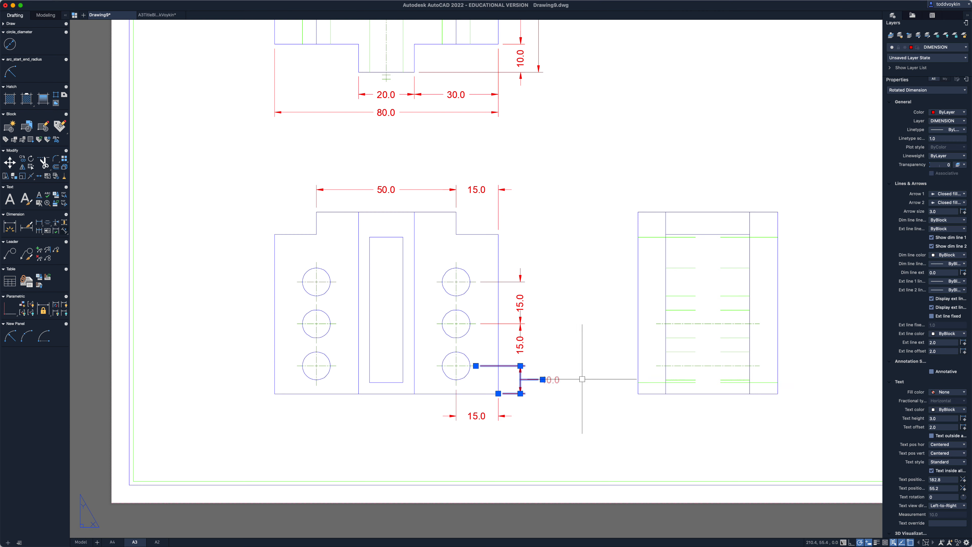
key("Escape")
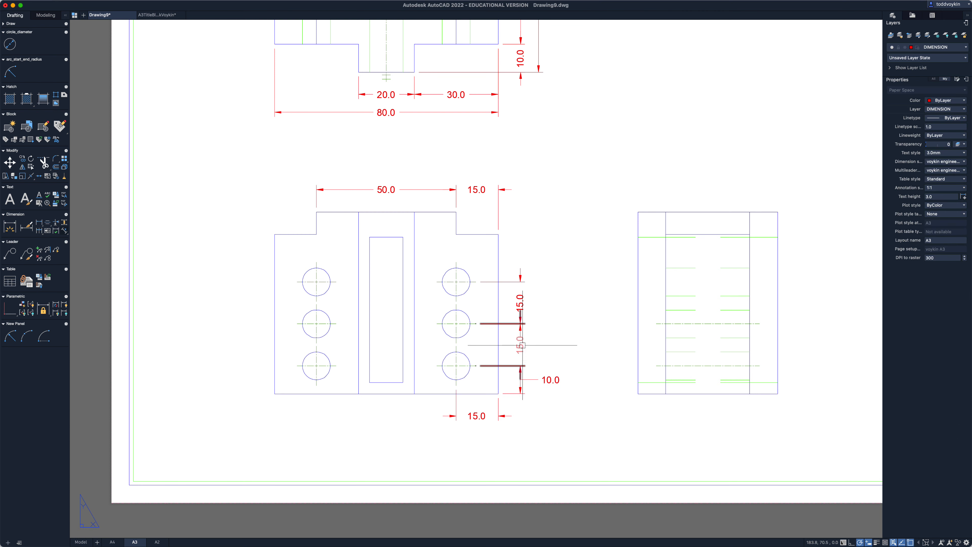
Move the text of the lower vertical 15.0 dimension with a leader 10 units to the right.
left_click(521, 344)
mouse_move(521, 345)
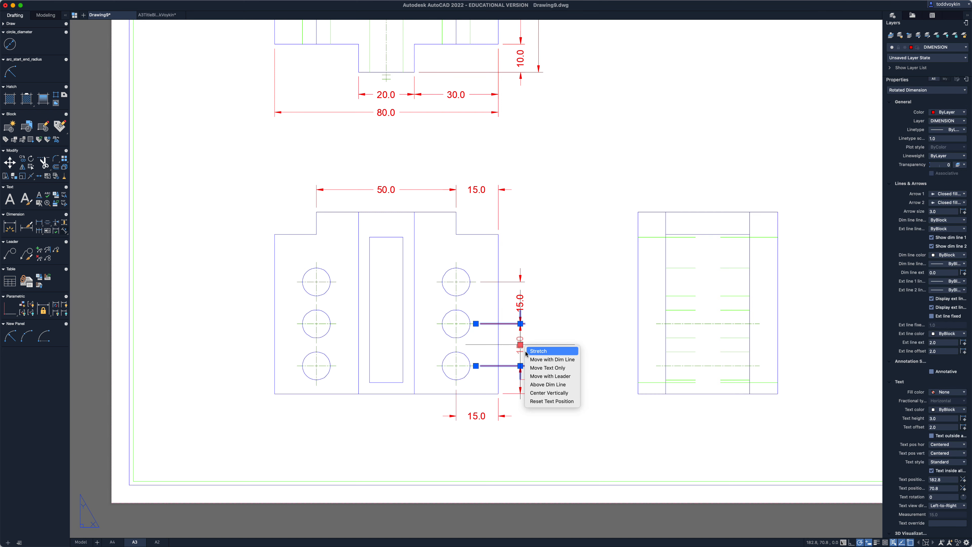
left_click(540, 376)
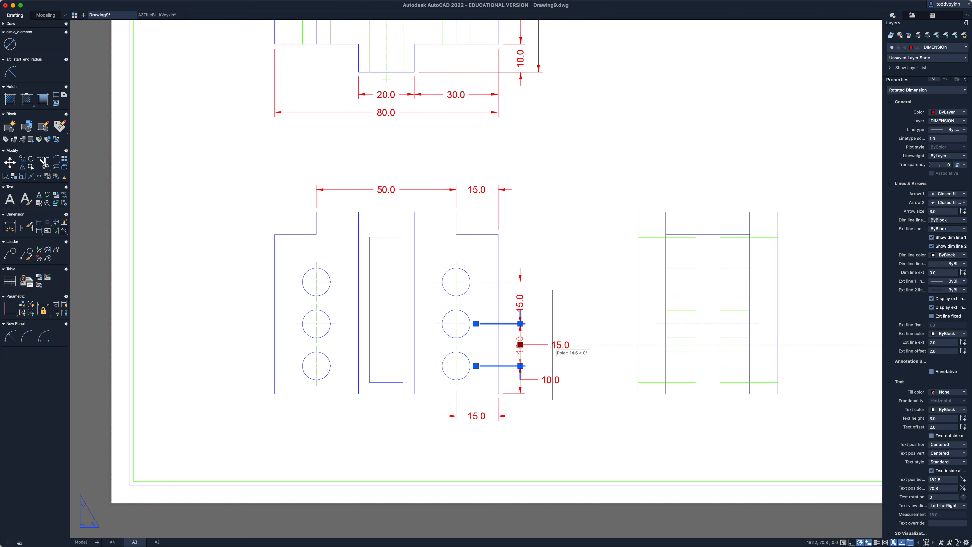
type("10")
key("Return")
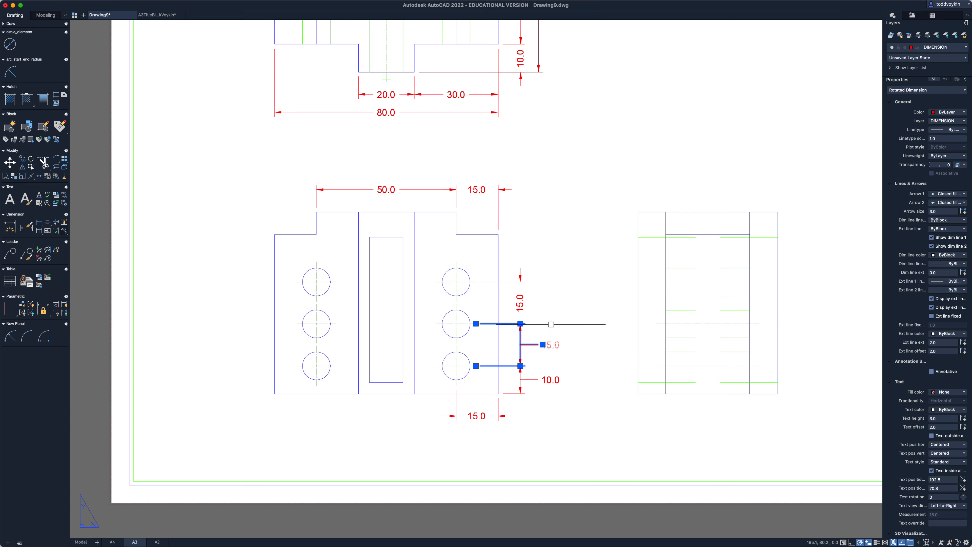
Move the text of the upper vertical 15.0 dimension with a leader 10 units to the right.
left_click(516, 301)
mouse_move(520, 302)
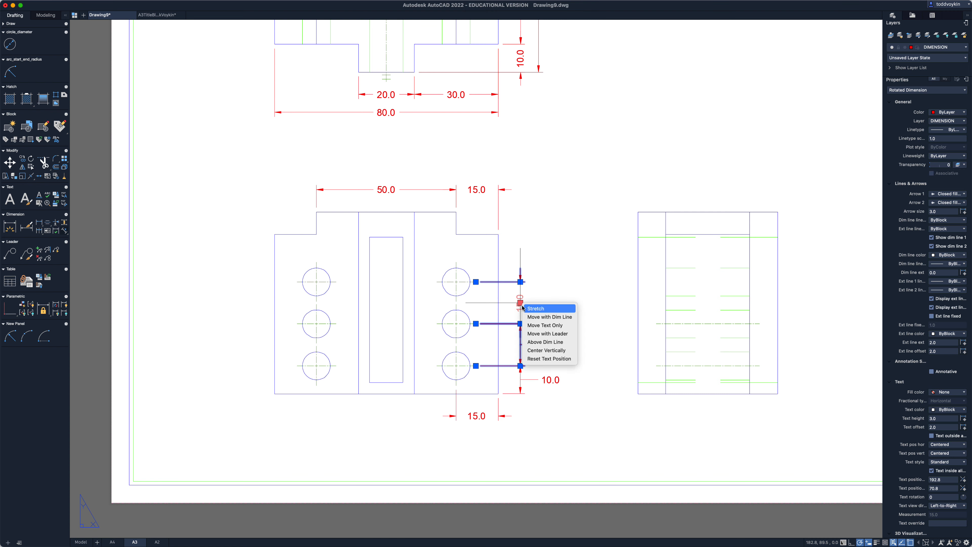
left_click(538, 333)
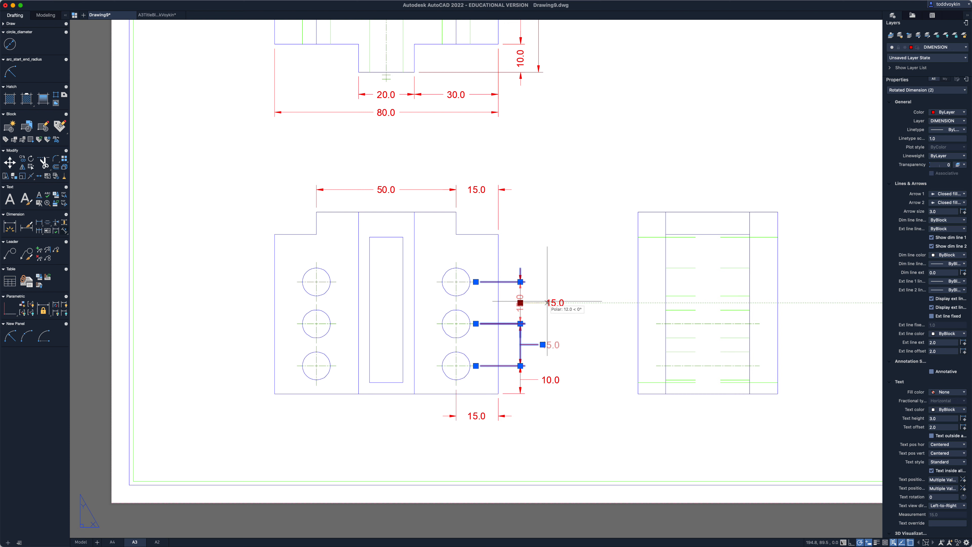
type("10")
key("Return")
key("Escape")
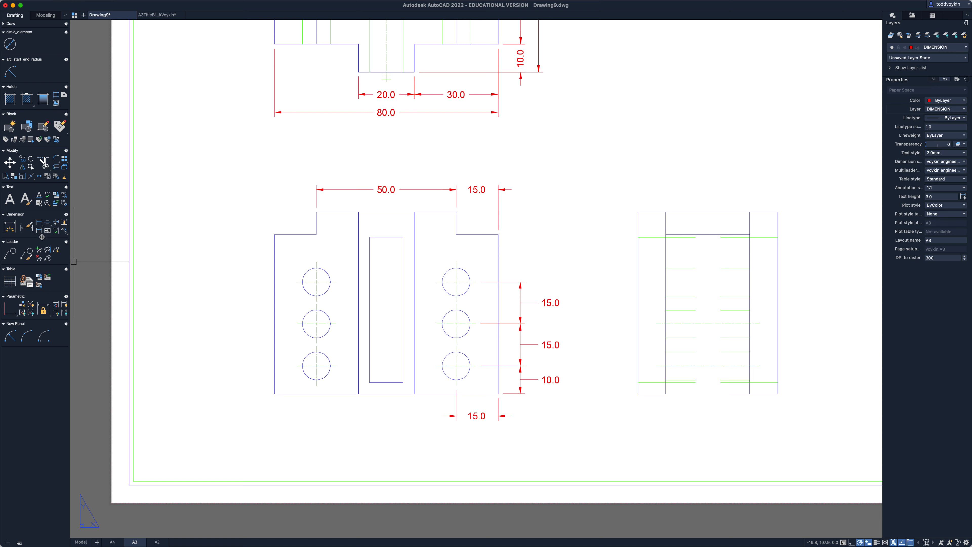
Add a diameter dimension to the top right-hand hole, placed diagonally above and to the right of it.
left_click(39, 223)
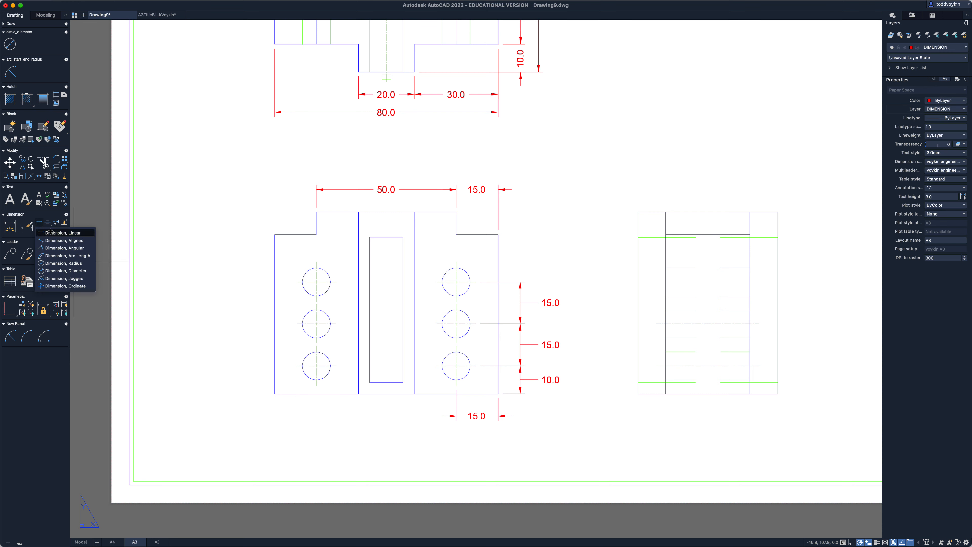
left_click(66, 271)
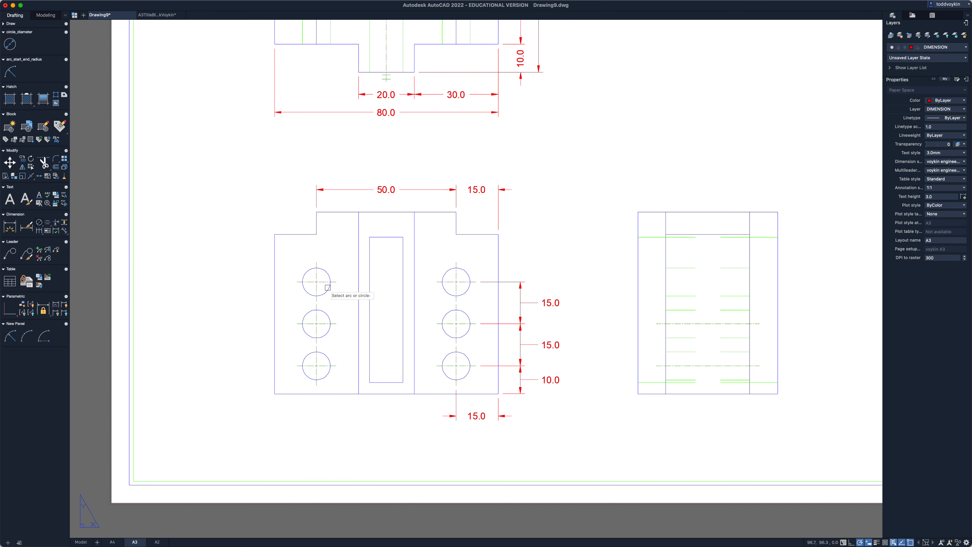
left_click(467, 272)
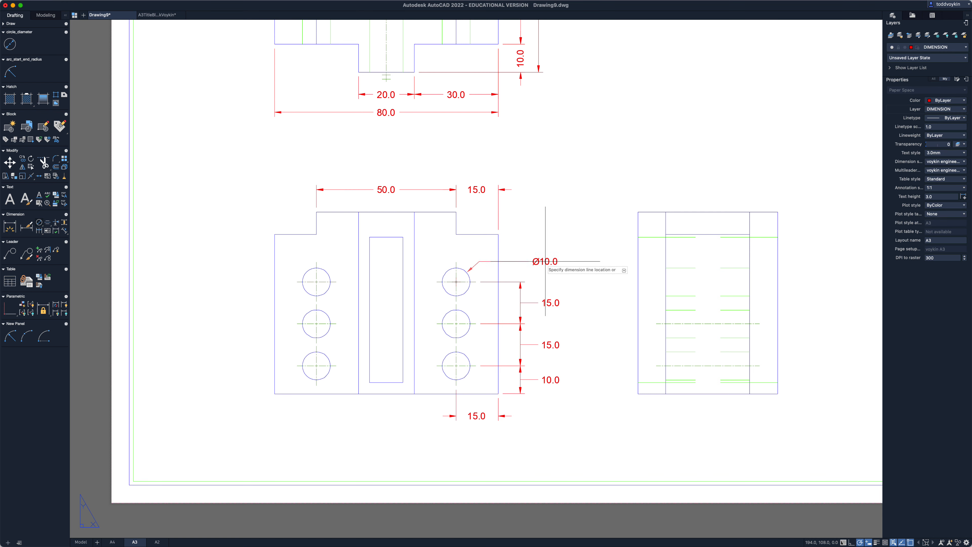
left_click(531, 249)
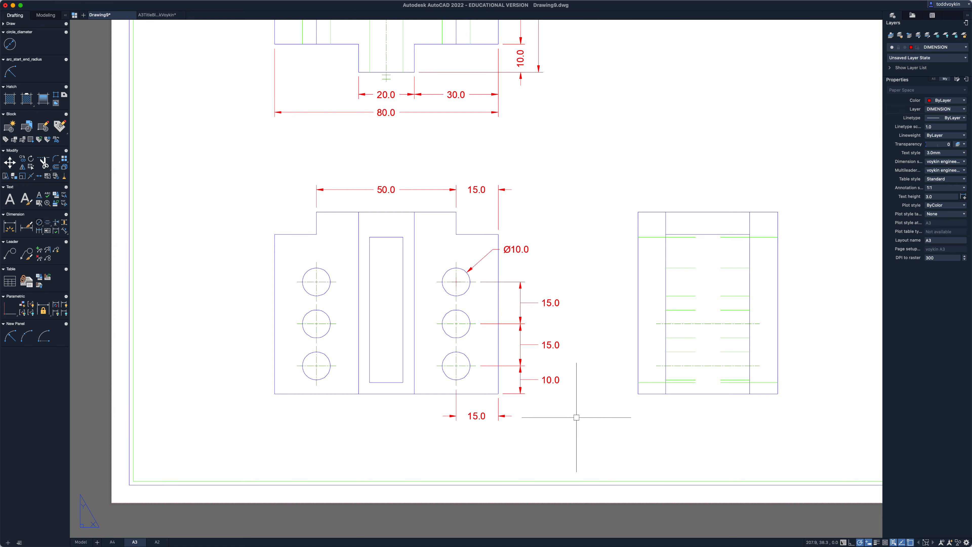
left_click(517, 248)
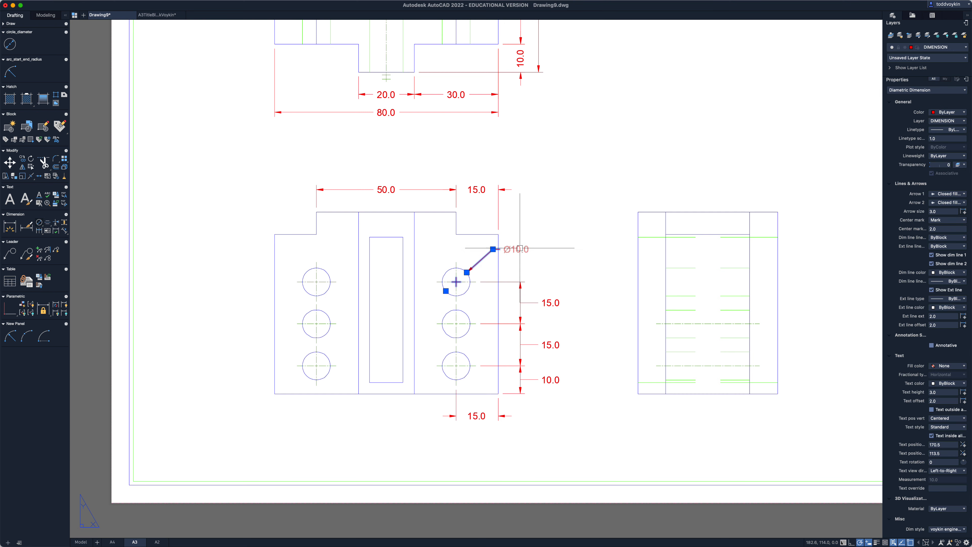
mouse_move(494, 249)
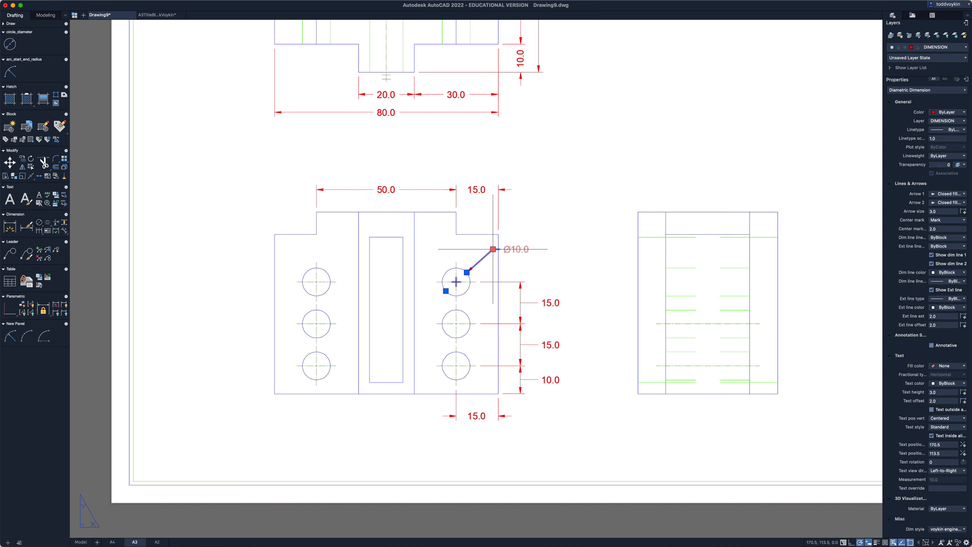
left_click(494, 249)
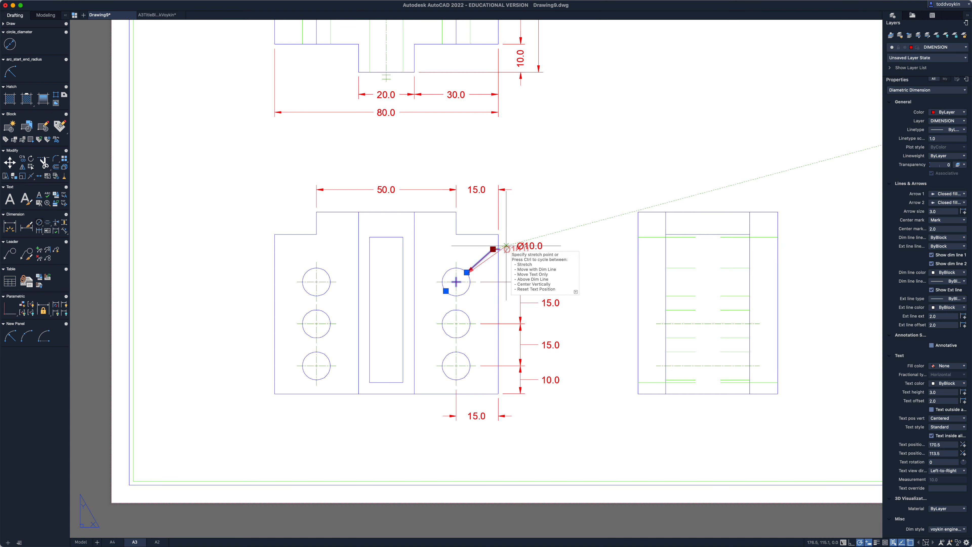
key("Escape")
key("Escape")
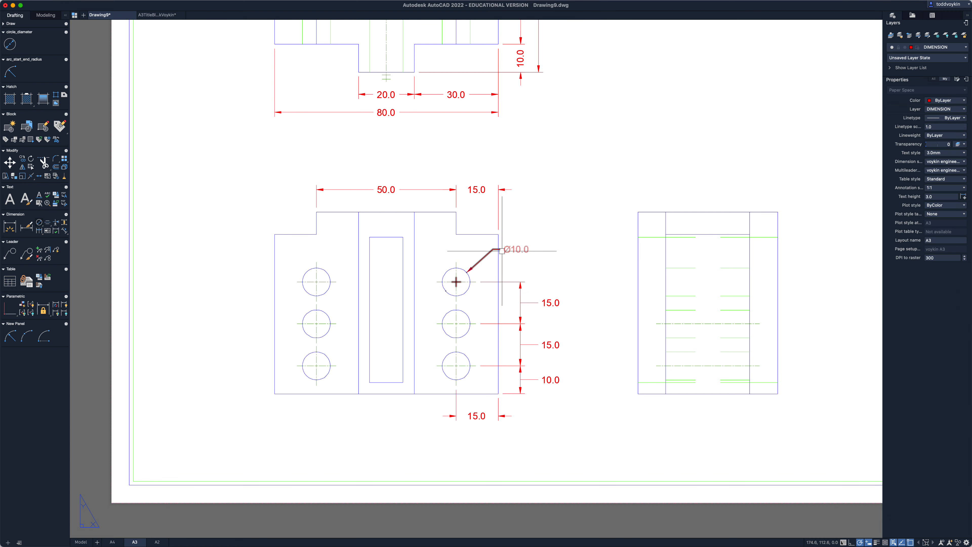
Move the hole's diameter dimension text together with its dimension line to the right, clear of the front view's outline.
left_click(503, 250)
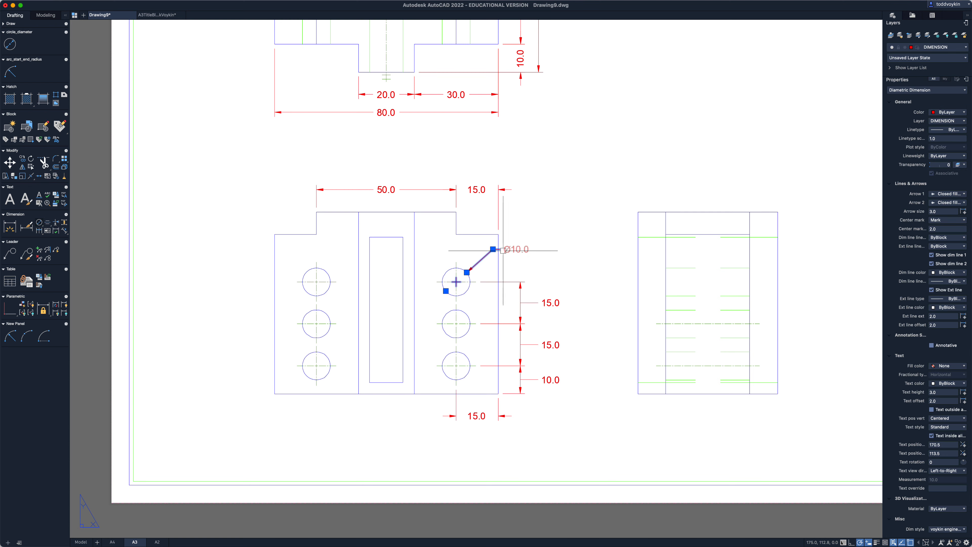
mouse_move(493, 249)
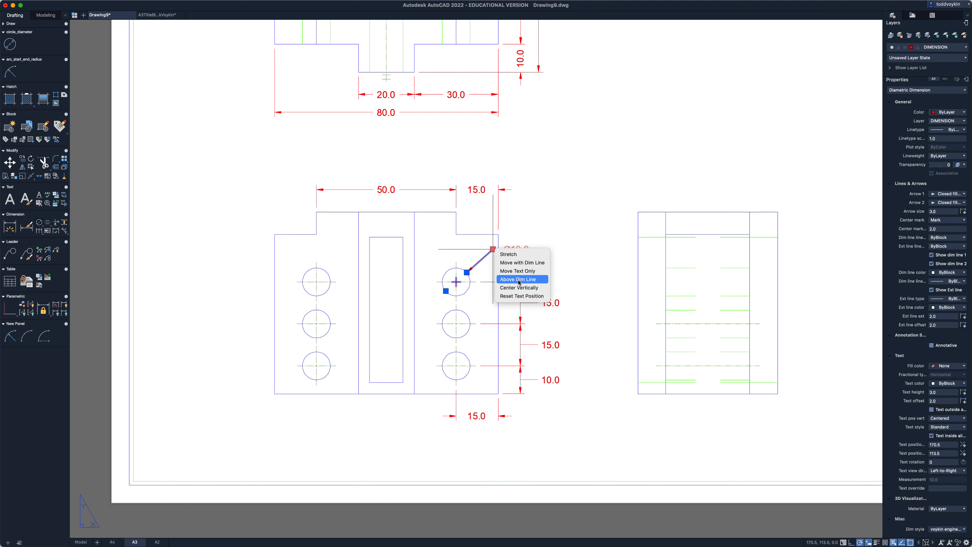
left_click(521, 263)
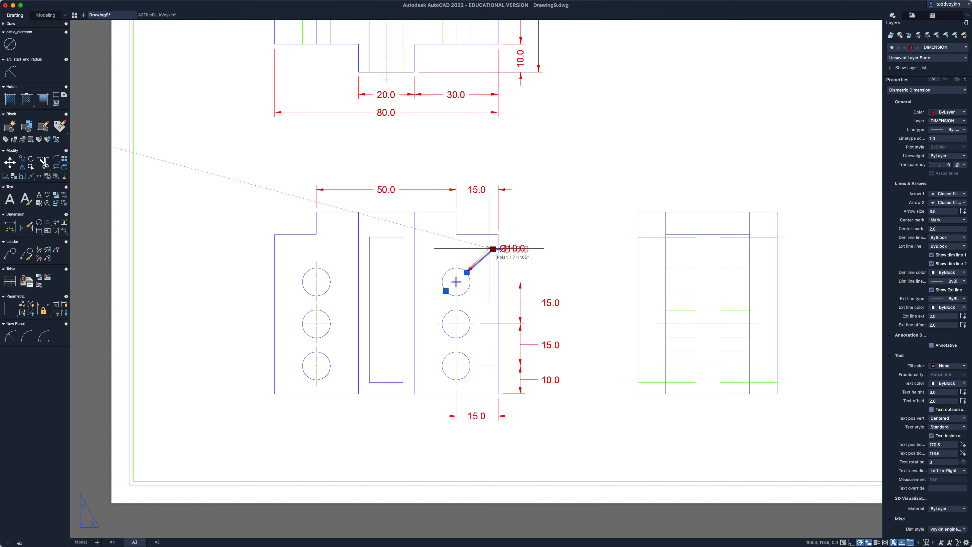
left_click(515, 250)
key("Escape")
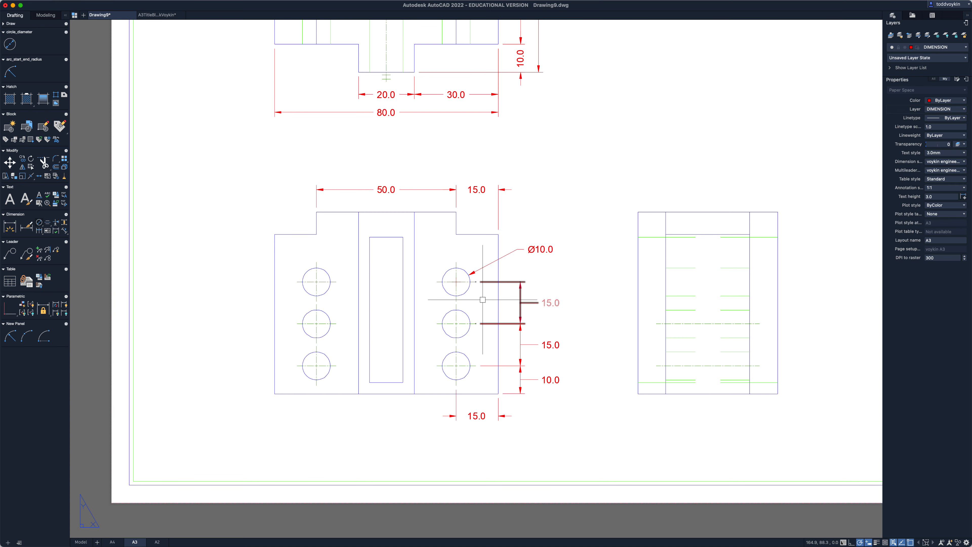
left_click(540, 249)
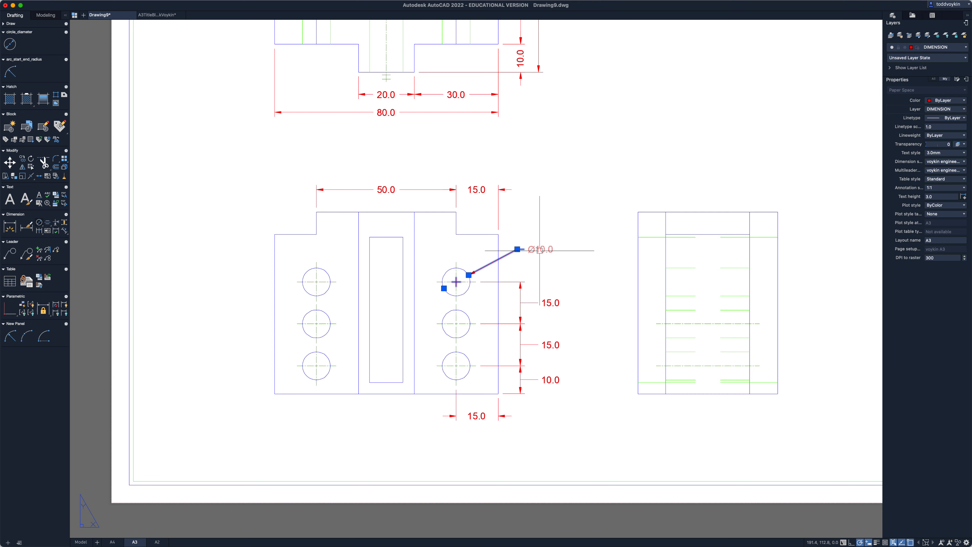
double_click(540, 250)
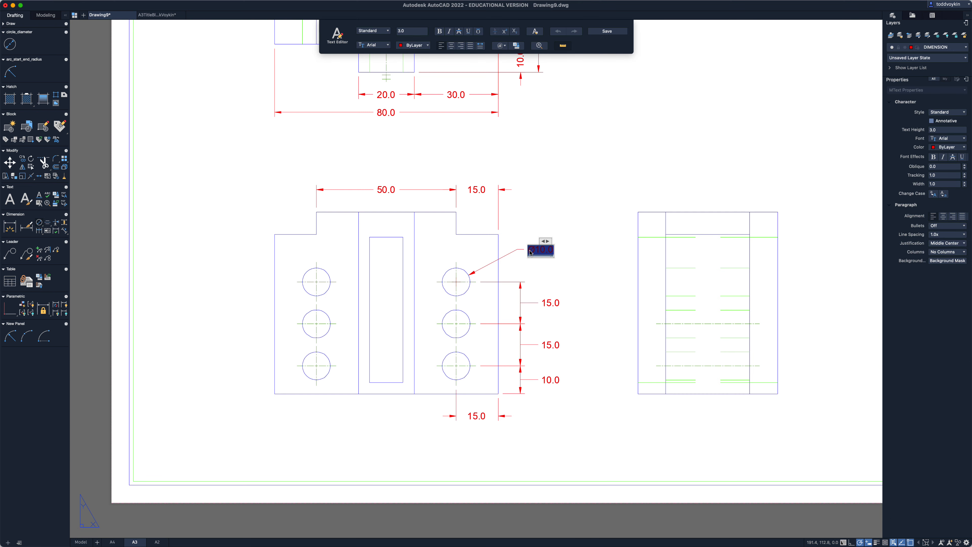
type("6")
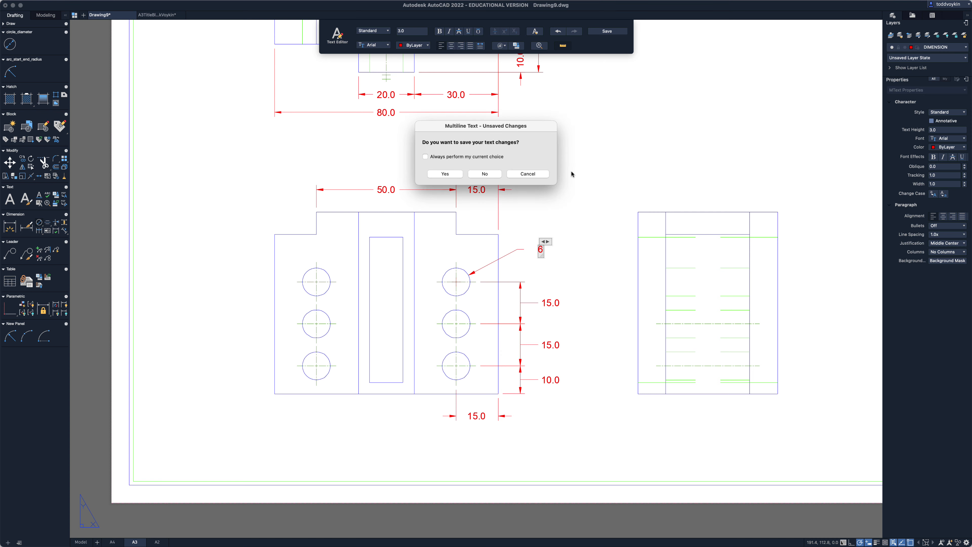
left_click(532, 174)
key("Escape")
key("Escape")
key("Escape")
left_click(485, 174)
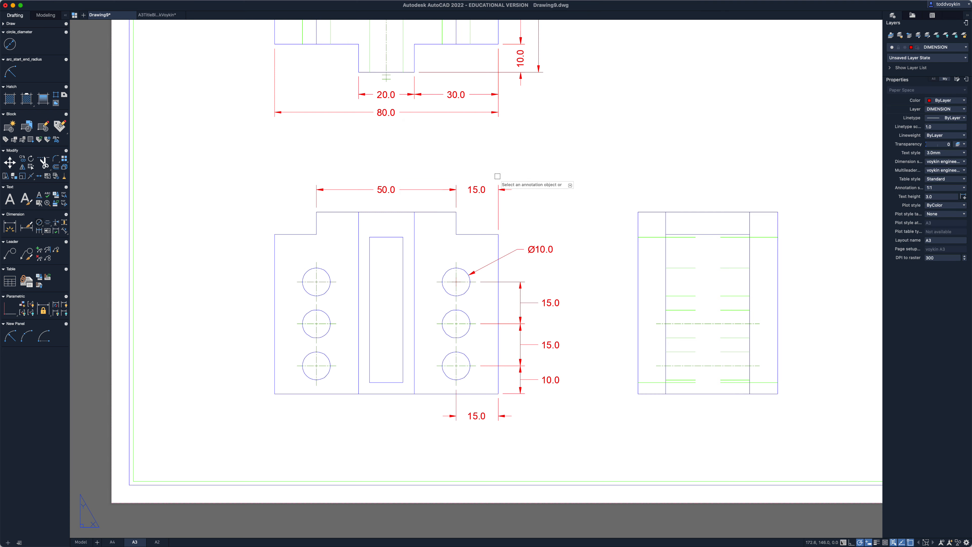
Edit the hole's diameter dimension text in the front view to add "6 x" before the value and "TYP" after it.
double_click(540, 250)
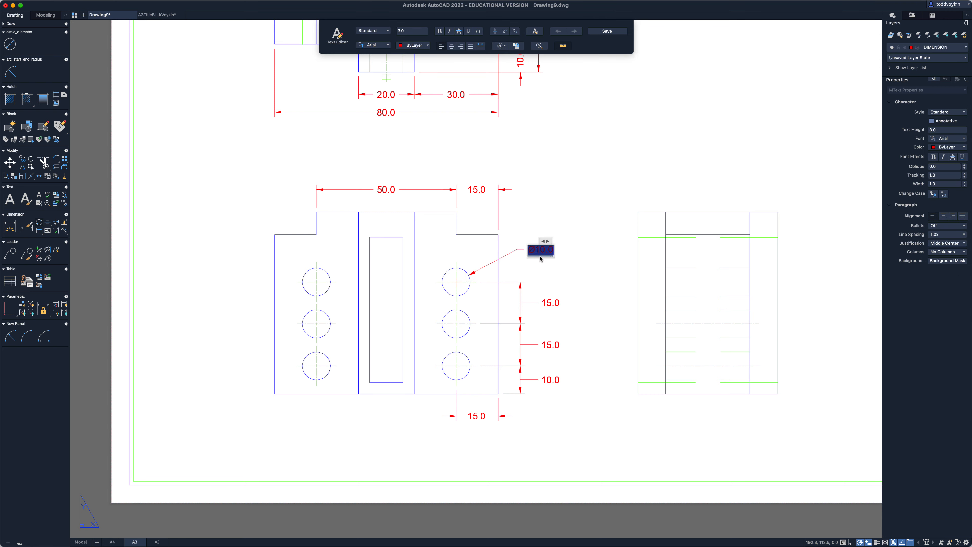
left_click(550, 268)
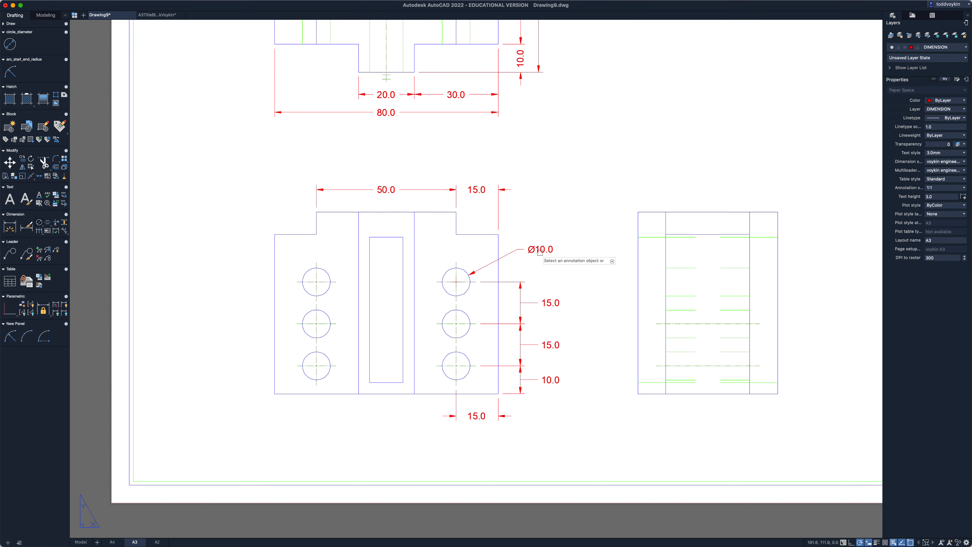
double_click(547, 251)
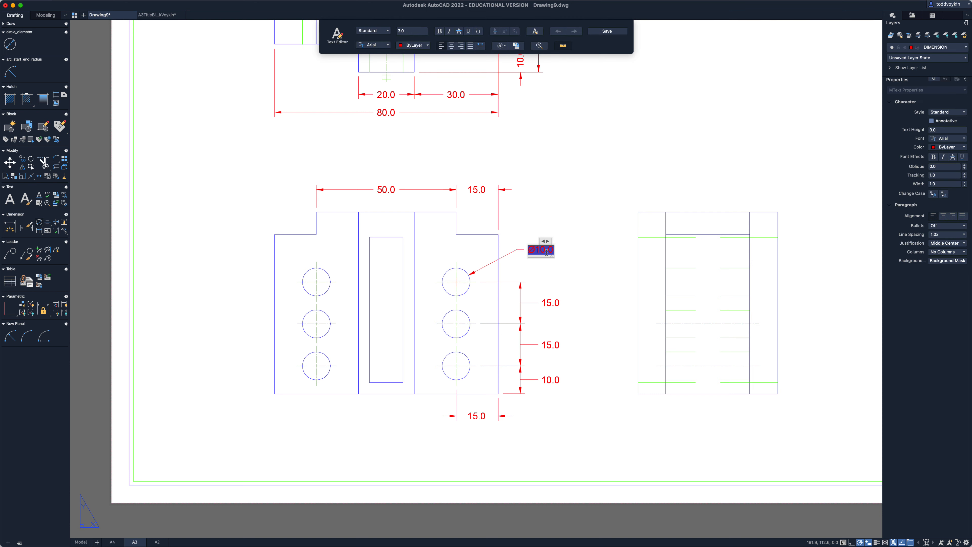
type("6 x")
type("typ")
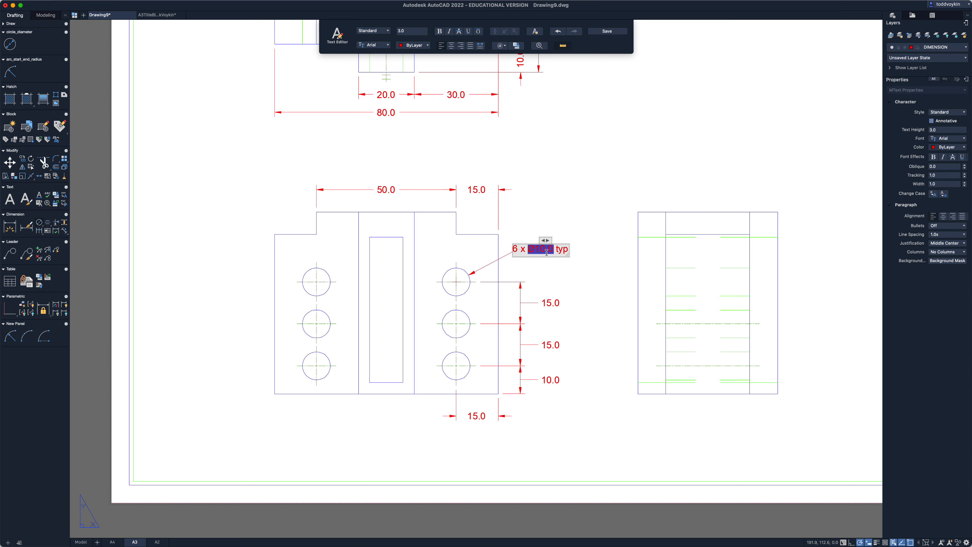
key("BackSpace")
key("BackSpace")
key("BackSpace")
key("BackSpace")
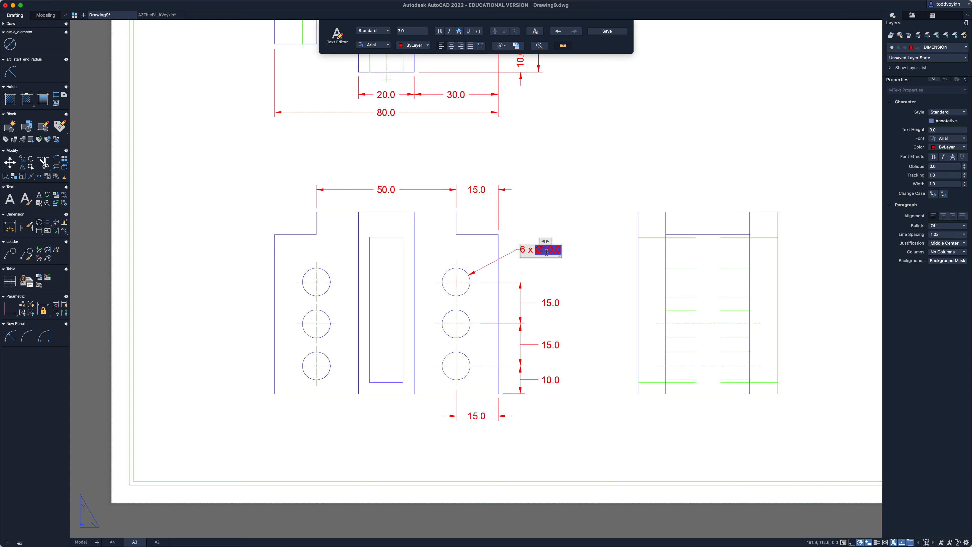
type("TYP")
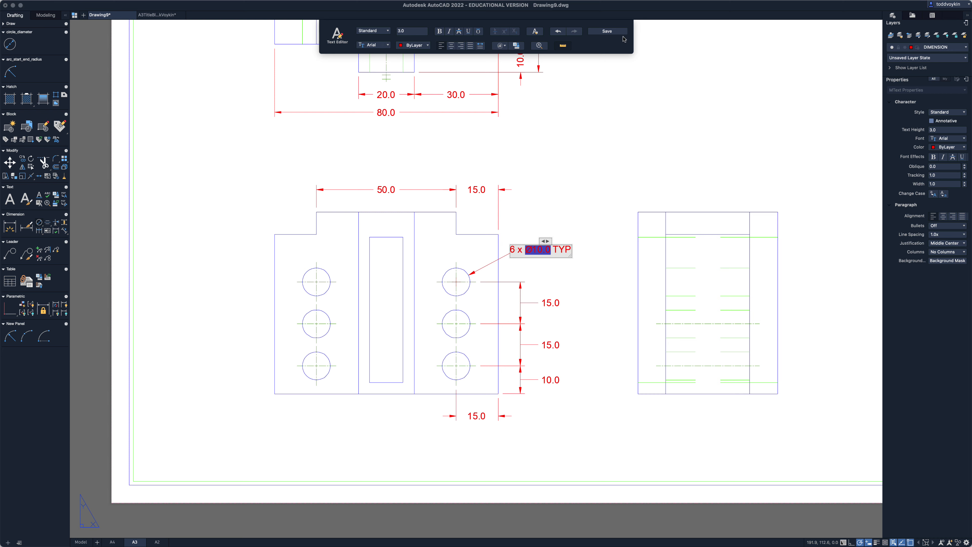
left_click(616, 33)
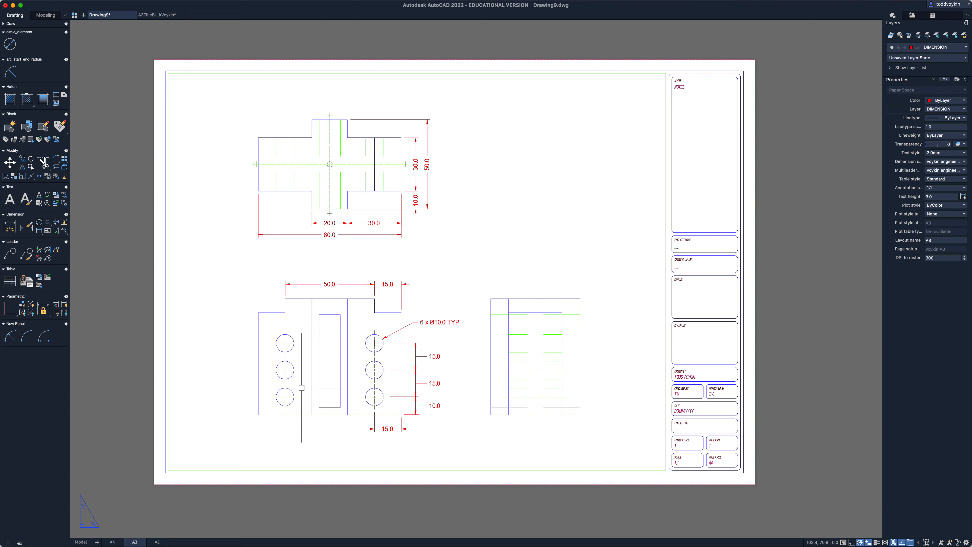
Append "TYP" to the vertical 10.0 dimension and both vertical 15.0 hole-spacing dimensions beside the front view.
double_click(439, 406)
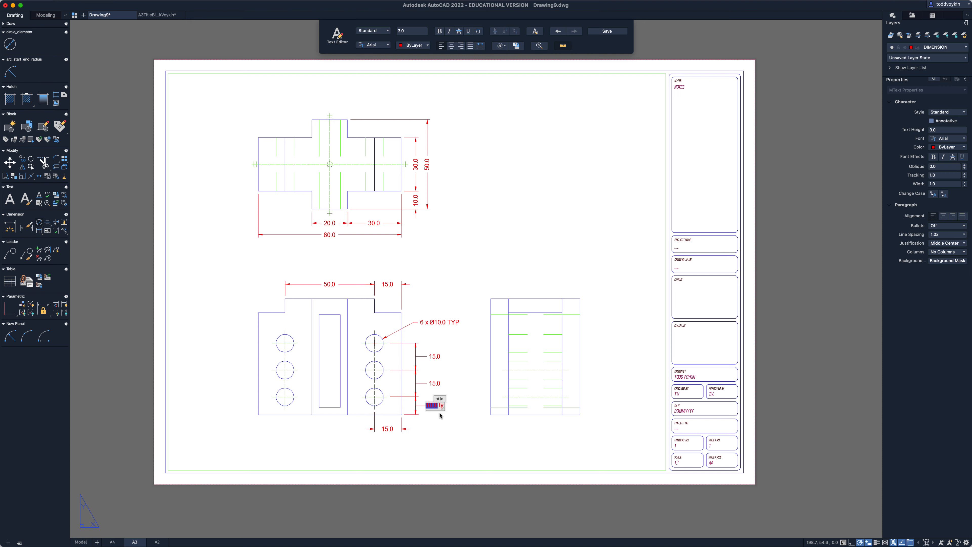
key("BackSpace")
key("BackSpace")
key("BackSpace")
left_click(323, 432)
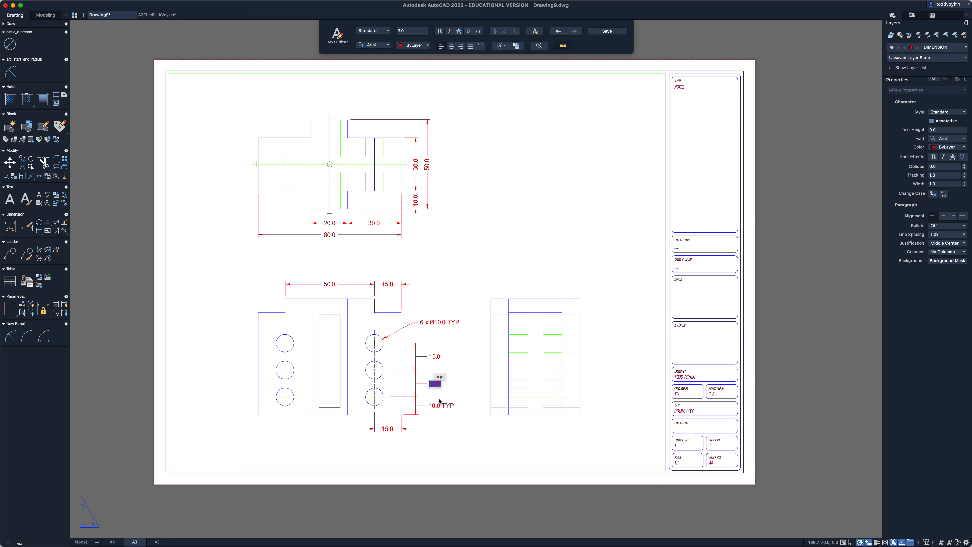
left_click(452, 396)
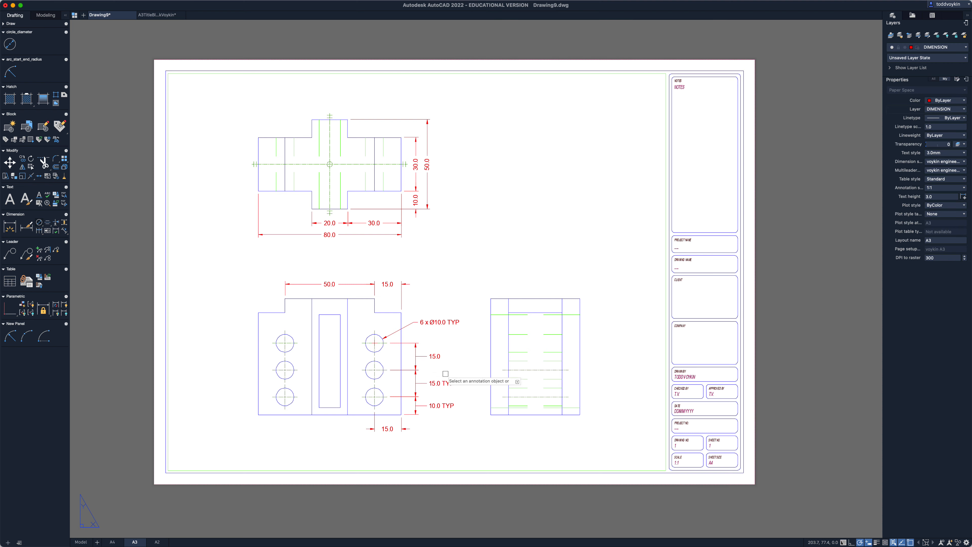
double_click(435, 356)
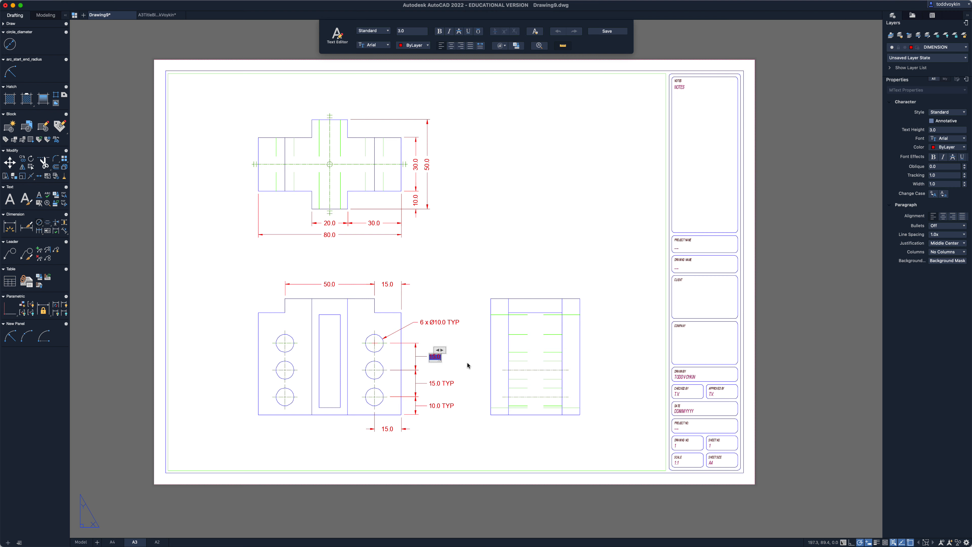
type("TYP")
left_click(484, 353)
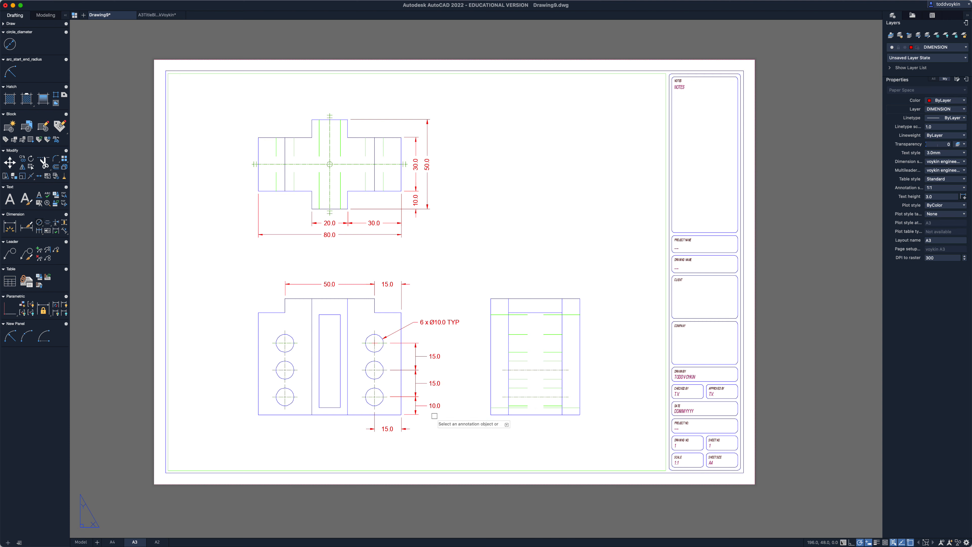
Switch from the A3 layout to model space and bring all three views into sight.
left_click(82, 542)
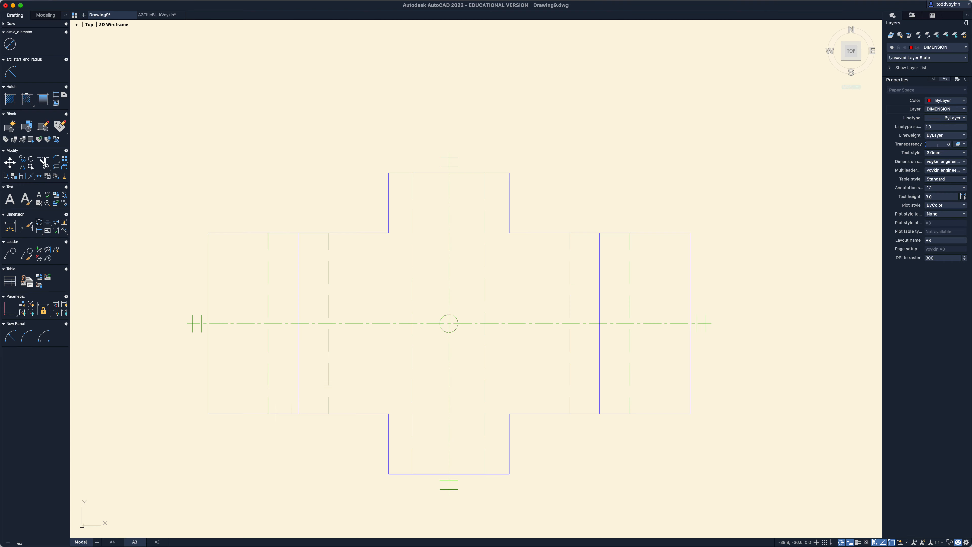
scroll(384, 351, "down", 4)
middle_click_drag(395, 357, 428, 155)
scroll(428, 182, "down", 1)
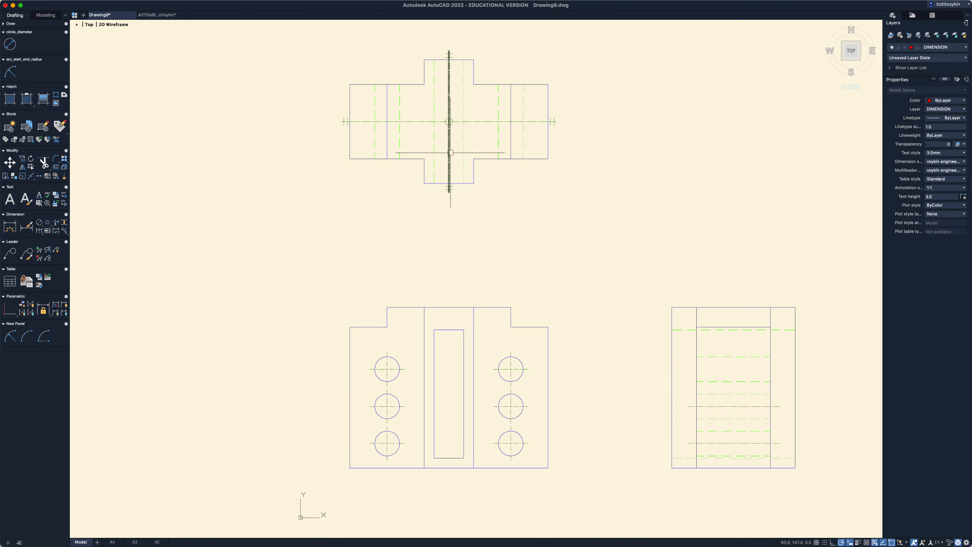
mouse_move(451, 154)
type("c")
key("Return")
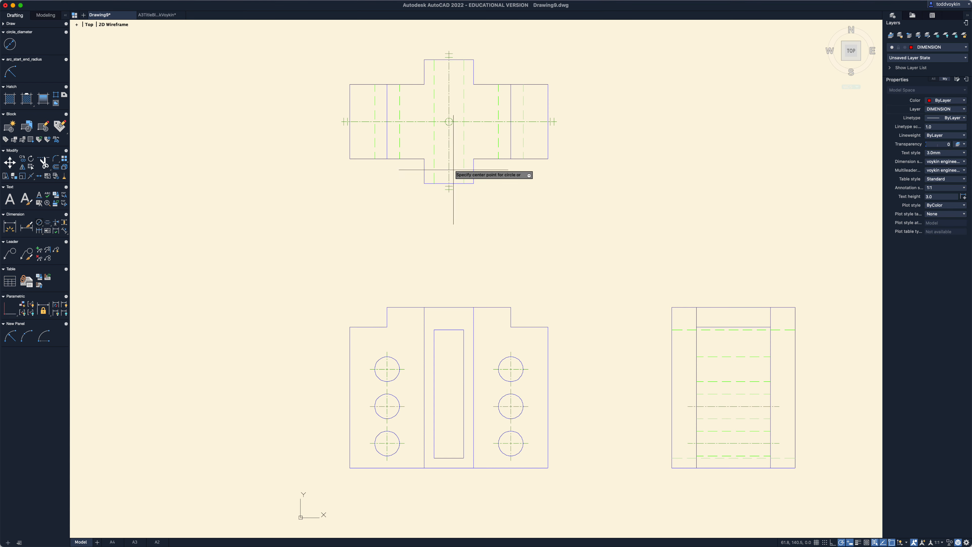
key("Escape")
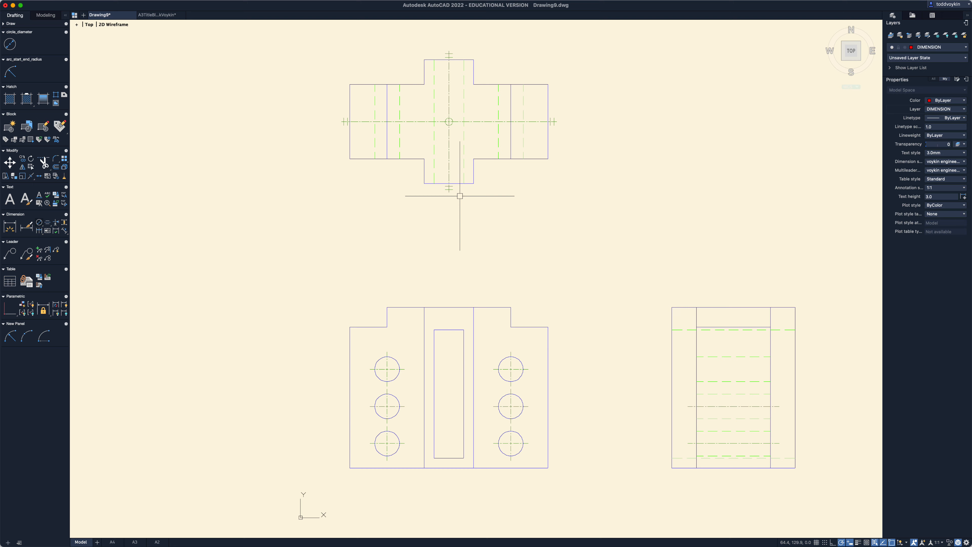
Copy the top view's vertical centreline with its lower symmetry marks to the middle of the front view's bottom edge.
type("co")
key("Return")
scroll(453, 204, "down", 1)
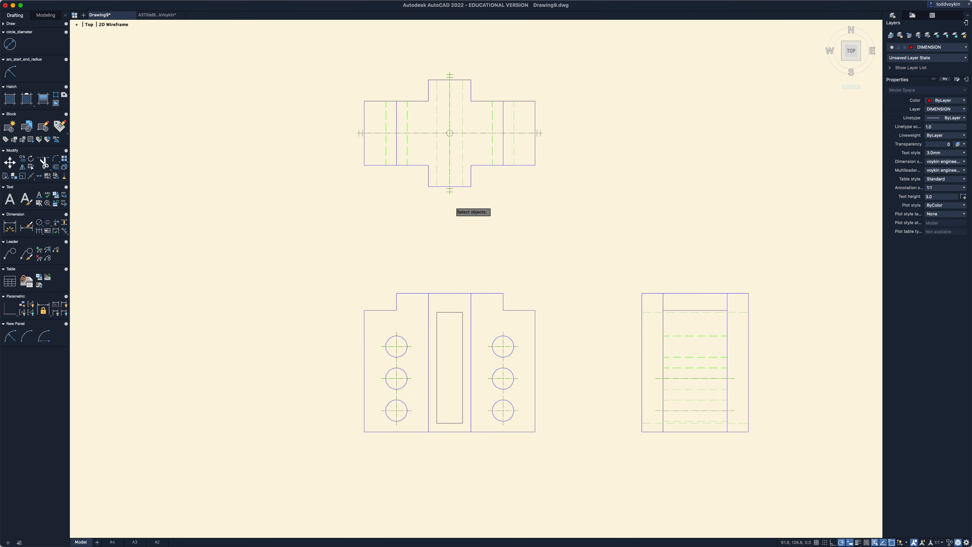
scroll(455, 207, "up", 5)
middle_click_drag(455, 209, 459, 325)
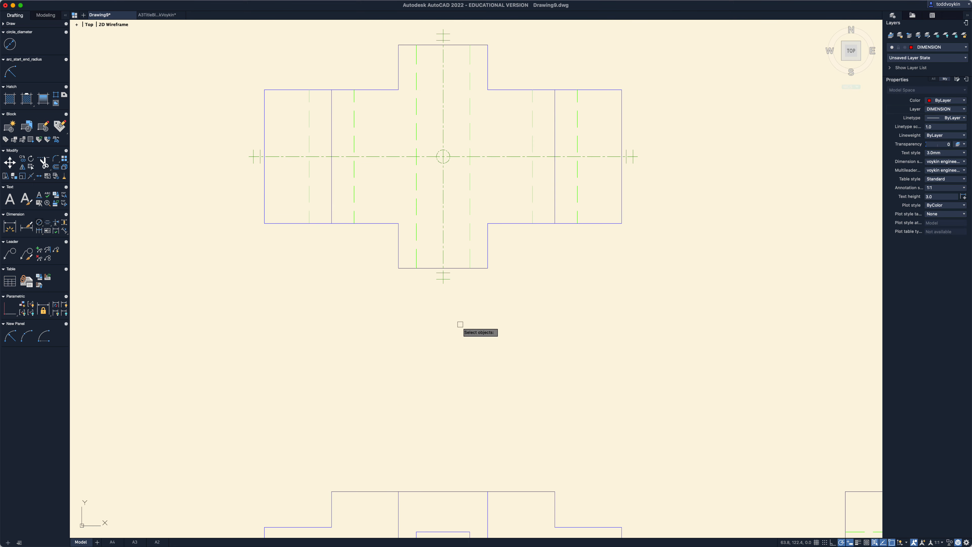
left_click(461, 303)
left_click(422, 272)
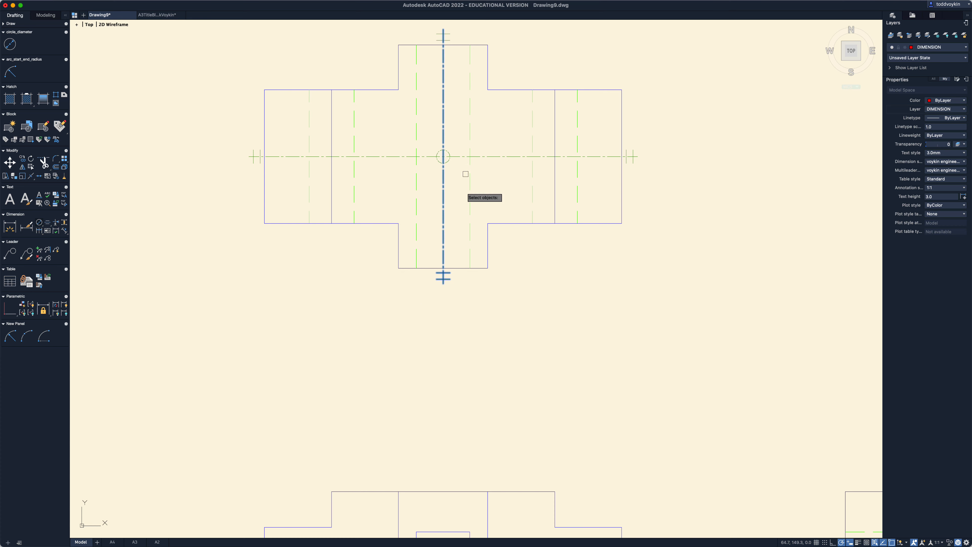
middle_click_drag(454, 117, 458, 143)
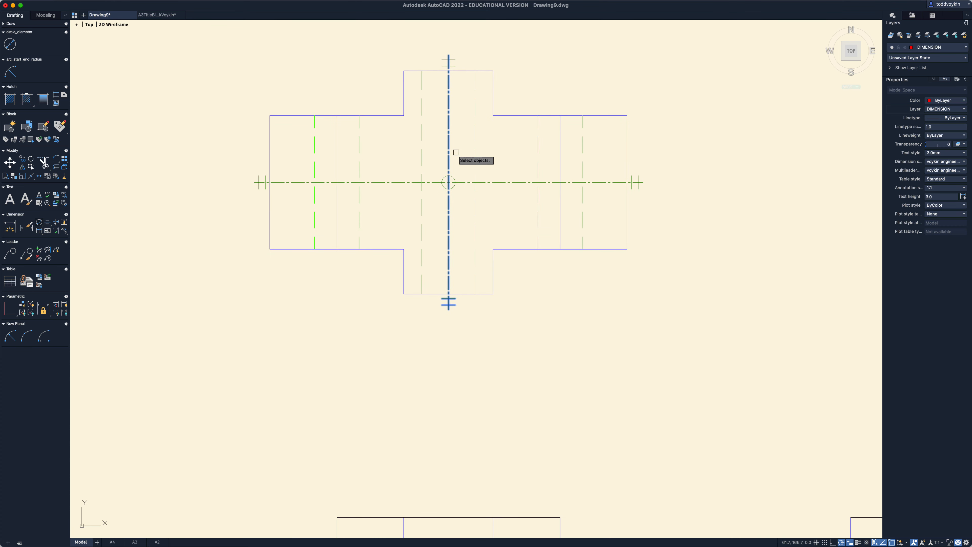
key("Return")
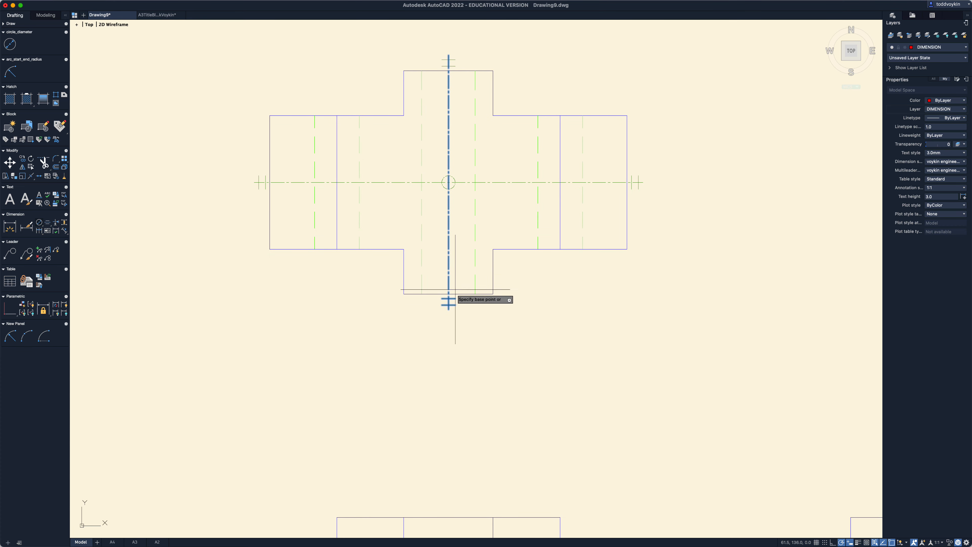
left_click(448, 303)
scroll(484, 429, "down", 3)
middle_click_drag(484, 415, 497, 50)
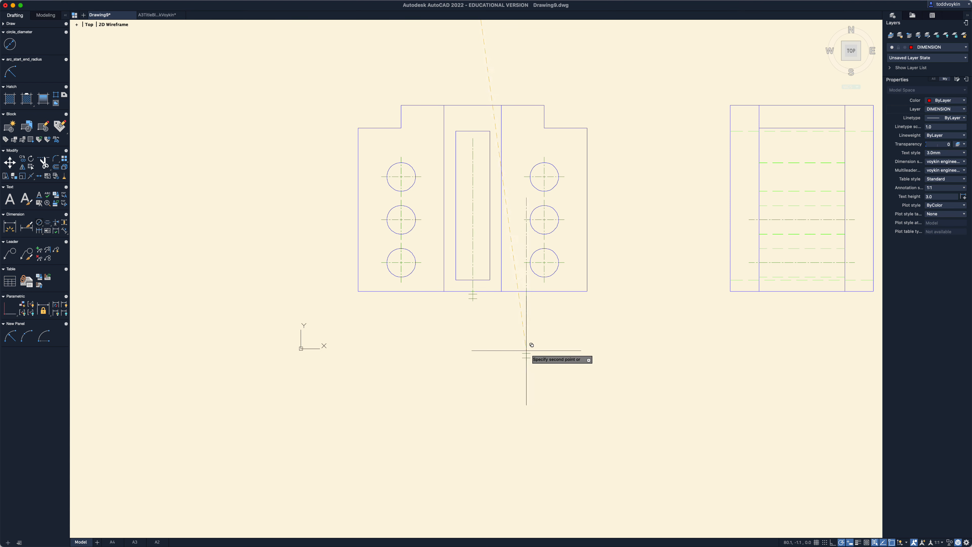
left_click(472, 302)
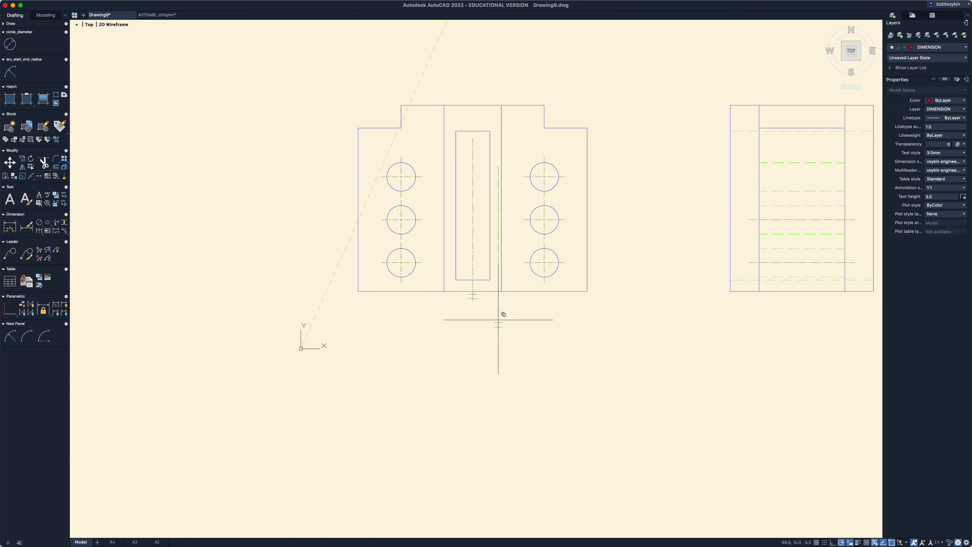
Stretch the upper end of the front view's copied centreline to the midpoint of the top edge.
left_click(475, 146)
left_click(474, 148)
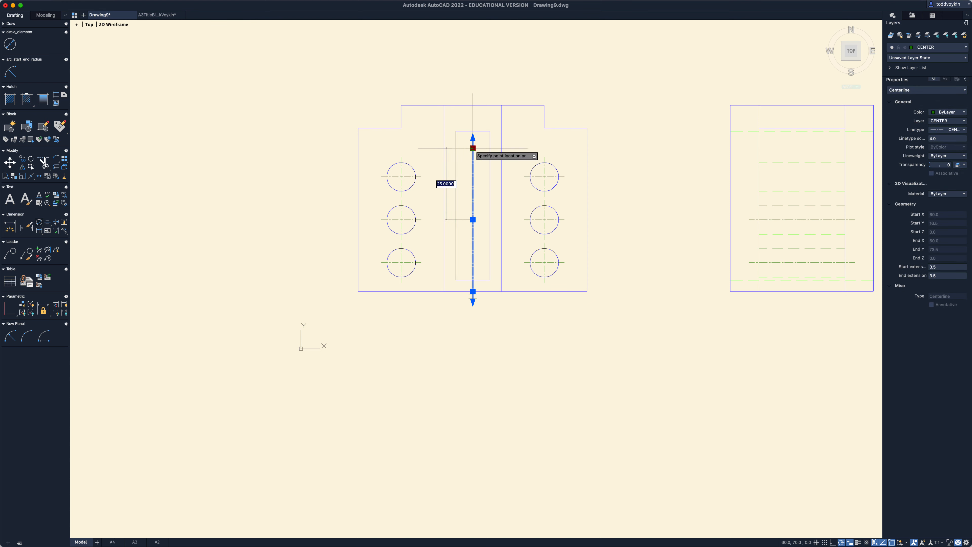
left_click(472, 105)
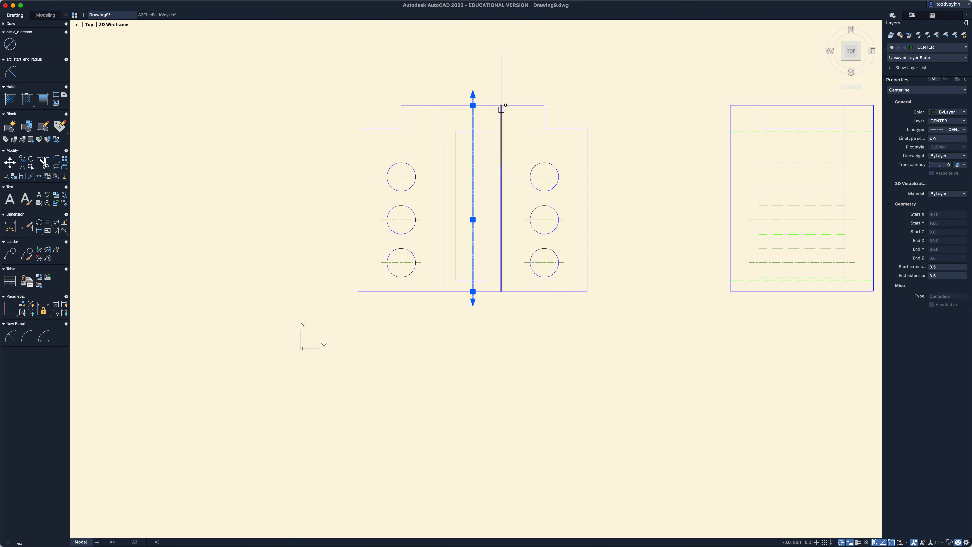
key("Escape")
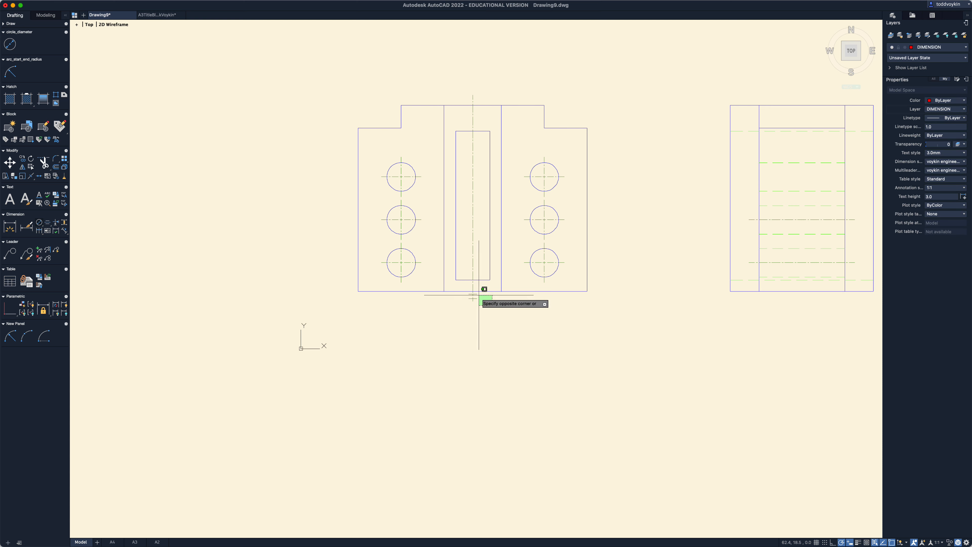
Try to mirror the front view's lower symmetry marks about a horizontal line through the midpoint of the right outer edge.
left_click(483, 306)
type("mi")
key("Return")
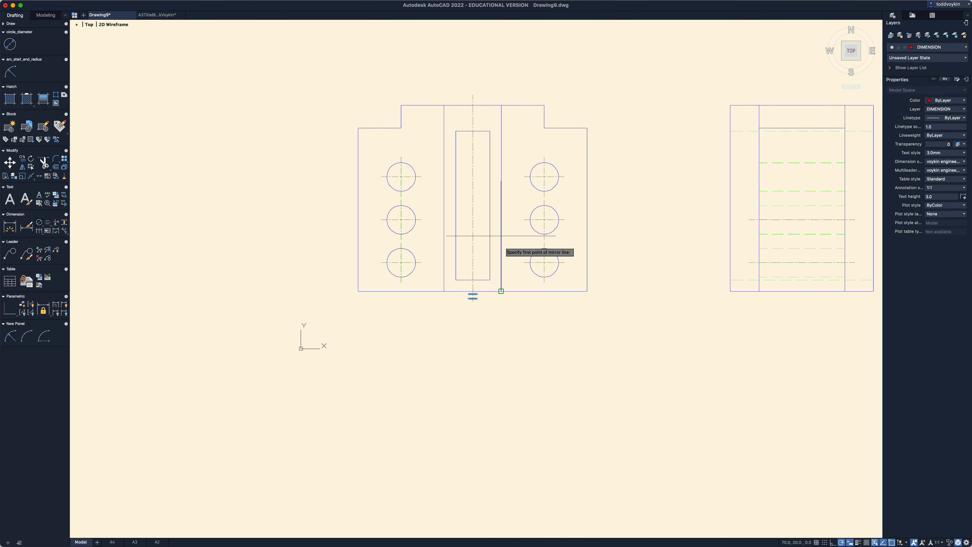
left_click(588, 210)
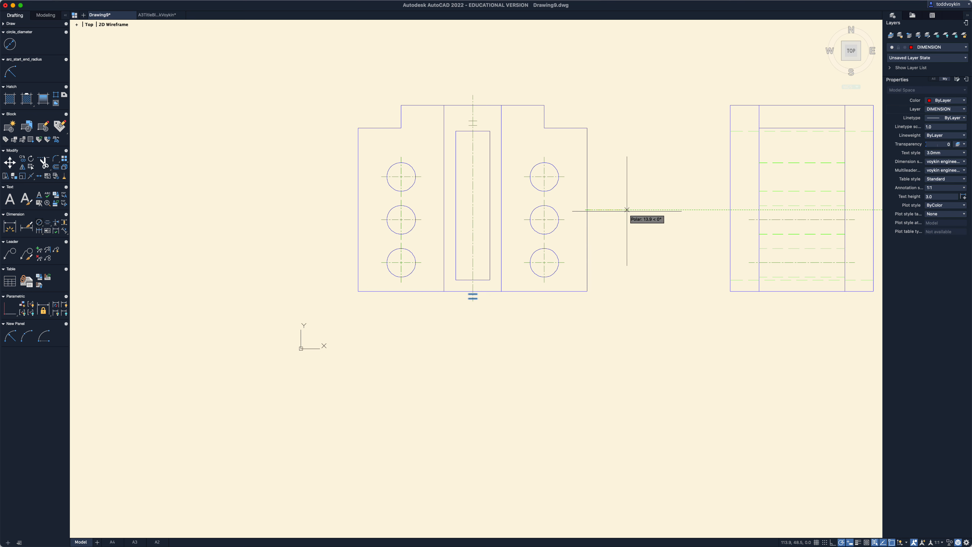
left_click(626, 209)
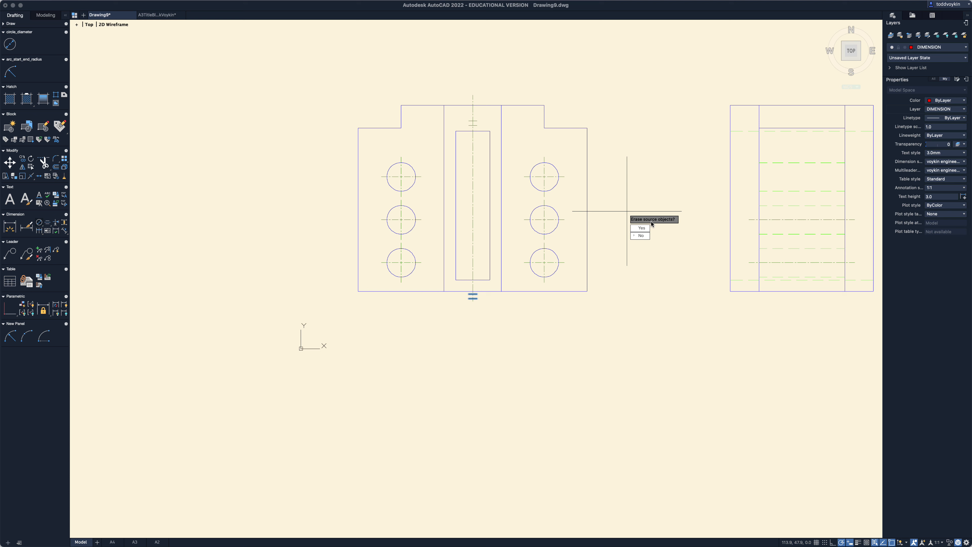
key("Return")
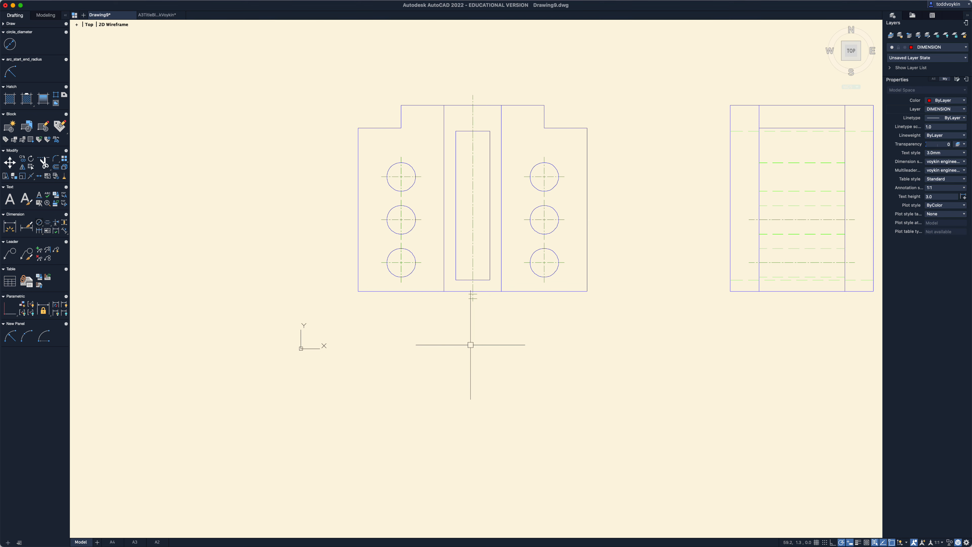
Mirror the front view's lower symmetry marks about a horizontal line through the full-height inner line's midpoint, keeping the originals.
type("MI")
key("Return")
scroll(480, 305, "up", 3)
middle_click_drag(483, 308, 478, 431)
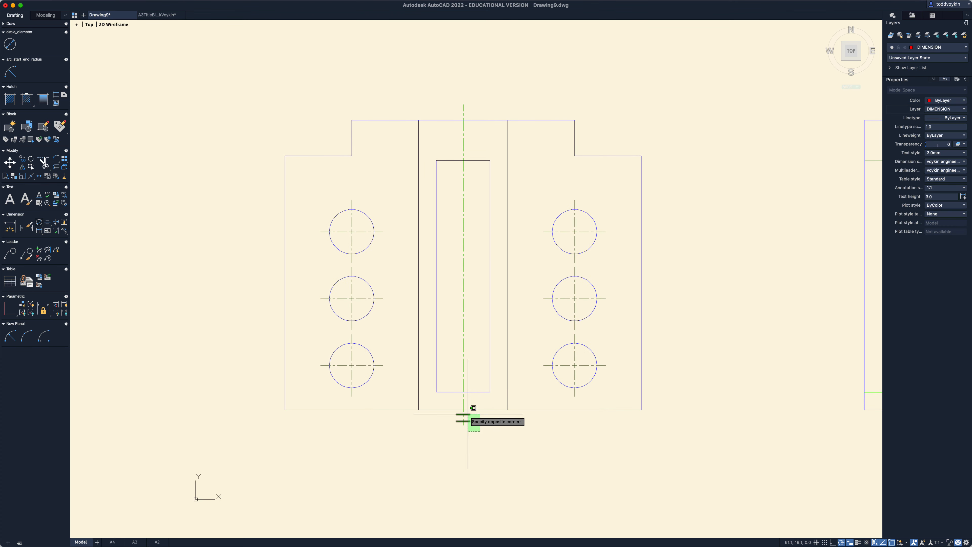
key("Return")
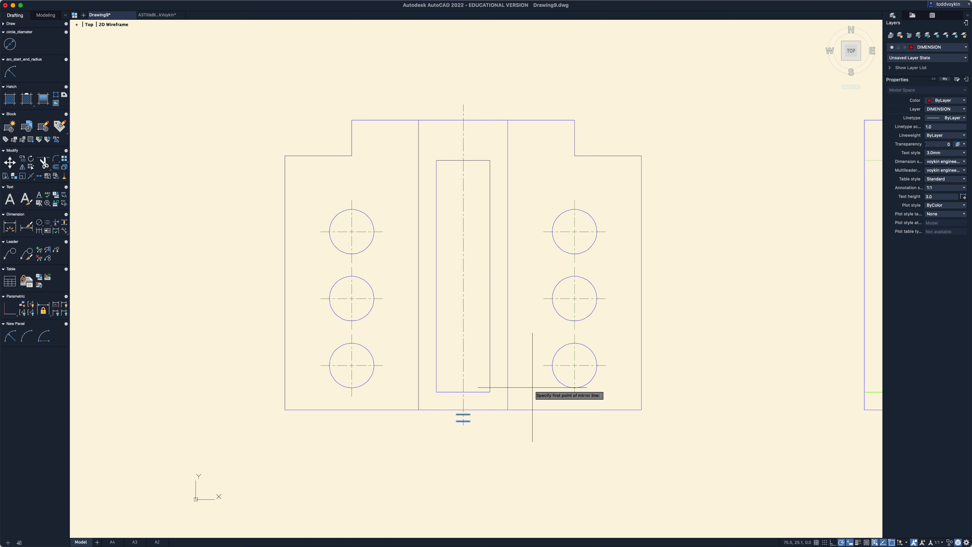
left_click(508, 265)
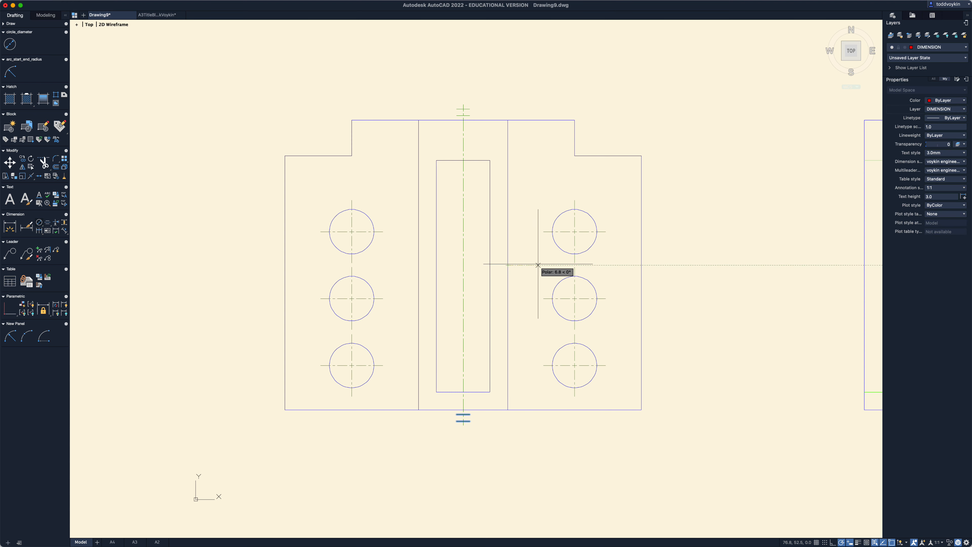
key("Return")
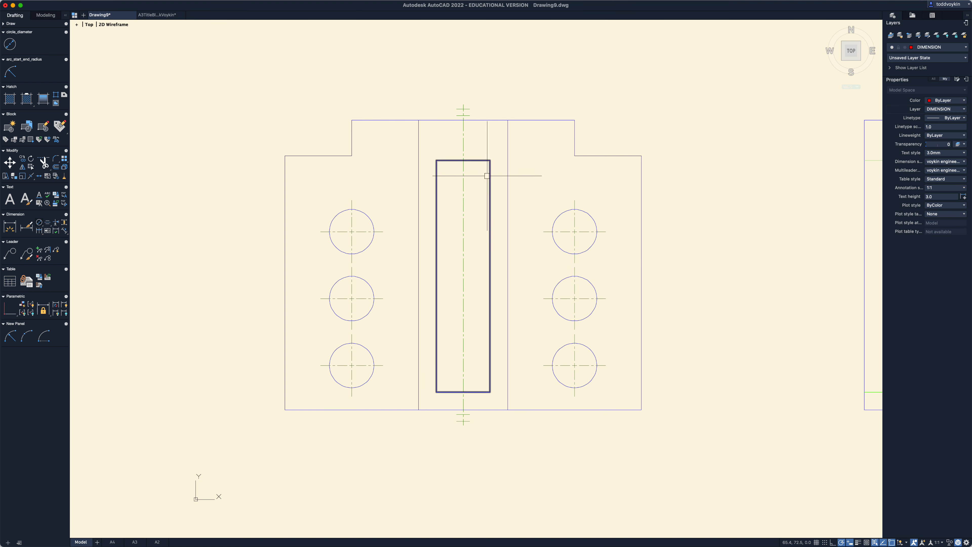
scroll(494, 189, "down", 3)
scroll(494, 188, "down", 2)
middle_click_drag(494, 189, 413, 283)
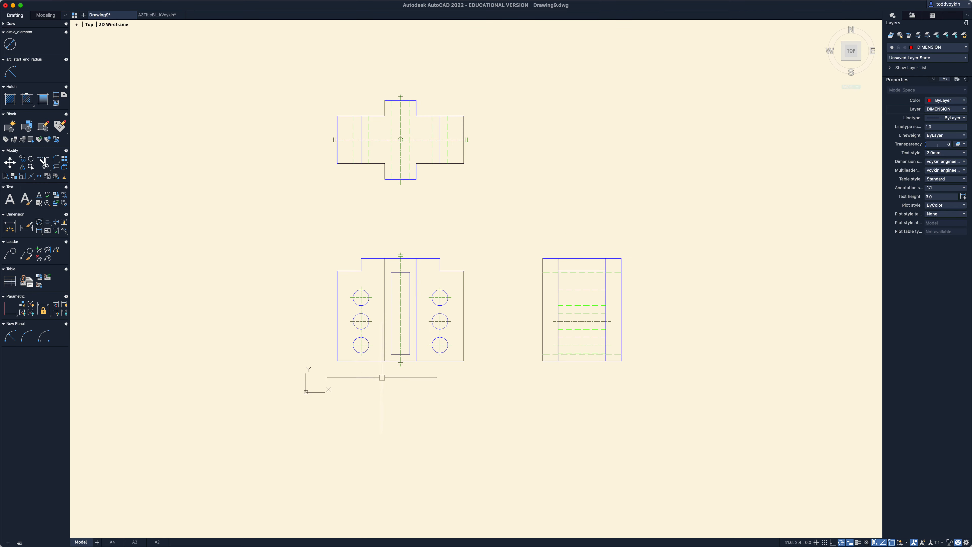
Switch to the A3 layout and dimension the height of the front view's upper right step.
left_click(135, 542)
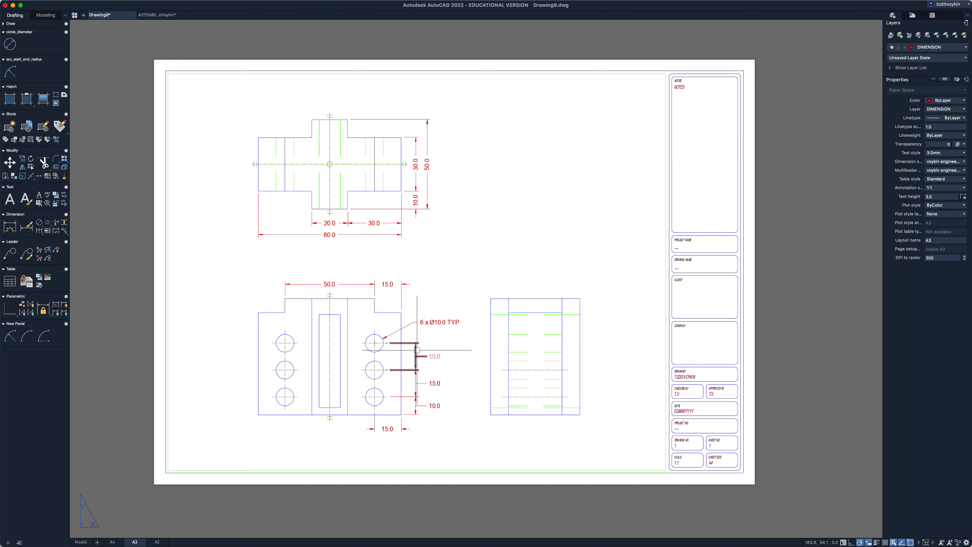
mouse_move(417, 351)
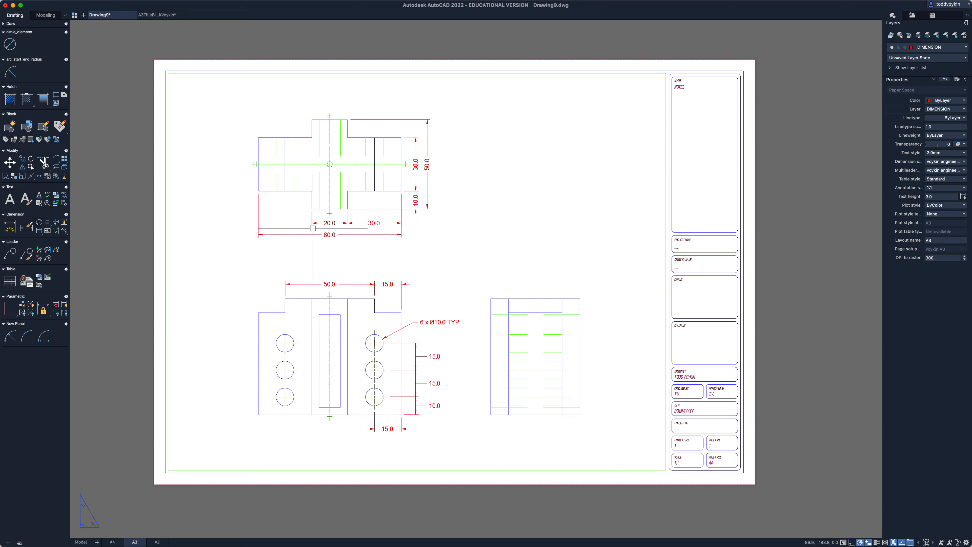
scroll(339, 298, "up", 3)
middle_click_drag(243, 286, 298, 232)
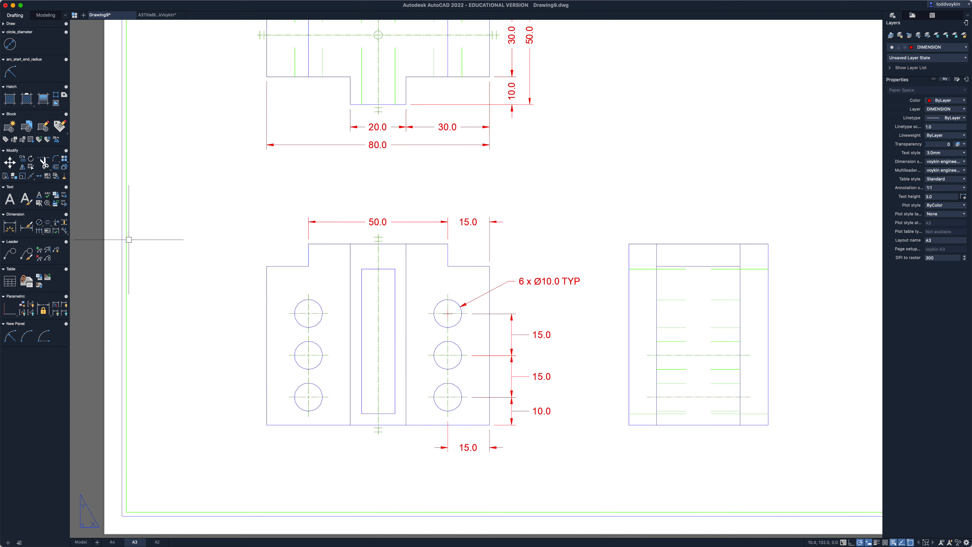
left_click(39, 223)
left_click(51, 233)
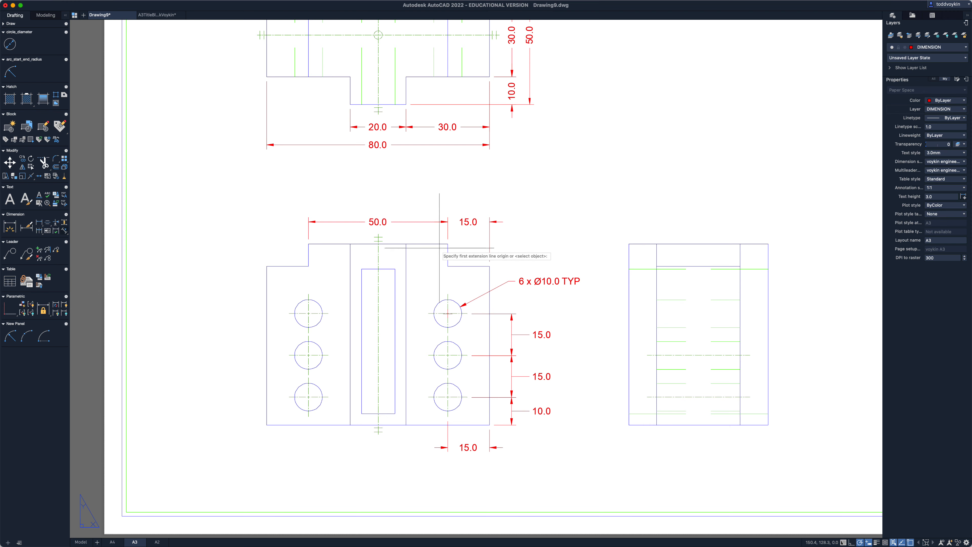
left_click(448, 244)
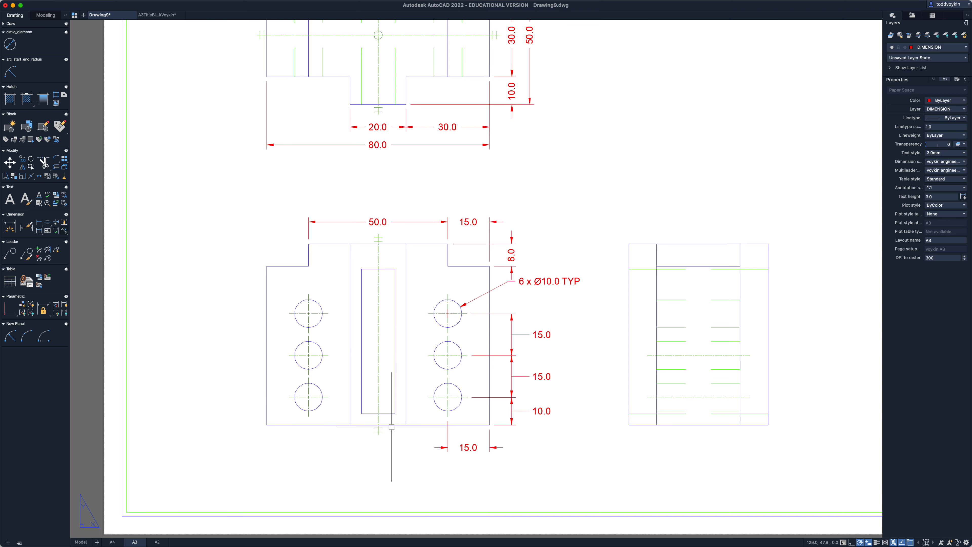
Dimension the horizontal distance from the front view's lower right corner to the slot's right edge, offset below the hole's 15 mm dimension.
middle_click_drag(391, 427, 391, 404)
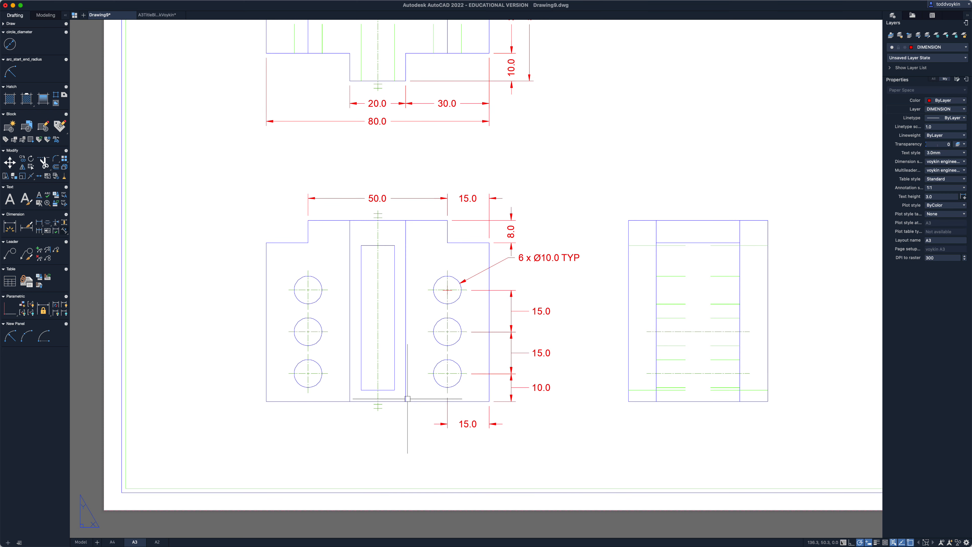
scroll(407, 400, "down", 1)
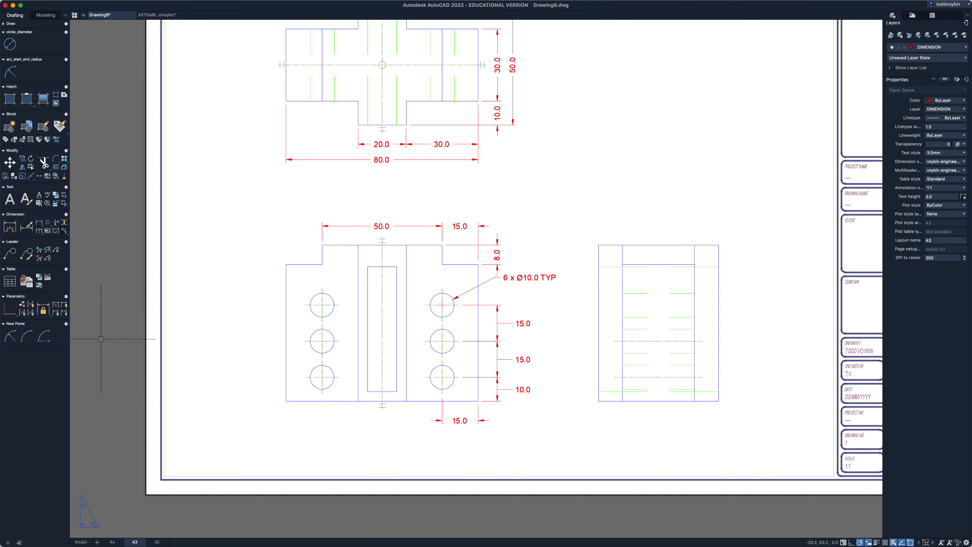
left_click(41, 224)
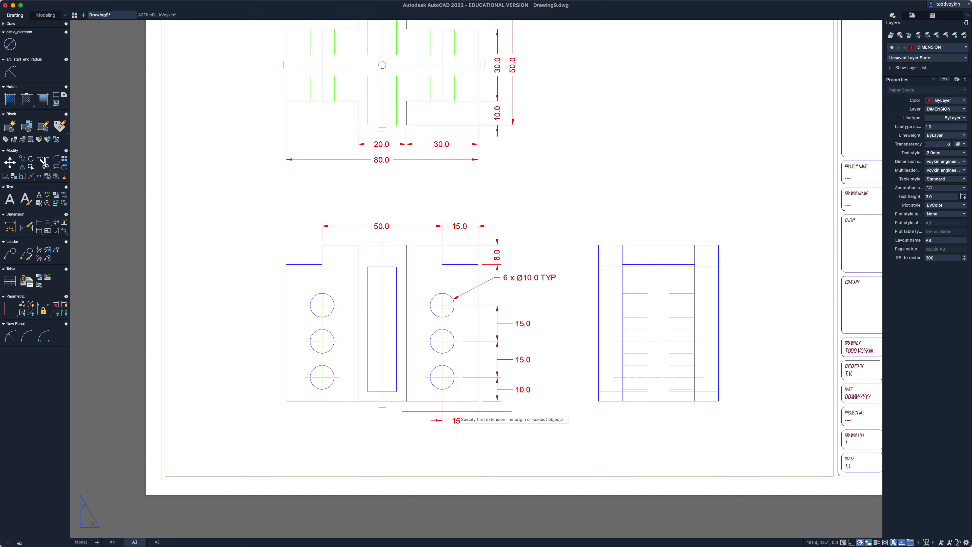
left_click(478, 401)
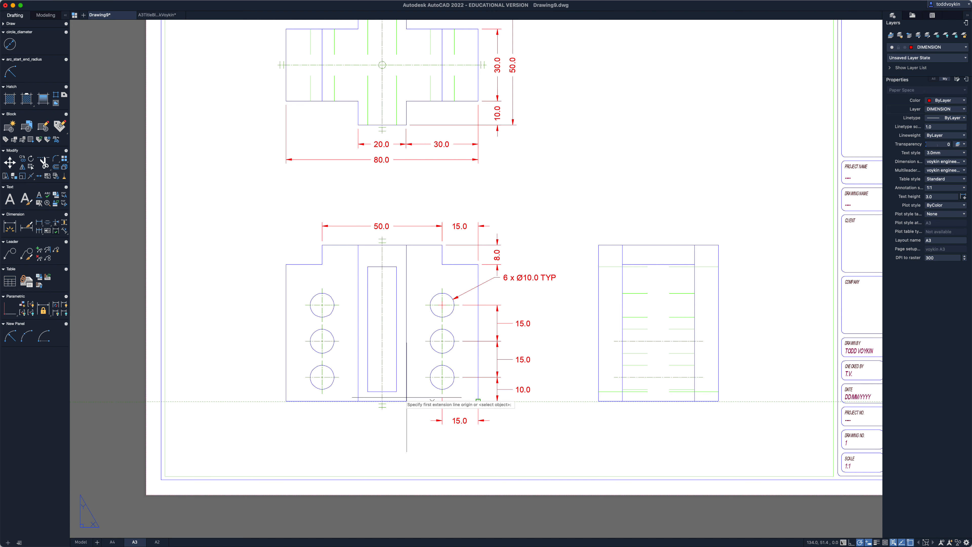
left_click(396, 392)
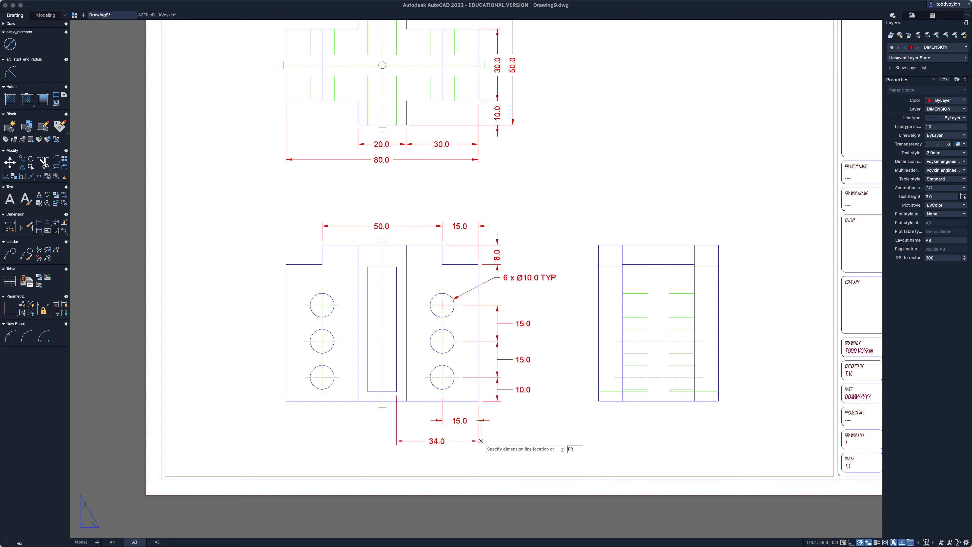
left_click(478, 420)
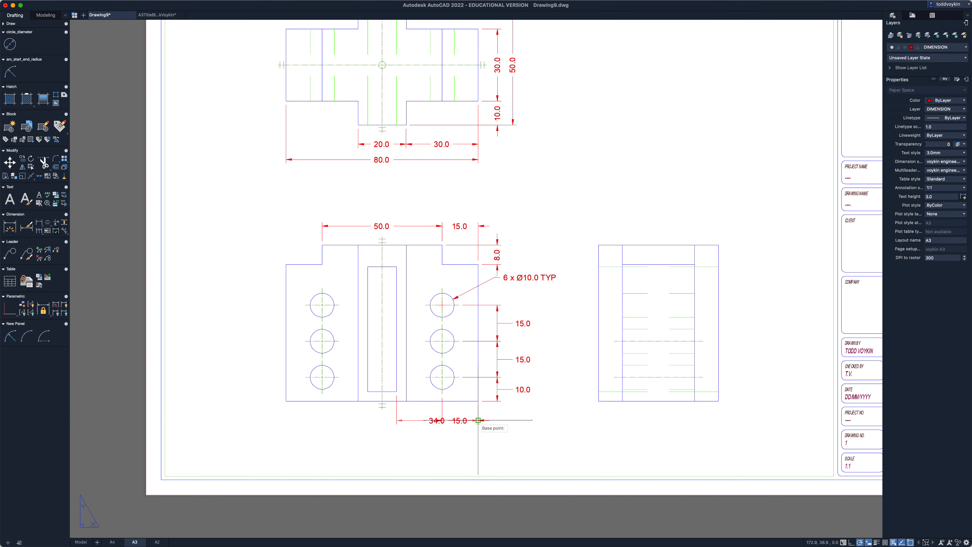
left_click(478, 420)
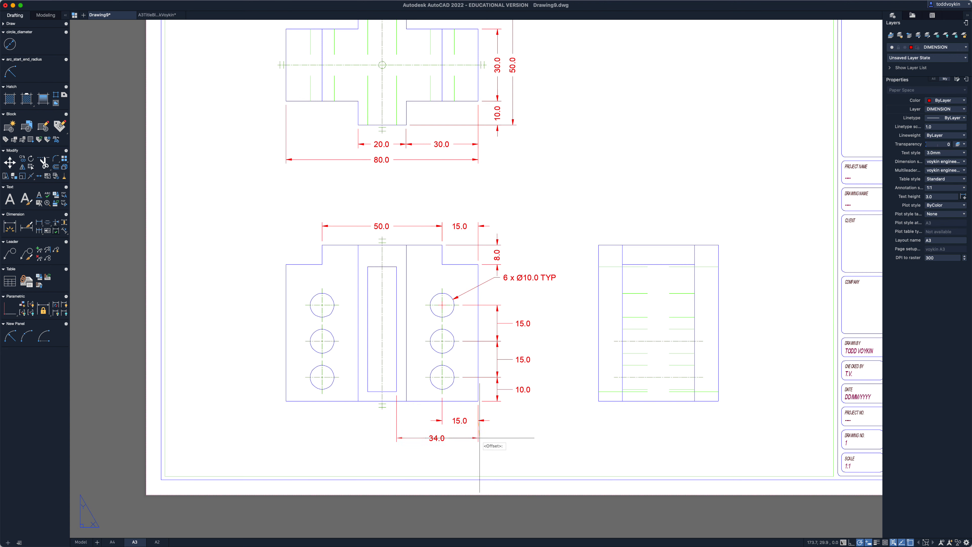
key("Return")
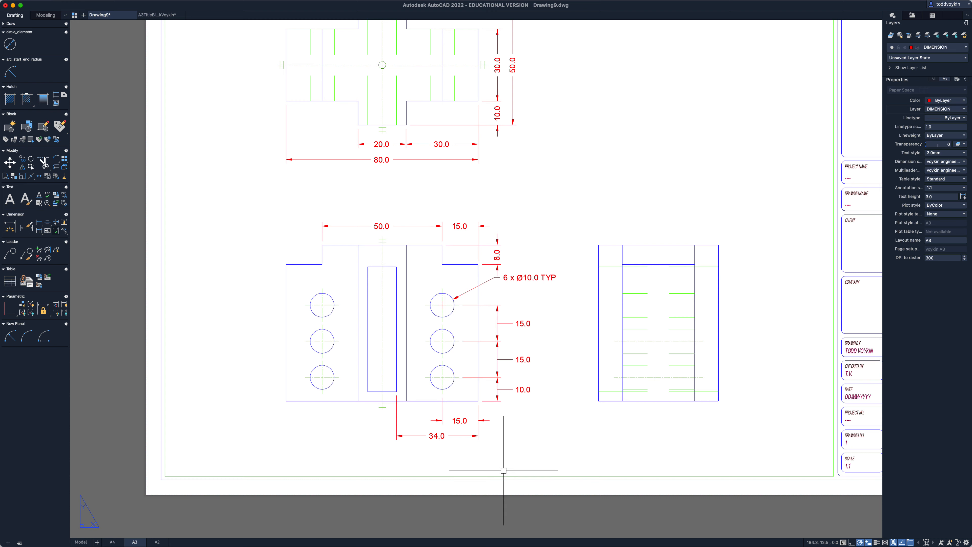
Dimension the slot's width below the front view, in line with the adjacent slot-to-edge dimension.
key("Return")
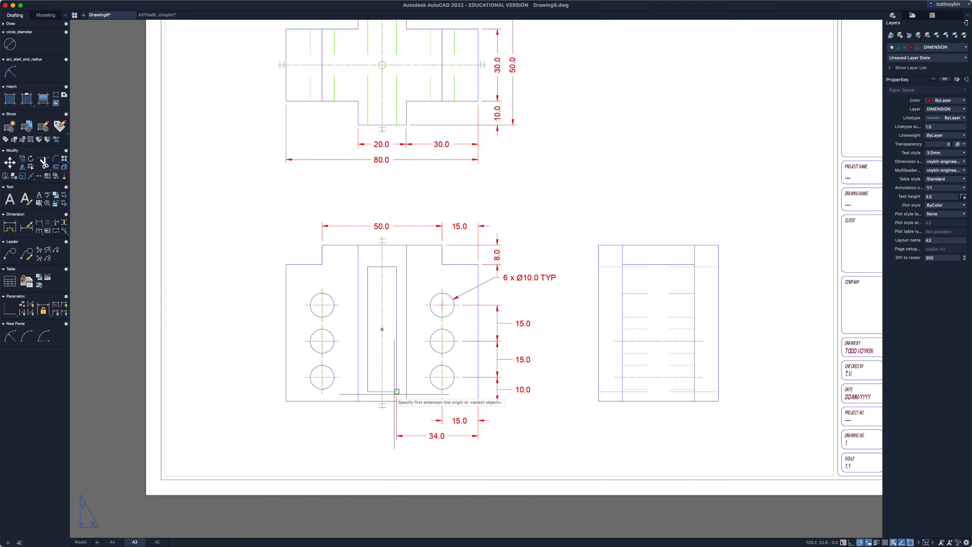
left_click(397, 392)
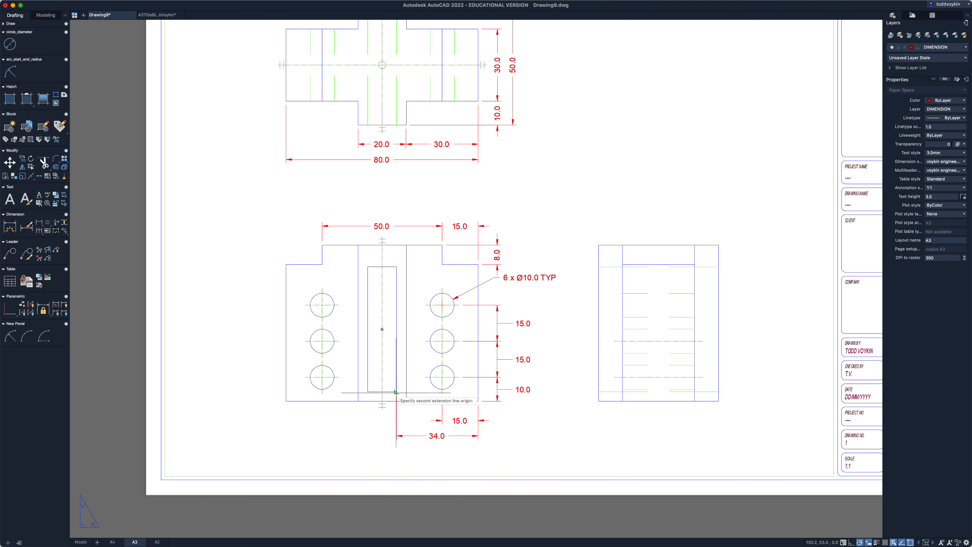
left_click(367, 391)
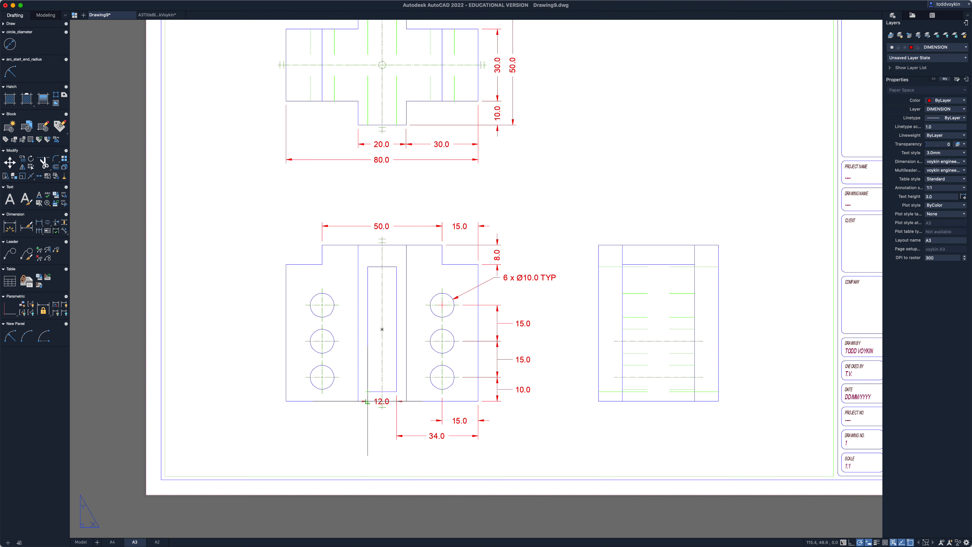
left_click(397, 436)
Dimension the vertical distance from the slot's lower left corner to the front view's lower left corner, using FROM to offset it outside the left edge.
left_click(40, 224)
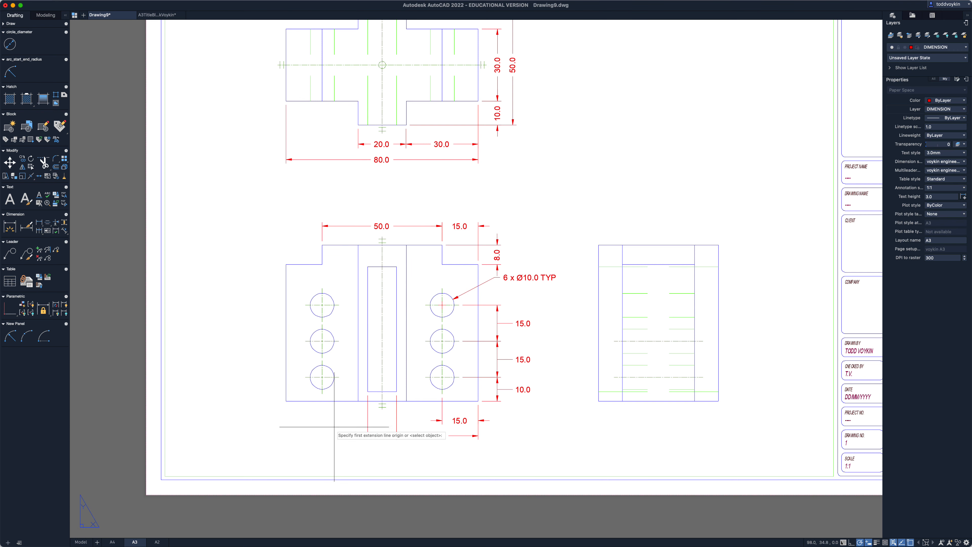
left_click(368, 391)
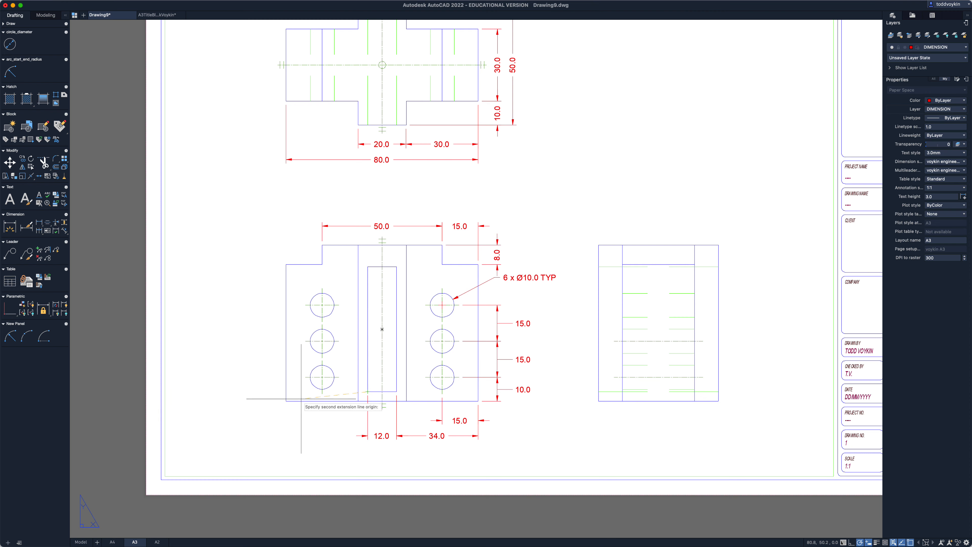
left_click(286, 401)
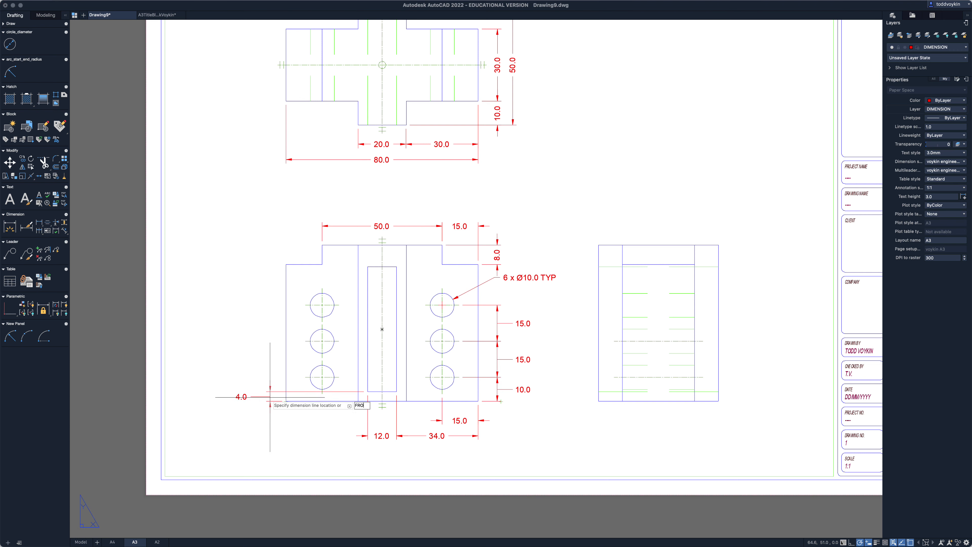
type("FROM")
key("Return")
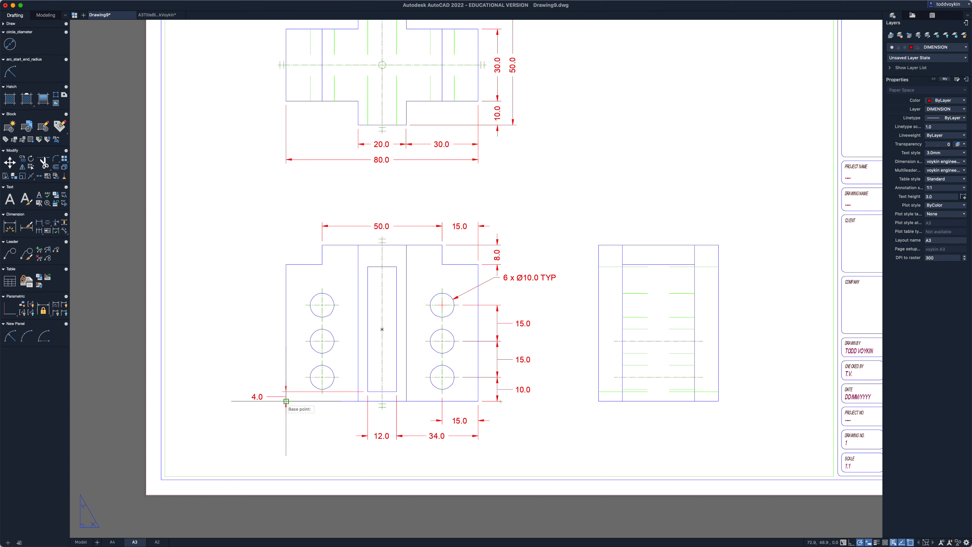
left_click(265, 400)
Dimension the slot's height left of the front view, in line with the slot-to-base dimension.
key("Return")
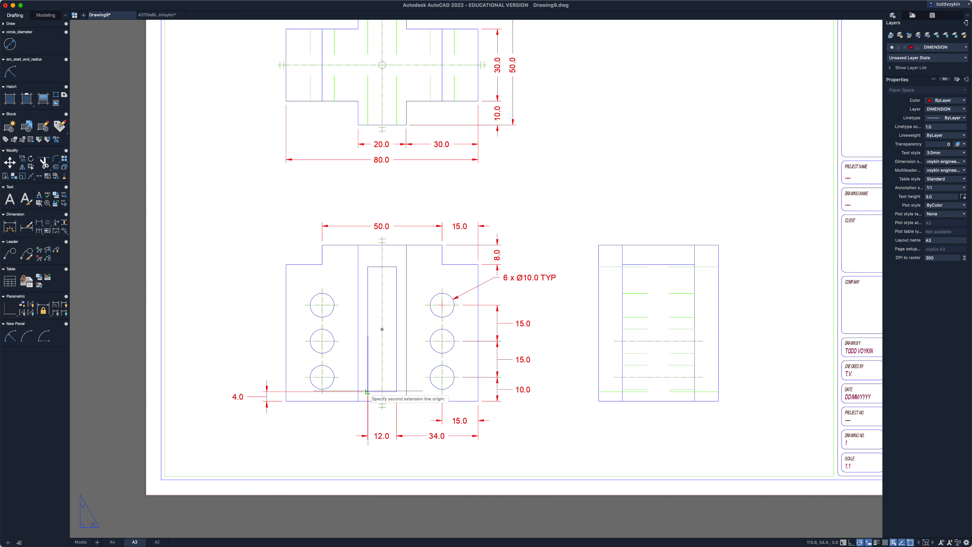
left_click(367, 267)
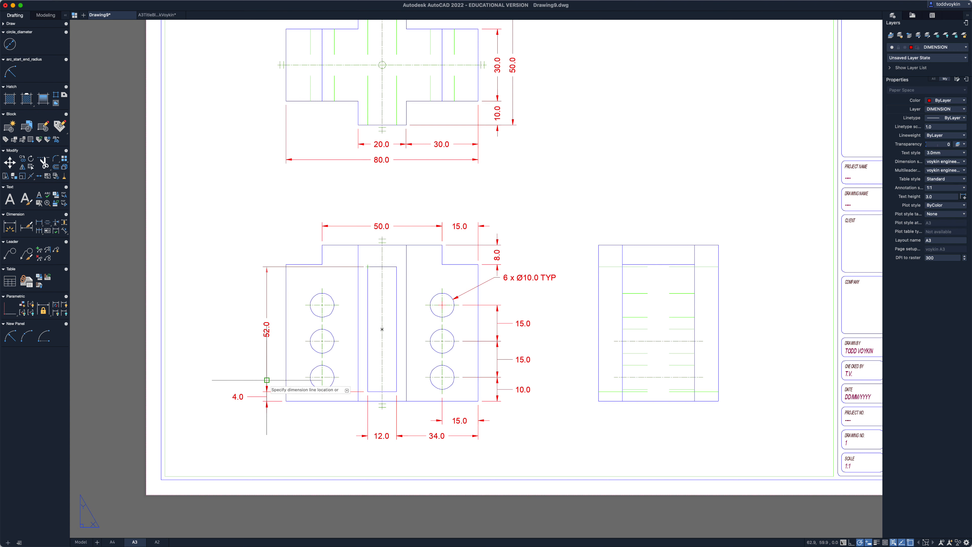
left_click(267, 389)
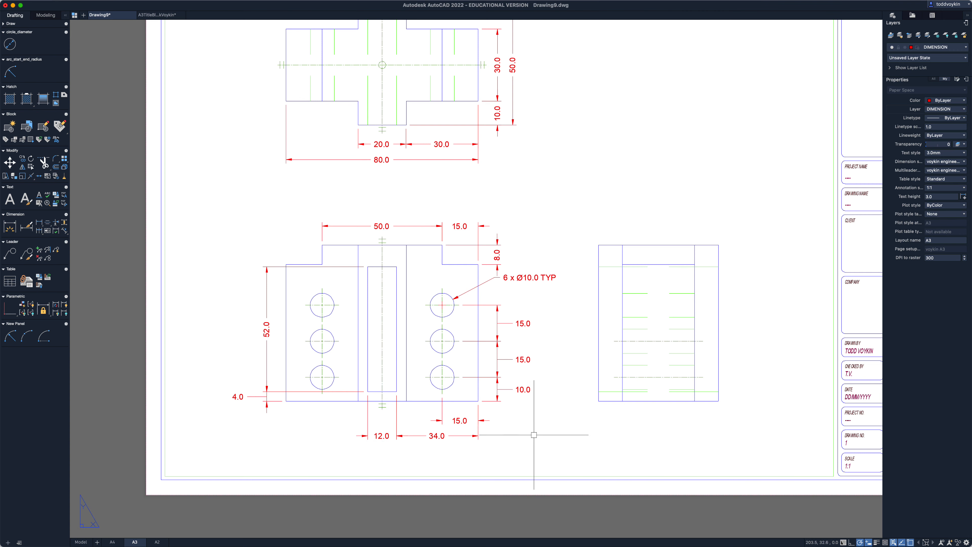
scroll(539, 432, "down", 3)
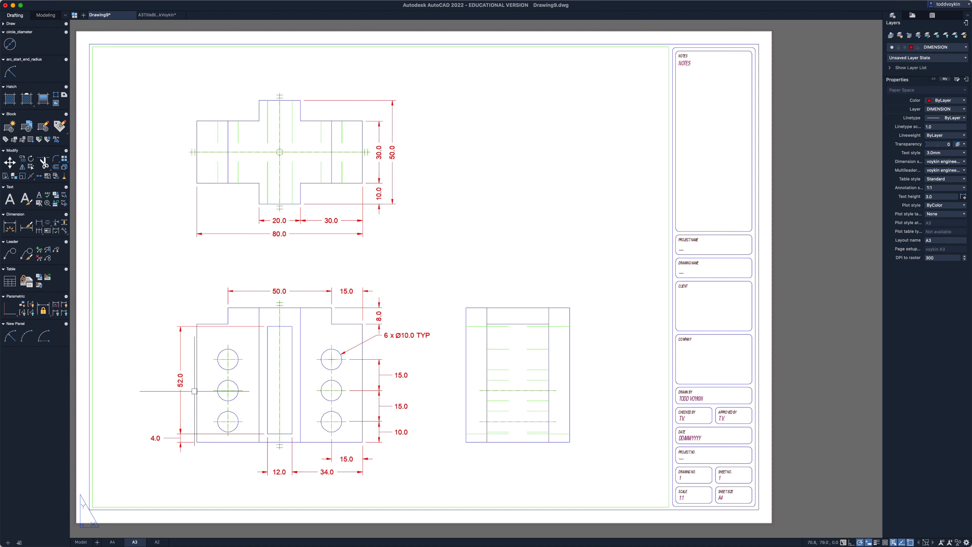
left_click(34, 226)
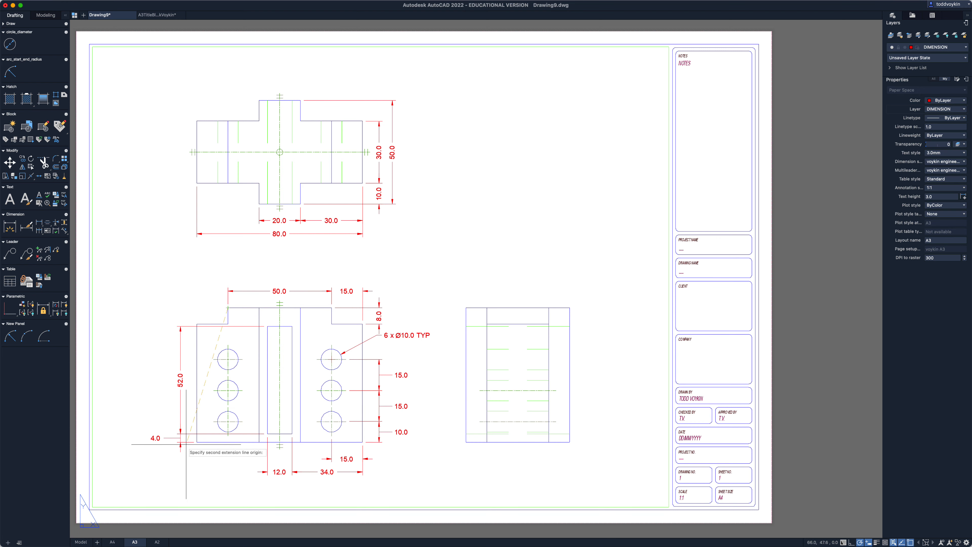
left_click(197, 442)
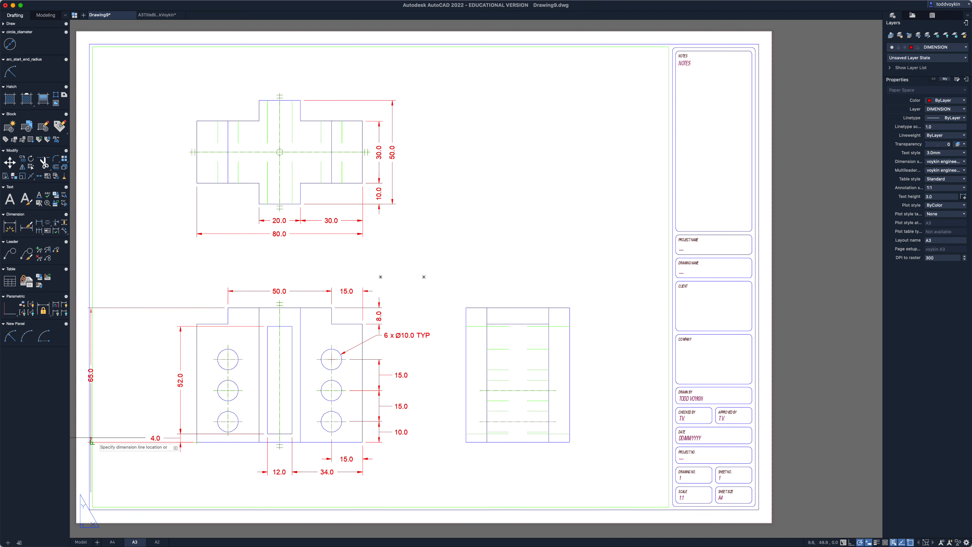
key("Escape")
key("Return")
left_click(362, 442)
left_click(332, 307)
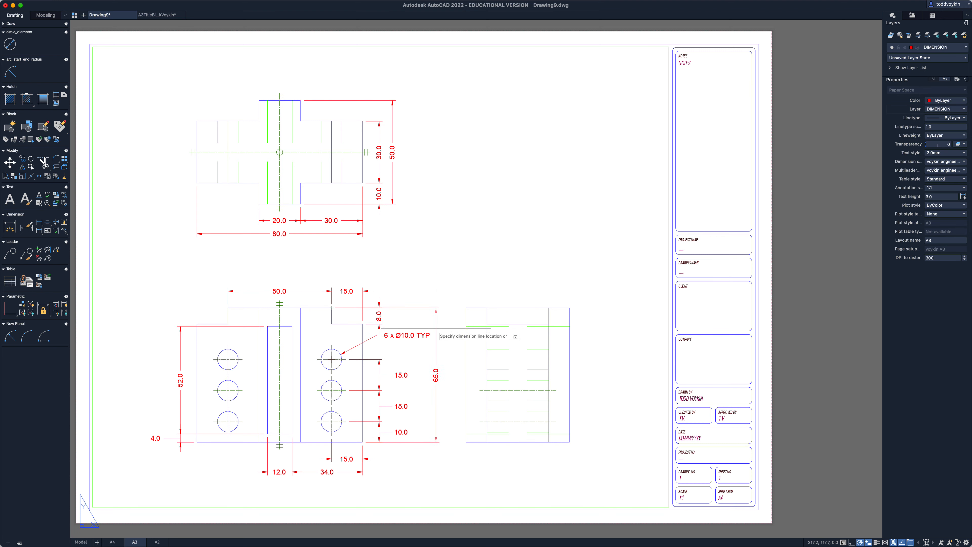
key("Escape")
Dimension the side view's full height along its left edge, offset outside the outline.
key("space")
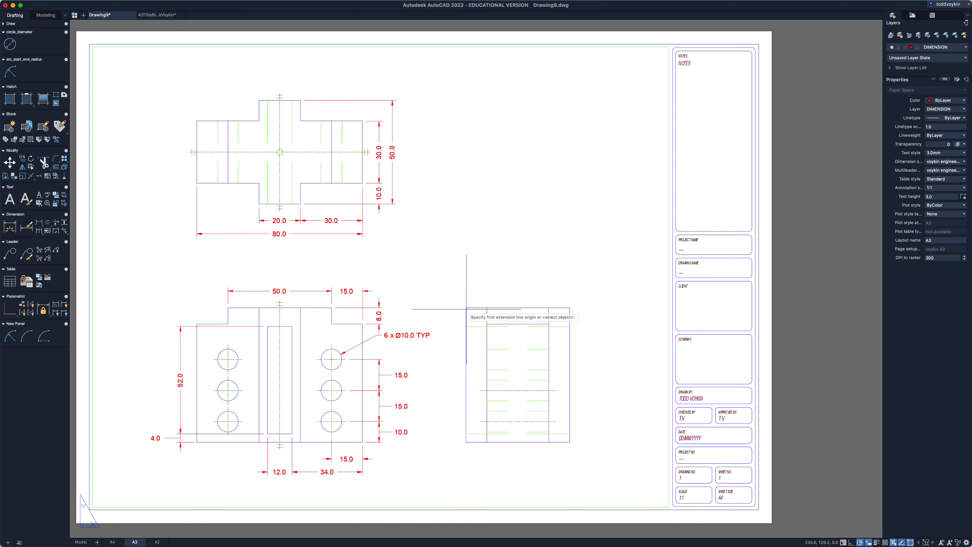
left_click(466, 308)
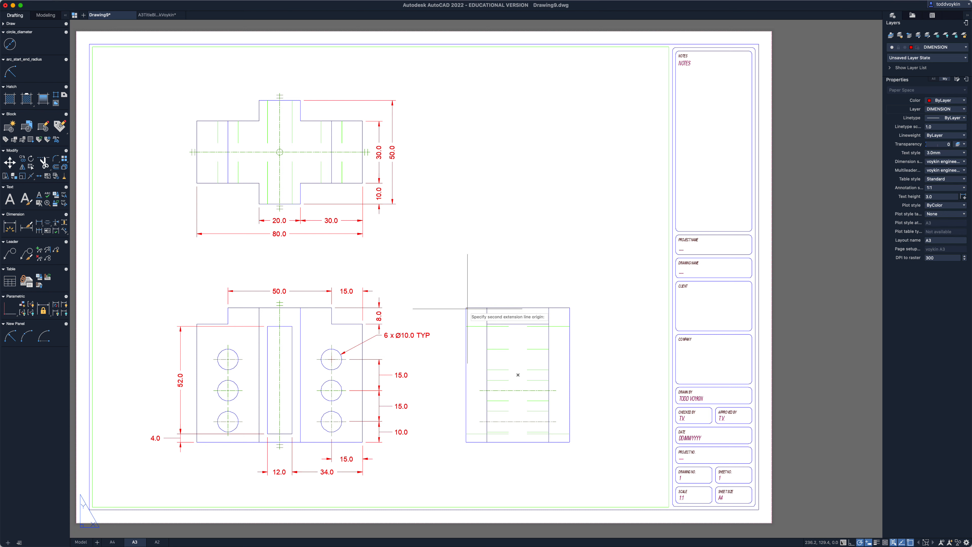
left_click(466, 442)
type("10")
key("Return")
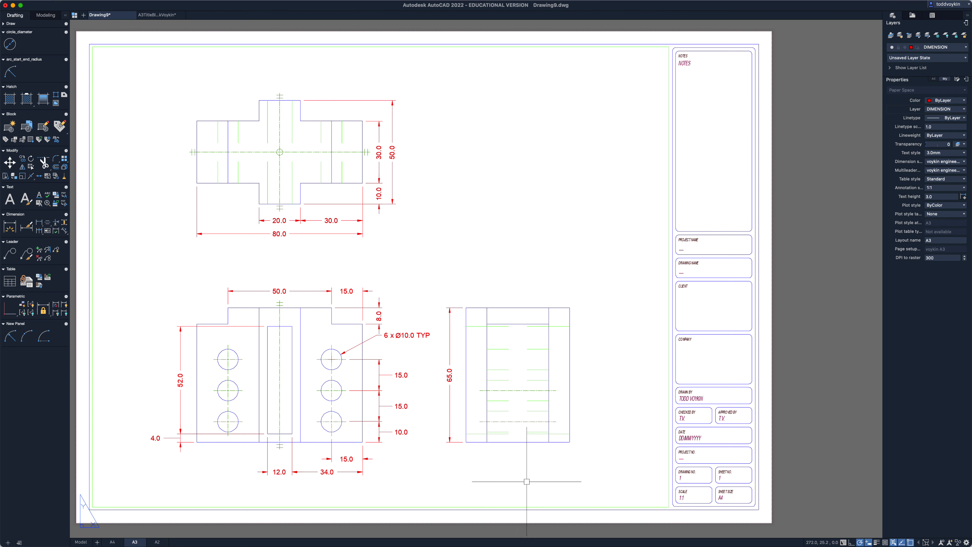
key("Return")
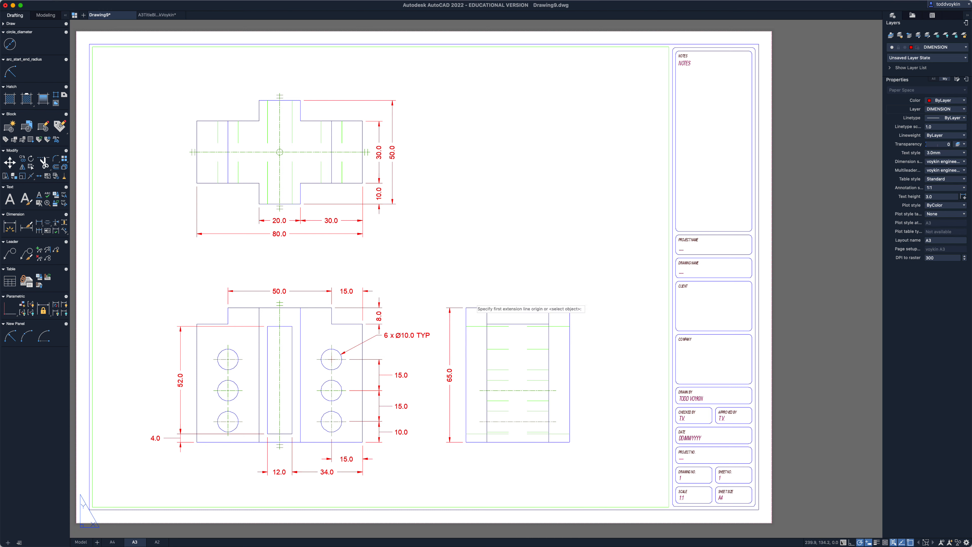
left_click(466, 307)
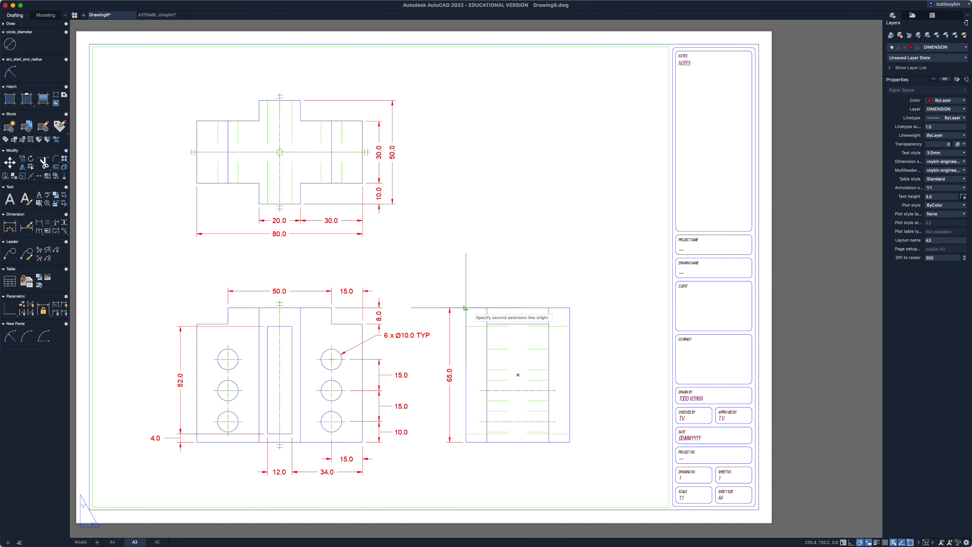
left_click(569, 307)
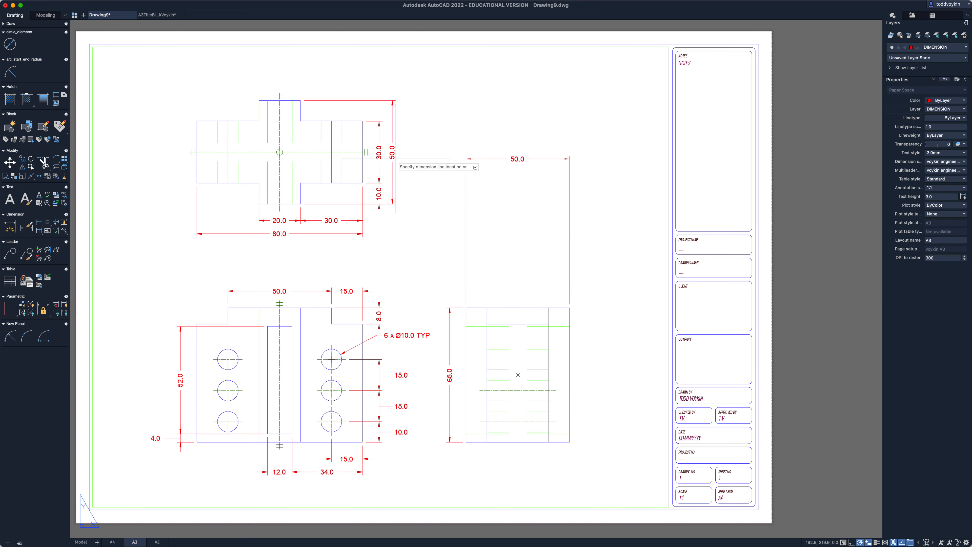
key("Escape")
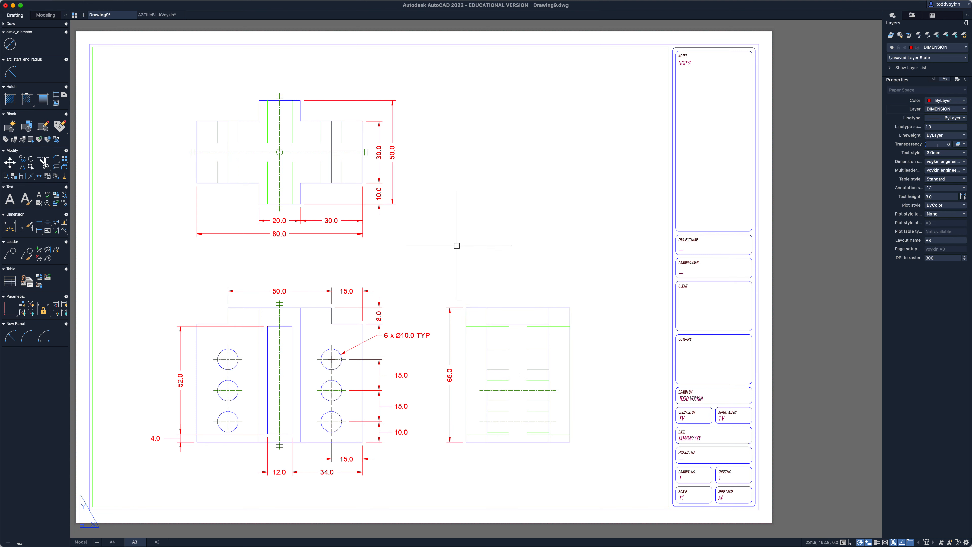
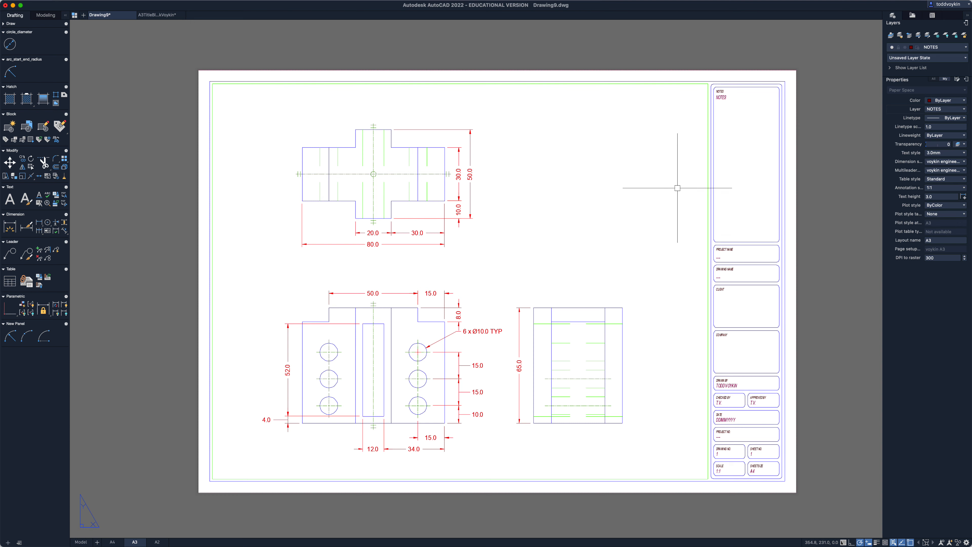
Make NOTES the current layer and draw a circle of radius 2.5 mm below the side view's lower right corner.
left_click(948, 110)
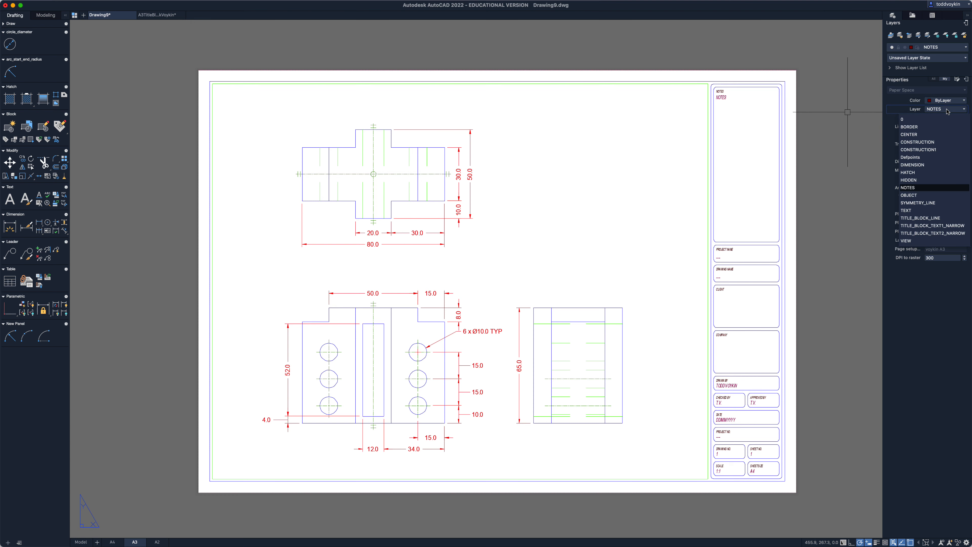
left_click(926, 188)
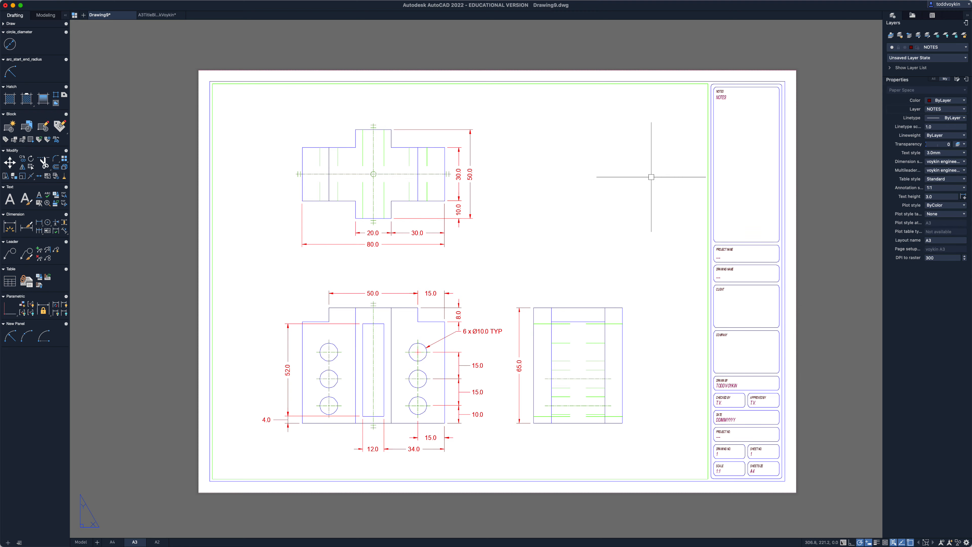
middle_click_drag(646, 150, 619, 169)
middle_click_drag(615, 448, 575, 327)
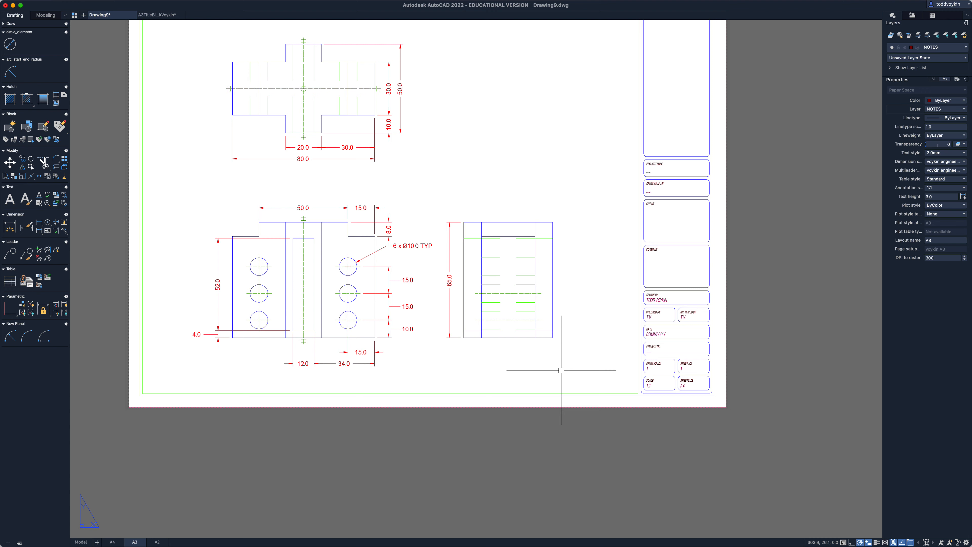
type("c")
key("Return")
left_click(557, 368)
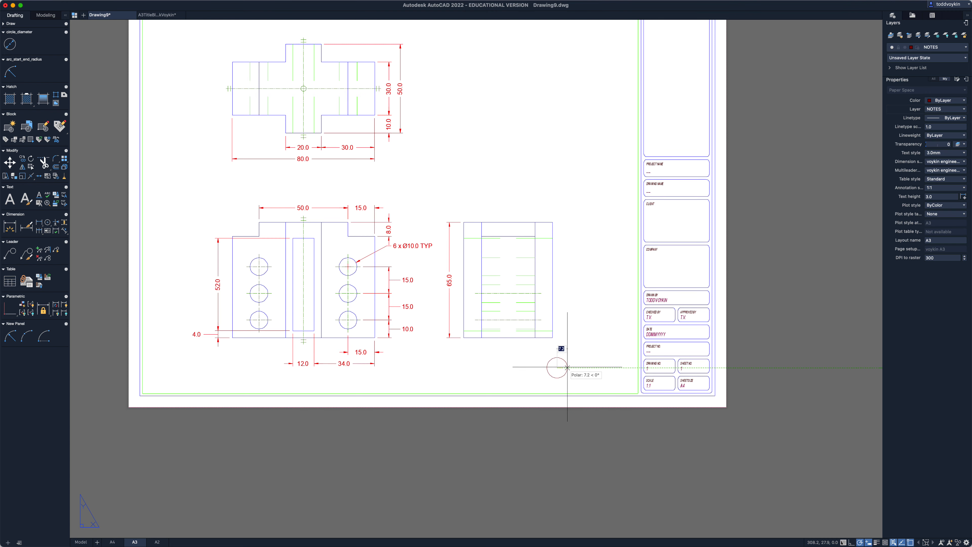
type("2.5")
key("Return")
Draw a concentric circle of radius 5 mm around the small circle below the side view.
key("Return")
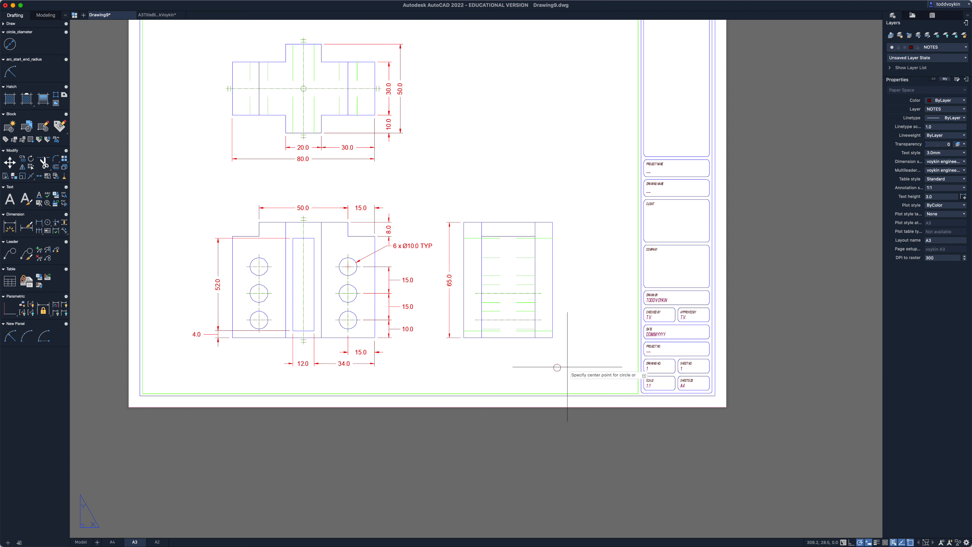
left_click(558, 368)
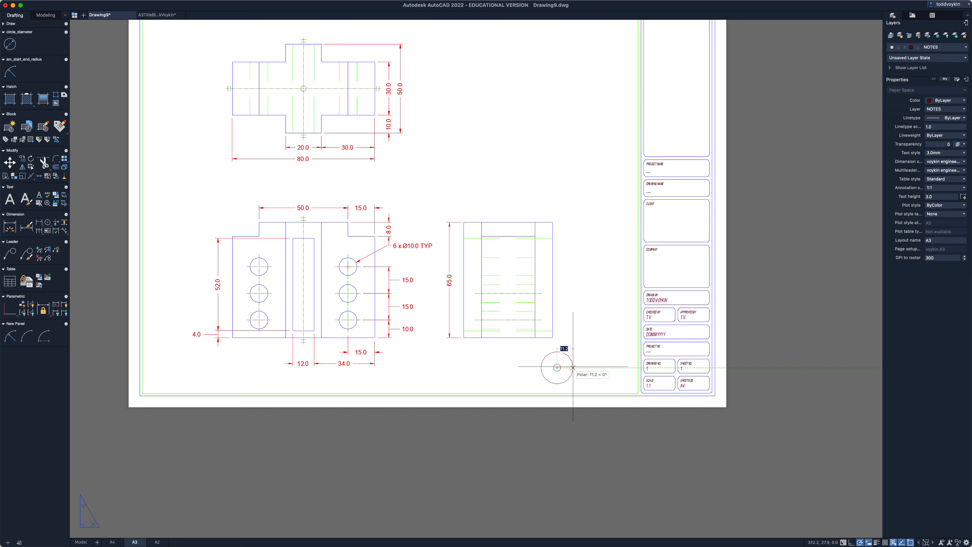
type("5")
key("Return")
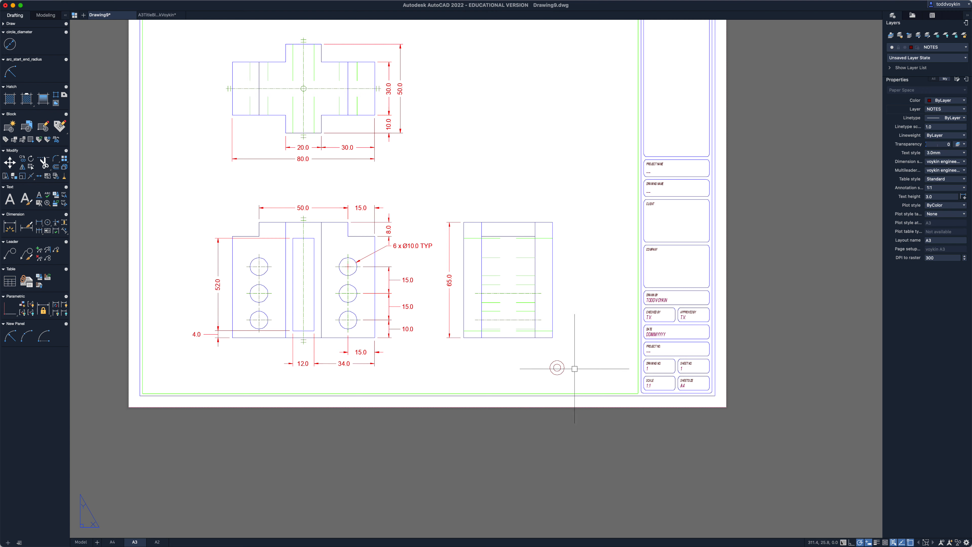
Draw a 2.5 mm vertical line upward, starting on the circles' horizontal axis 12.5 mm right of the small circle's left quadrant.
mouse_move(566, 372)
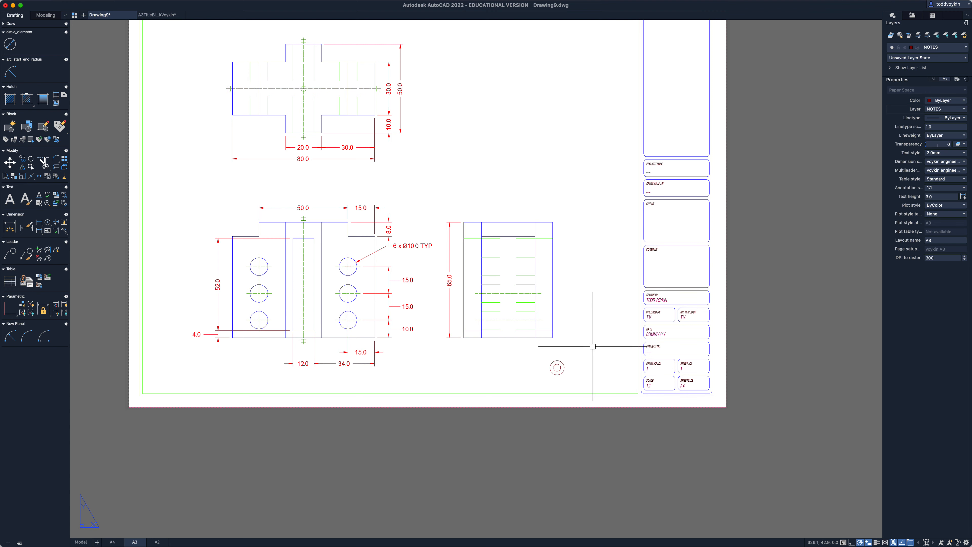
scroll(560, 370, "up", 2)
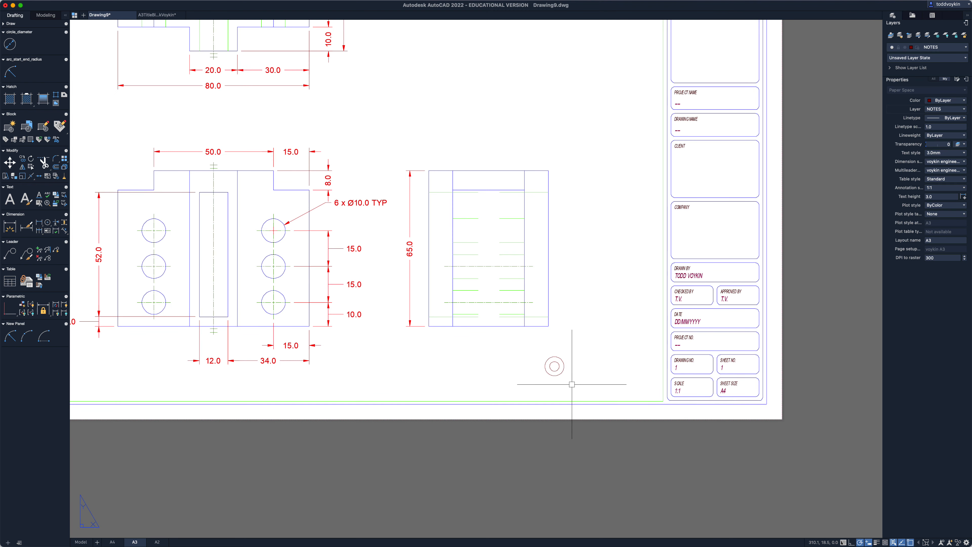
type("l")
key("Return")
scroll(556, 367, "up", 3)
left_click(556, 367)
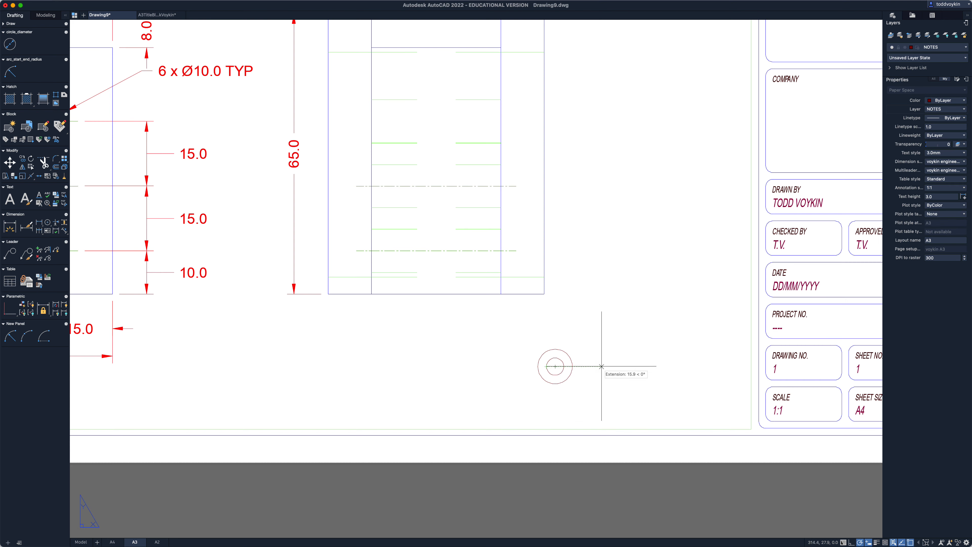
type("12.5")
key("Return")
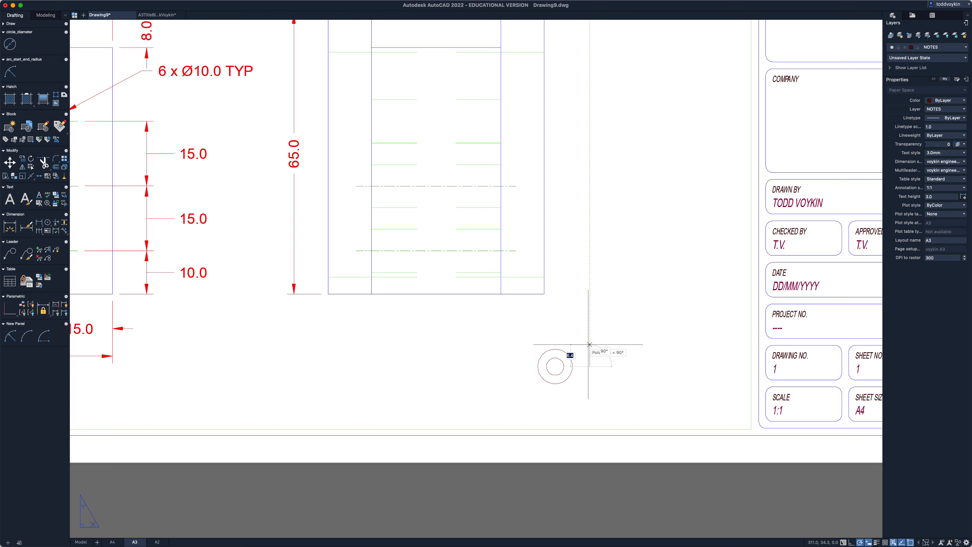
type("2.5")
key("Return")
key("Escape")
Lengthen the vertical line beside the circles downward by 2.5 mm from its lower end.
scroll(593, 361, "up", 3)
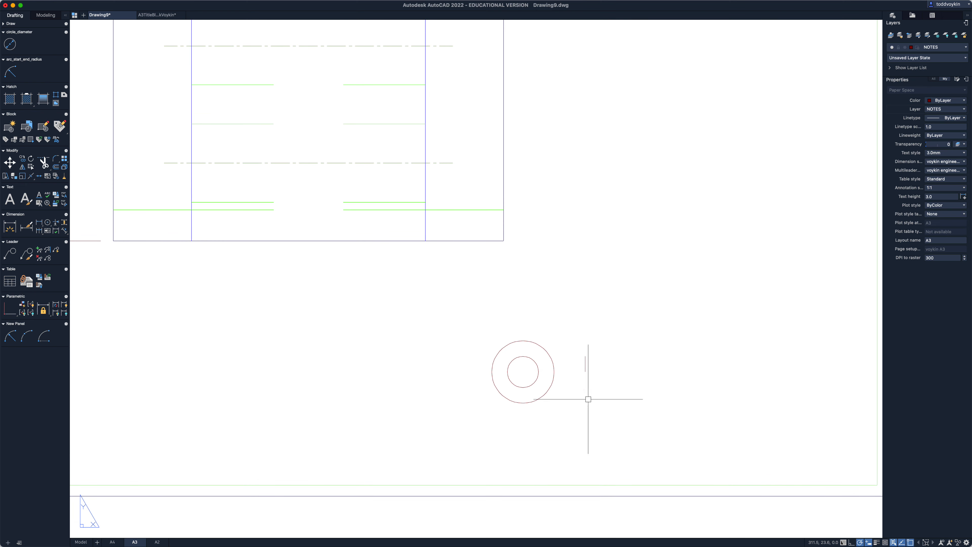
left_click(589, 369)
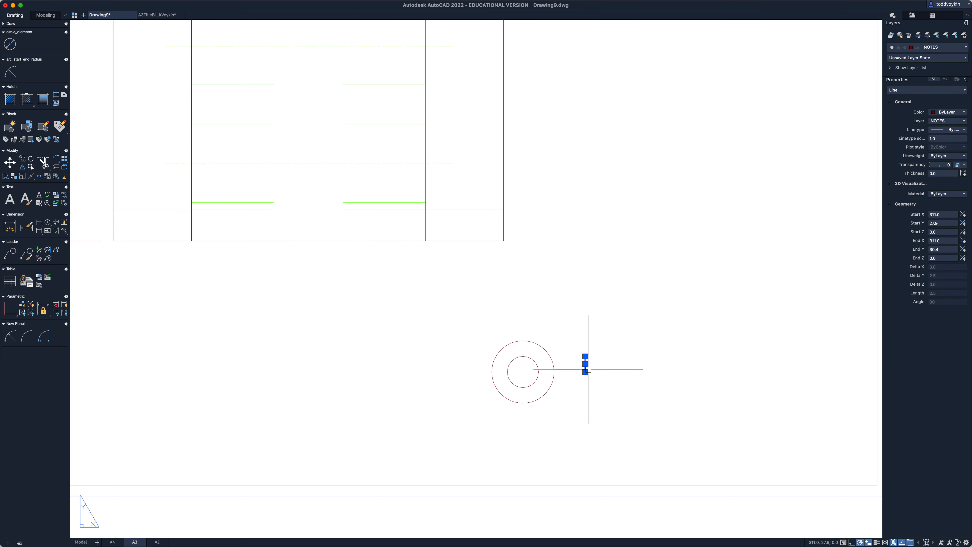
mouse_move(585, 372)
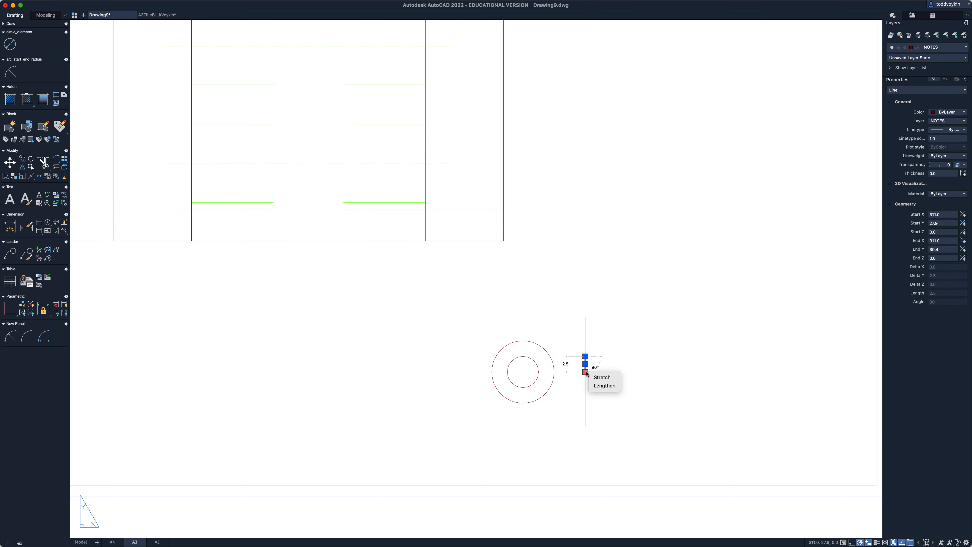
left_click(605, 386)
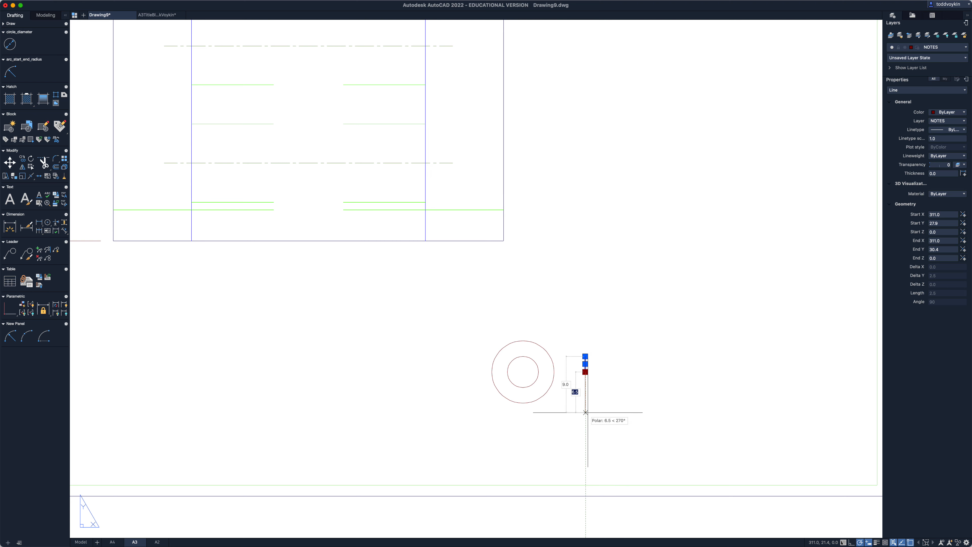
type("2.")
key("Return")
key("Escape")
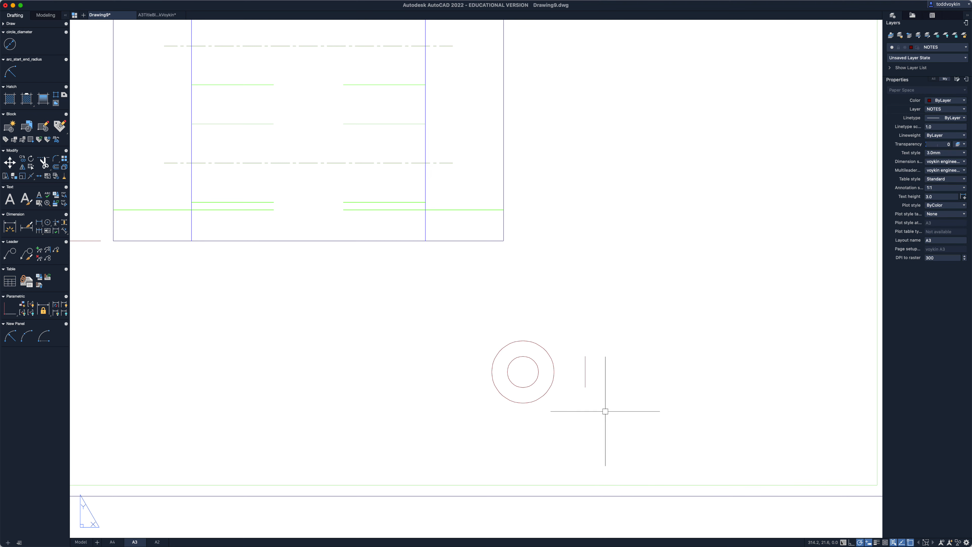
Compare the vertical line's length with the inner circle, and check the outer circle's size.
left_click(585, 368)
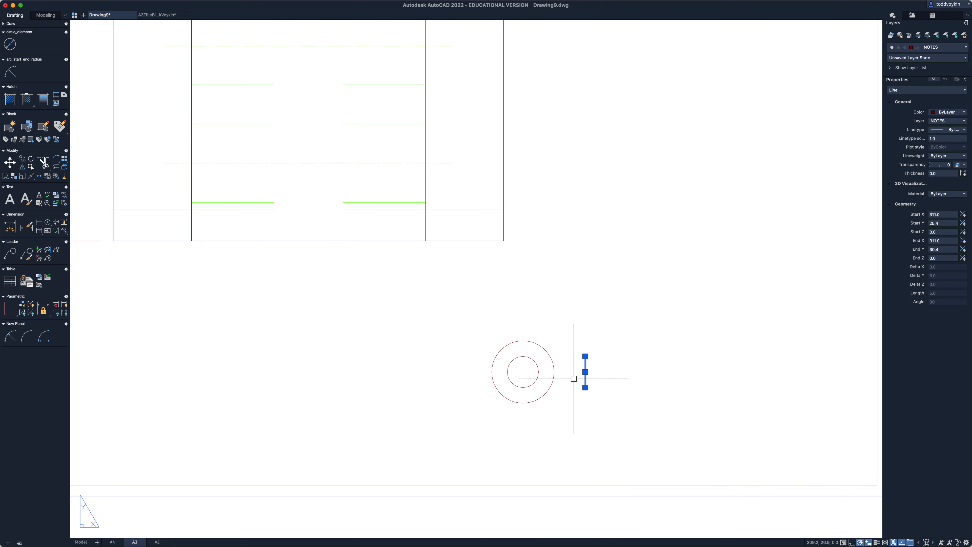
left_click(530, 360)
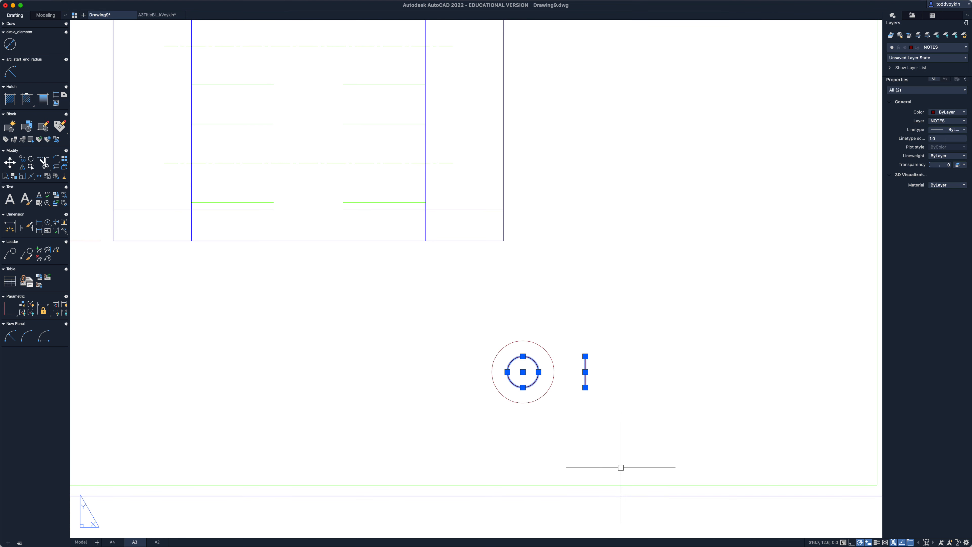
key("Escape")
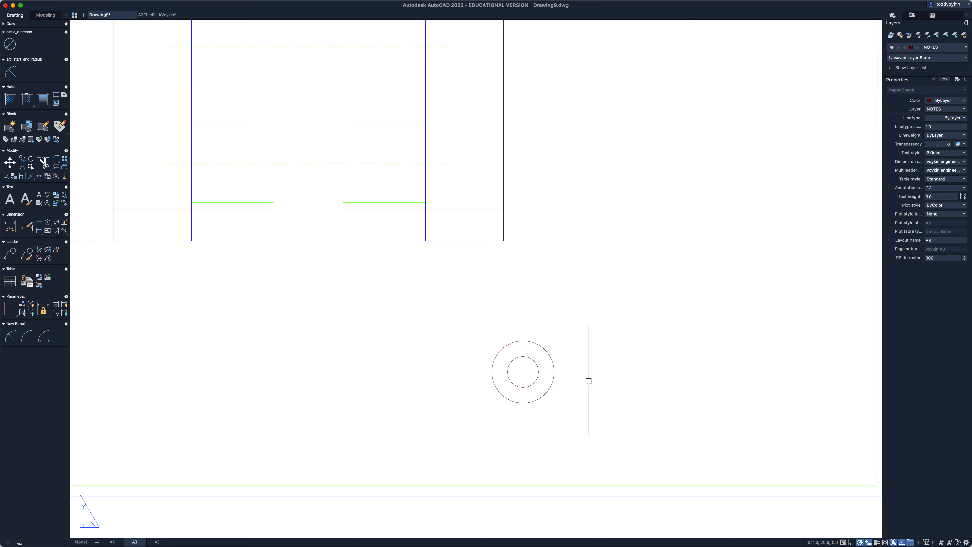
left_click(585, 371)
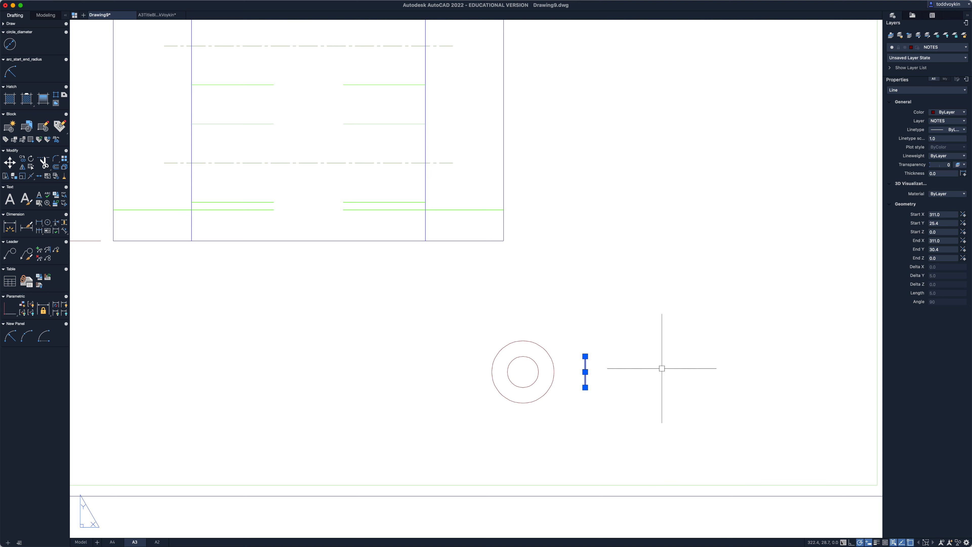
key("Escape")
left_click(544, 348)
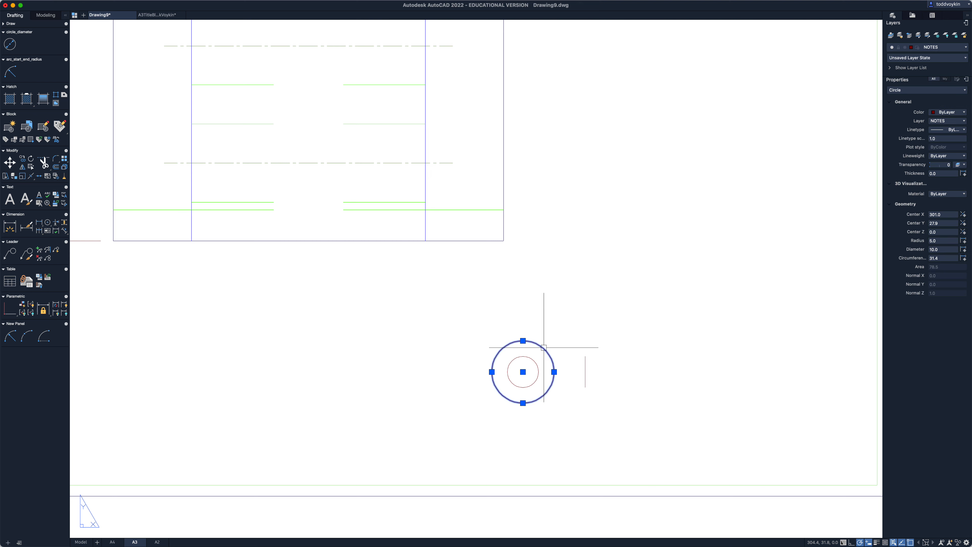
key("Escape")
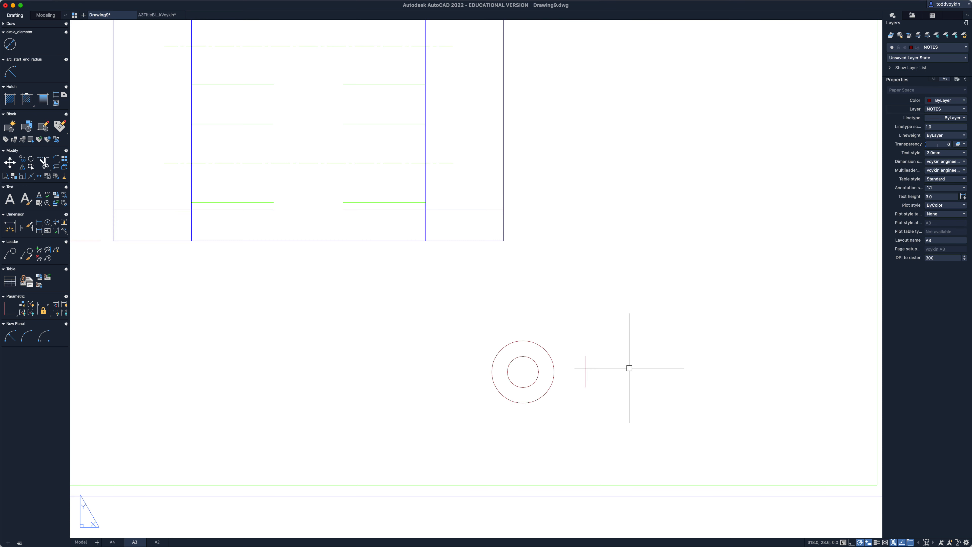
Offset the short vertical line 10 mm to the right, away from the circles.
type("o")
key("Return")
type("10")
key("Return")
left_click(586, 375)
left_click(641, 378)
key("Return")
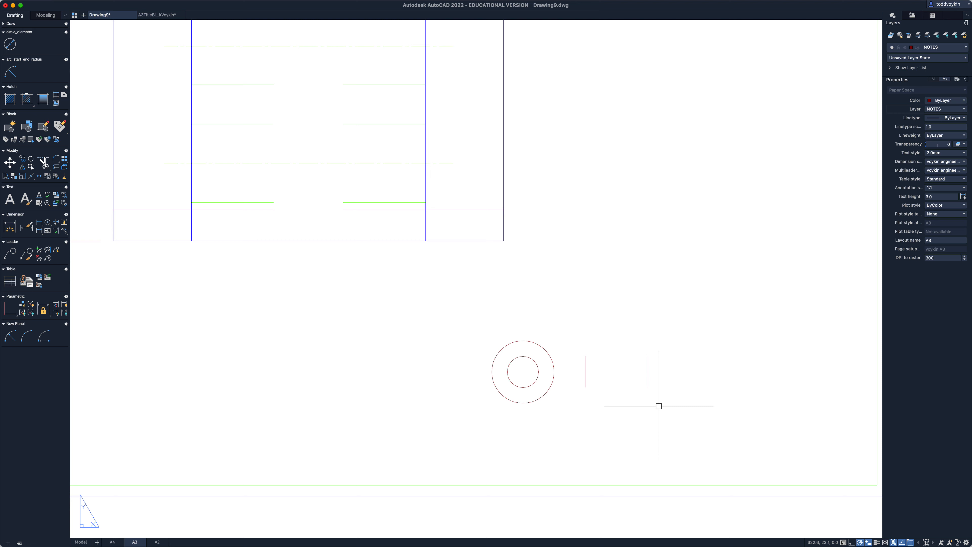
Stretch both ends of the offset vertical line outward by 2.5 mm each to match the outer circle's diameter.
left_click(648, 372)
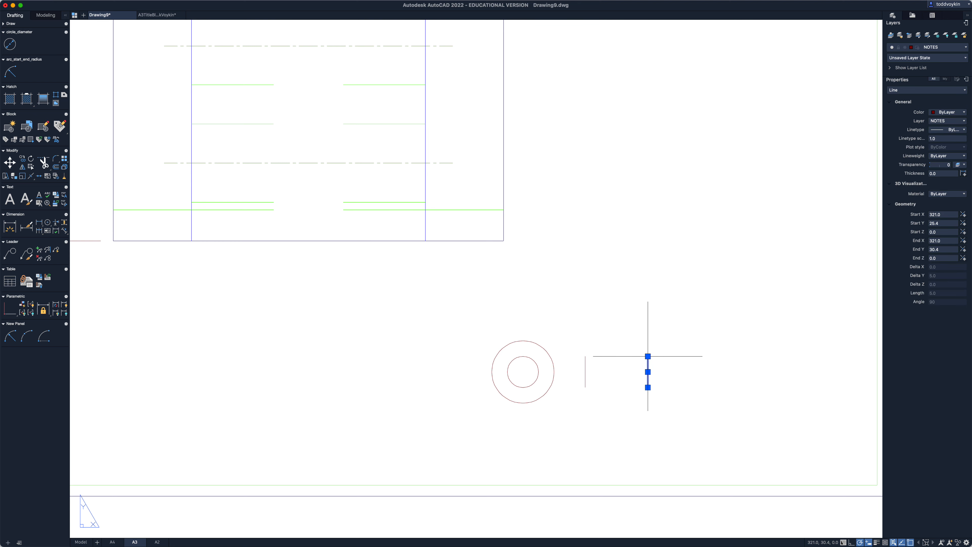
left_click(648, 357)
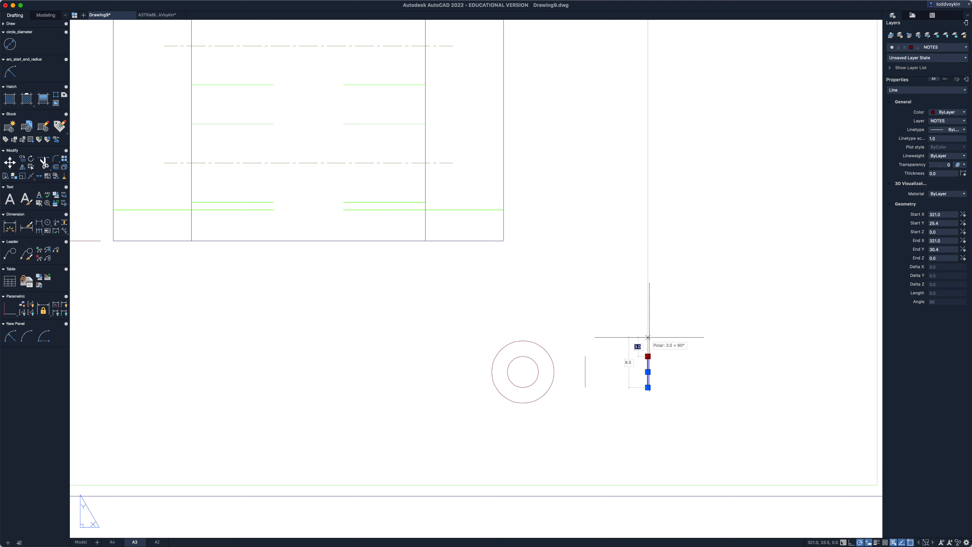
key("Return")
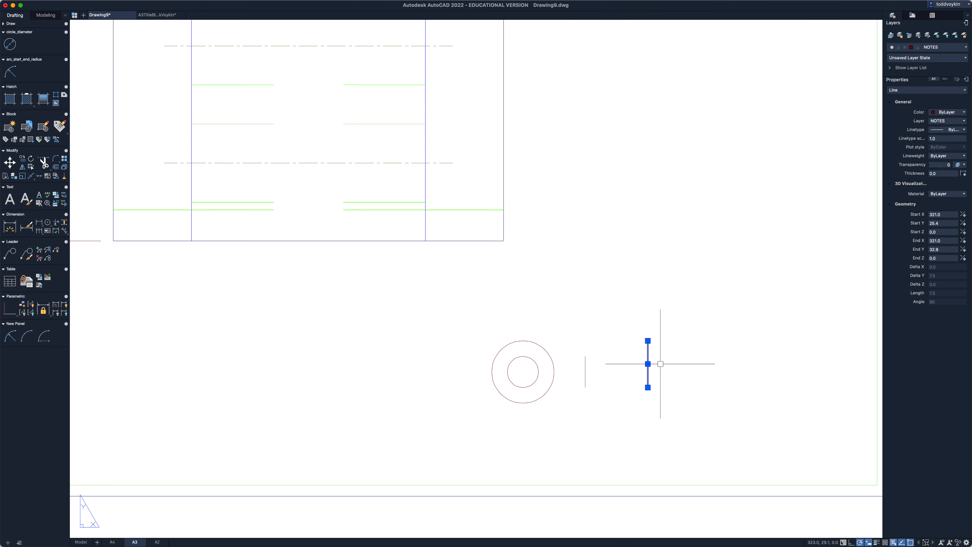
left_click(648, 387)
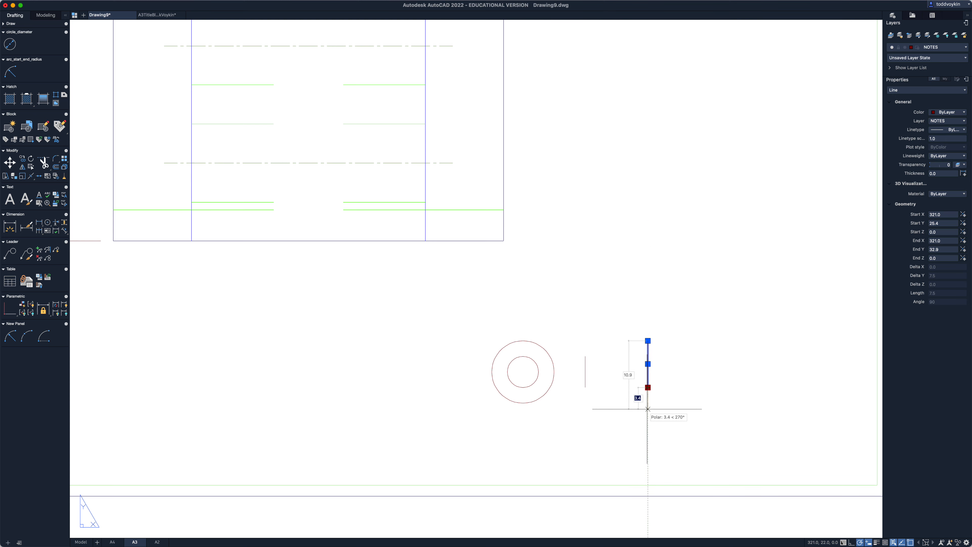
type("2.5")
key("Return")
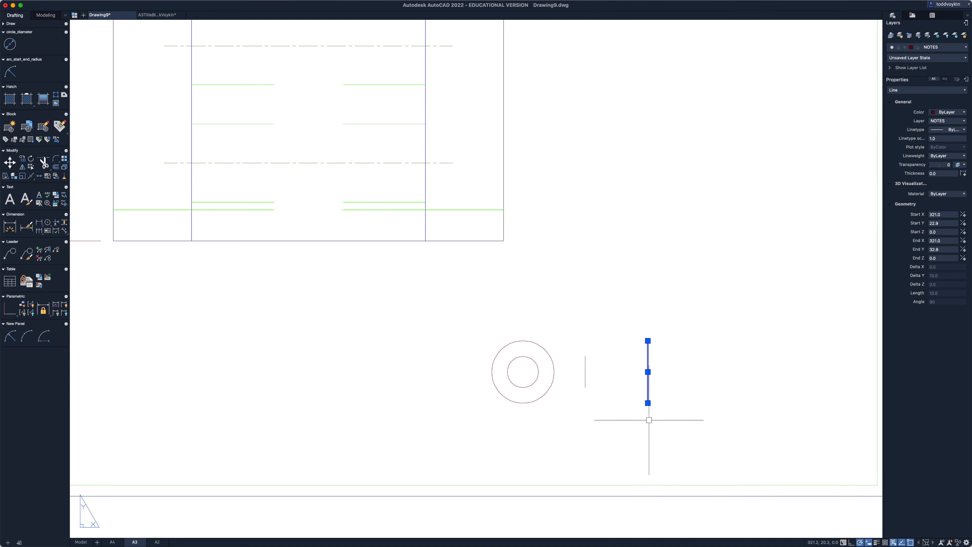
key("Escape")
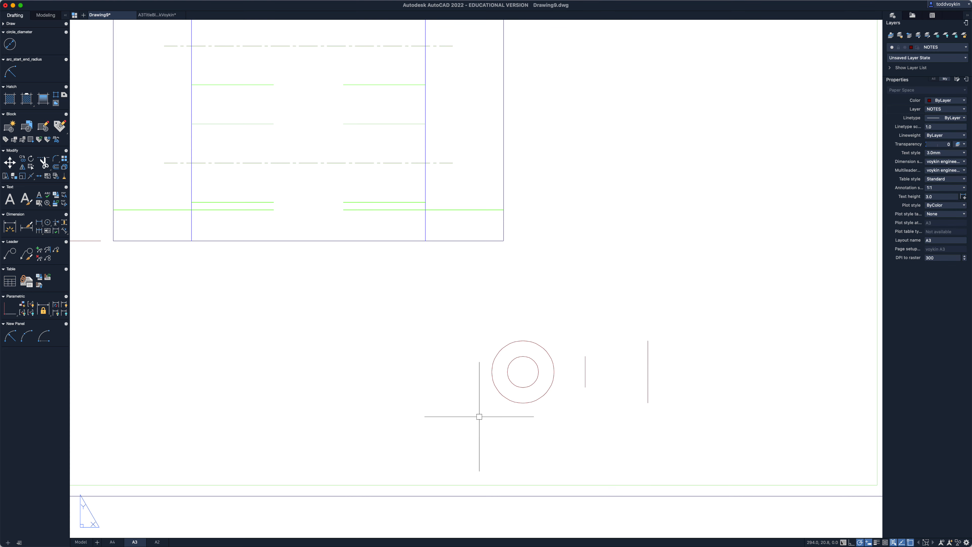
Join the upper endpoints and the lower endpoints of the two vertical lines with sloping lines, closing the truncated cone outline.
type("l")
key("Return")
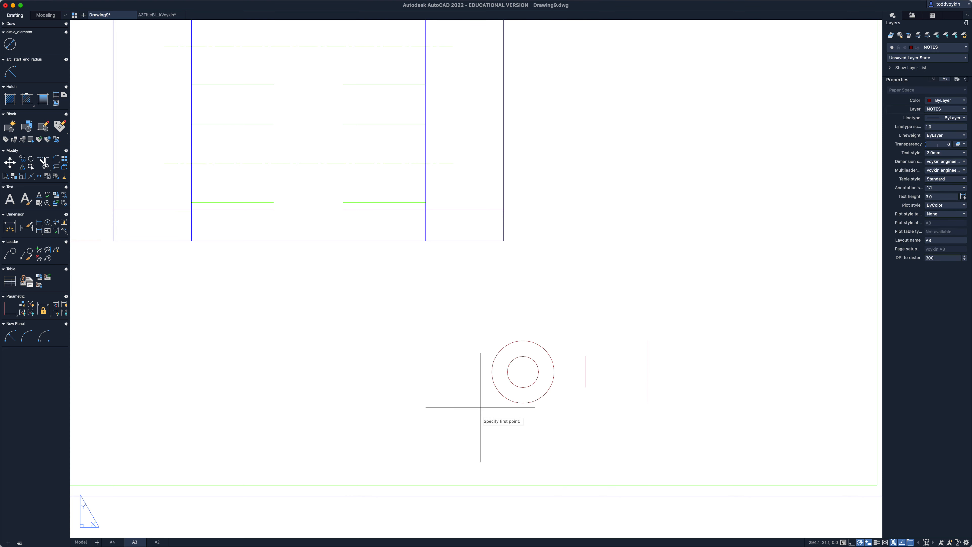
left_click(586, 357)
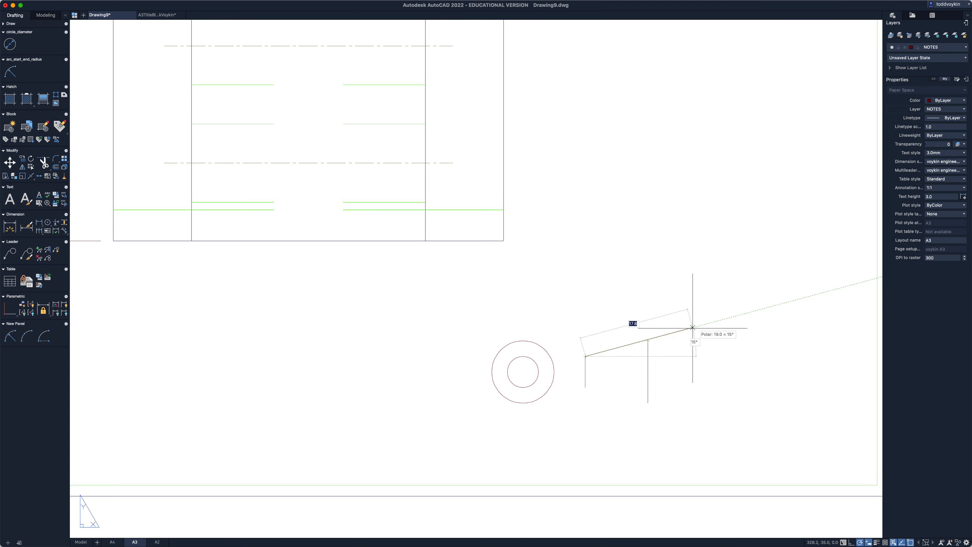
left_click(648, 341)
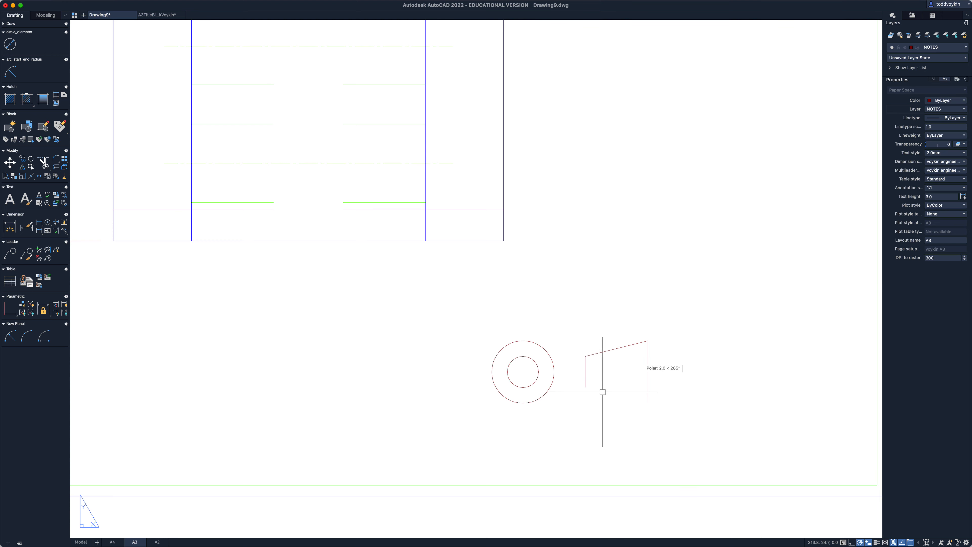
key("Return")
key("Return")
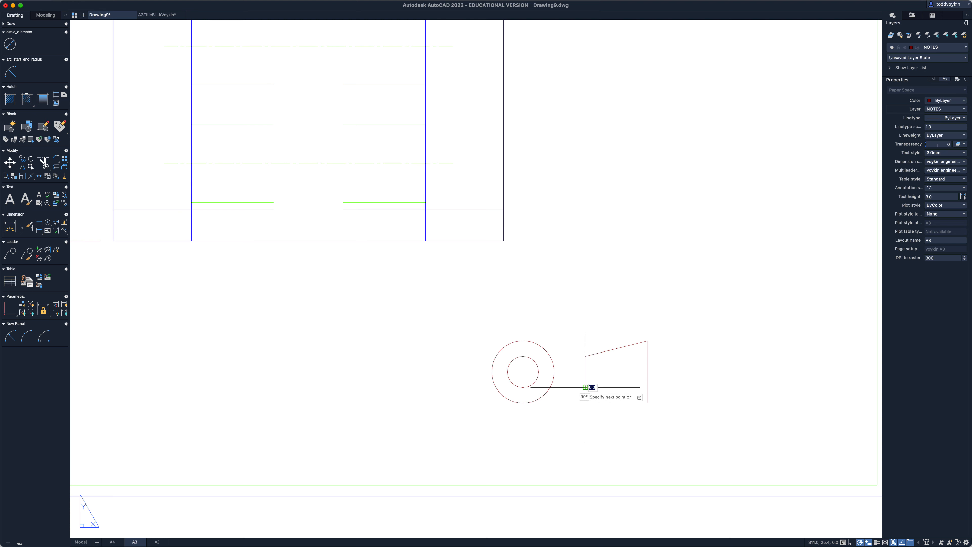
left_click(648, 403)
key("Return")
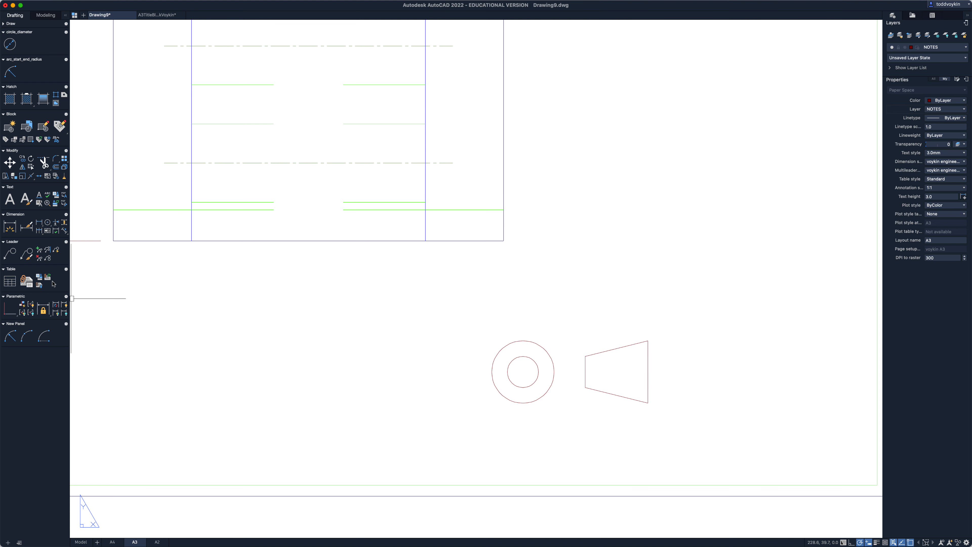
Add a centre mark to the outer circle of the projection symbol.
left_click(48, 224)
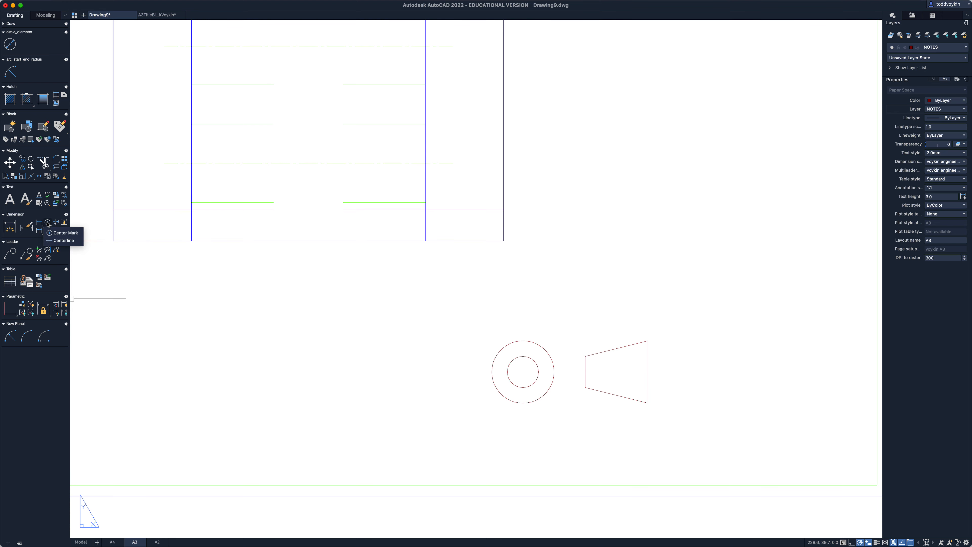
left_click(61, 233)
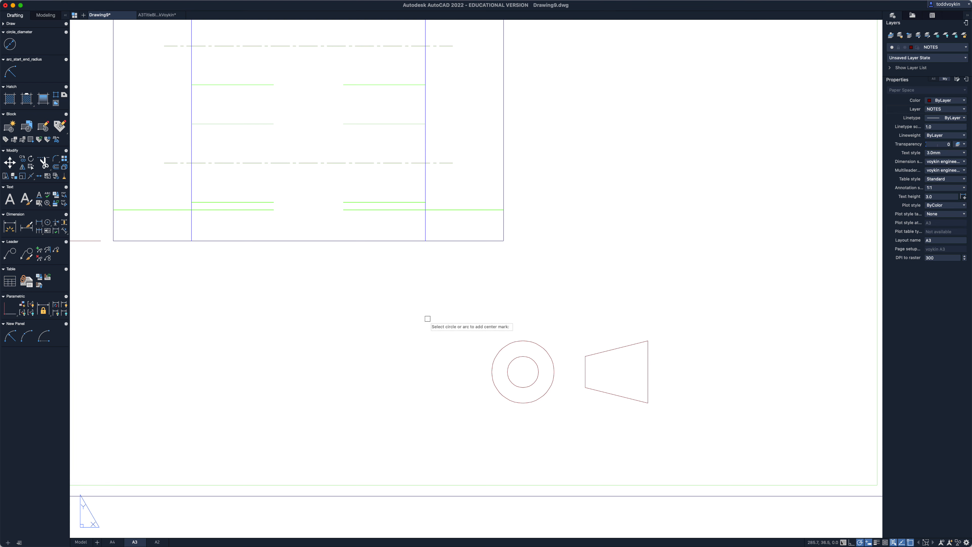
left_click(512, 343)
key("Return")
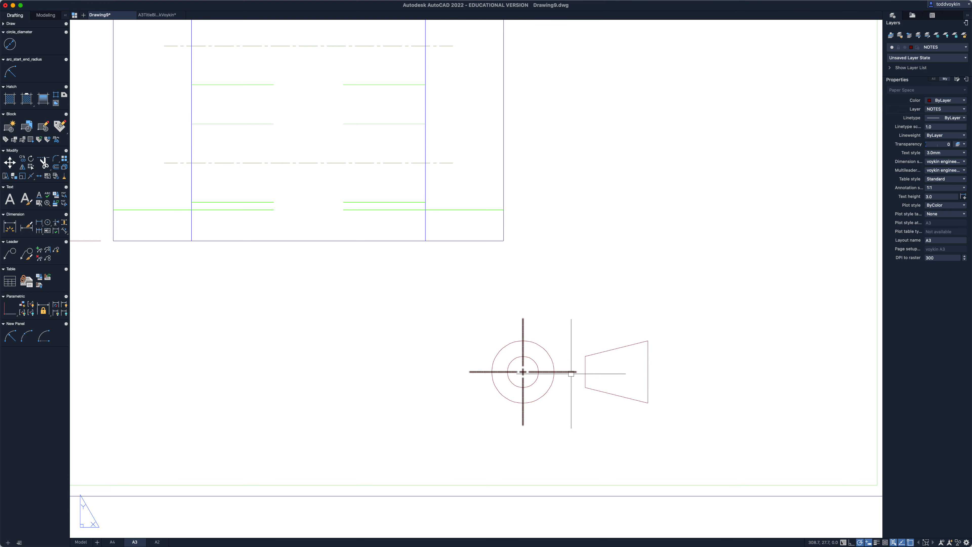
Stretch the centre mark's right arm across the truncated cone to its wide end, and adjust the mark's linetype scale.
left_click(570, 372)
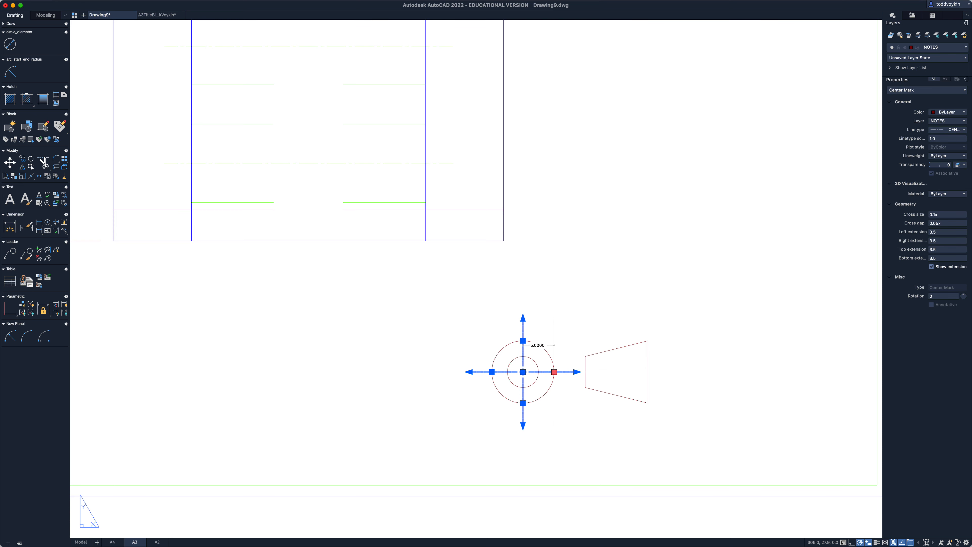
left_click(655, 364)
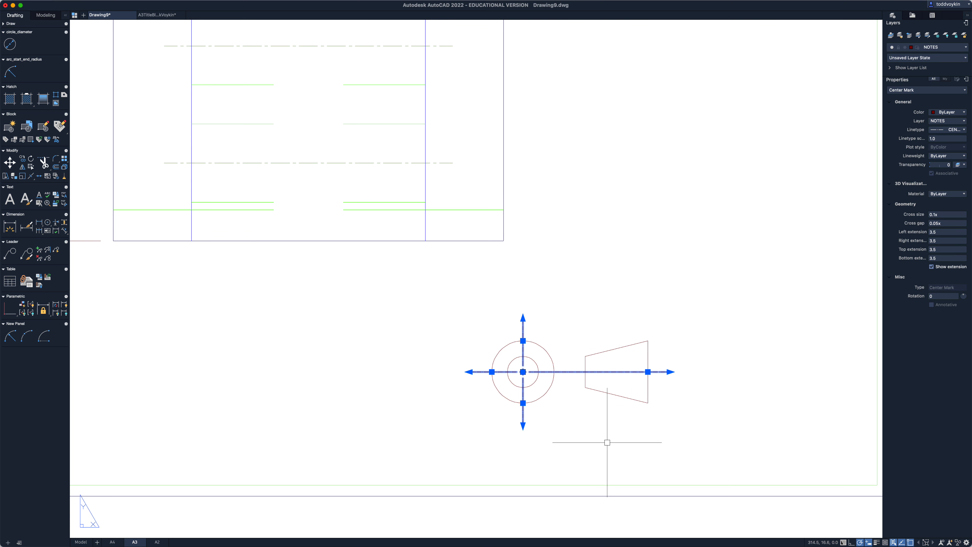
left_click(946, 139)
key("Escape")
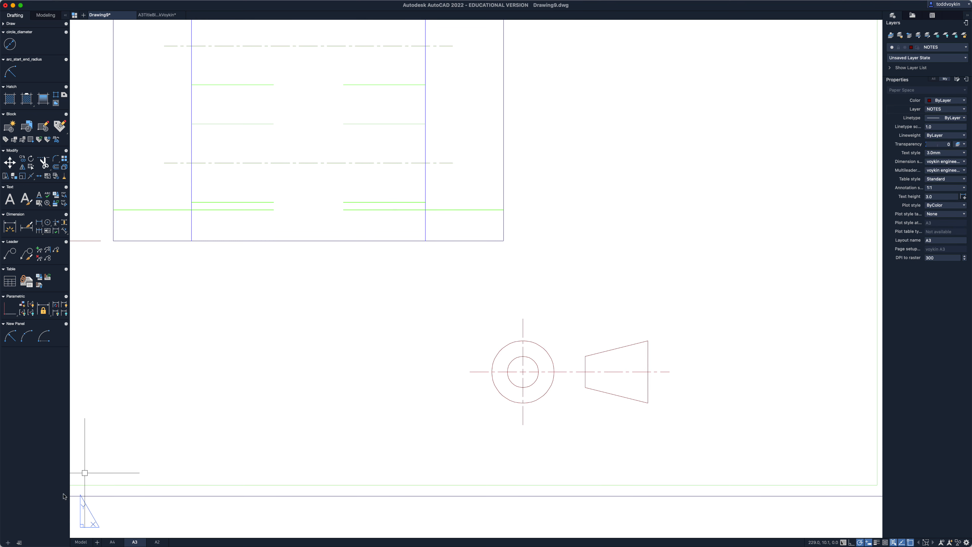
Check the side view's hole centreline in model space and return to the A3 layout.
left_click(81, 542)
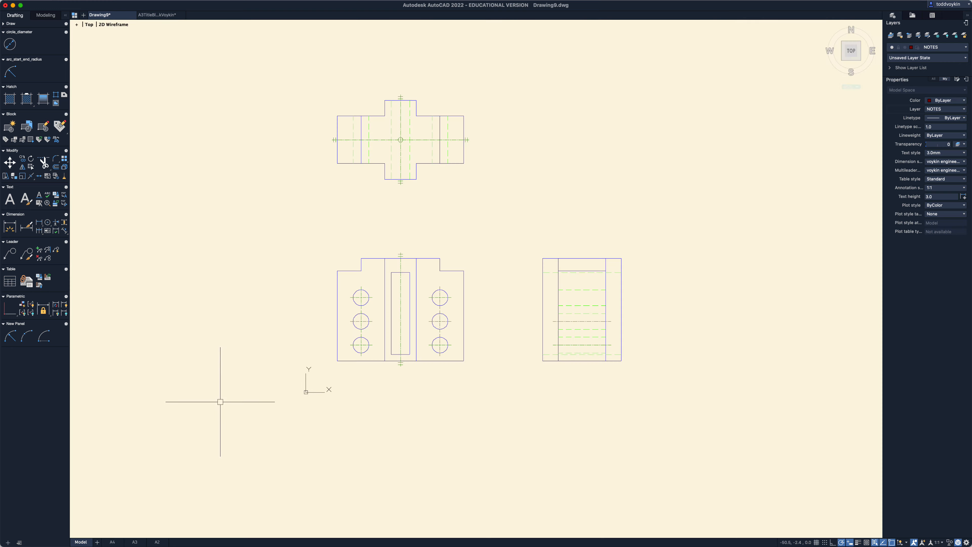
left_click(581, 322)
key("Escape")
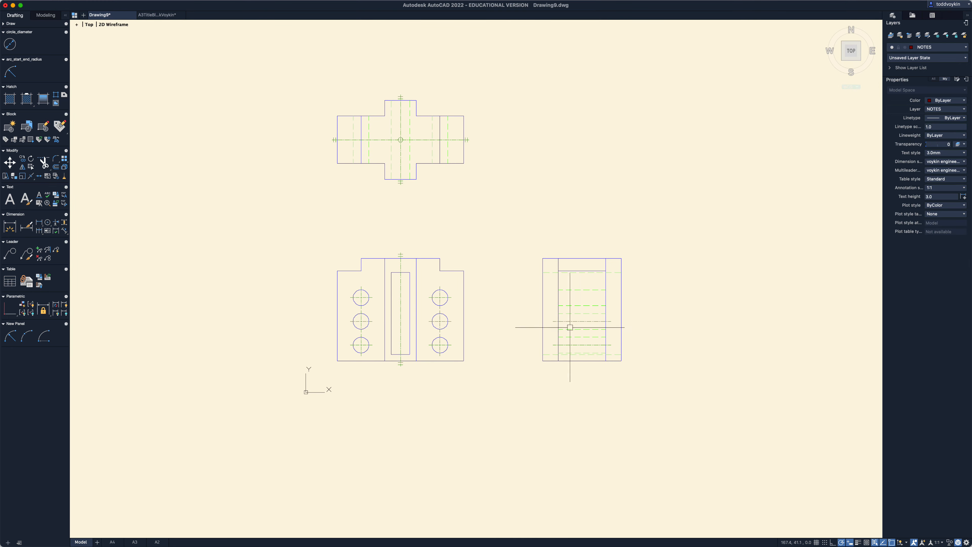
left_click(135, 542)
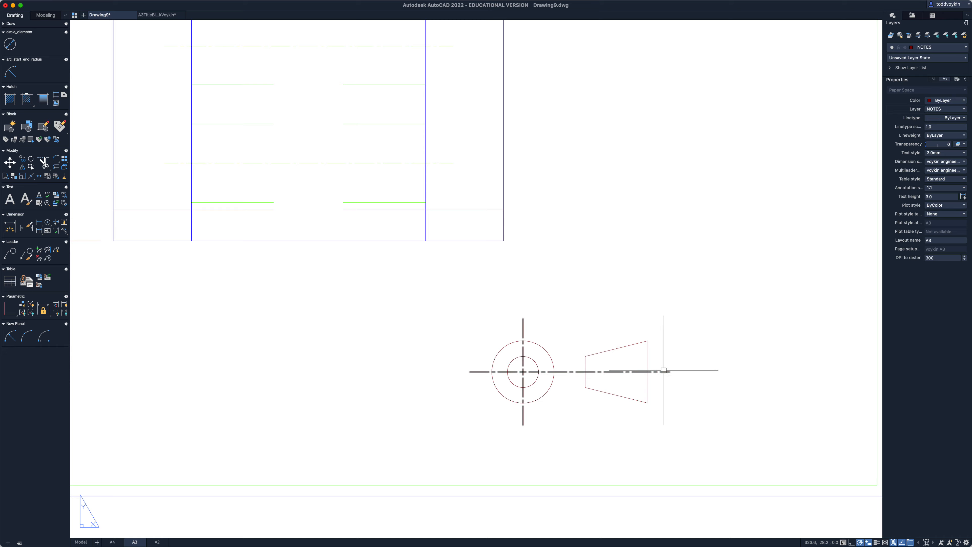
Move the whole projection symbol to the lower right corner of the drawing area, beside the title block.
scroll(707, 335, "down", 5)
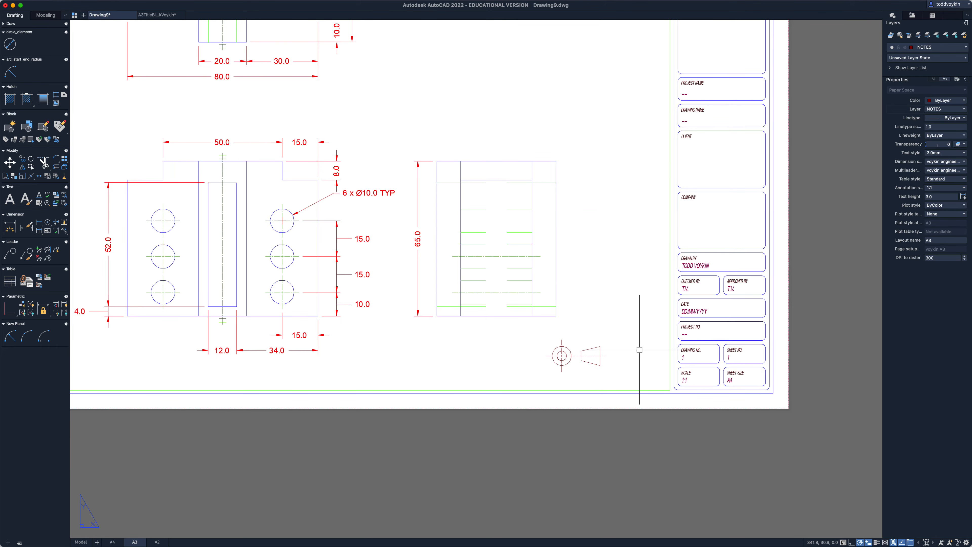
mouse_move(663, 114)
middle_mouse_down()
mouse_move(617, 270)
mouse_move(656, 108)
middle_mouse_up()
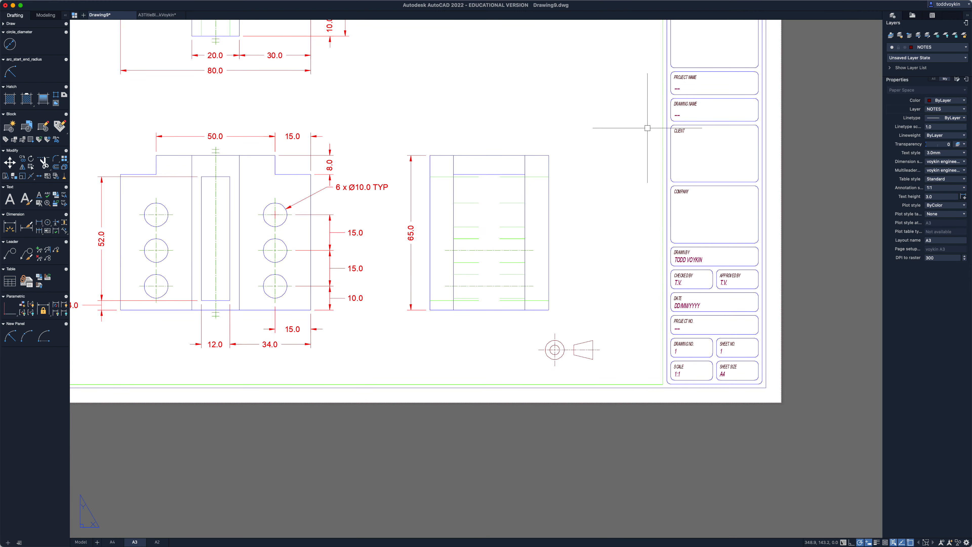
type("m")
key("Return")
left_click(629, 371)
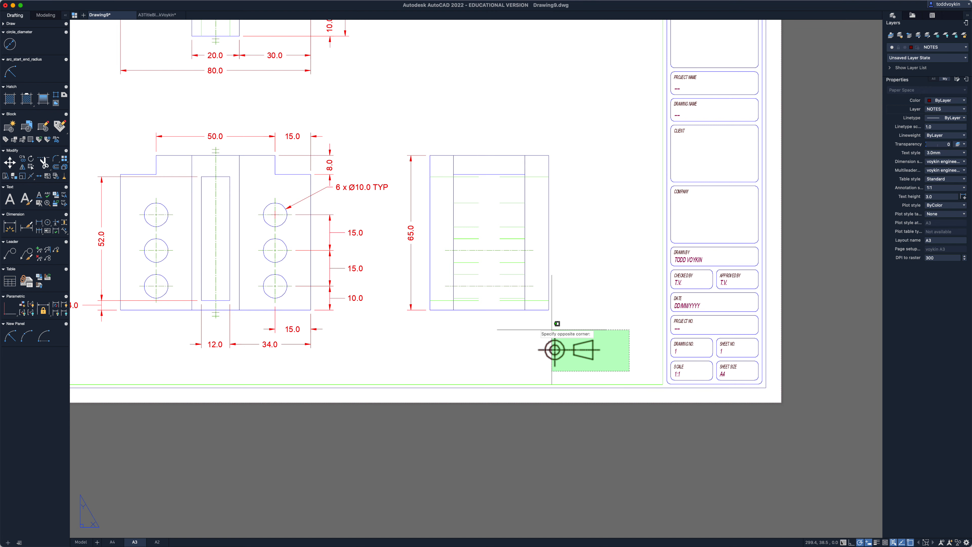
left_click(514, 325)
key("Return")
left_click(555, 350)
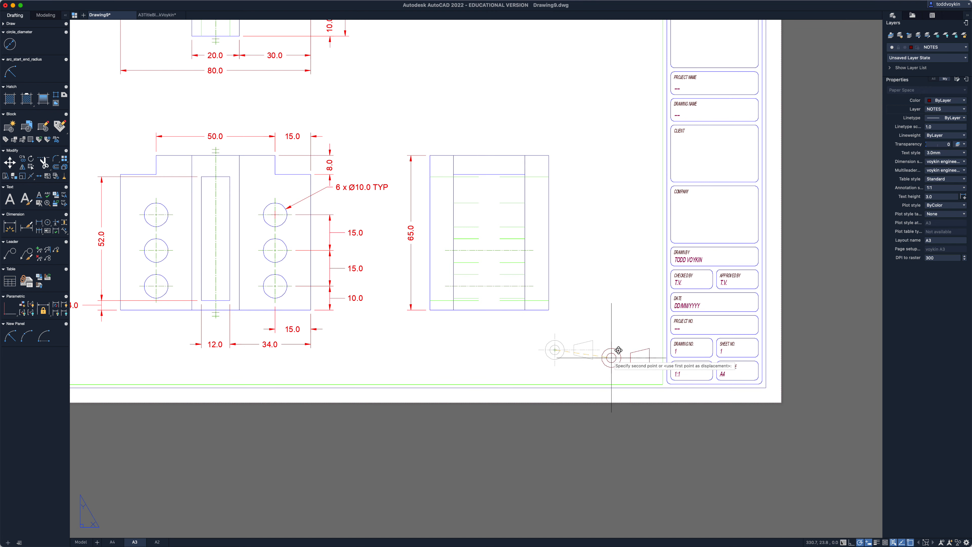
left_click(609, 359)
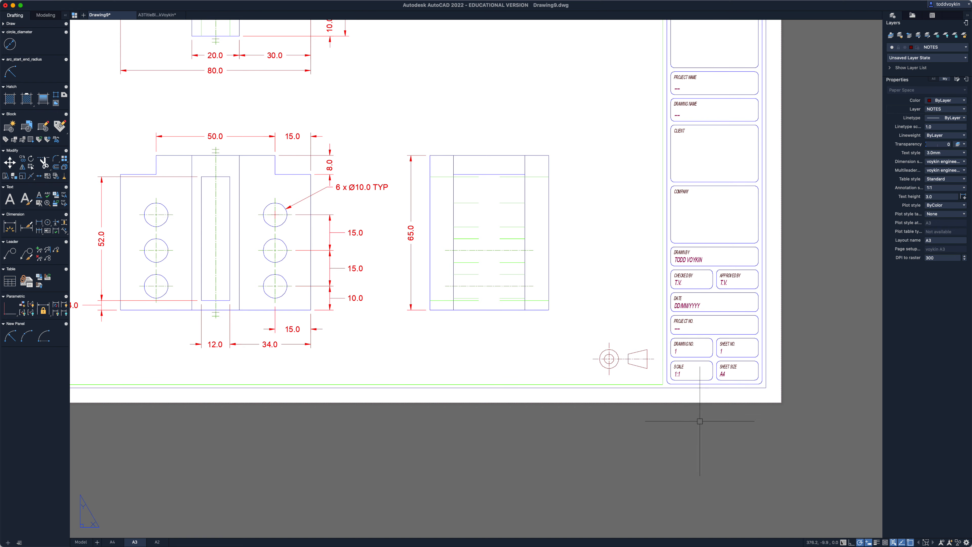
Add the multiline text label TOP VIEW beneath the top view's 80.0 dimension.
scroll(686, 430, "down", 2)
middle_click_drag(686, 432, 637, 446)
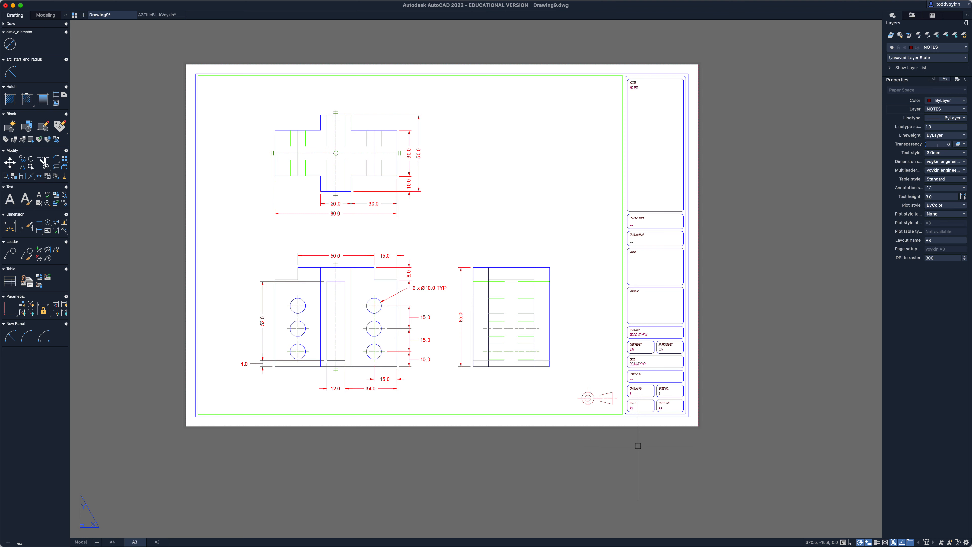
middle_click_drag(638, 446, 662, 470)
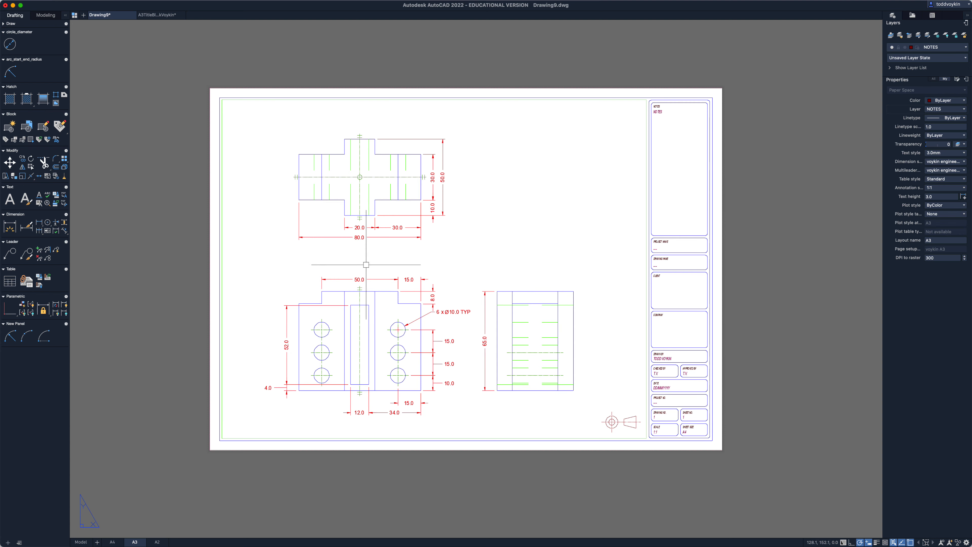
scroll(378, 269, "up", 1)
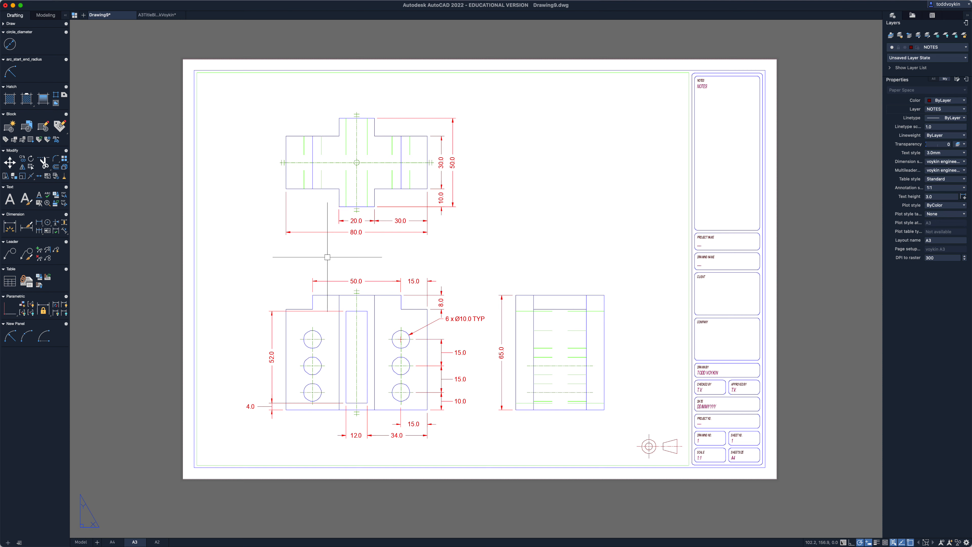
type("t")
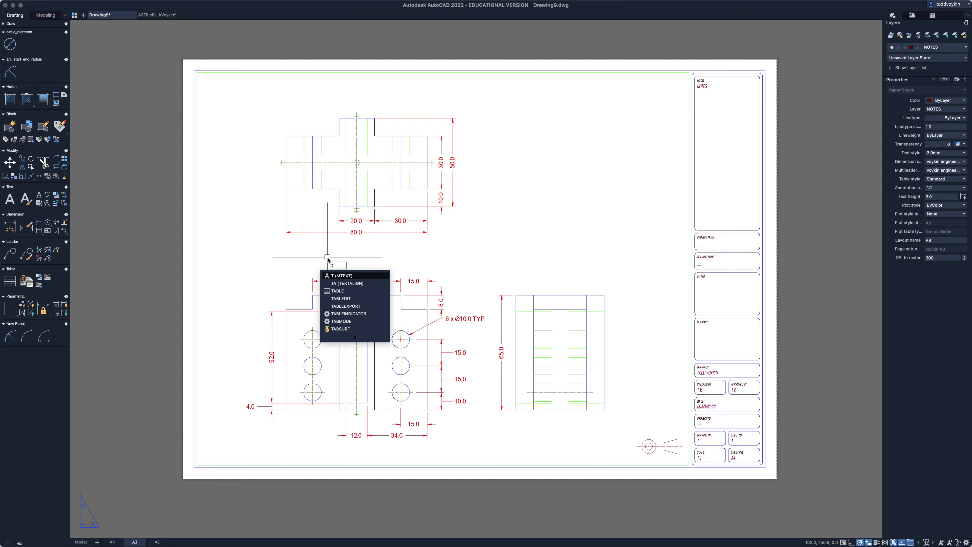
key("Return")
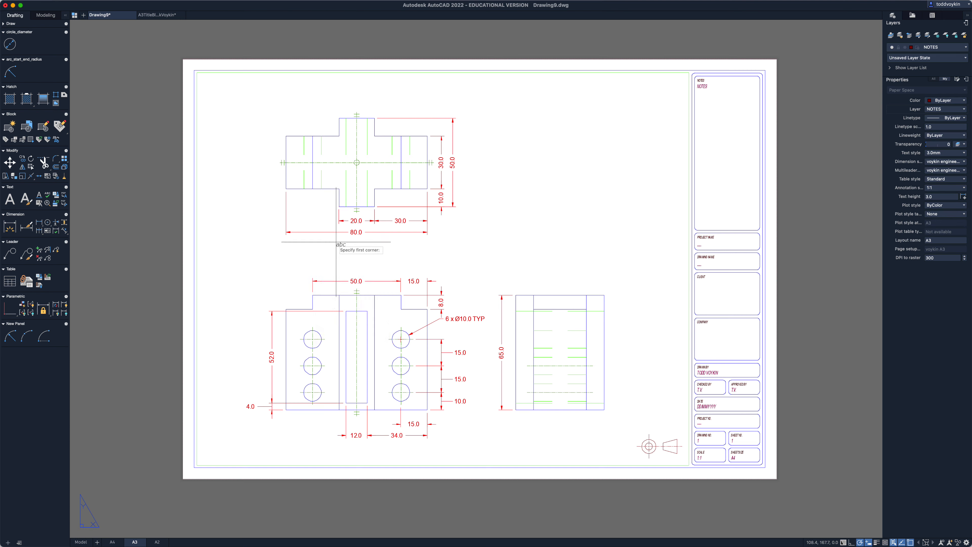
left_click(338, 240)
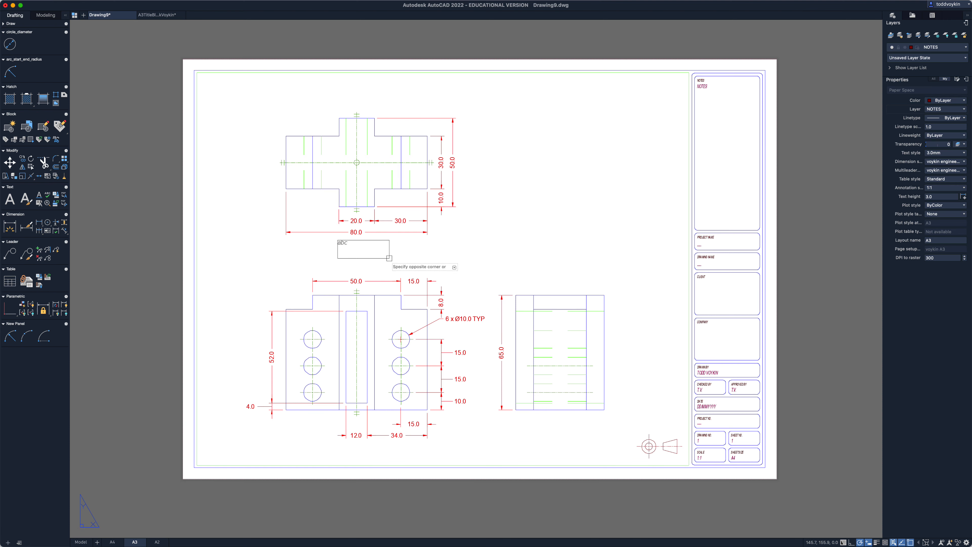
left_click(391, 259)
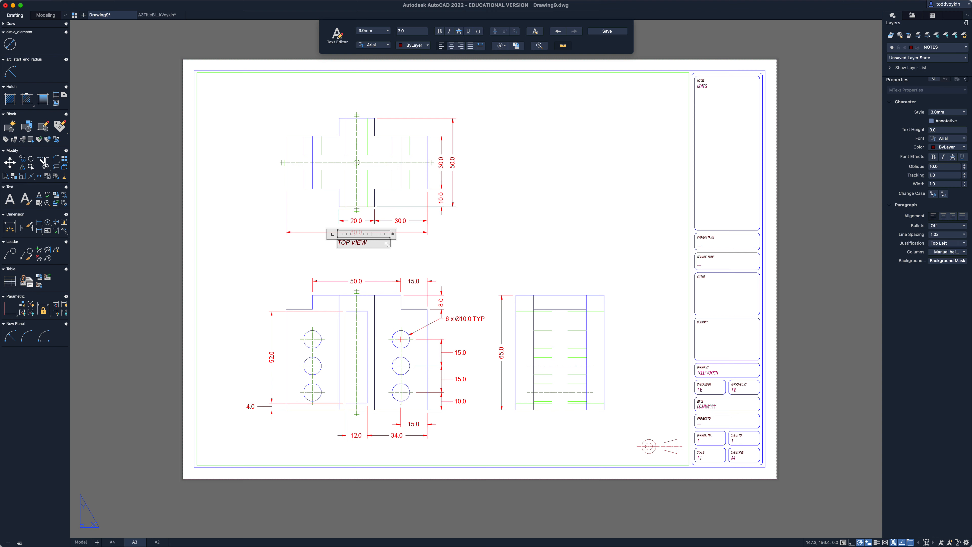
left_click(375, 261)
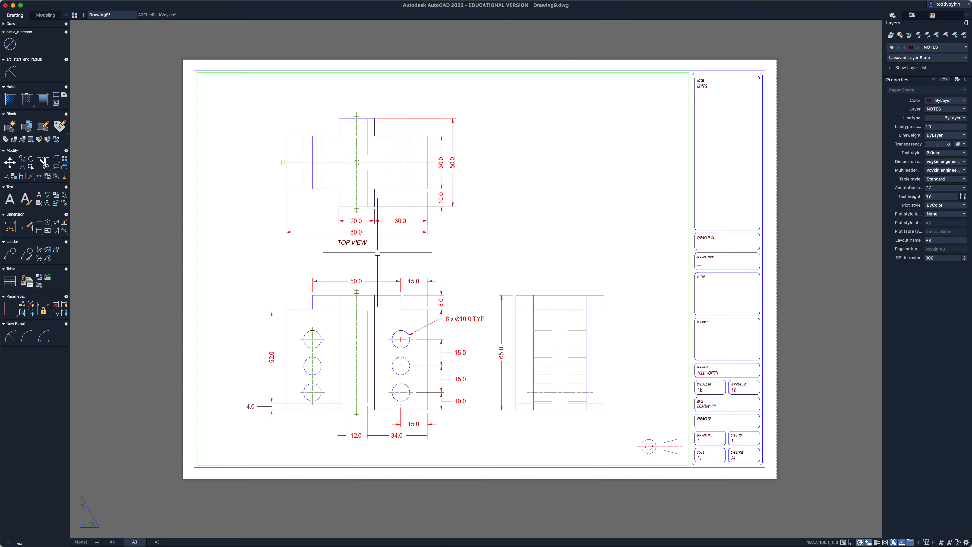
Move the TOP VIEW label about 3 mm to the right to centre it beneath the top view.
scroll(383, 231, "up", 1)
scroll(383, 232, "up", 1)
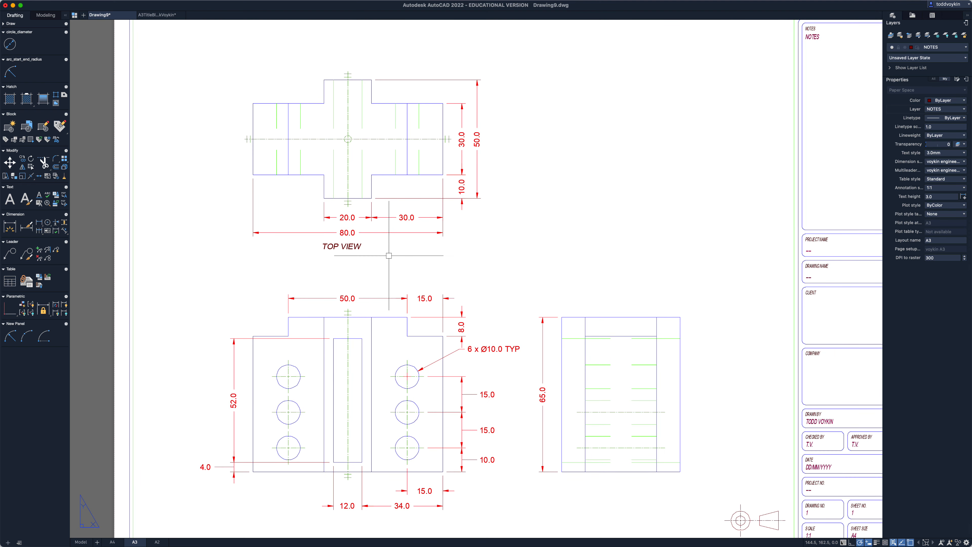
type("M")
key("Return")
left_click(330, 247)
key("Return")
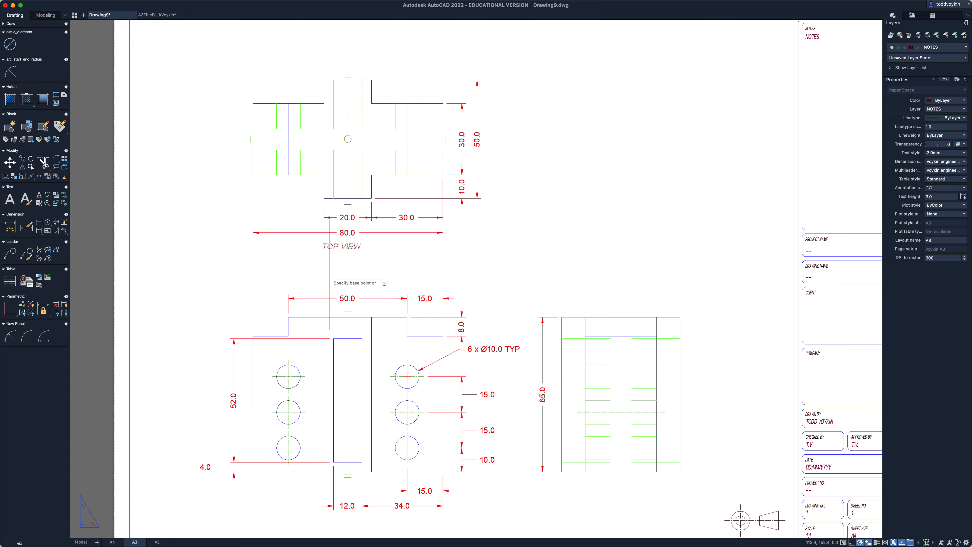
left_click(329, 275)
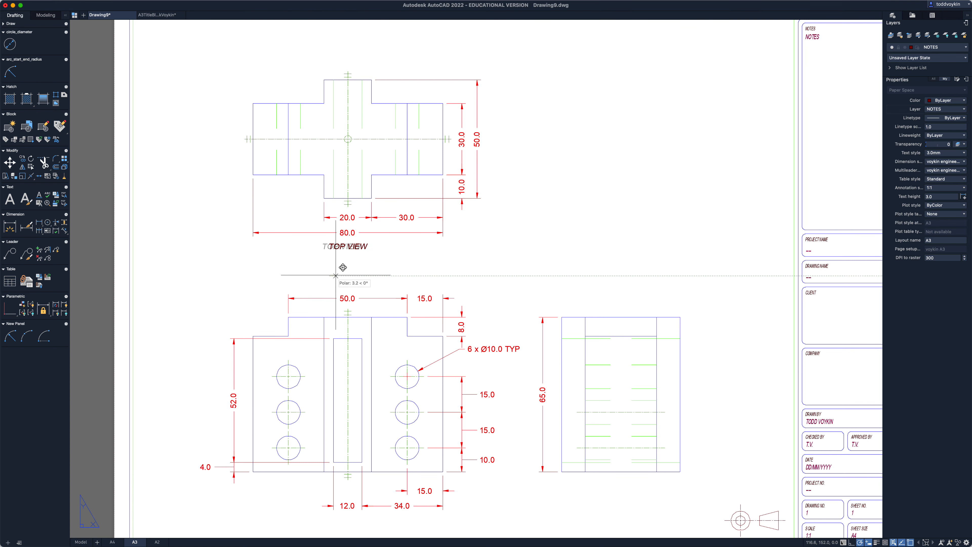
left_click(336, 275)
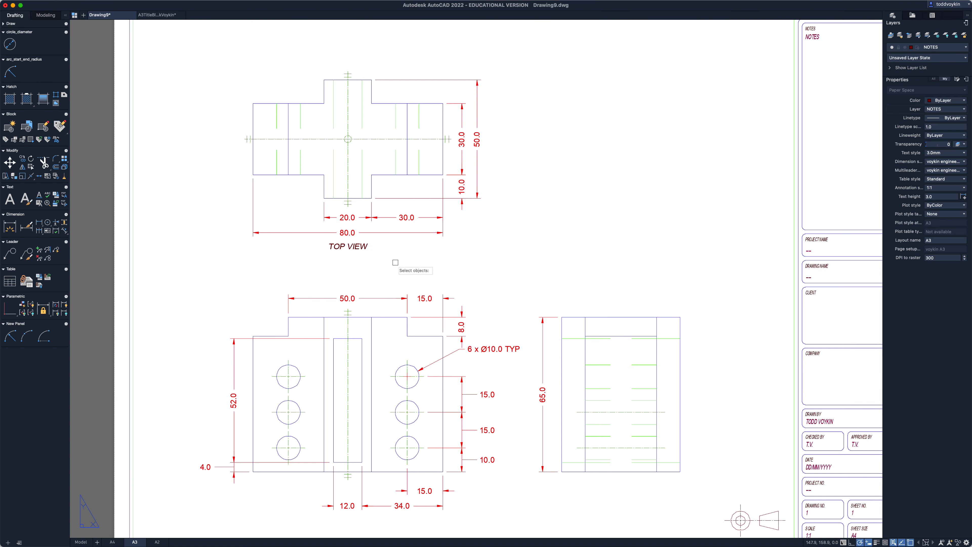
Move the TOP VIEW label straight down by about 5.6 mm, away from the dimensions.
left_click(396, 263)
left_click(364, 250)
type("M")
key("Return")
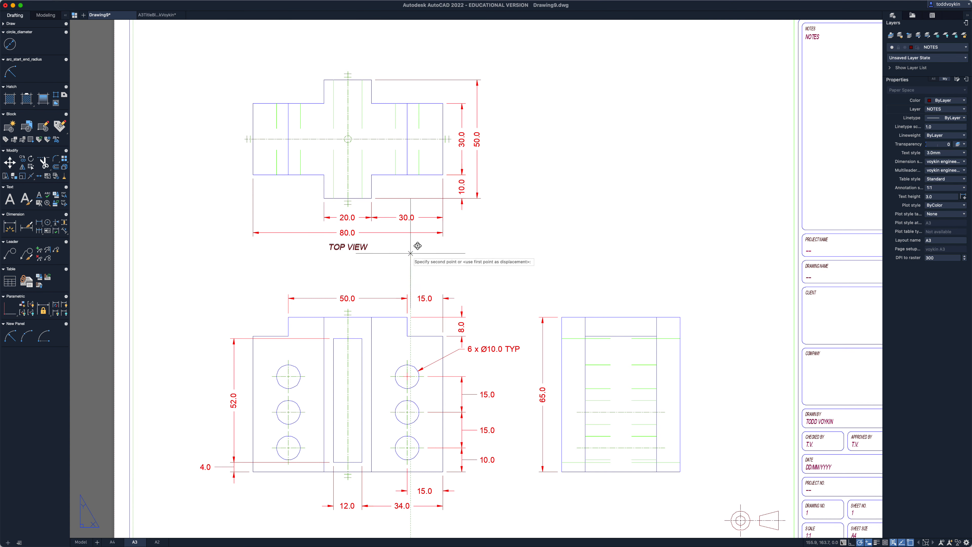
left_click(410, 252)
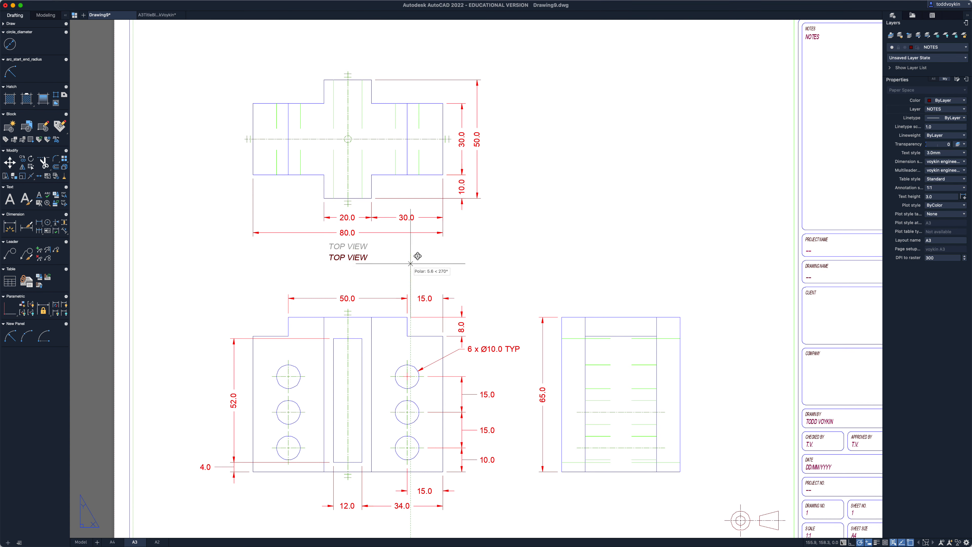
left_click(410, 264)
Copy the TOP VIEW label about 144 mm straight down, placing the copy beneath the front view's dimensions.
scroll(461, 283, "down", 3)
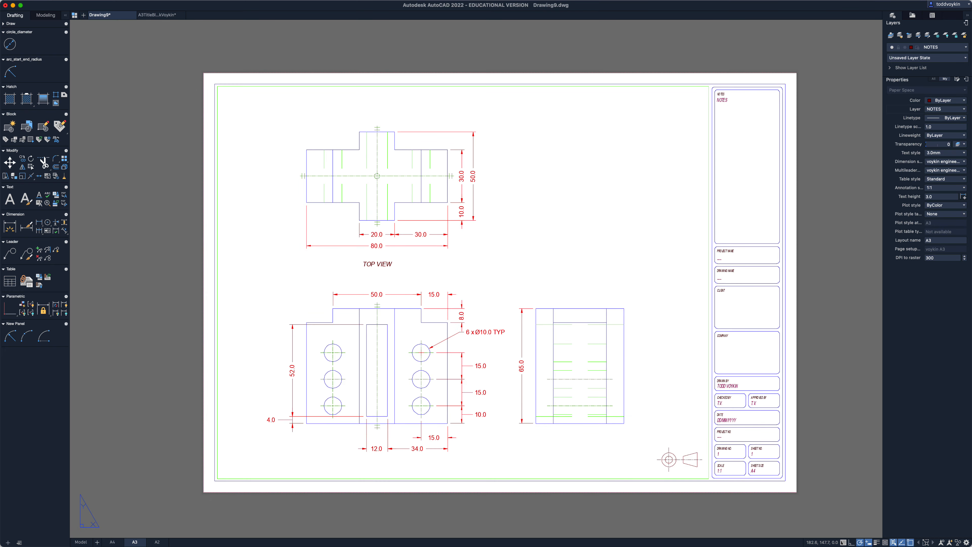
middle_click_drag(461, 284, 450, 256)
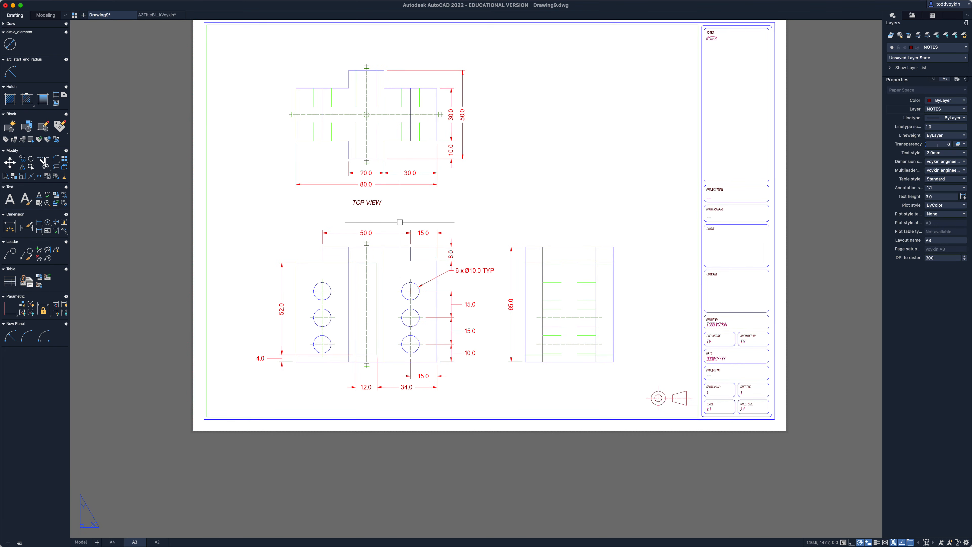
key("Return")
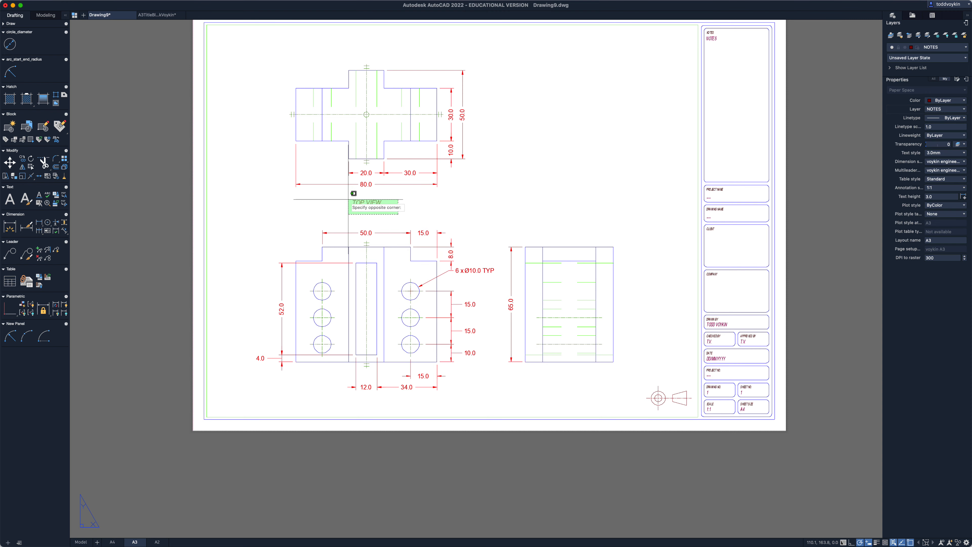
left_click(349, 200)
key("Return")
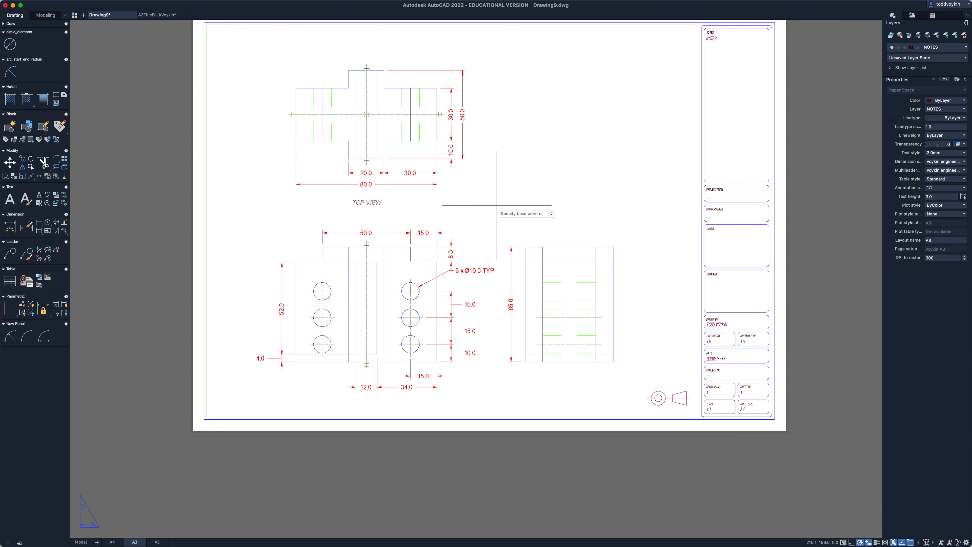
left_click(497, 206)
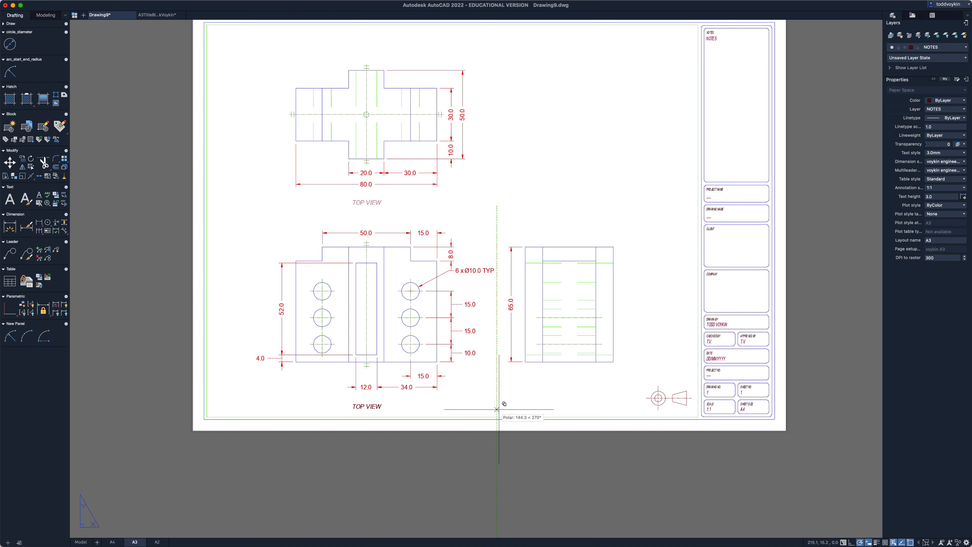
left_click(497, 411)
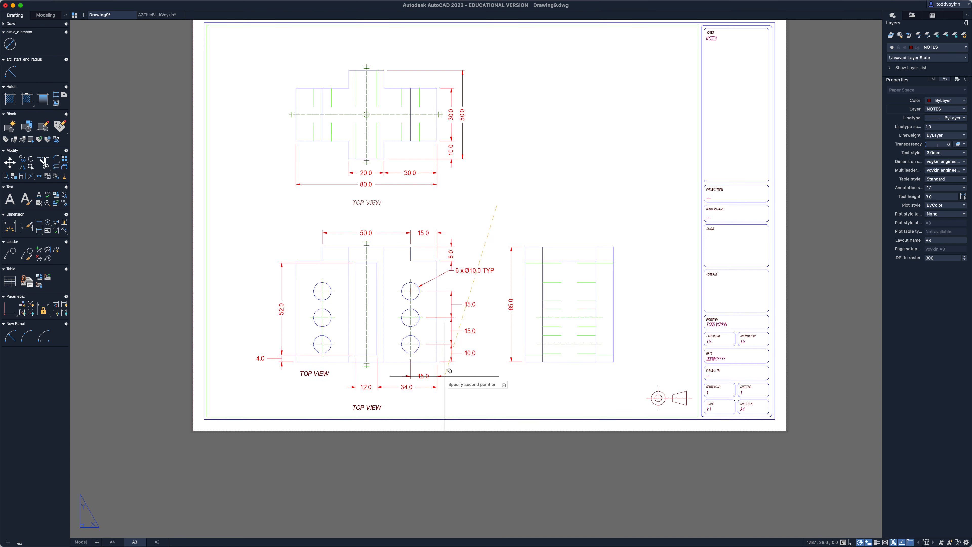
key("Escape")
Change the copied label beneath the front view to FRONT VIEW and widen its text box so it fits on one line.
double_click(364, 408)
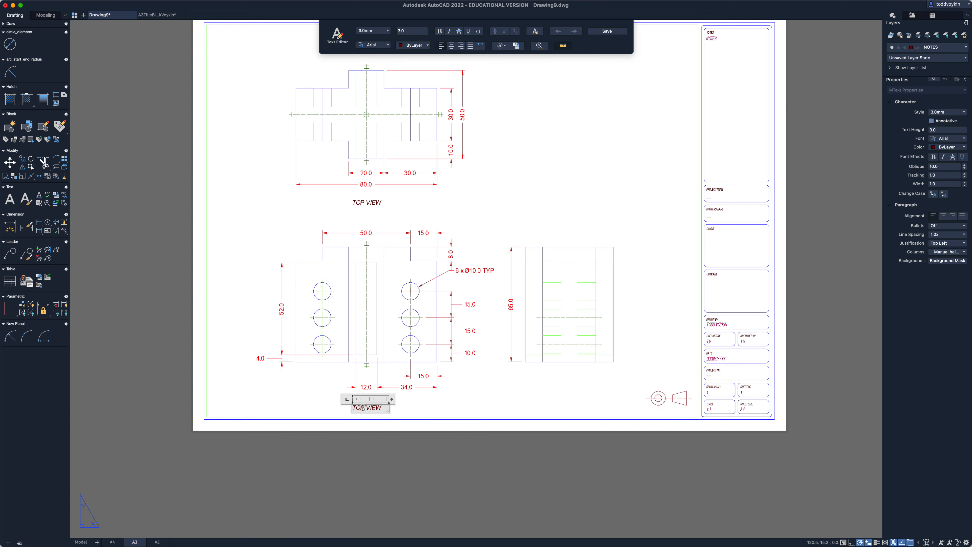
left_click_drag(364, 408, 351, 409)
type("FRONT")
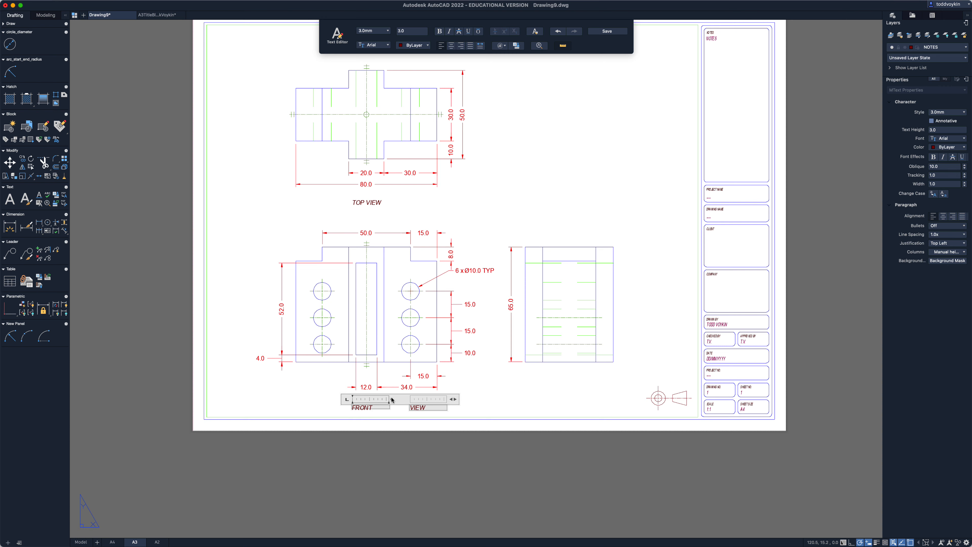
left_click_drag(395, 401, 398, 400)
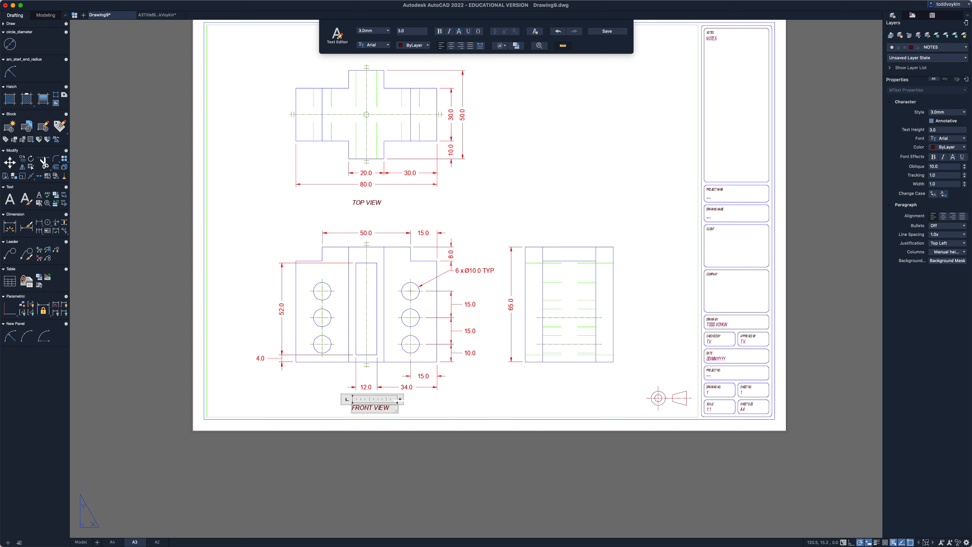
left_click(413, 405)
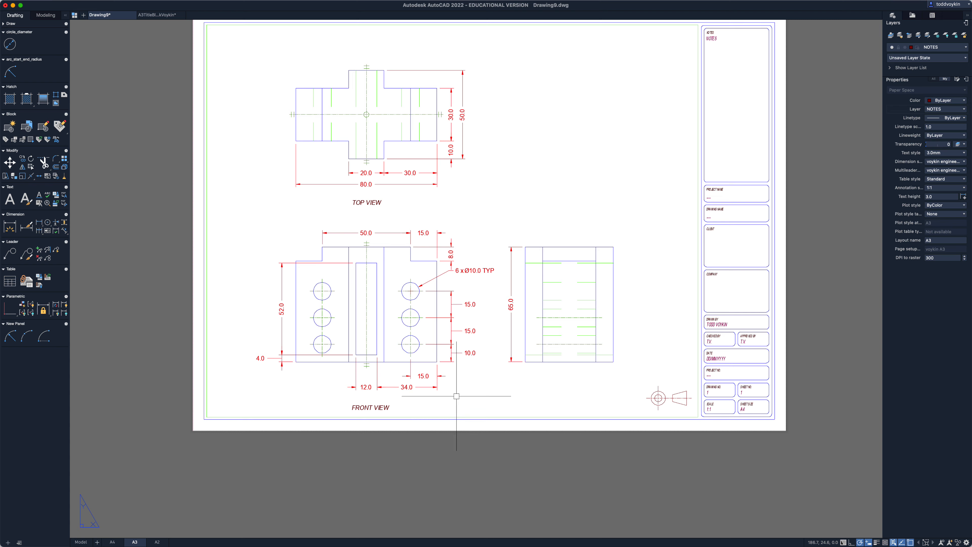
Move the FRONT VIEW label about 2.2 mm to the left to centre it beneath the front view.
scroll(456, 398, "up", 1)
scroll(457, 396, "down", 1)
middle_click_drag(457, 397, 458, 387)
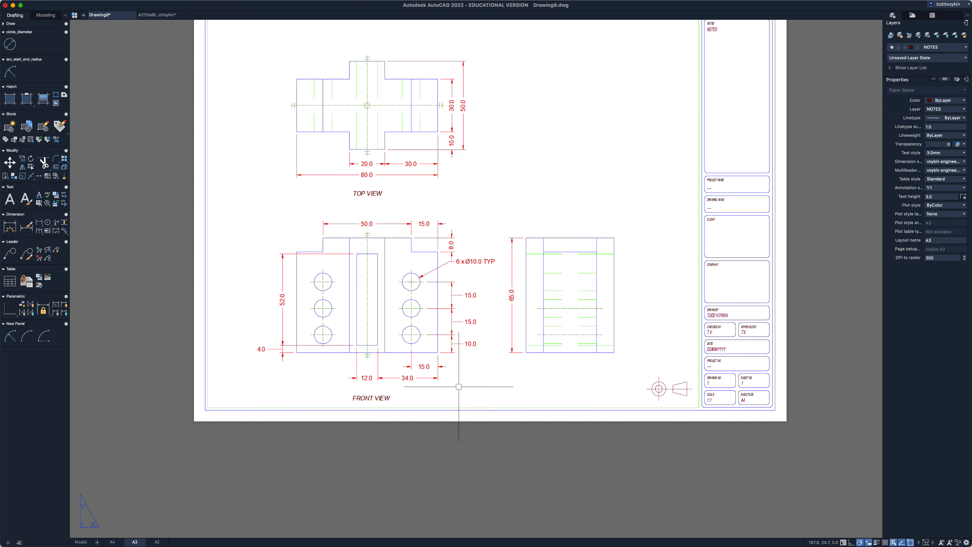
type("co")
key("Return")
left_click(435, 399)
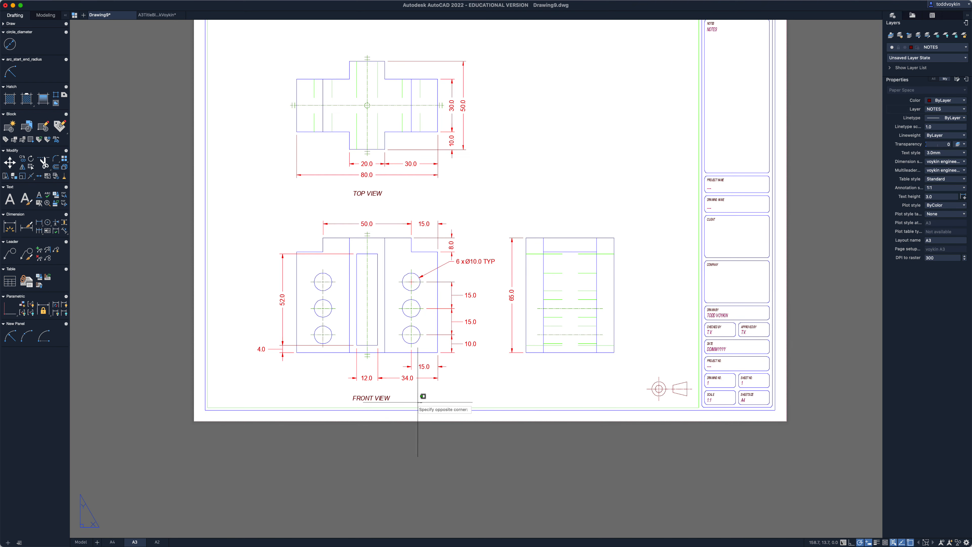
left_click(381, 397)
key("Return")
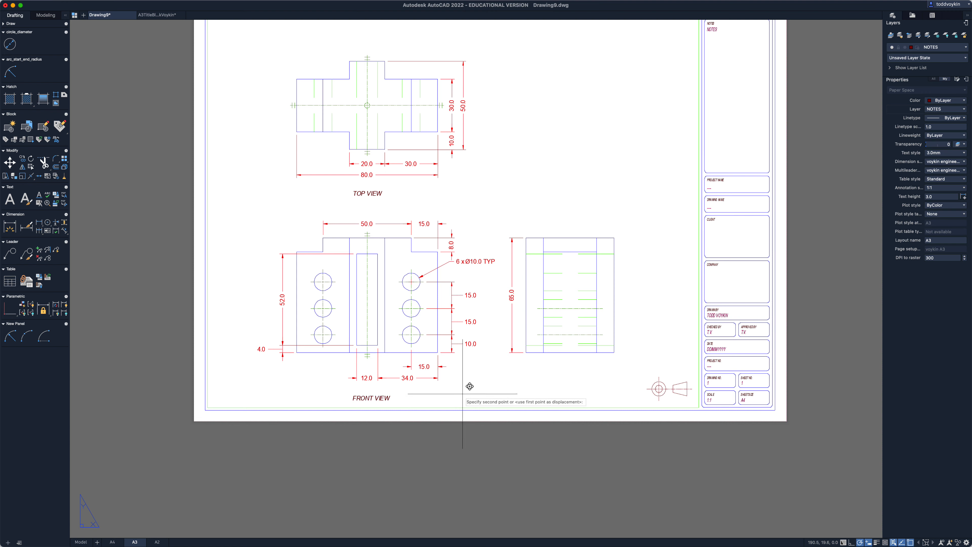
left_click(463, 393)
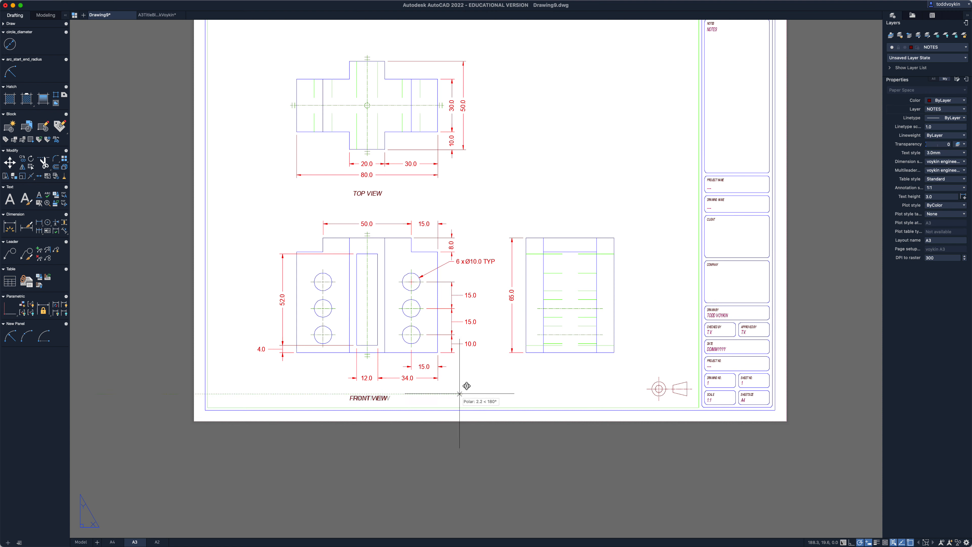
key("Escape")
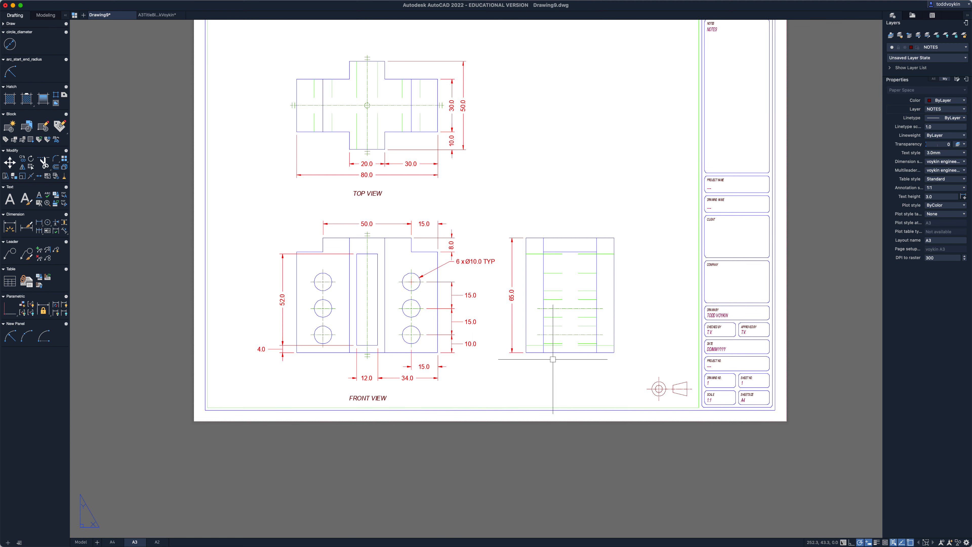
Copy the FRONT VIEW label about 143 mm horizontally to the right, placing the copy beneath the right view.
right_click(482, 398)
left_click(480, 398)
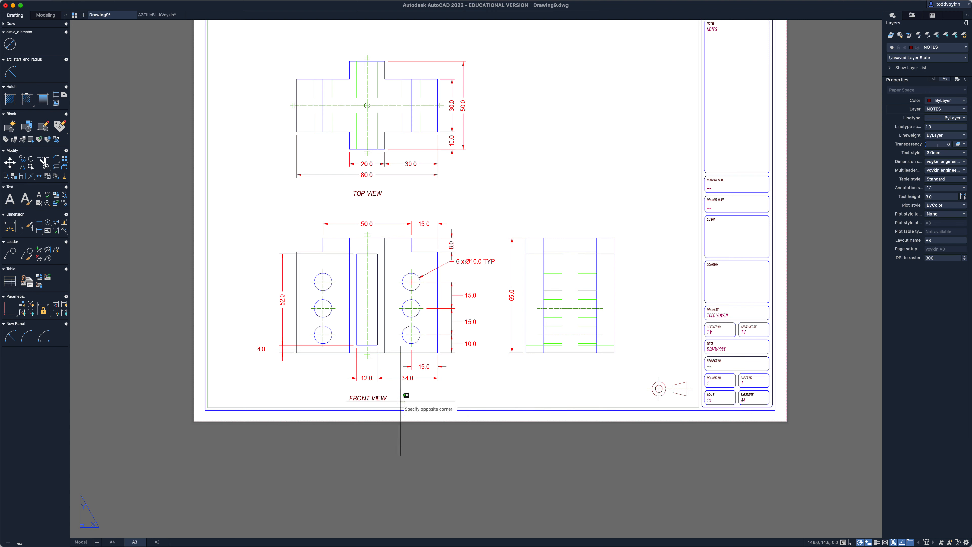
left_click(366, 397)
right_click(367, 397)
left_click(367, 398)
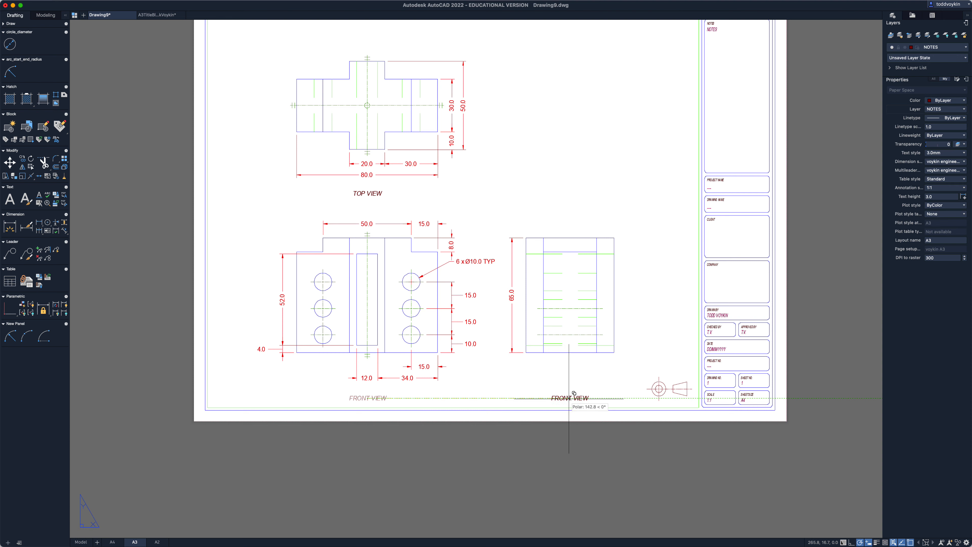
left_click(553, 398)
key("Escape")
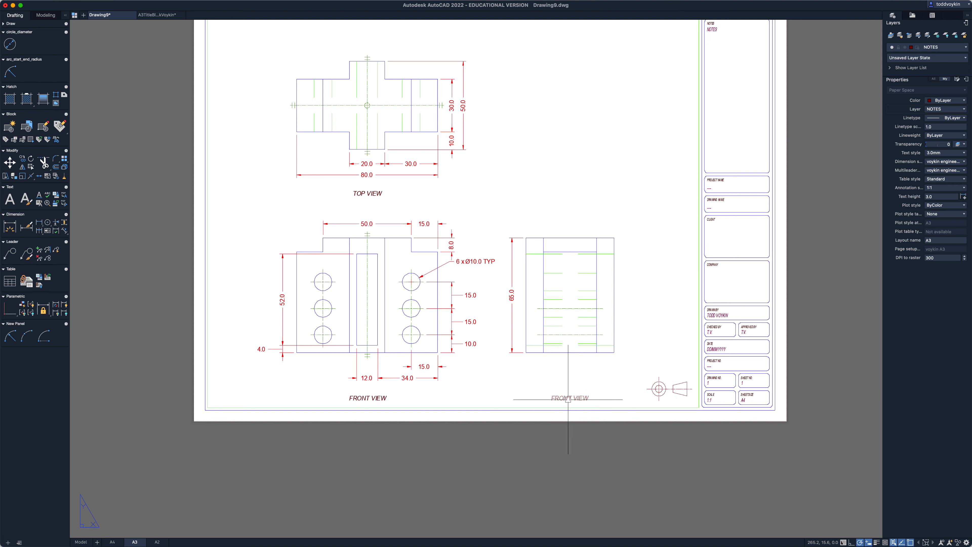
Change the copied label beneath the right view to RIGHT VIEW.
double_click(570, 398)
left_click_drag(572, 400, 545, 399)
type("RIGHT")
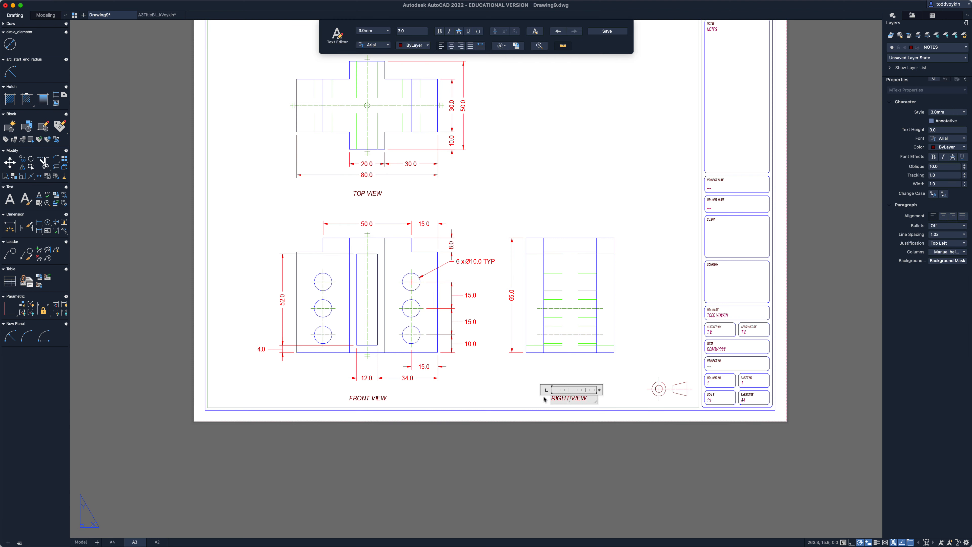
left_click(541, 376)
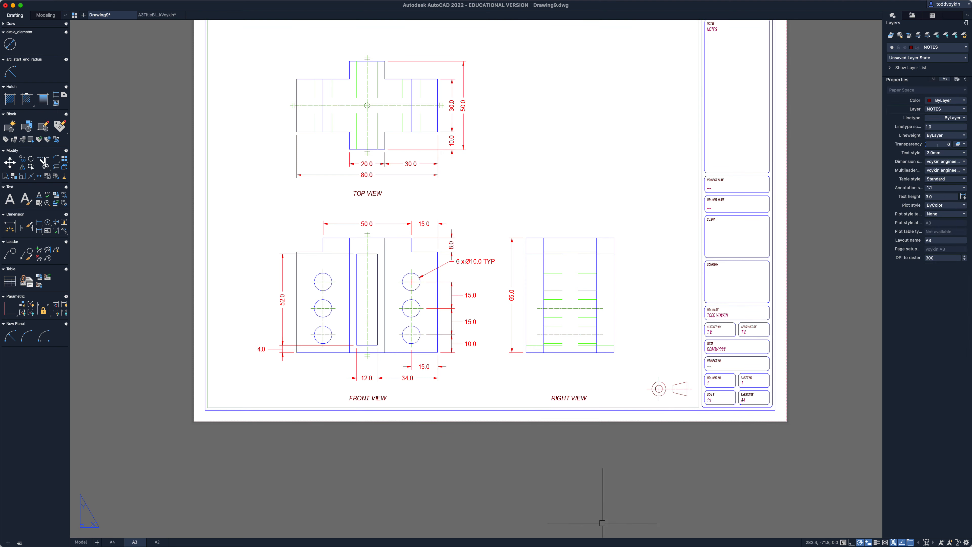
Open the A3 title block's attributes for editing and bring its sheet size and scale entries into view.
scroll(560, 520, "down", 1)
middle_click_drag(554, 517, 489, 480)
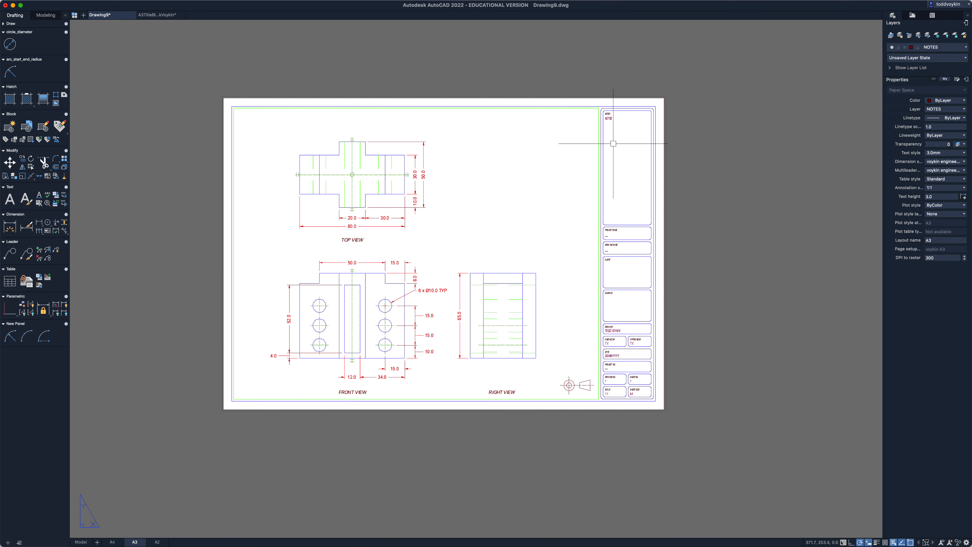
scroll(607, 111, "up", 4)
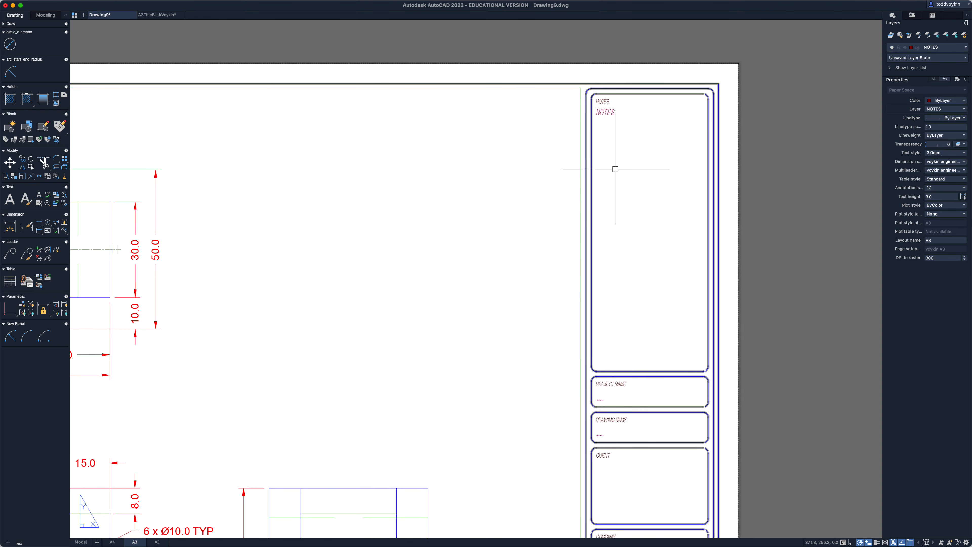
scroll(616, 340, "down", 5)
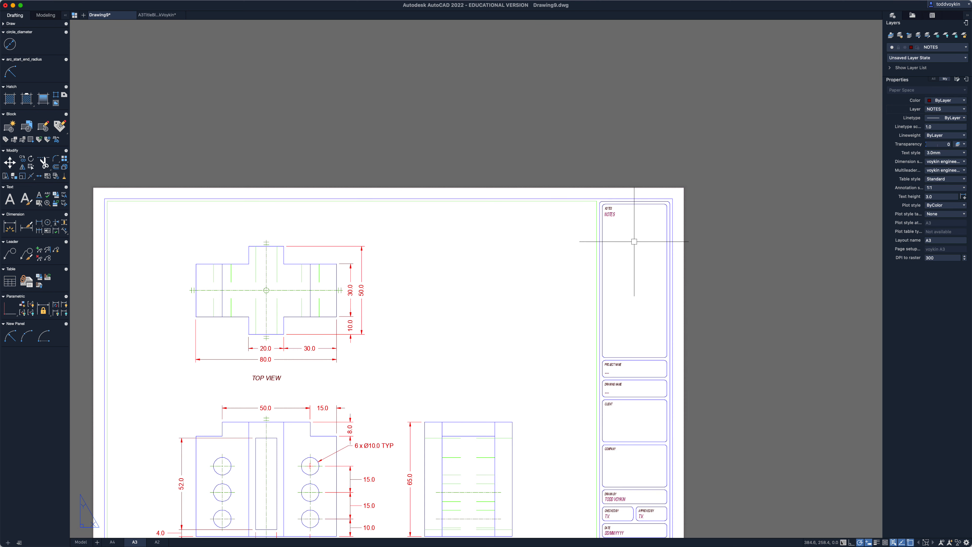
scroll(645, 282, "down", 3)
middle_click_drag(633, 323, 624, 198)
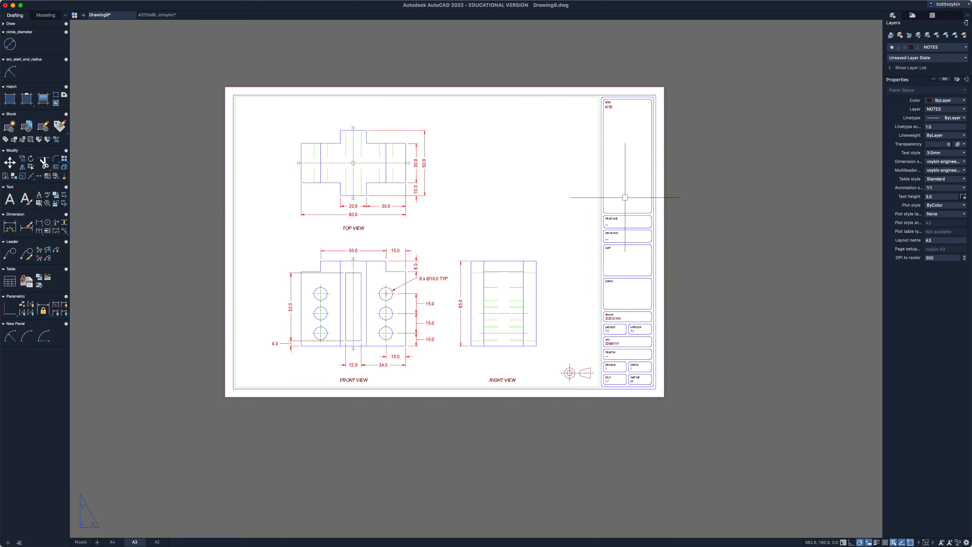
scroll(623, 224, "up", 3)
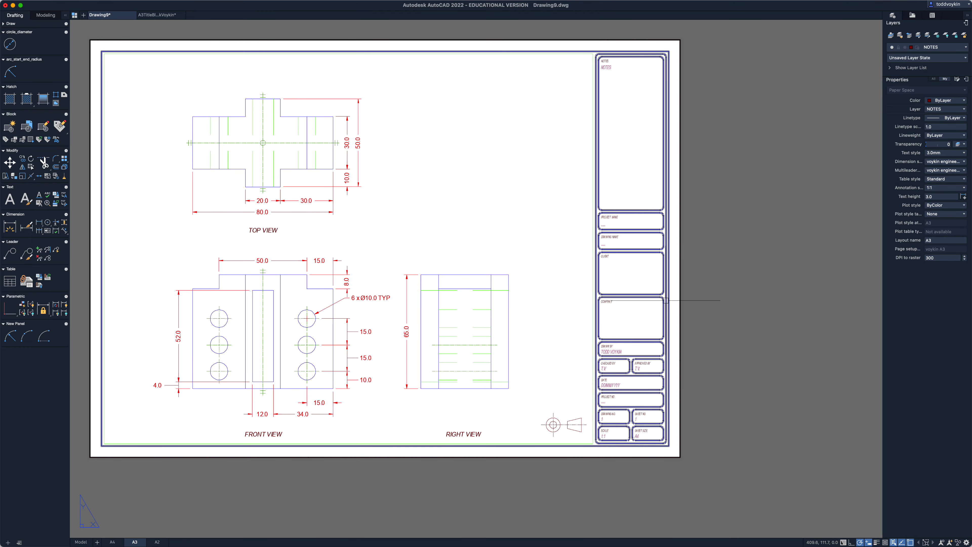
double_click(666, 304)
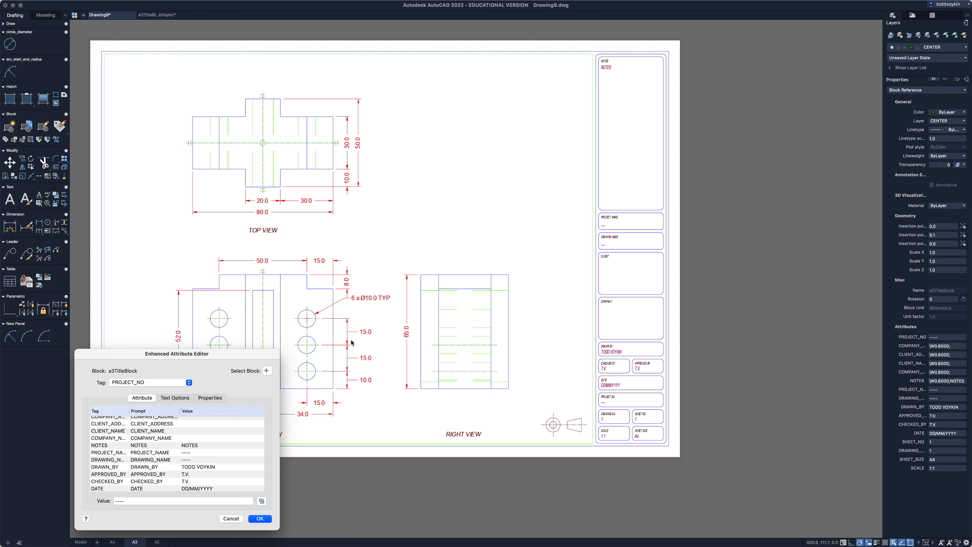
mouse_move(259, 354)
left_mouse_down()
mouse_move(773, 163)
mouse_move(673, 161)
left_mouse_up()
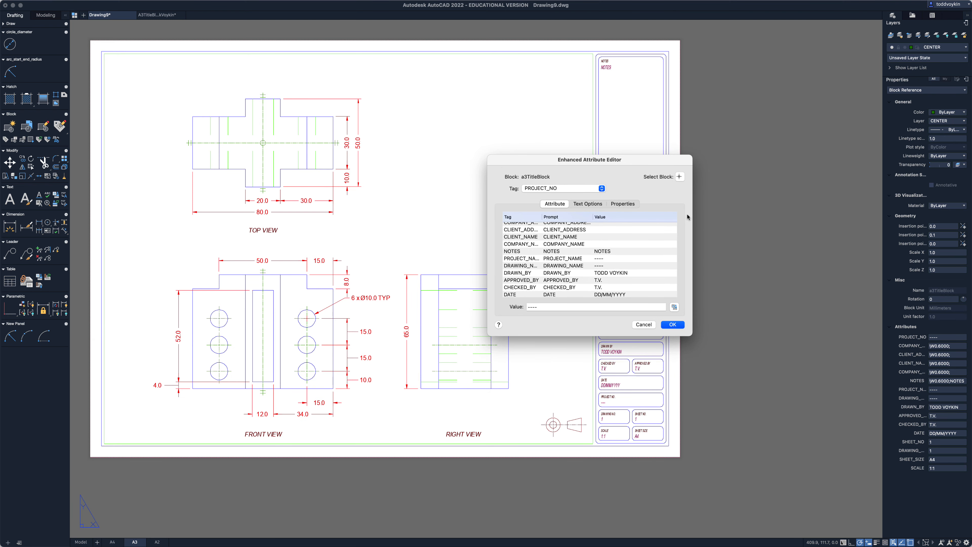
scroll(545, 270, "down", 4)
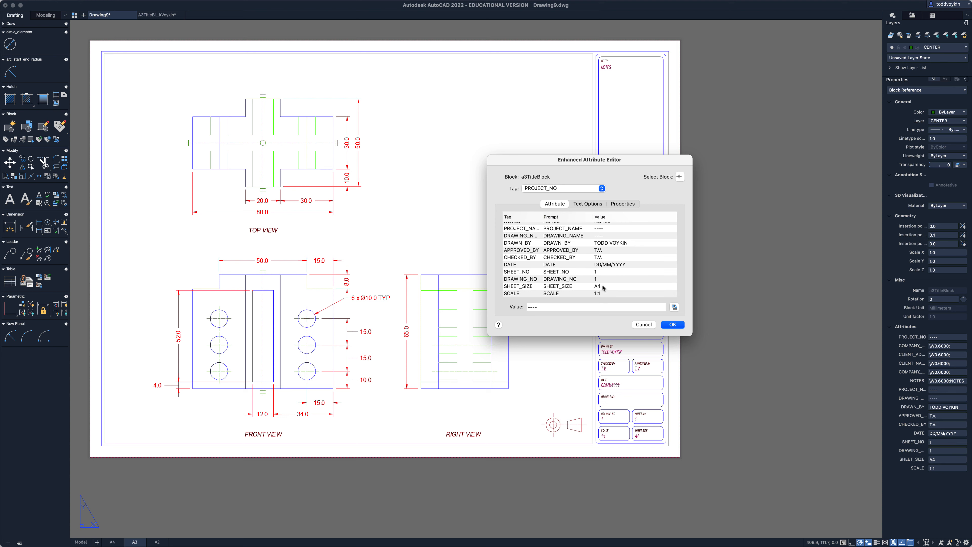
Set the title block's SCALE attribute to 5:4 and its SHEET_SIZE attribute to A3.
left_click(538, 293)
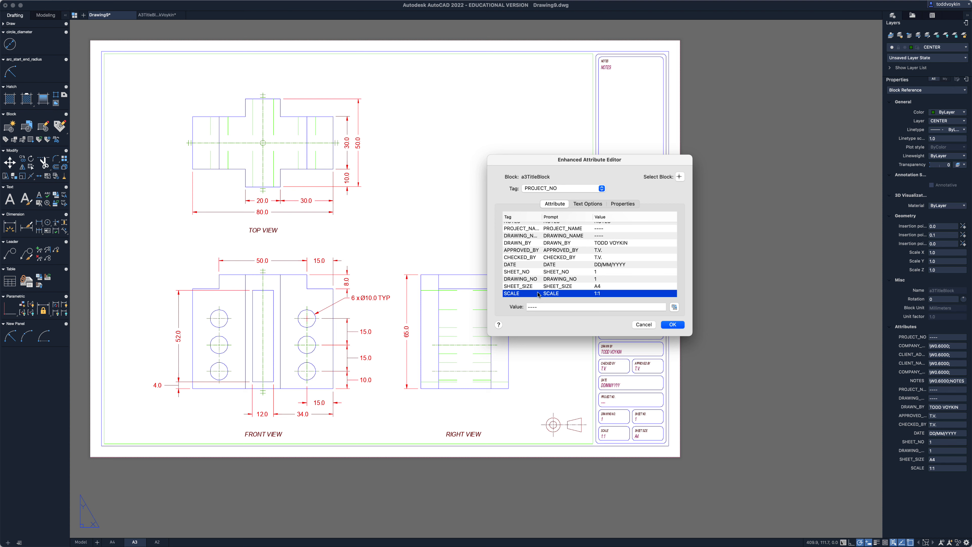
left_click(540, 306)
left_click_drag(541, 306, 523, 308)
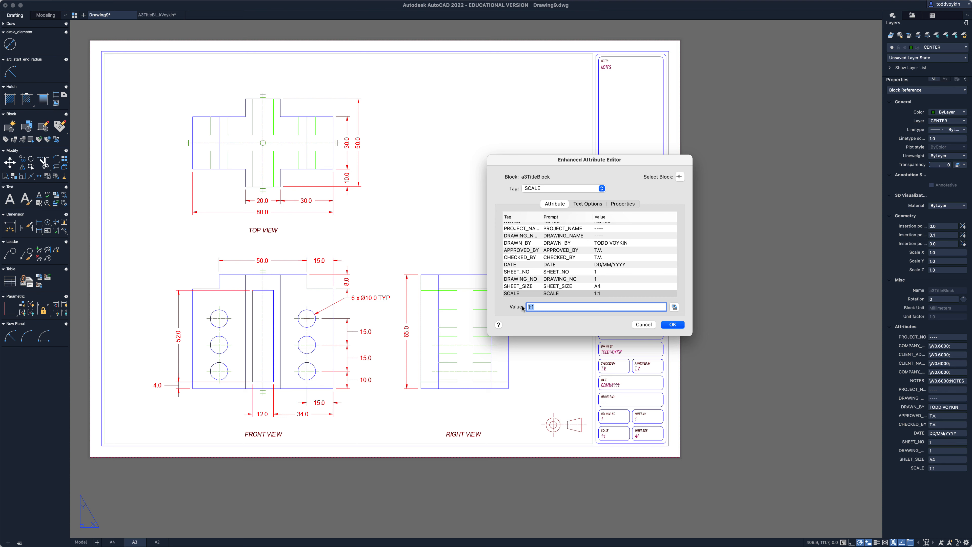
type("5:4")
left_click(570, 287)
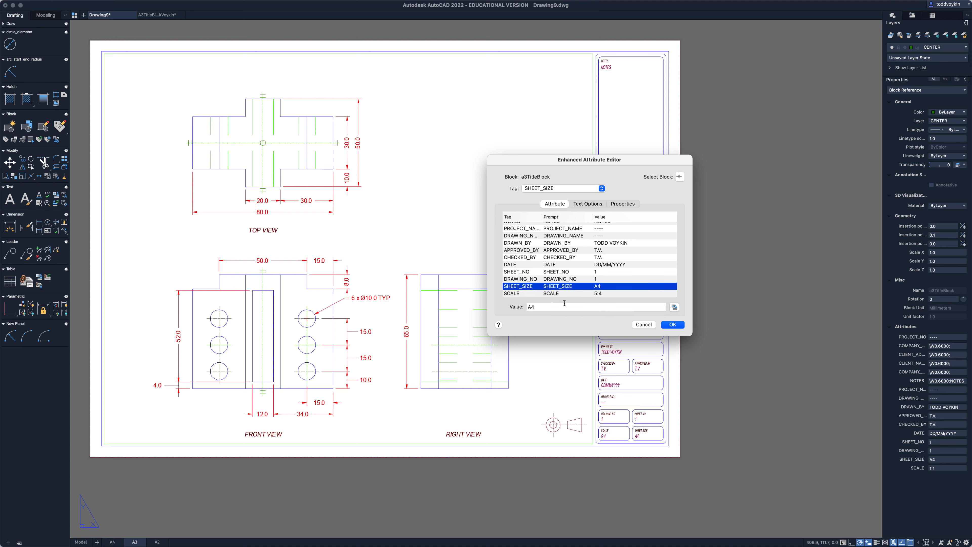
double_click(532, 306)
type("3")
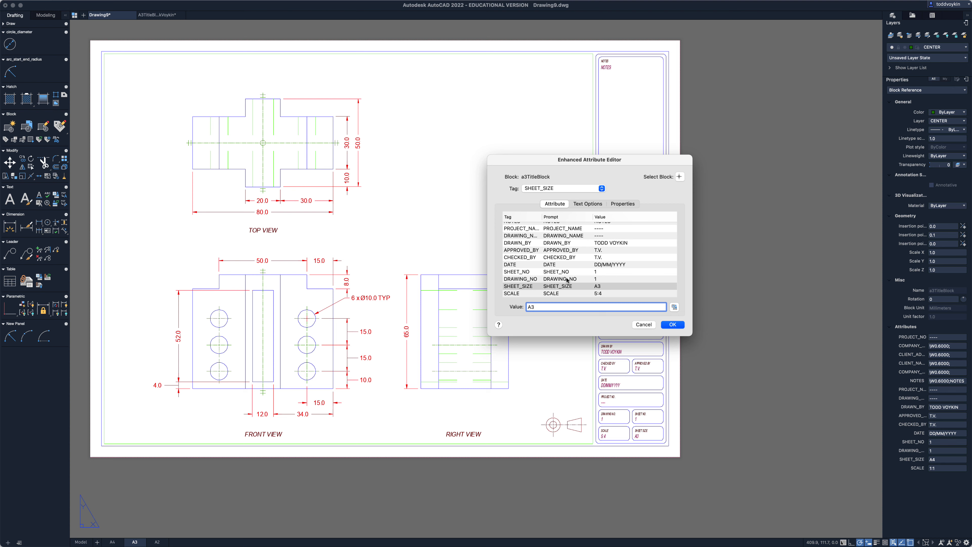
Set the title block's DATE attribute to 09/11/2021.
left_click(570, 265)
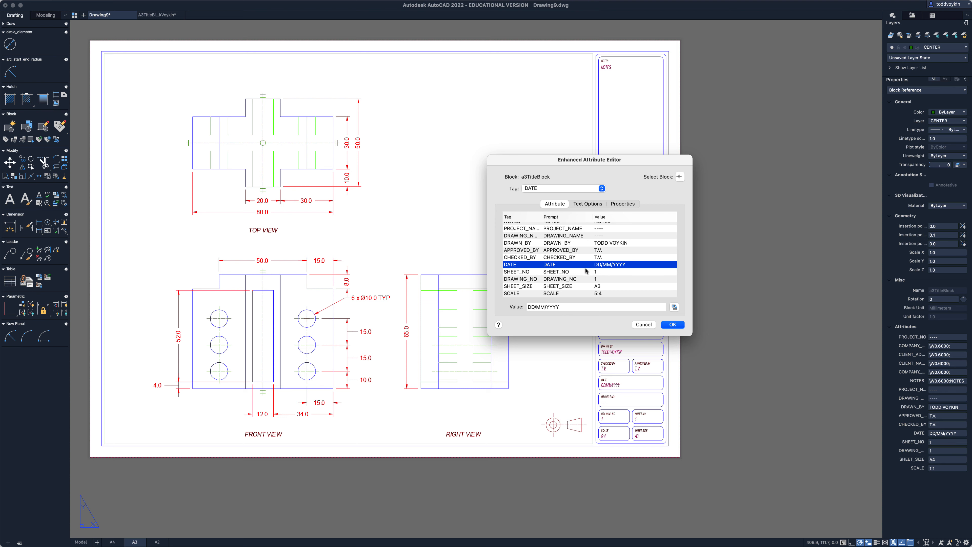
left_click(566, 307)
left_click_drag(565, 307, 523, 306)
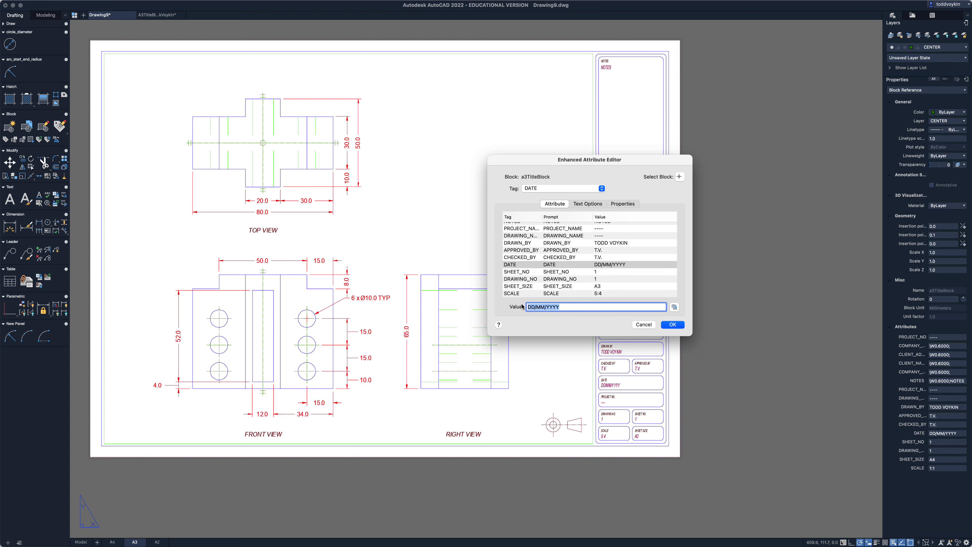
type("09/11/2021")
Review the title block's DRAWN_BY, APPROVED_BY and CHECKED_BY attributes.
left_click(575, 243)
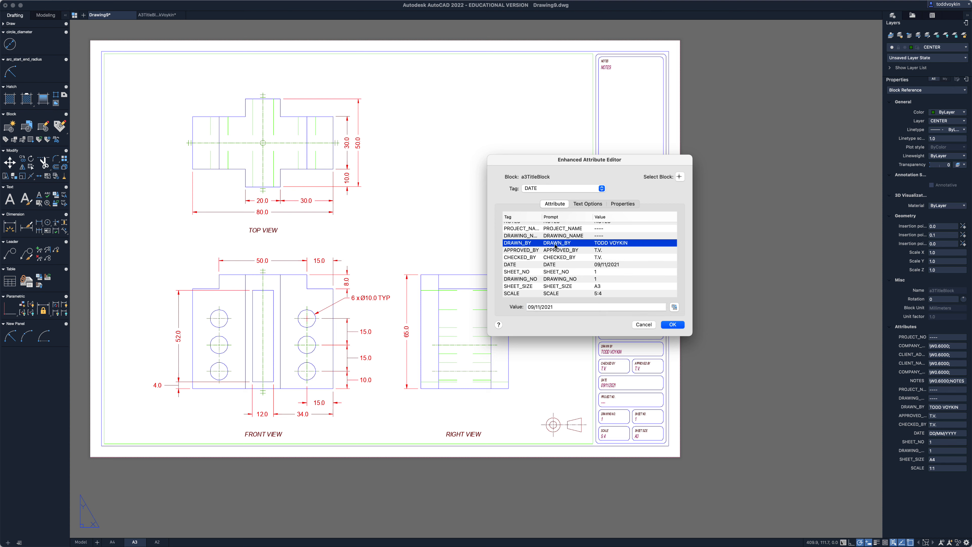
left_click(597, 250)
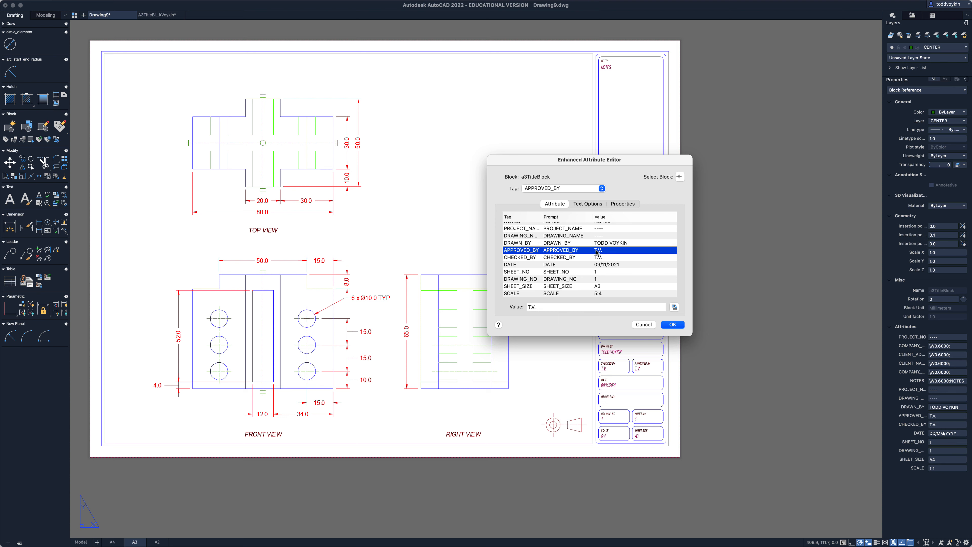
left_click(605, 258)
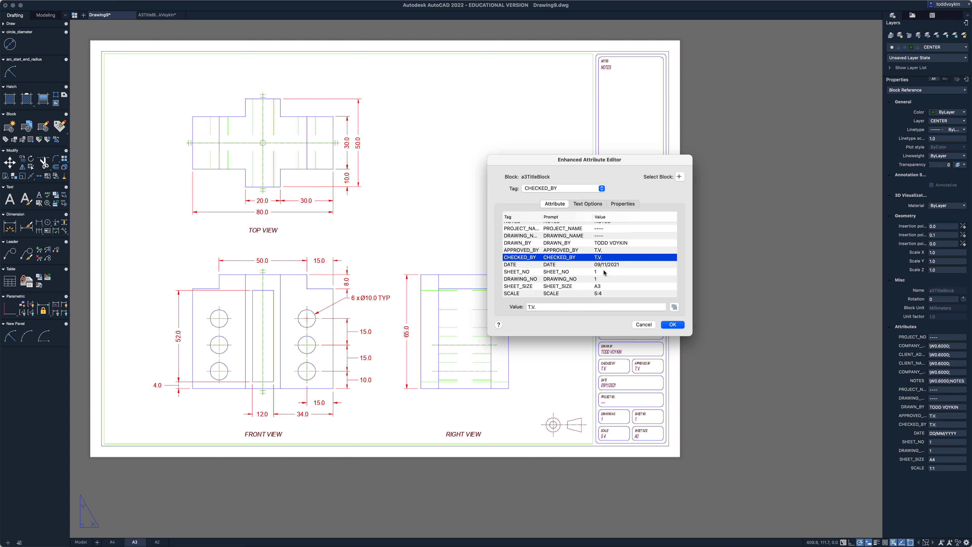
Set the title block's PROJECT_NAME attribute to A - Z WIDGETS.
scroll(605, 272, "up", 3)
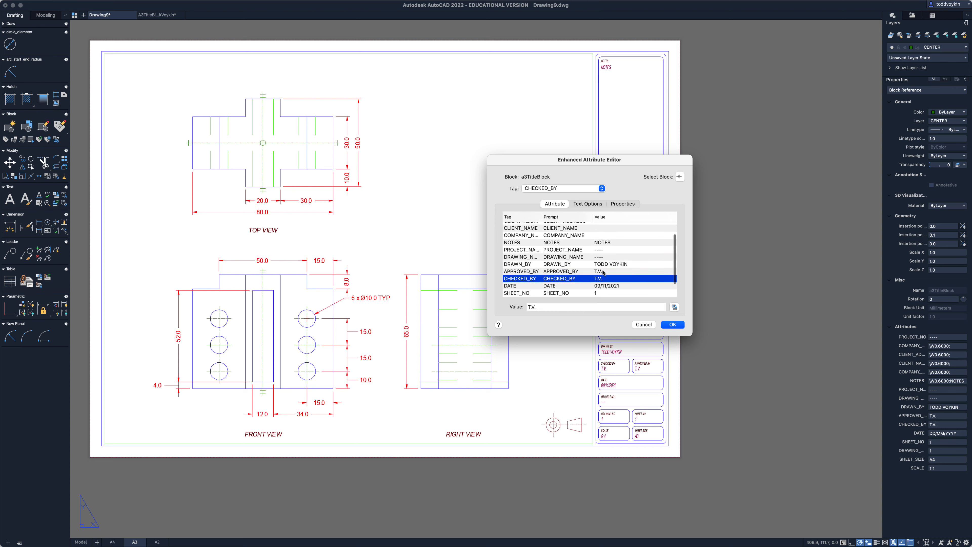
scroll(605, 270, "up", 1)
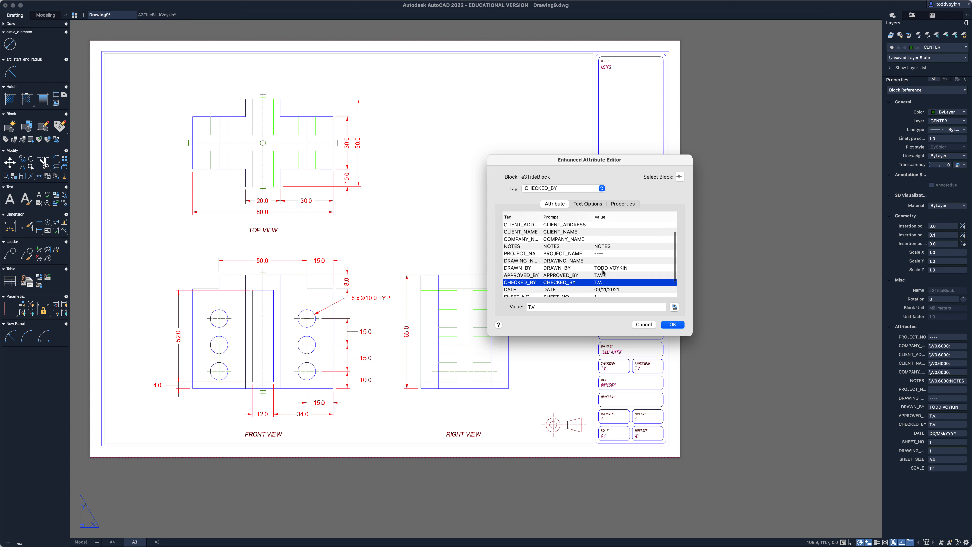
left_click(572, 254)
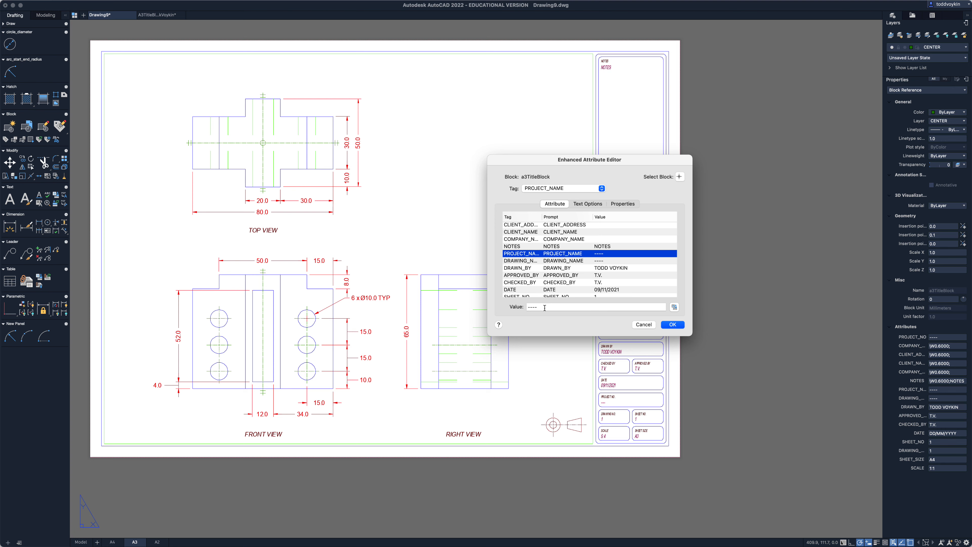
left_click_drag(545, 308, 527, 306)
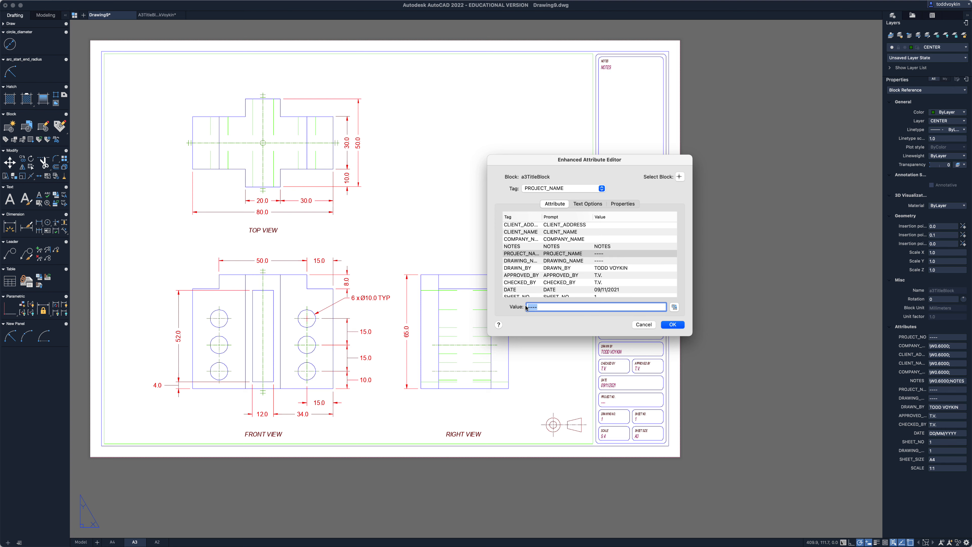
type("A - Z WIDGET")
Set the title block's DRAWING_NAME attribute to LEFT WIDGET.
left_click(554, 262)
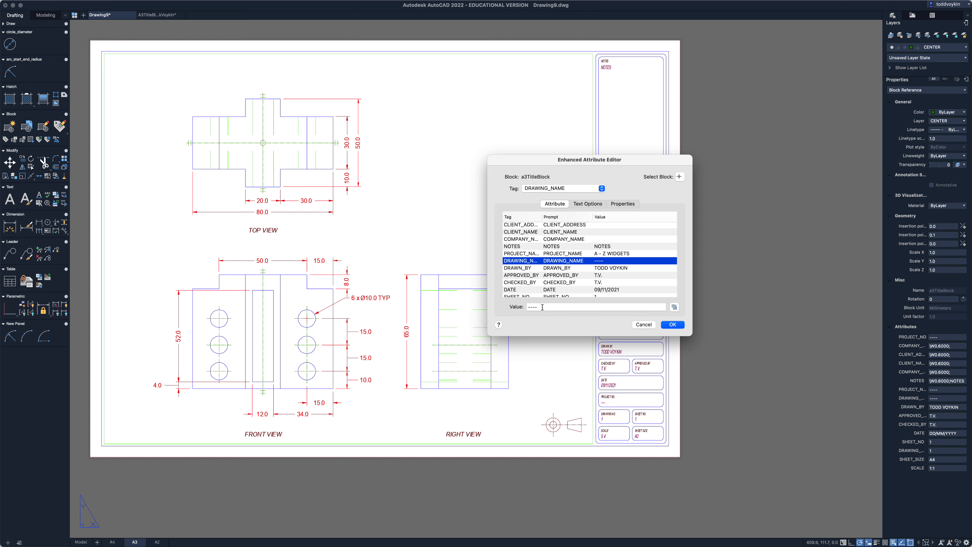
key("Tab")
type("LEFT WID")
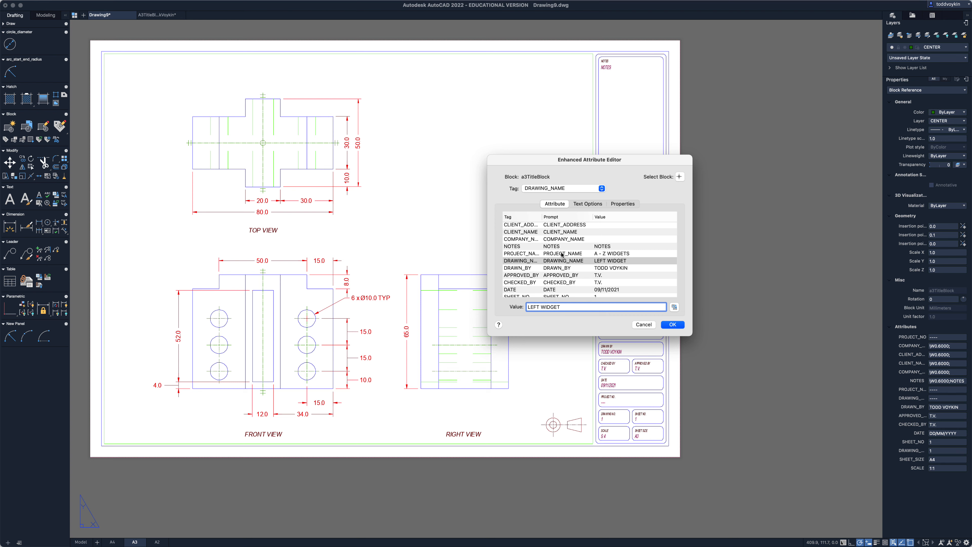
Set the title block's SHEET_NO attribute to 5 and its DRAWING_NO attribute to 4.
scroll(590, 279, "down", 2)
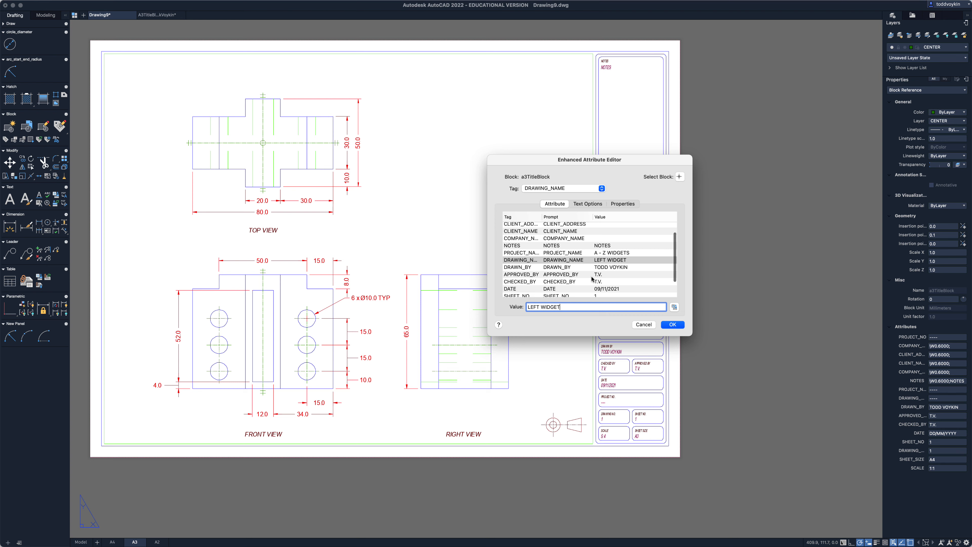
scroll(592, 280, "down", 1)
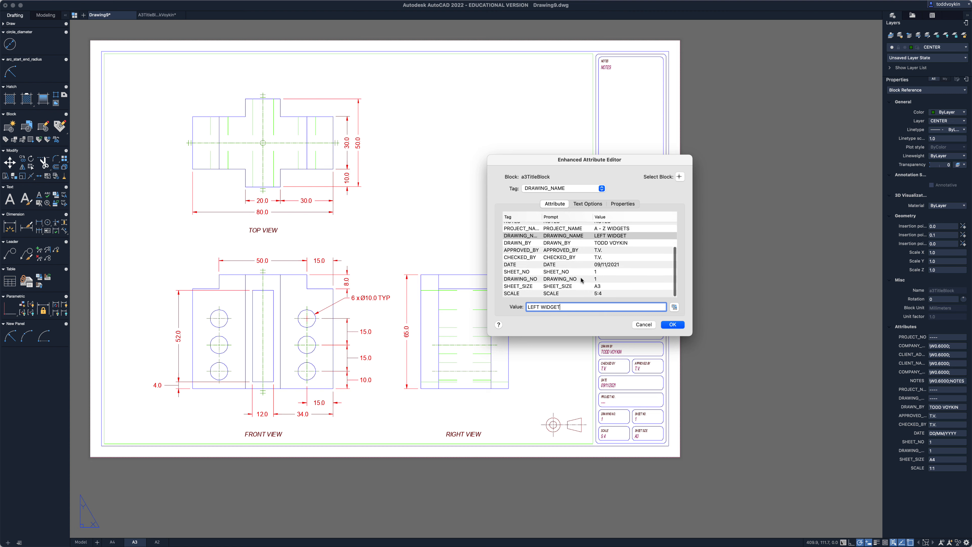
left_click(579, 272)
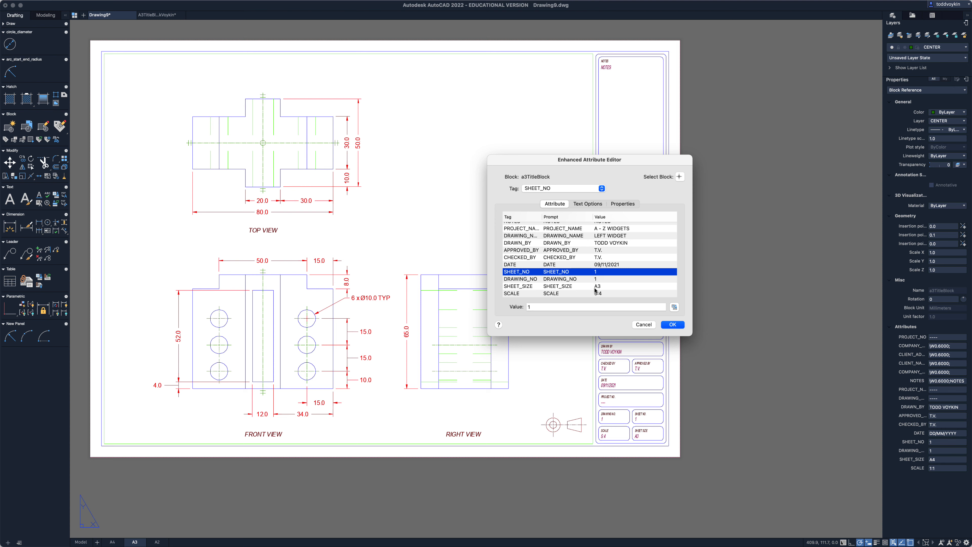
left_click(576, 307)
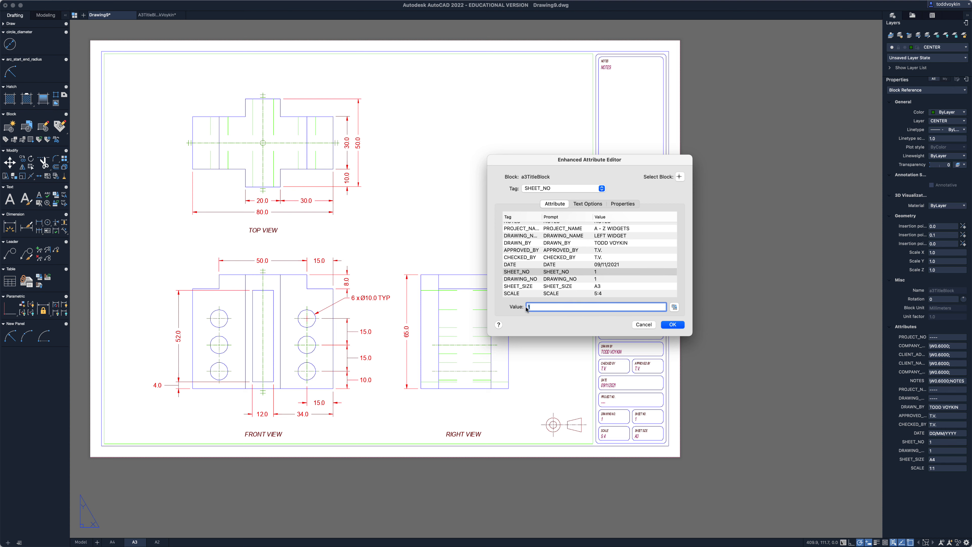
type("5")
left_click(602, 279)
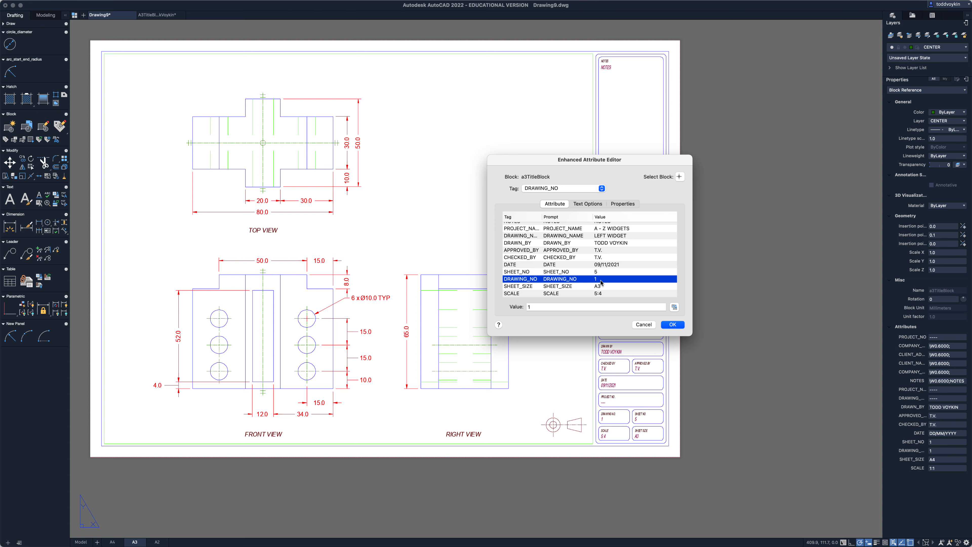
double_click(529, 307)
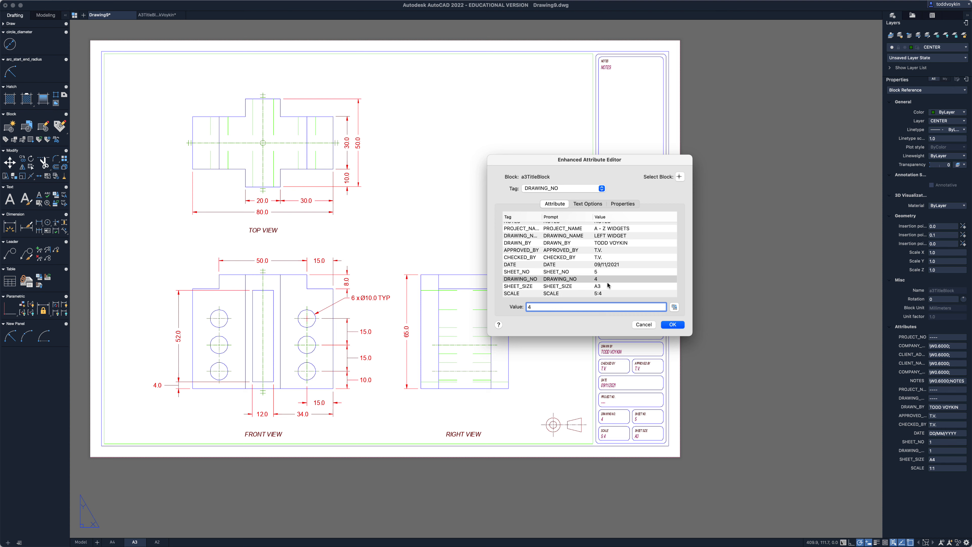
Set the title block's PROJECT_NO attribute to NOV - E - 2021 - 0012536.
scroll(594, 272, "up", 1)
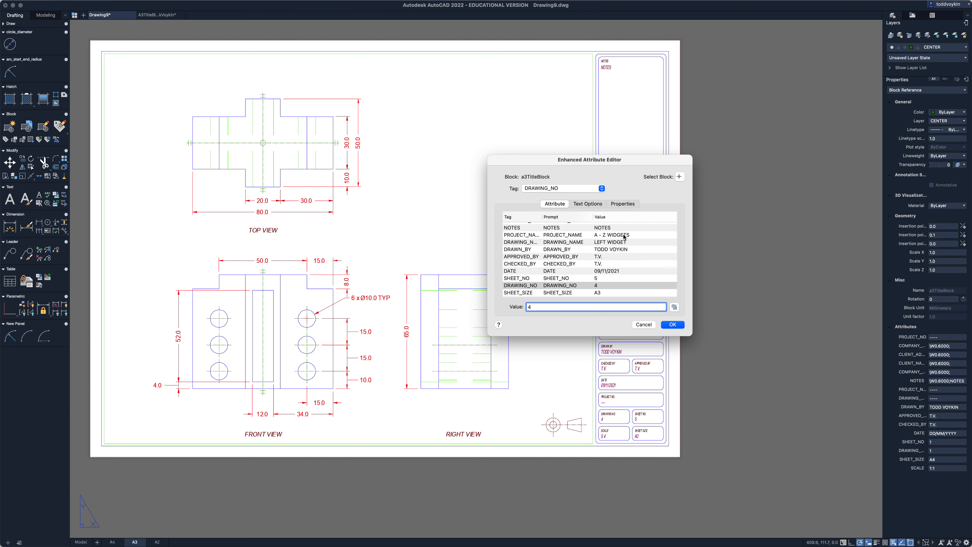
scroll(624, 237, "down", 1)
scroll(624, 237, "up", 4)
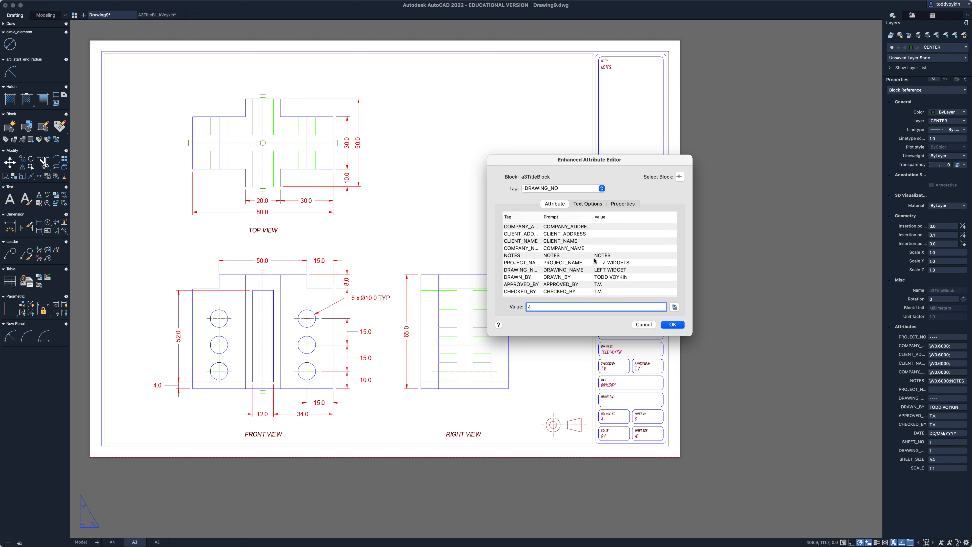
scroll(592, 254, "up", 1)
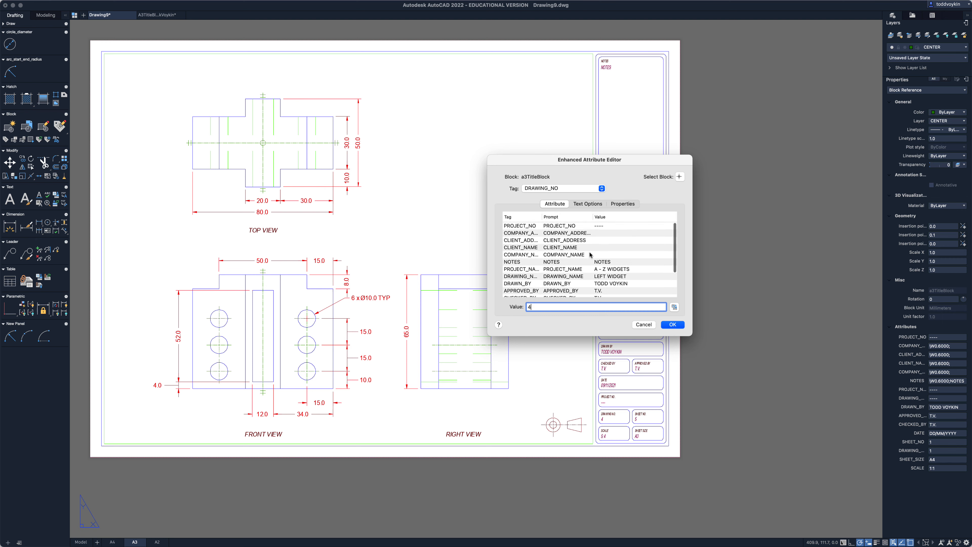
left_click(599, 229)
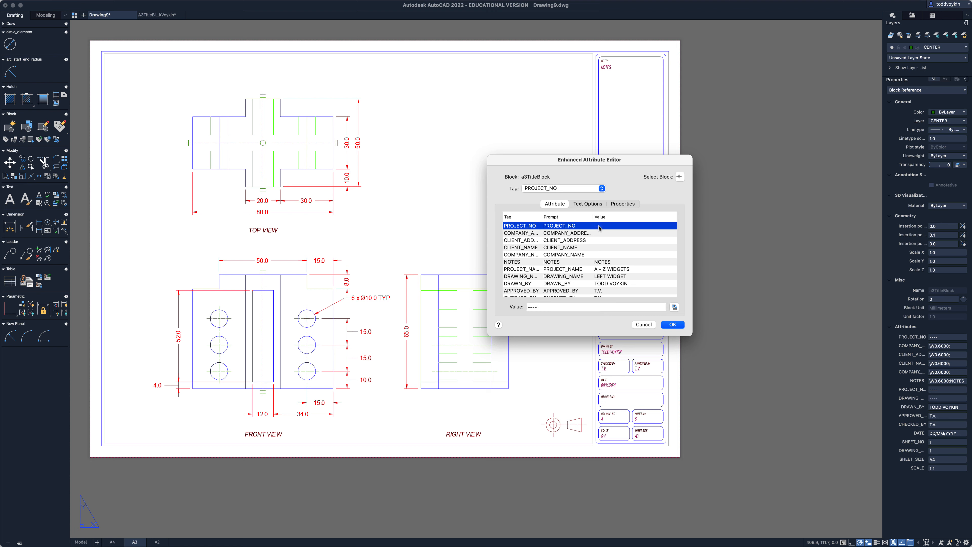
left_click(541, 307)
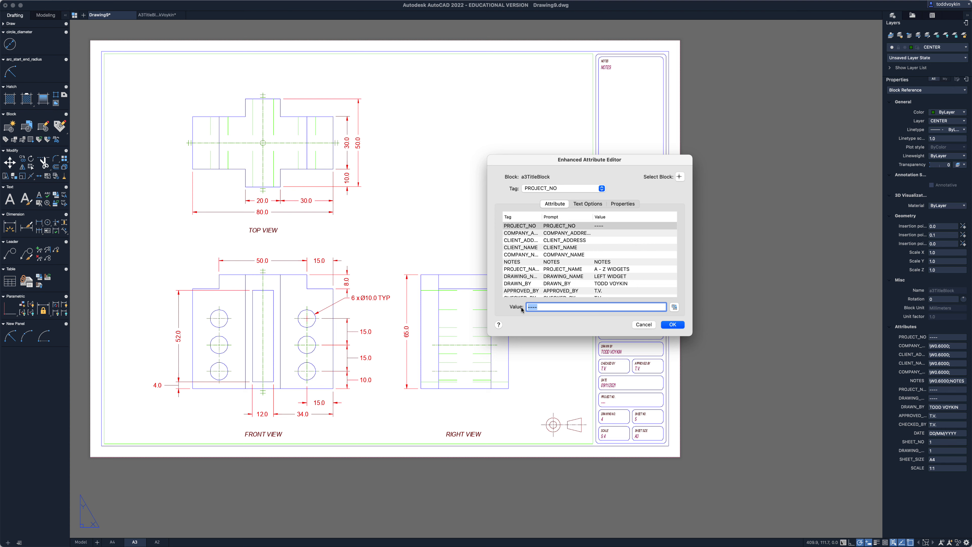
type("N")
type("02")
type("36")
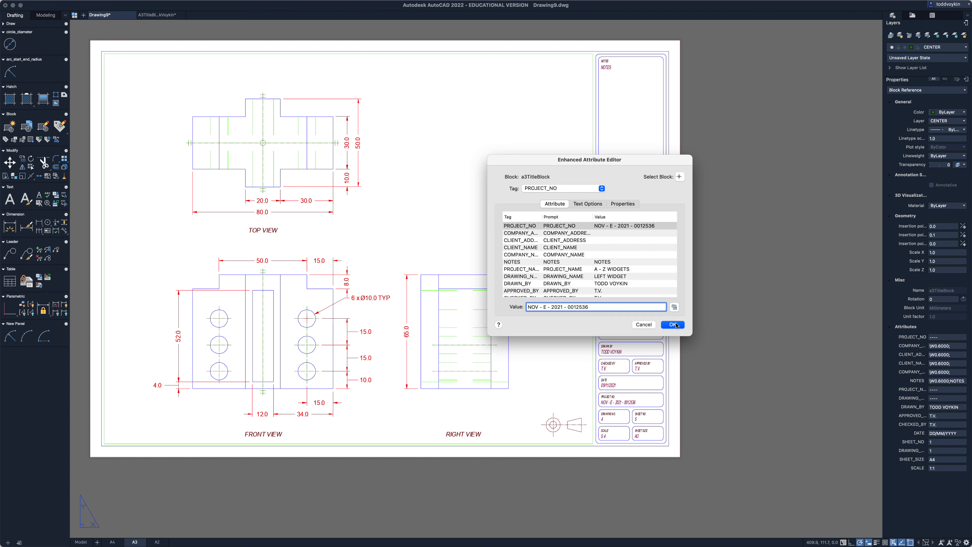
Open the multiline COMPANY_ADDRESS attribute for editing and enter the company name VOYKIN'S AMAZING DESIGNS as its first line.
left_click(583, 234)
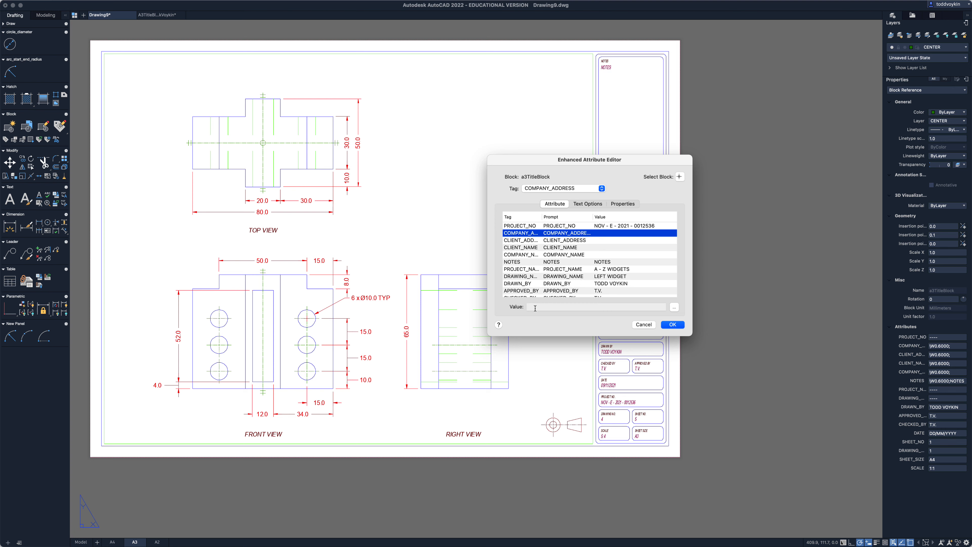
left_click(674, 309)
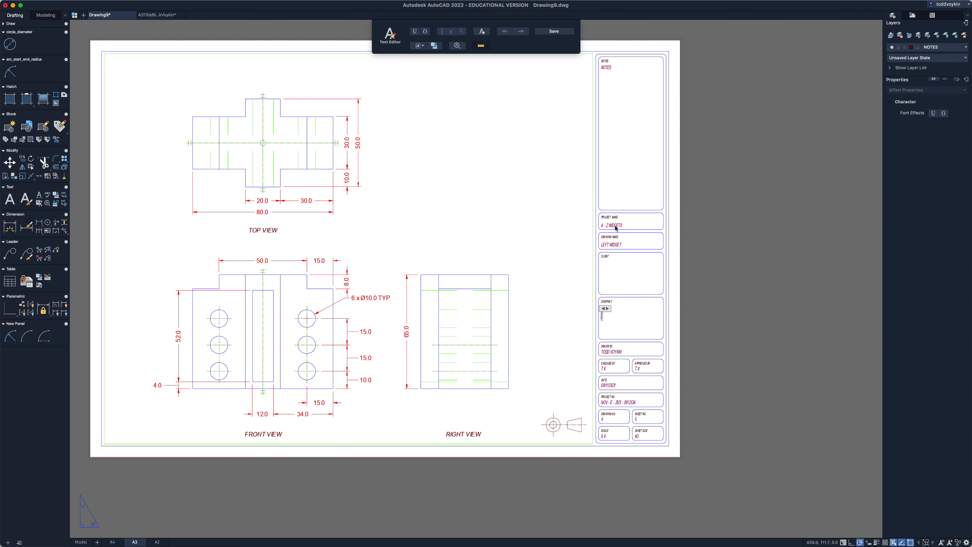
scroll(619, 323, "up", 4)
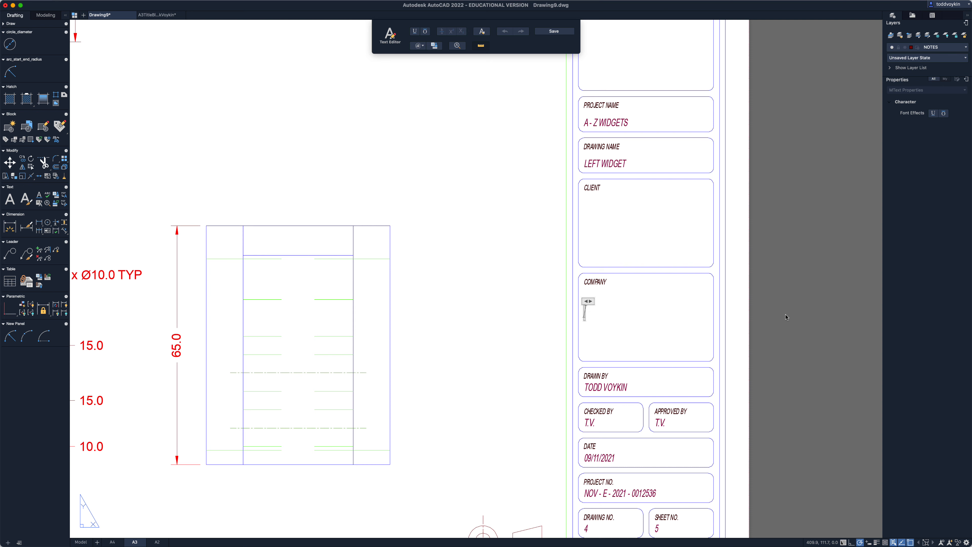
type("VOYKIN'S")
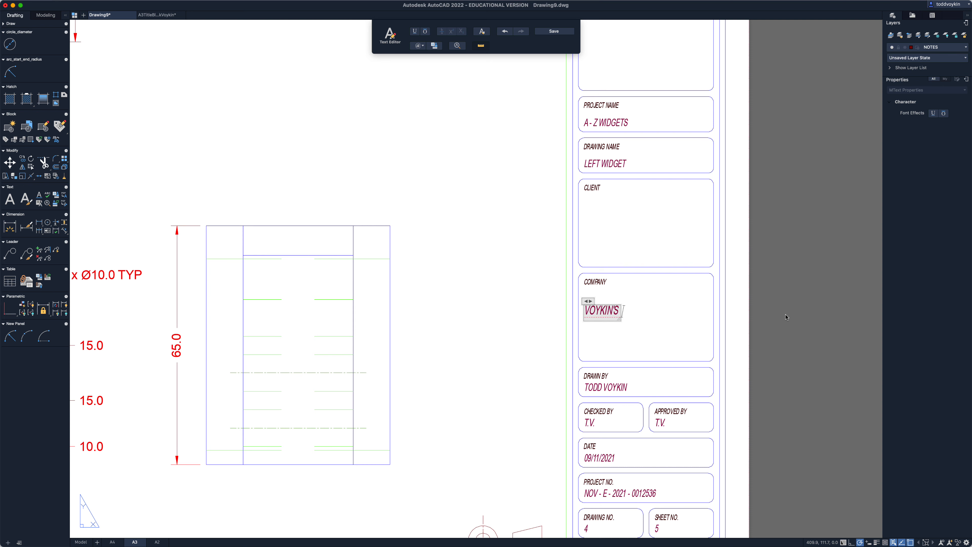
type(" AMAZIM")
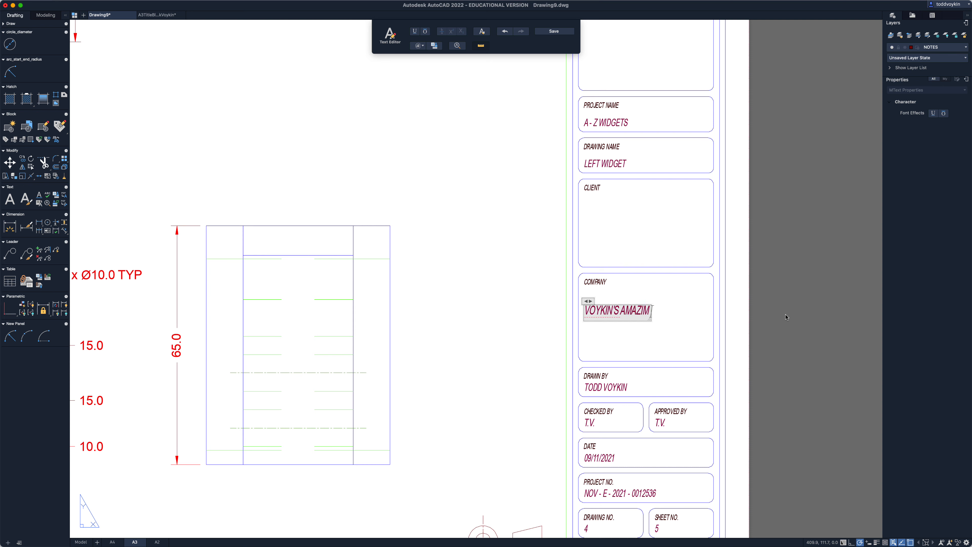
key("BackSpace")
type("NG DESIGNS")
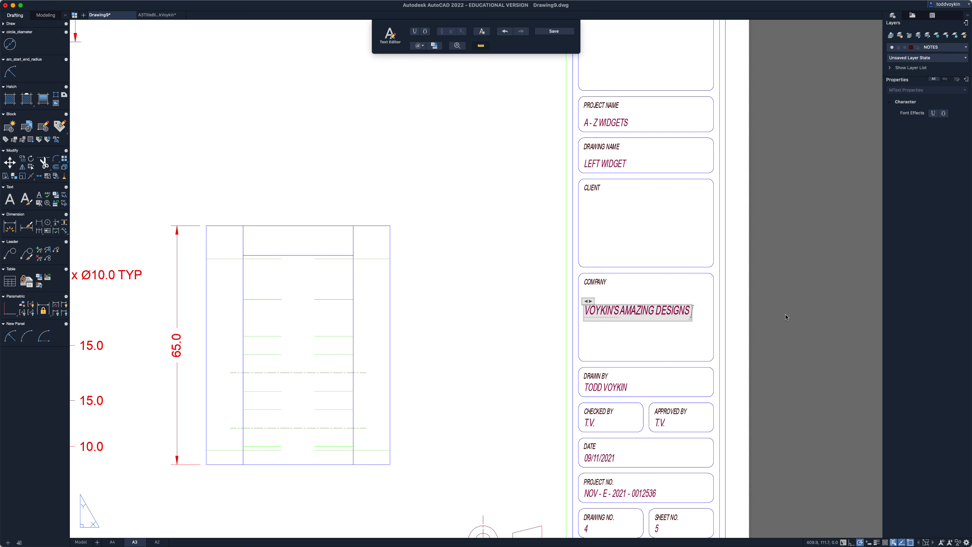
Add the company's street address and its city and region on separate lines below the company name, and finish the text edit.
key("Return")
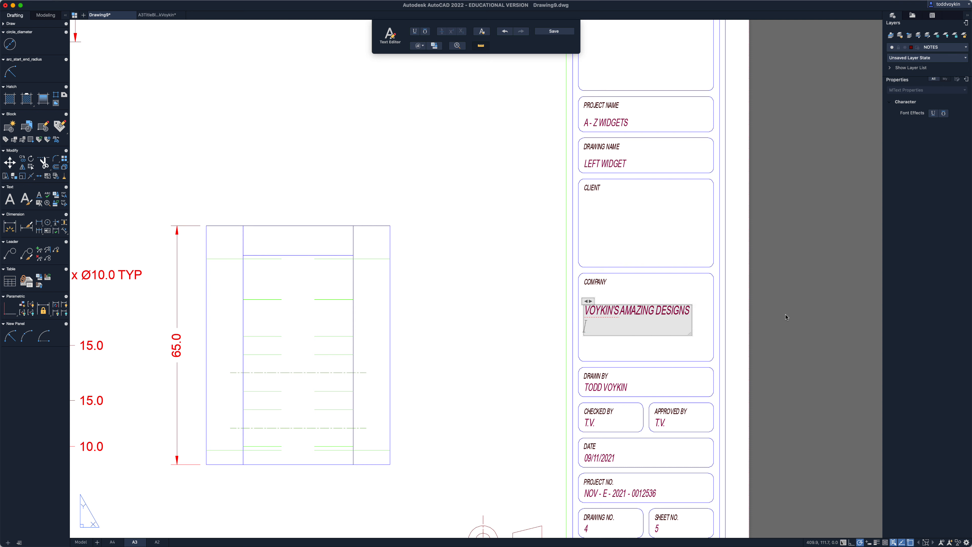
type("23501 MY STREET")
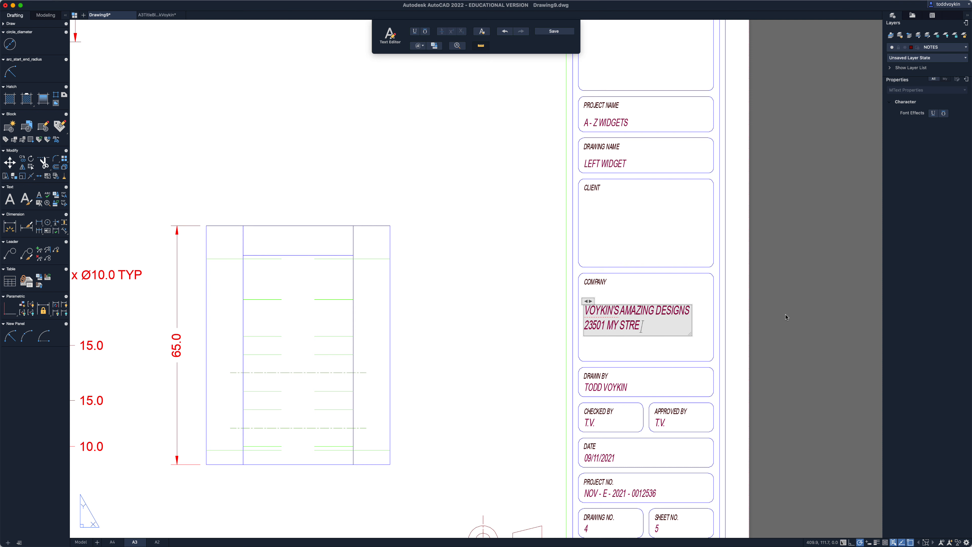
key("Return")
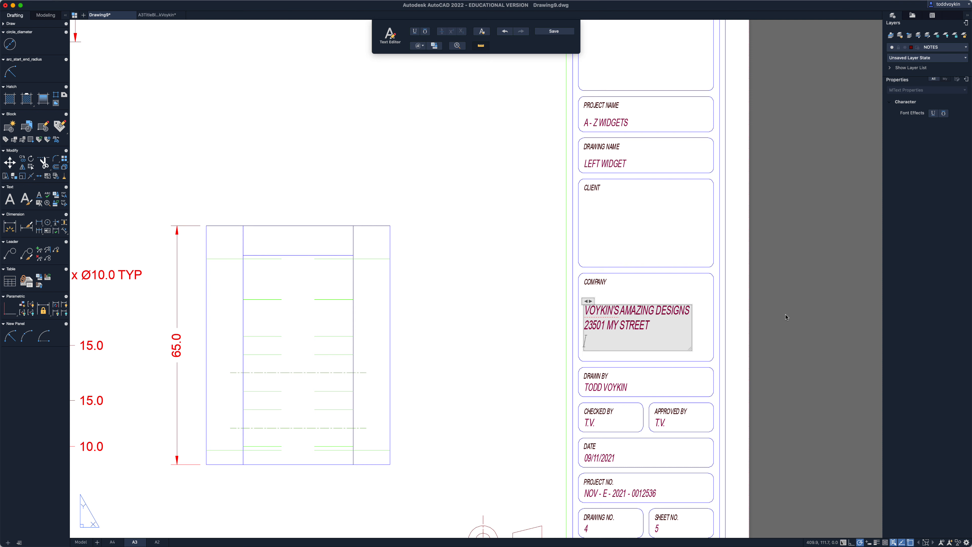
type("YOUKNOWIT, SOME")
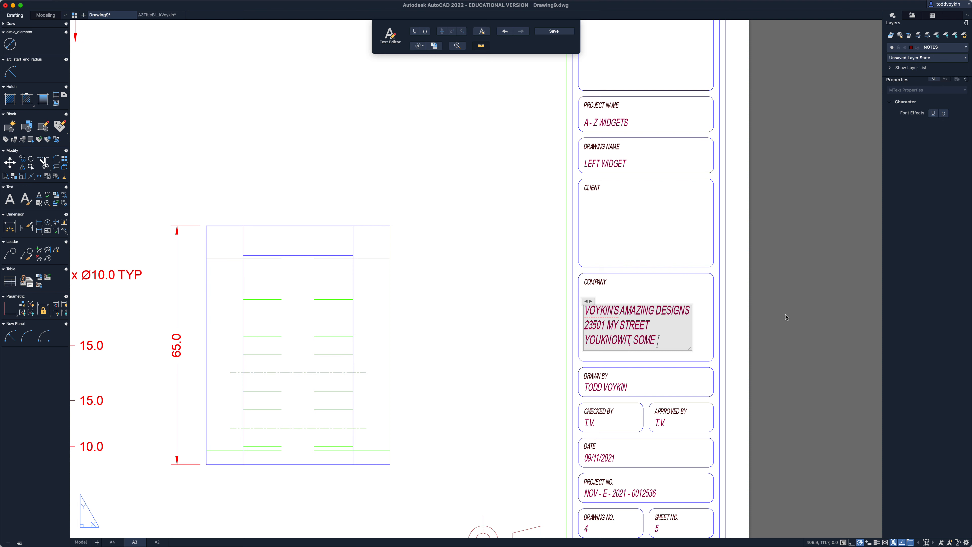
type("WHERE")
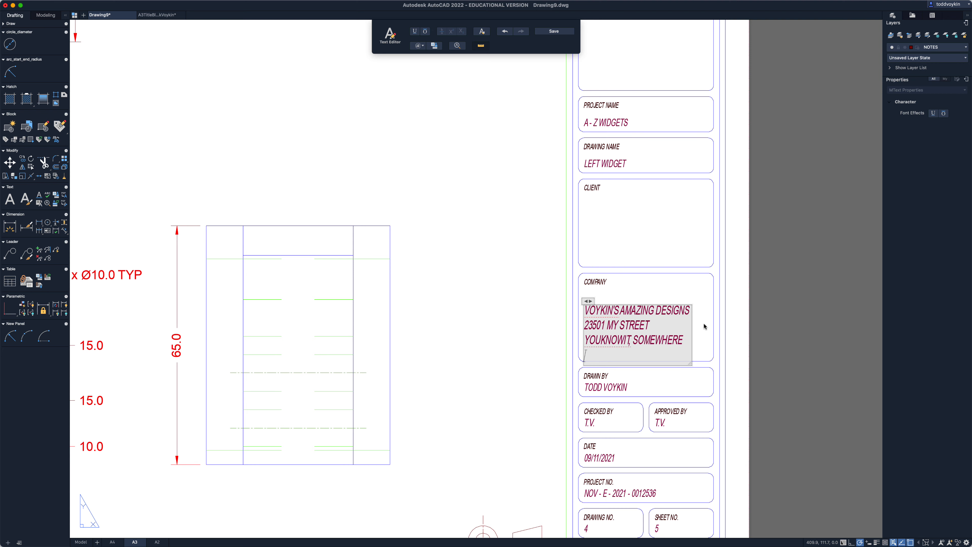
left_click(679, 252)
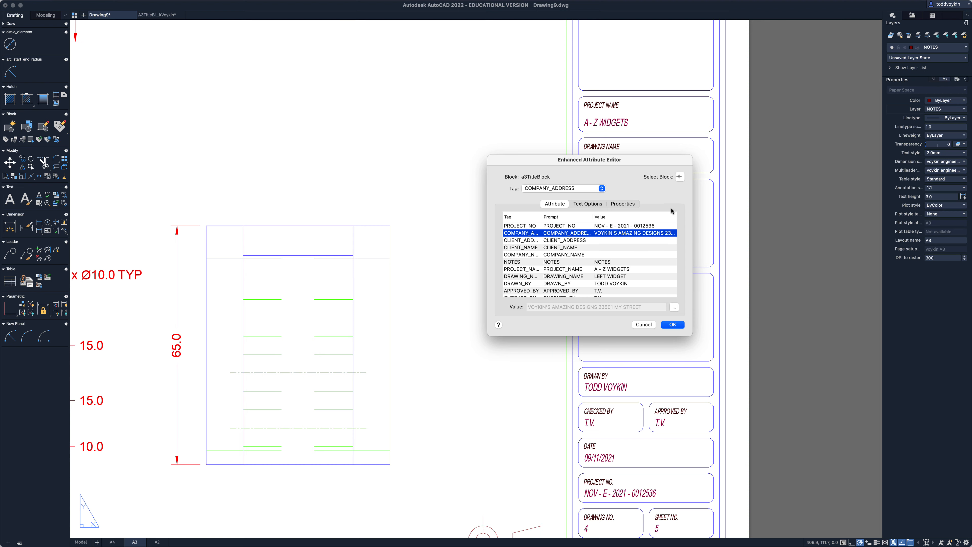
Move the Enhanced Attribute Editor clear of the title block and look through the CLIENT_ADDRESS and CLIENT_NAME attributes.
mouse_move(634, 158)
left_mouse_down()
mouse_move(516, 167)
mouse_move(575, 217)
mouse_move(369, 127)
mouse_move(442, 177)
left_mouse_up()
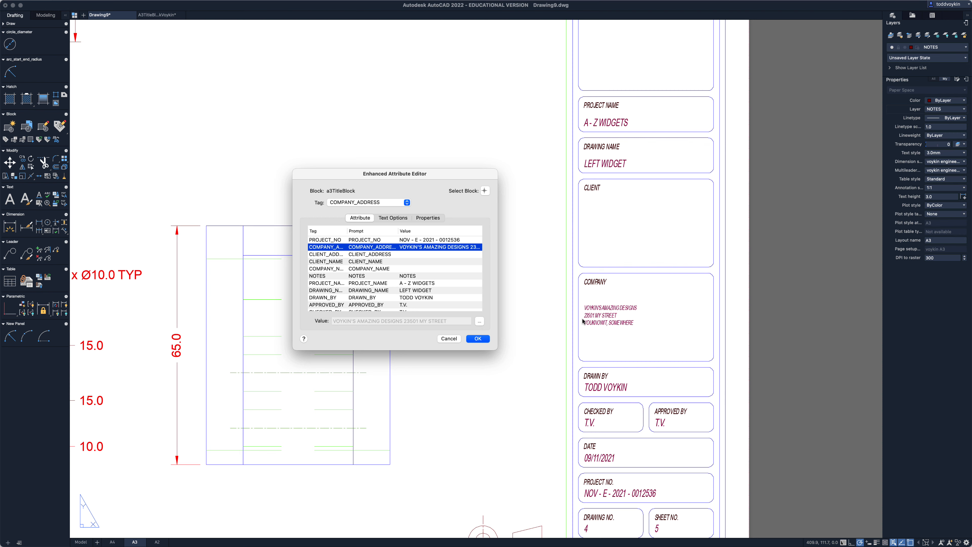
left_click(374, 255)
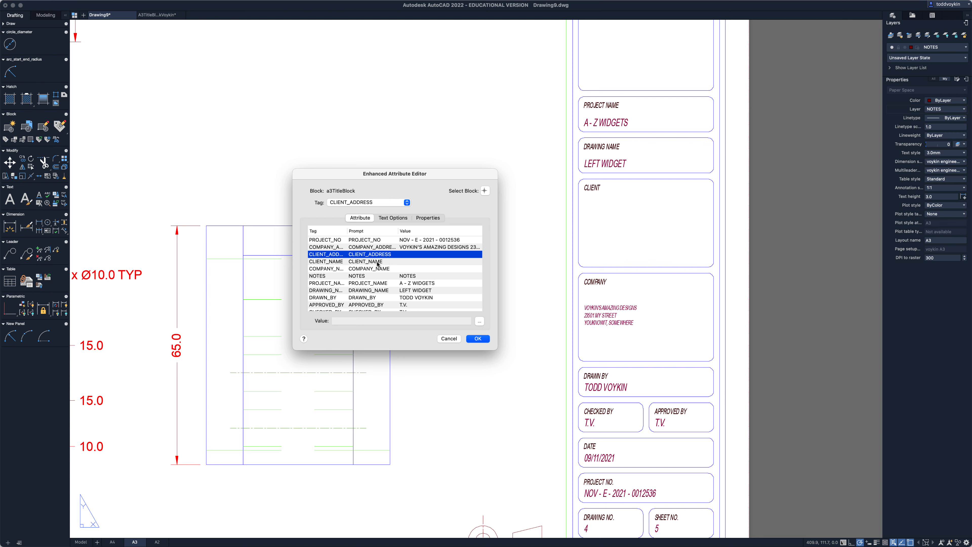
left_click(377, 262)
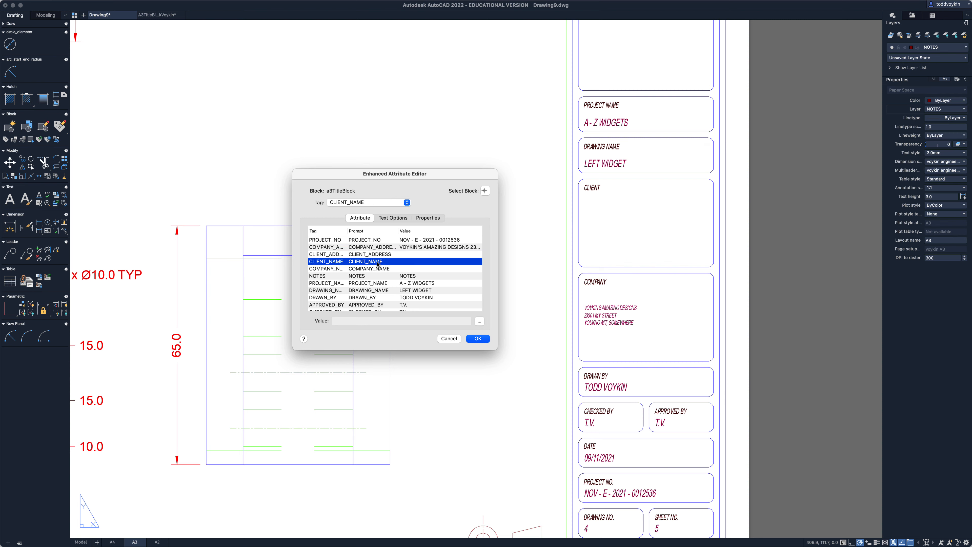
left_click(379, 257)
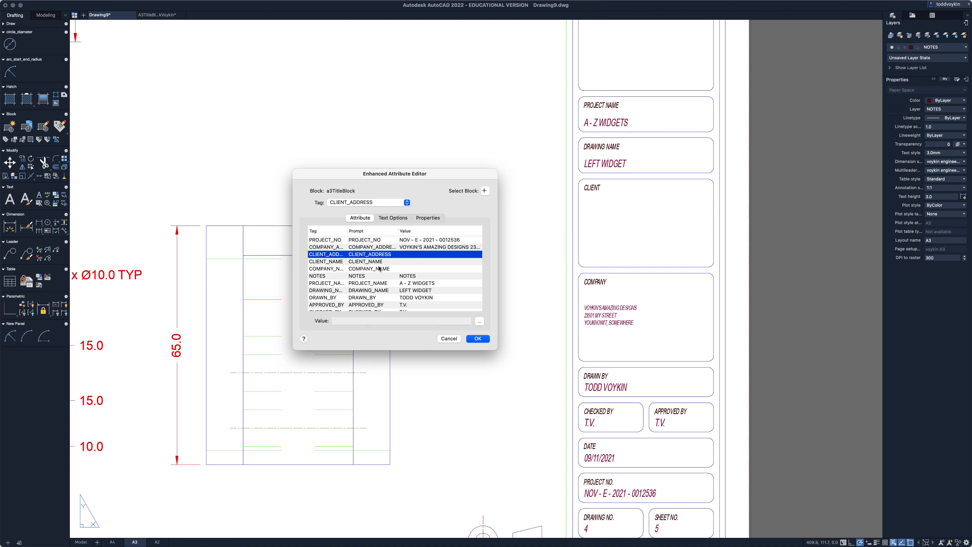
left_click(380, 262)
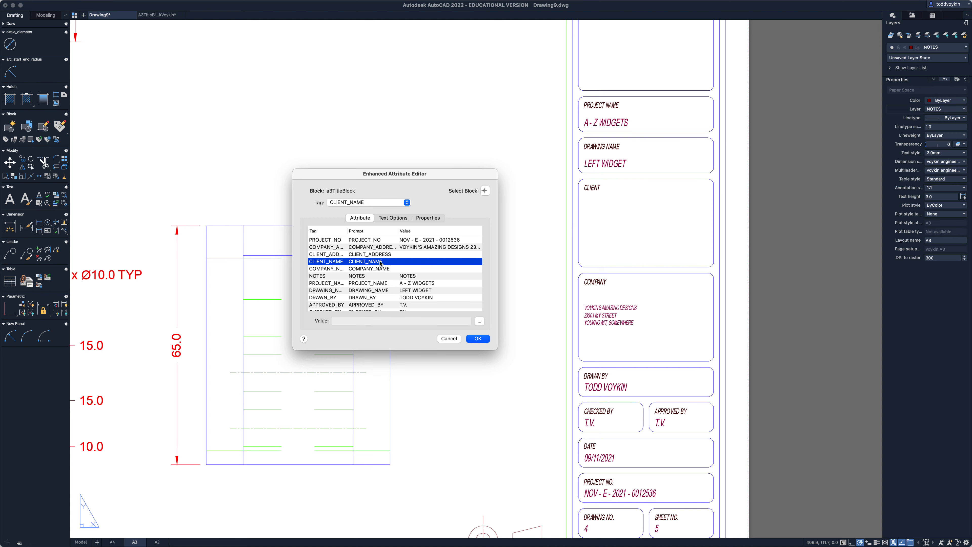
Replace the multiline NOTES attribute's text with the dashed note ALL DIMENSIONS ARE IN MM UNLESS OTHER WISE SPECIFIED, split over two lines and indented.
left_click(376, 277)
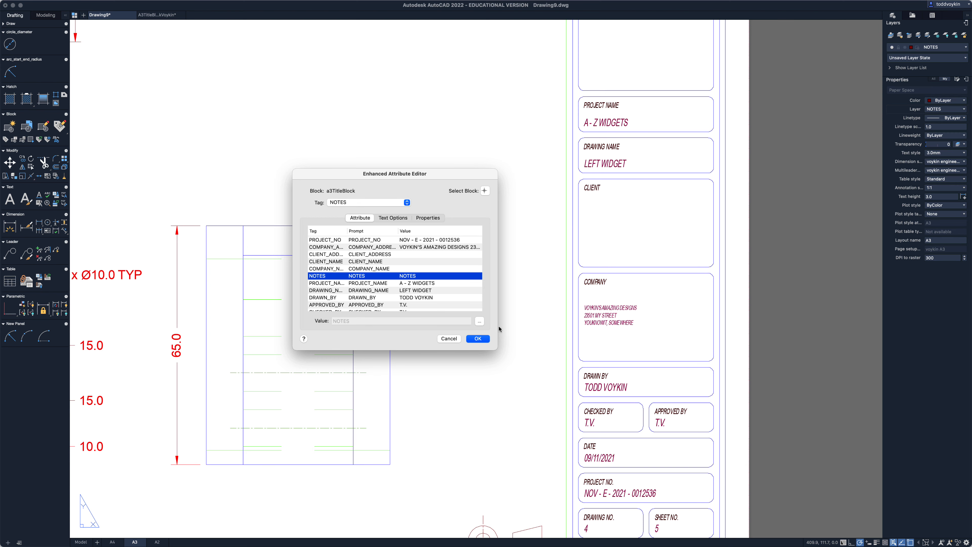
left_click(479, 321)
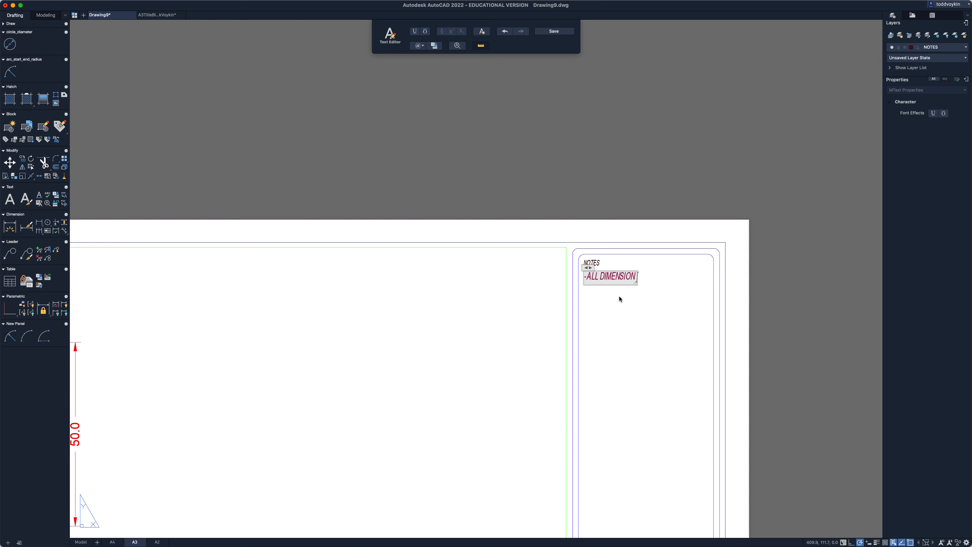
type("S ARE IN MM UNLESS OTH")
key("BackSpace")
key("BackSpace")
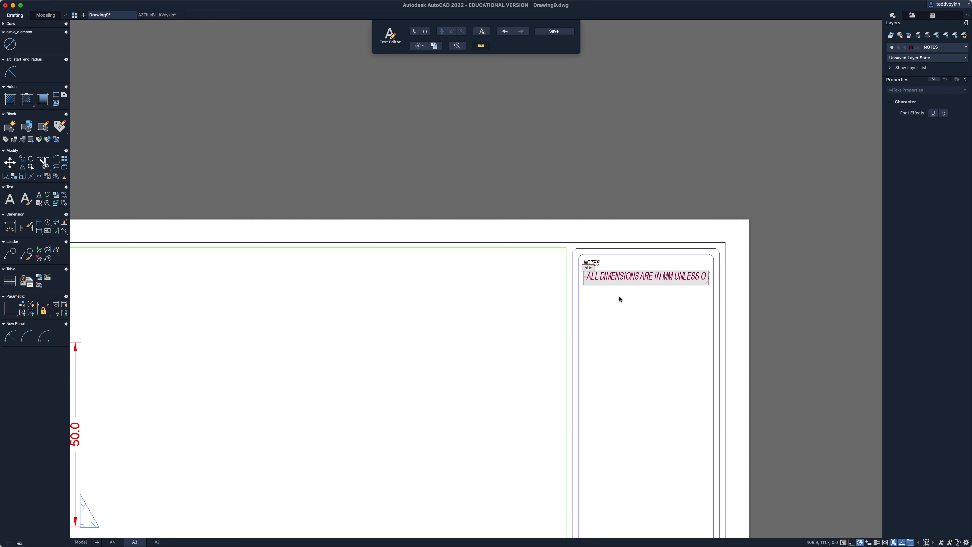
type("TDGAG")
key("BackSpace")
key("BackSpace")
key("BackSpace")
key("BackSpace")
key("BackSpace")
key("BackSpace")
key("Return")
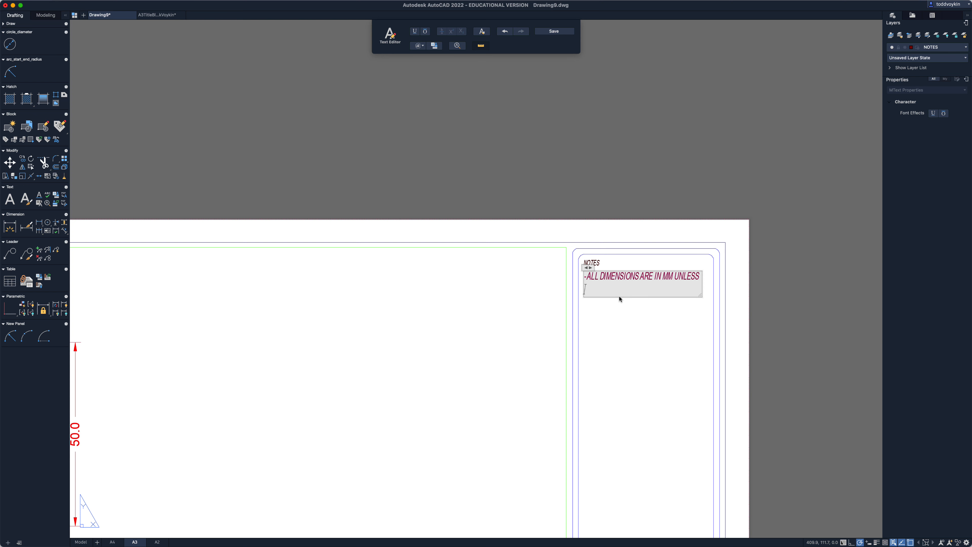
type("OTHER WISE SPECIIFIED")
key("Left")
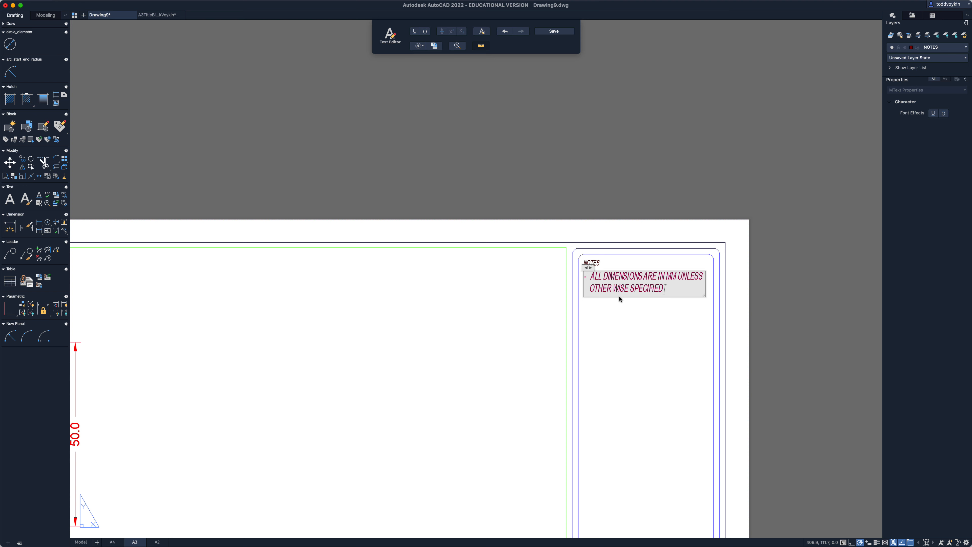
Add the note - ALL TYPICAL DIMENSIONS SHARE THE SAME DIMENSIONS UNLESS OTHERWISE SPECIFIED over three lines, finish the text edit and apply the attribute changes.
key("Return")
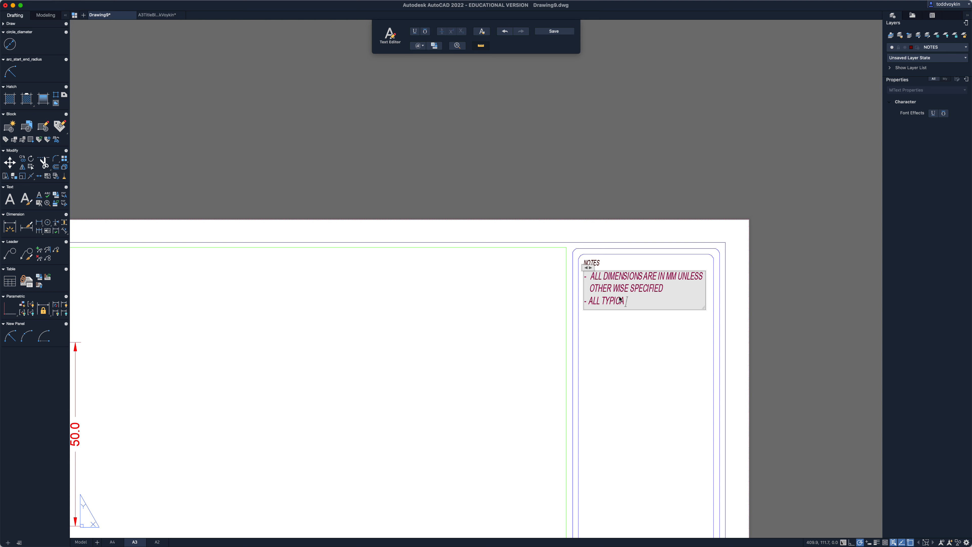
type("ICAL DIMENSION")
type("SHARE THE ")
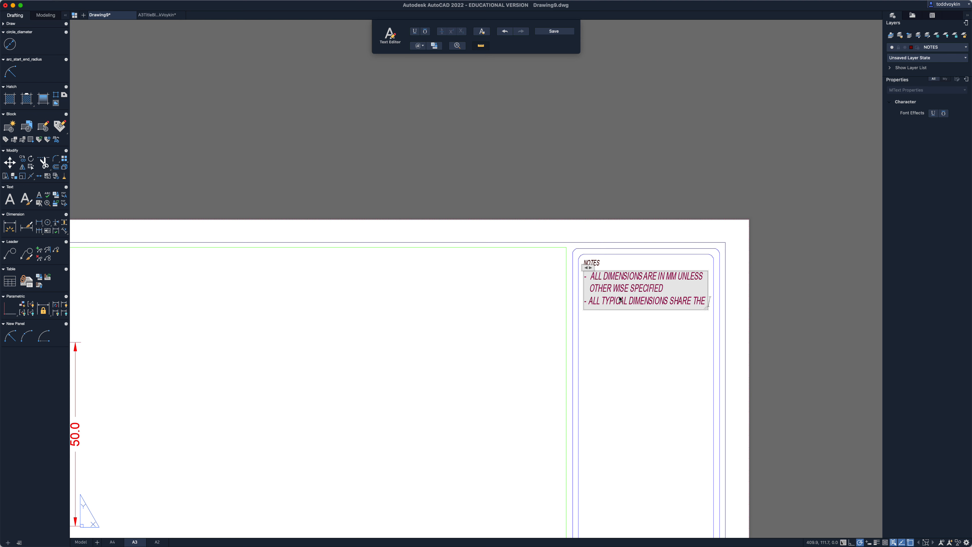
type("SAME")
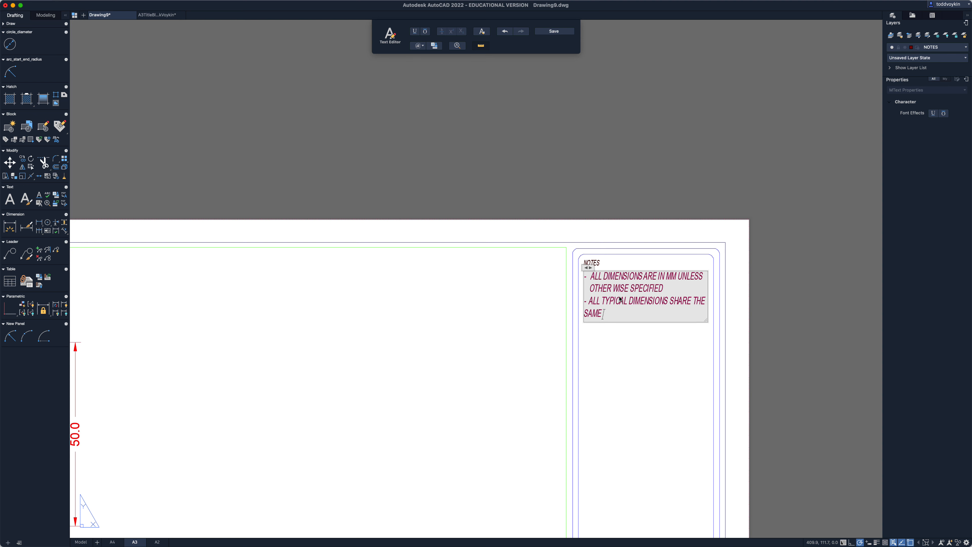
key("BackSpace")
key("BackSpace")
key("BackSpace")
key("BackSpace")
type("SAME DIMENSIONS UNLESS")
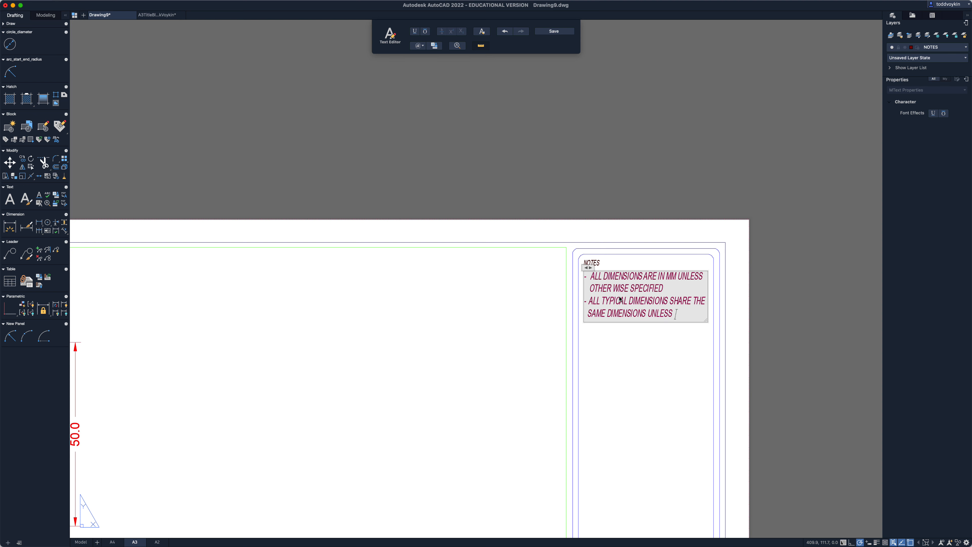
type(" OTHERWISE")
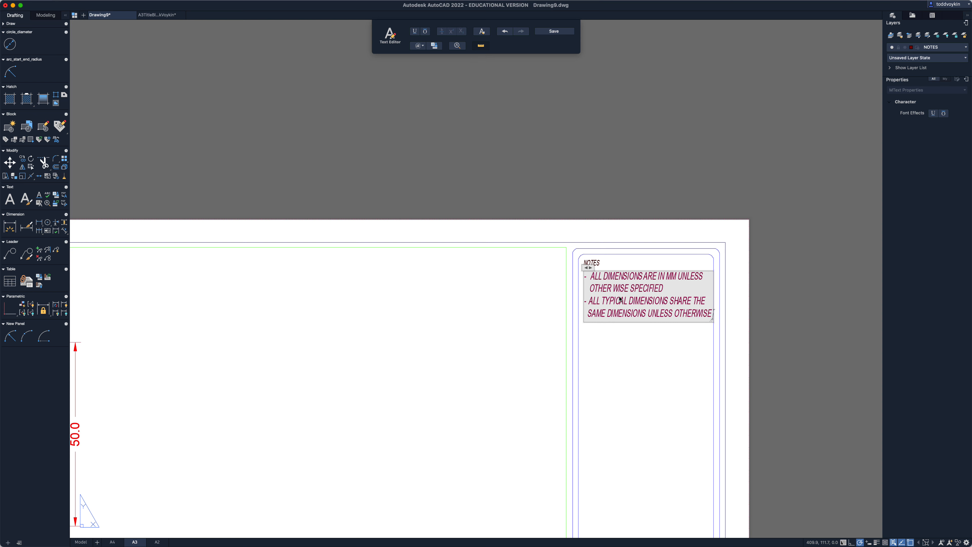
key("Return")
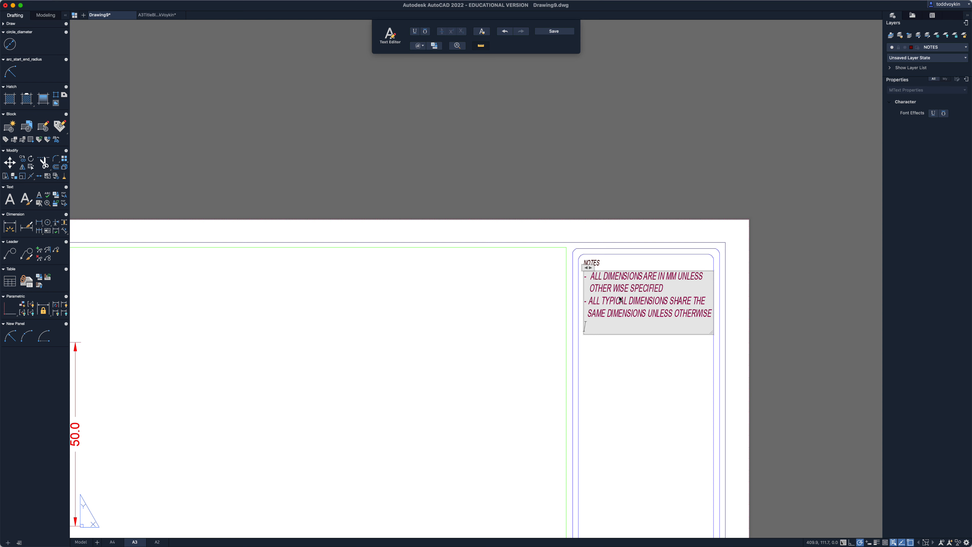
type("SPECIFIED")
left_click(625, 386)
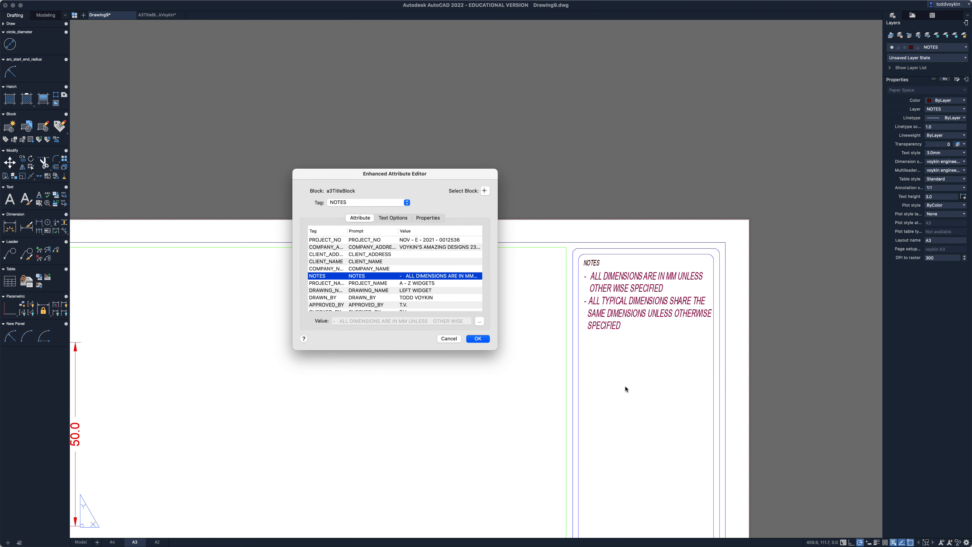
left_click(479, 339)
Review the whole A3 sheet and examine the title block's attribute values and the COMPANY_NAME attribute's text options and properties.
scroll(497, 387, "down", 5)
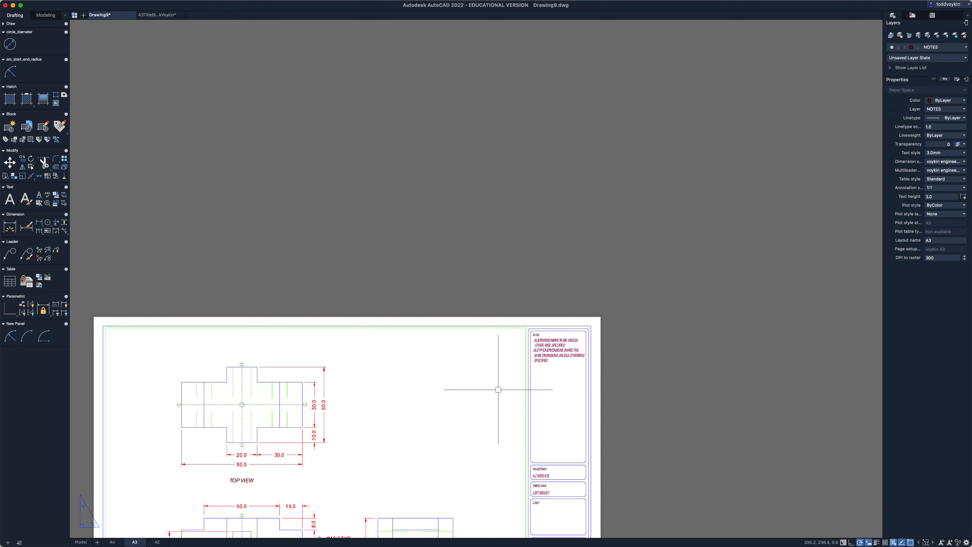
middle_click_drag(502, 378, 633, 154)
scroll(633, 146, "up", 2)
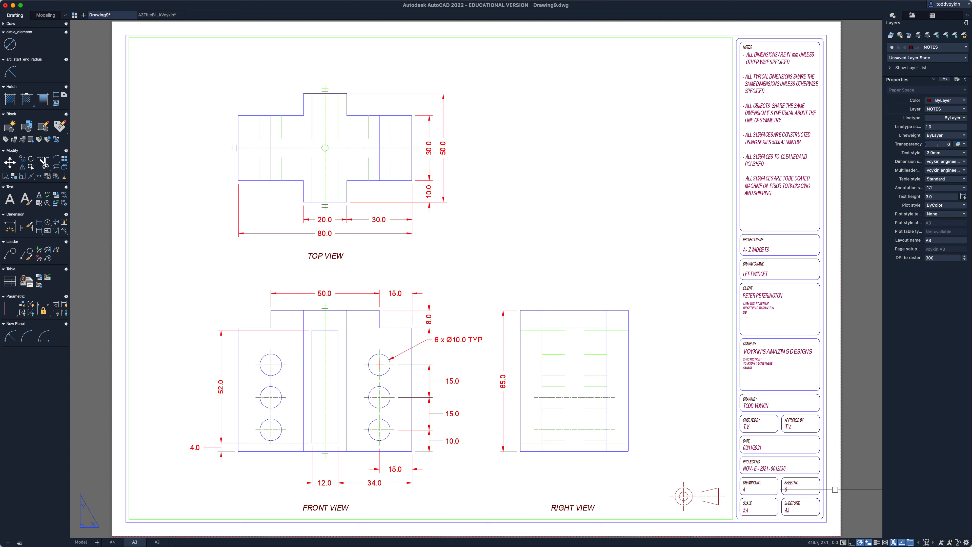
double_click(763, 308)
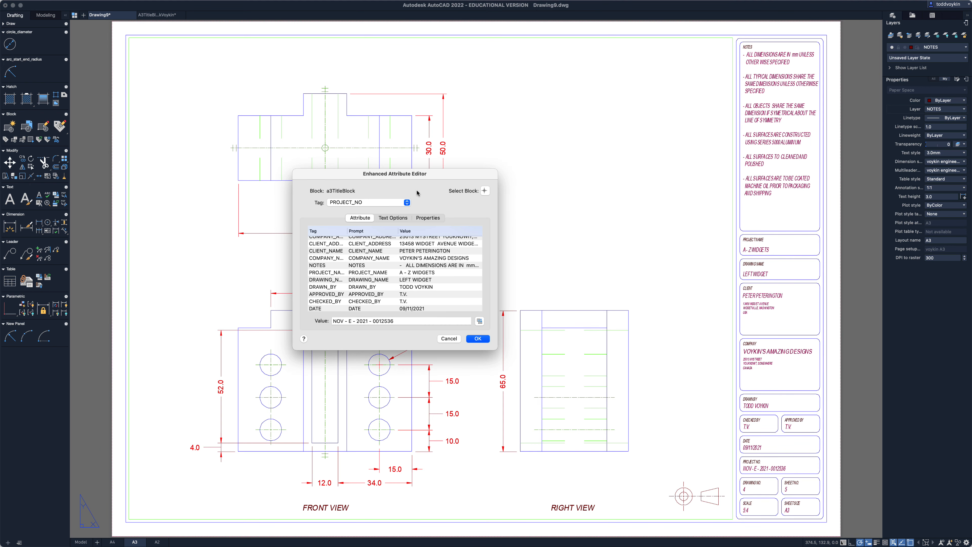
left_click(394, 218)
left_click(360, 217)
scroll(428, 260, "up", 2)
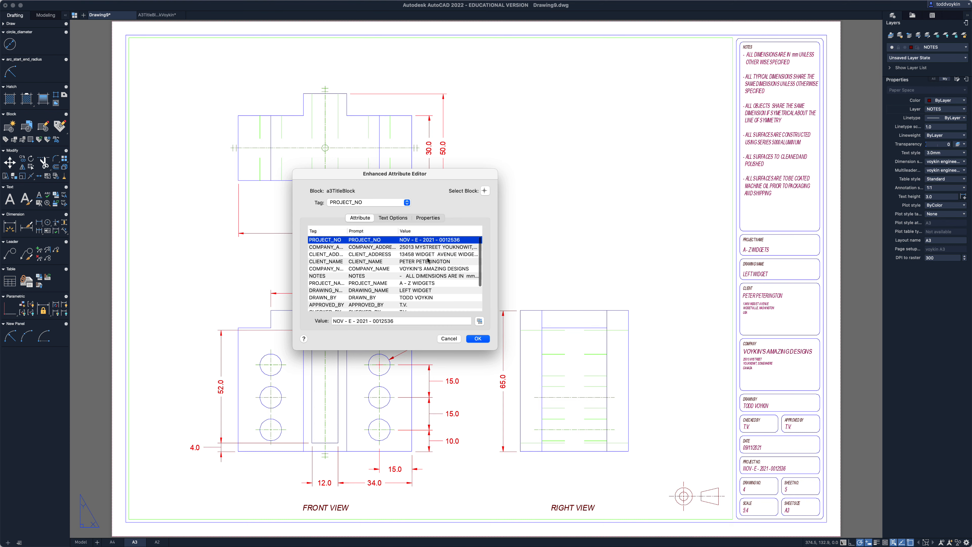
left_click(419, 269)
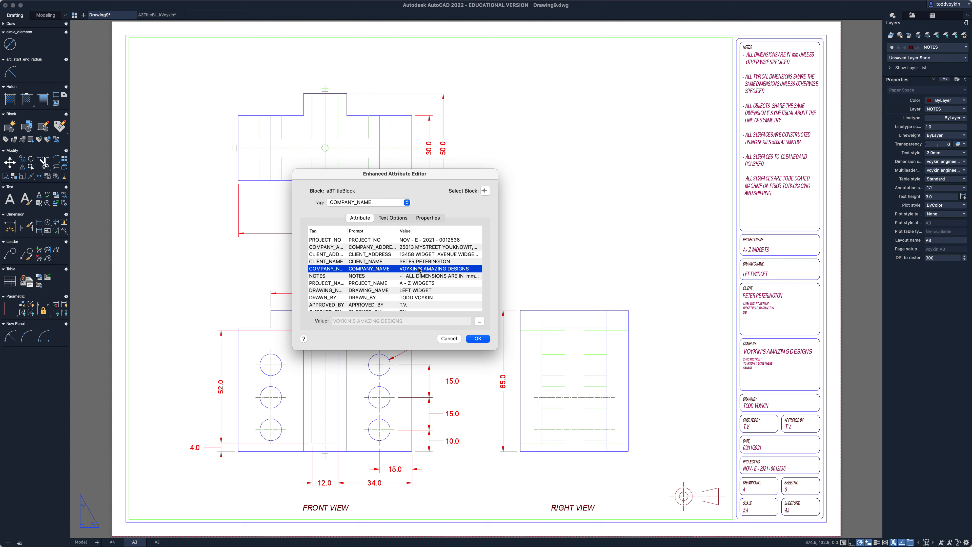
left_click(394, 218)
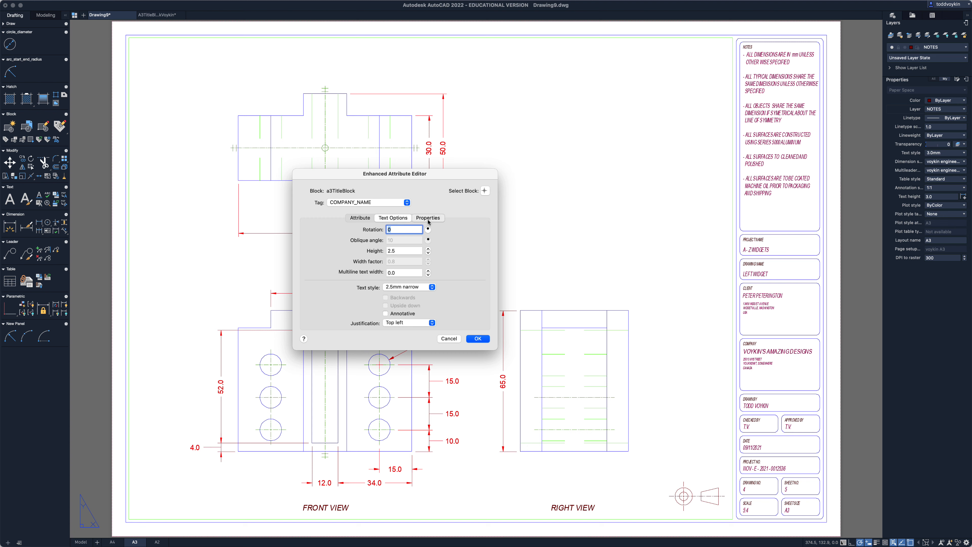
left_click(428, 219)
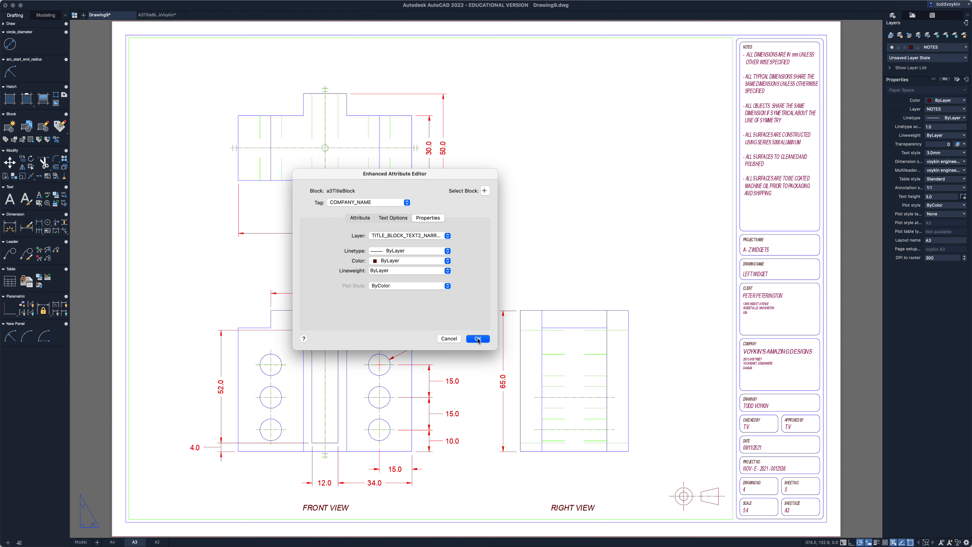
left_click(477, 339)
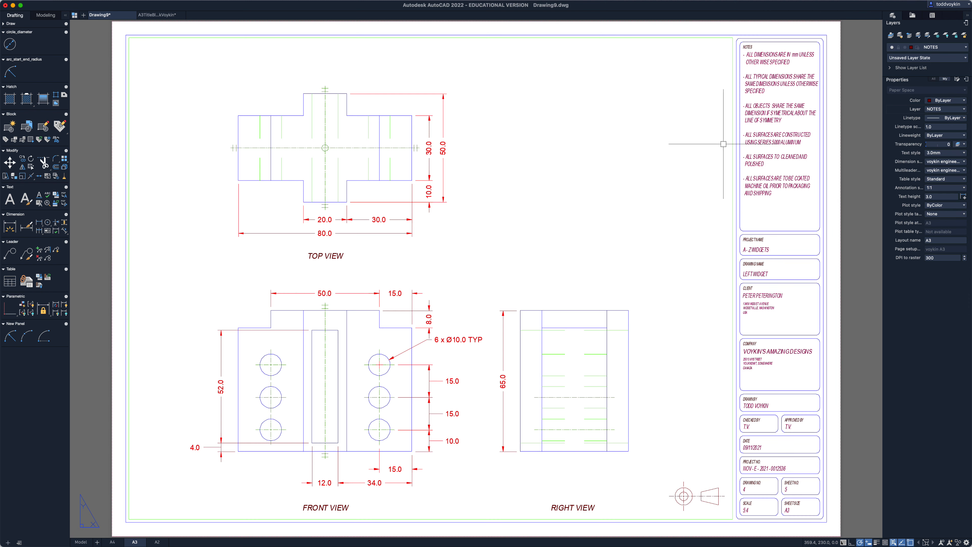
Check the layer list's column options and plot settings in the expanded view, and turn off the VIEW layer to hide the viewport border.
left_click(966, 23)
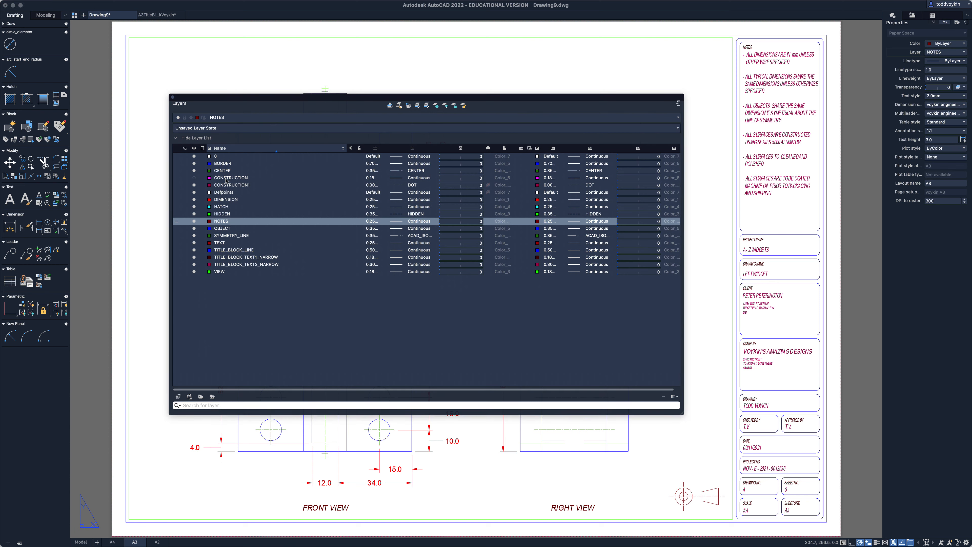
left_click(674, 397)
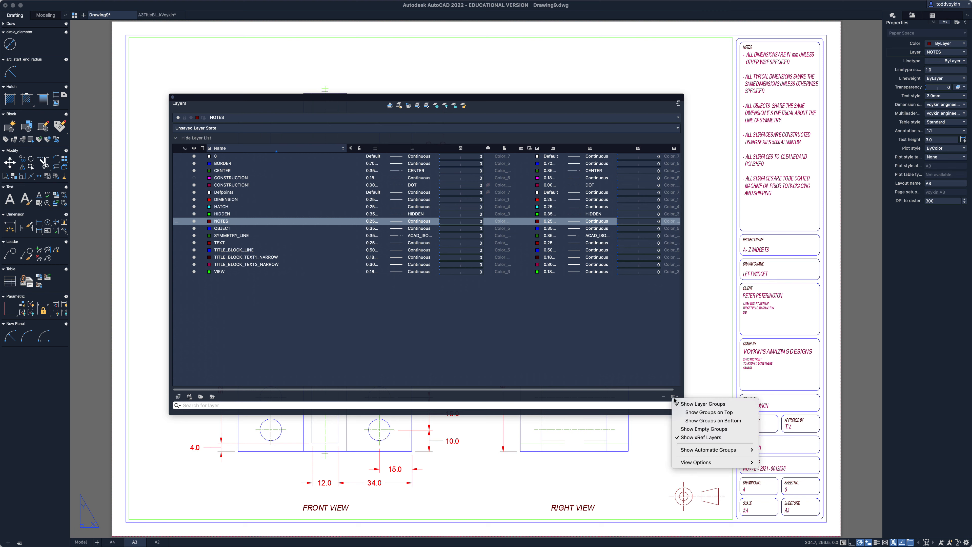
mouse_move(728, 463)
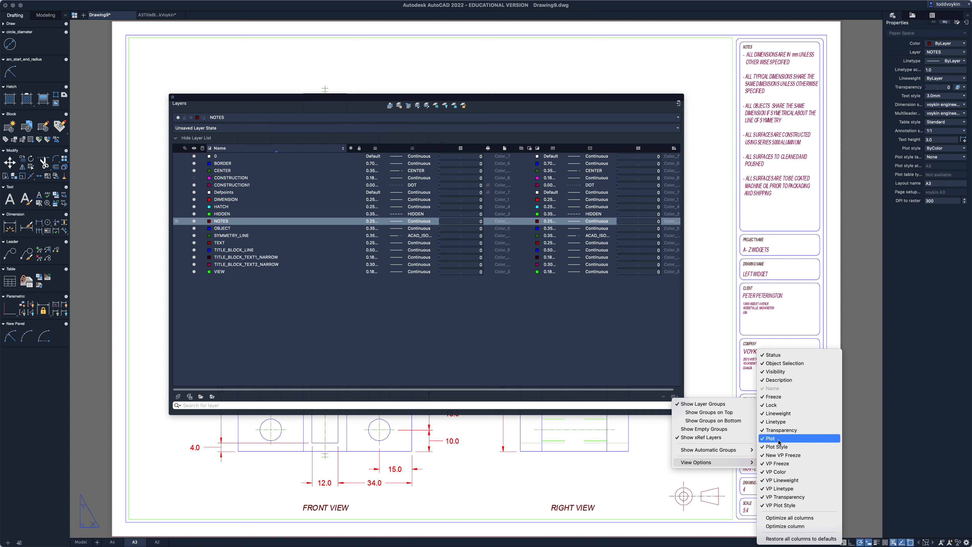
left_click(647, 349)
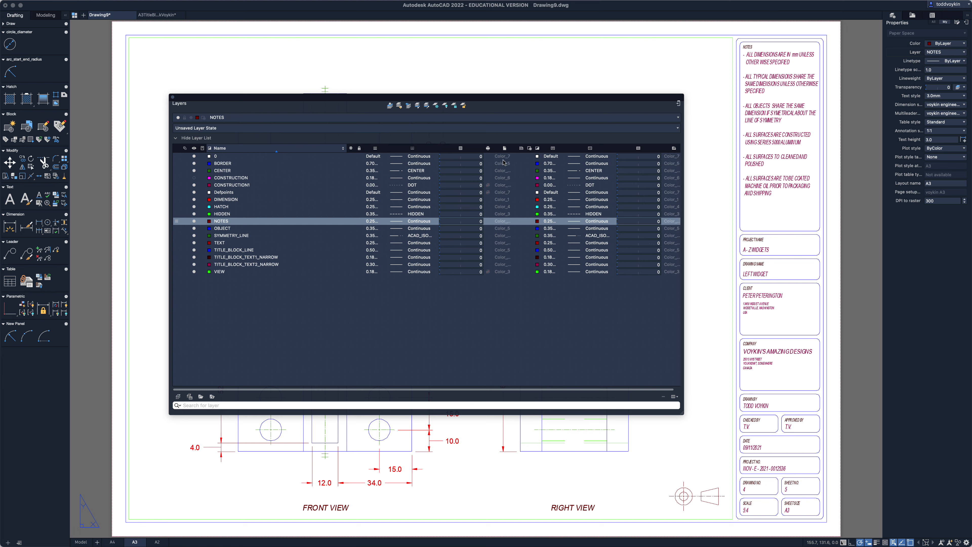
left_click(488, 157)
left_click(678, 103)
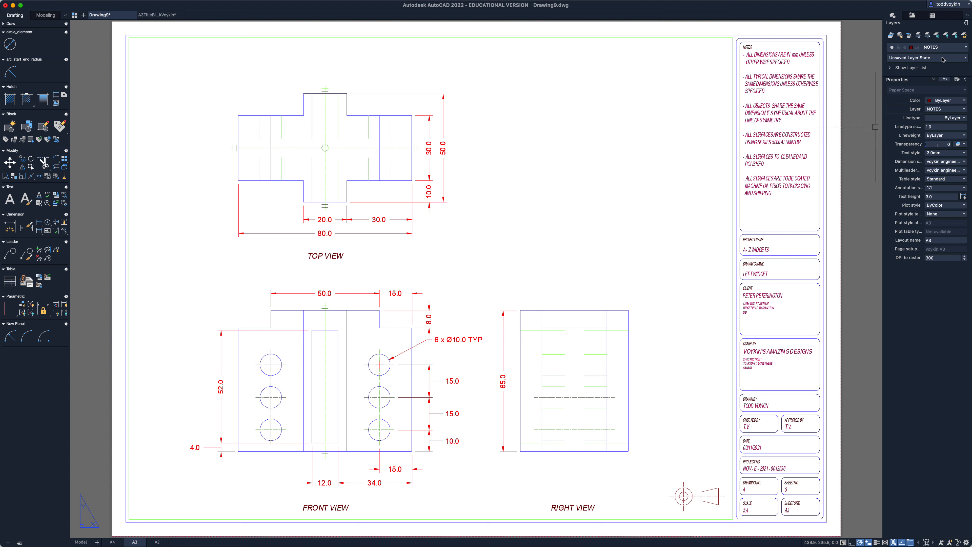
left_click(940, 47)
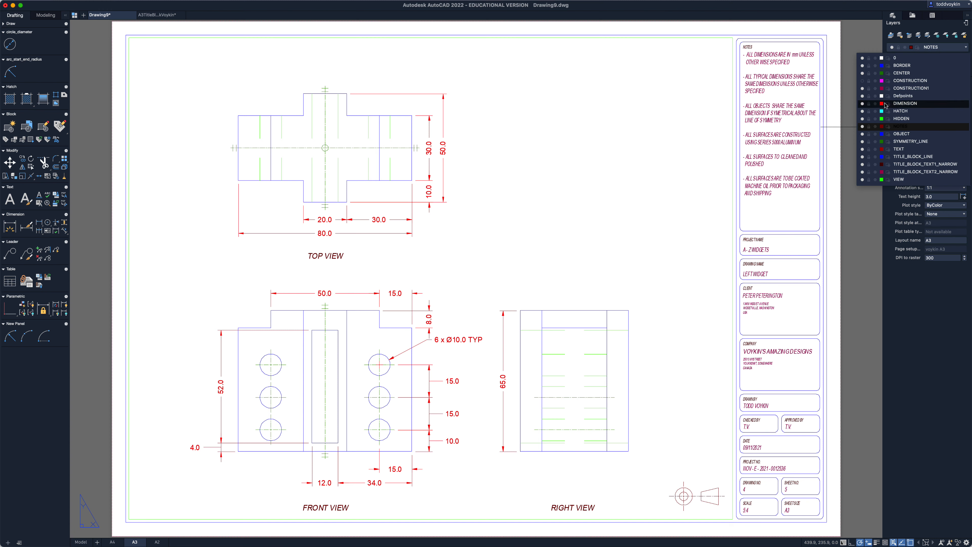
left_click(862, 179)
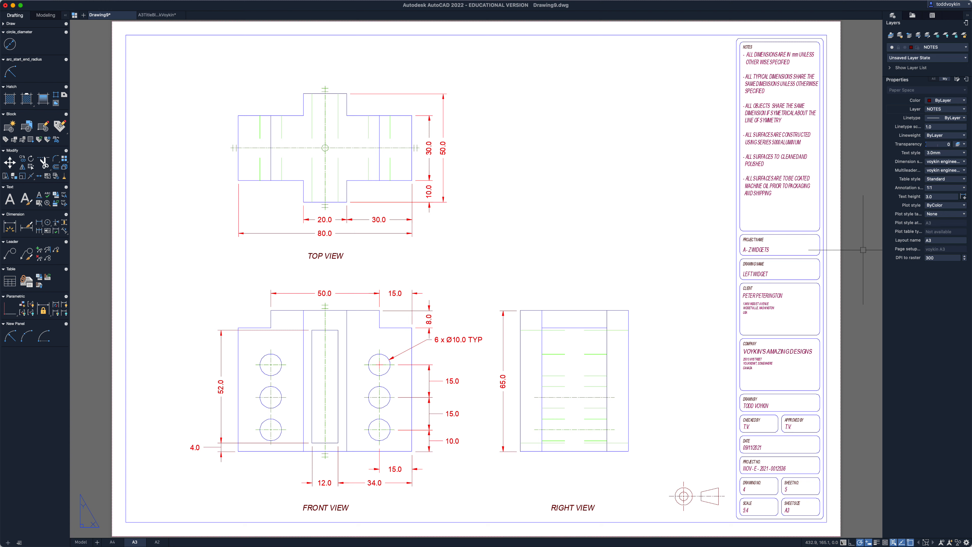
Bring up the file and print commands for the A3 layout.
left_click(69, 4)
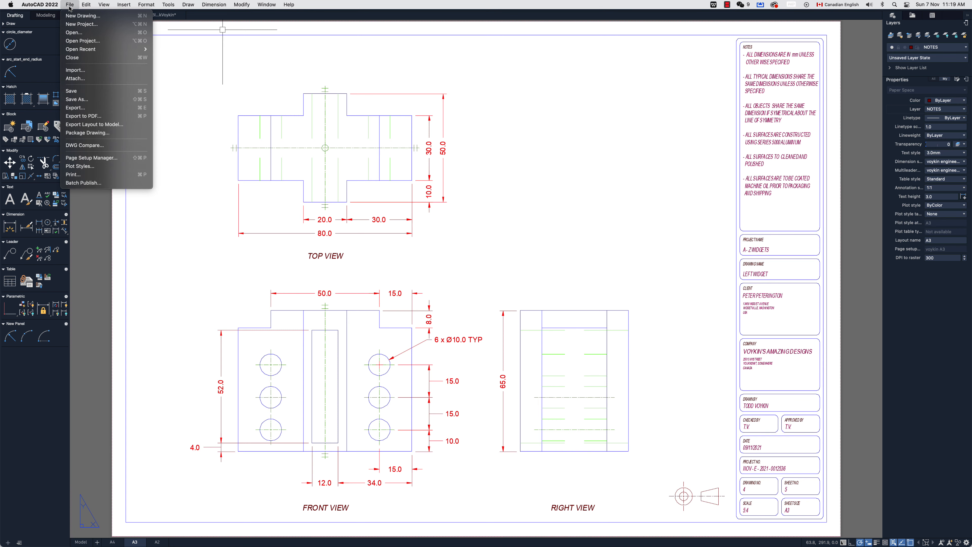